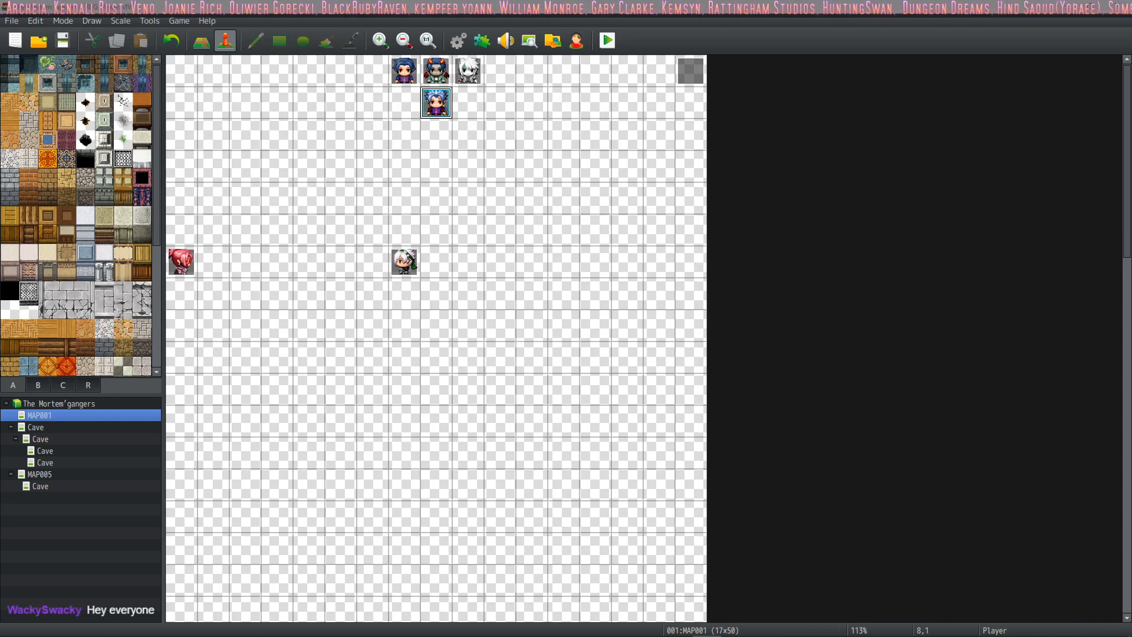
Step: Switch to Discord and open the official_content channel of the Driftwood Gaming server
click(654, 627)
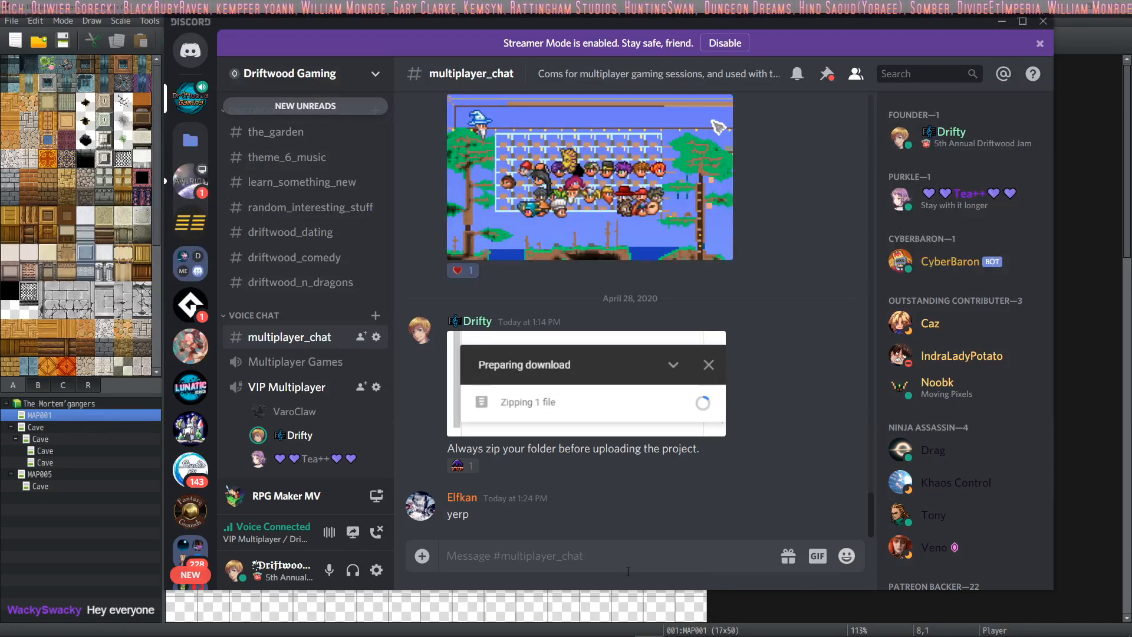
scroll(289, 320, up, 4)
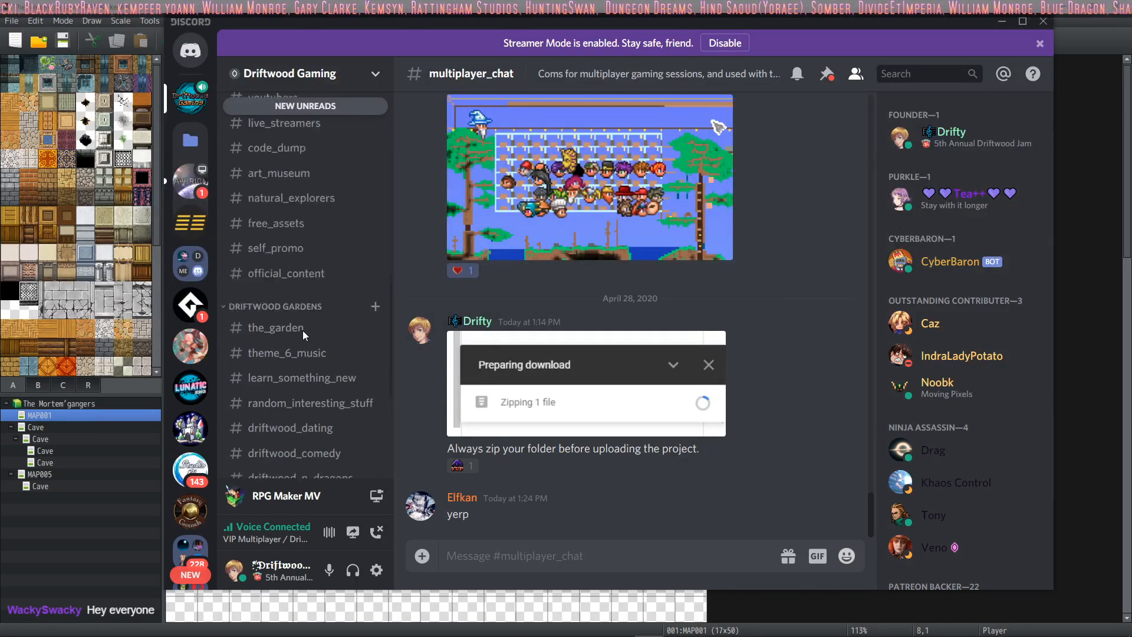
scroll(302, 330, down, 4)
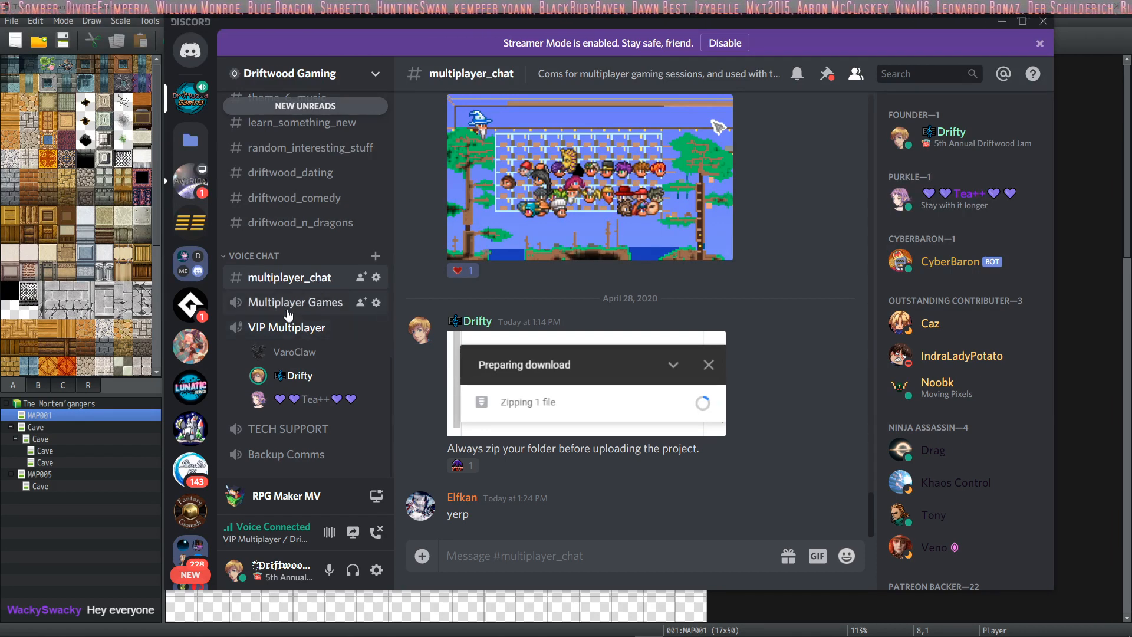
scroll(302, 335, up, 5)
click(302, 319)
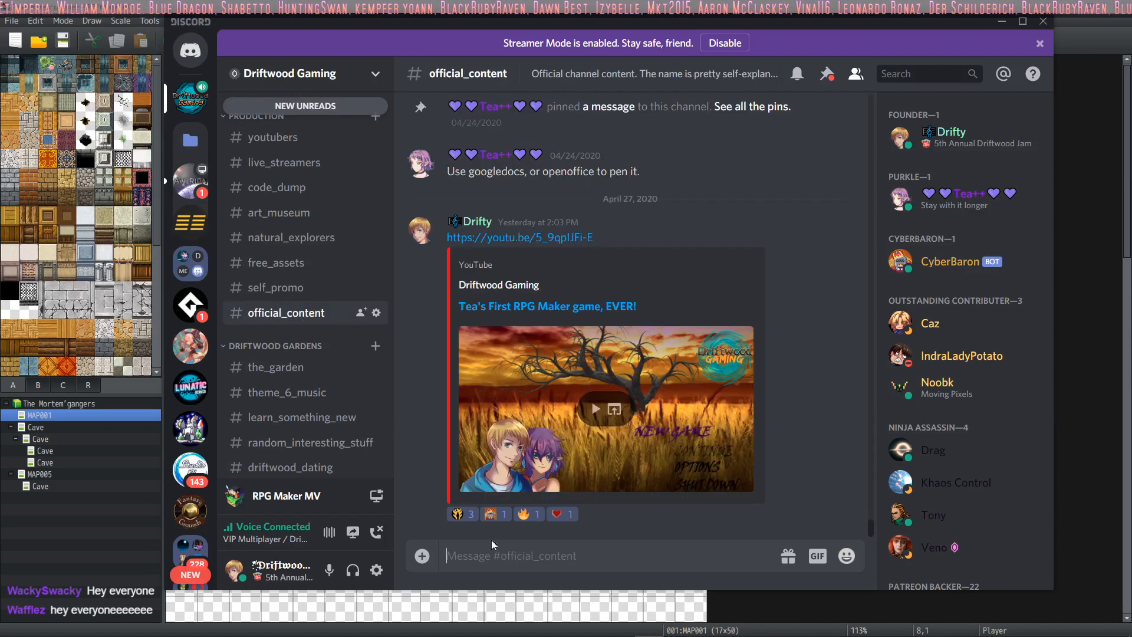
right_click(542, 563)
click(593, 546)
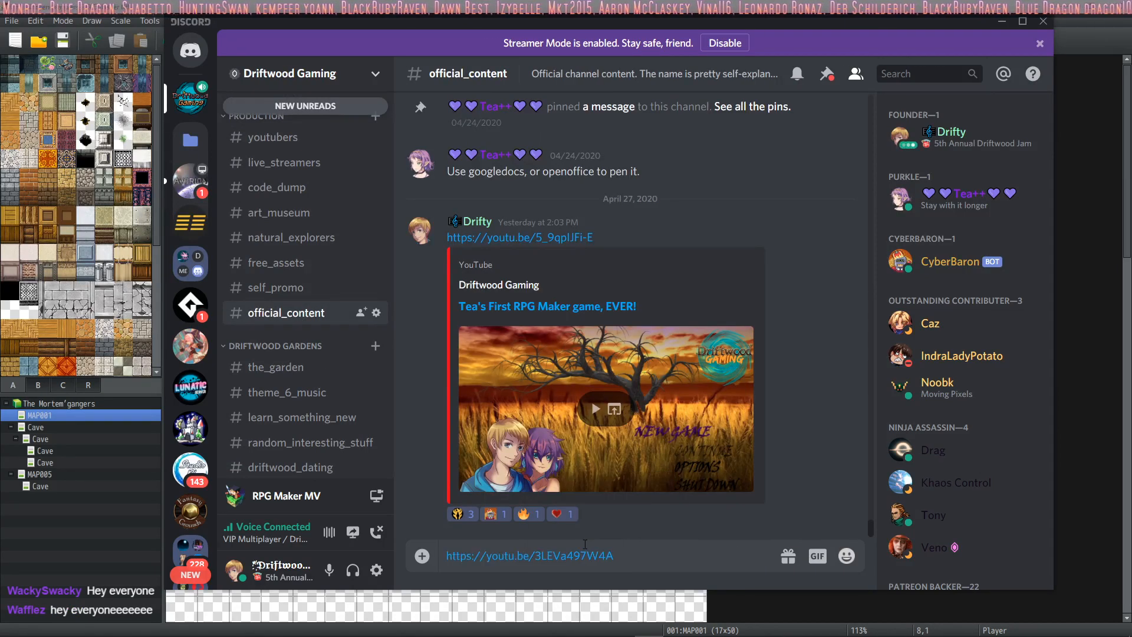
key(Return)
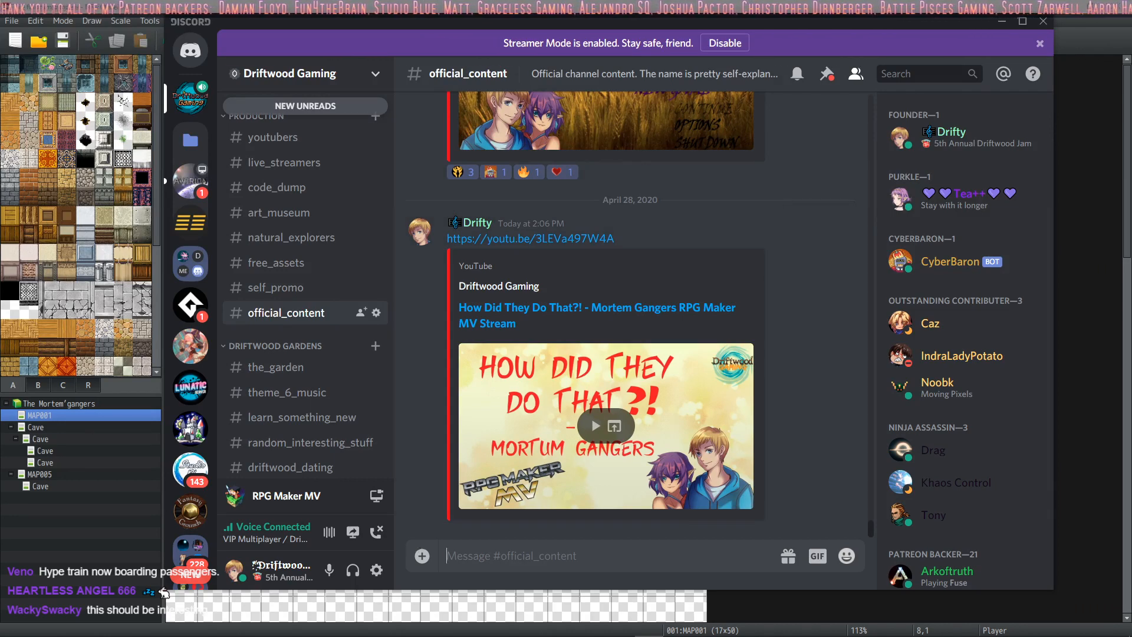
mouse_move(378, 635)
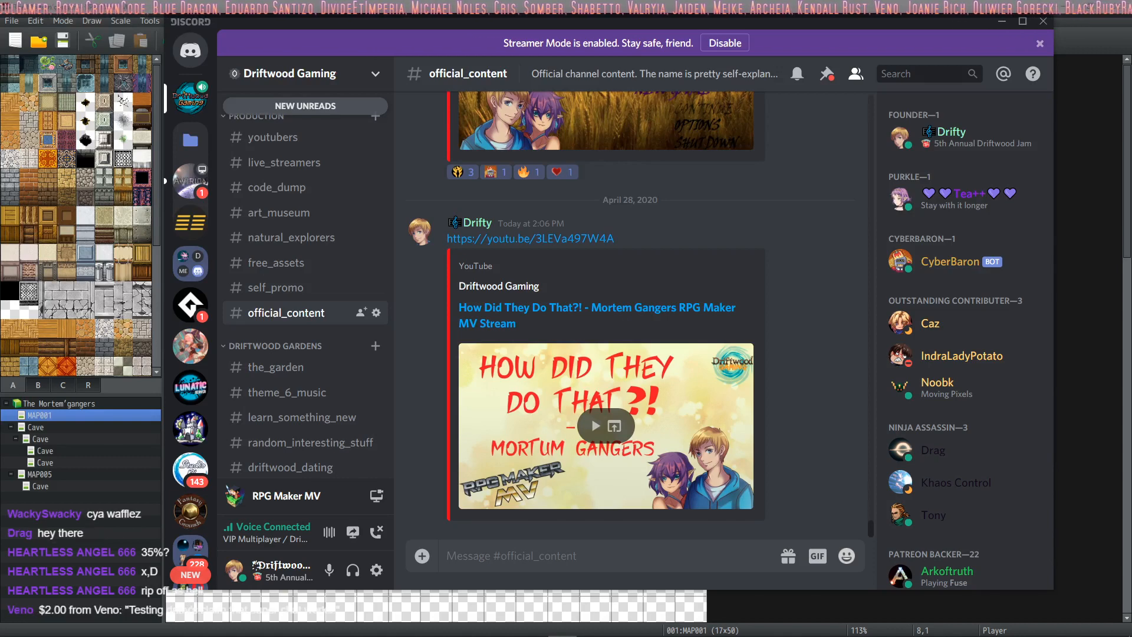
click(1003, 24)
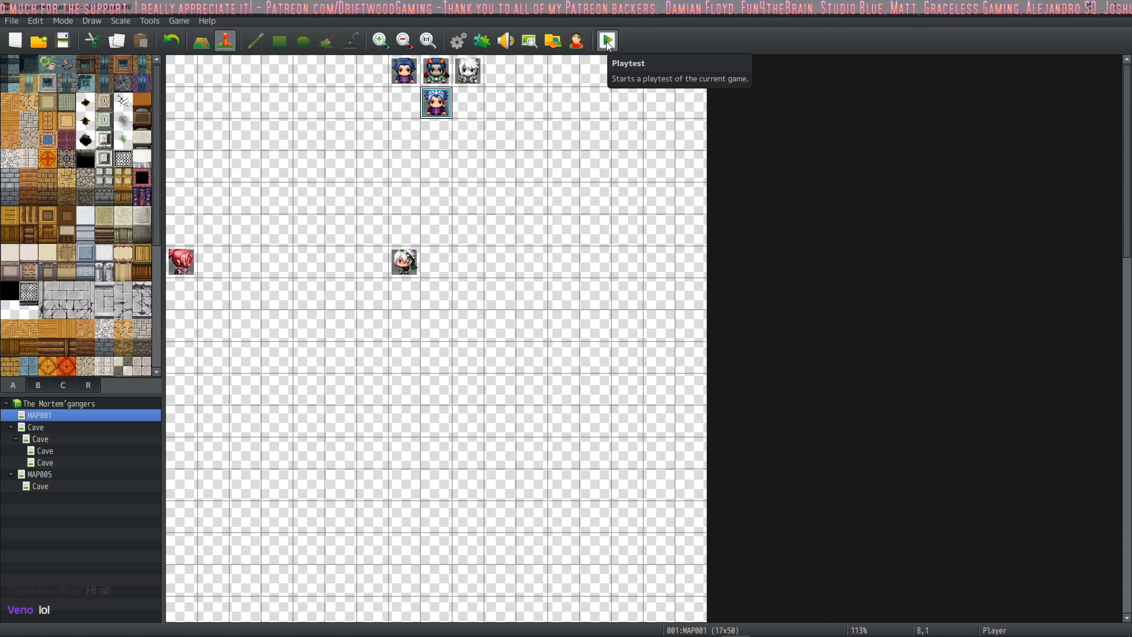
Step: Start a playtest of The Mortem'gangers in a maximized window and look through the title screen's credits
click(608, 41)
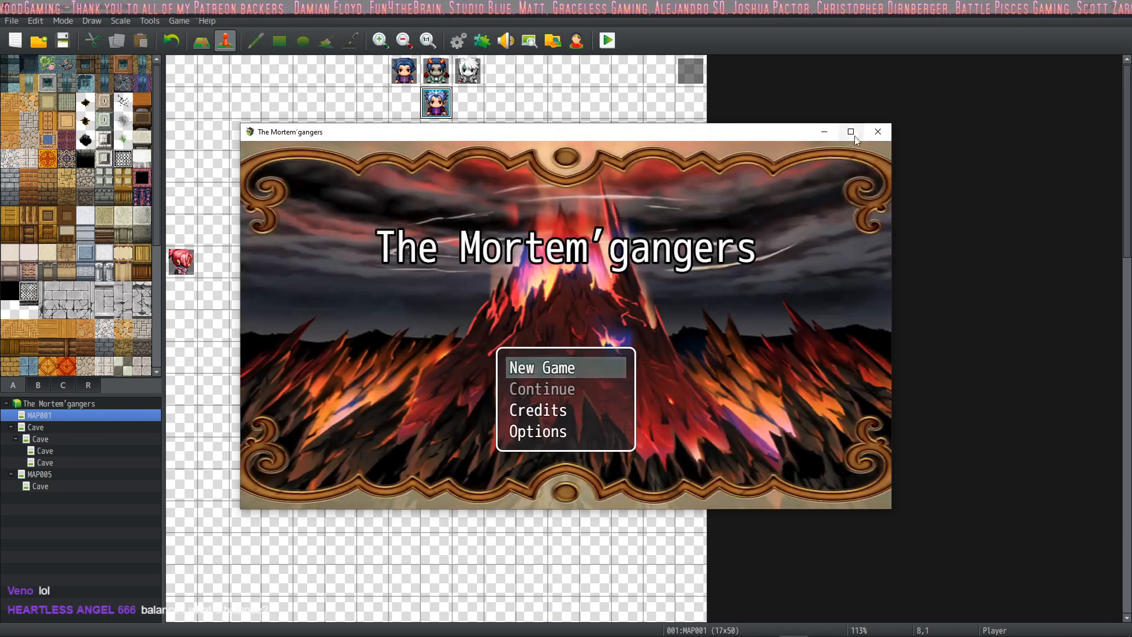
click(851, 132)
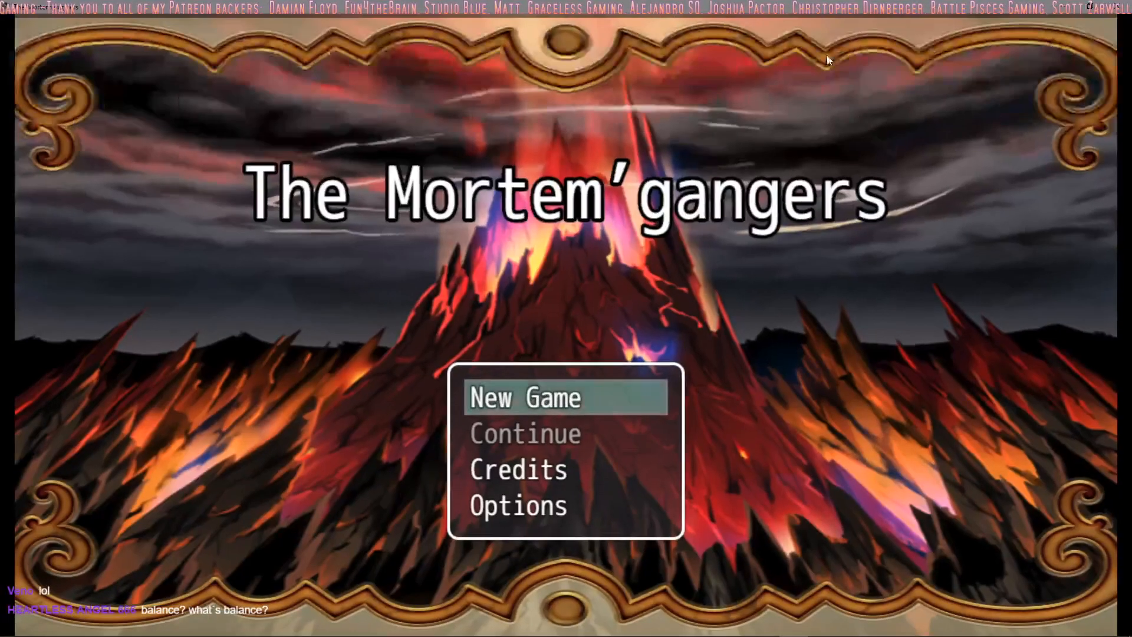
key(Down)
key(Down)
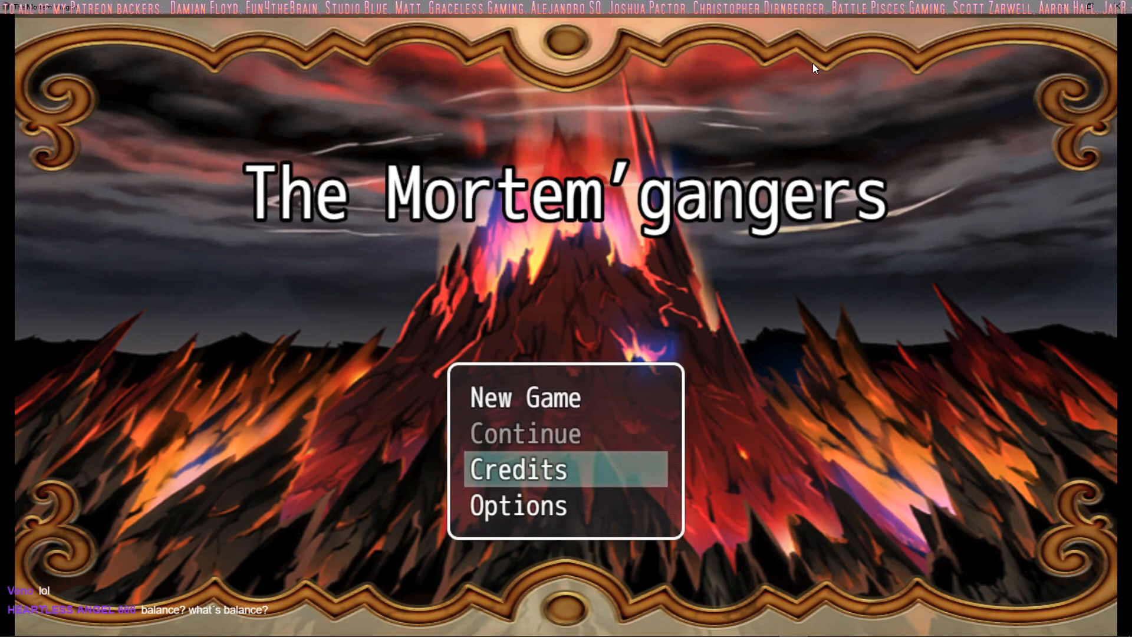
key(Return)
key(Down)
key(Down)
key(Down)
key(Down)
key(Down)
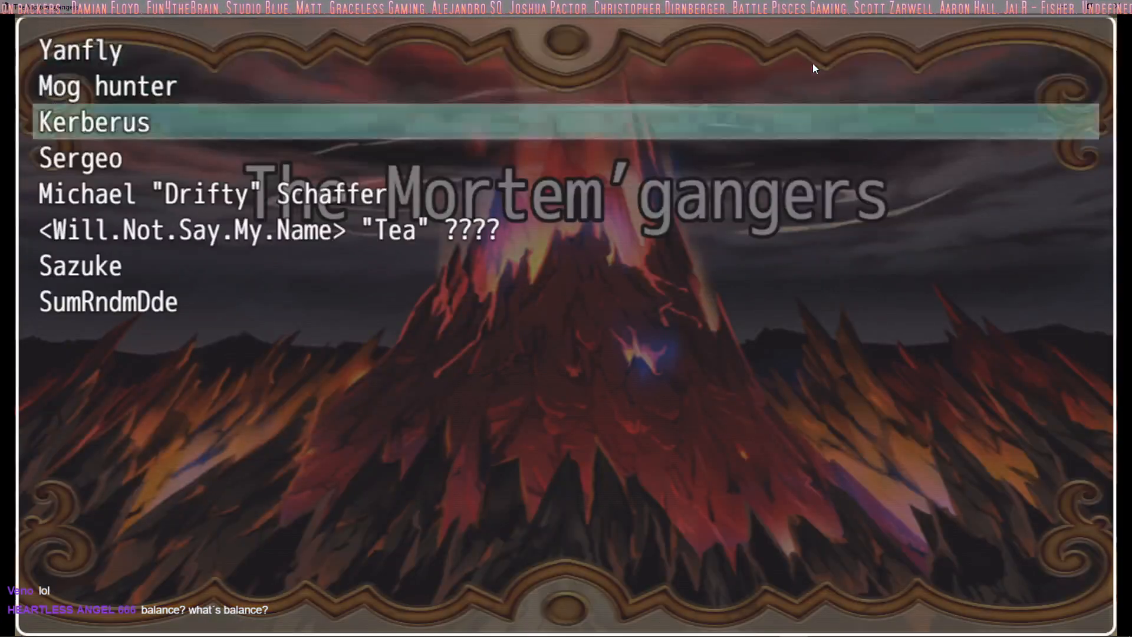
key(Down)
key(Down)
key(Escape)
Step: Look through the General and Audio categories of the game's options, then return to the title screen
key(Down)
key(Return)
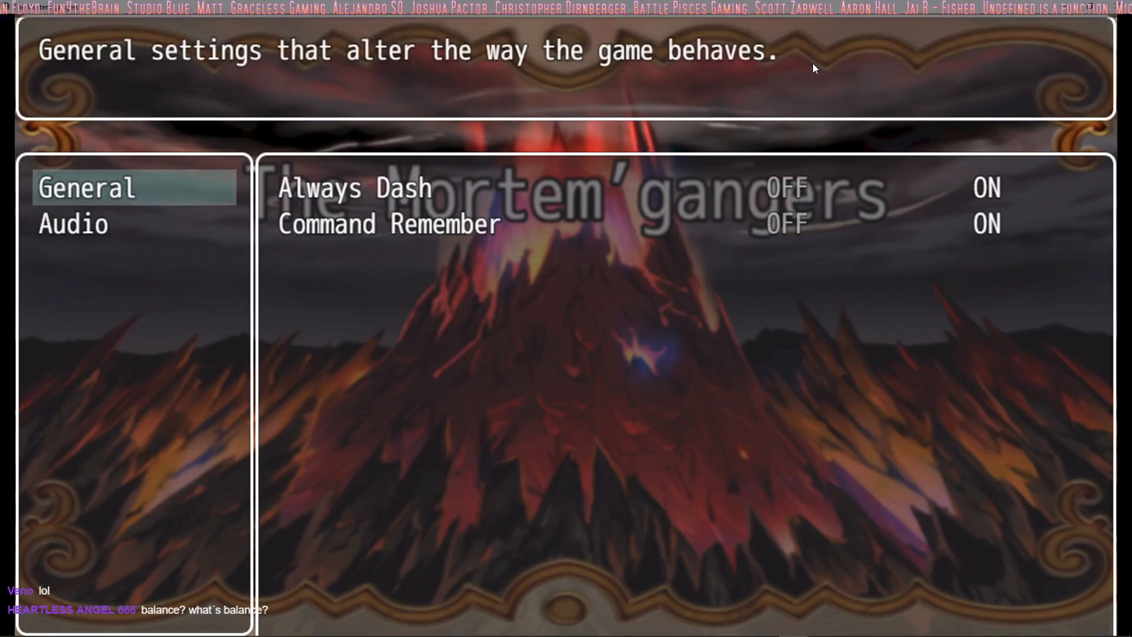
key(Down)
key(Escape)
Step: Start a new game from the title screen
key(Up)
key(Up)
key(Up)
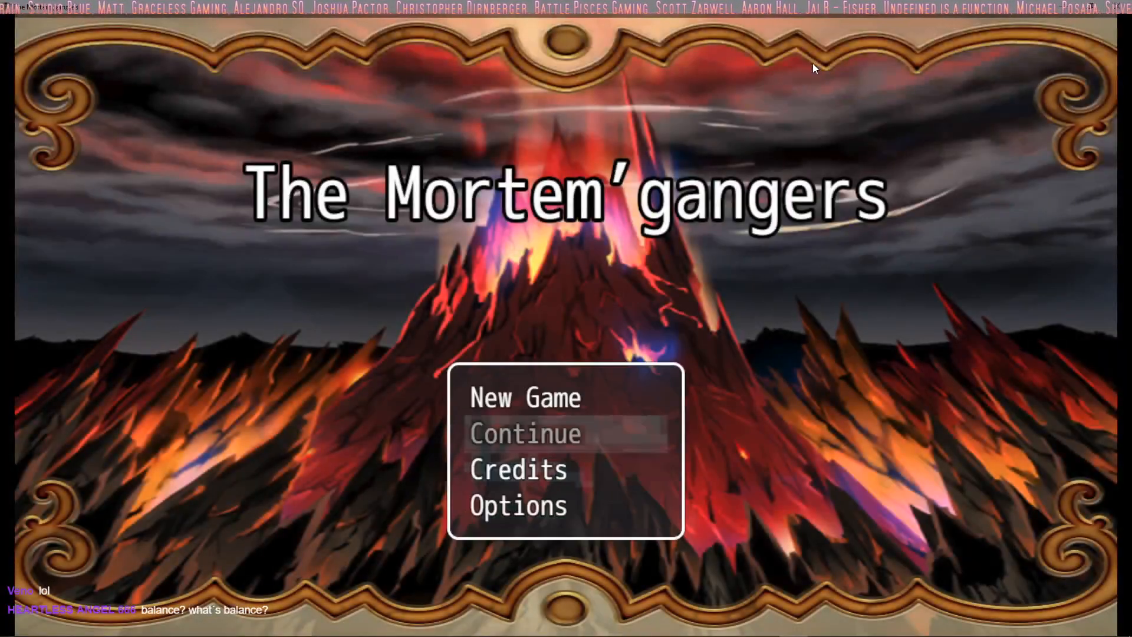
key(Return)
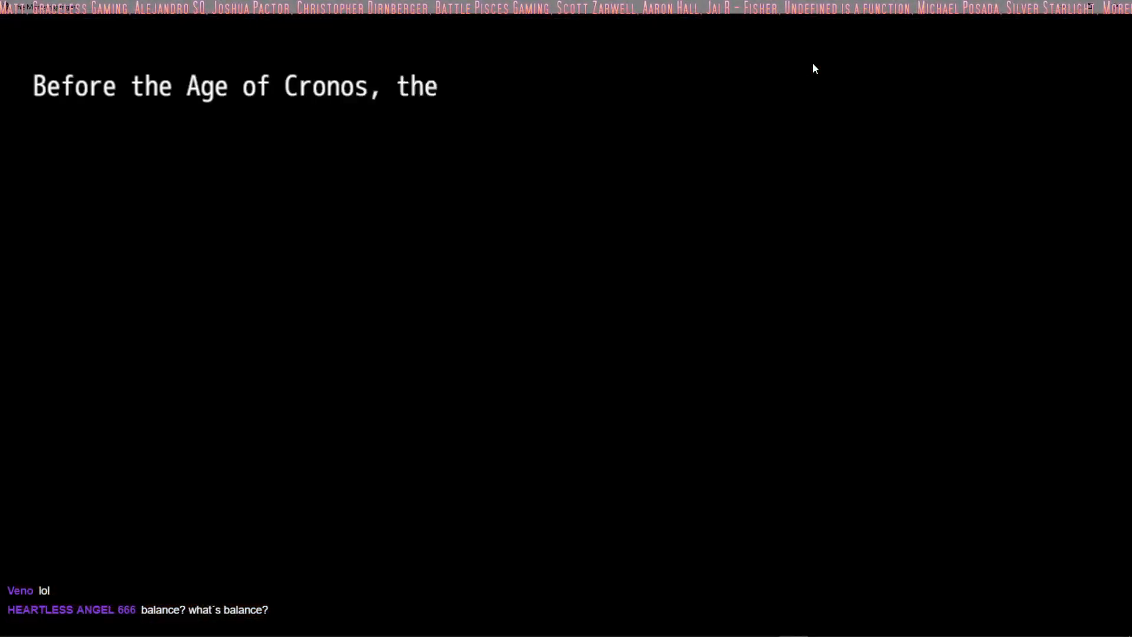
Step: Advance through the intro narration about the three clans and the Assassins' curse to reach the cave scene
key(Return)
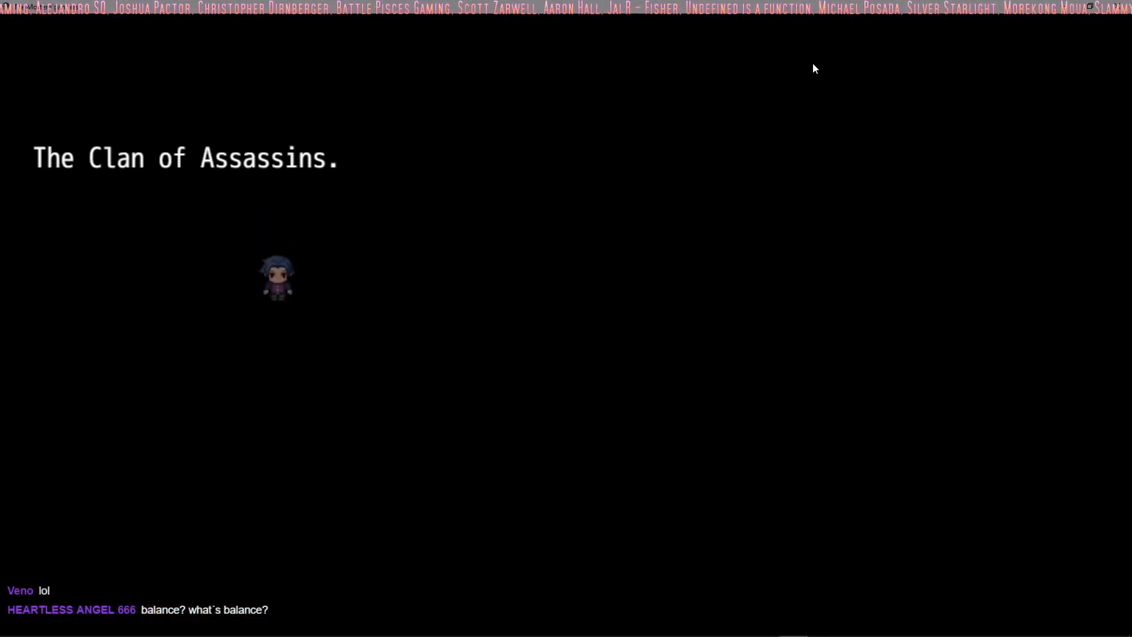
key(Return)
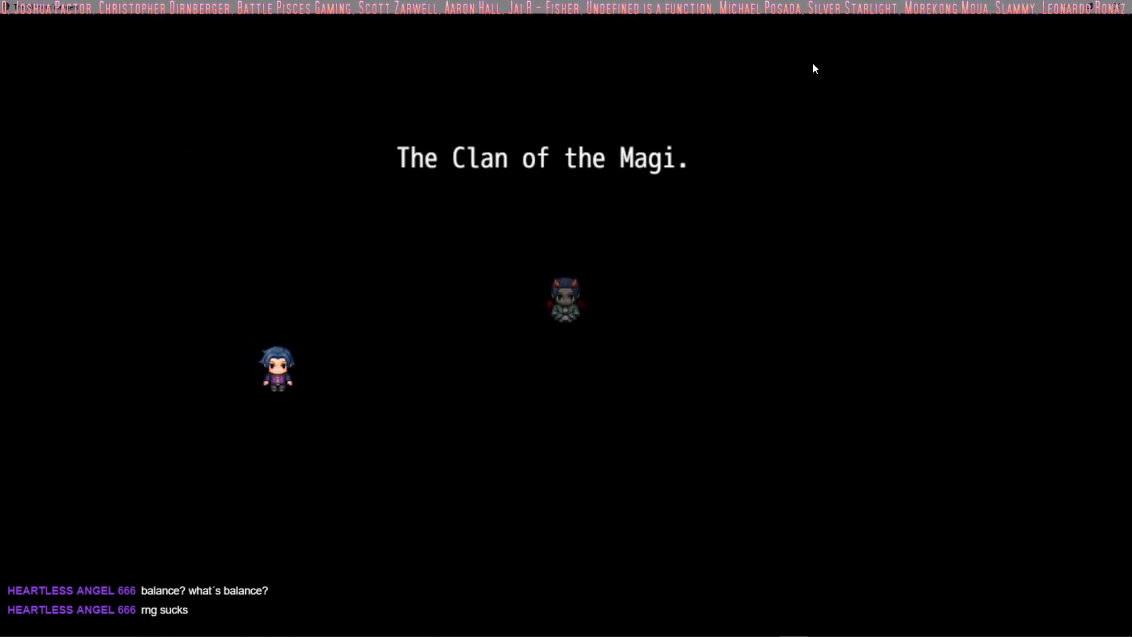
key(Return)
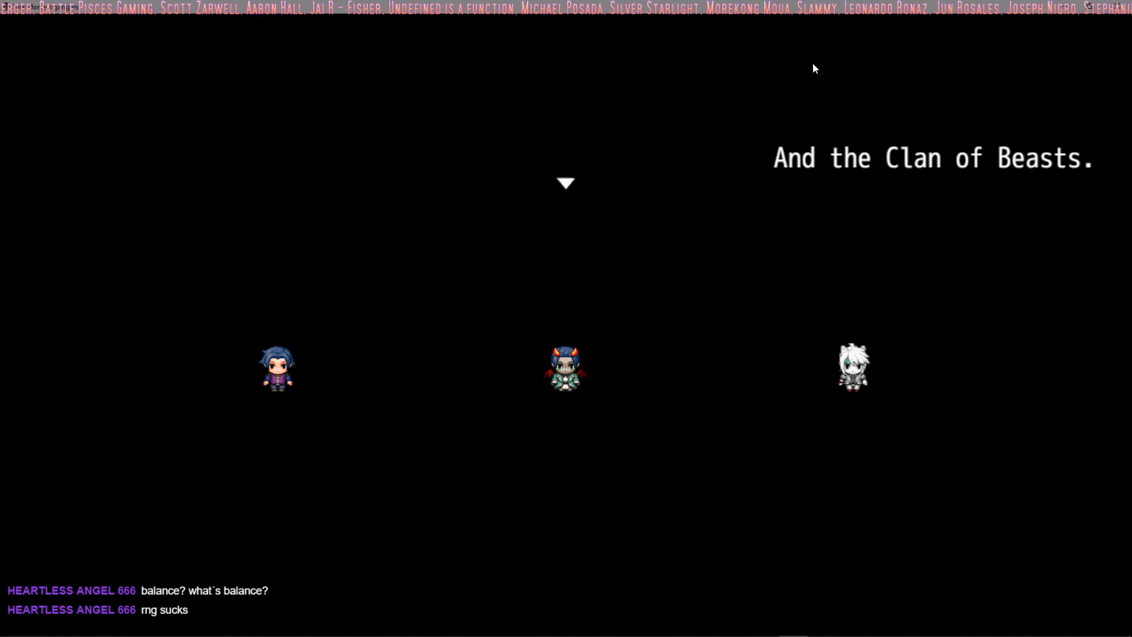
key(Return)
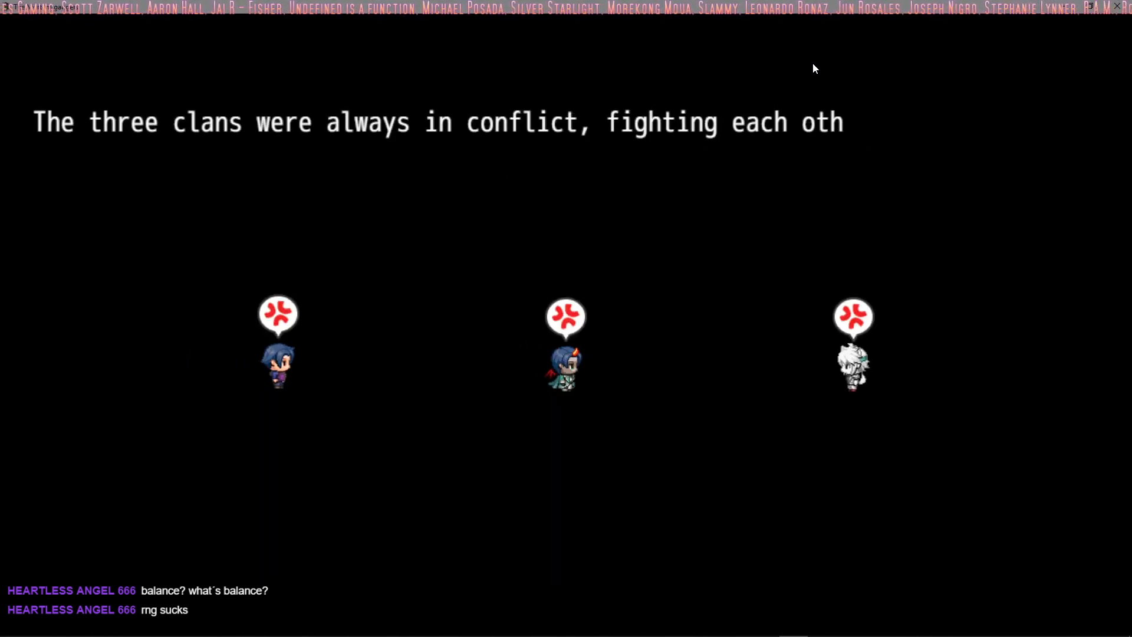
key(Return)
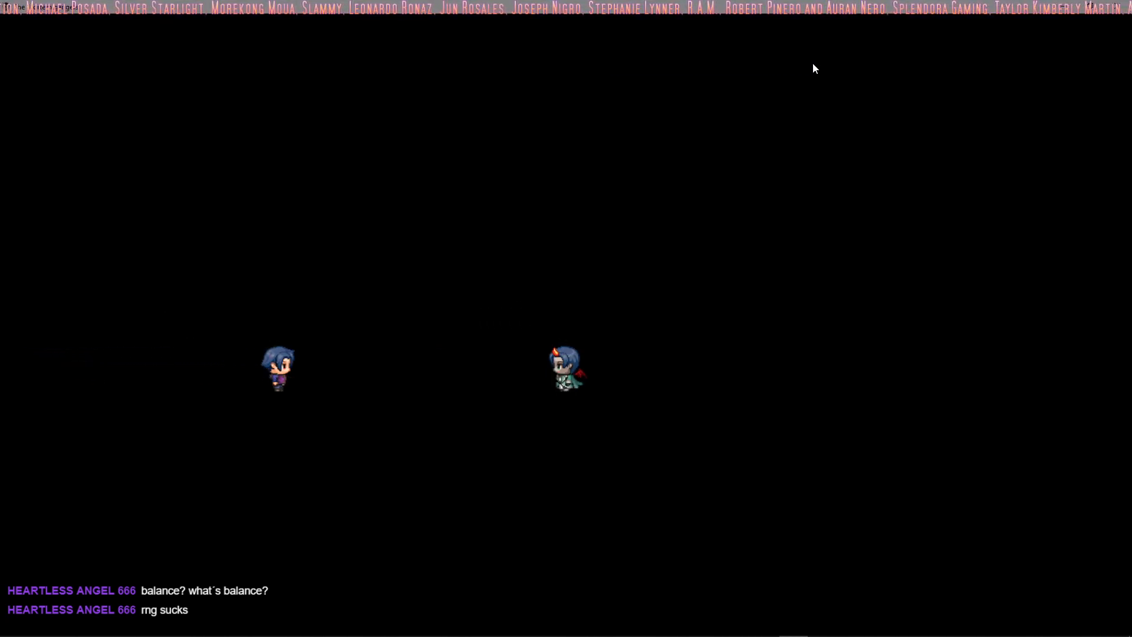
key(Return)
key(Return)
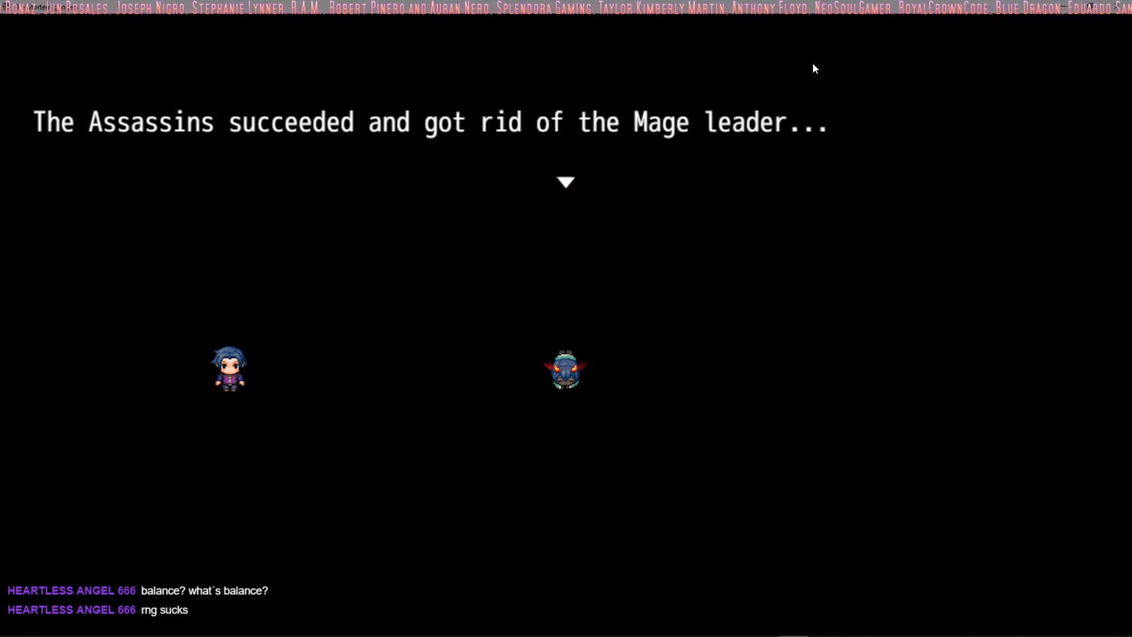
key(Return)
key(Return)
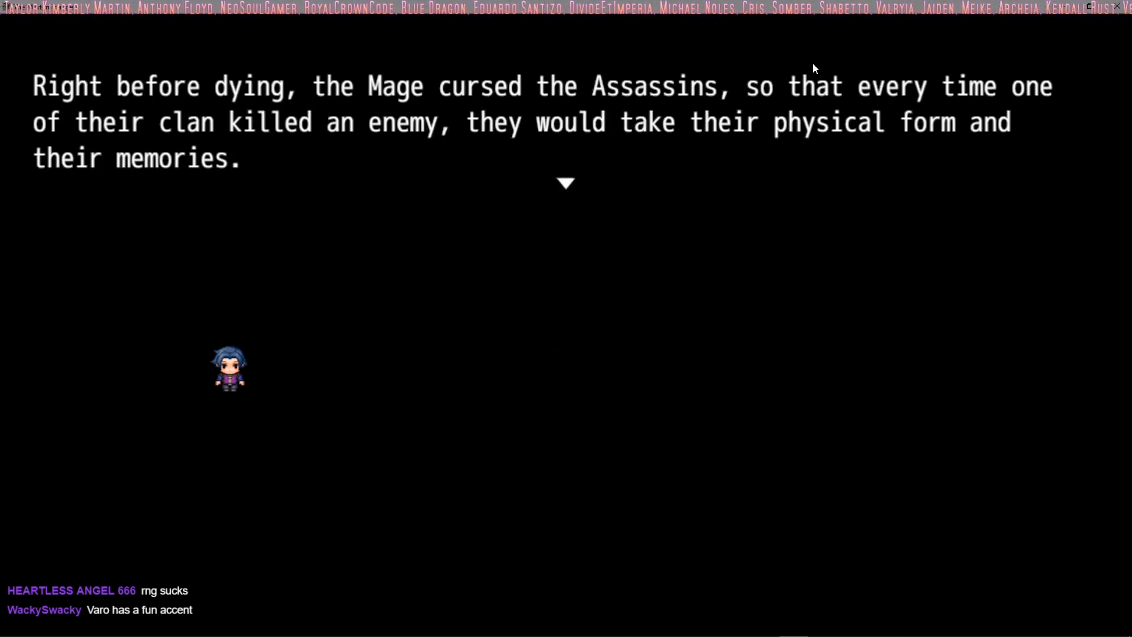
key(Return)
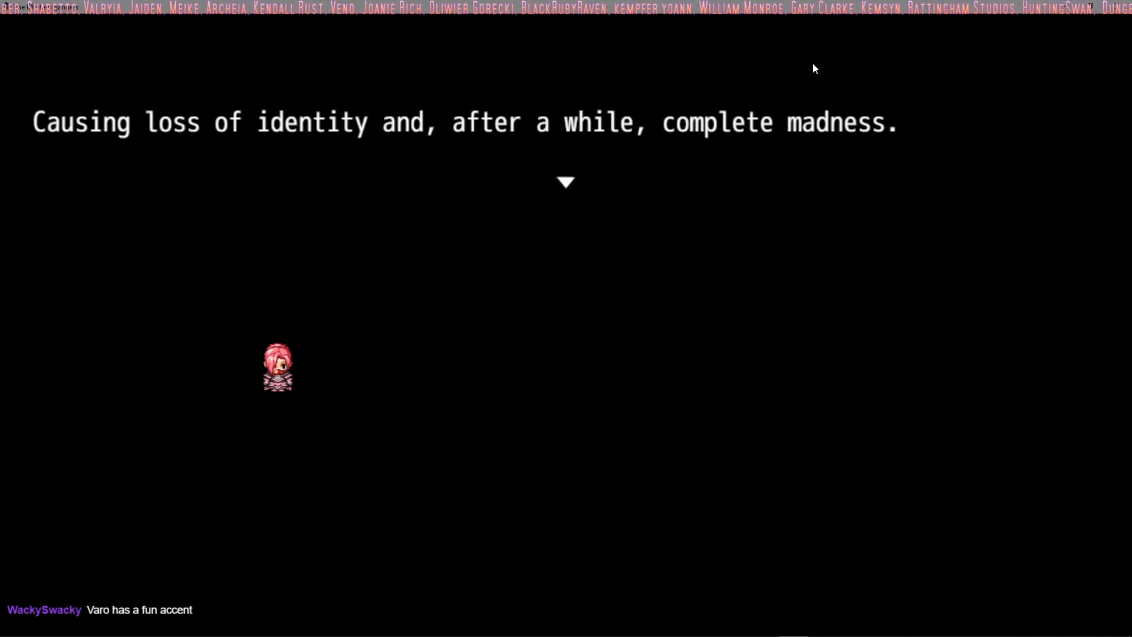
key(Return)
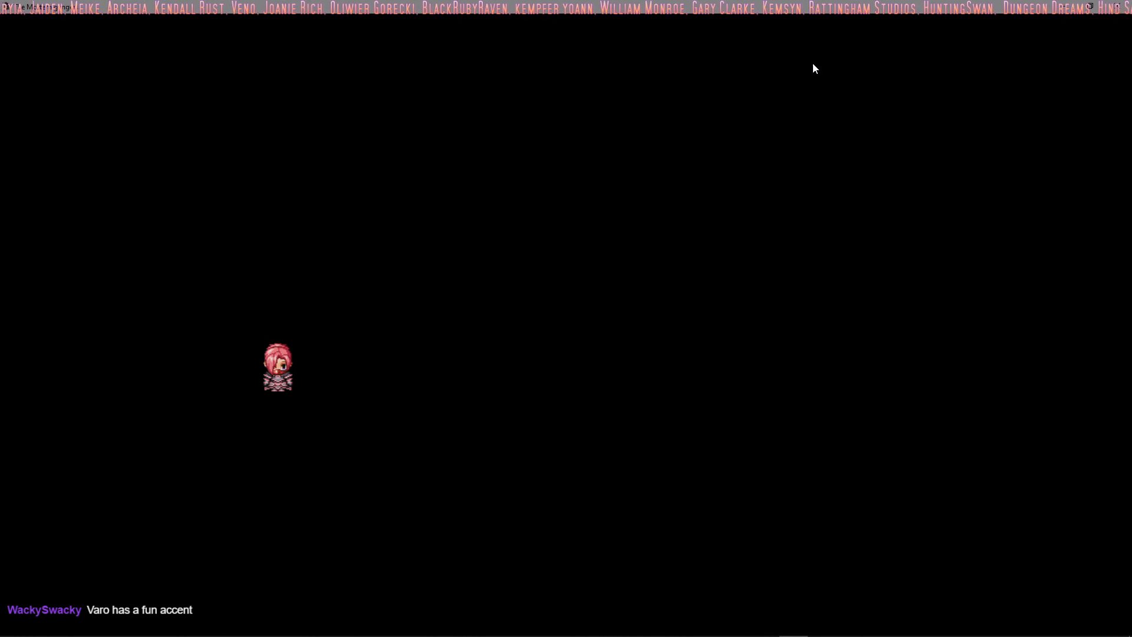
key(Return)
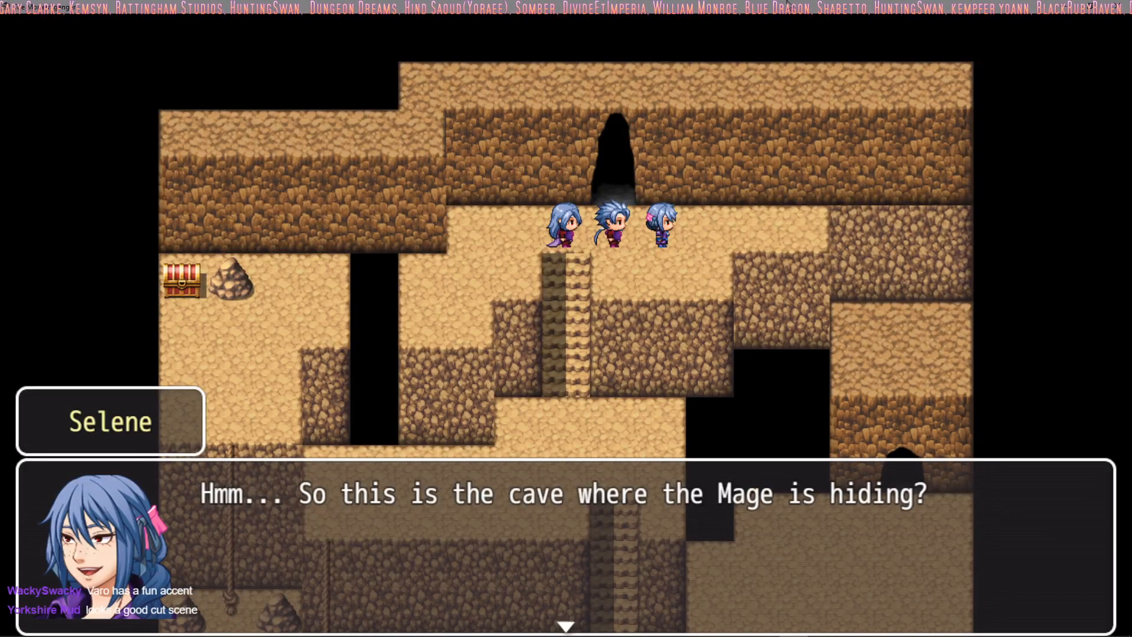
Step: Advance the opening cave dialogue between Selene, Aethos and Zaabos through to its end
key(Return)
key(Return)
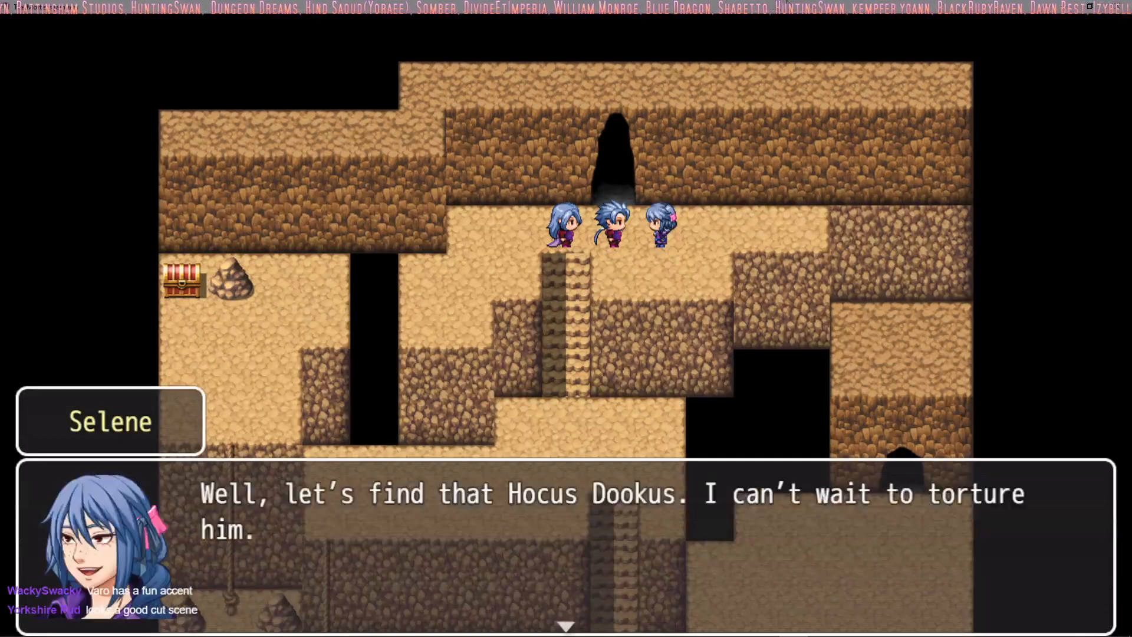
key(Return)
key(Return)
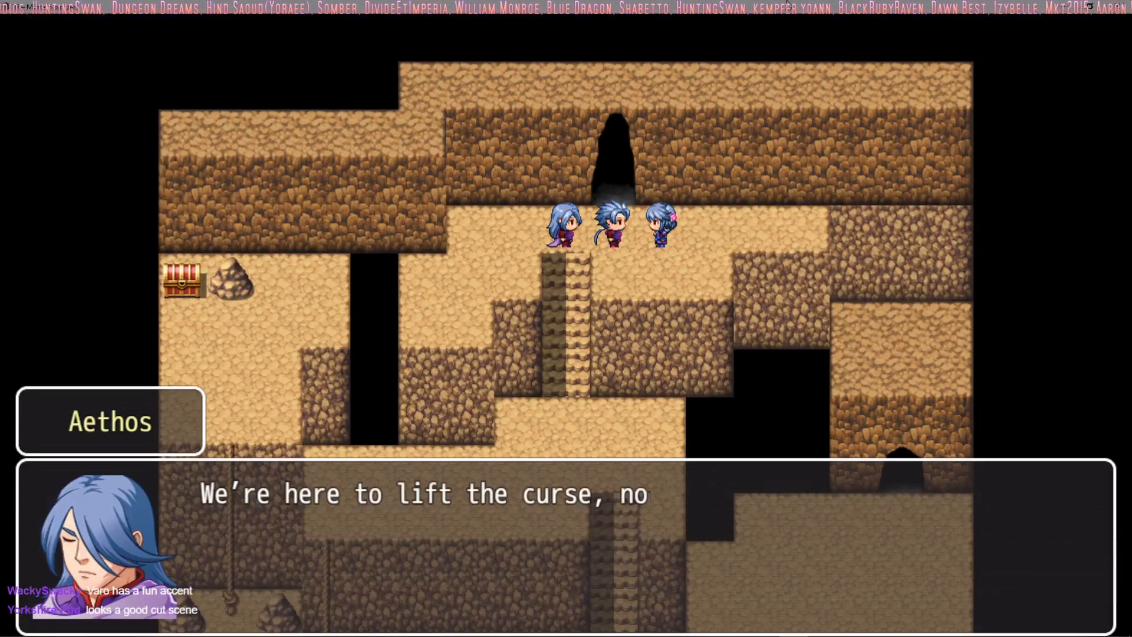
key(Return)
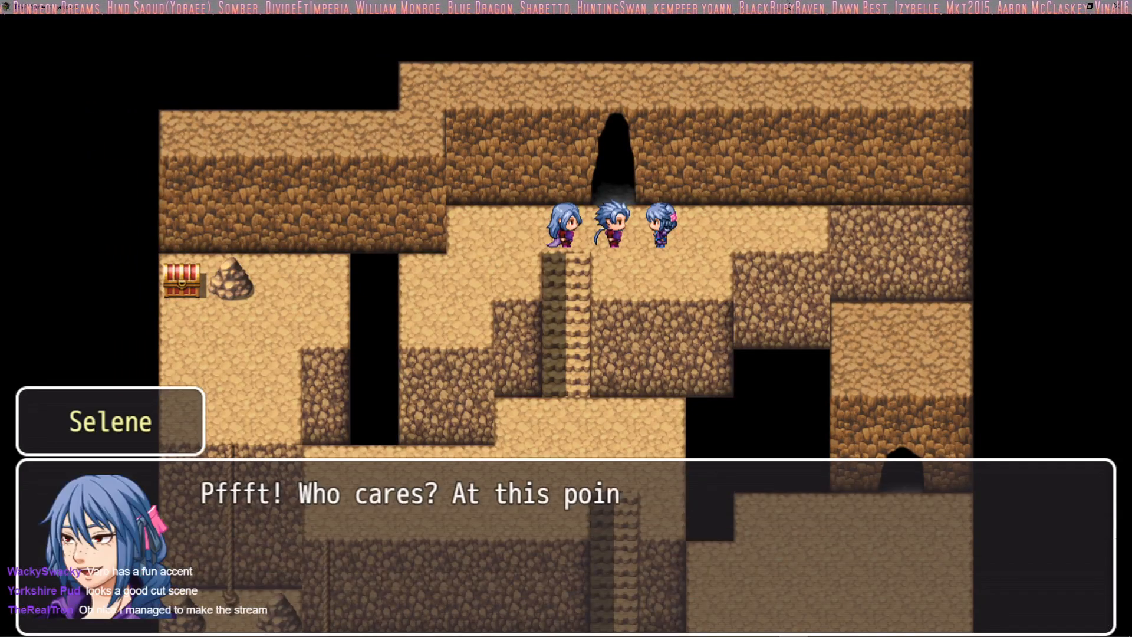
key(Return)
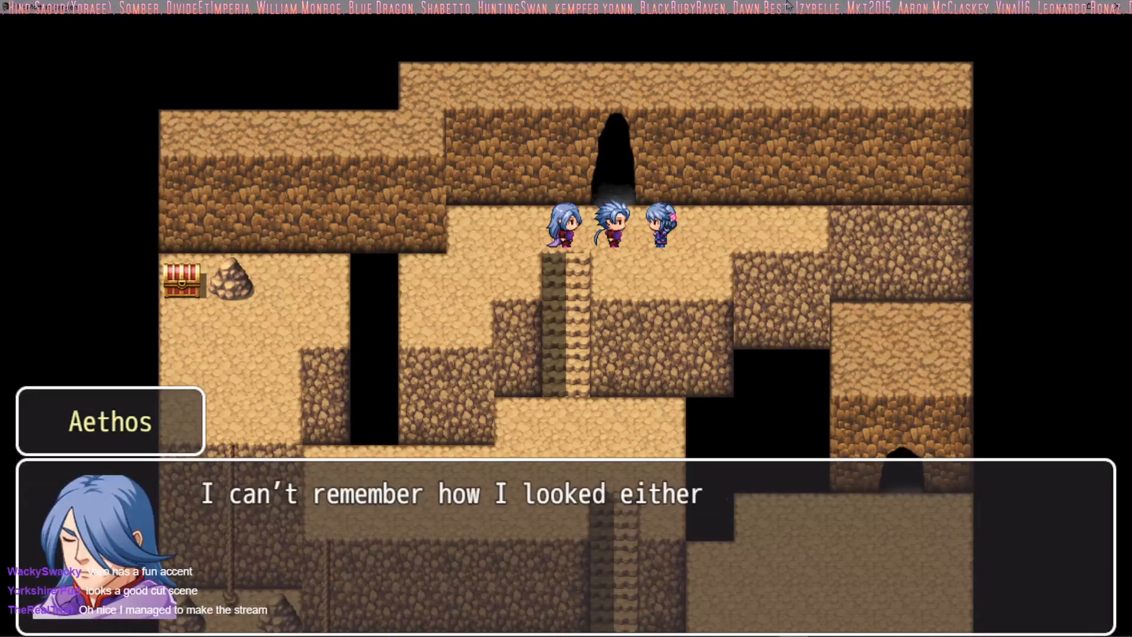
key(Return)
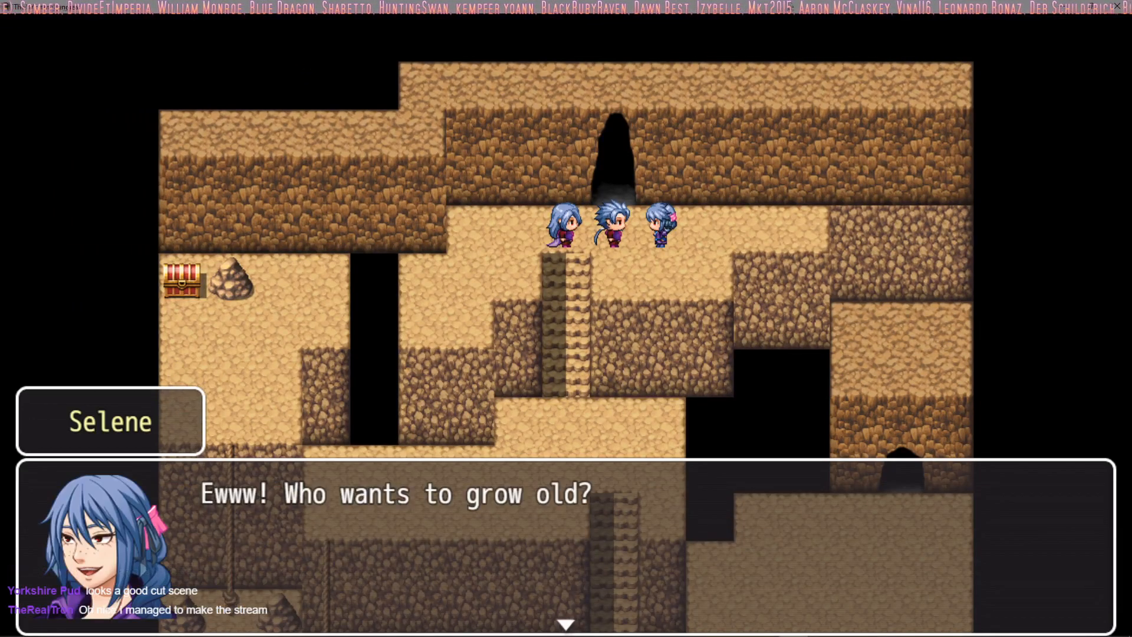
key(Return)
key(Return)
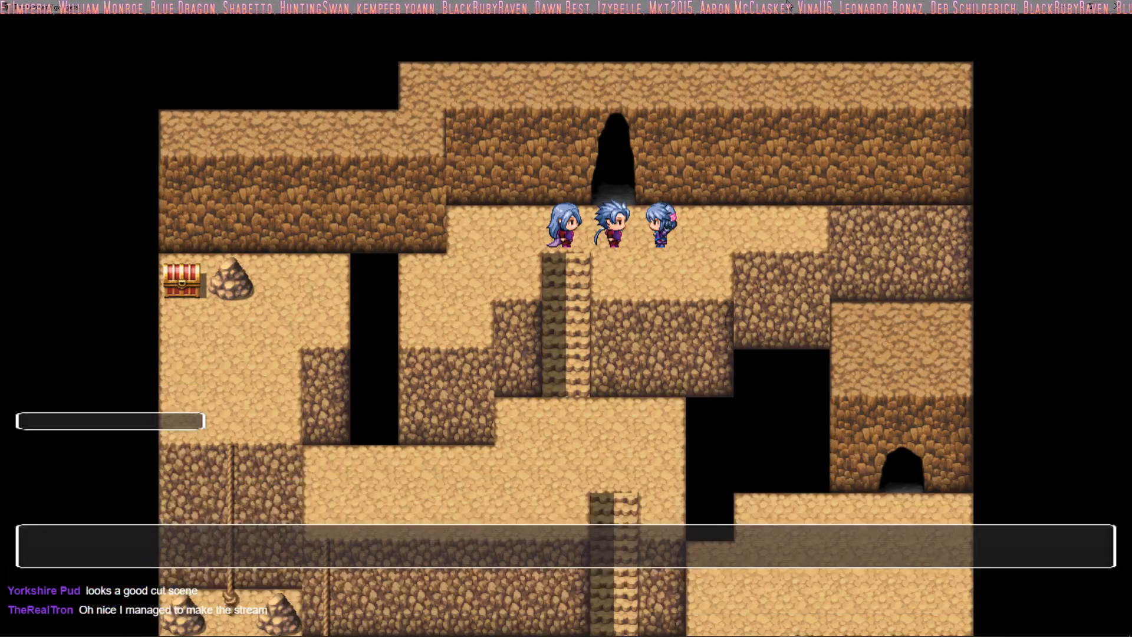
key(Return)
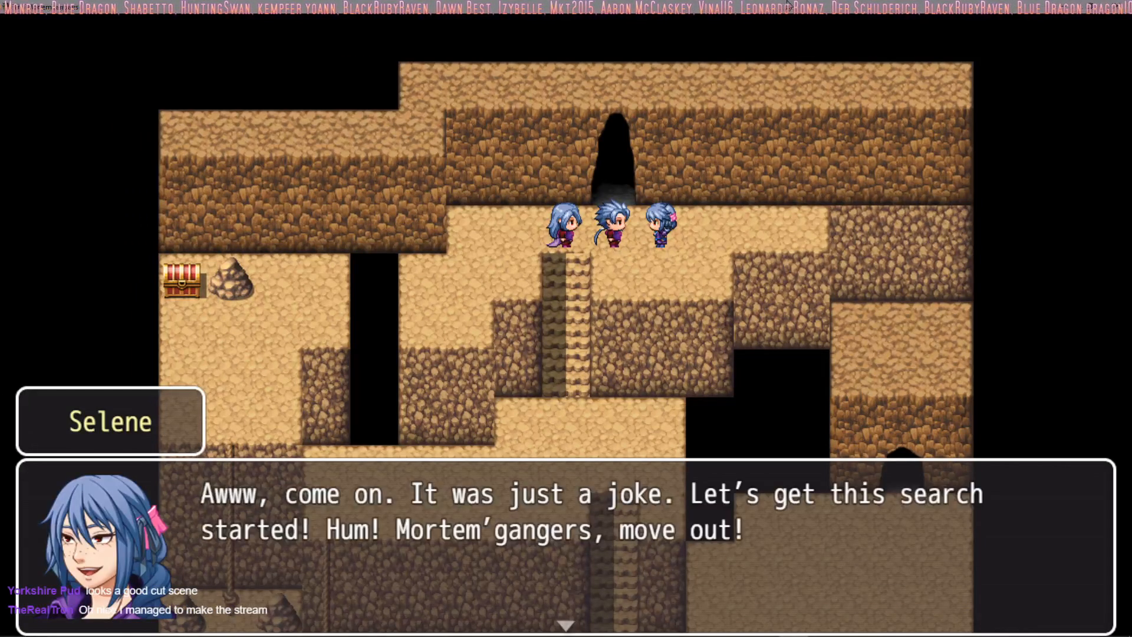
key(Return)
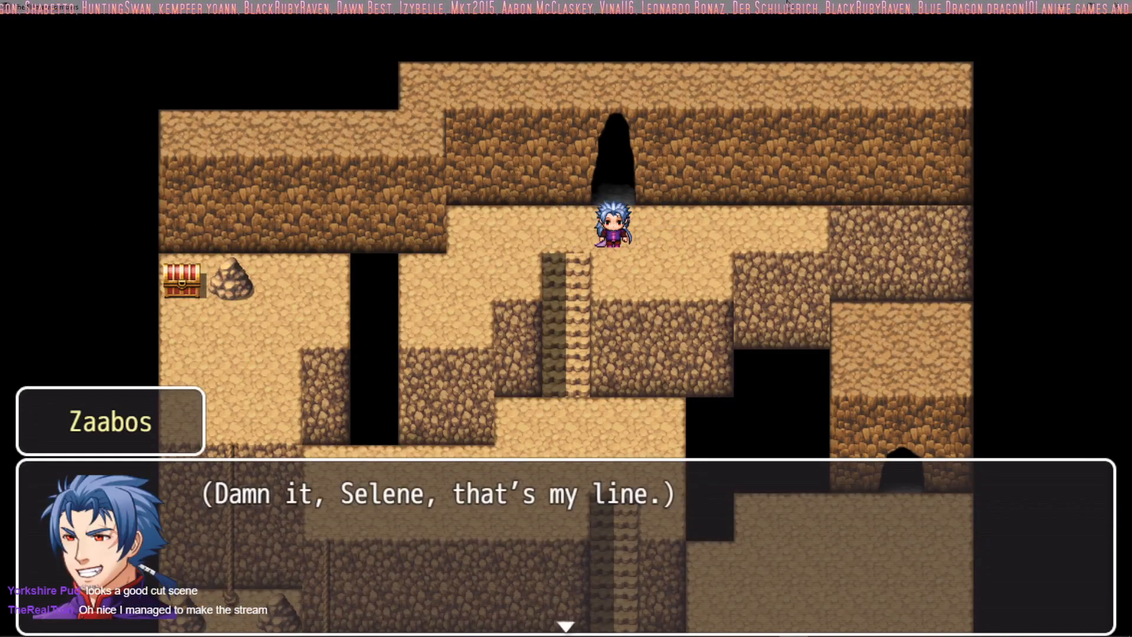
key(Return)
Step: Save the game in the empty File 4 slot, then return to the cave map
key(Escape)
key(Up)
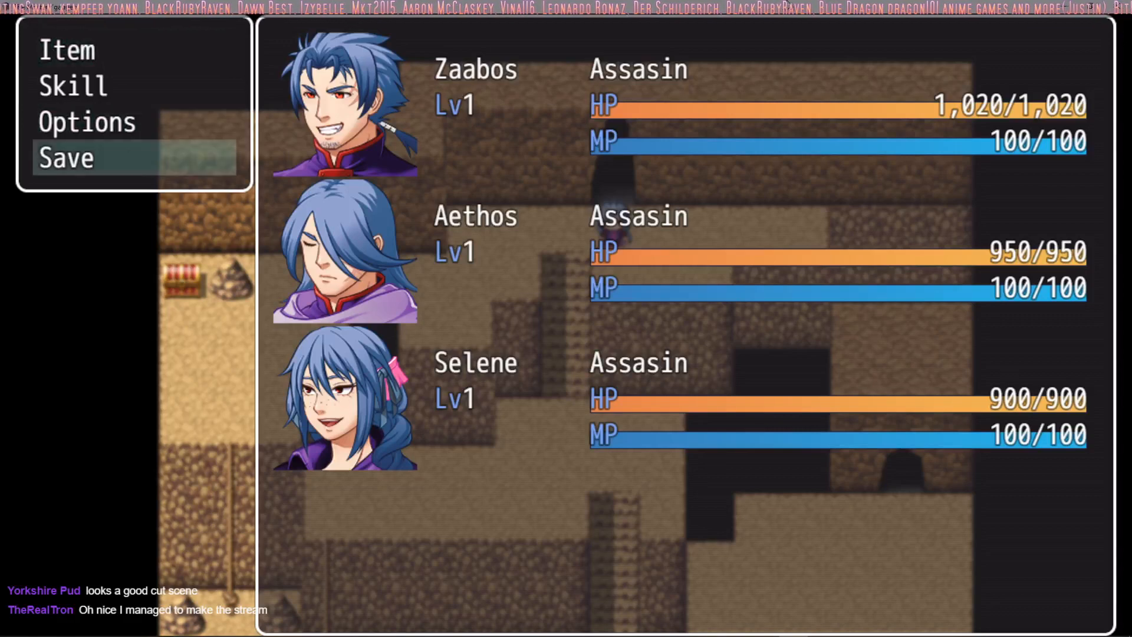
key(Return)
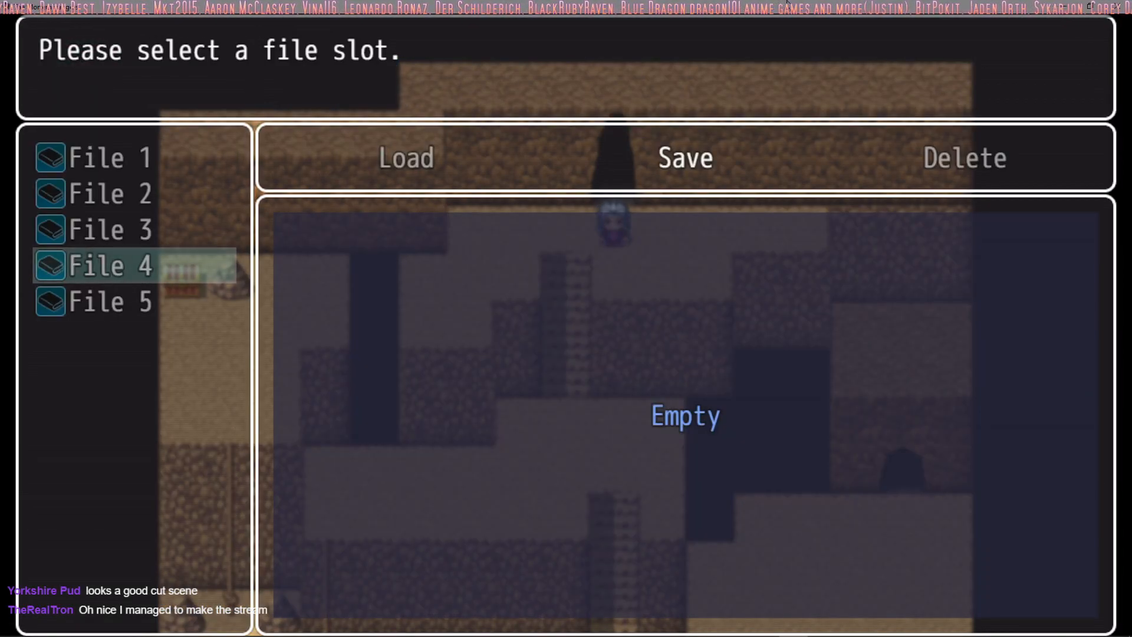
key(Return)
key(Return)
key(Escape)
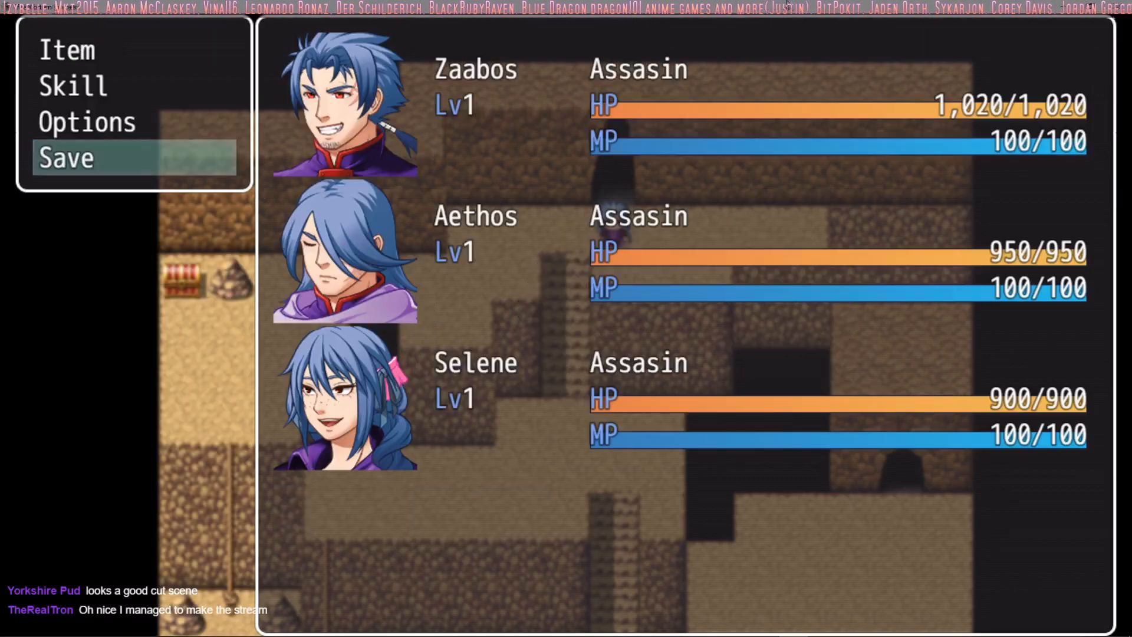
key(Escape)
Step: Lead the party through the cave's stairs and use the shorter rope to reach the lower western ledge
key(Down)
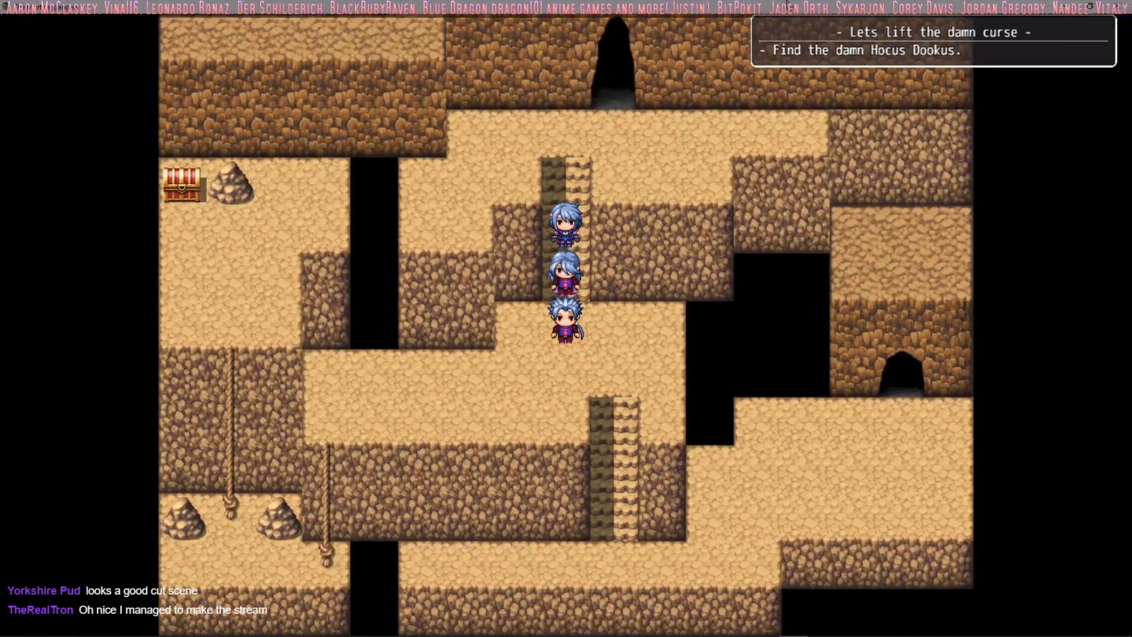
key(Down)
key(Right)
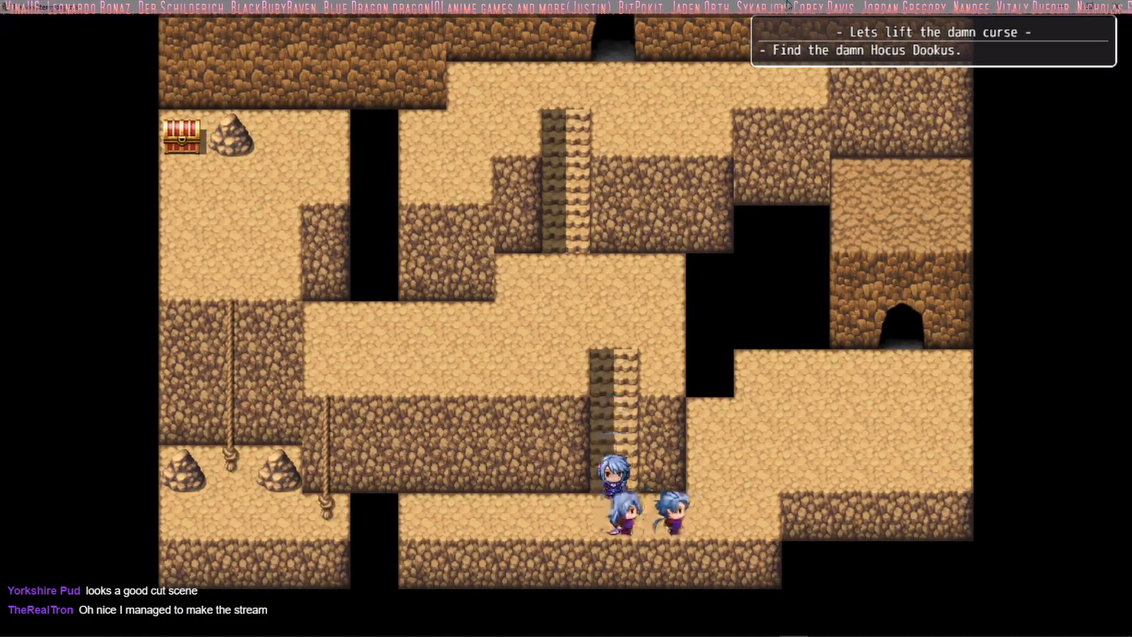
key(Left)
key(Up)
key(Left)
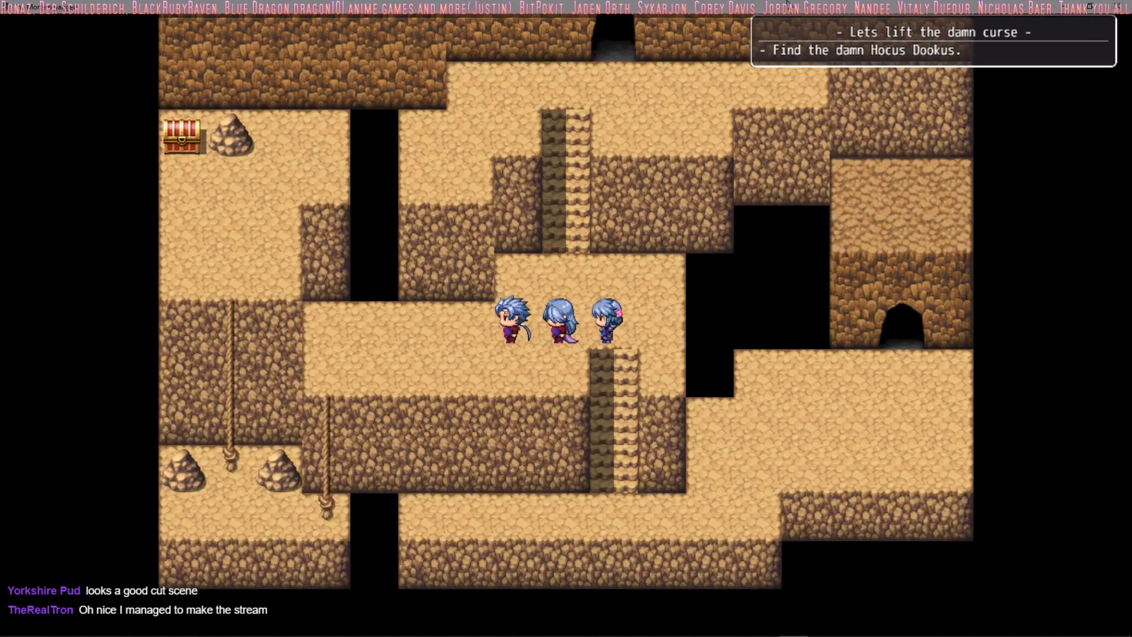
key(Down)
key(Left)
key(Return)
key(Return)
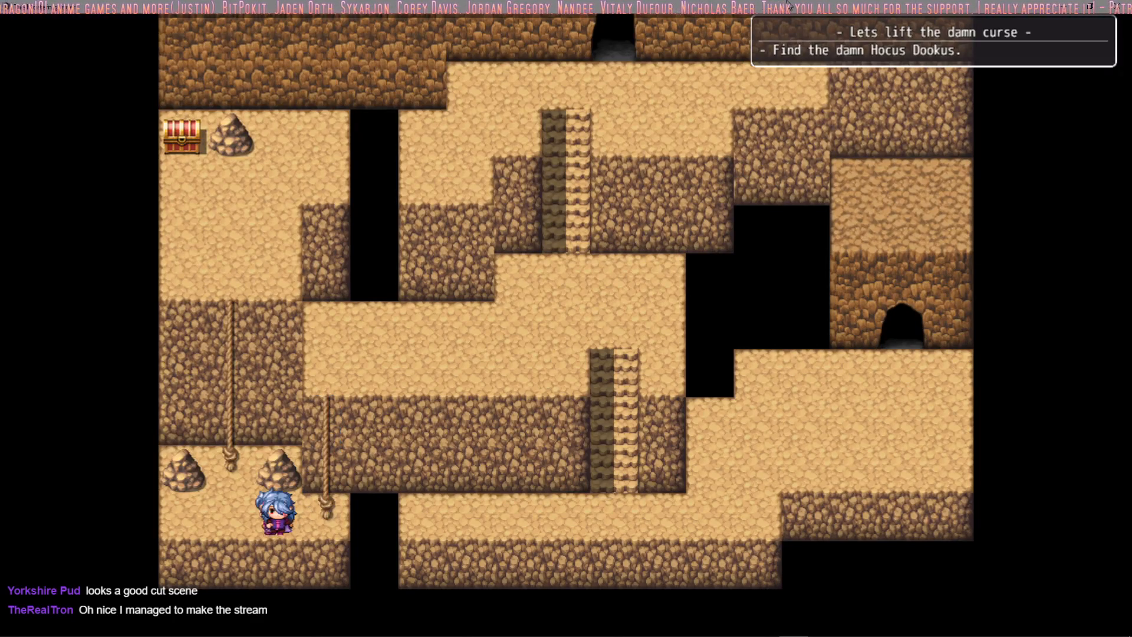
Step: Climb the longer rope between the rocks and collect the Tonics from the chest on the upper ledge
key(Up)
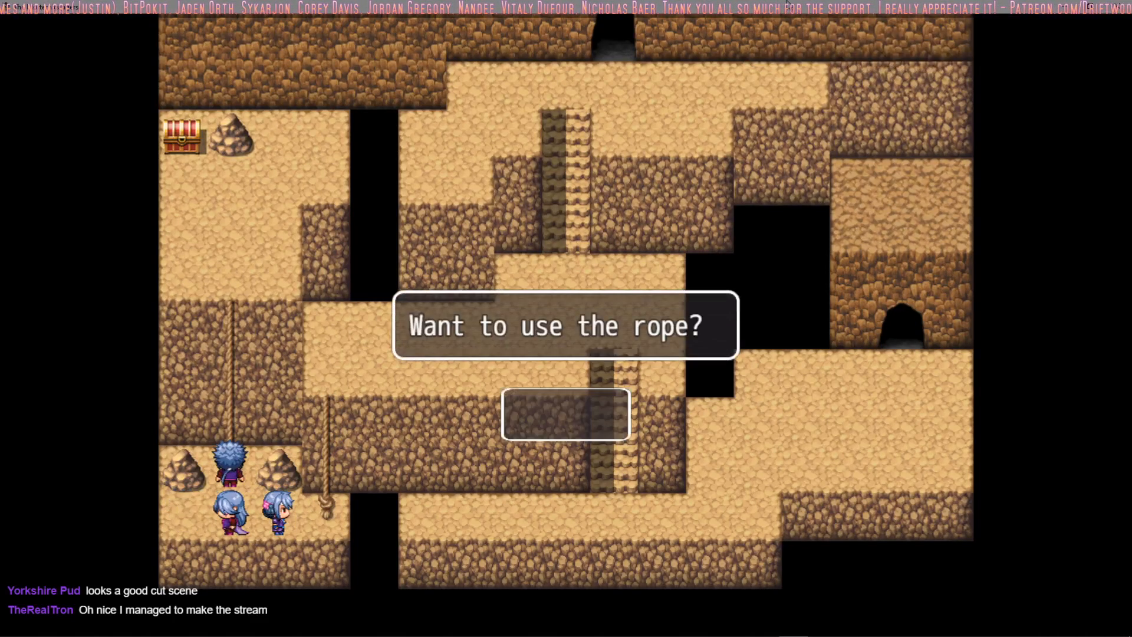
key(Return)
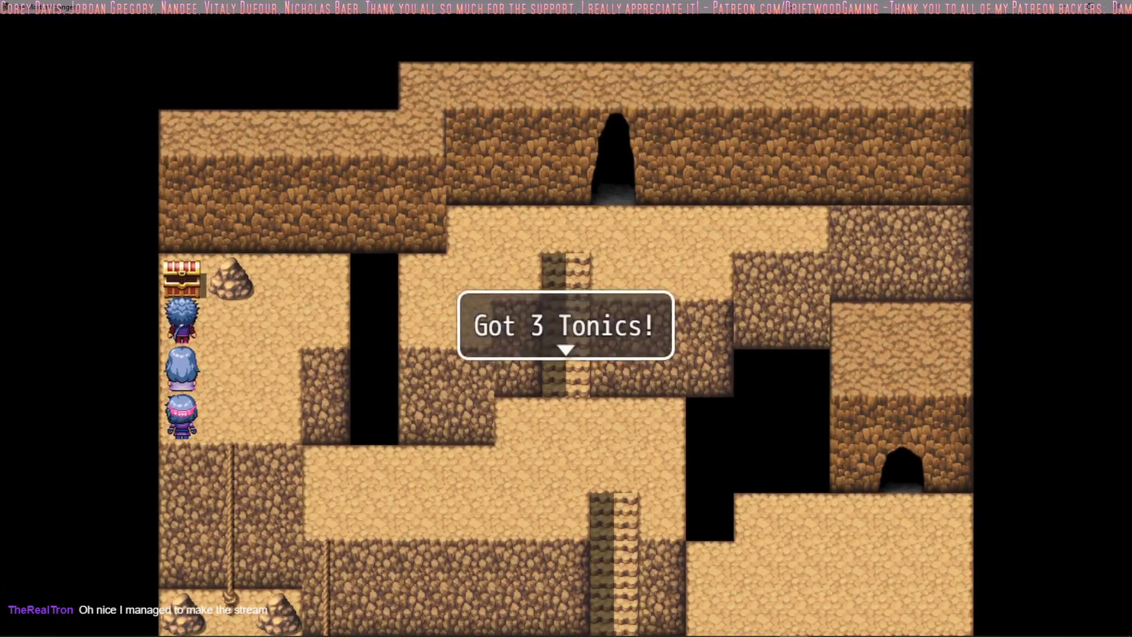
key(Return)
Step: Lead the party away from the chest into the battle and advance past the battle system explanation
key(Down)
key(Right)
key(Return)
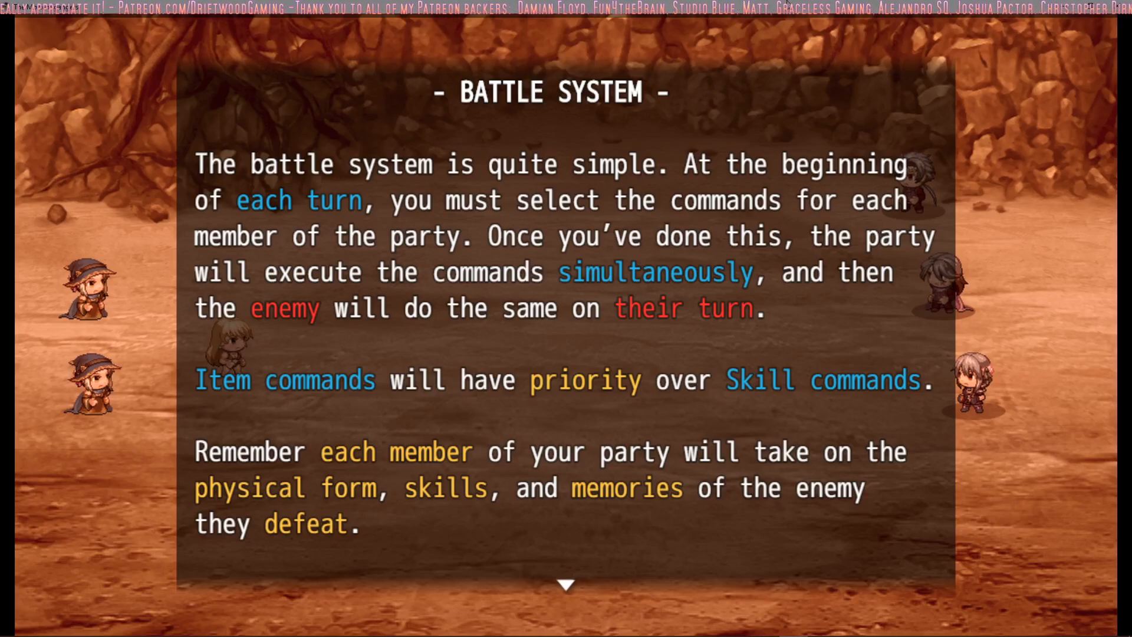
key(Return)
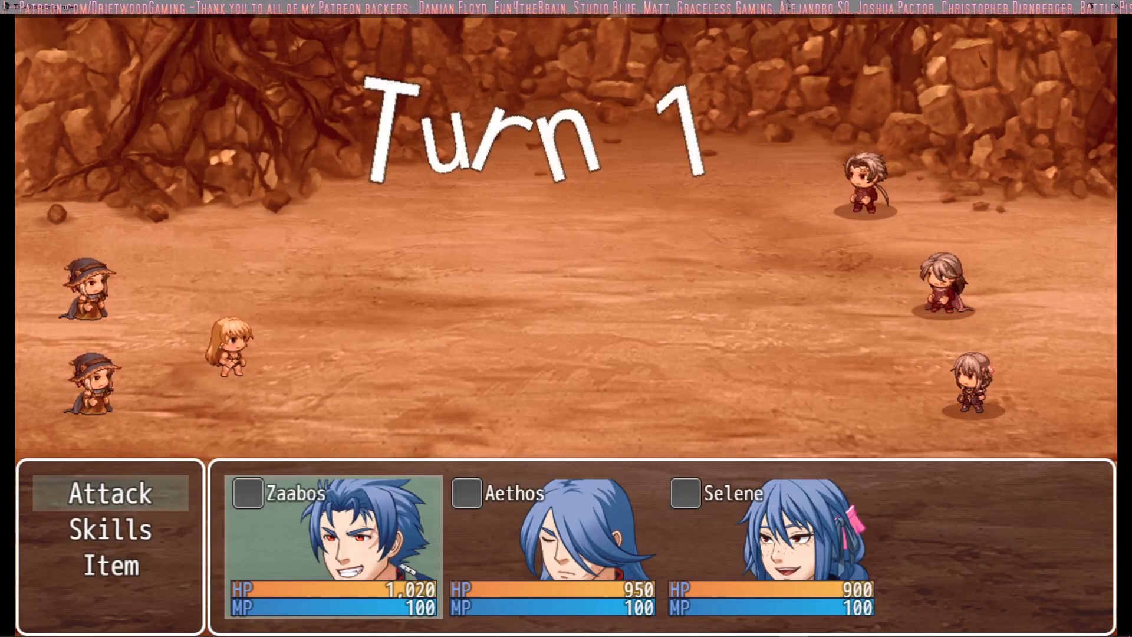
Step: For turn 1, order Zaabos, Aethos and Selene to use Attack, with Zaabos targeting the Stripper
key(Return)
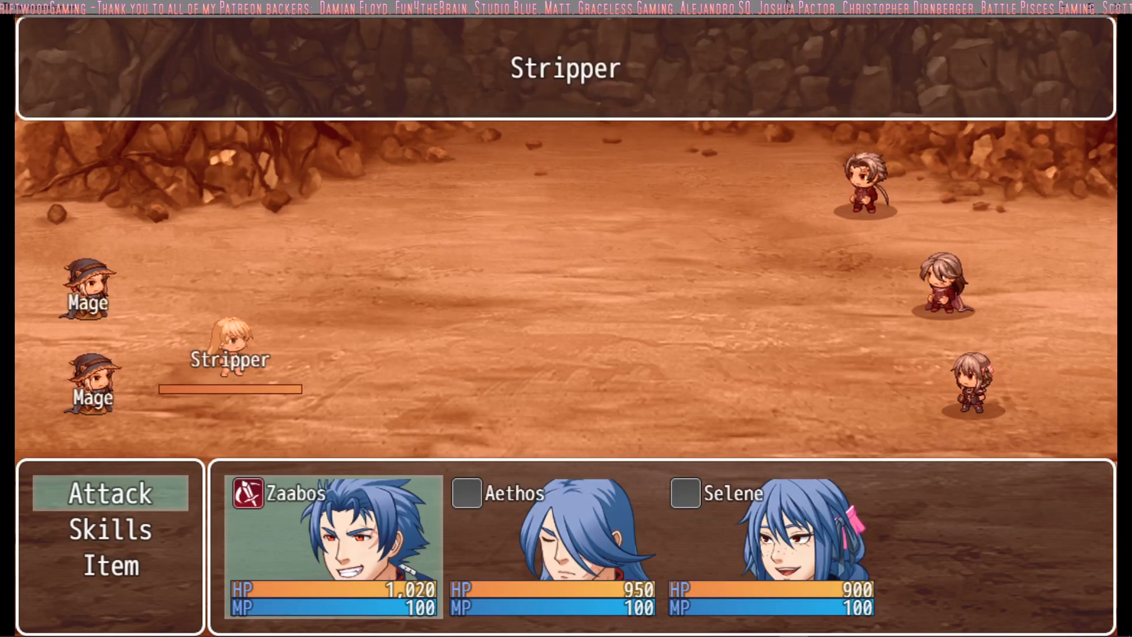
key(Return)
key(Return)
key(Return)
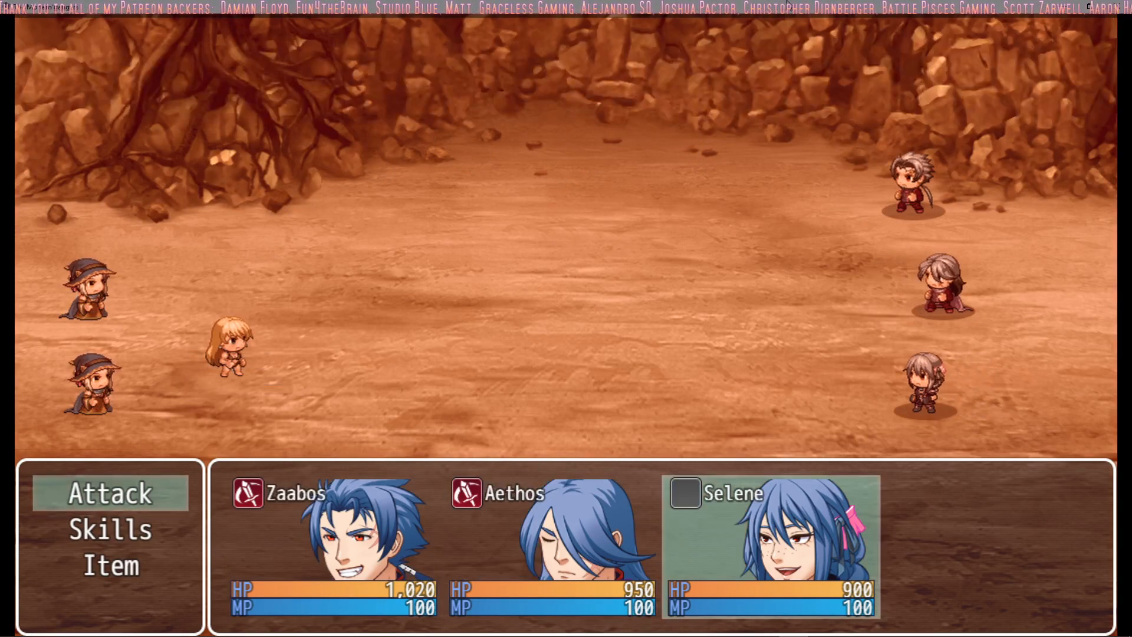
key(Return)
key(Return)
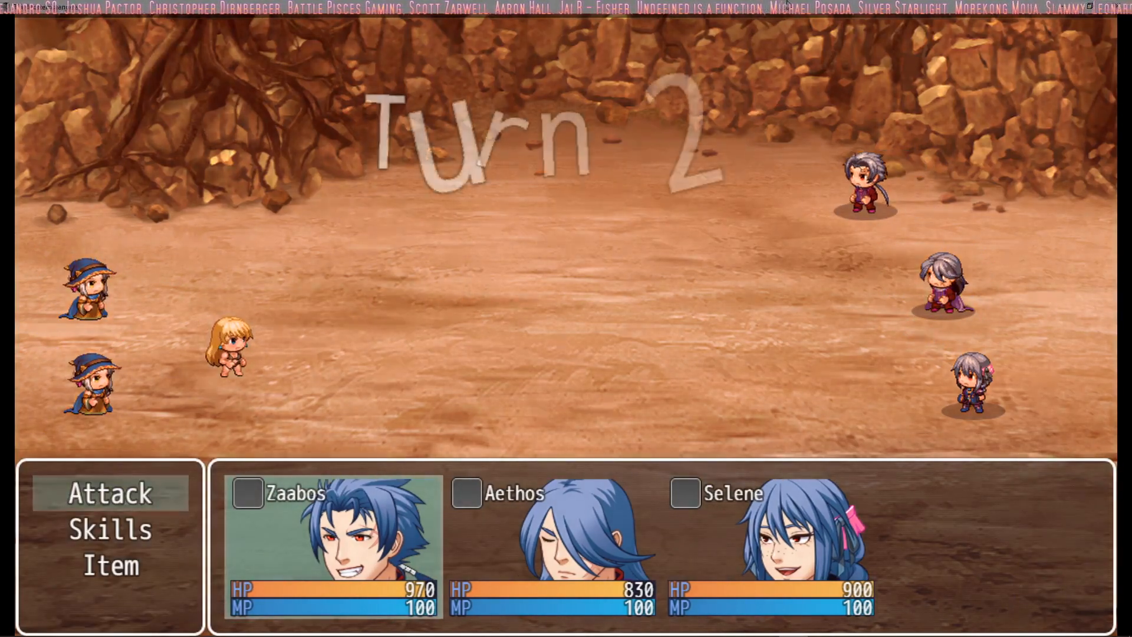
Step: For turn 2, order all three party members to use the Double Attack skill
key(Down)
key(Return)
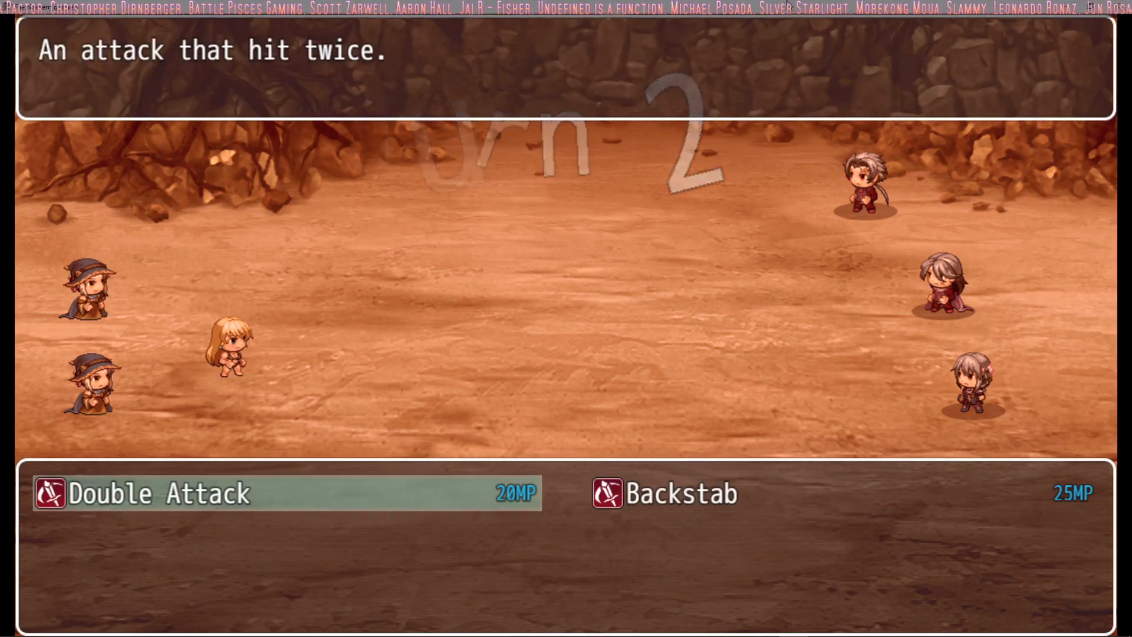
key(Return)
key(Return)
key(Down)
key(Return)
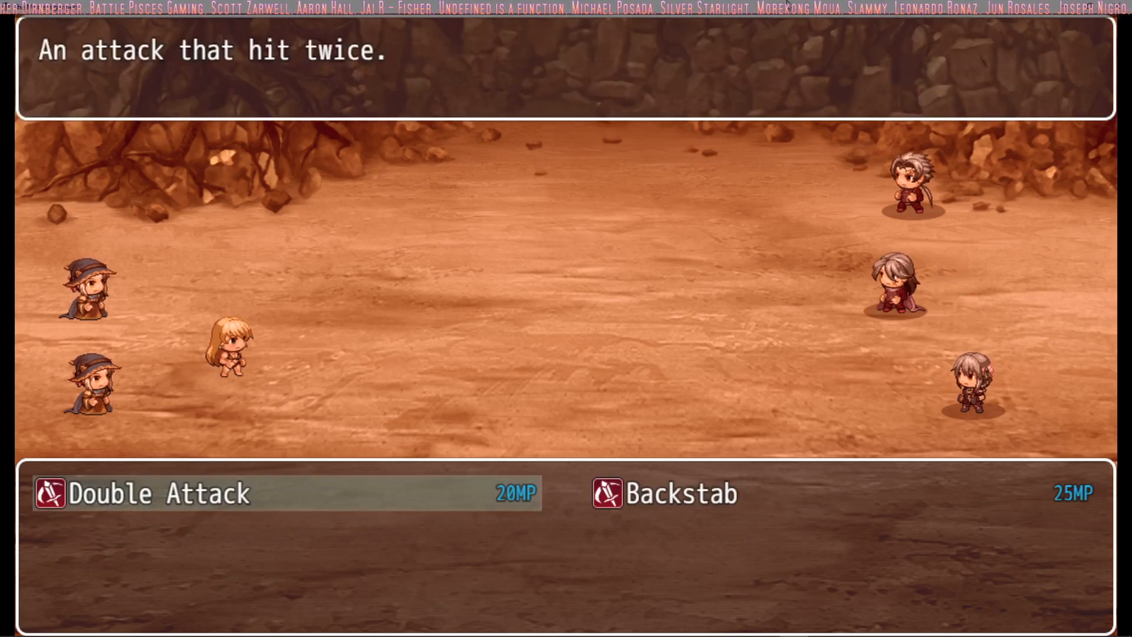
key(Return)
key(Return)
key(Down)
key(Return)
key(Return)
key(Return)
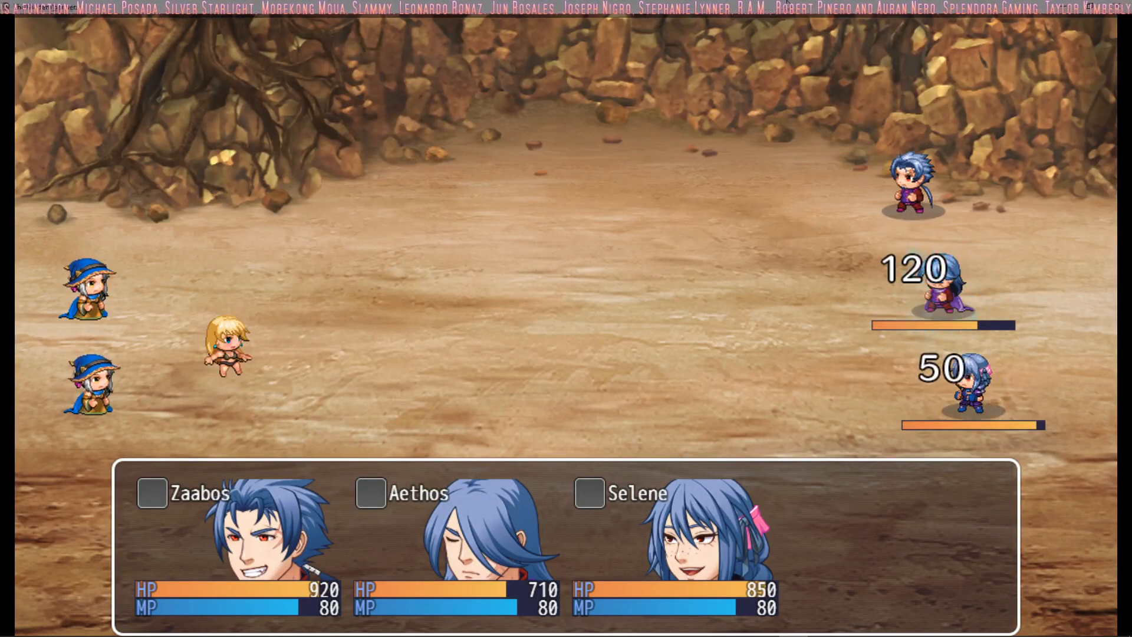
Step: For turn 3, order Zaabos to use Attack and Aethos and Selene to use Double Attack
key(Up)
key(Return)
key(Return)
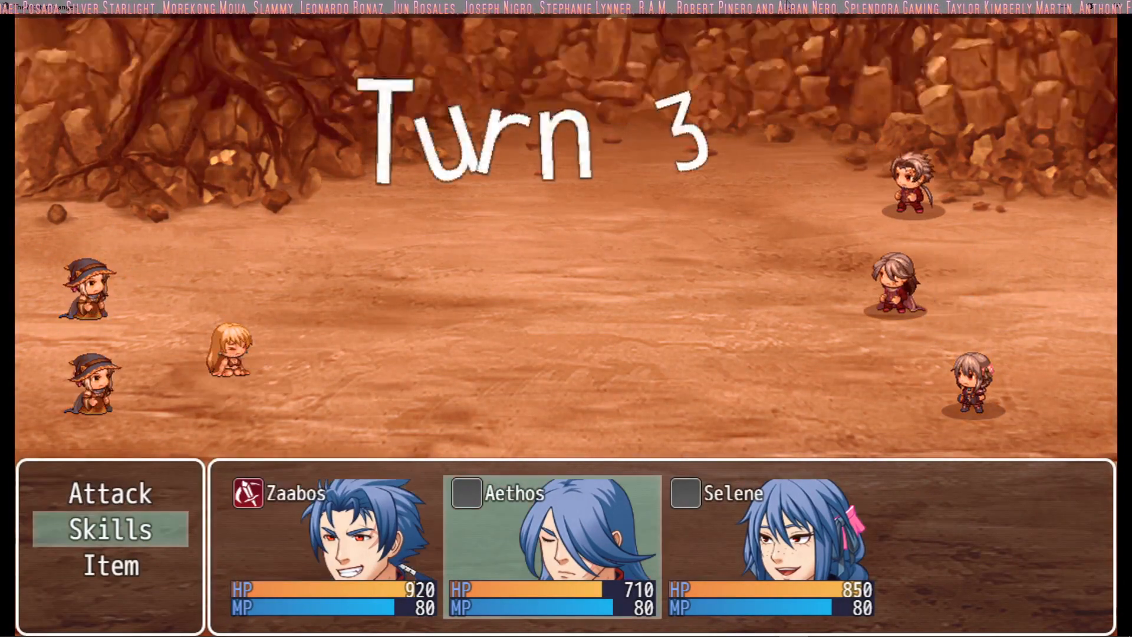
key(Return)
key(Return)
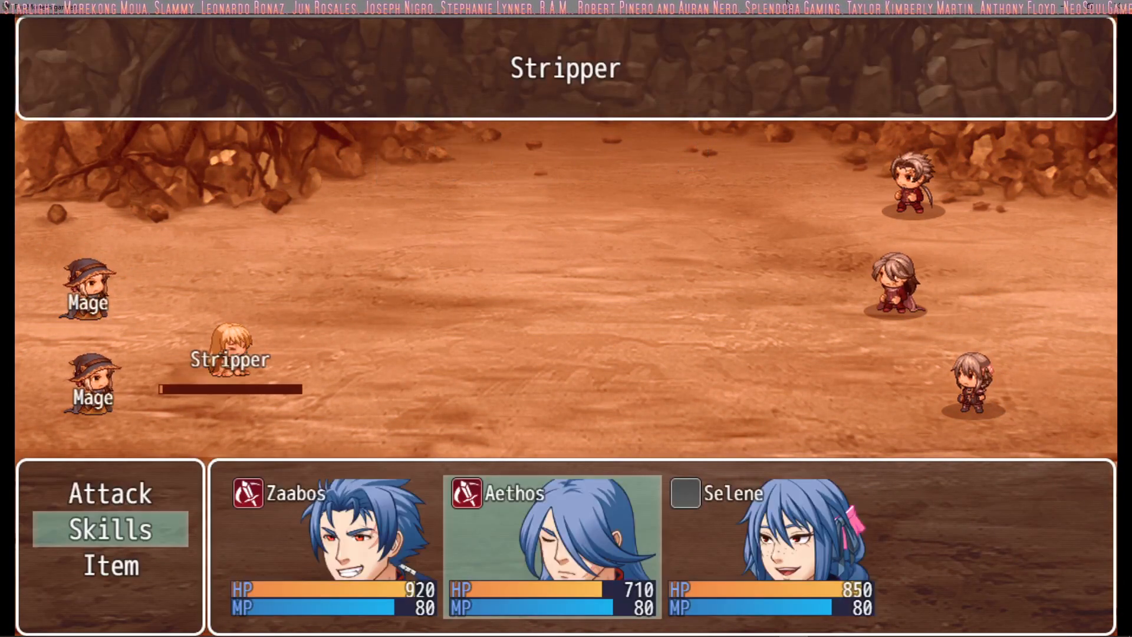
key(Up)
key(Return)
key(Return)
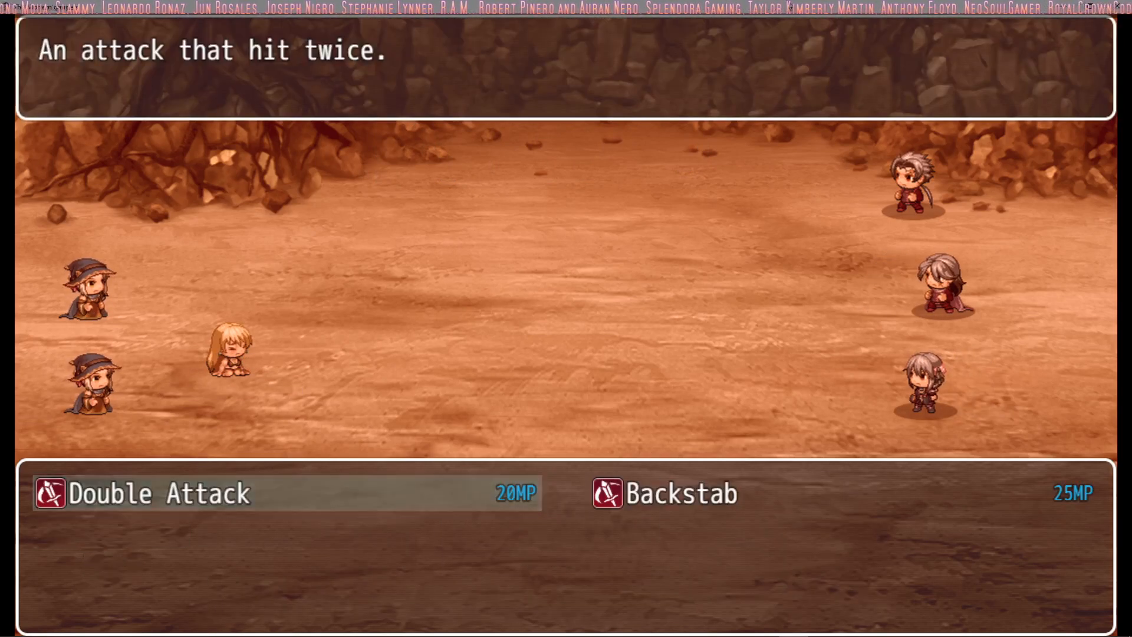
key(Return)
key(Return)
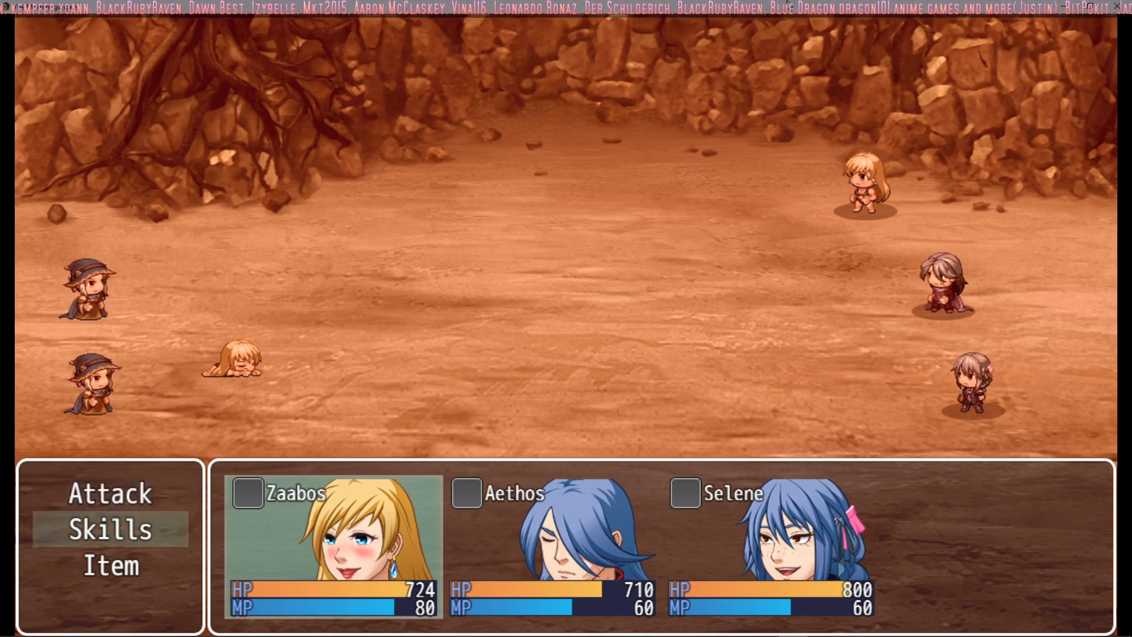
Step: For turn 4, have Zaabos cast the transformed form's heart skill and Aethos and Selene use Double Attack
key(Return)
key(Return)
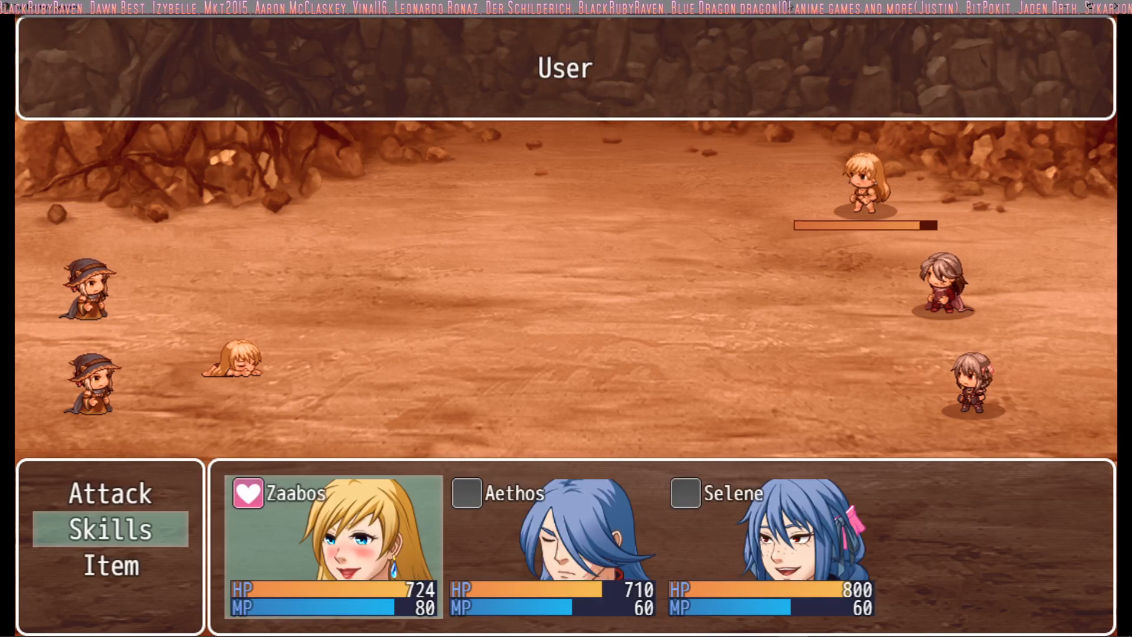
key(Return)
key(Return)
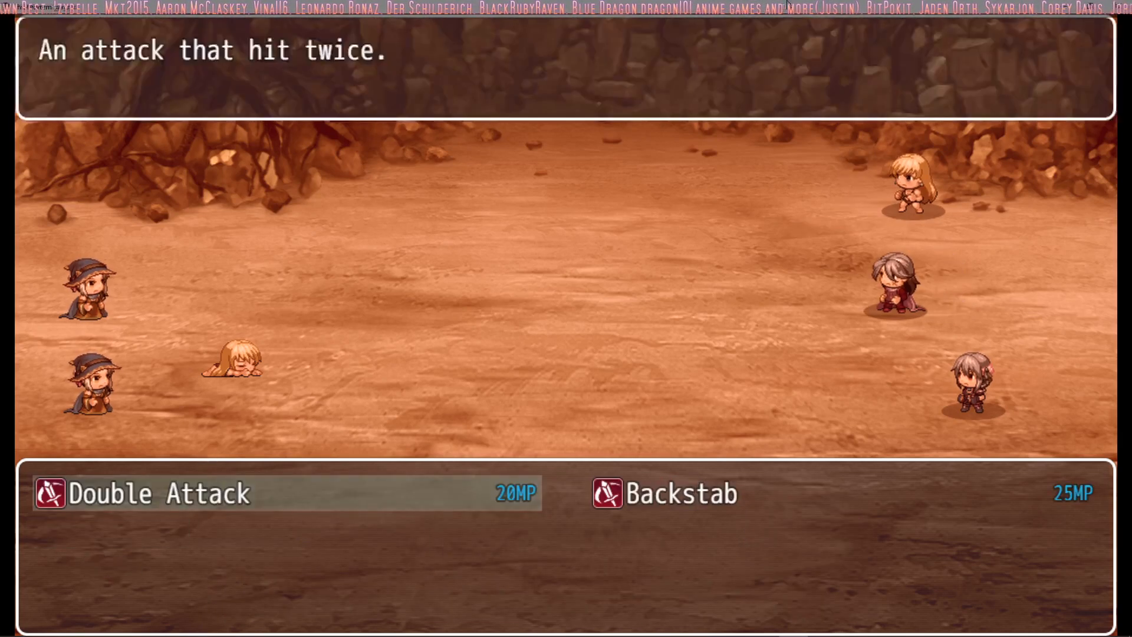
key(Return)
key(Return)
key(Return)
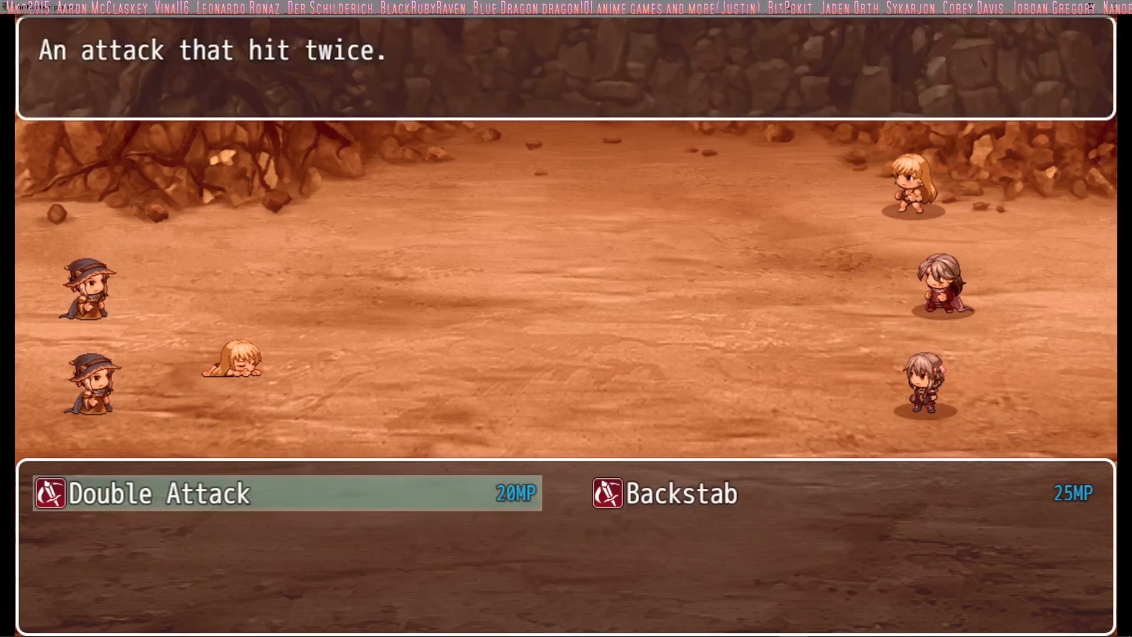
key(Return)
key(Return)
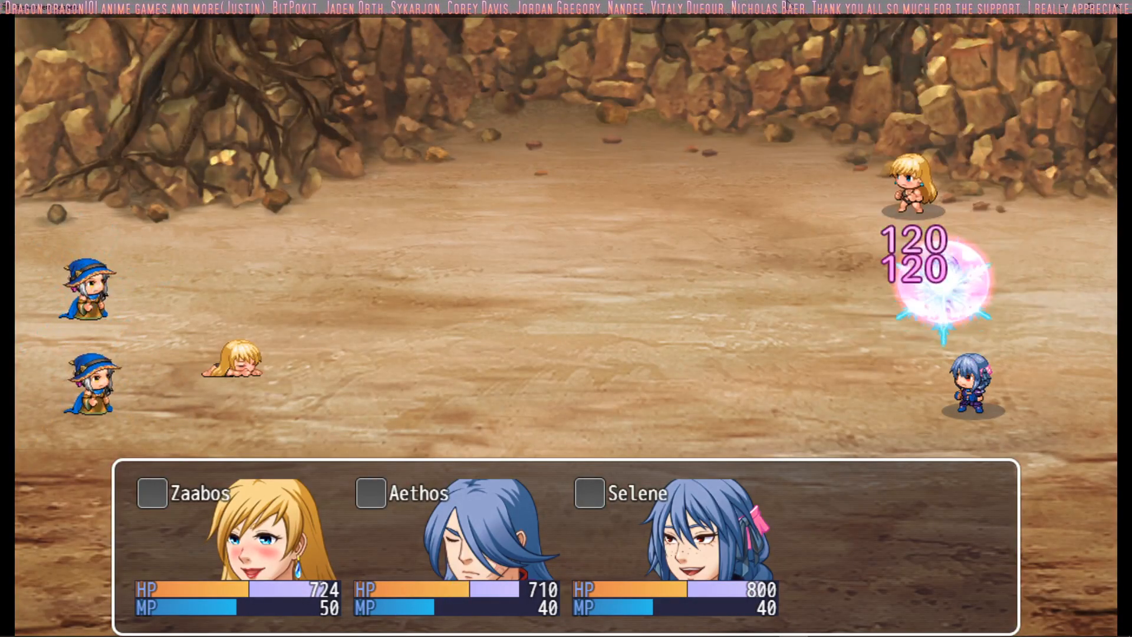
Step: For turn 5, repeat Zaabos's heart skill and order Double Attack from Aethos and Selene
key(Return)
key(Return)
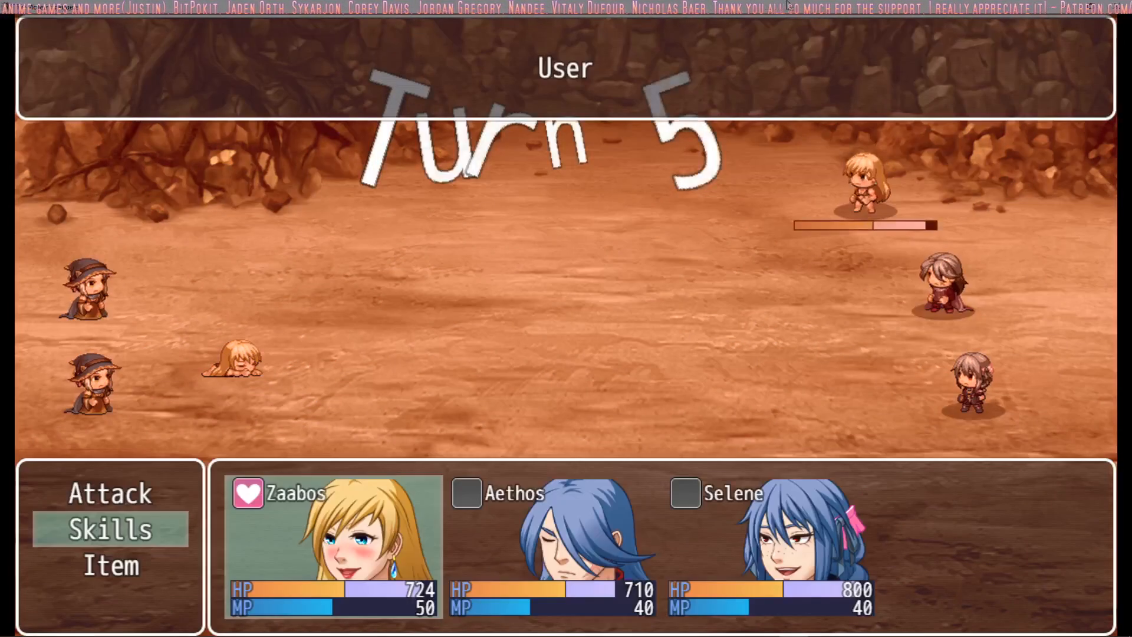
key(Return)
key(Return)
key(Return)
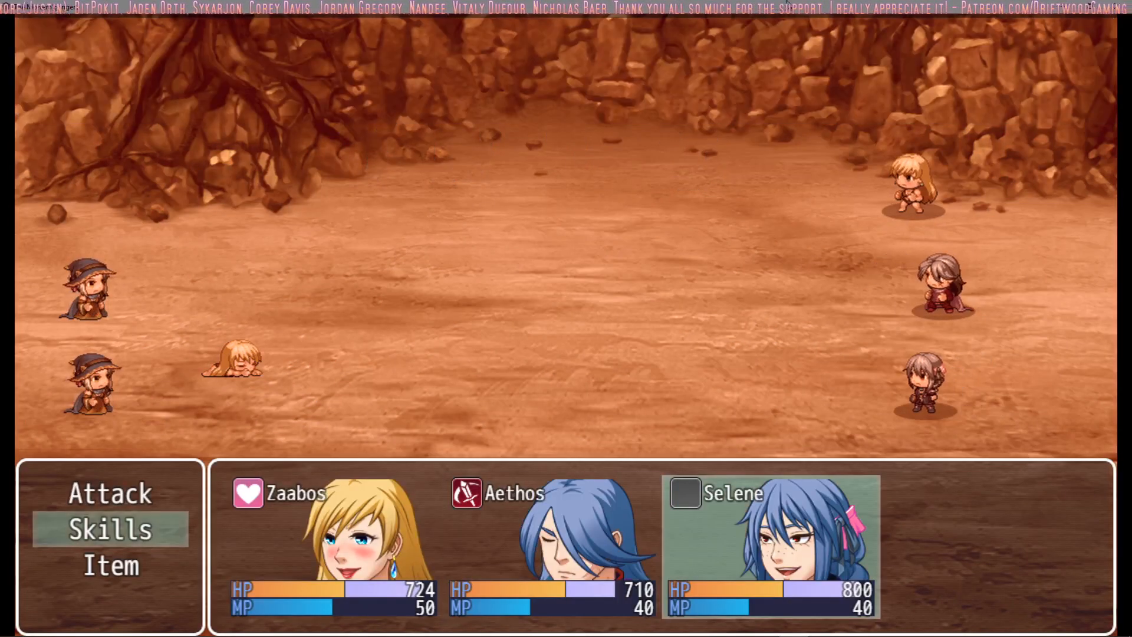
key(Return)
key(Return)
key(Return)
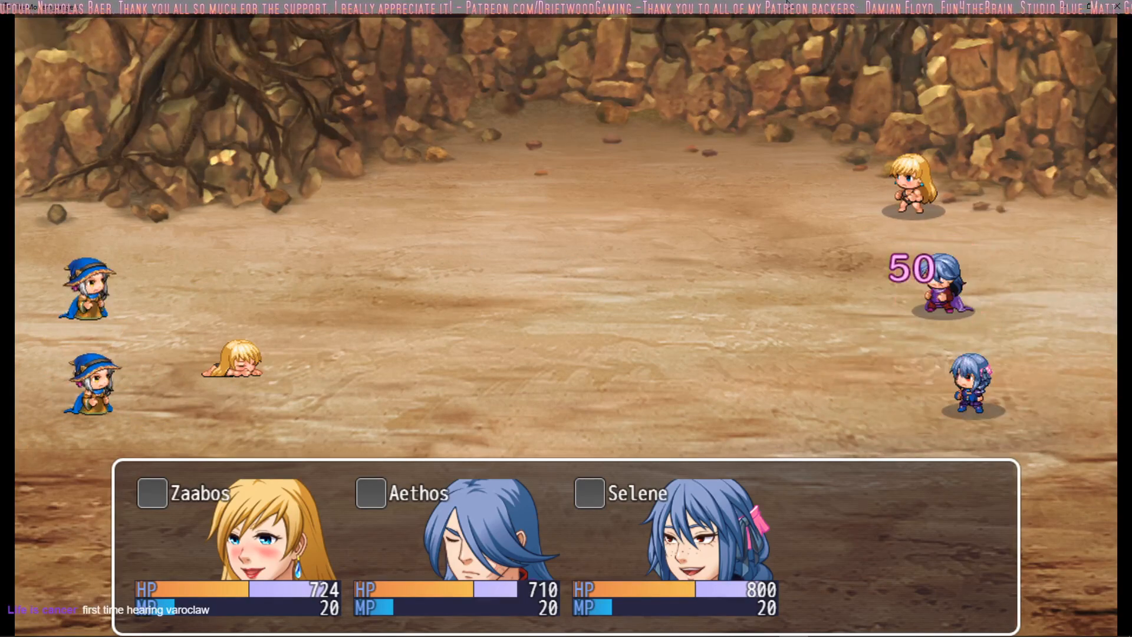
Step: For turn 6, order Zaabos and Aethos to use Attack and Selene to use Double Attack against the Mages
key(Return)
key(Return)
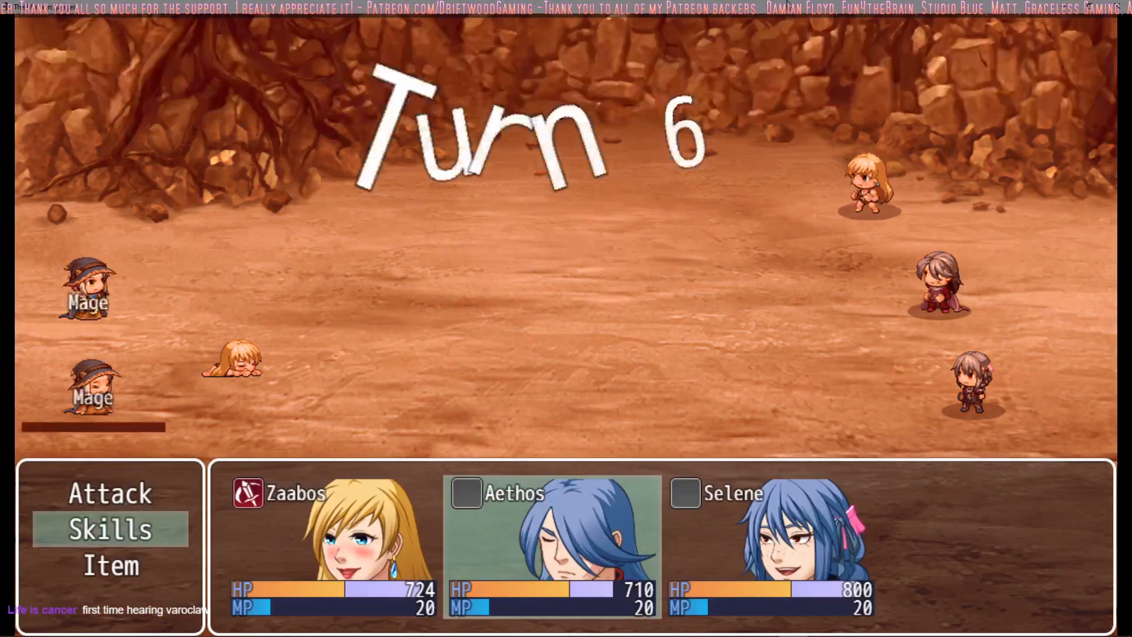
key(Return)
key(Return)
key(Down)
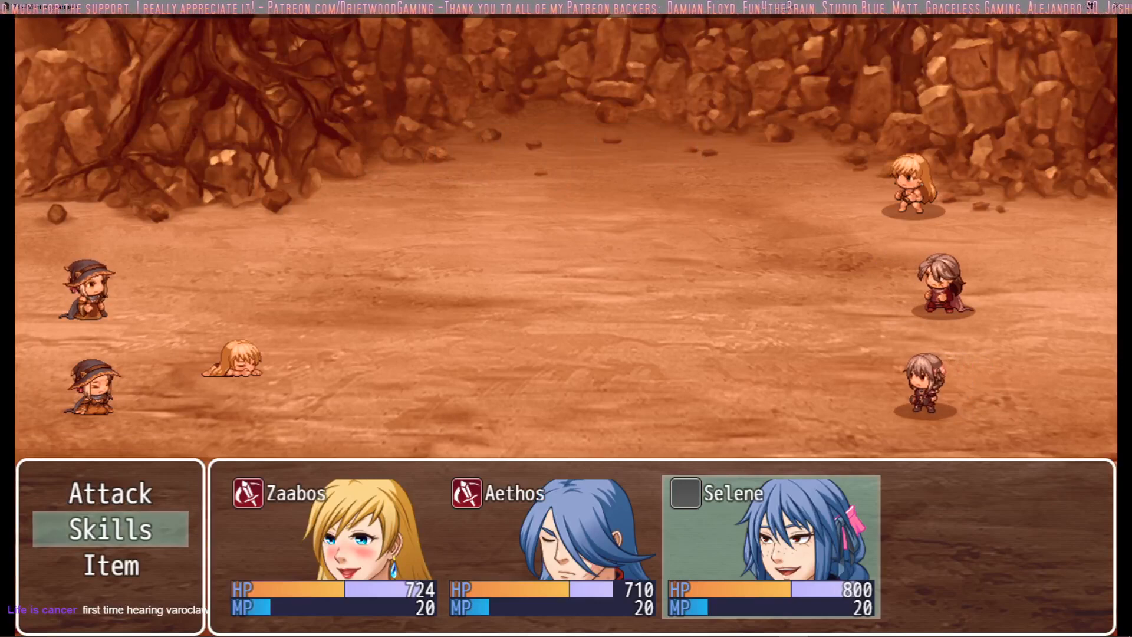
key(Return)
key(Return)
key(Up)
key(Return)
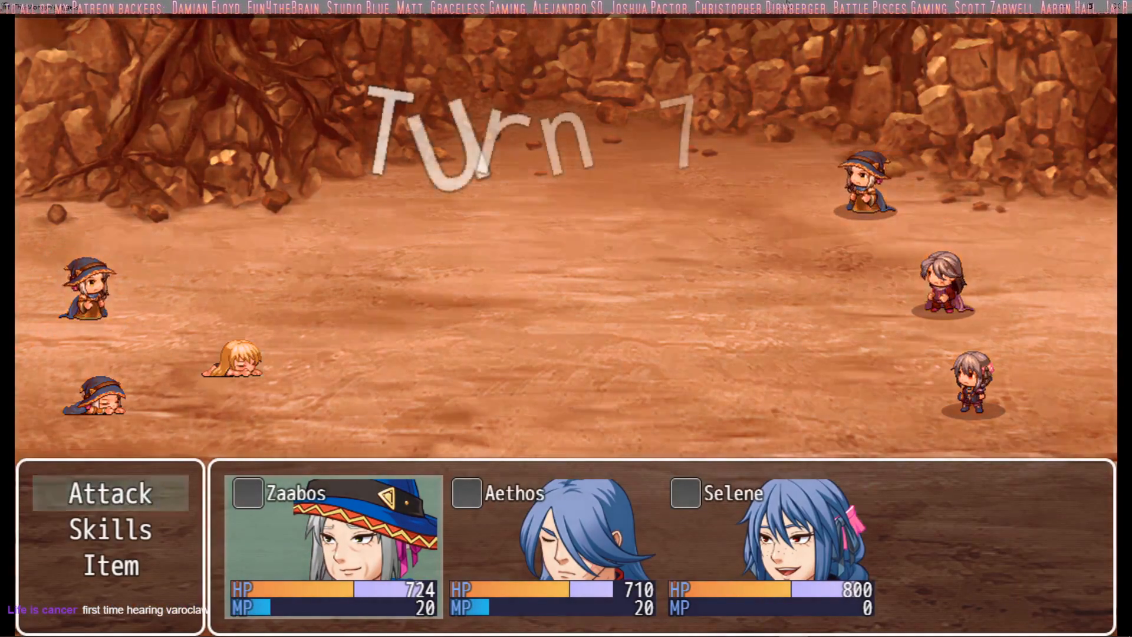
Step: For turn 7, have Zaabos use the Mage form's fire skill and Aethos use Double Attack on the remaining Mage
key(Down)
key(Return)
key(Return)
key(Return)
key(Return)
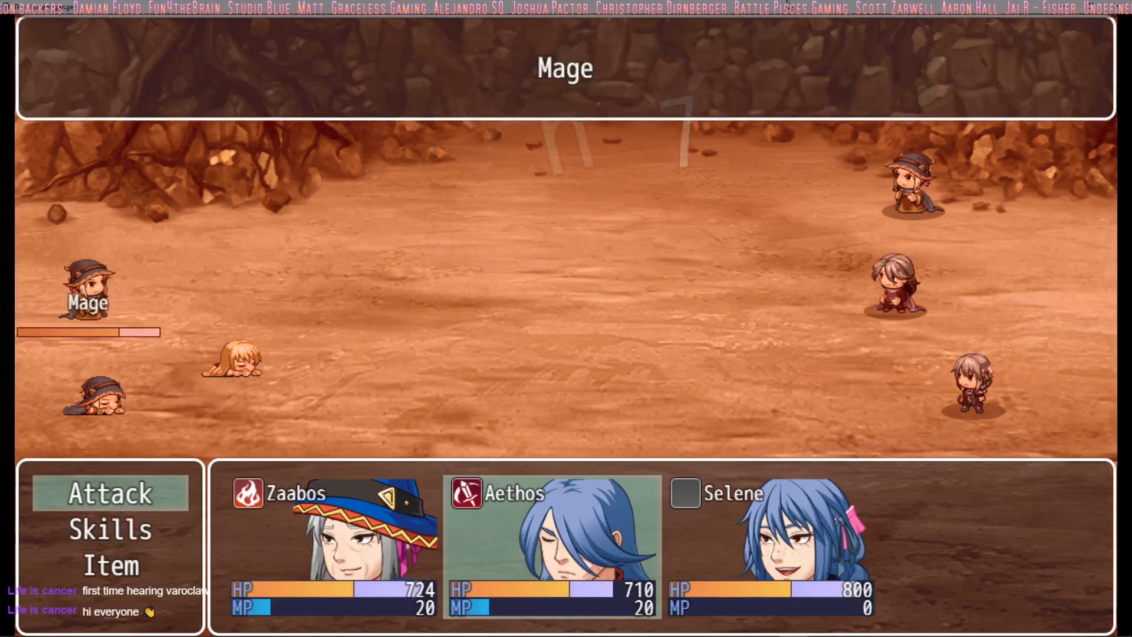
key(Escape)
key(Down)
key(Return)
key(Return)
Step: Check Selene's skills, then order a normal Attack from Selene to finish turn 7's commands
key(Return)
key(Return)
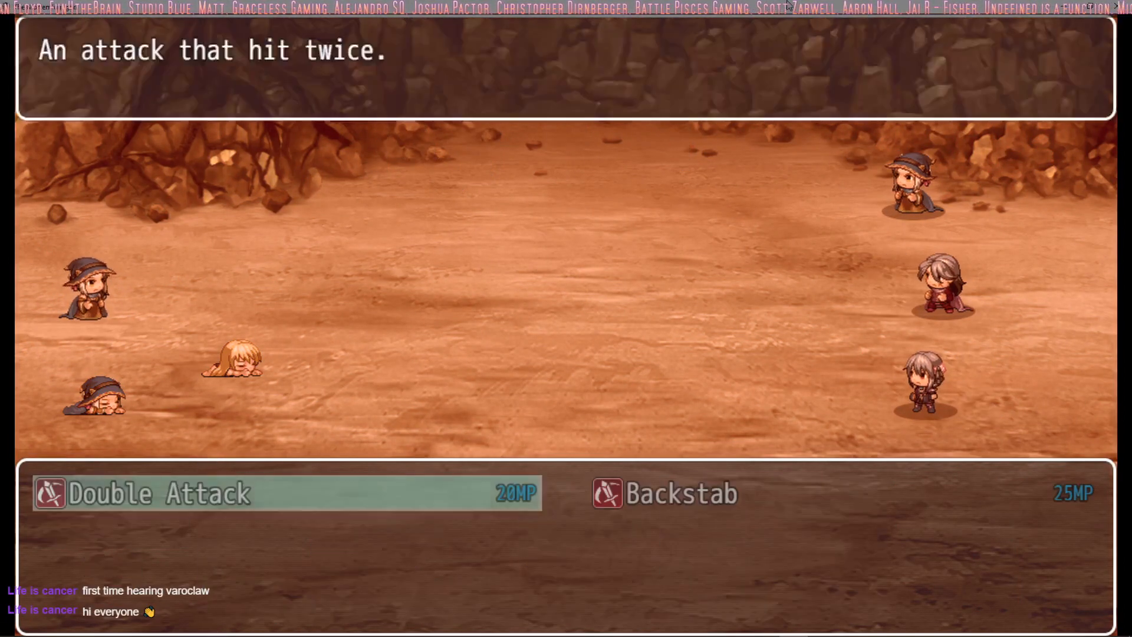
key(Escape)
key(Up)
key(Return)
key(Return)
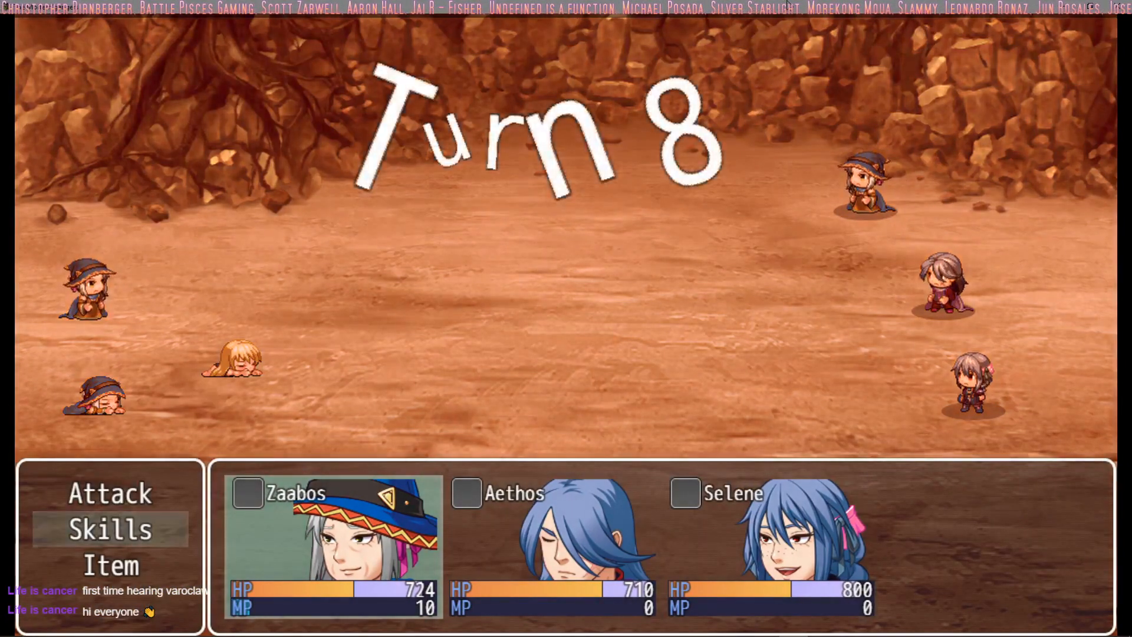
Step: For turn 8, have Zaabos use the Mage form's fire skill, check Aethos's skills and order a normal Attack from Aethos
key(Return)
key(Return)
key(Return)
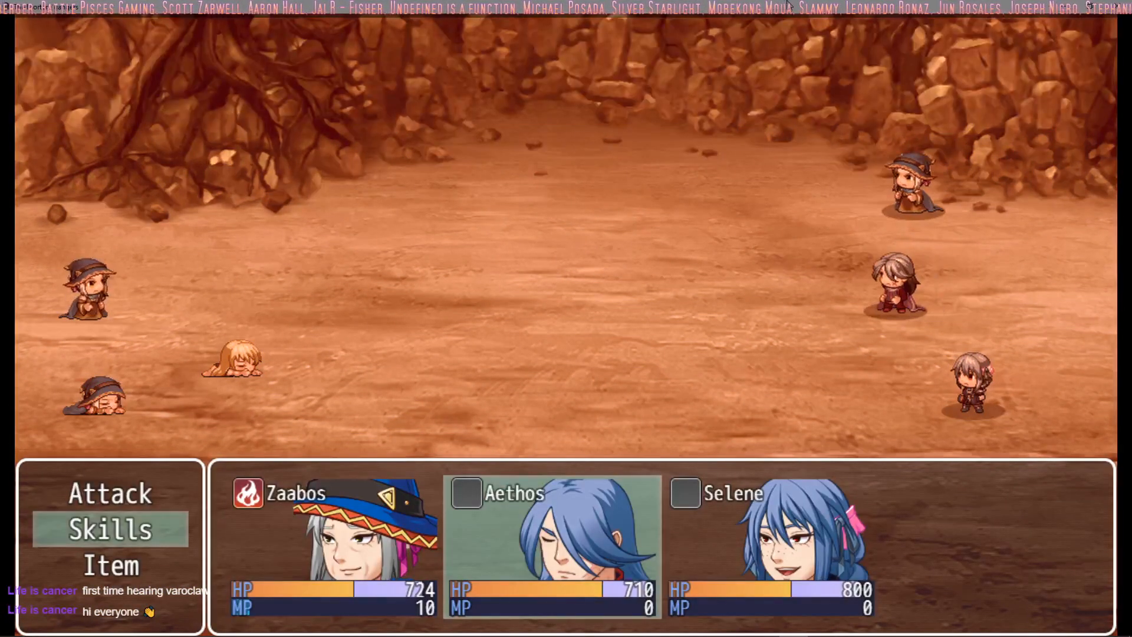
key(Return)
key(Escape)
key(Up)
Step: Order a skill from Selene against the remaining Mage to finish turn 8's commands, and dismiss the Battle Spoils
key(Return)
key(Return)
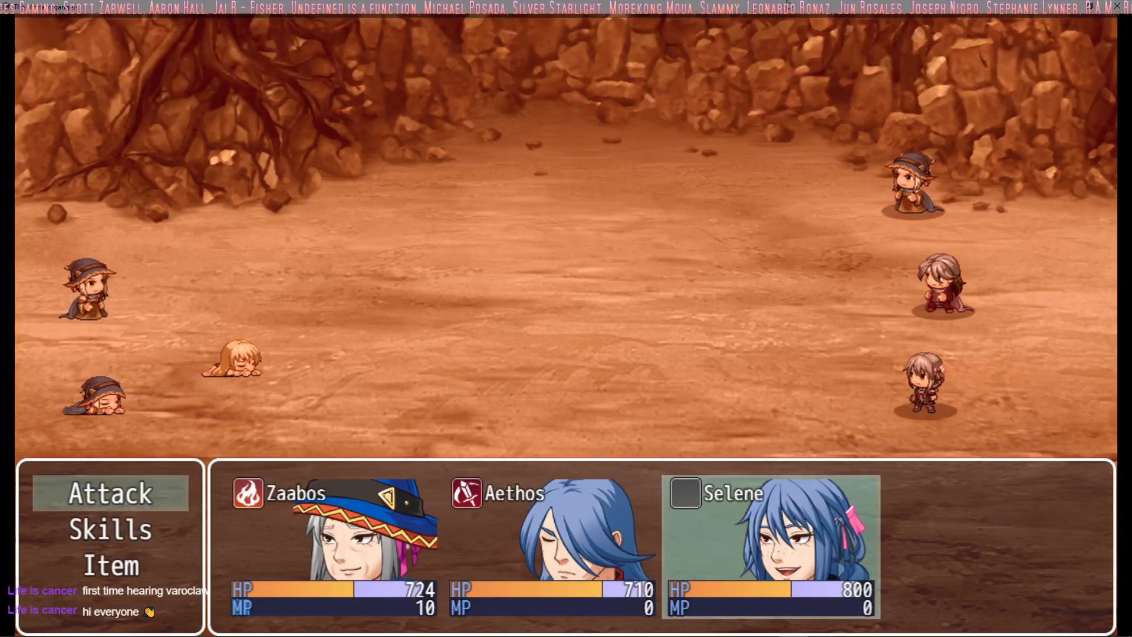
key(Down)
key(Return)
key(Return)
key(Return)
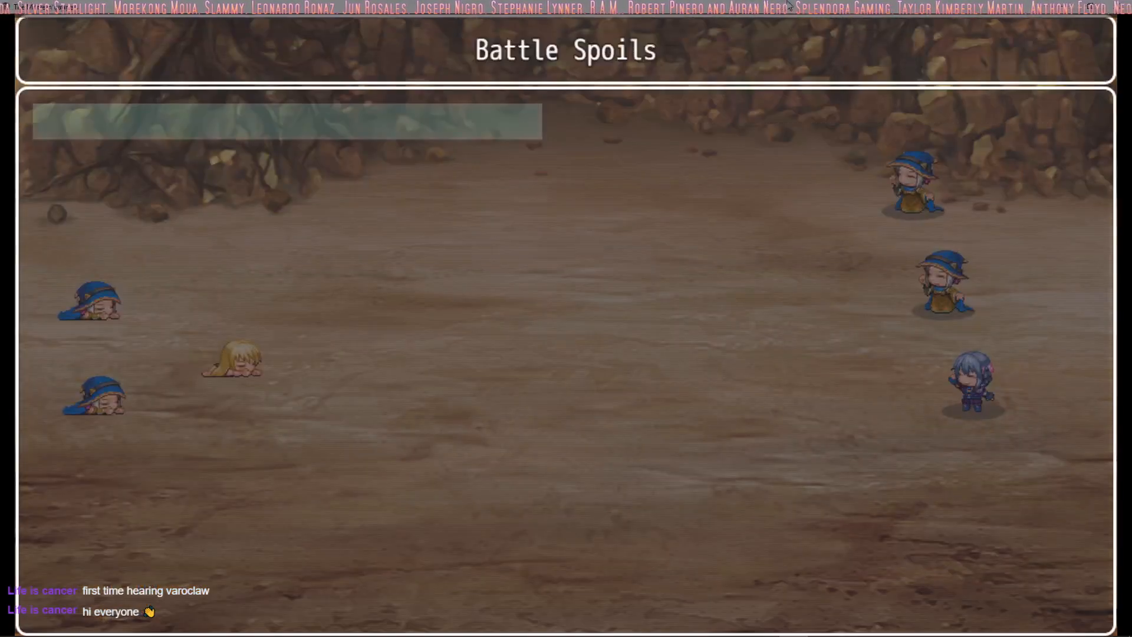
key(Return)
Step: Climb the party down the rope below the treasure chest ledge and walk to the neighbouring rope
key(Up)
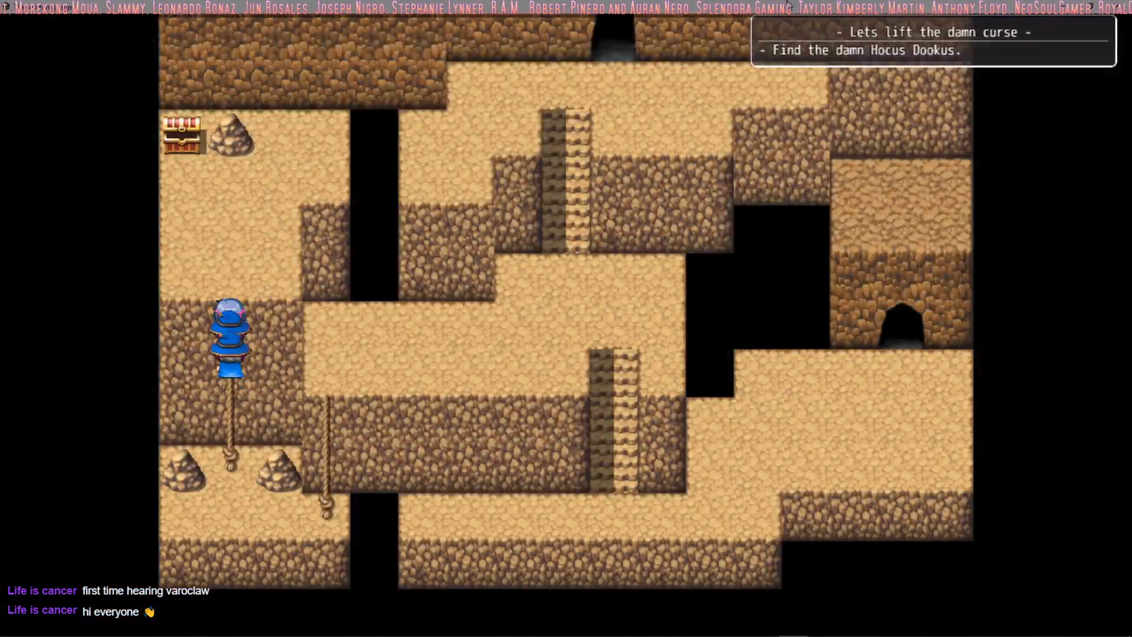
key(Down)
key(Up)
key(Down)
key(Up)
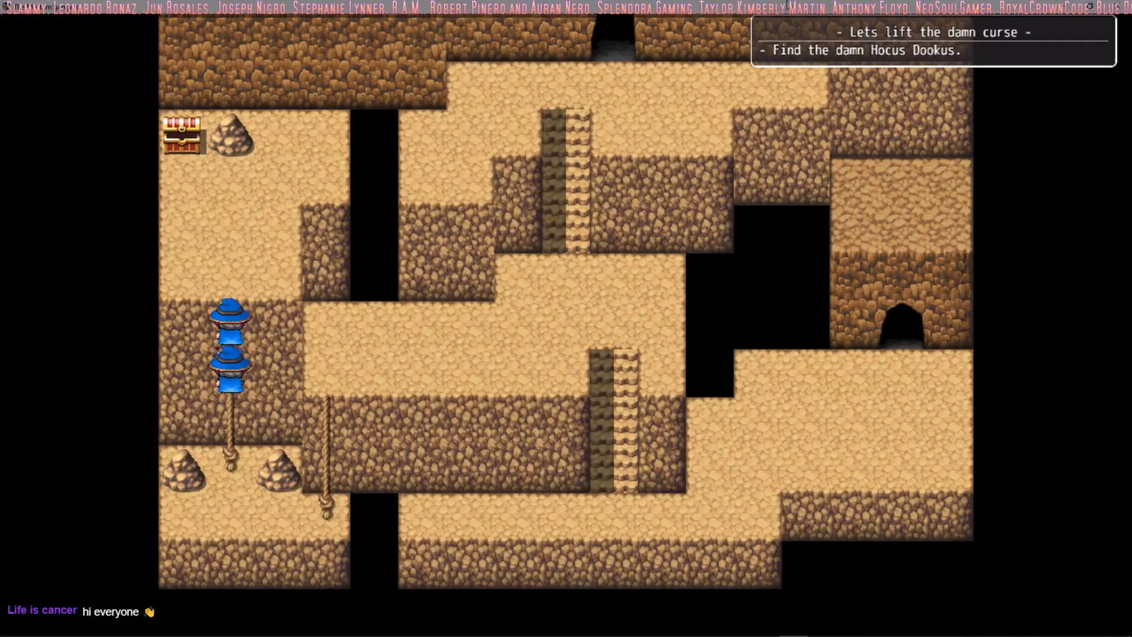
key(Down)
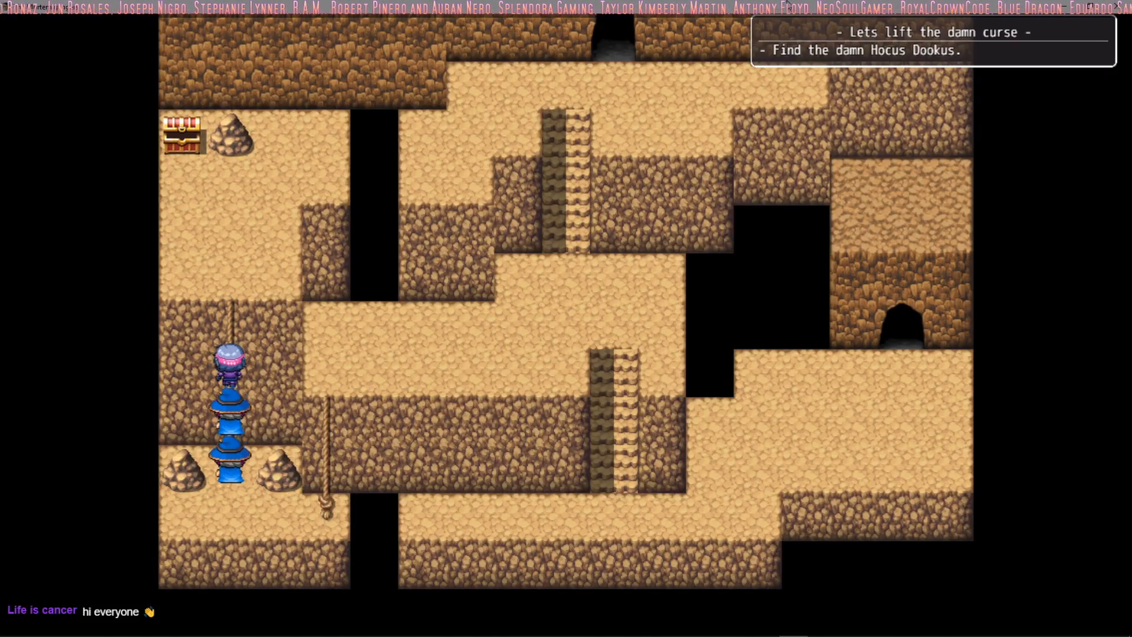
key(Down)
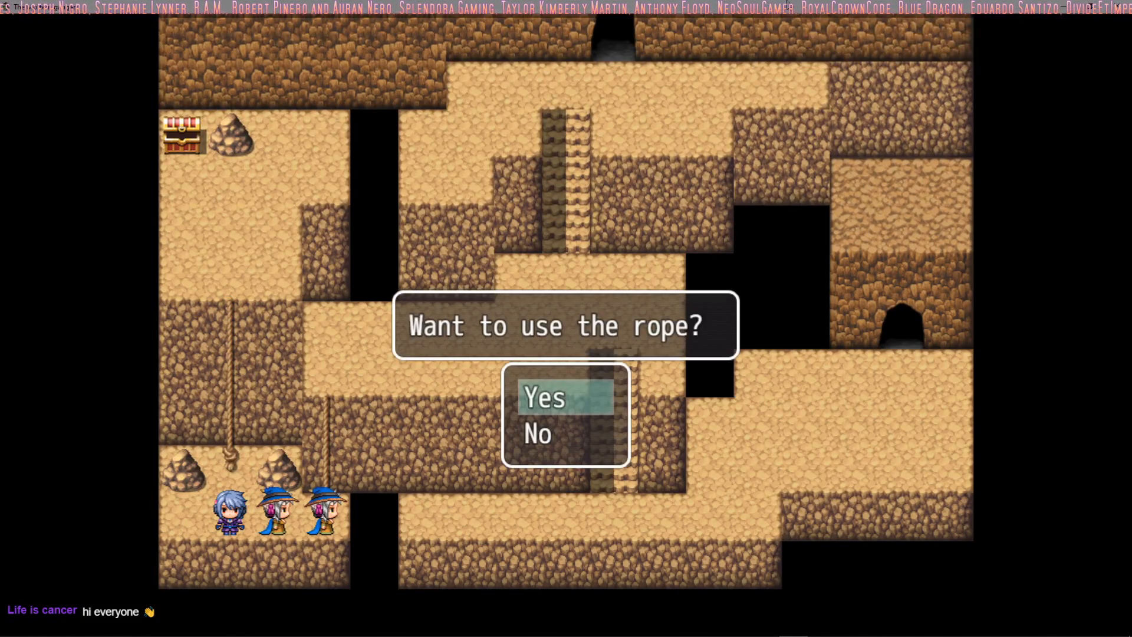
Step: Agree to use the second rope and climb to the middle ledge, walking the party along it
key(Down)
key(Up)
key(Return)
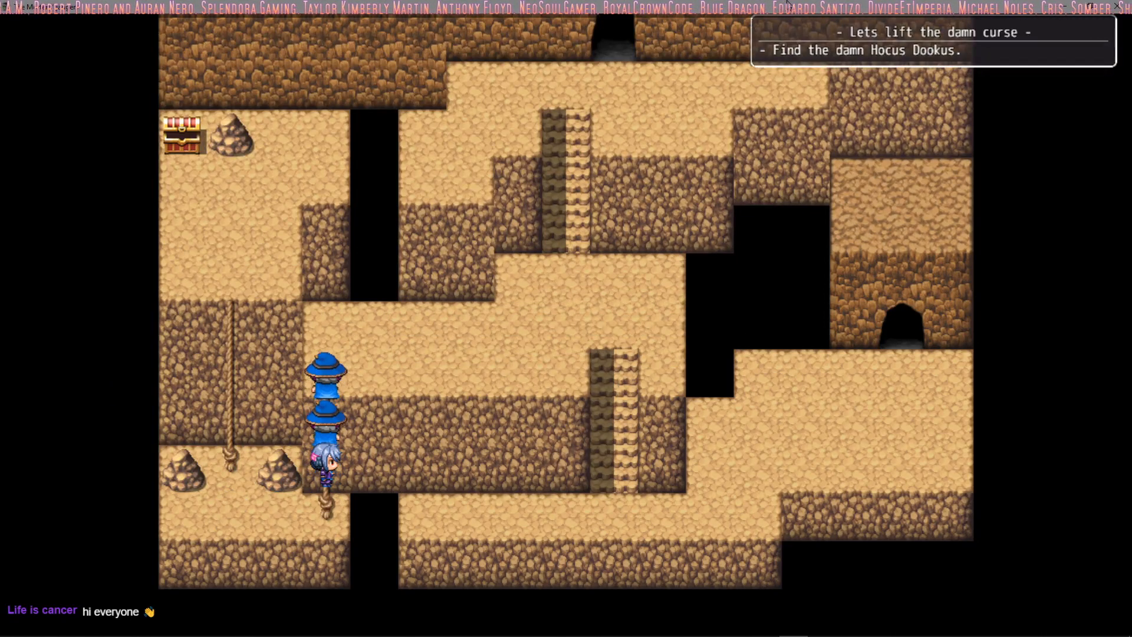
key(Up)
key(Right)
Step: Save the game's progress over the existing save in File 4
key(Escape)
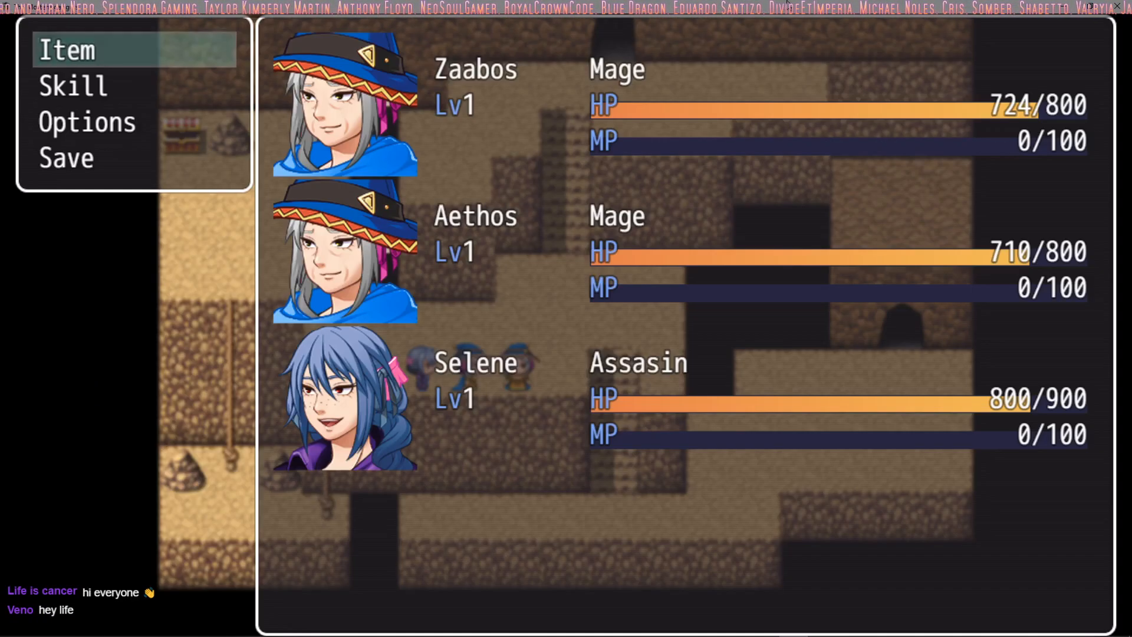
key(Up)
key(Return)
key(Return)
key(Return)
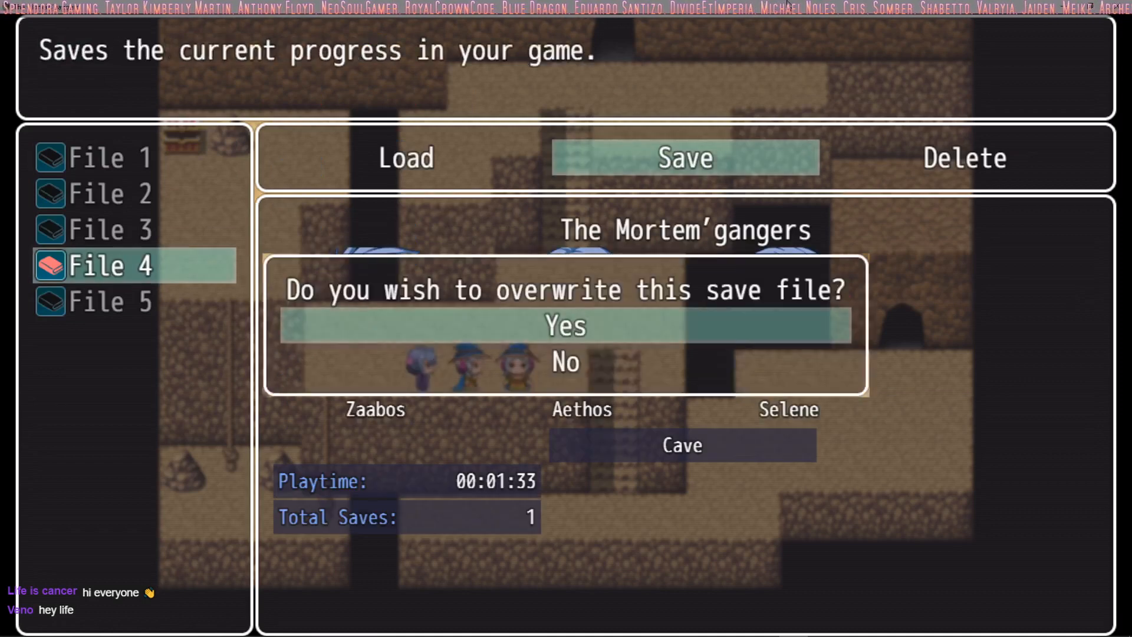
key(Return)
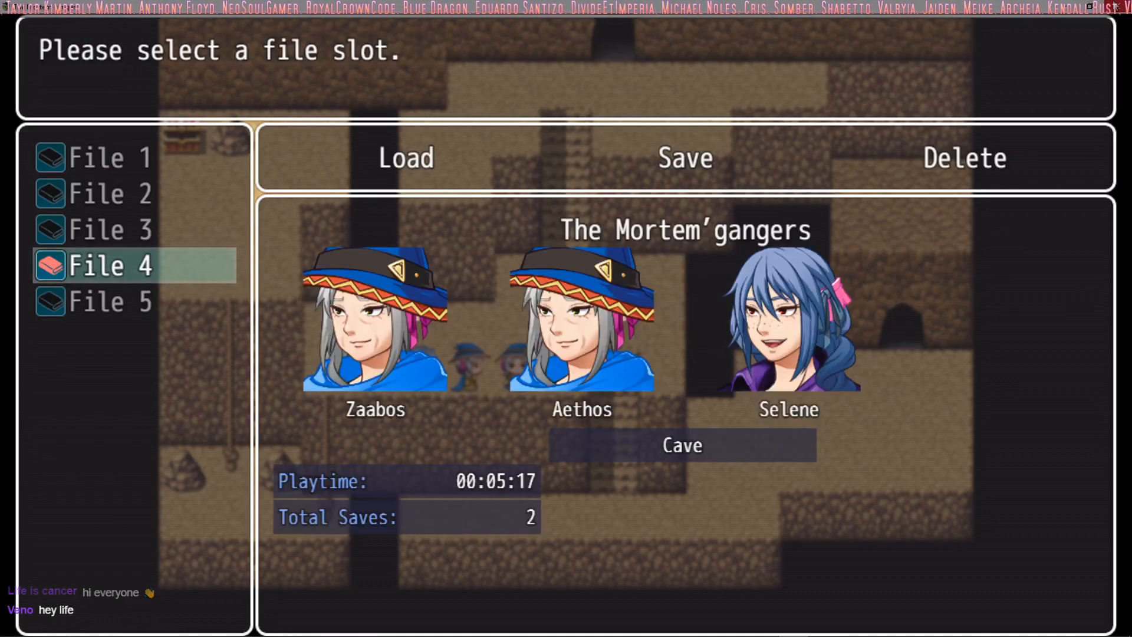
Step: Close the playtest and look through the skill list in the project's database, from Attack to POS RESETERS(ENEMY)
click(1115, 6)
click(459, 45)
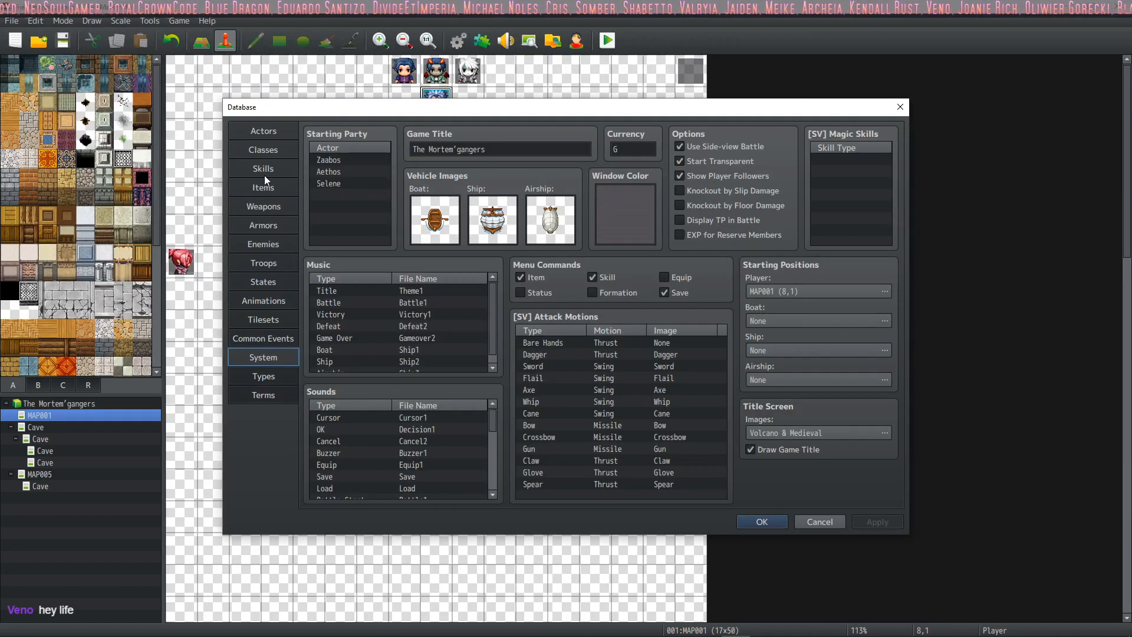
click(264, 171)
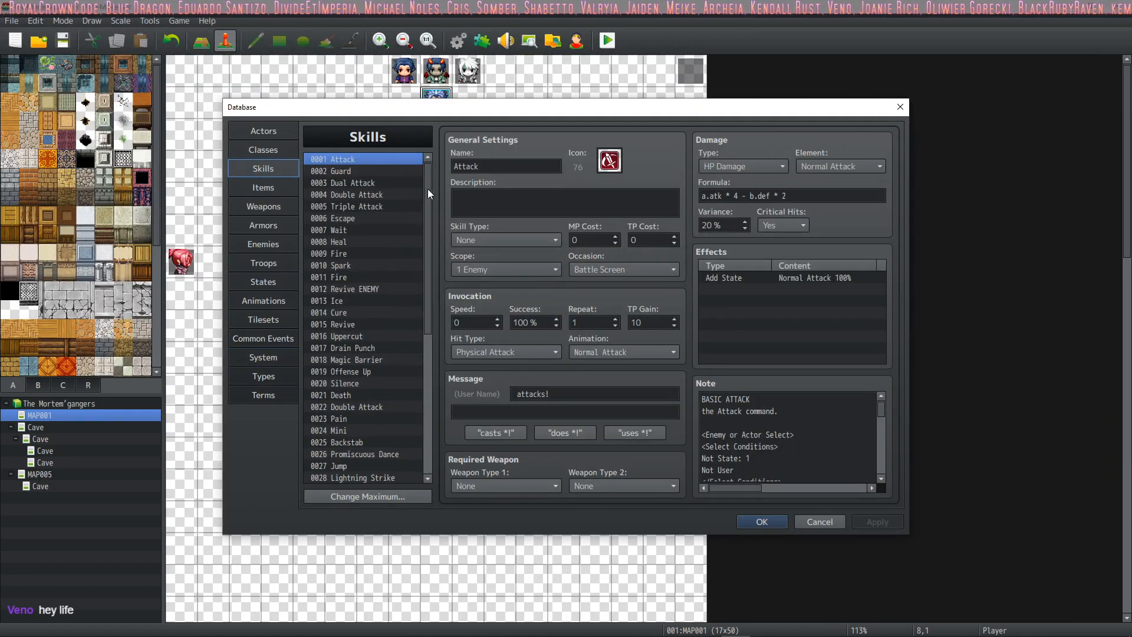
drag(426, 190, 429, 298)
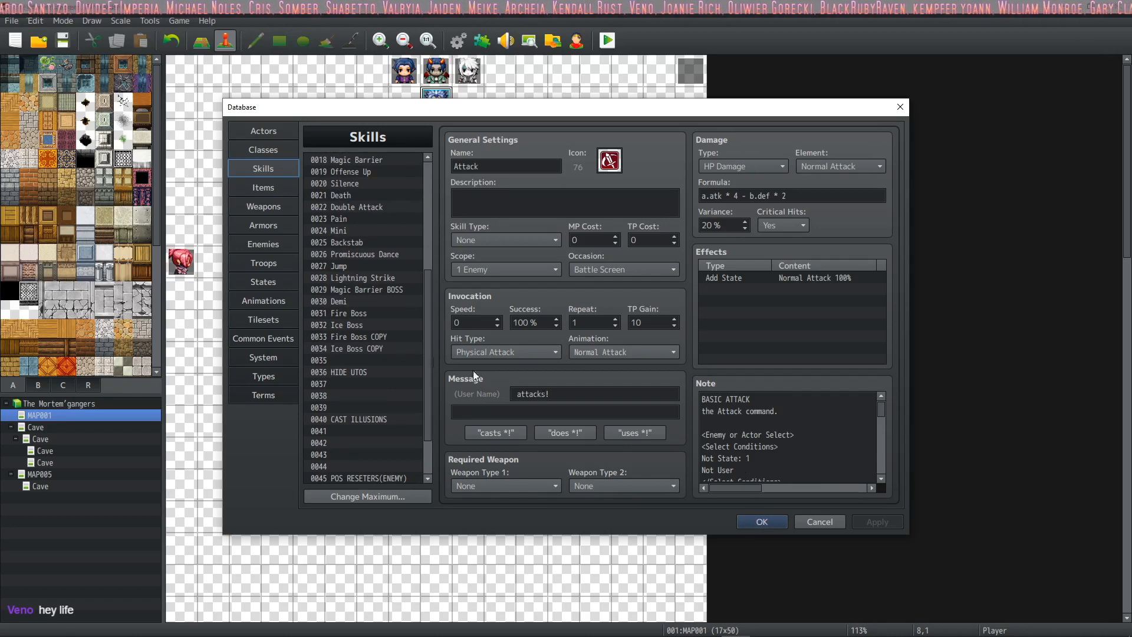
click(745, 519)
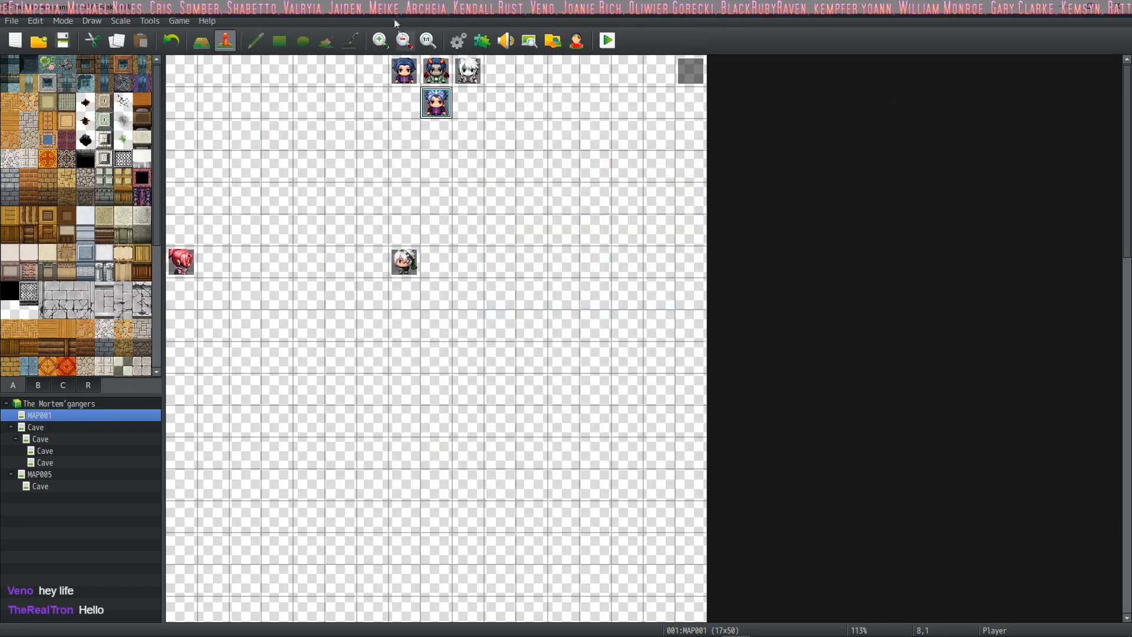
Step: Open the project's plugin list and go through its first entries down to the action sequence plugin for nested IF commands
click(482, 40)
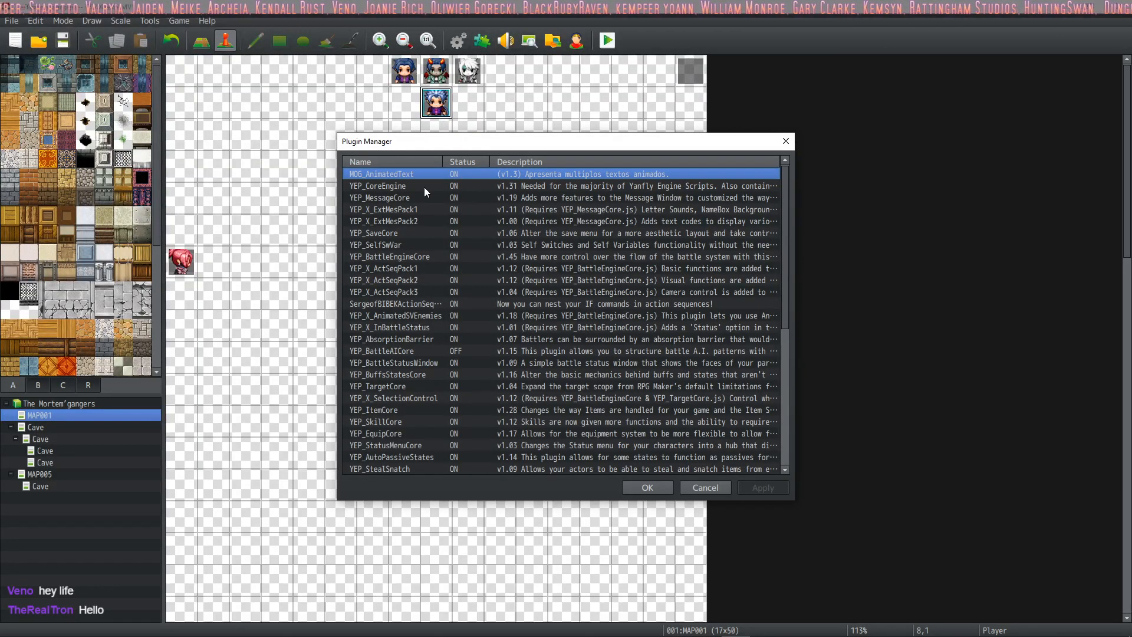
key(Down)
key(Down)
key(Down)
key(Down)
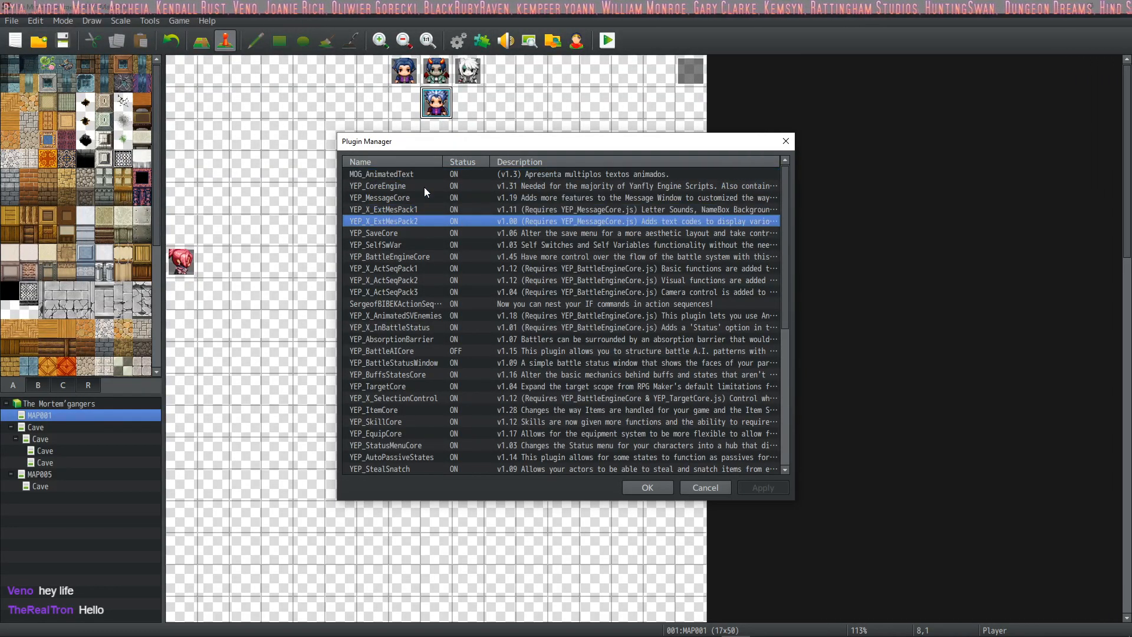
key(Down)
key(Down)
key(Down)
key(Down)
key(Down)
key(Down)
key(Down)
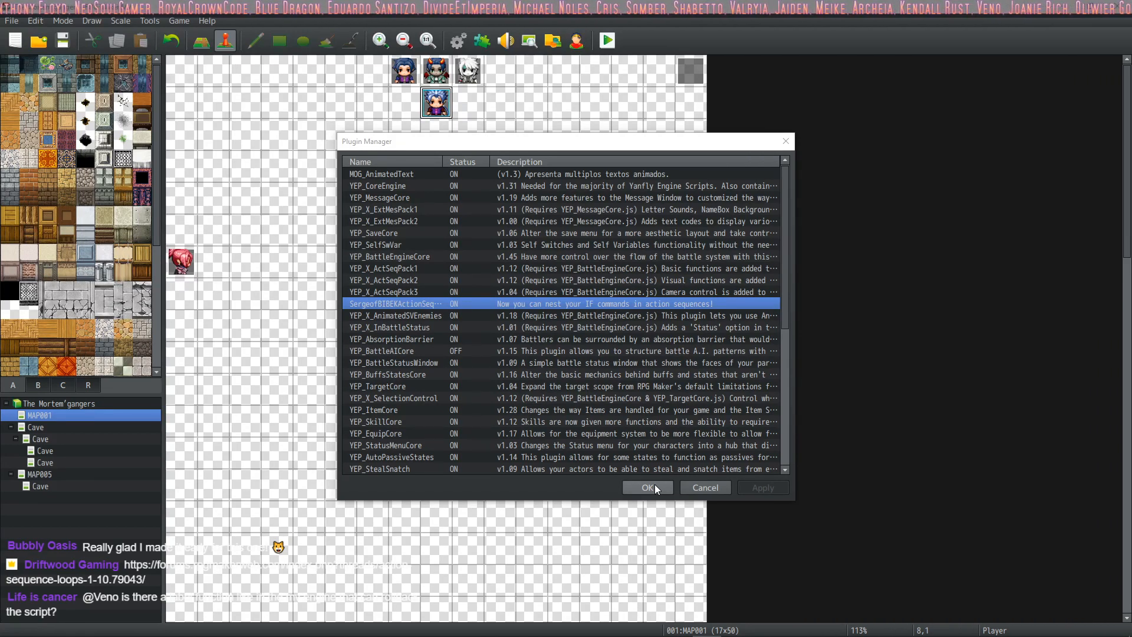
Step: Review the plugins further down, including YEP_X_InBattleStatus, YEP_X_AnimatedSVEnemies and YEP_BattleAICore, as far as SimpleFollowerControl
scroll(444, 320, down, 1)
click(429, 289)
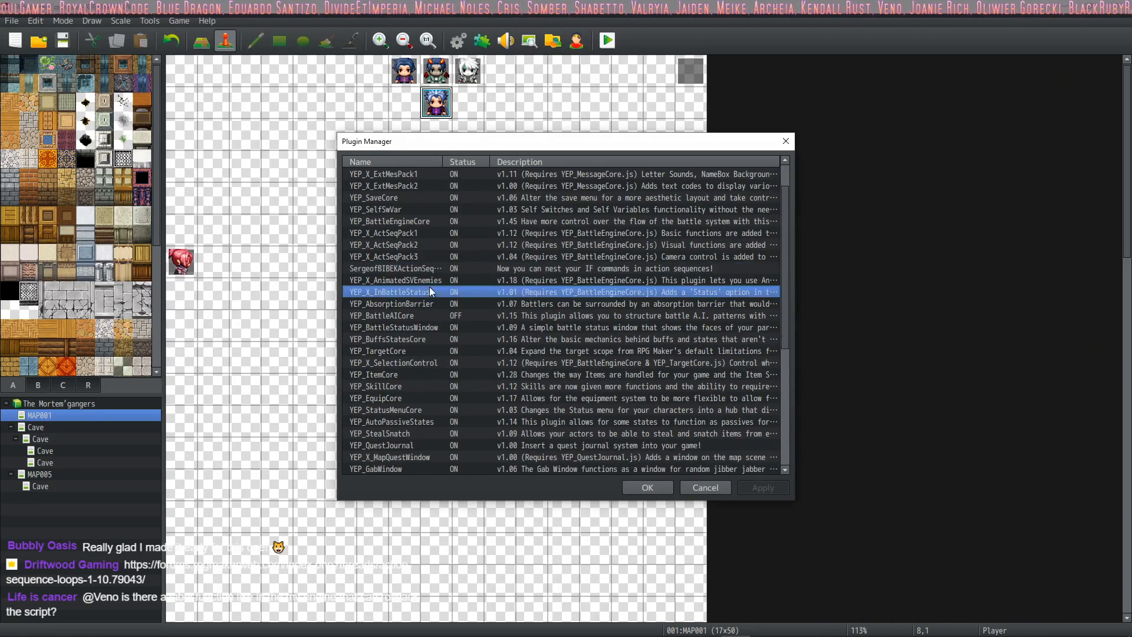
click(430, 283)
click(427, 315)
scroll(422, 342, down, 6)
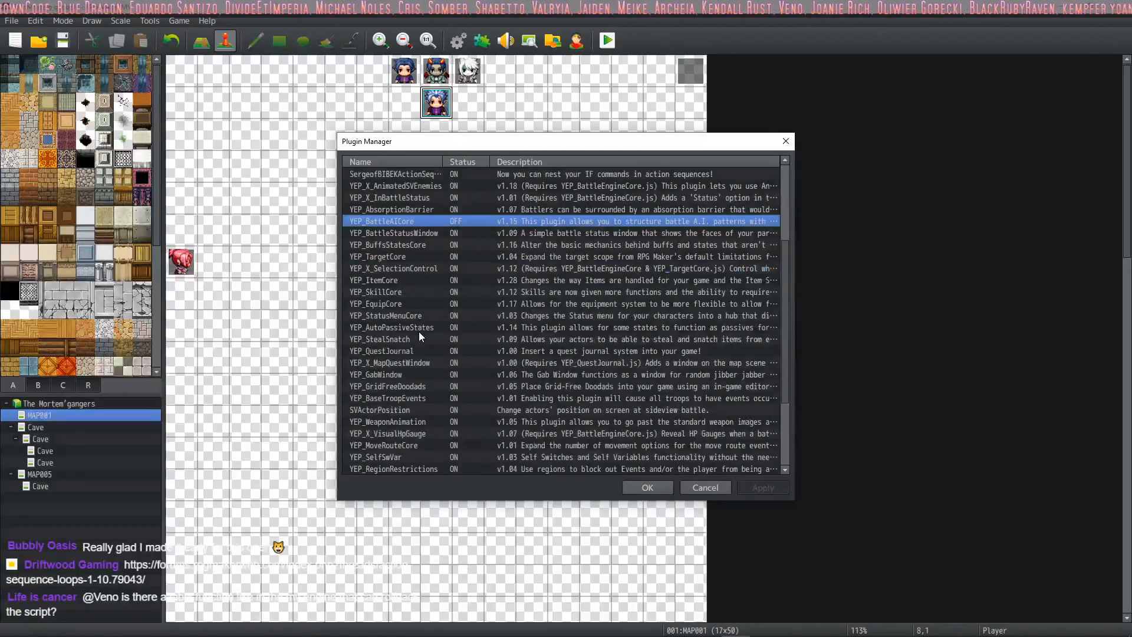
click(407, 365)
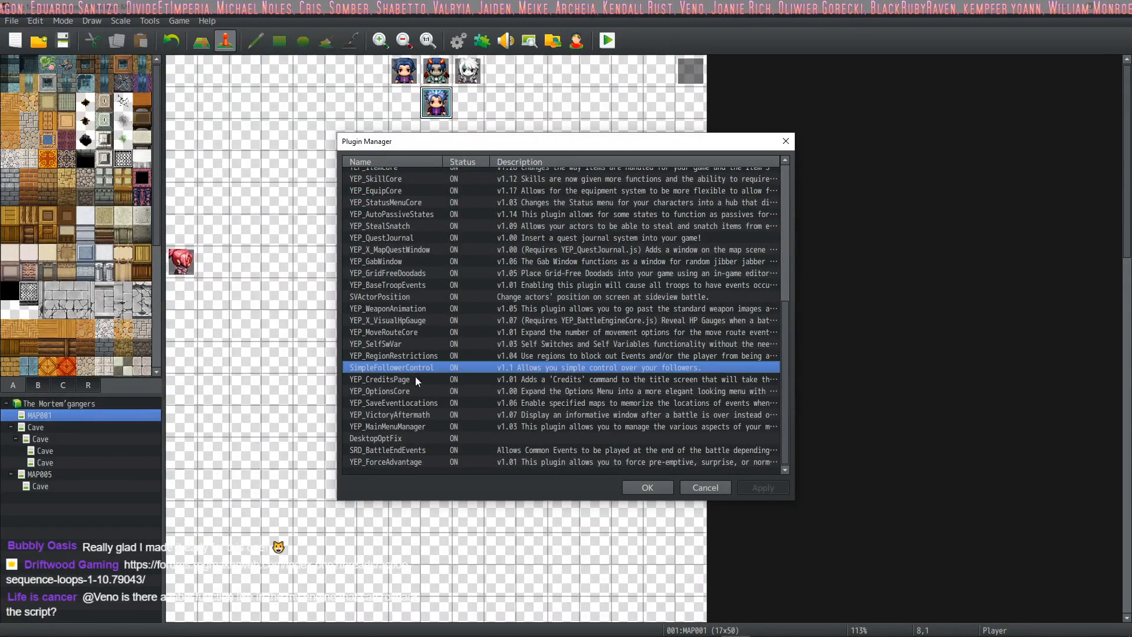
Step: Read SimpleFollowerControl's help text on its plugin commands, and close its details with the plugin list applied
double_click(542, 367)
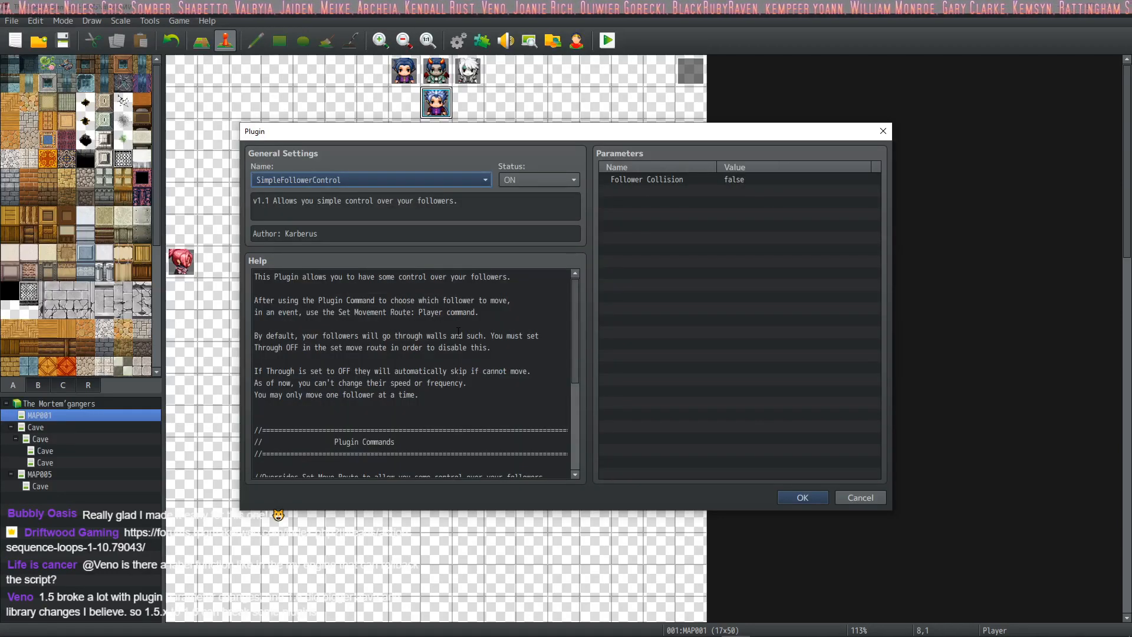
scroll(452, 302, down, 4)
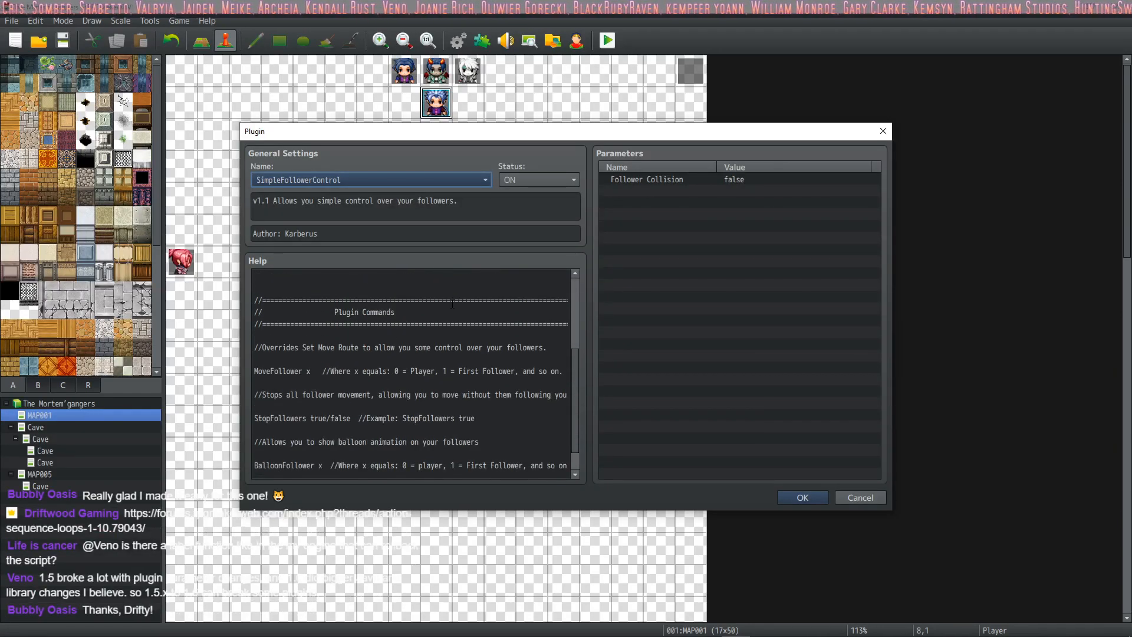
scroll(452, 303, down, 1)
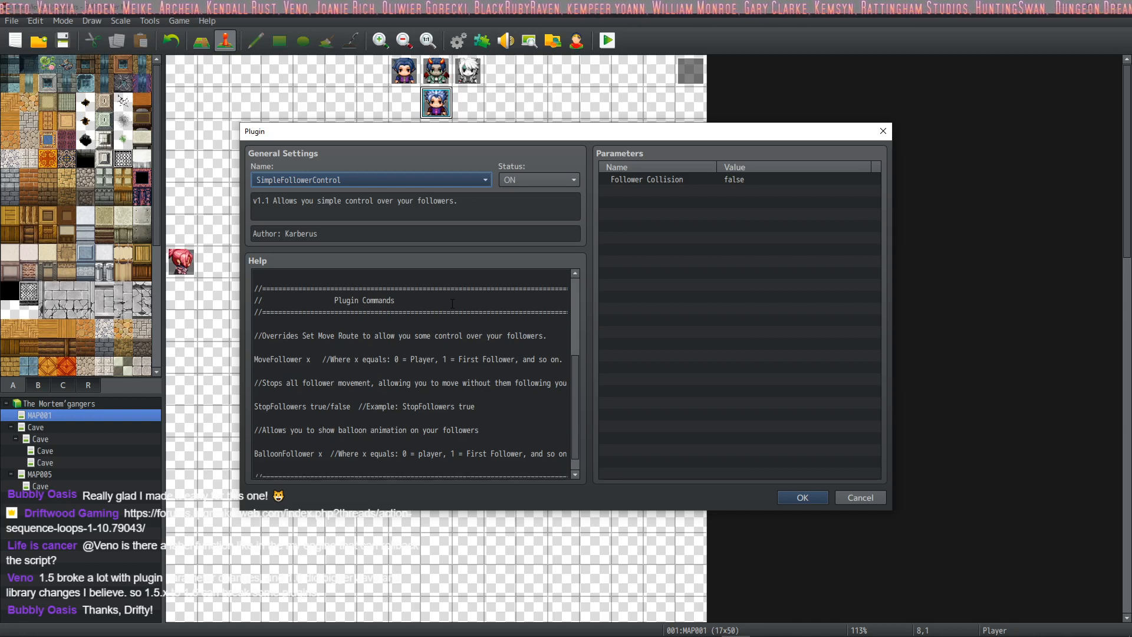
scroll(454, 301, down, 1)
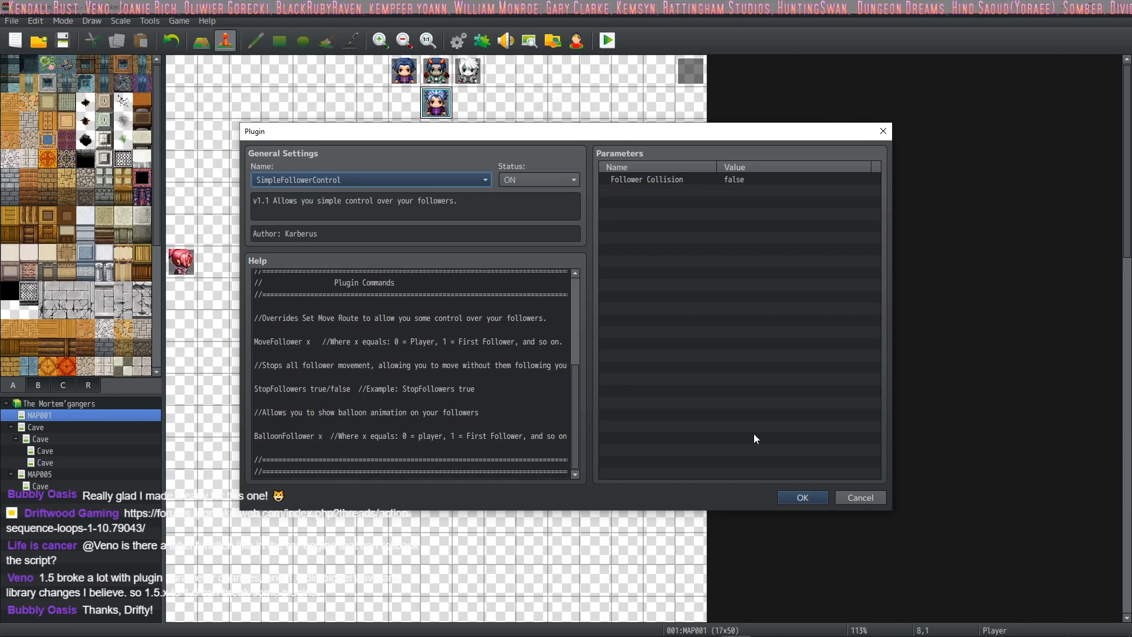
click(804, 497)
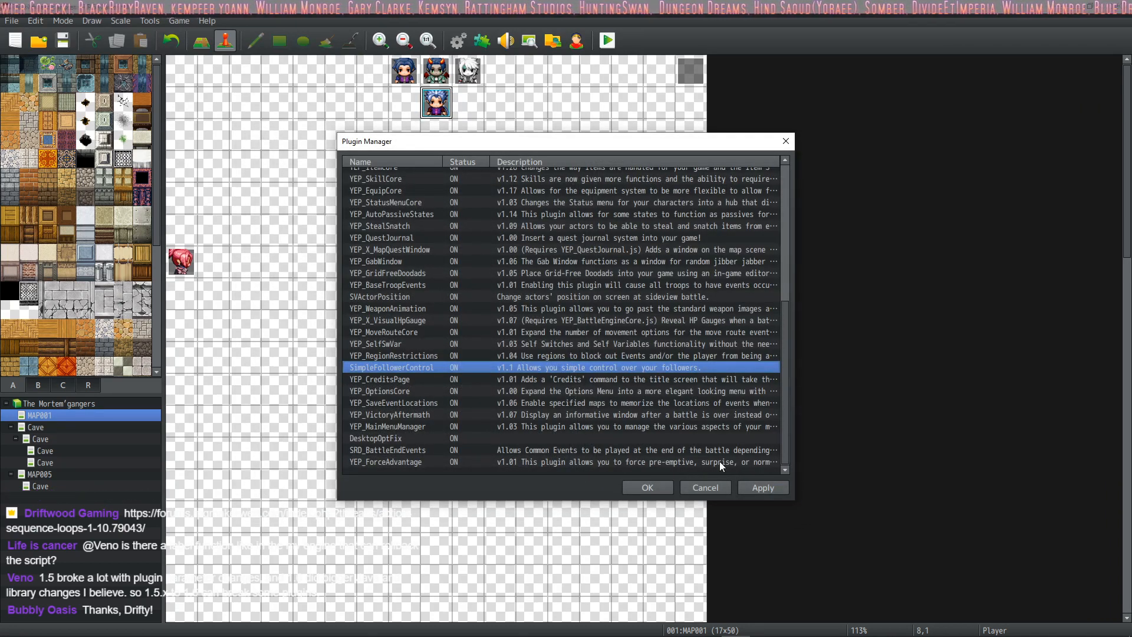
click(763, 487)
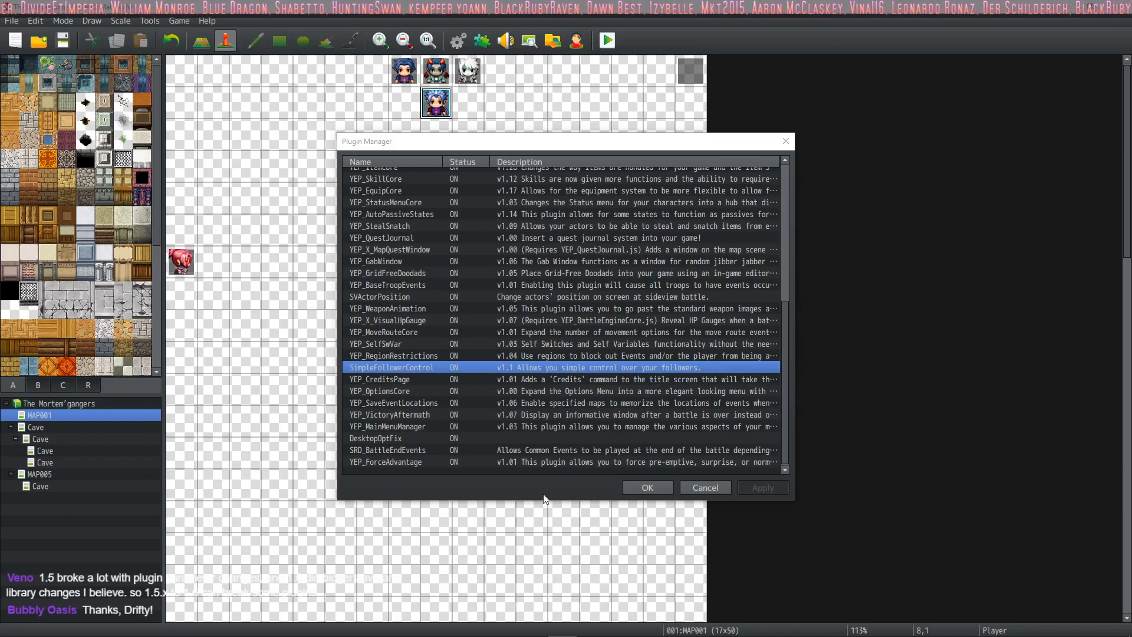
Step: Look through the remaining plugins and inspect the description, help and parameters of DesktopOptFix
click(416, 378)
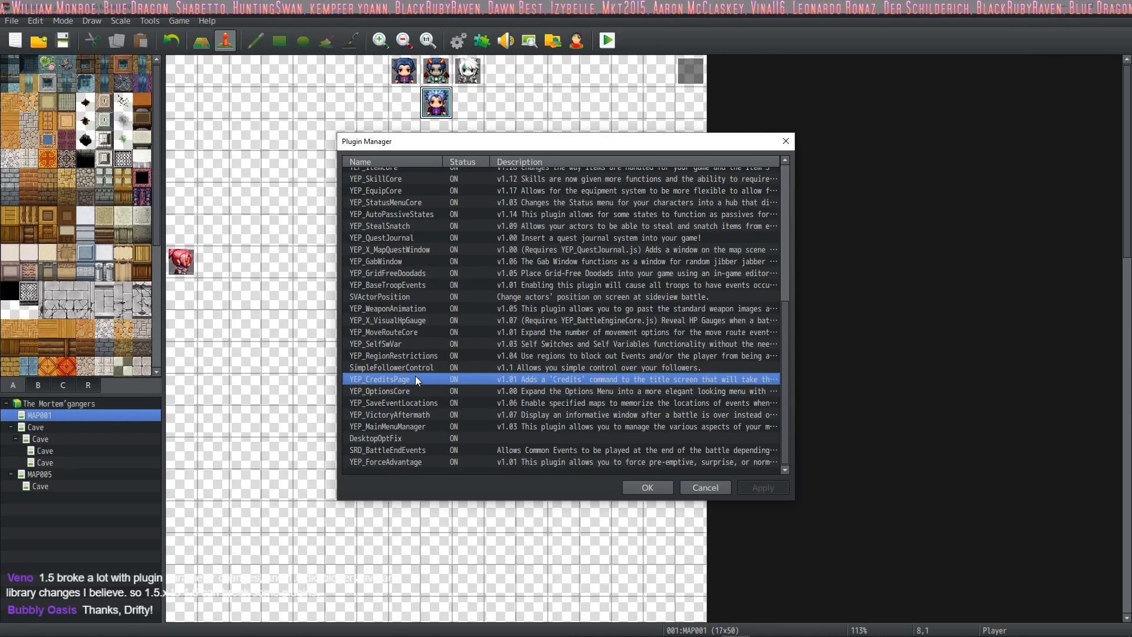
click(412, 364)
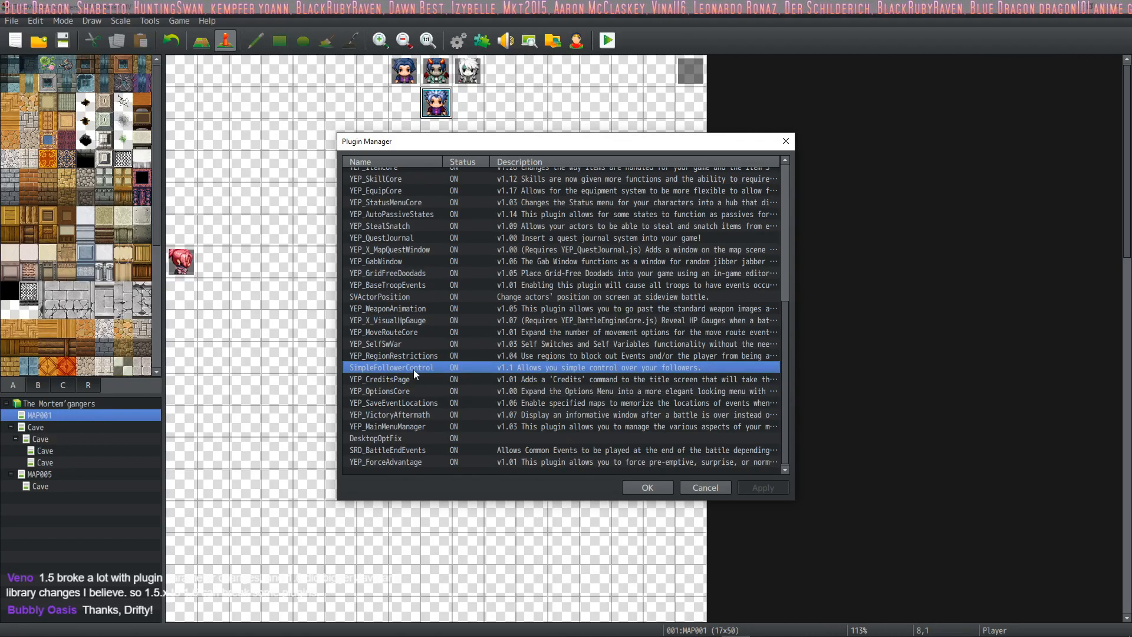
scroll(419, 383, down, 1)
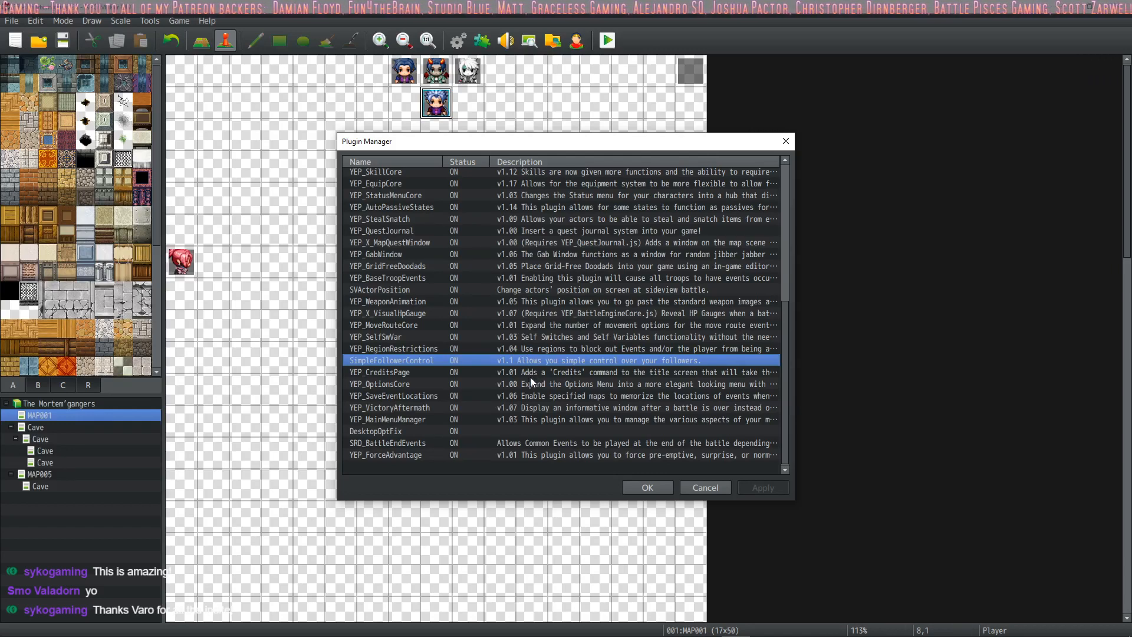
click(468, 432)
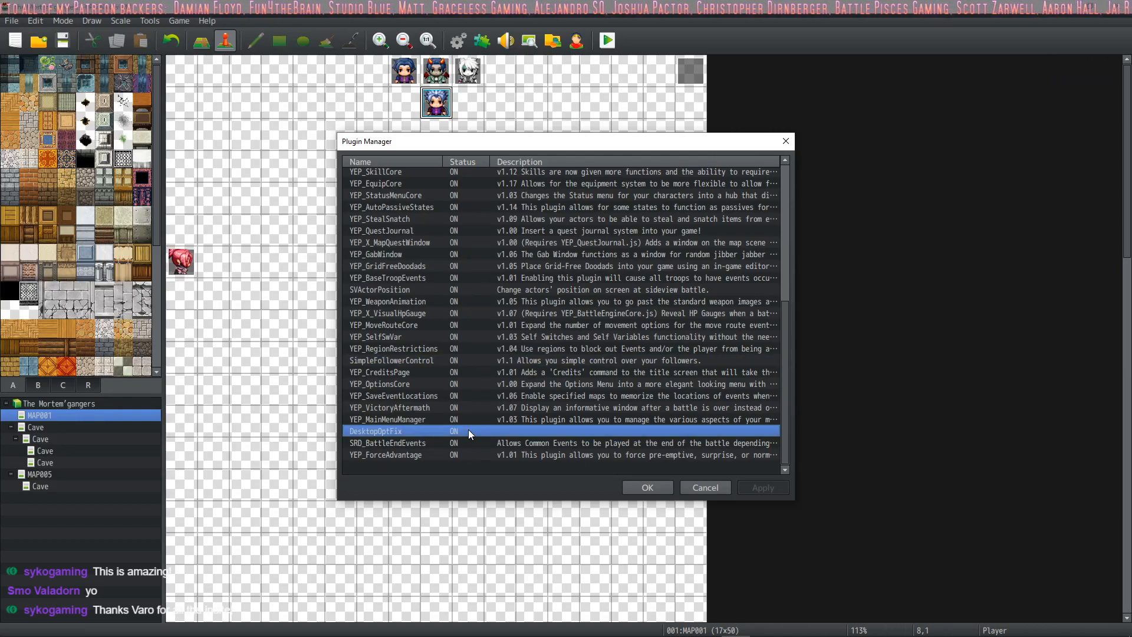
double_click(469, 433)
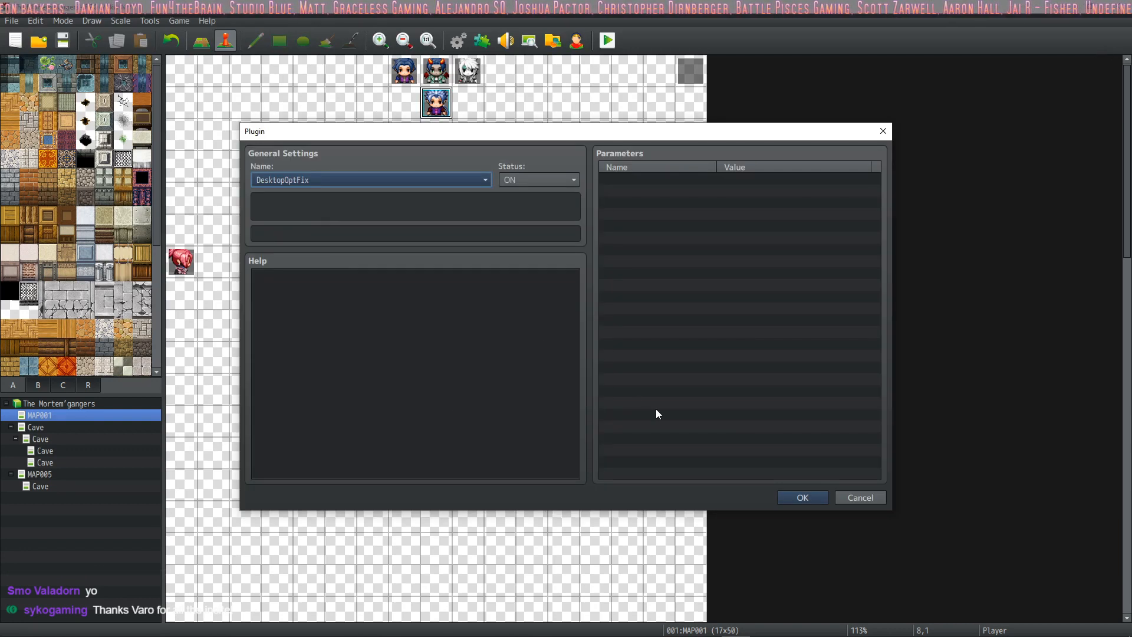
click(816, 498)
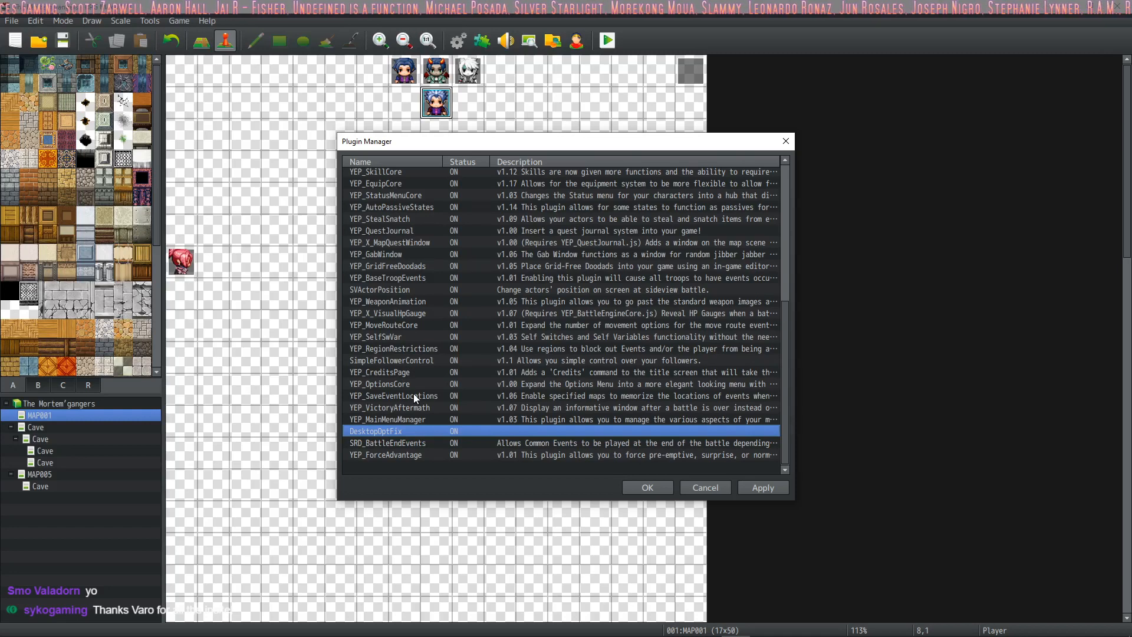
double_click(394, 430)
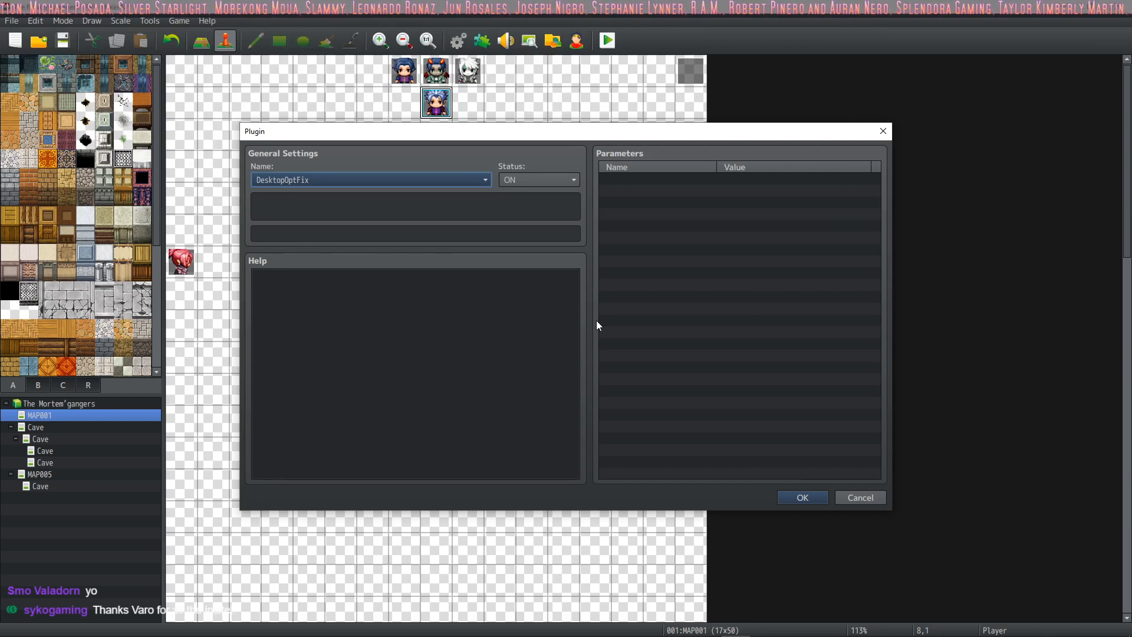
click(802, 497)
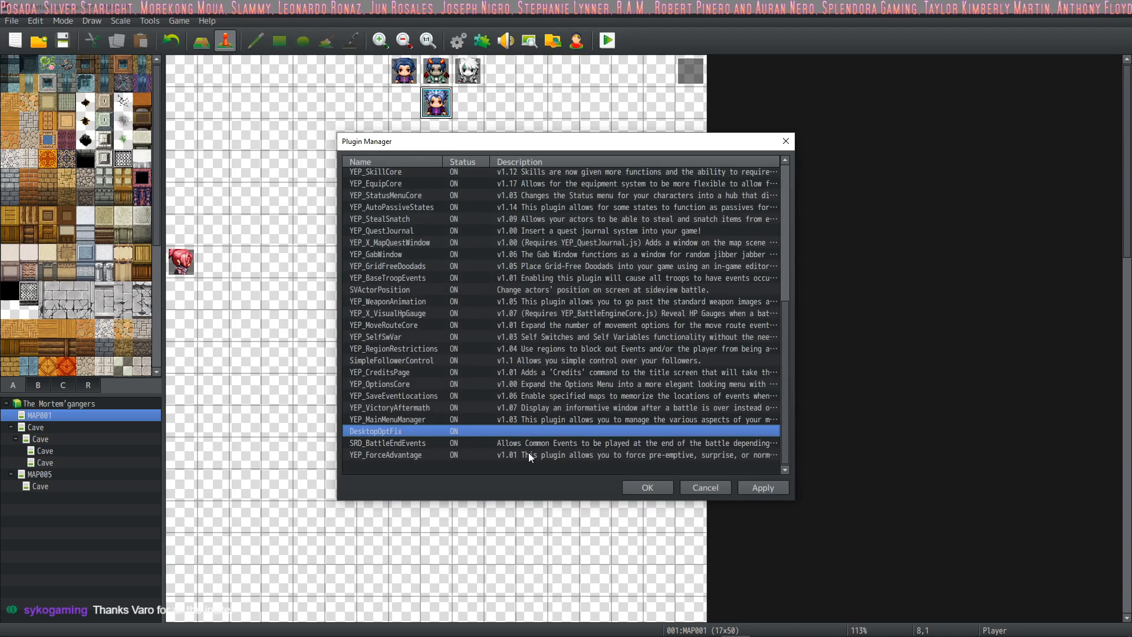
Step: Recheck DesktopOptFix's description, help and parameters, applying the plugin list between the repeated inspections
double_click(426, 433)
click(694, 355)
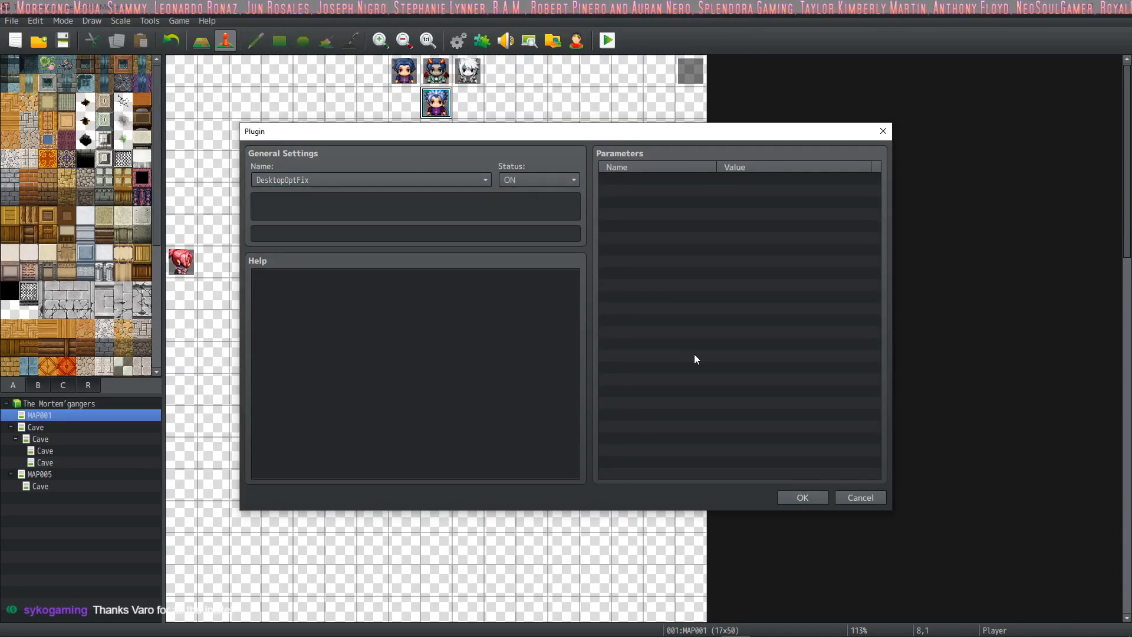
click(801, 497)
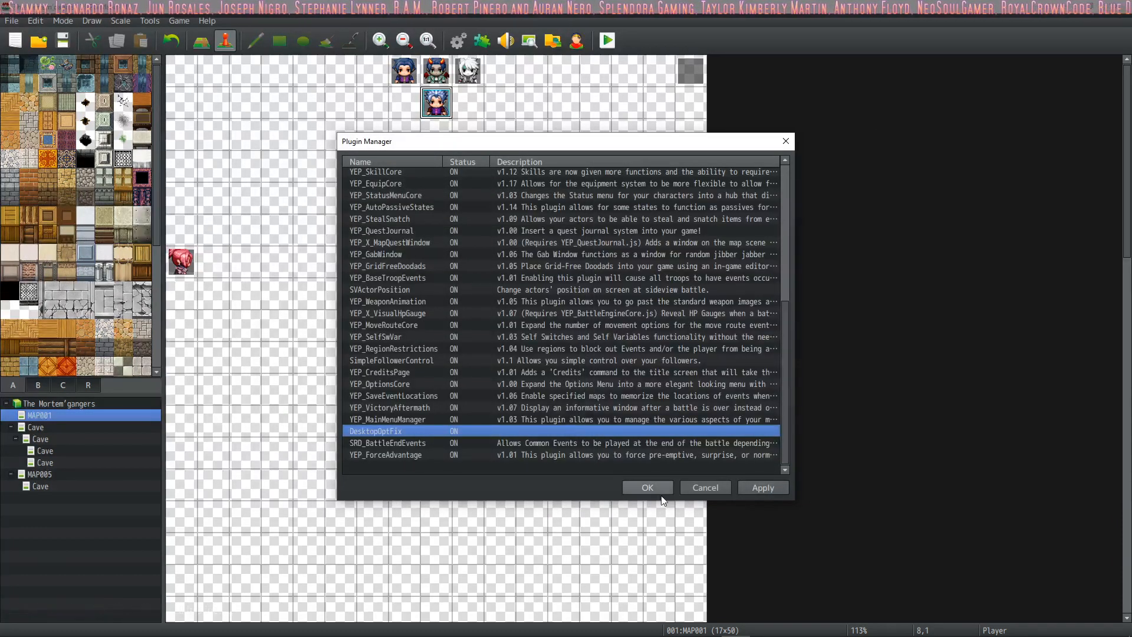
click(761, 490)
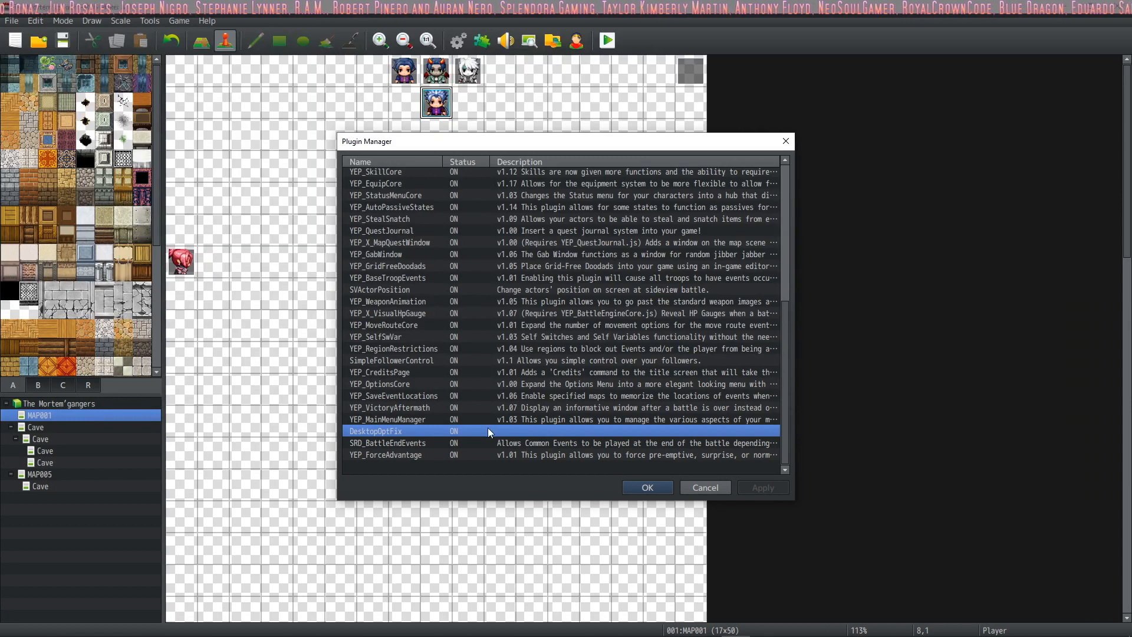
double_click(438, 431)
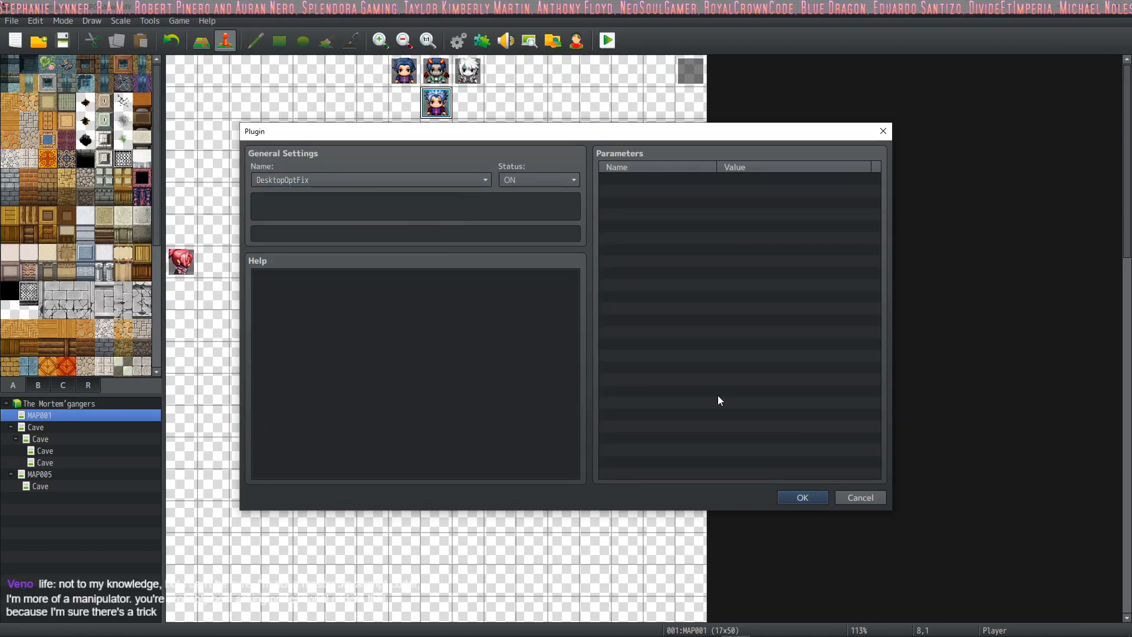
click(803, 499)
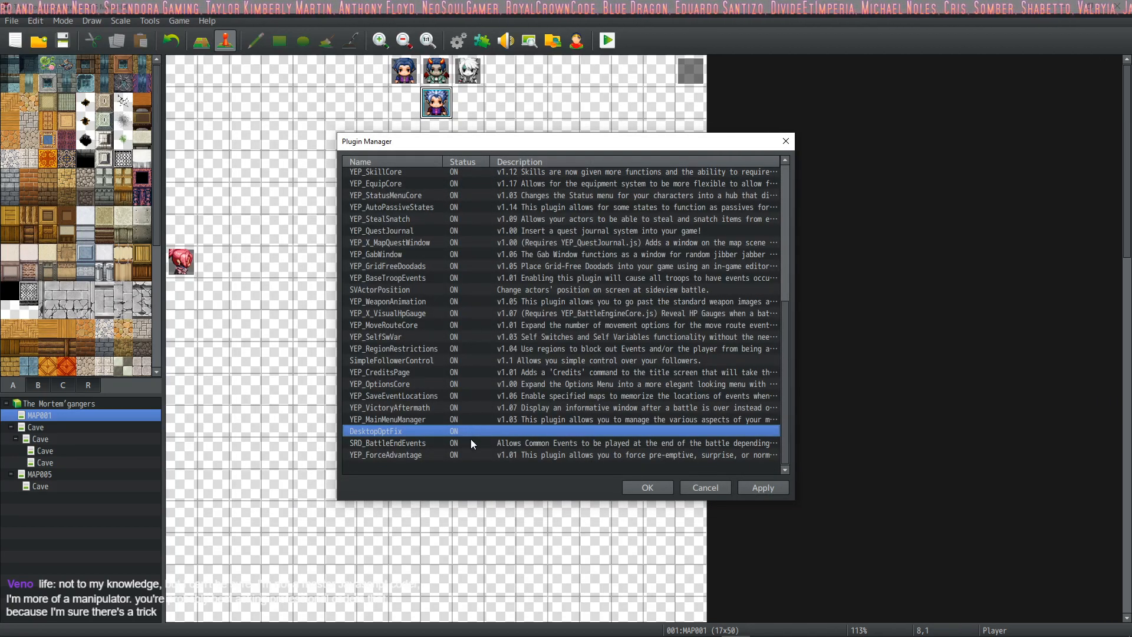
double_click(468, 429)
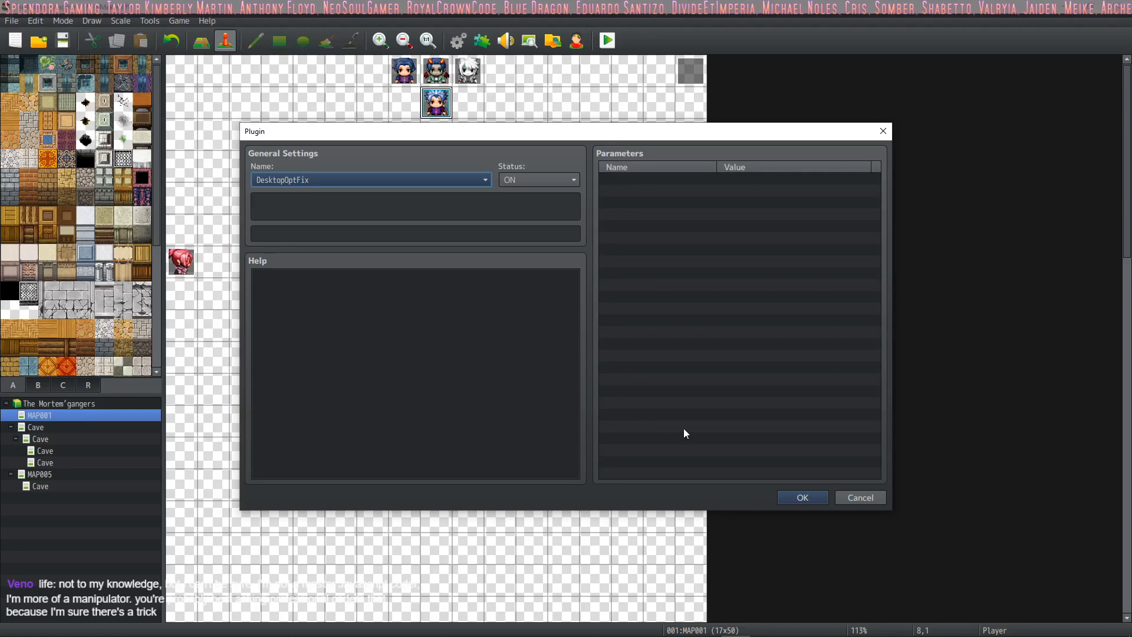
click(800, 497)
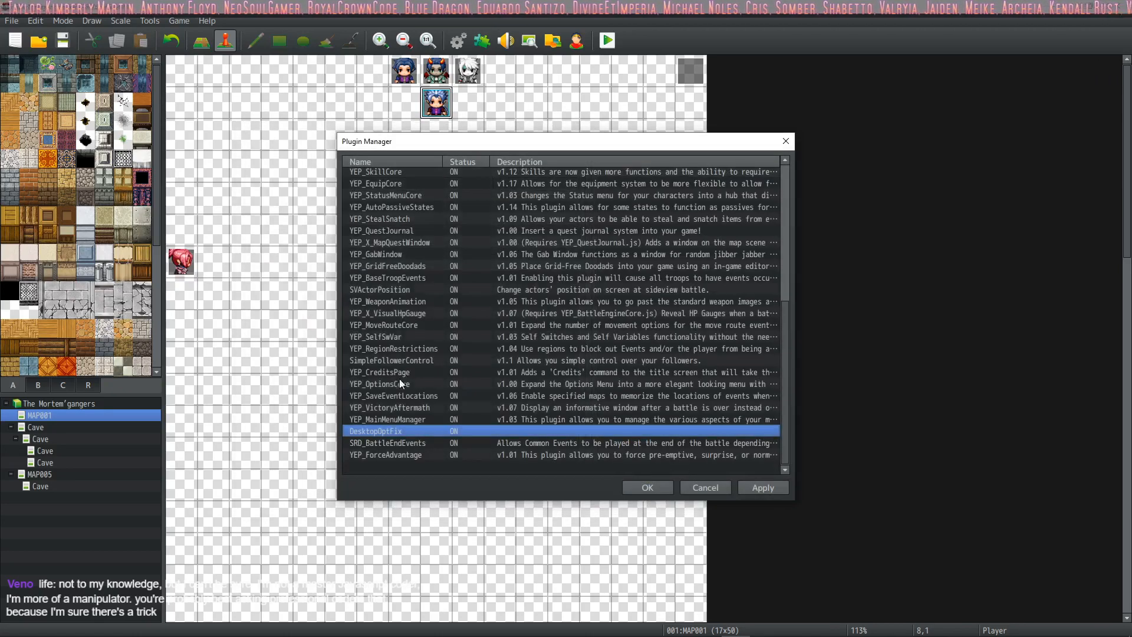
Step: Look over the plugin list again and inspect SRD_BattleEndEvents' description, help and common event parameters
scroll(450, 429, up, 7)
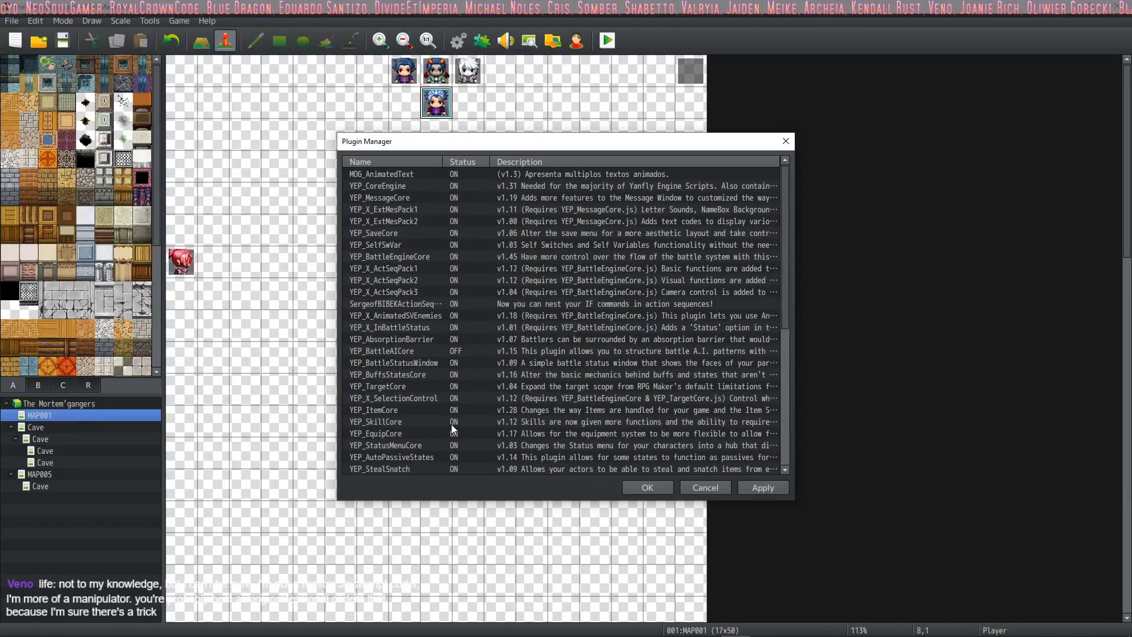
scroll(451, 425, down, 7)
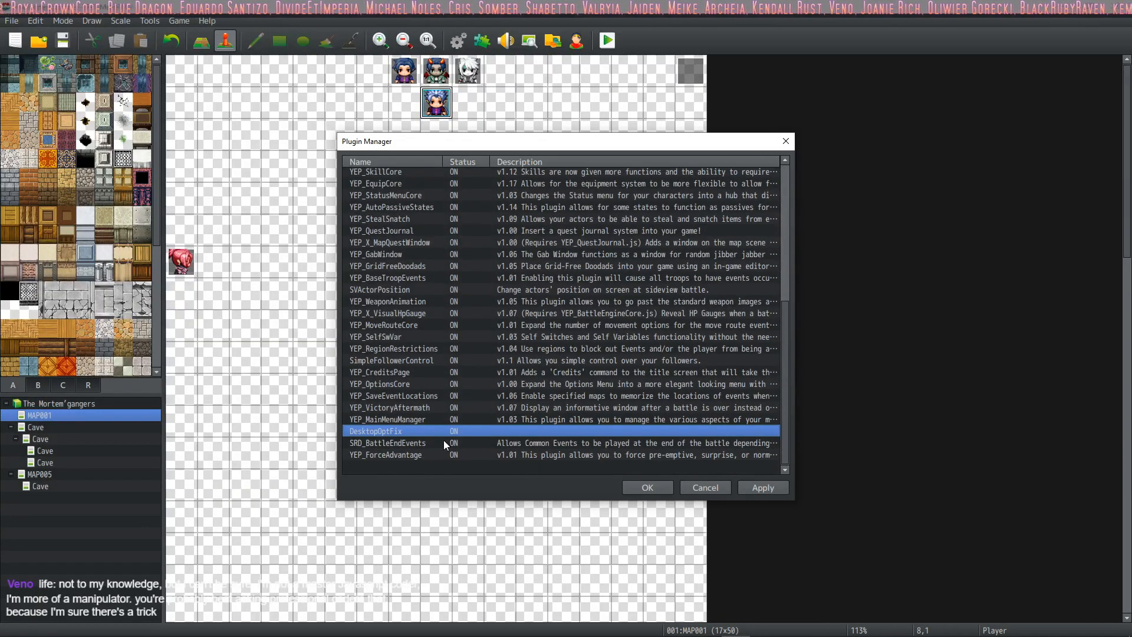
click(453, 444)
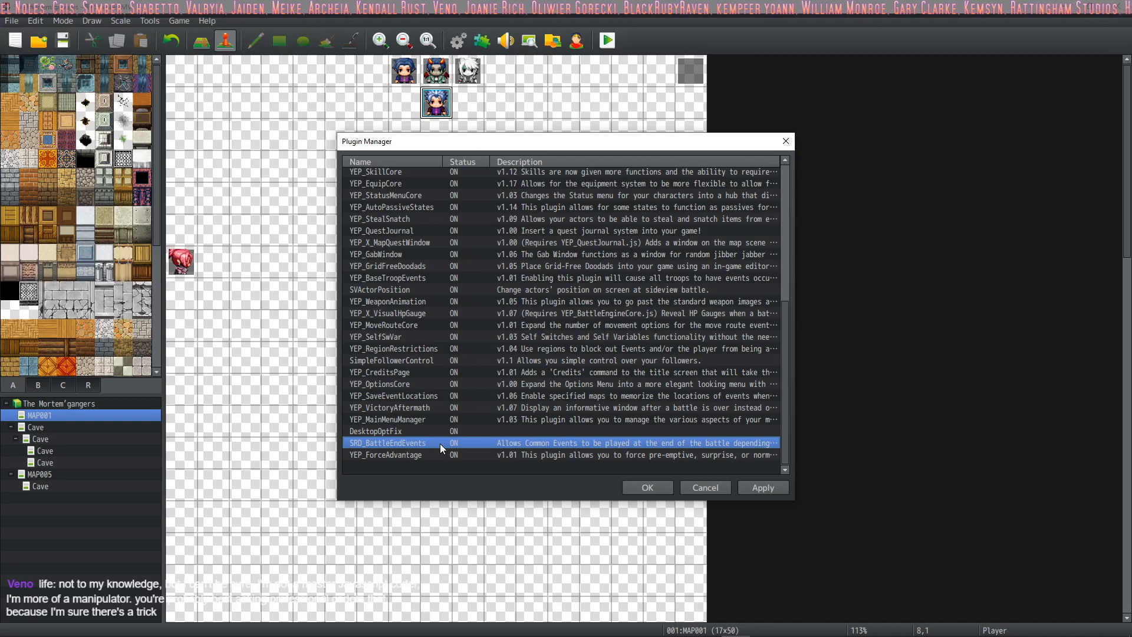
double_click(440, 443)
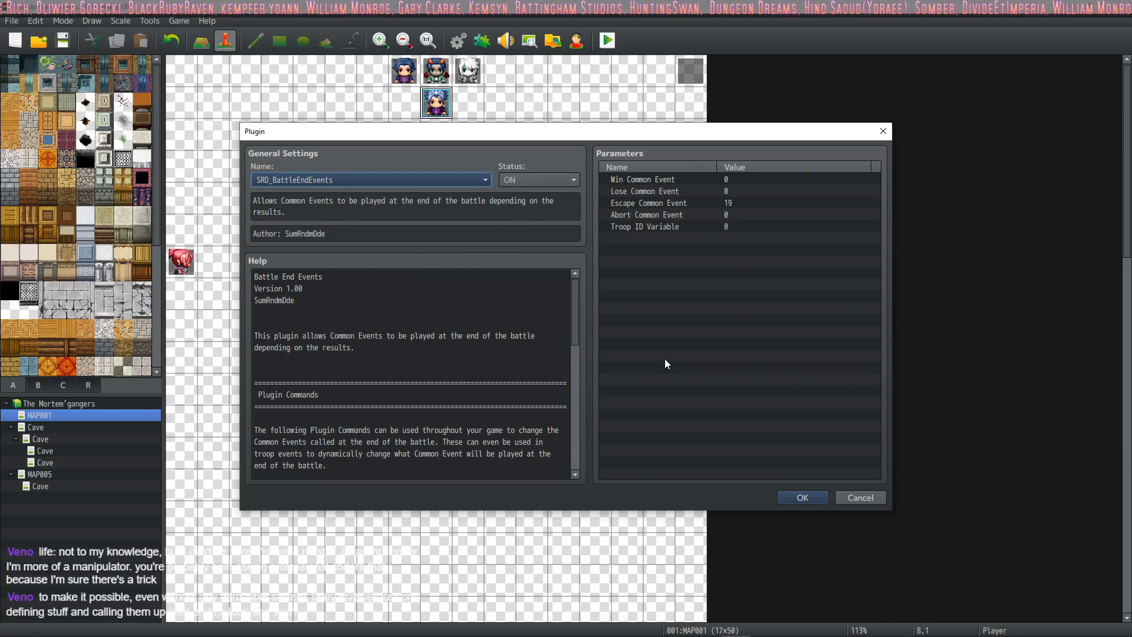
click(797, 498)
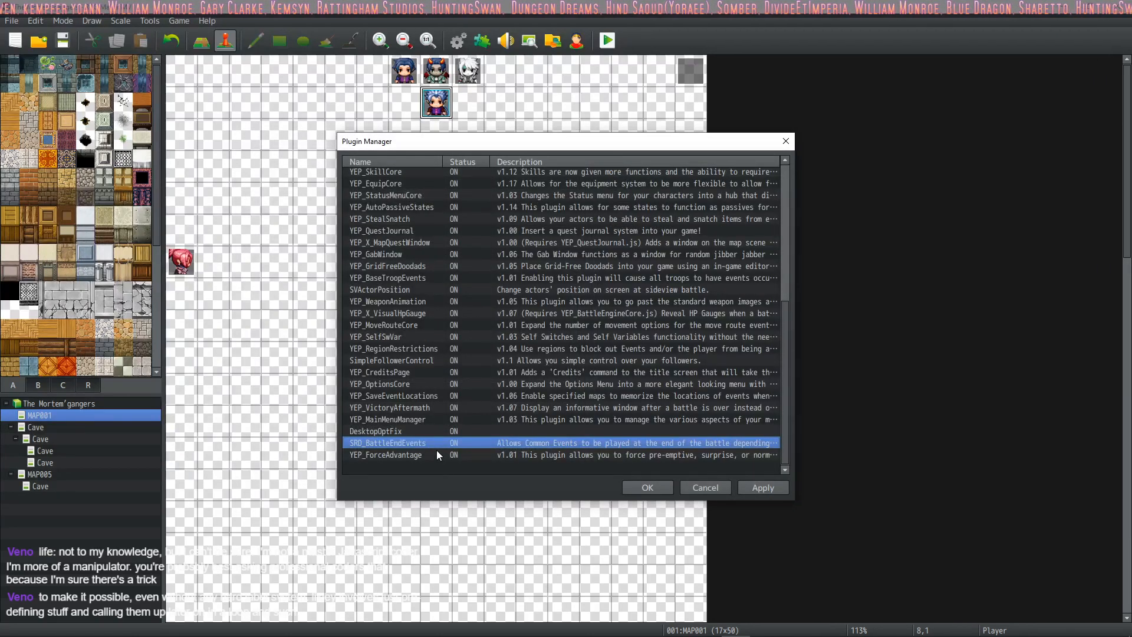
Step: Go through the whole plugin list once more, recheck SRD_BattleEndEvents' parameters, and close the Plugin Manager
scroll(446, 460, up, 5)
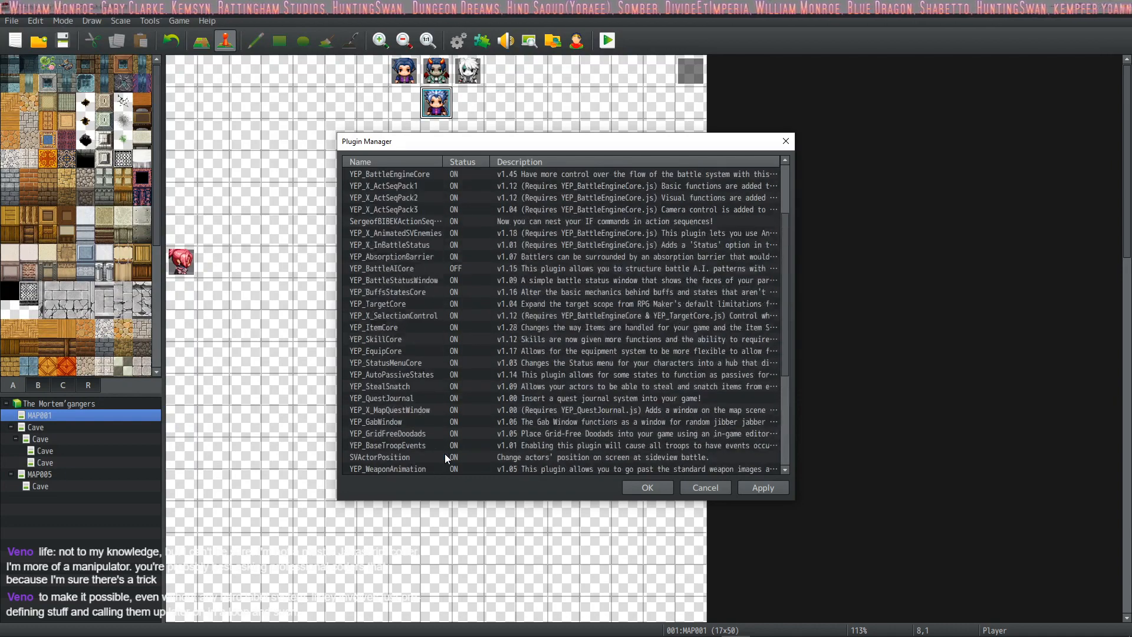
scroll(444, 454, down, 2)
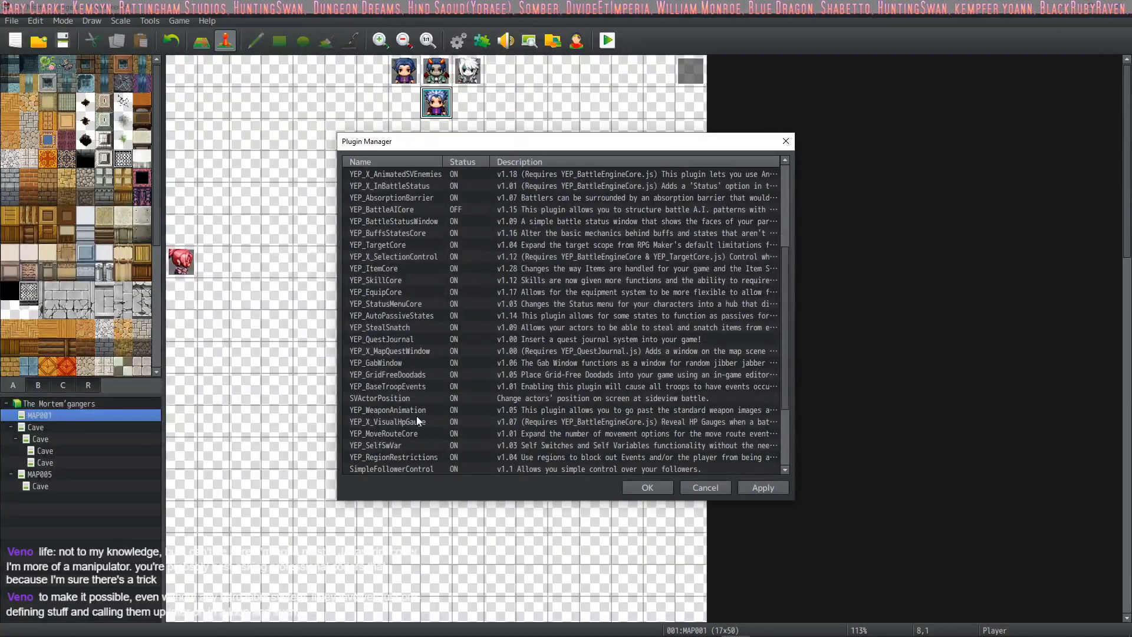
scroll(408, 394, up, 4)
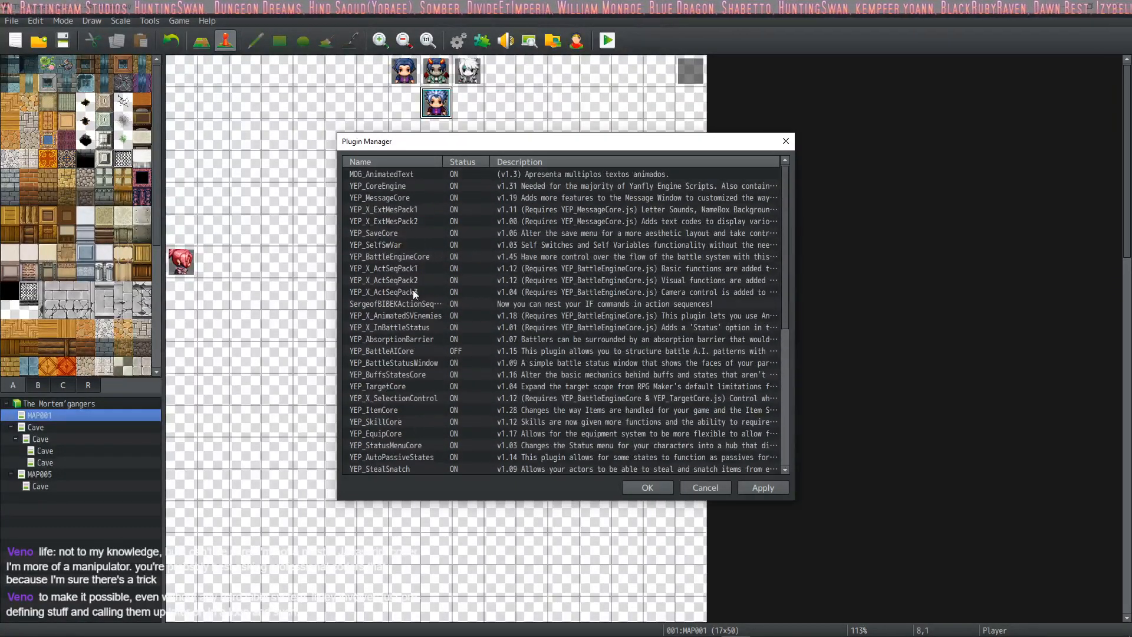
scroll(540, 295, down, 7)
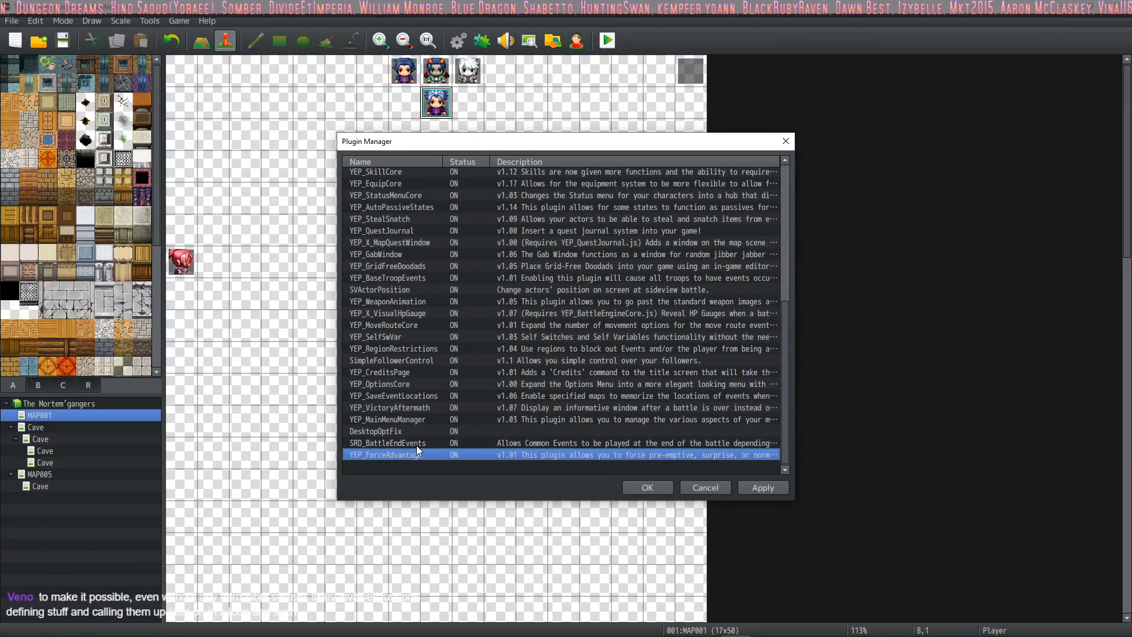
double_click(443, 442)
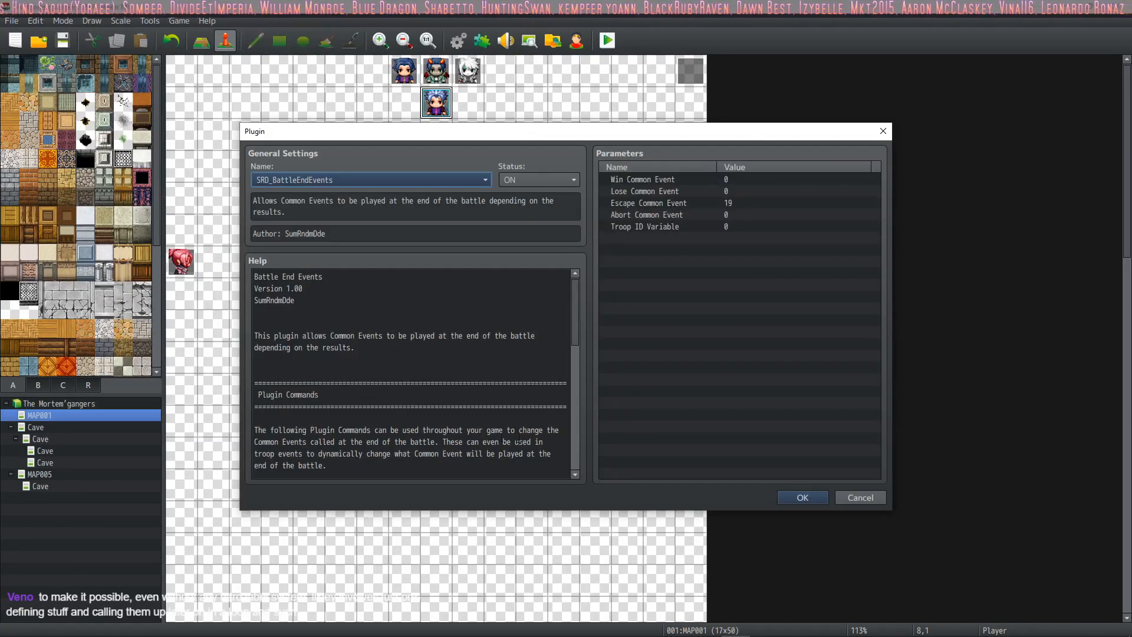
click(793, 495)
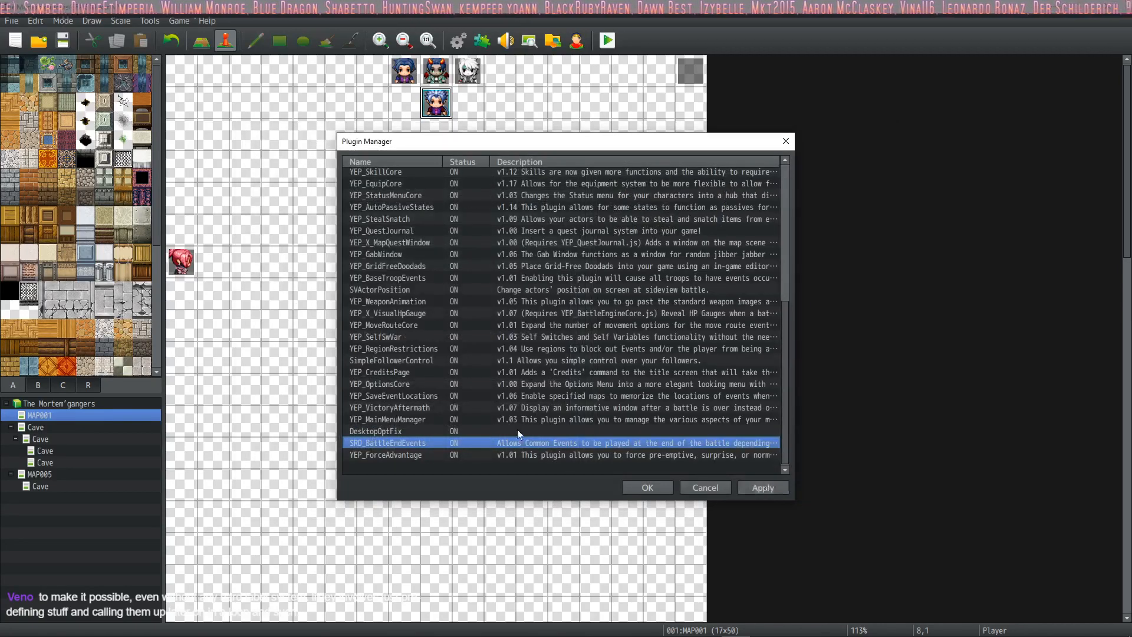
click(647, 487)
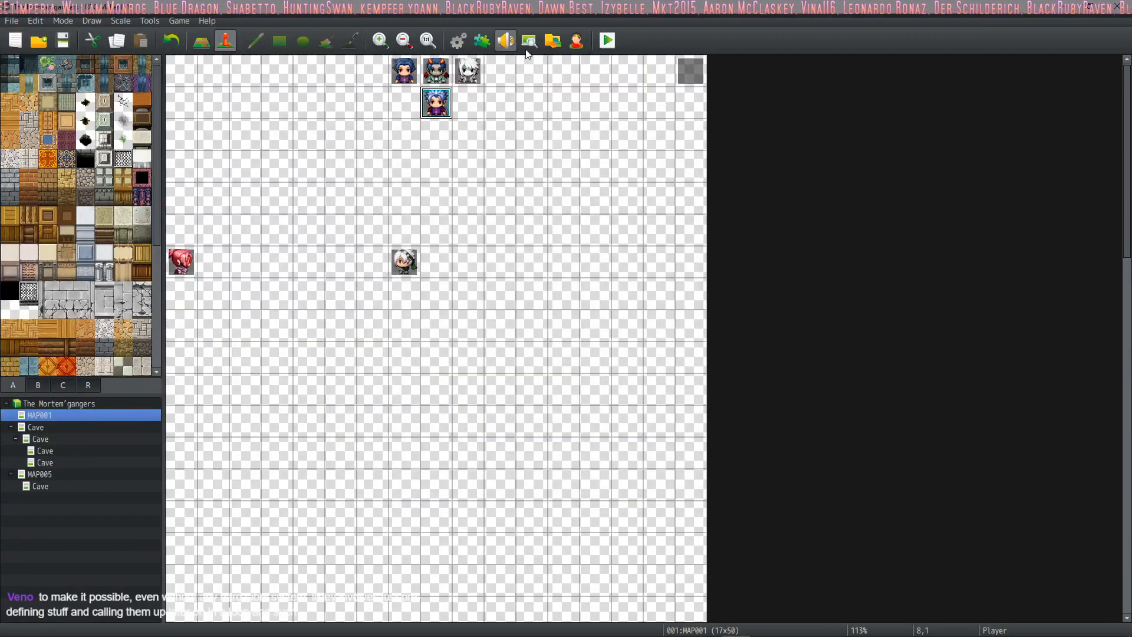
Step: Open the database's skills and read the action sequence code in the Attack skill's note
click(458, 40)
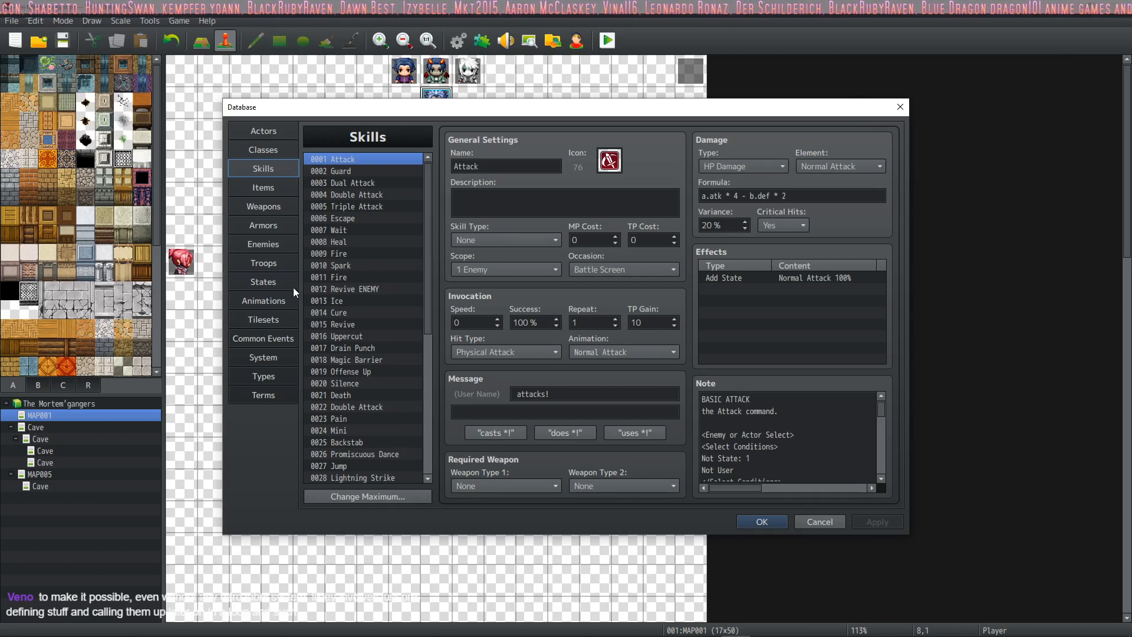
scroll(850, 432, down, 1)
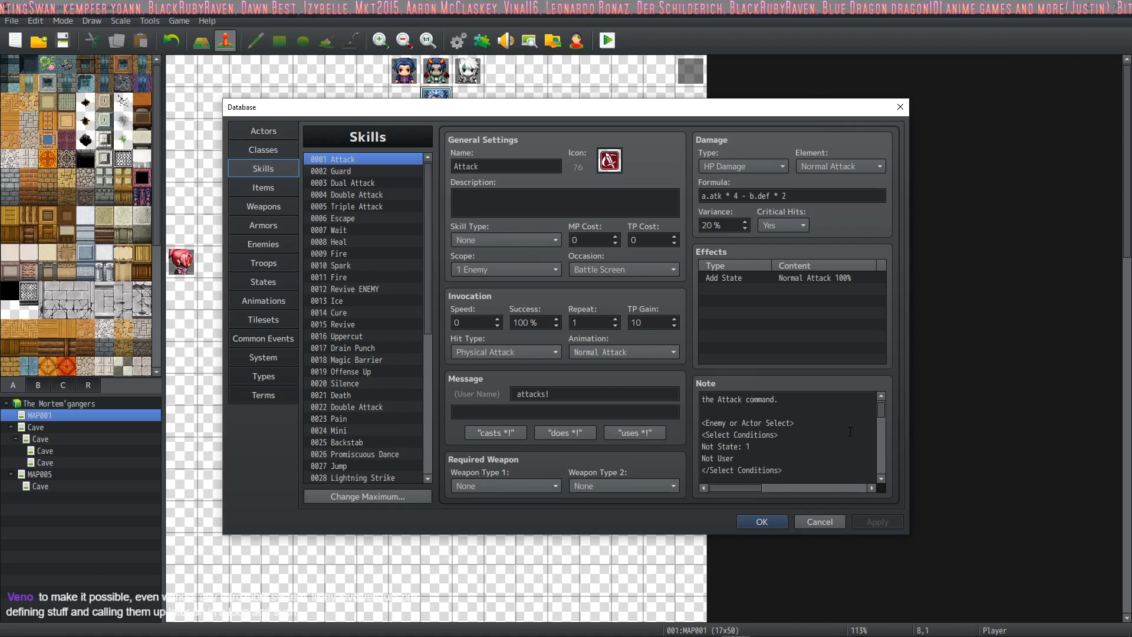
scroll(851, 432, down, 5)
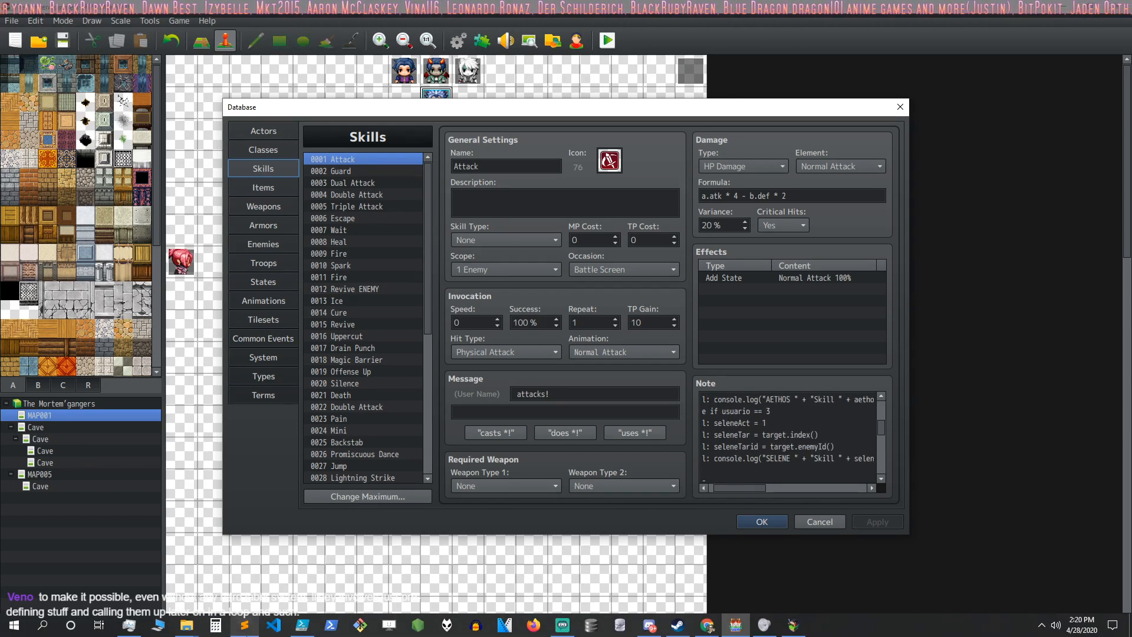
Step: Switch to Sublime Text and create a new blank file beside SteamKeys.txt
click(245, 627)
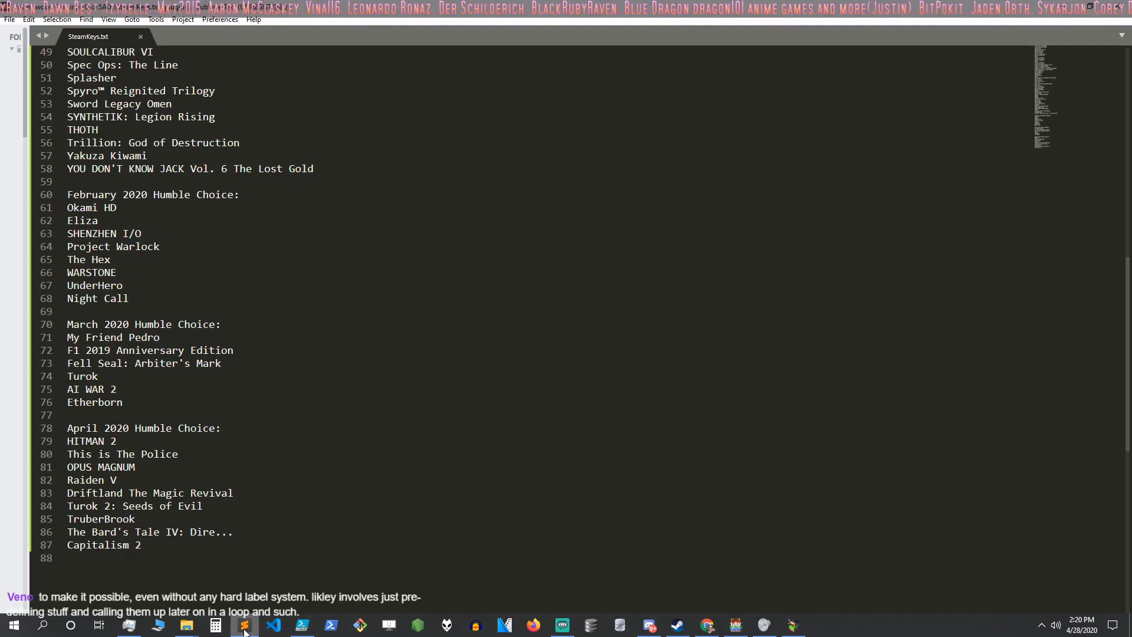
scroll(231, 377, down, 4)
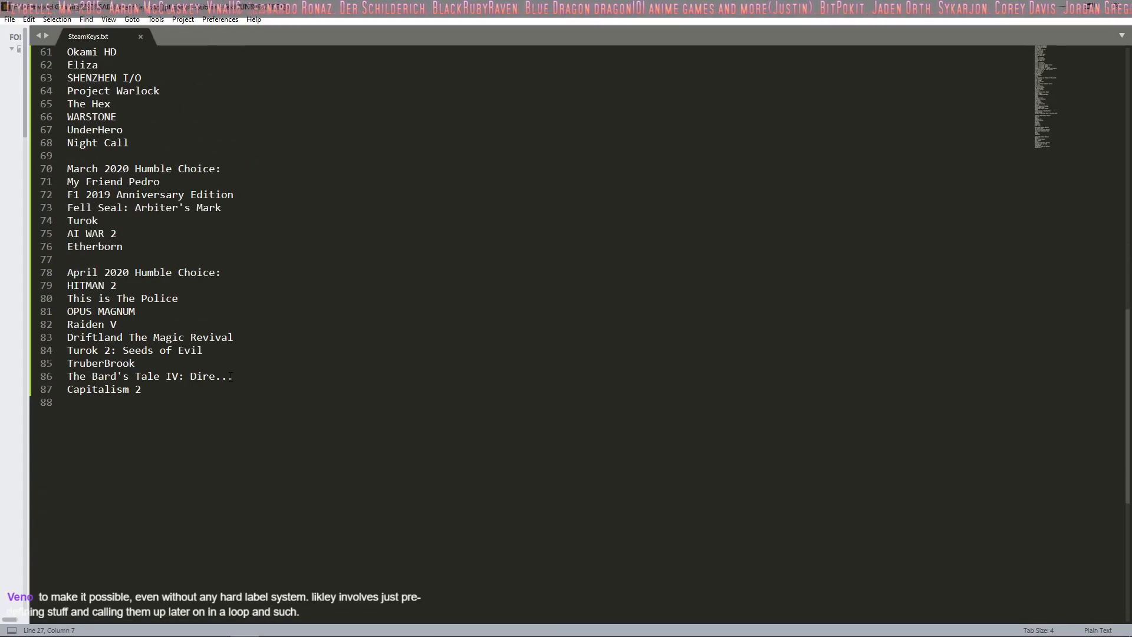
scroll(231, 376, up, 20)
scroll(236, 374, down, 9)
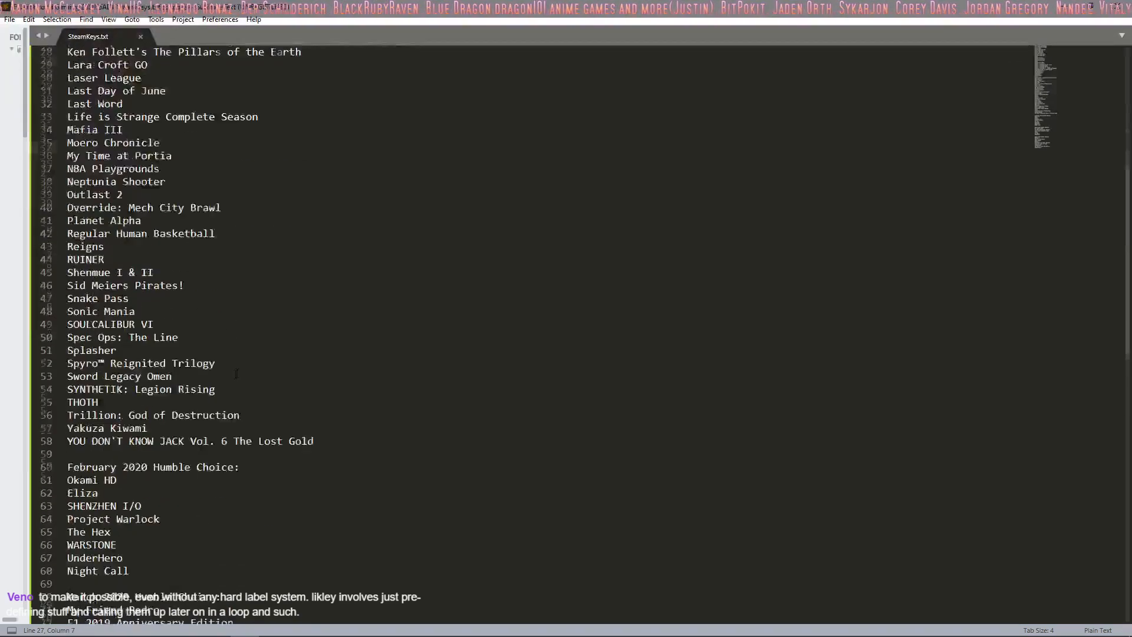
scroll(236, 373, down, 18)
click(10, 19)
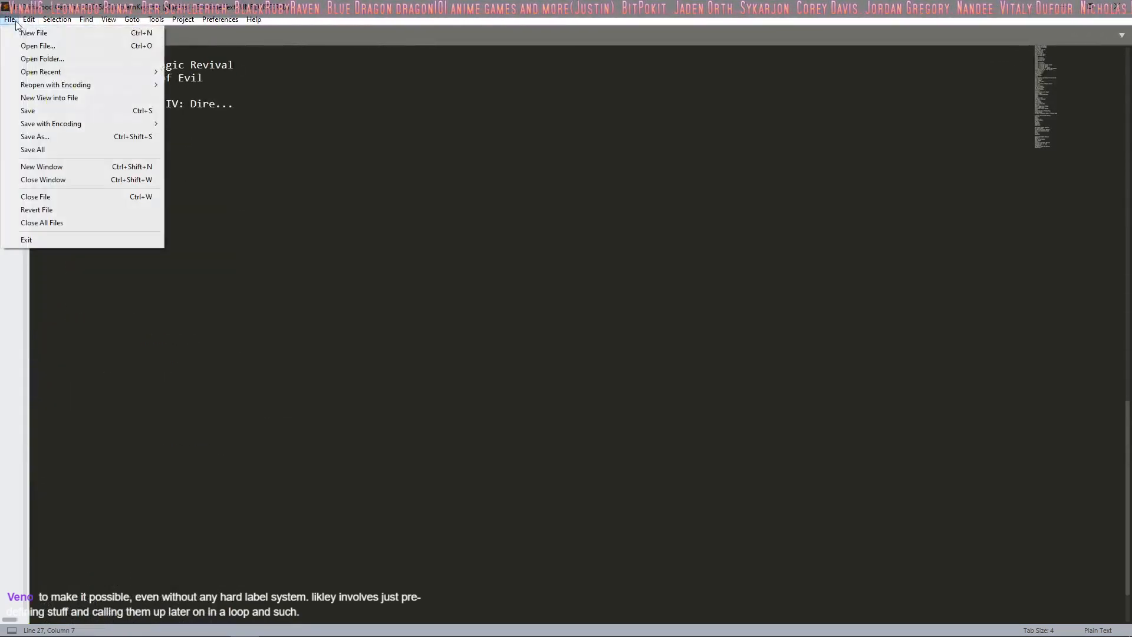
click(34, 33)
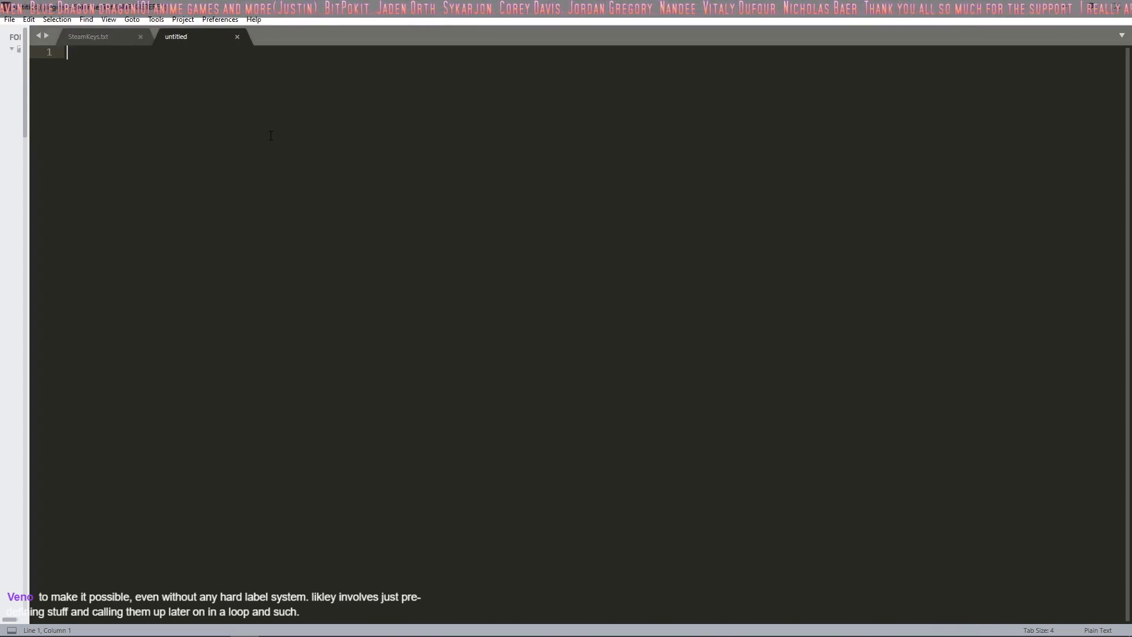
Step: Return to RPG Maker MV's database by way of the running game and select the Attack skill's entire note text
mouse_move(684, 635)
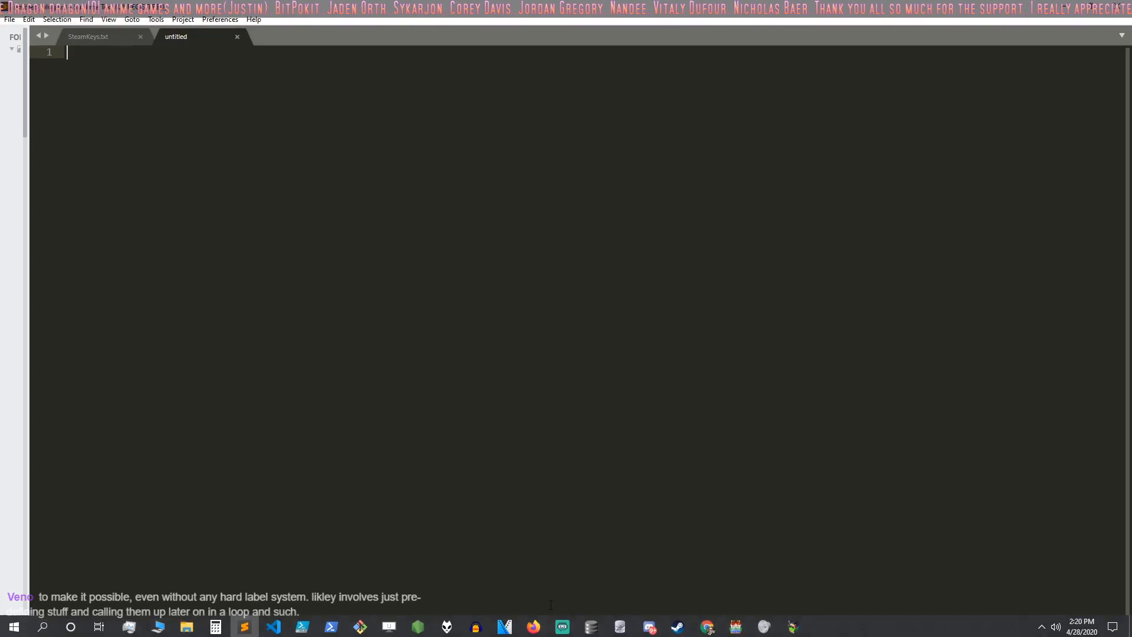
click(793, 627)
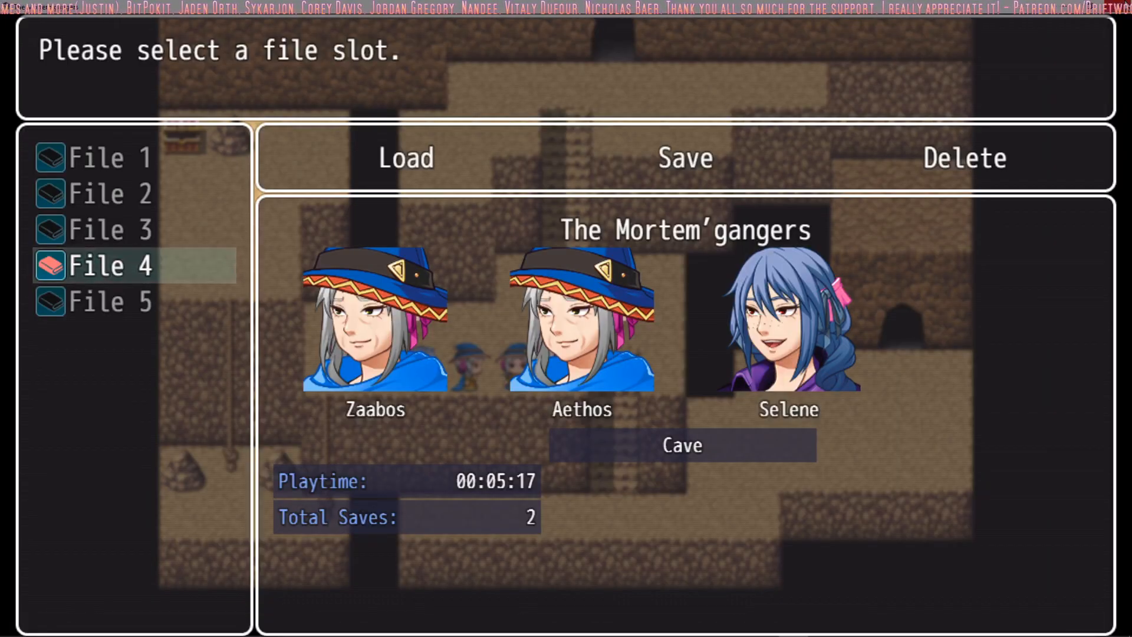
mouse_move(750, 632)
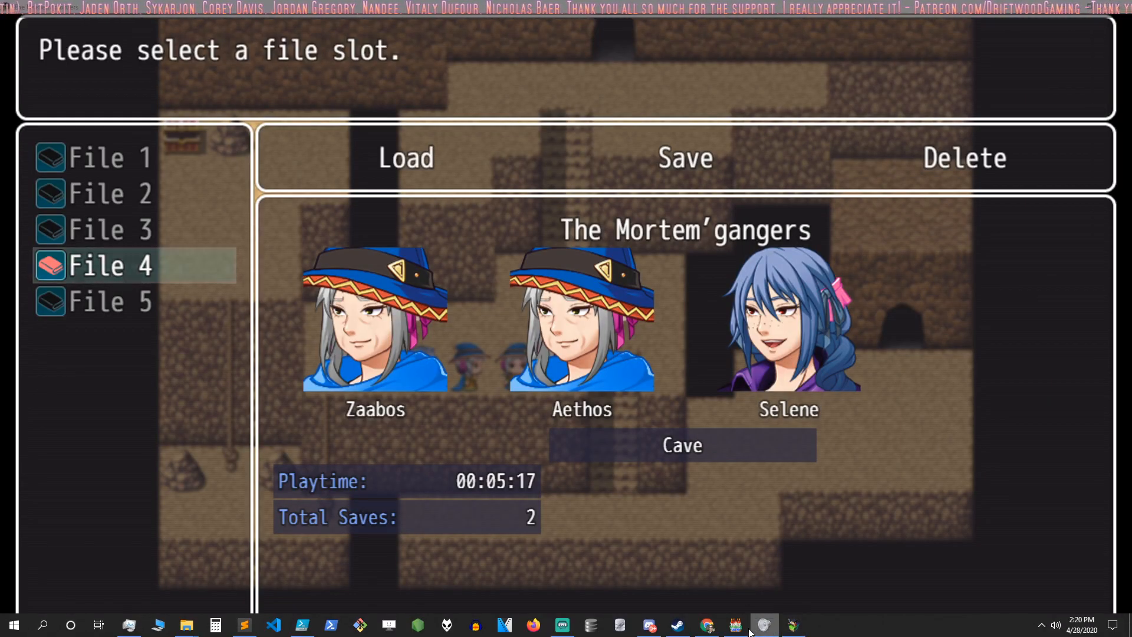
click(735, 626)
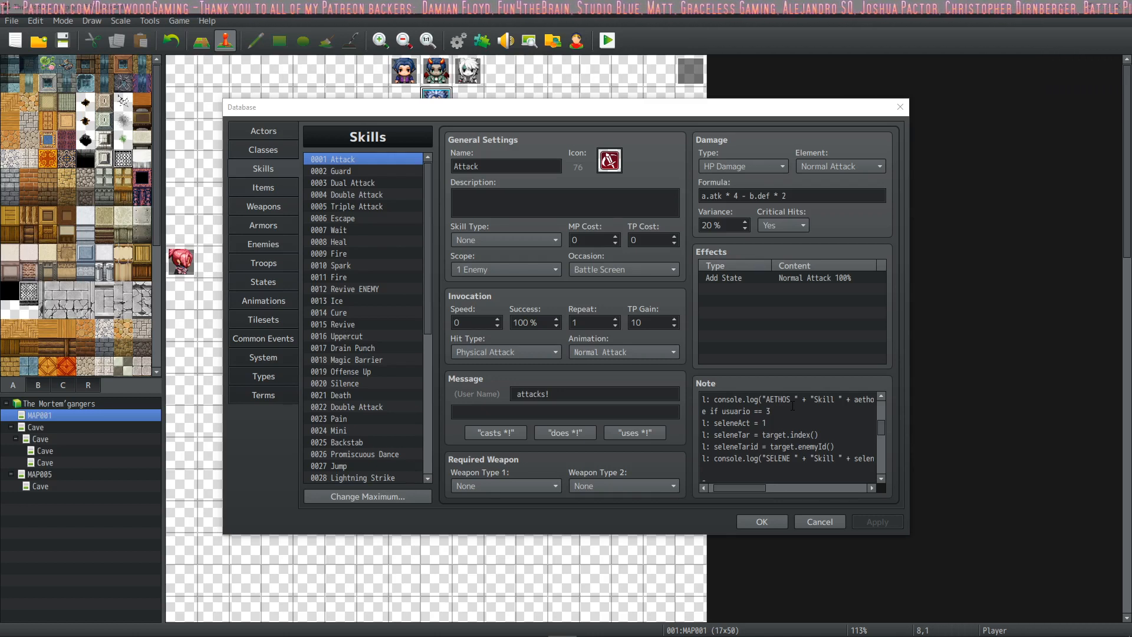
key(ctrl+a)
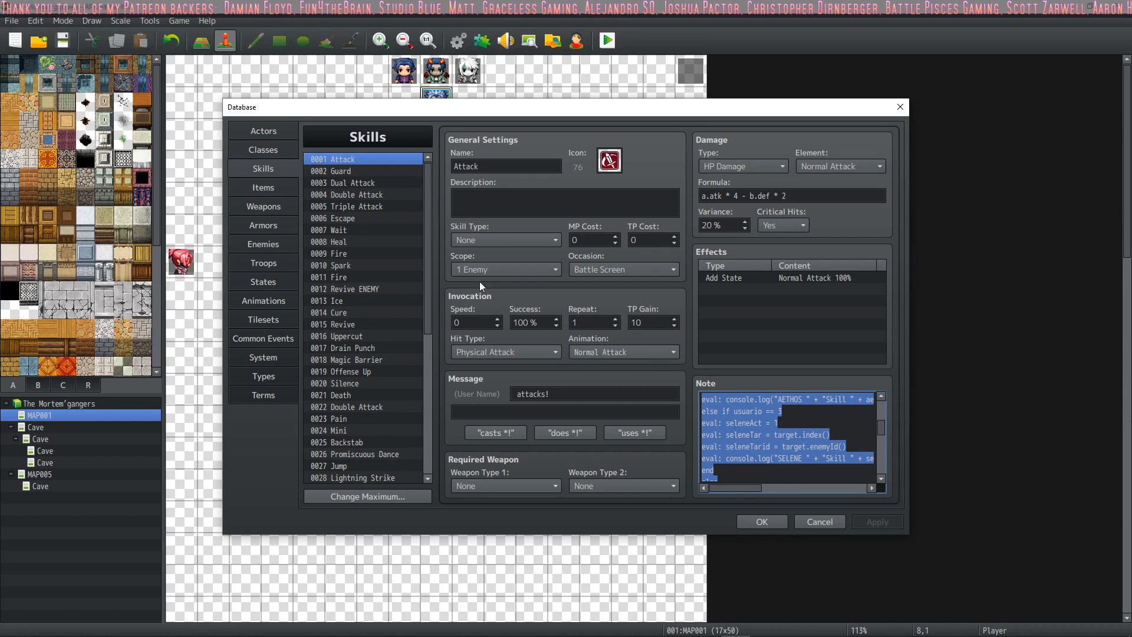
Step: Examine the settings and notes of the Cure and Ice skills, and look further down the skill list
click(353, 313)
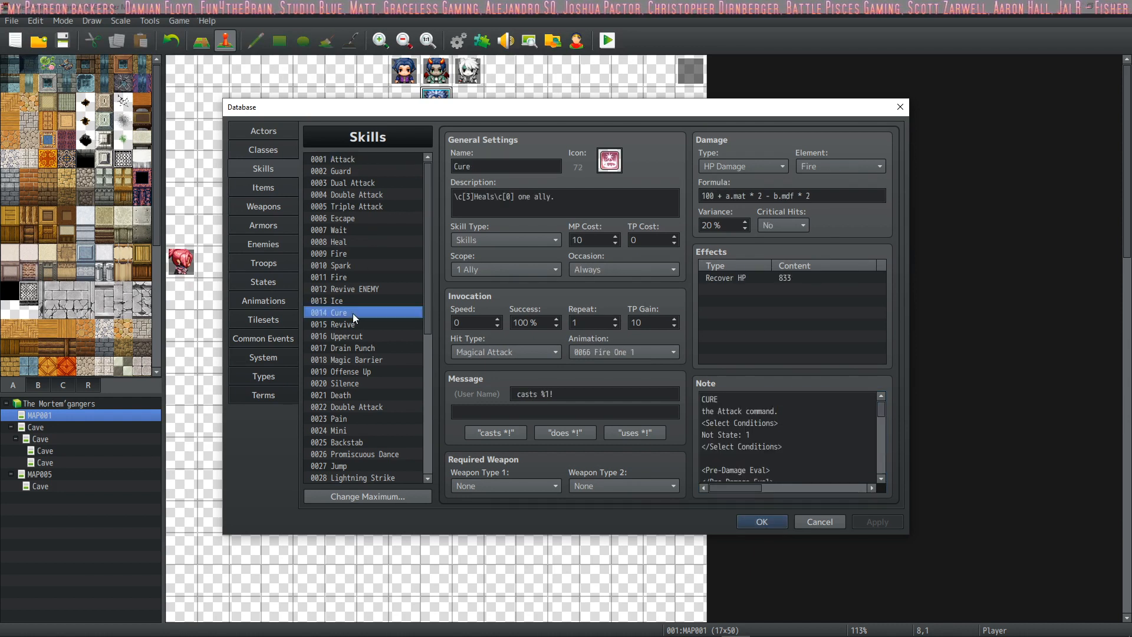
click(351, 301)
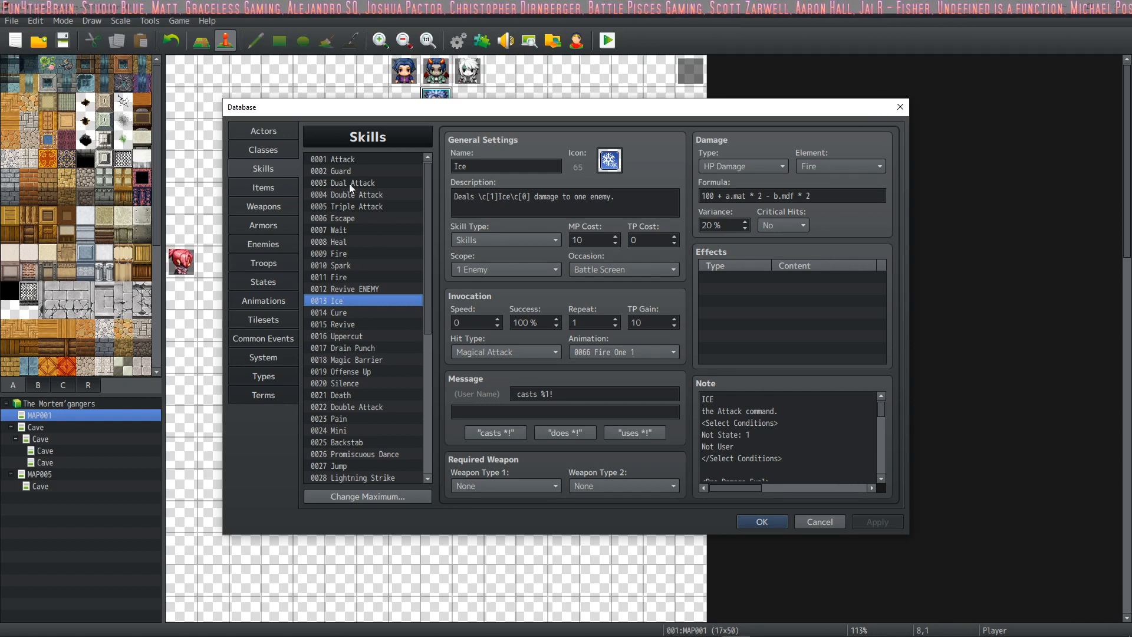
scroll(359, 317, down, 4)
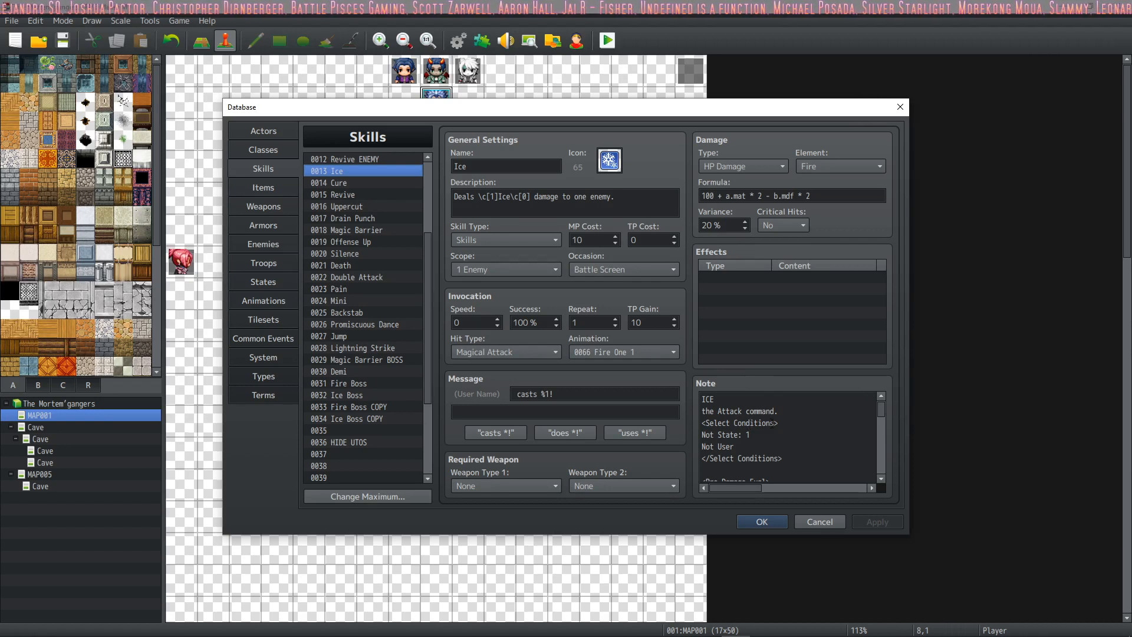
Step: Read through the note code of the Ice skill and return to the Attack skill to read its note
scroll(787, 436, down, 10)
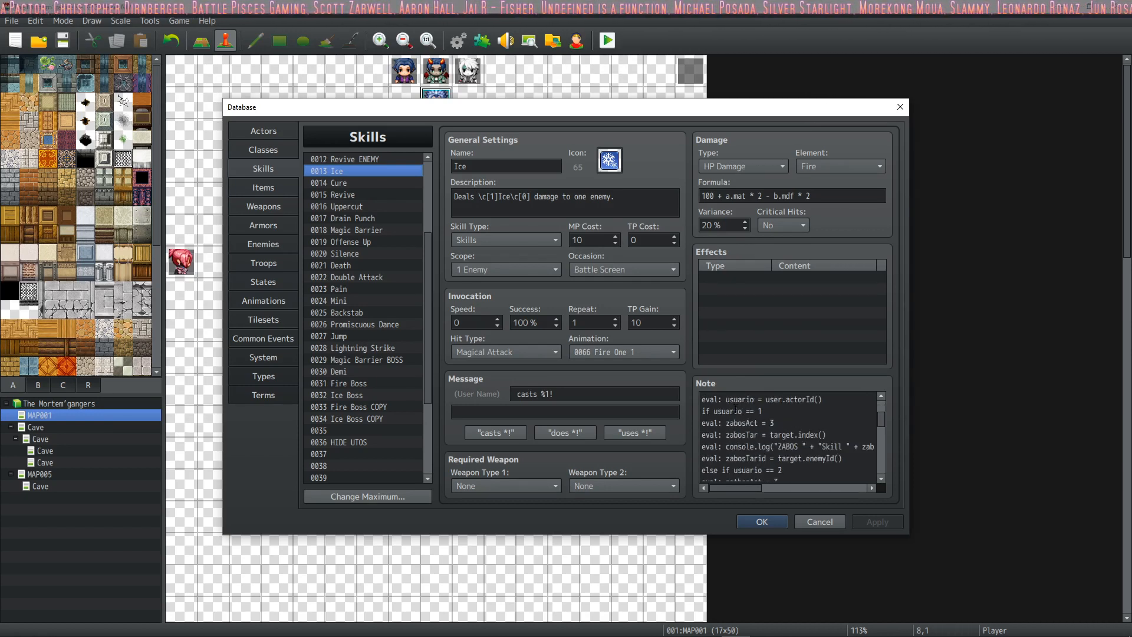
scroll(738, 410, down, 10)
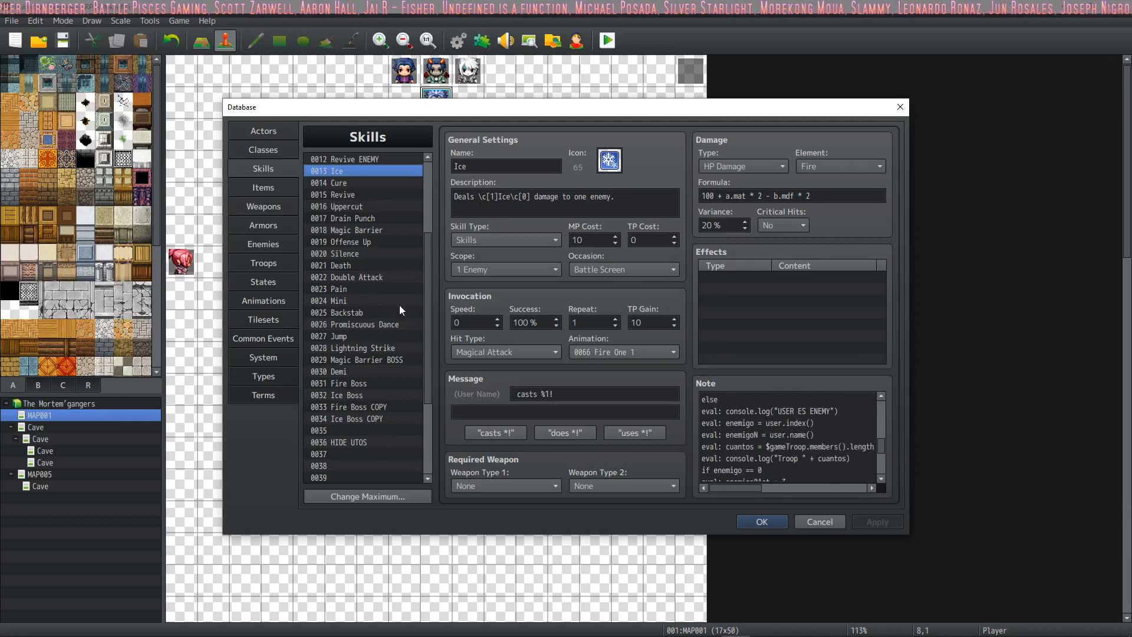
drag(426, 239, 418, 169)
click(385, 158)
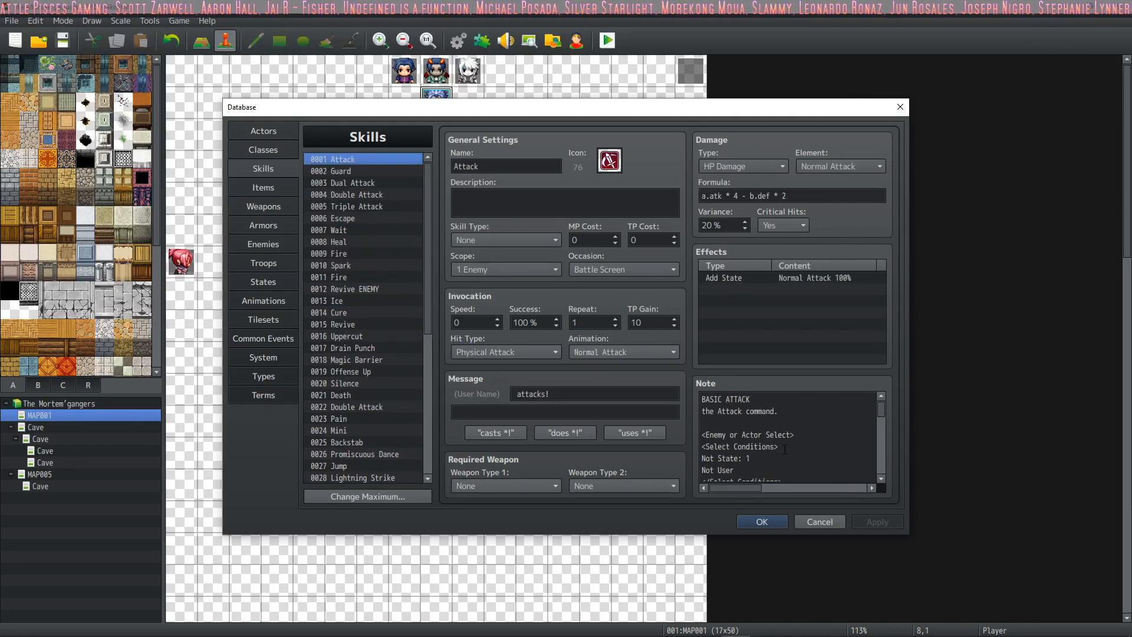
scroll(790, 426, down, 1)
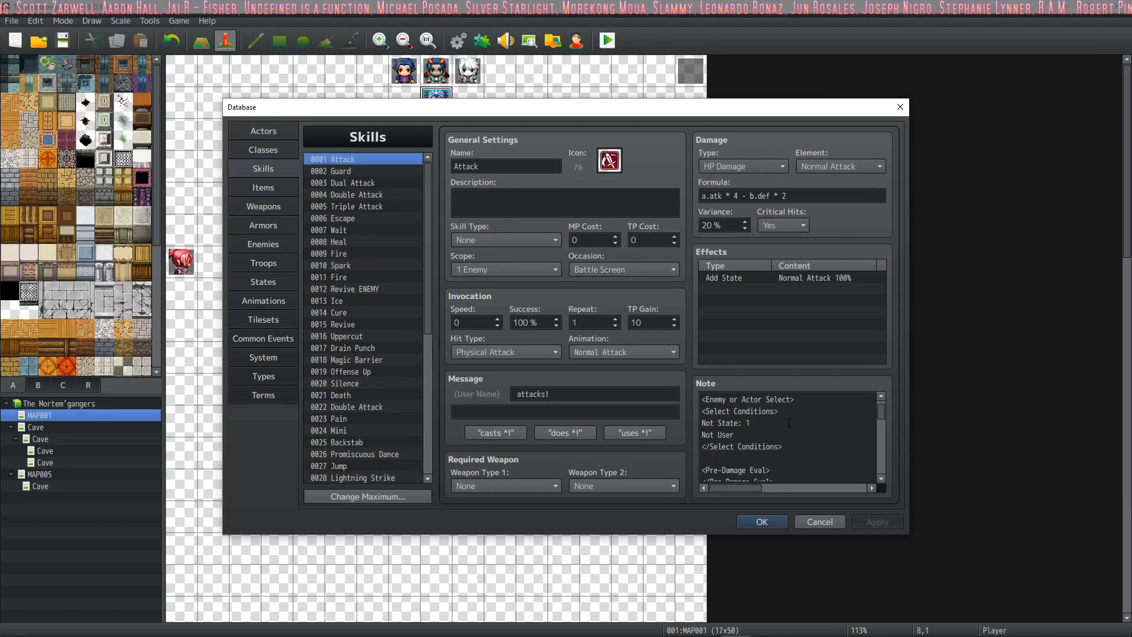
scroll(789, 423, down, 1)
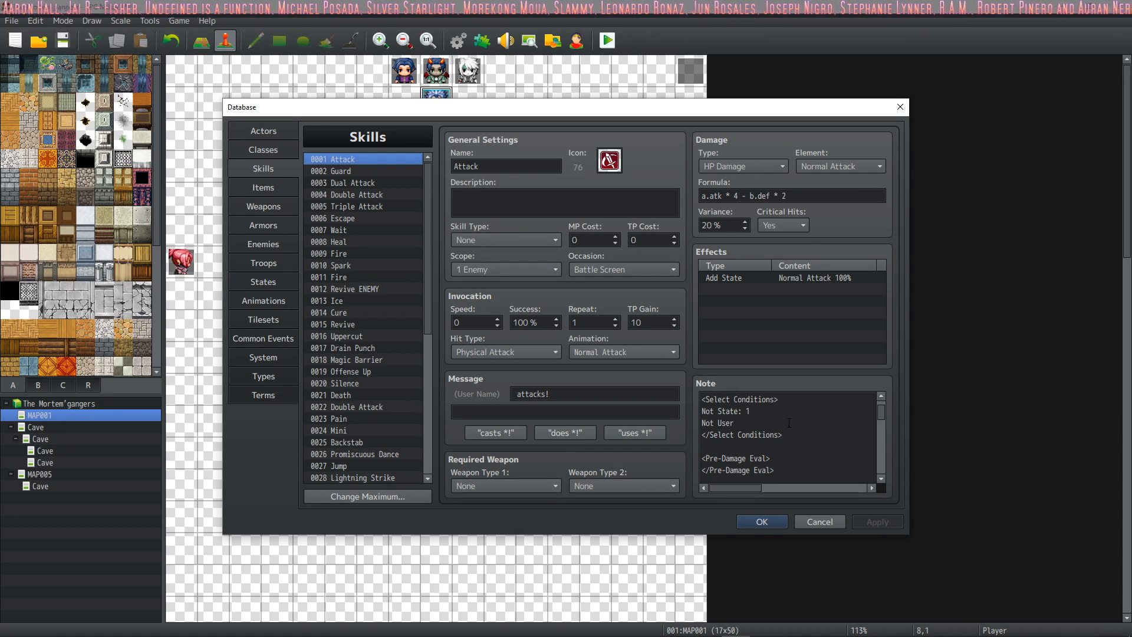
scroll(789, 422, down, 6)
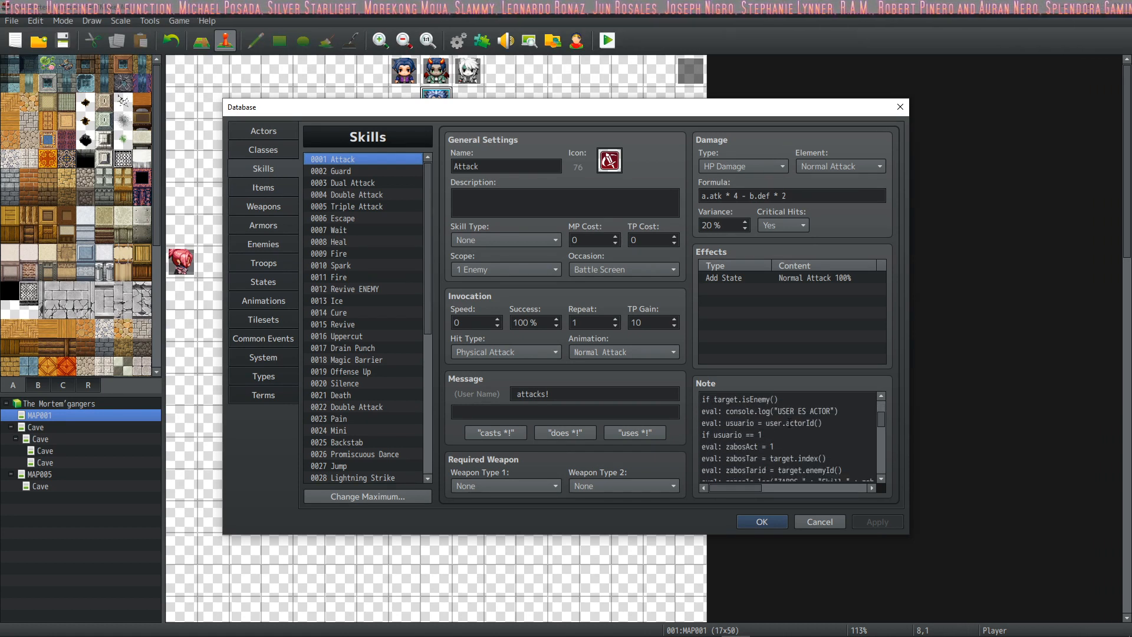
scroll(786, 423, down, 8)
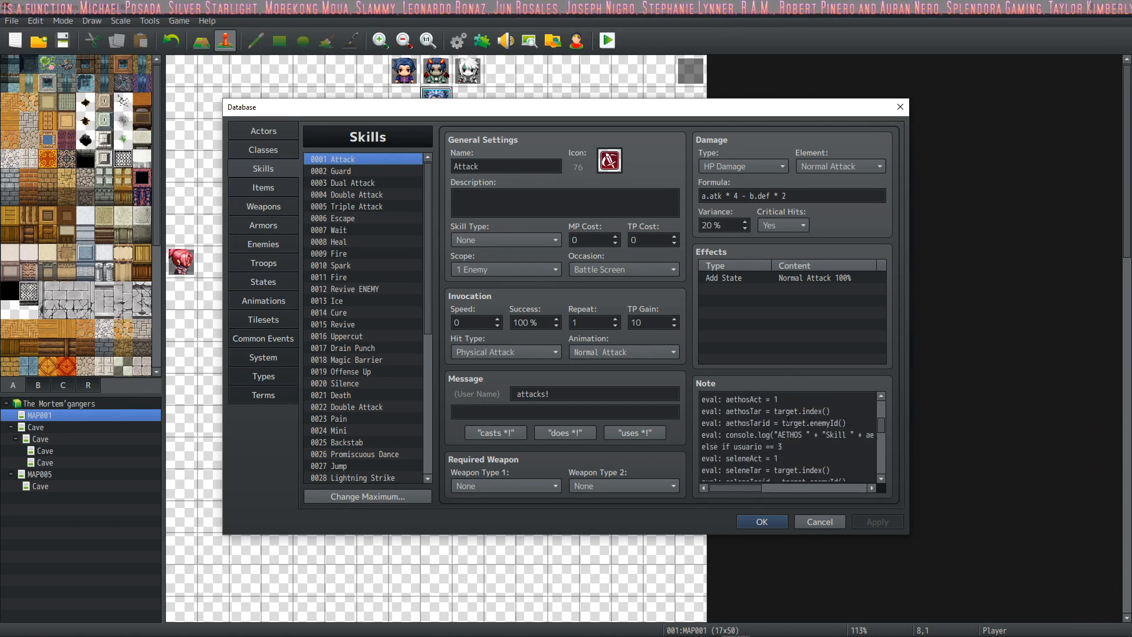
Step: Try to transfer the Attack skill's entire note text into the blank file in Sublime Text
click(785, 419)
key(ctrl+a)
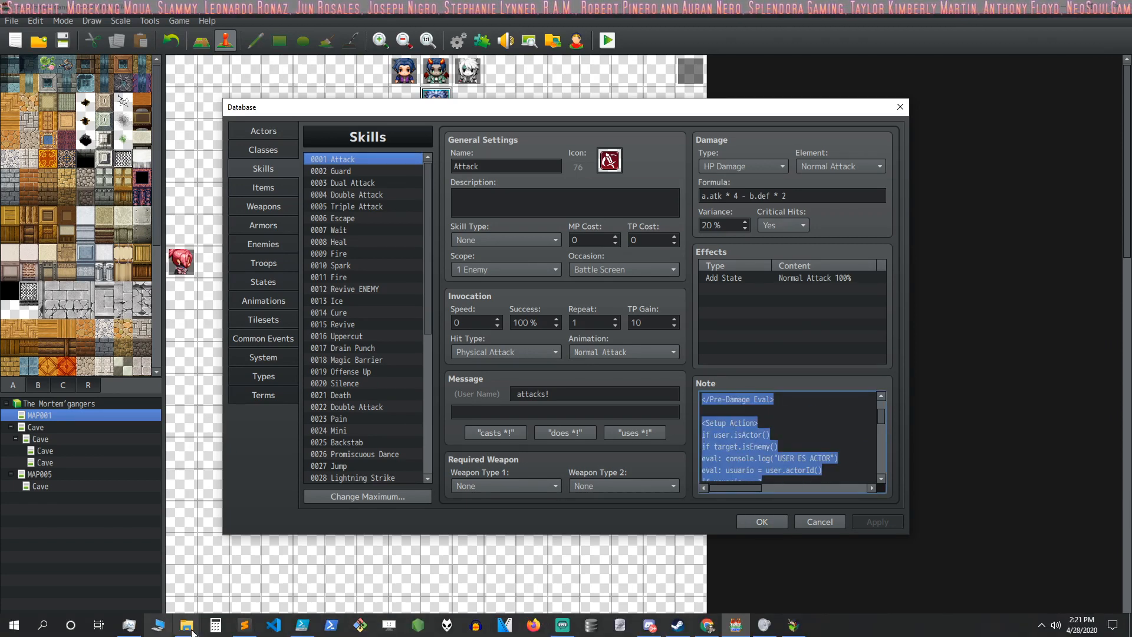
click(244, 625)
text(https://forums.rpgmakerweb.com/index.php?threads/action-sequence-loops-1-10.79043/)
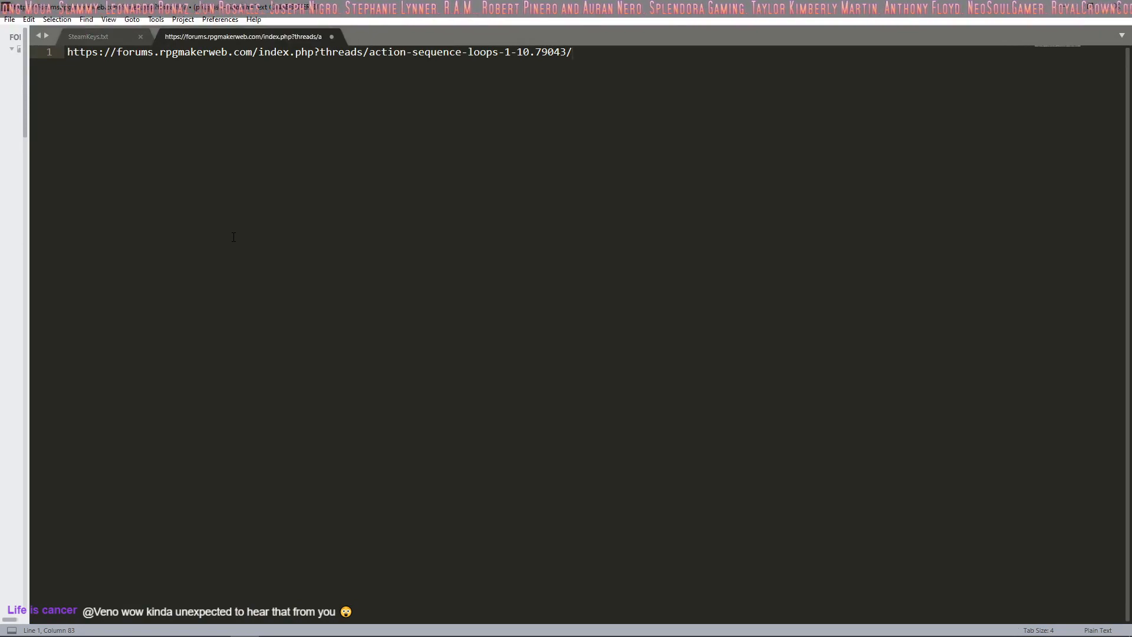
Step: Copy the Attack skill's entire note in RPG Maker MV and paste it over the forum URL in Sublime Text's untitled file
key(alt+Tab)
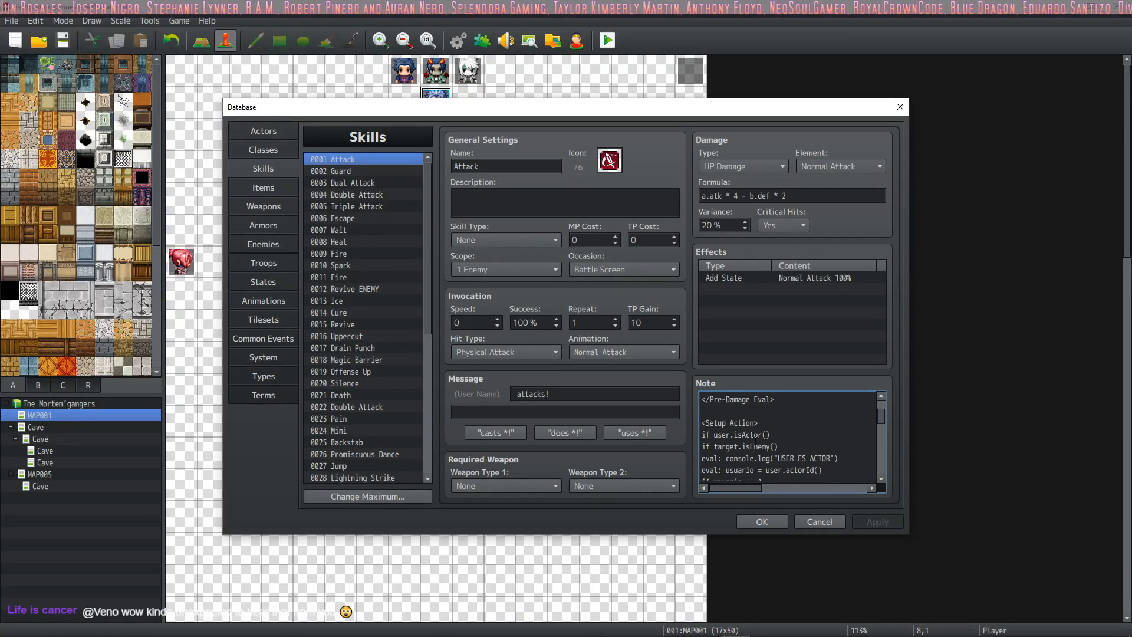
key(ctrl+a)
key(alt+Tab)
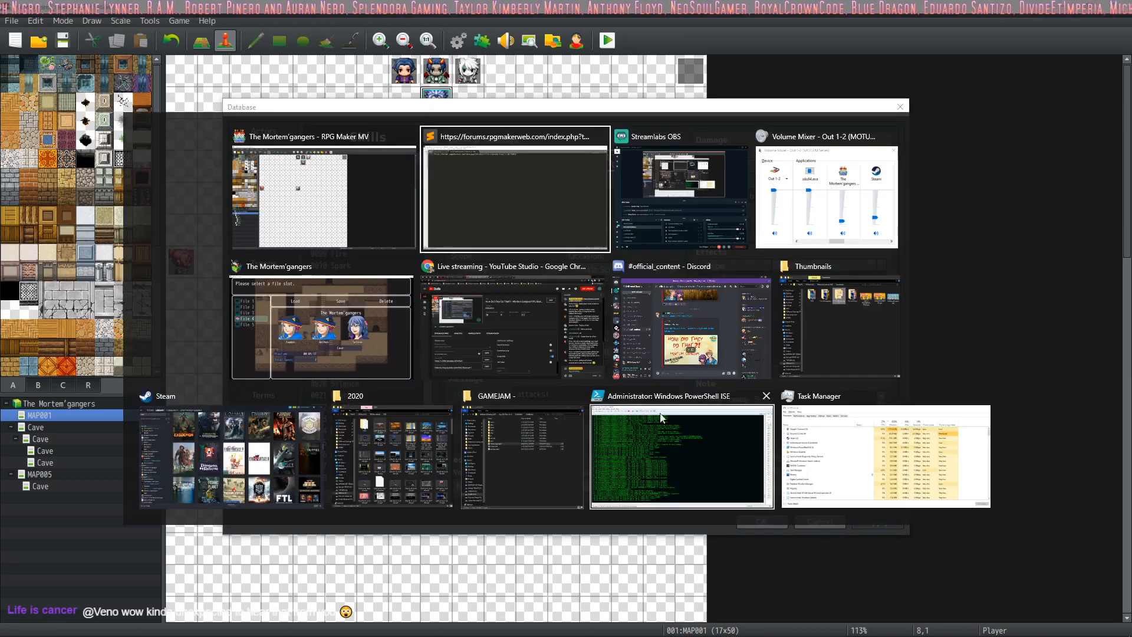
drag(655, 72, 2, 33)
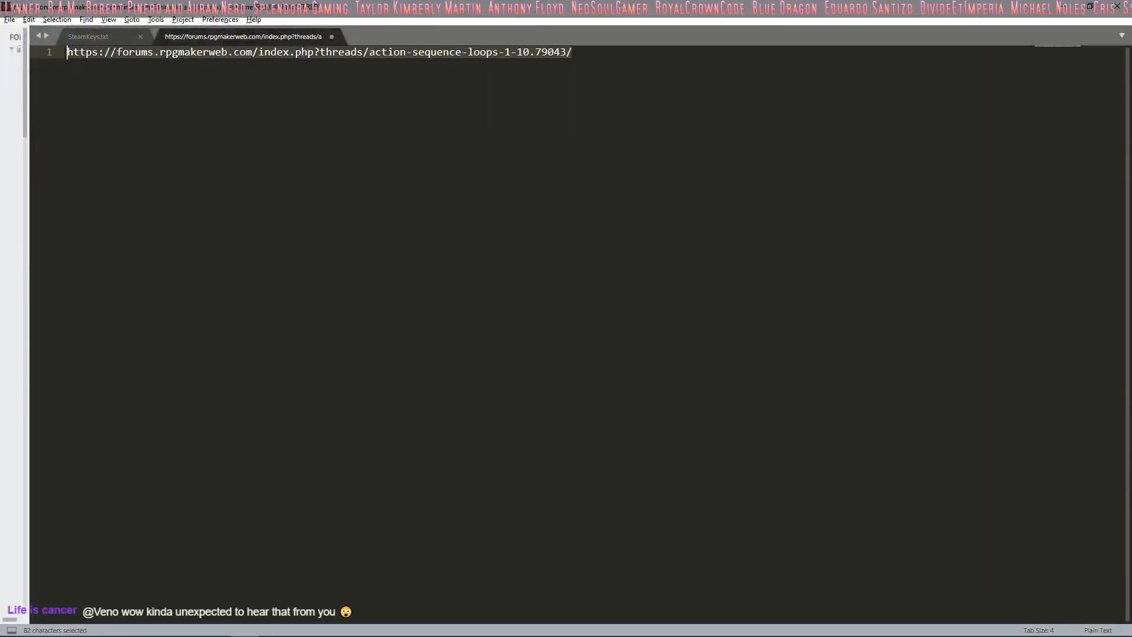
key(ctrl+v)
scroll(384, 386, up, 15)
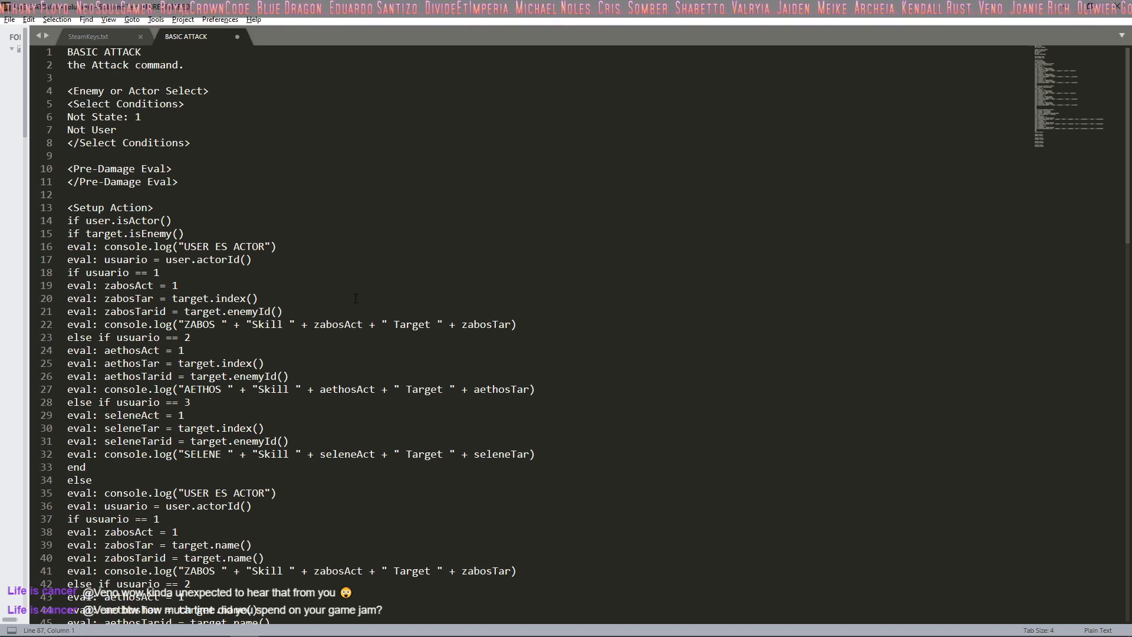
Step: Examine the target selection lines near the start of the note, from Enemy or Actor Select to Not User
click(149, 79)
click(125, 93)
click(128, 117)
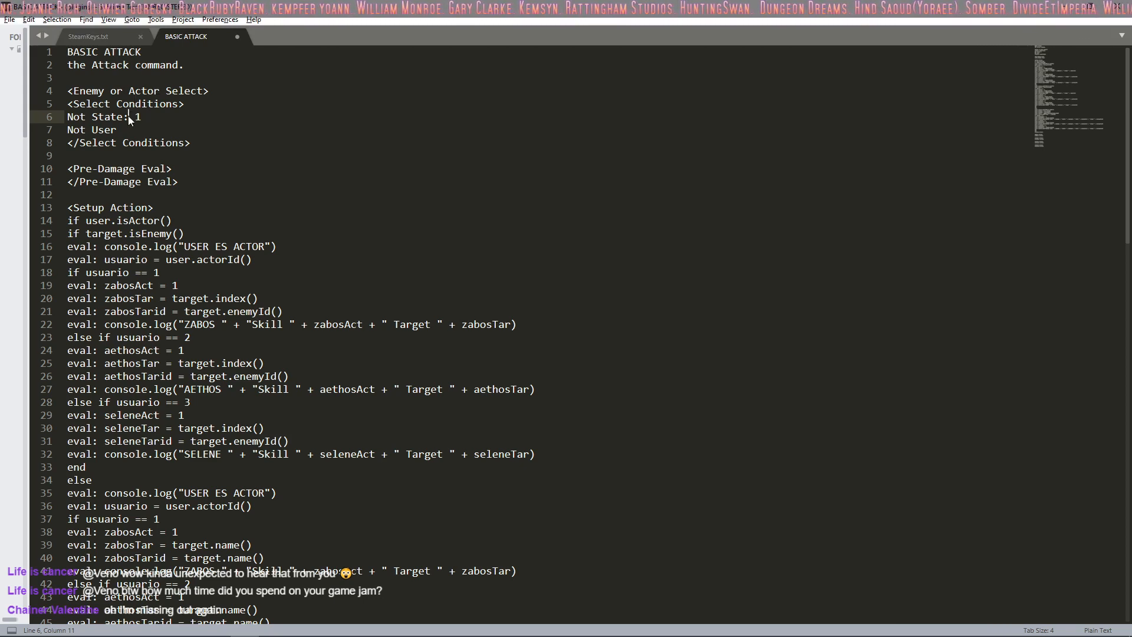
key(Down)
key(Down)
key(Up)
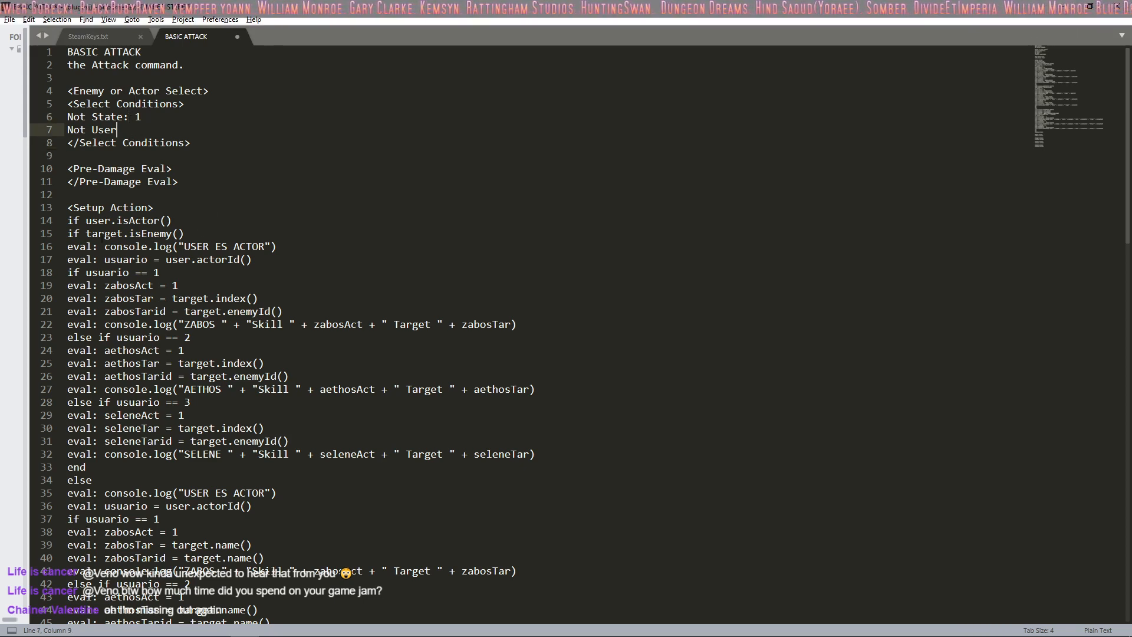
Step: Examine the first console.log("USER ES ACTOR") line and the usuario lines below it in the Setup Action block
click(87, 247)
drag(318, 250, 105, 248)
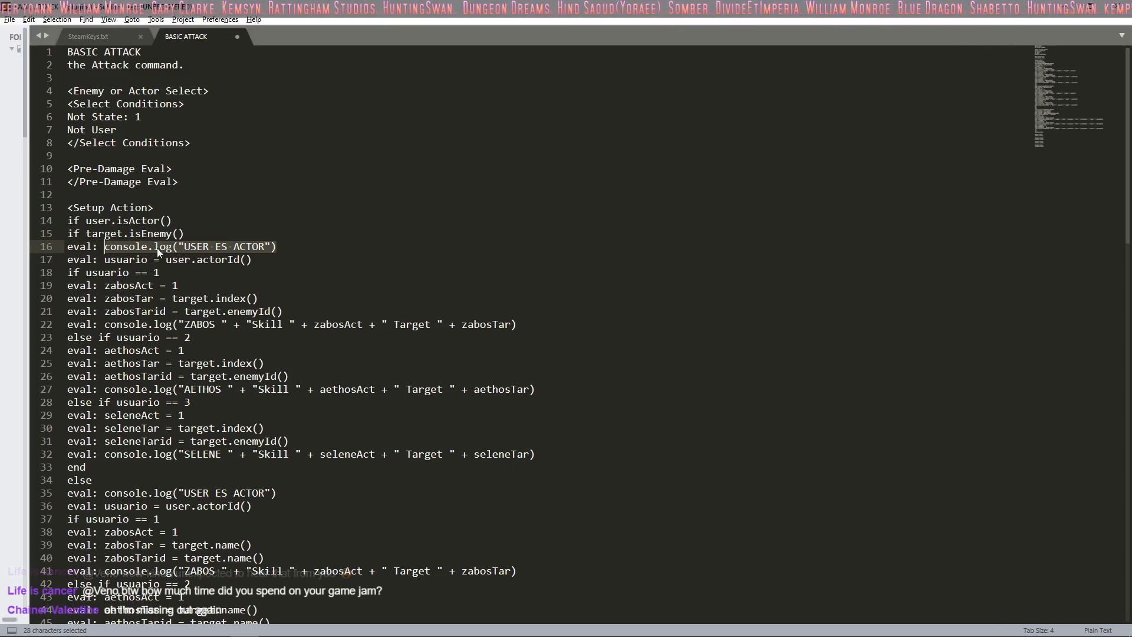
click(209, 246)
drag(283, 248, 66, 247)
click(285, 240)
click(285, 243)
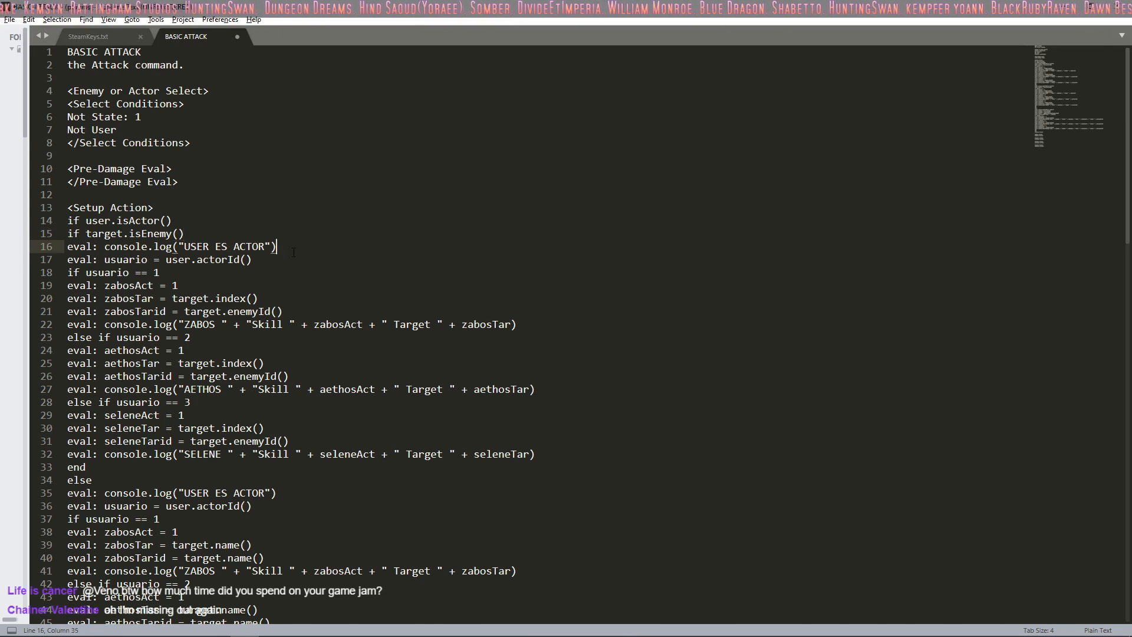
click(293, 259)
click(276, 273)
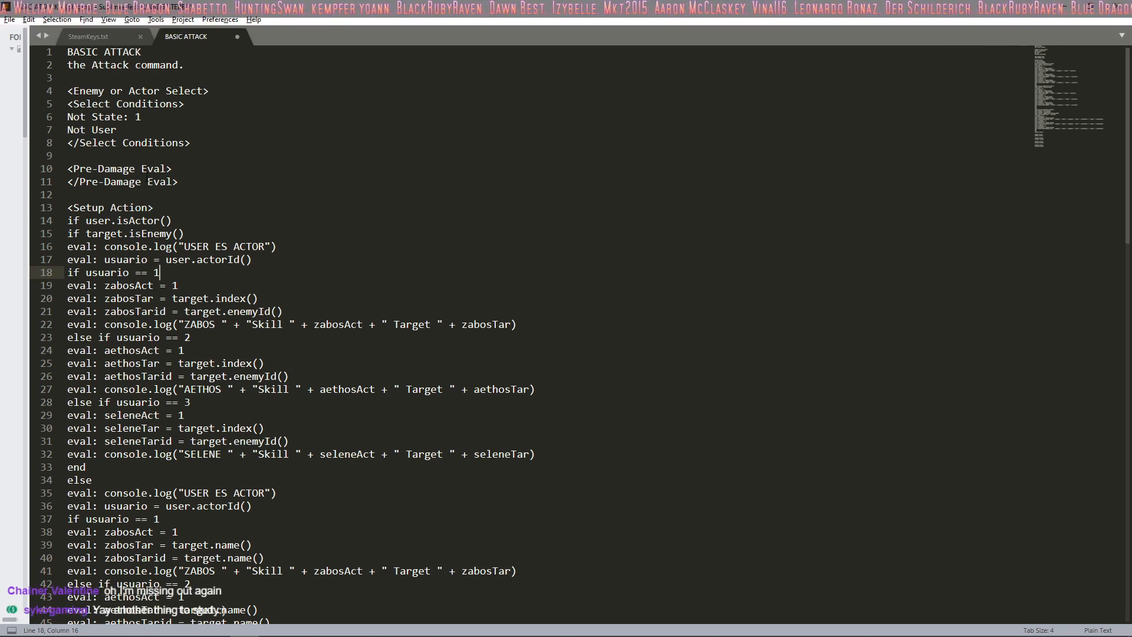
Step: Examine the Select Conditions block, highlighting its opening tag and checking the Not State: 1 and Not User lines
click(152, 109)
click(144, 116)
click(188, 103)
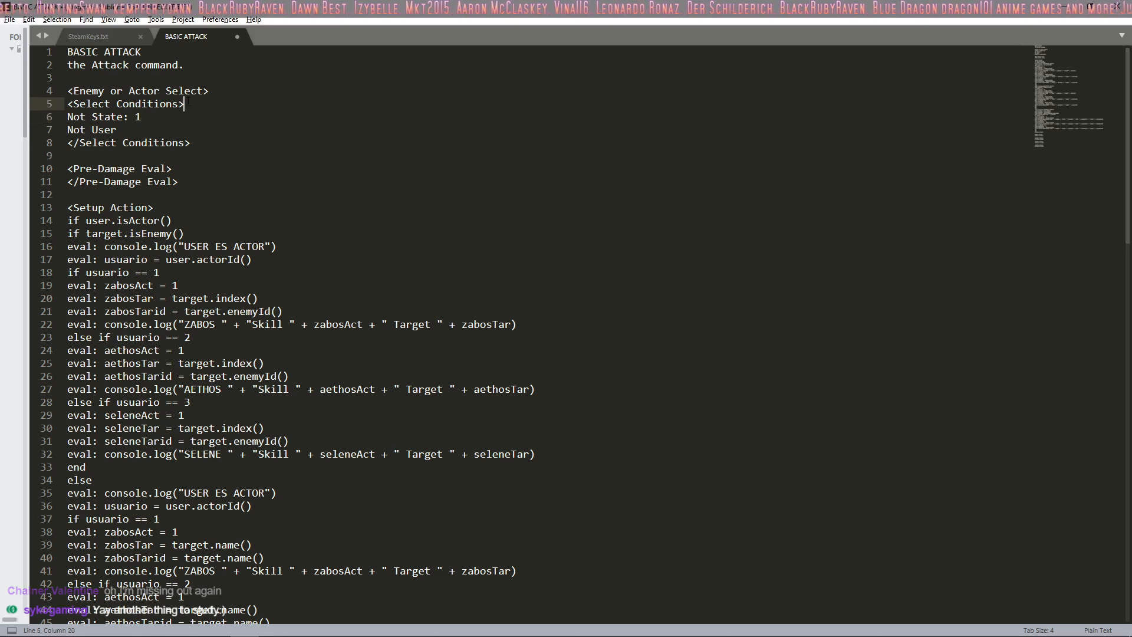
drag(188, 104, 61, 103)
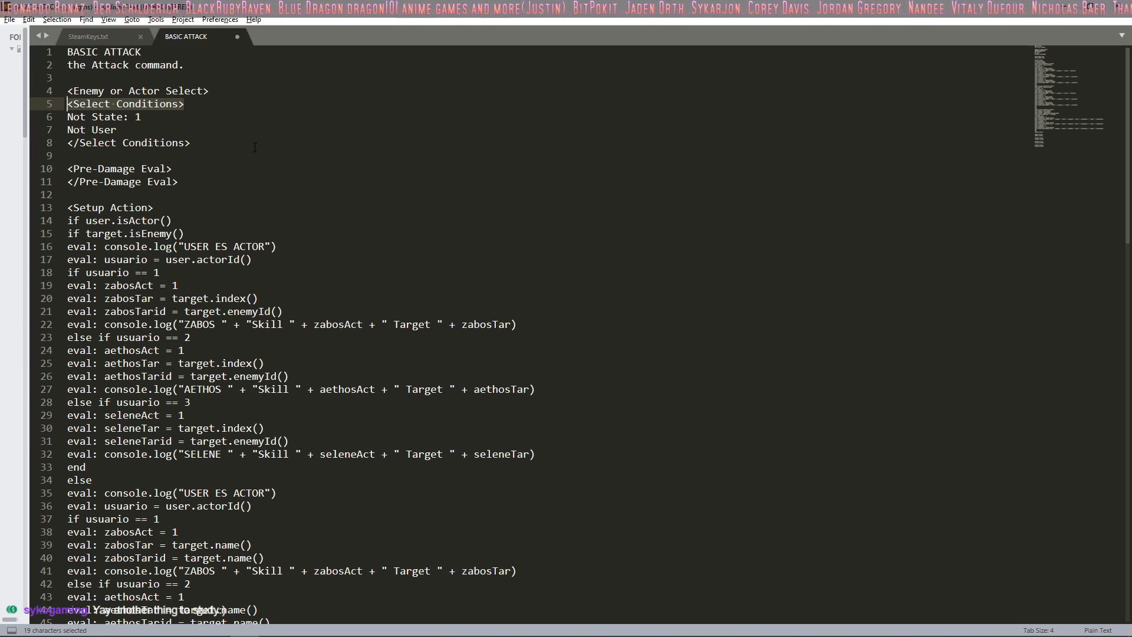
scroll(247, 177, down, 1)
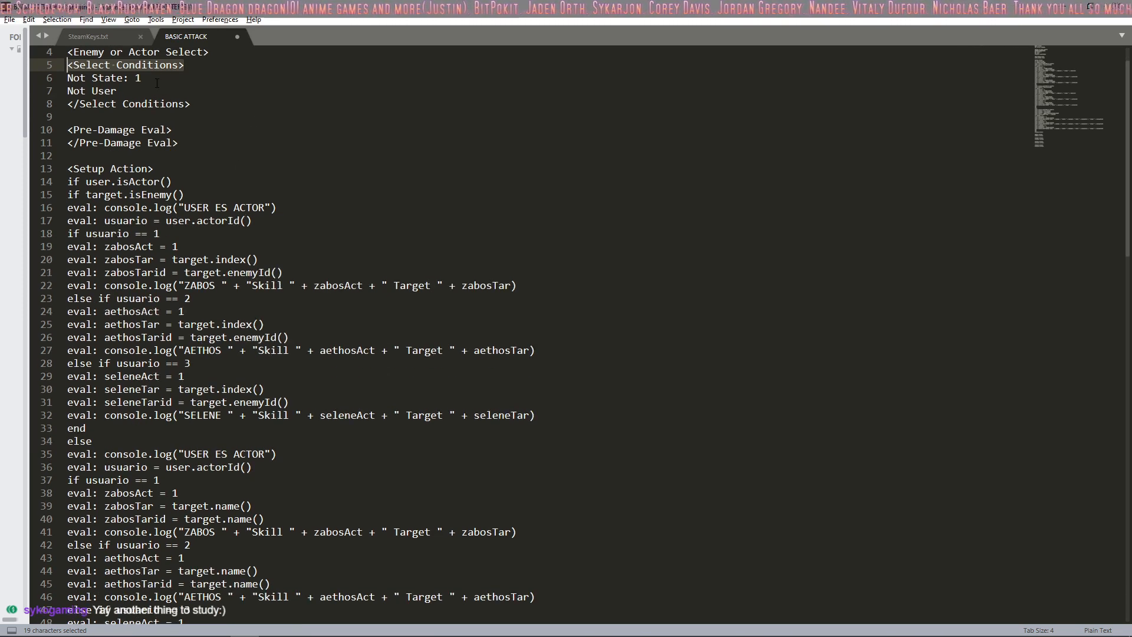
click(140, 91)
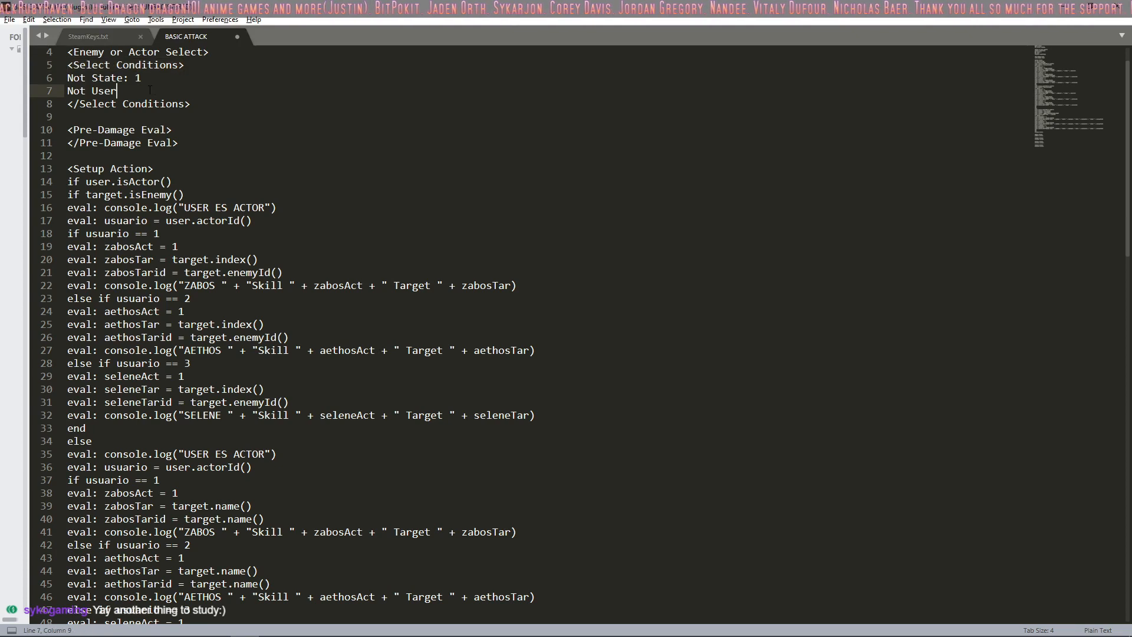
scroll(171, 122, down, 1)
scroll(153, 118, up, 2)
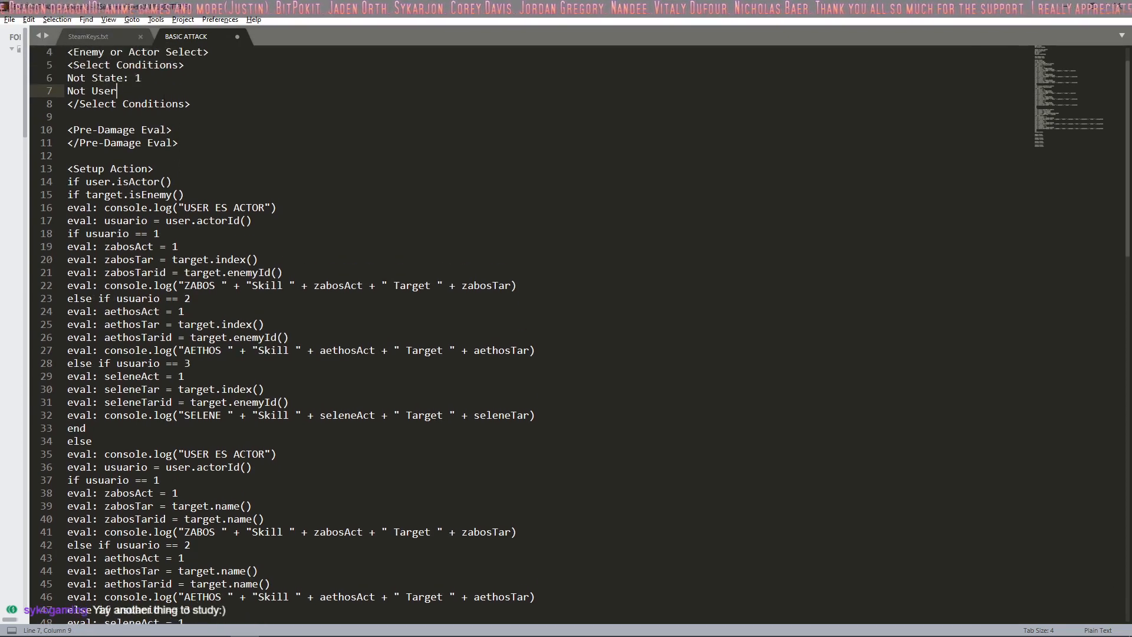
drag(145, 114, 64, 129)
click(142, 133)
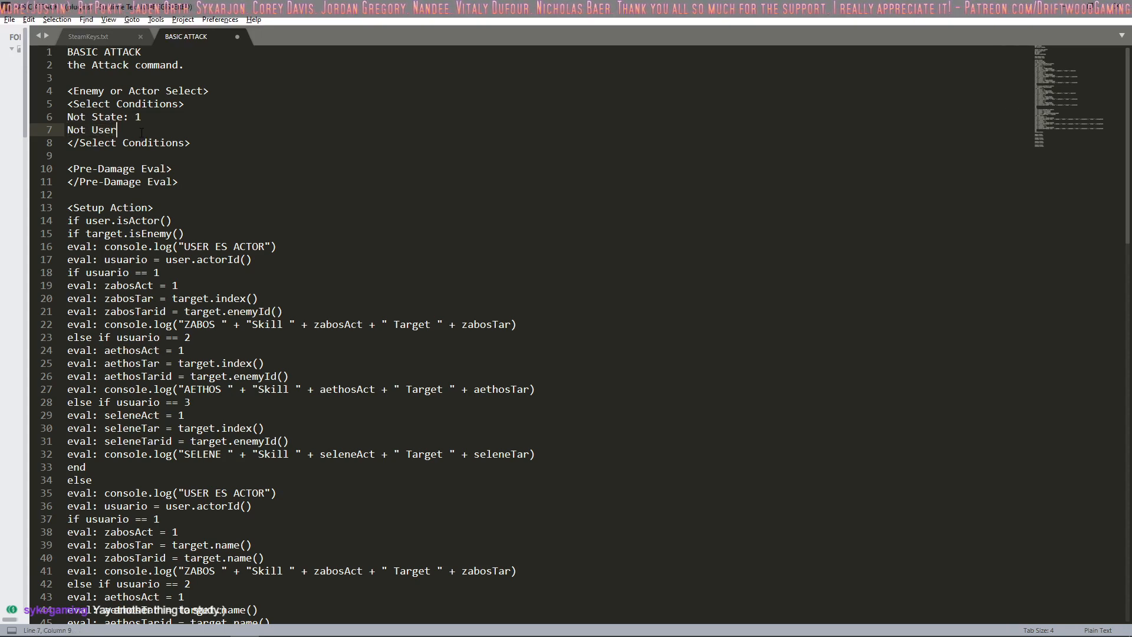
Step: Examine the Pre-Damage Eval block and the start of the Setup Action code below it
scroll(279, 163, down, 2)
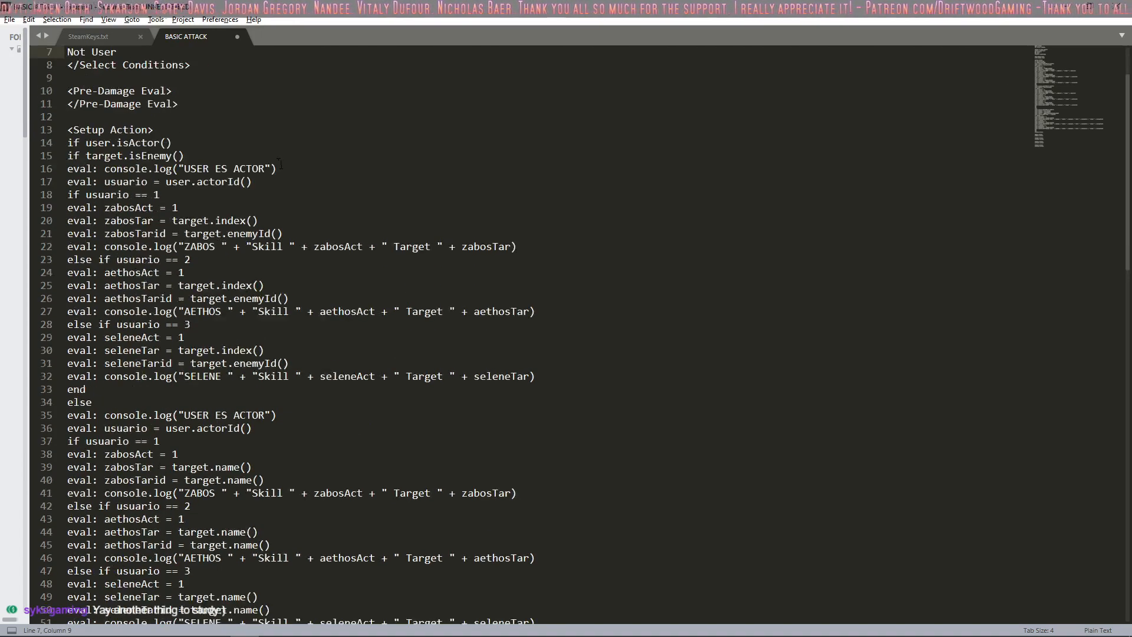
scroll(183, 105, up, 2)
drag(175, 169, 57, 146)
click(192, 182)
click(200, 170)
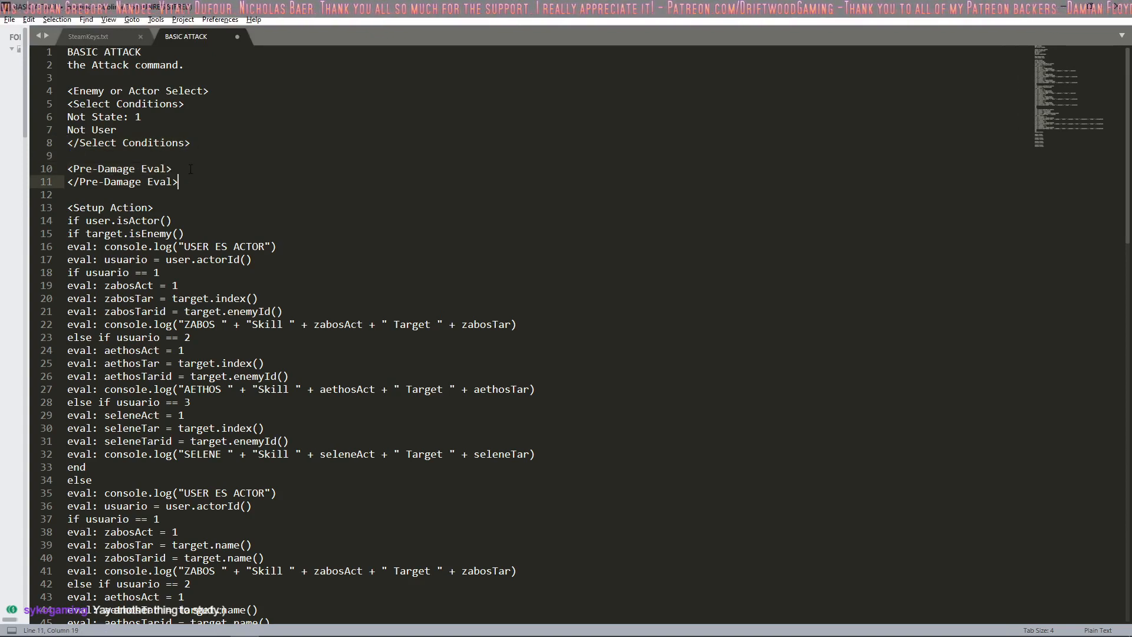
scroll(203, 173, down, 2)
click(190, 79)
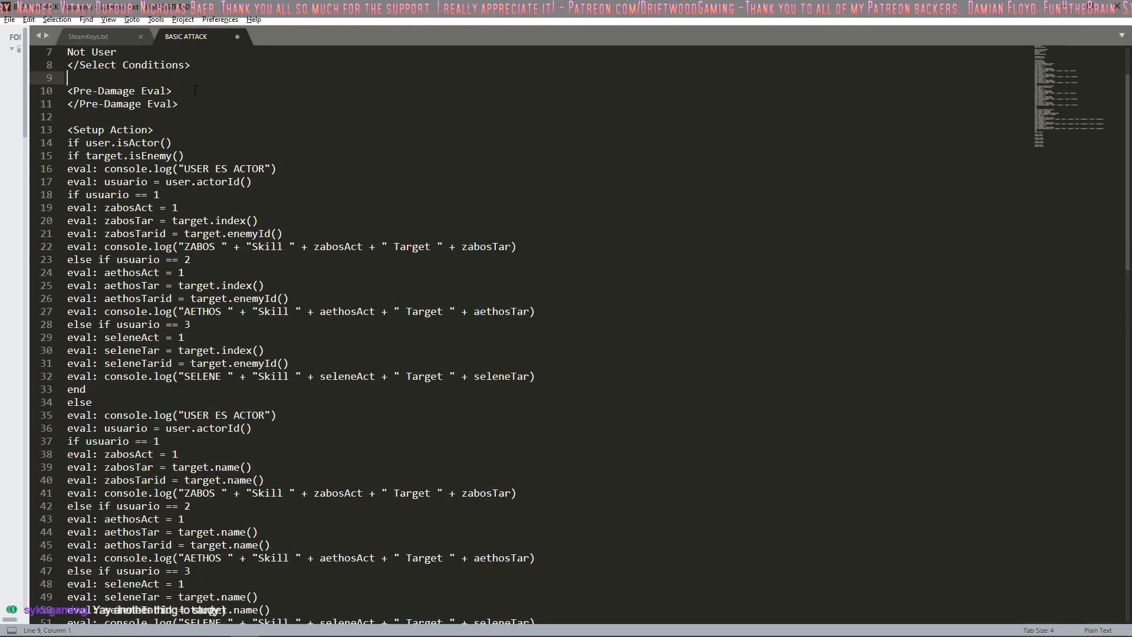
click(192, 91)
click(195, 116)
click(196, 104)
scroll(192, 129, down, 1)
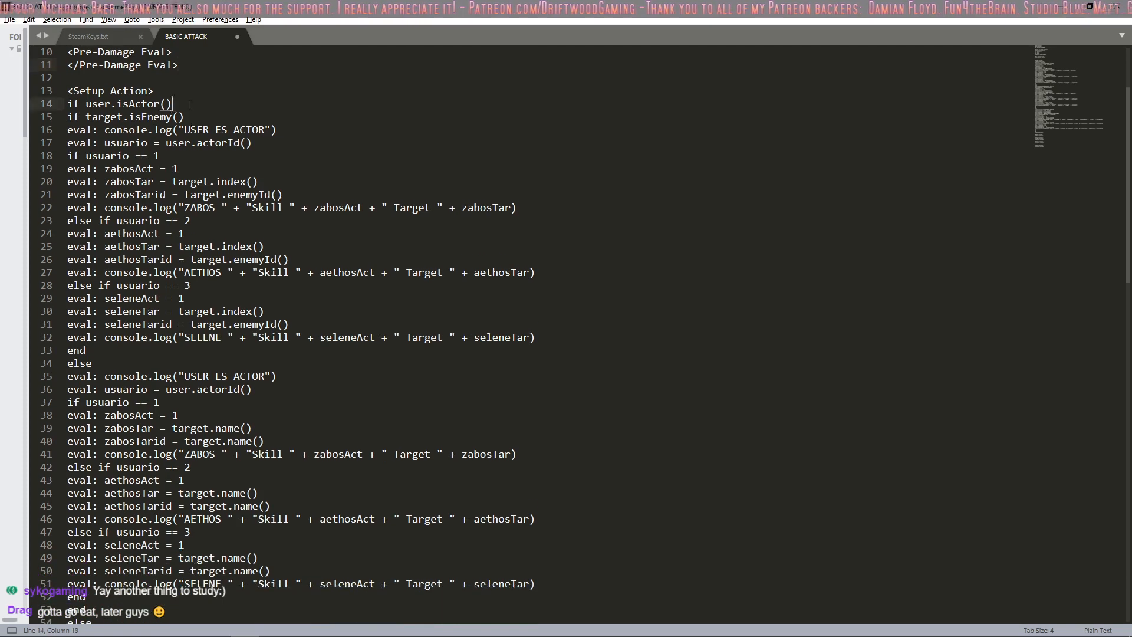
Step: Read the Setup Action code from the usuario == 1 branch through the enemy branches and the remaining action blocks
click(192, 91)
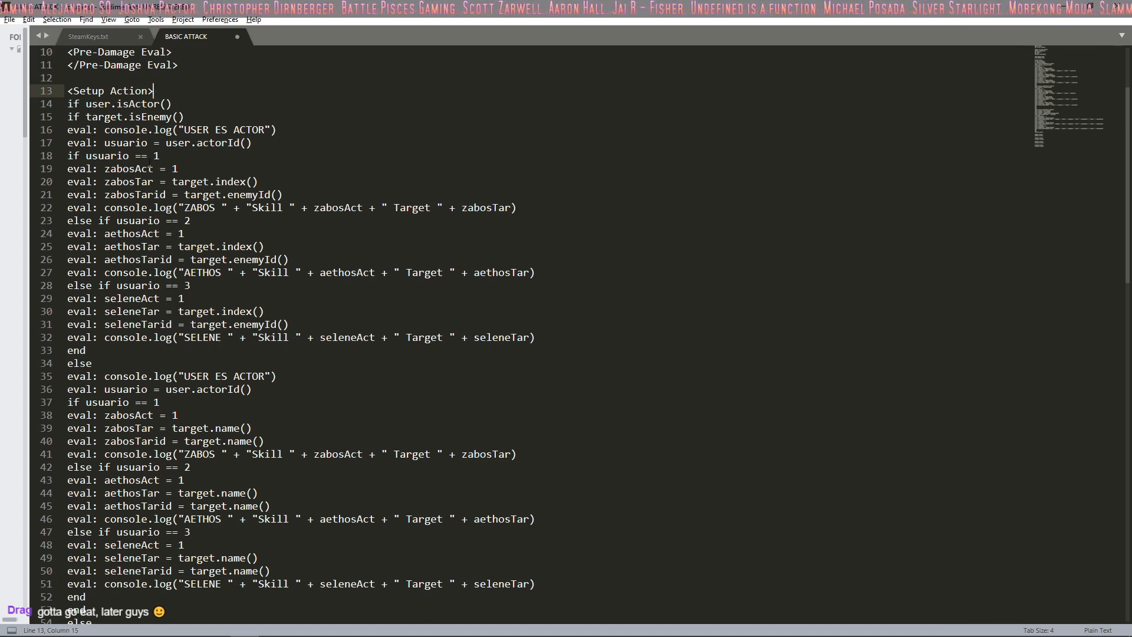
click(171, 155)
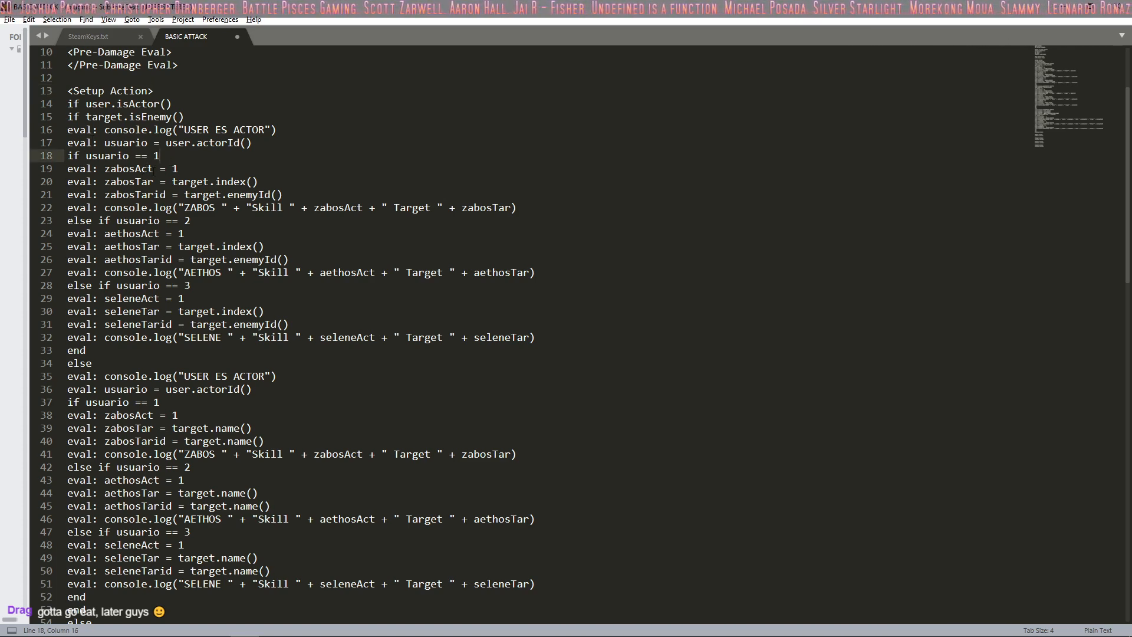
click(196, 169)
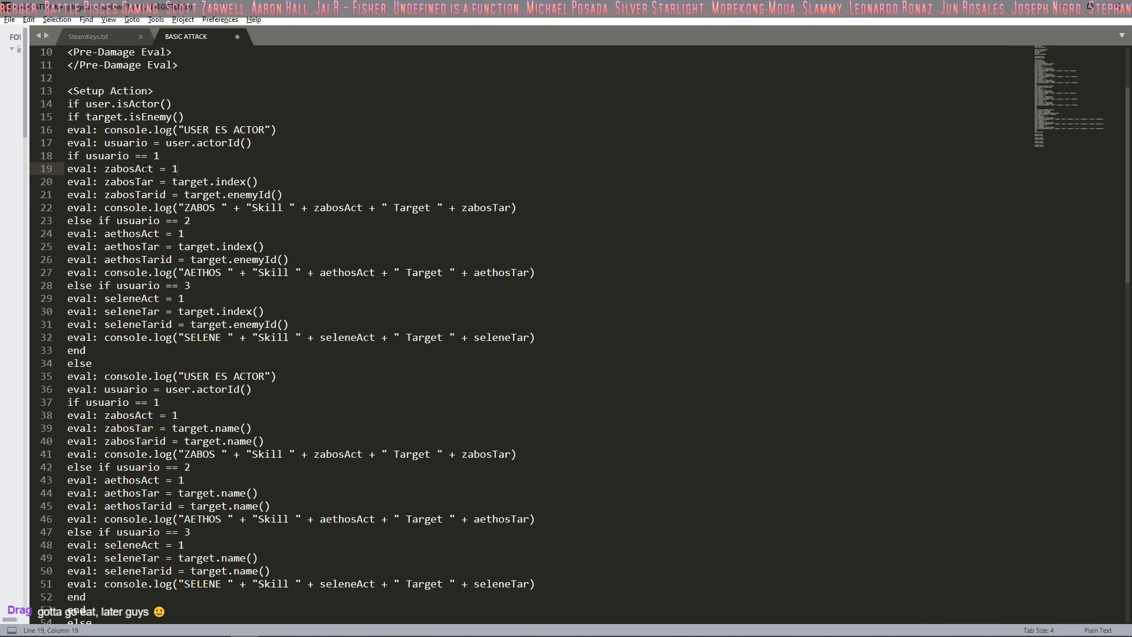
click(146, 170)
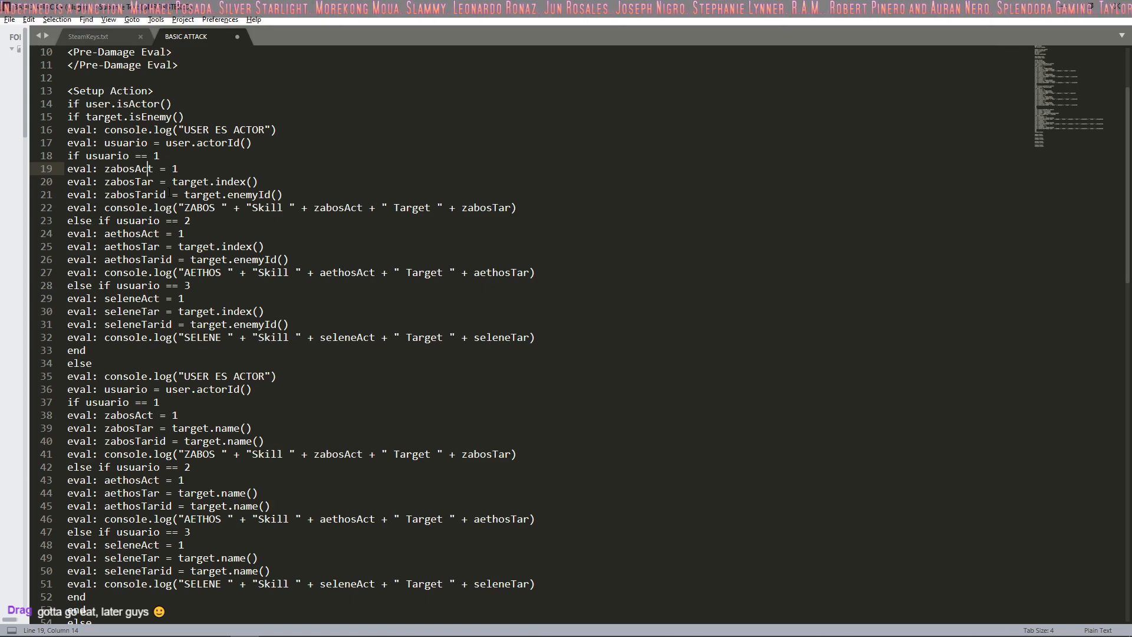
scroll(169, 192, down, 11)
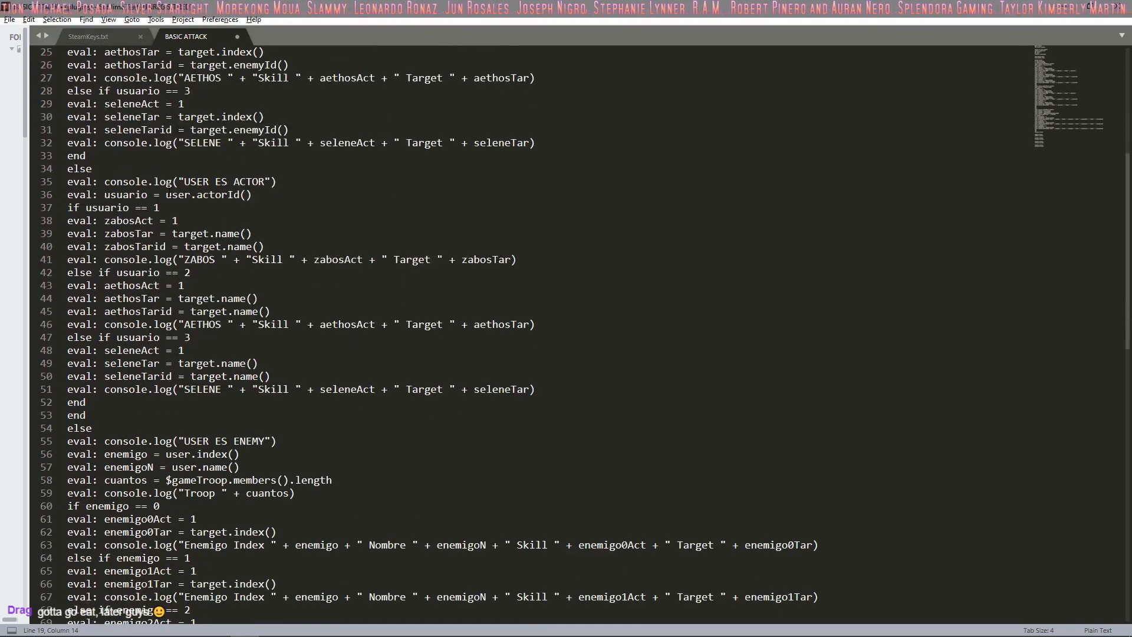
scroll(170, 192, down, 5)
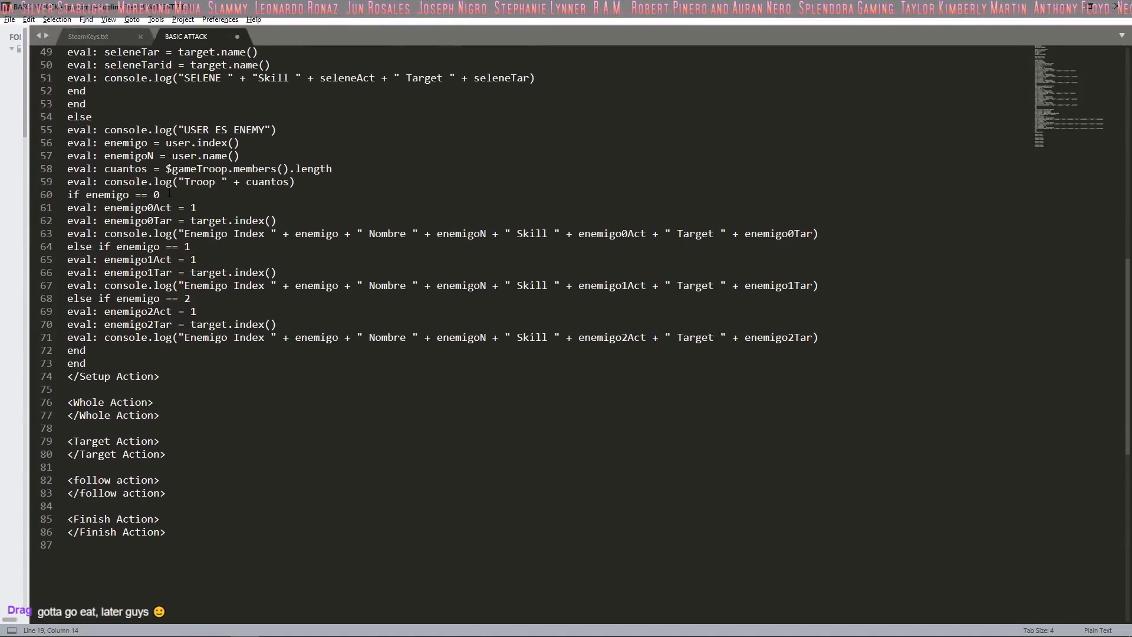
scroll(170, 191, up, 6)
scroll(170, 193, up, 9)
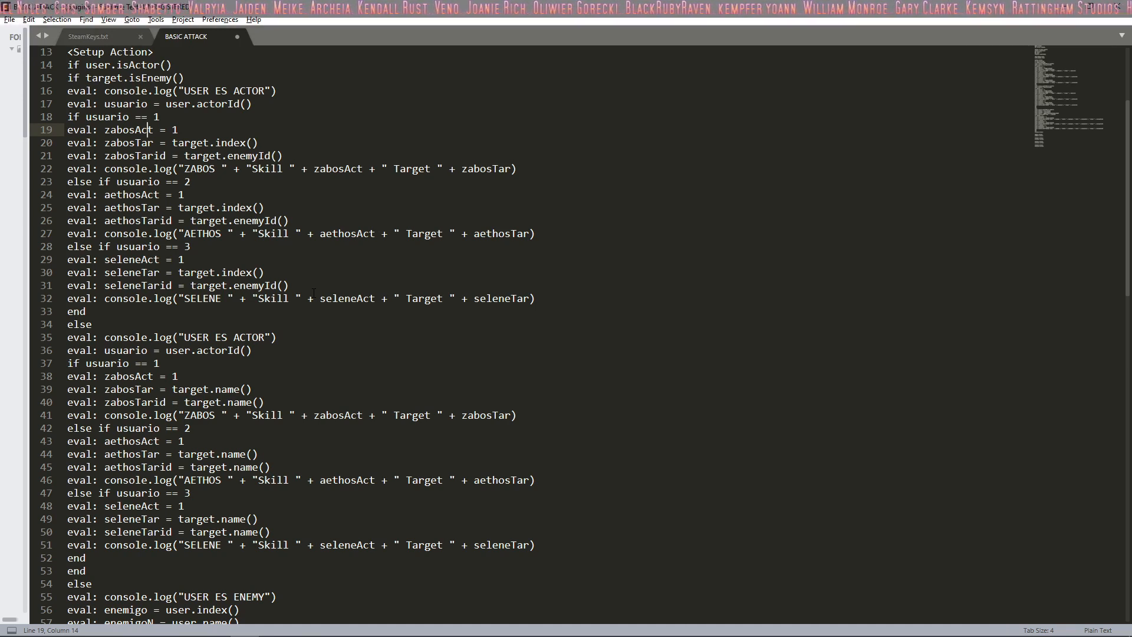
Step: Examine the eval: zabosAct = 1 line in the first usuario == 1 branch of the Setup Action block
scroll(313, 293, down, 1)
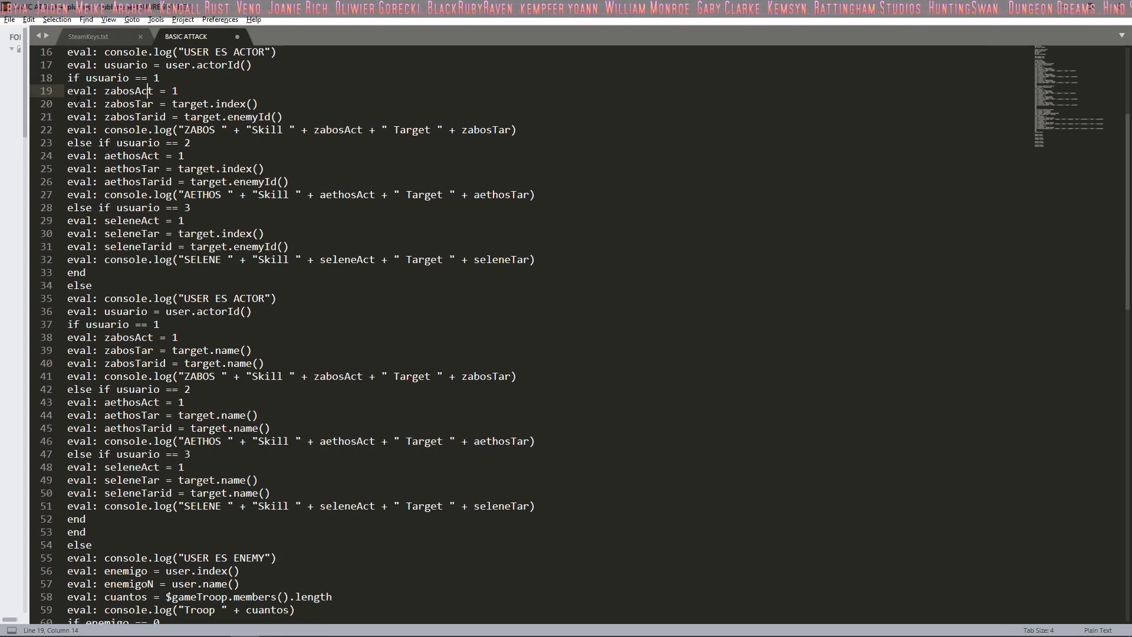
drag(110, 91, 181, 91)
click(184, 89)
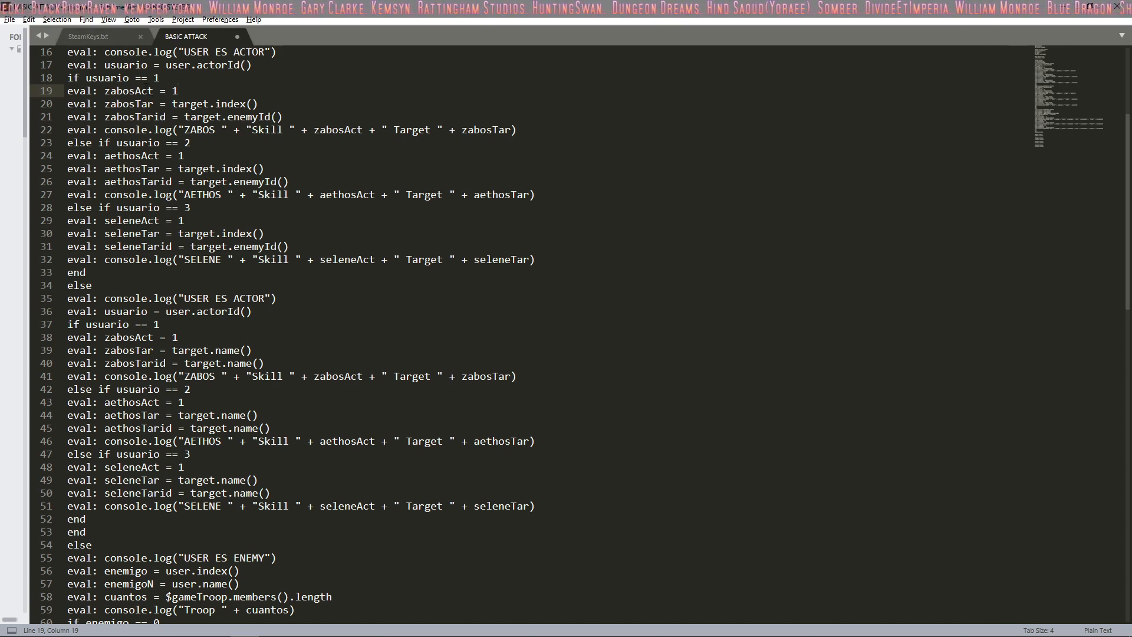
click(147, 91)
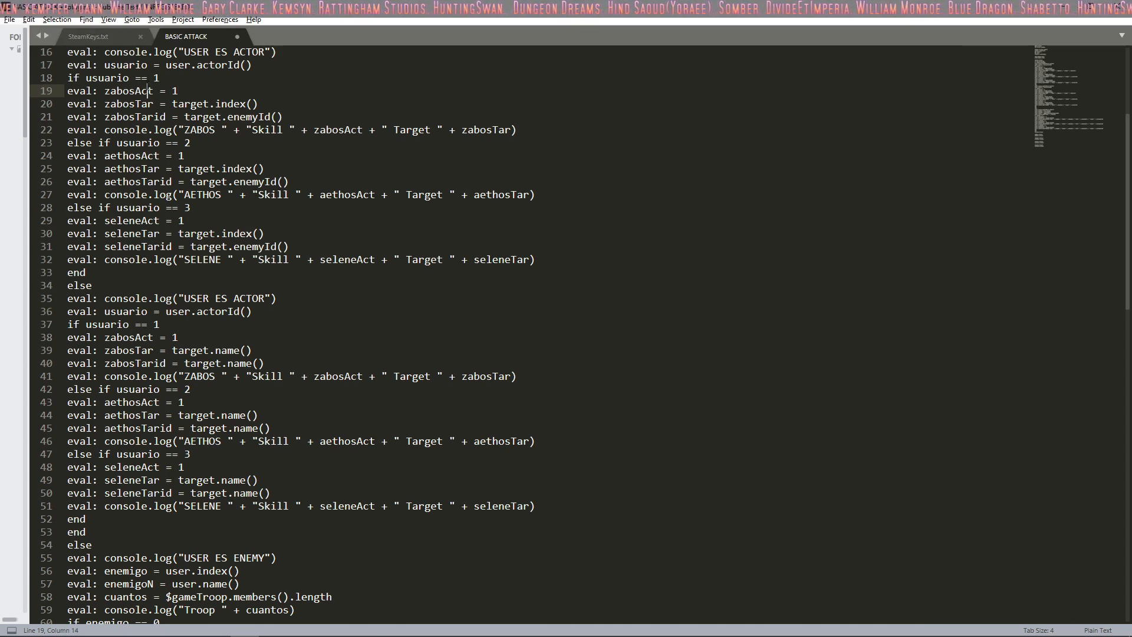
scroll(162, 84, up, 1)
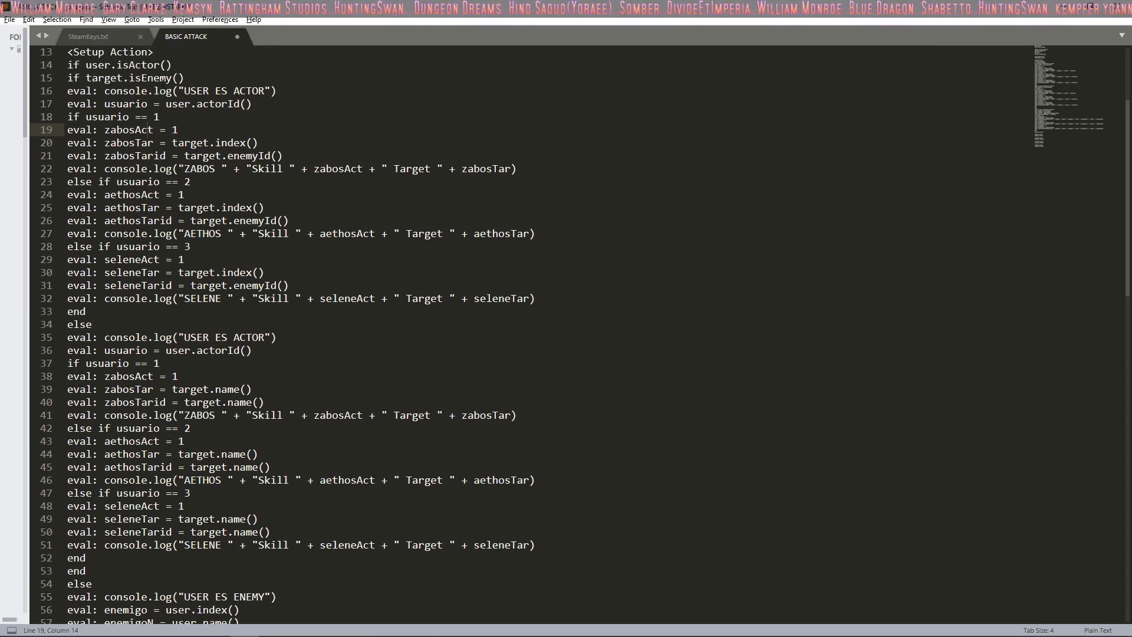
scroll(163, 84, up, 1)
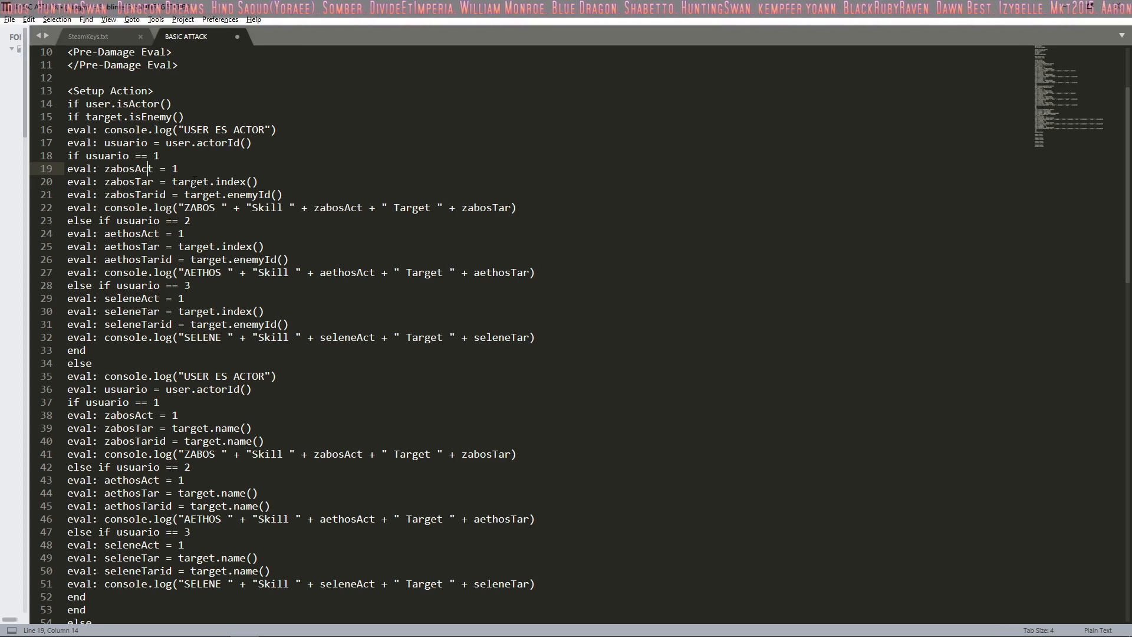
Step: Examine the zabosAct and zabosTar assignments in the first actor branch, highlighting its if usuario == 1 condition
drag(178, 169, 135, 182)
click(98, 169)
click(185, 165)
drag(221, 181, 228, 181)
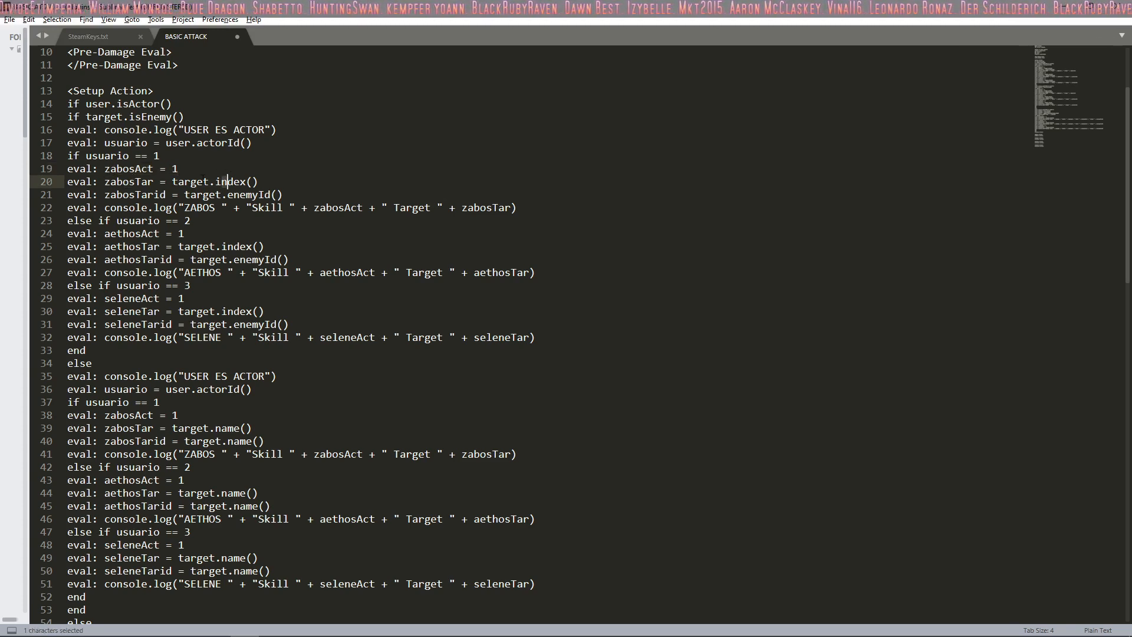
click(130, 158)
click(148, 169)
click(116, 169)
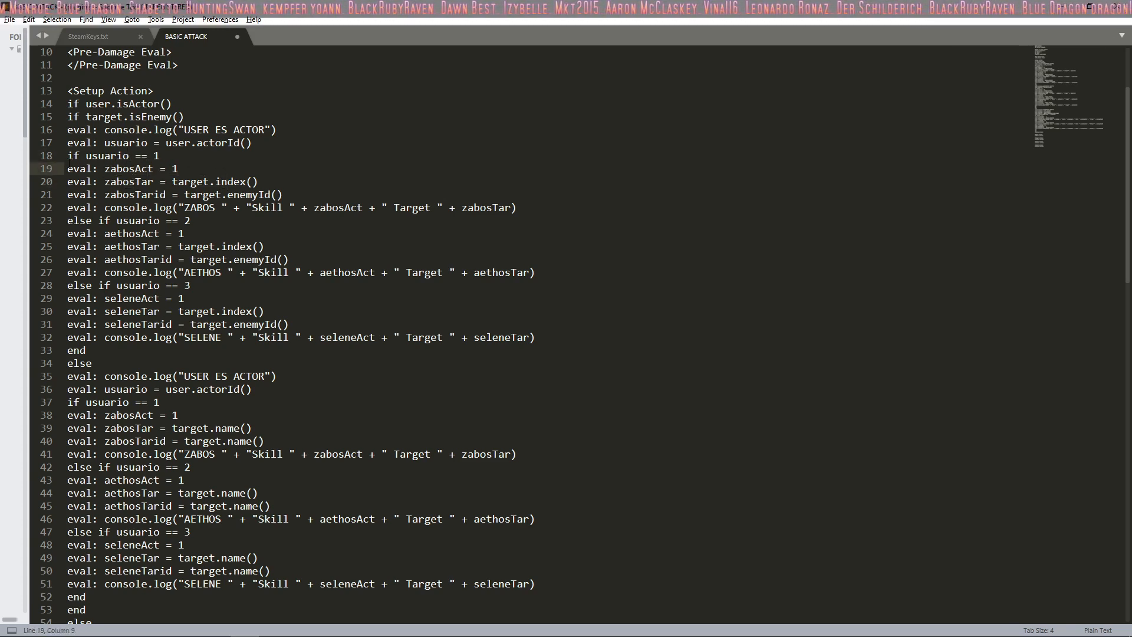
drag(59, 170, 31, 177)
drag(159, 155, 63, 156)
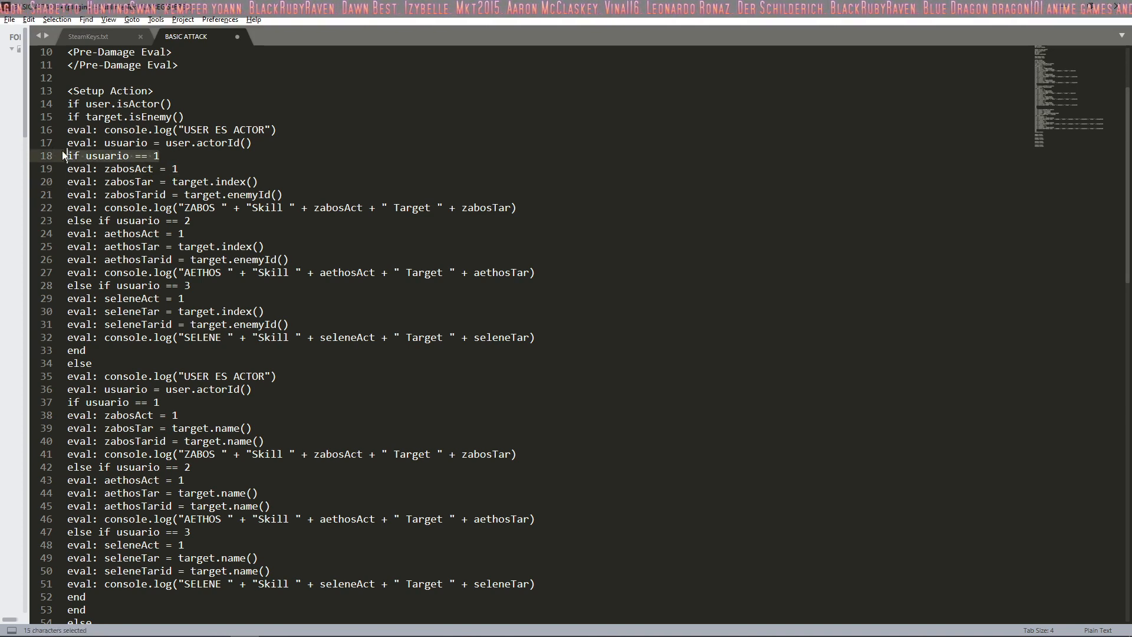
click(176, 161)
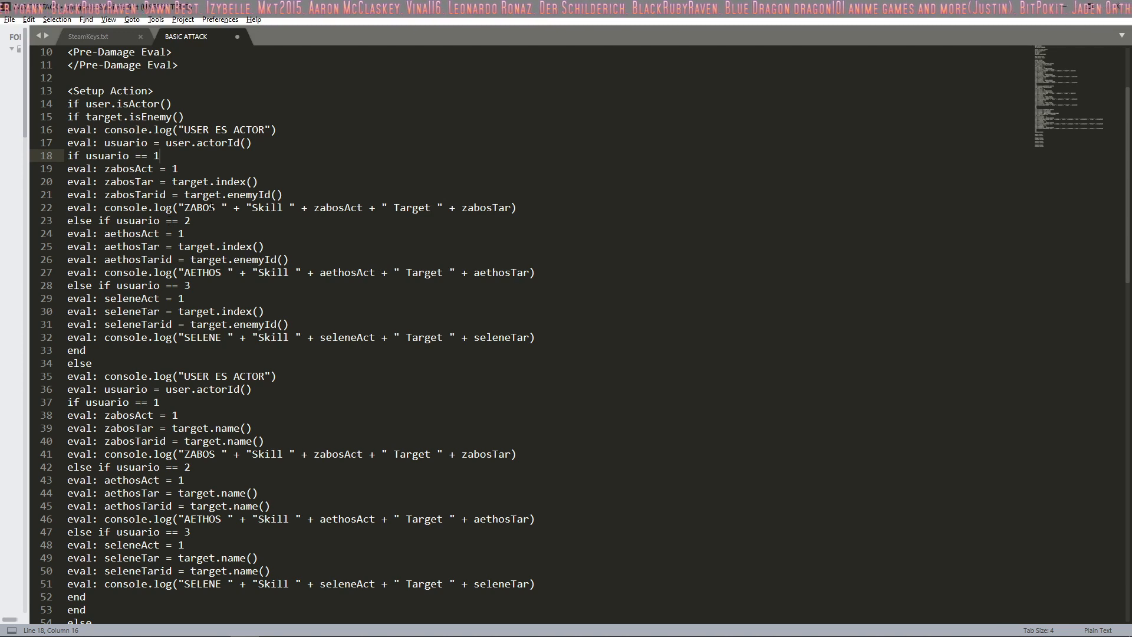
Step: Highlight the arguments of the first ZABOS console.log line and check the start of the usuario == 2 branch below it
drag(179, 208, 513, 210)
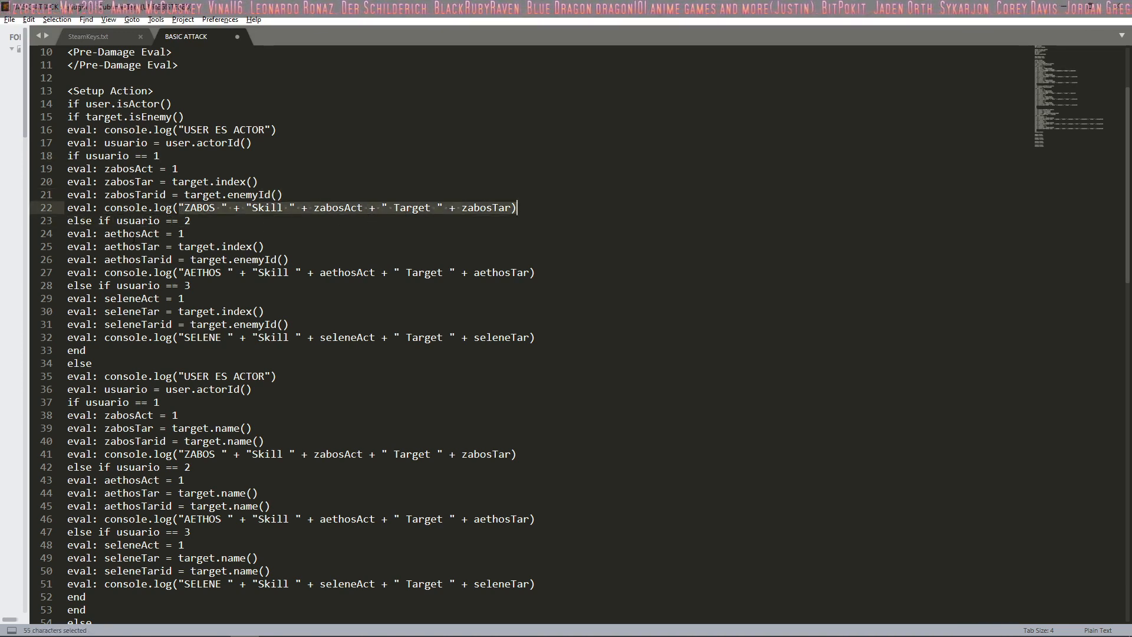
click(165, 214)
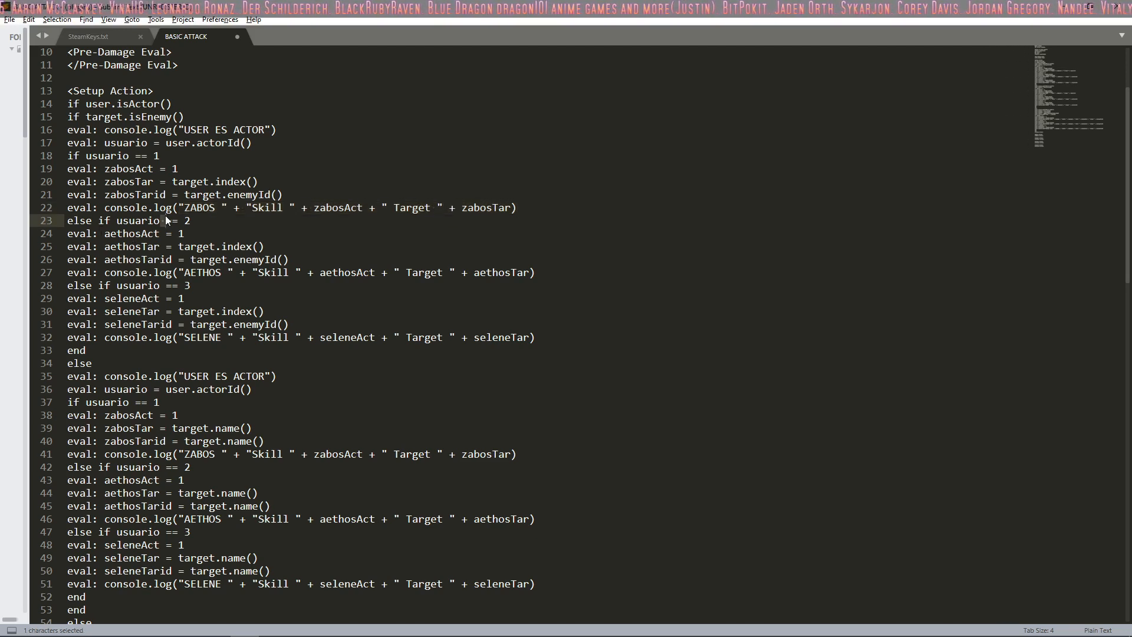
click(129, 233)
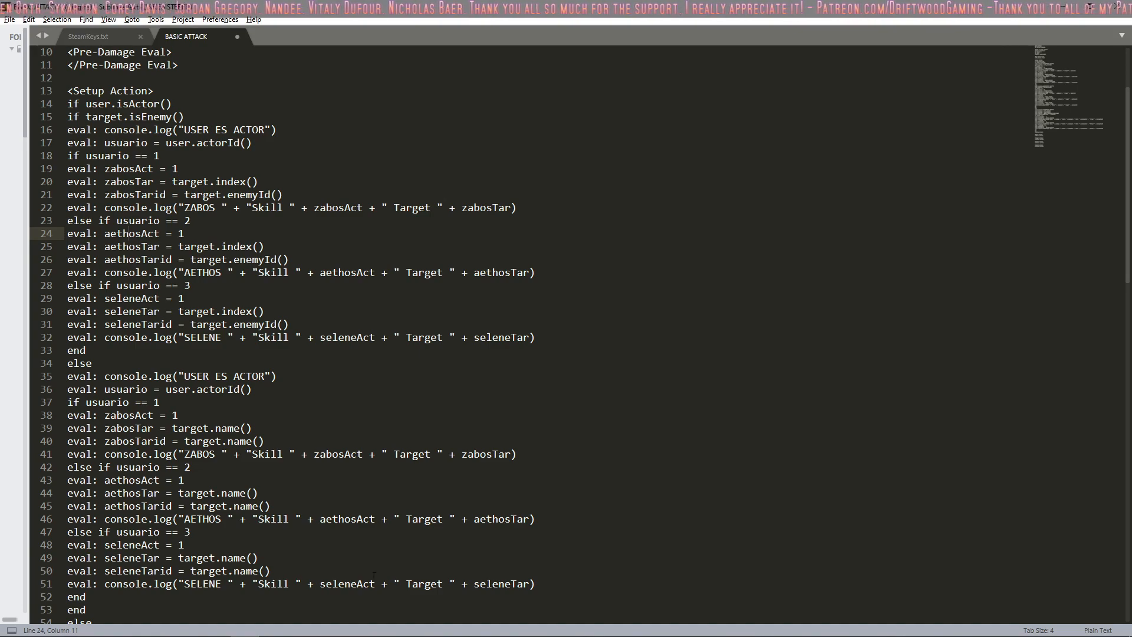
Step: Switch to the RPG Maker MV database and view the Slime*2 troop and the Healer, Brawler, Buffer and Debuffer enemies
click(735, 629)
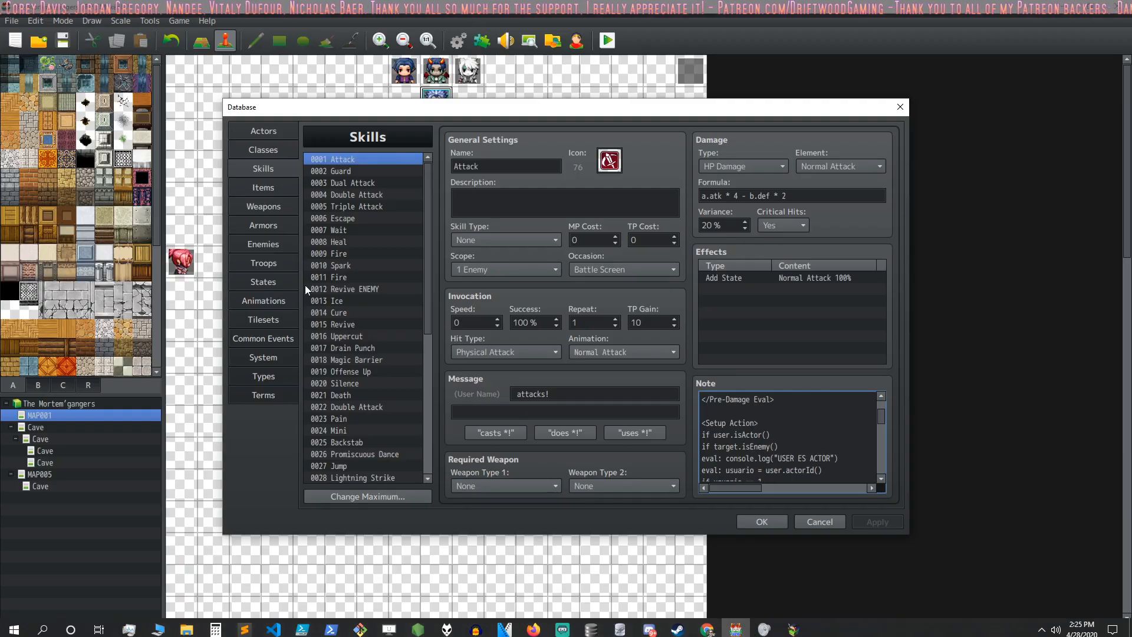
click(274, 264)
click(365, 173)
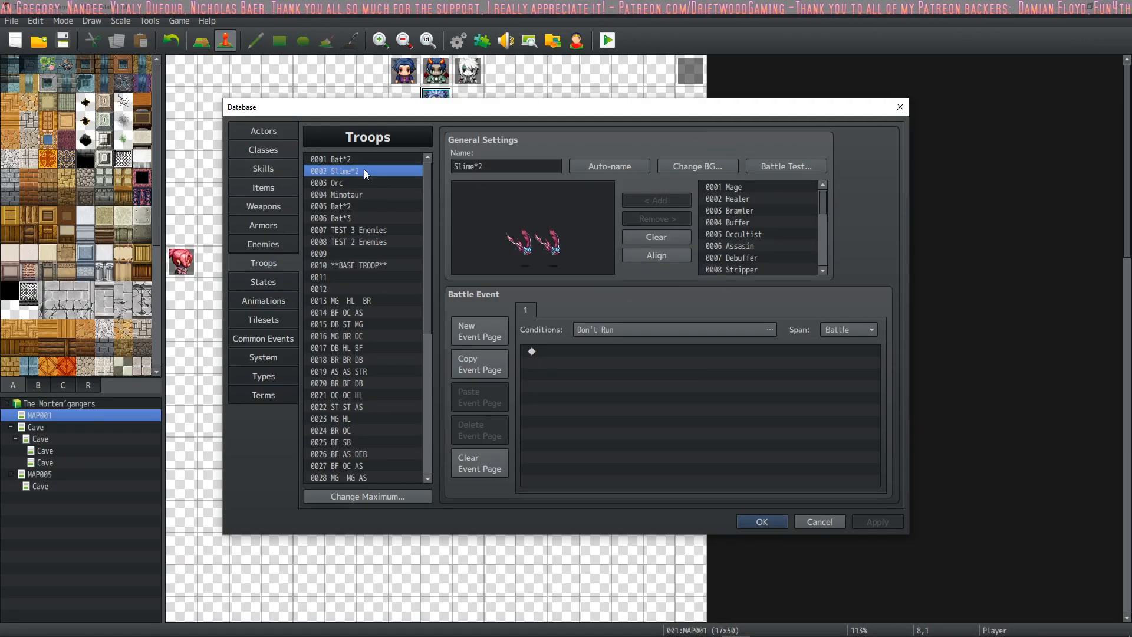
click(289, 243)
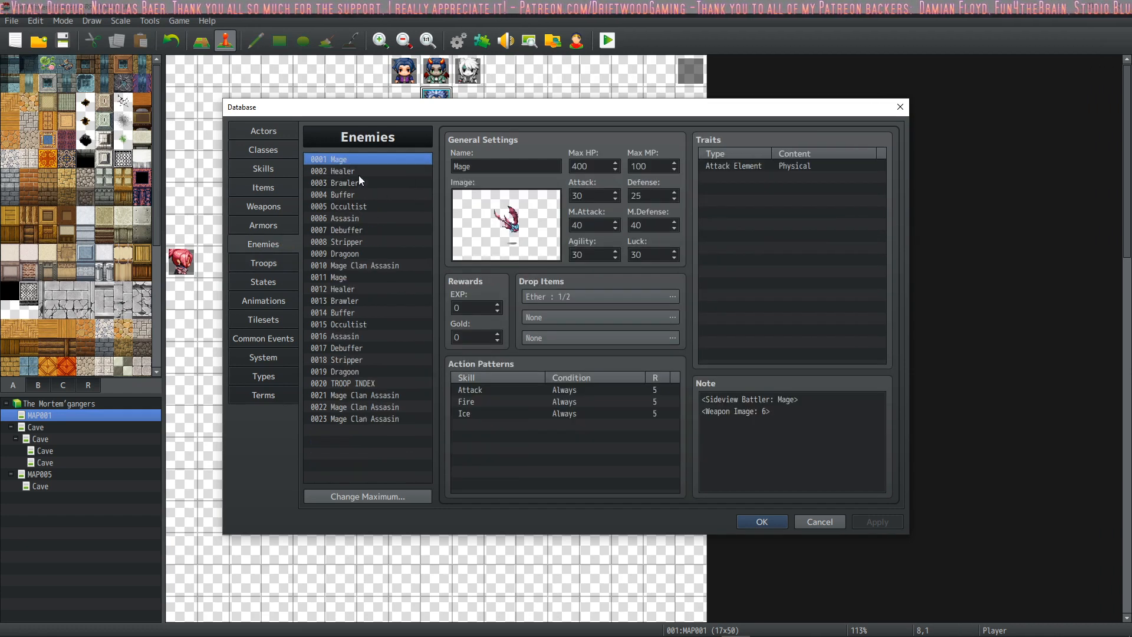
click(358, 173)
click(355, 183)
click(355, 196)
click(354, 230)
Step: Look through the troops from Orc past Bat*3 and TEST 2 Enemies to the empty entry 0009
click(274, 265)
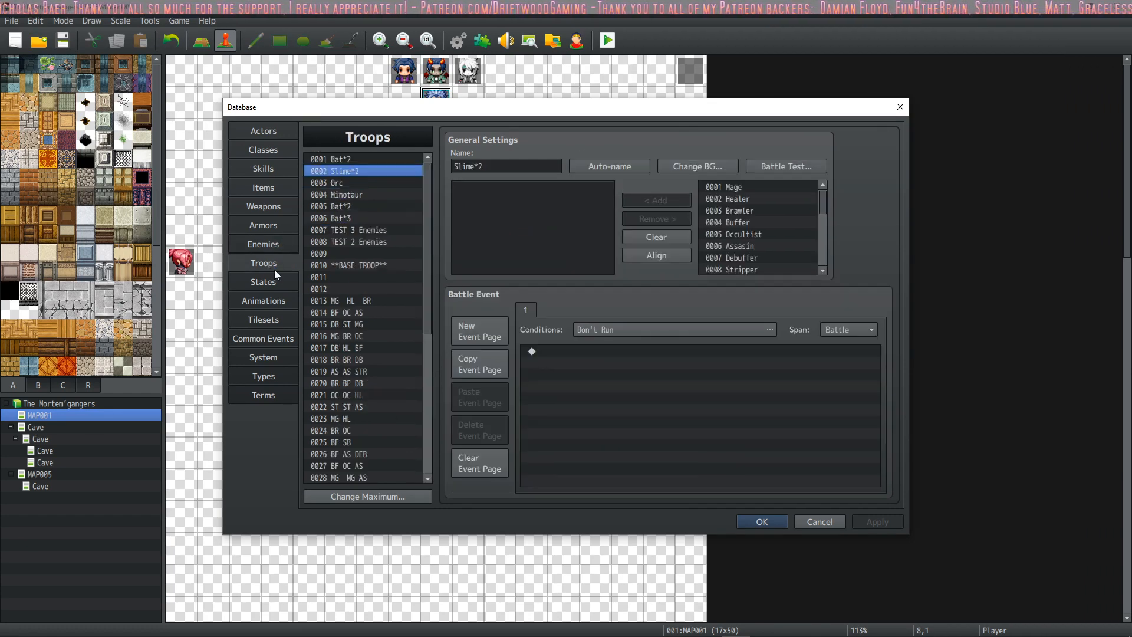
click(347, 183)
click(348, 206)
click(349, 218)
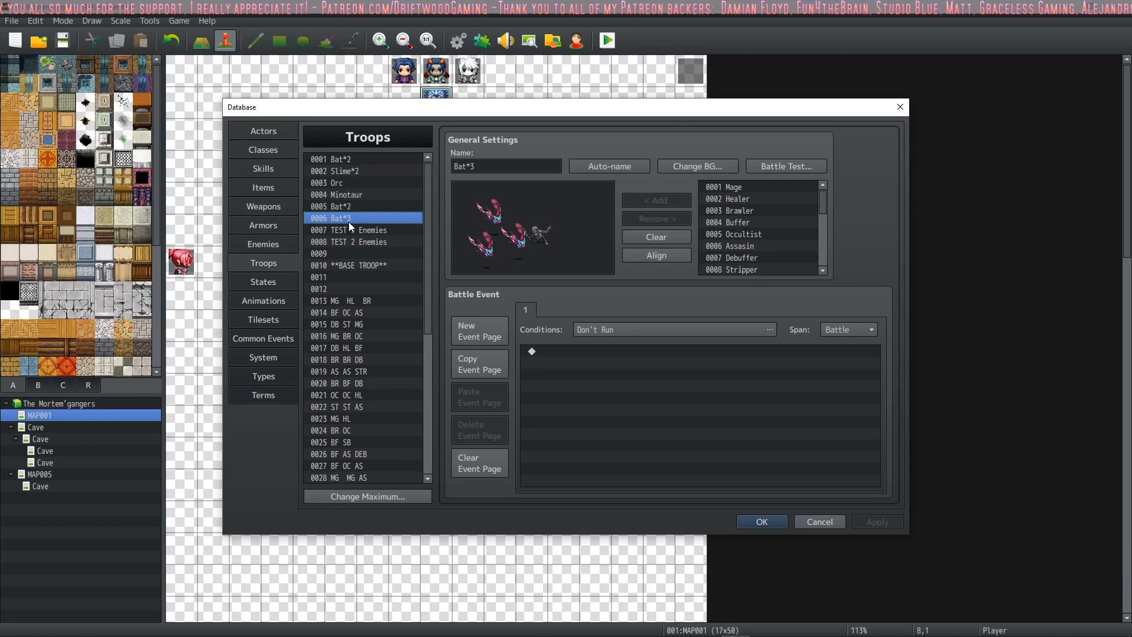
click(351, 242)
click(347, 252)
Step: Compare the **BASE TROOP** entry with the MG HL BR and BF OC AS troops, finishing on **BASE TROOP**
click(348, 266)
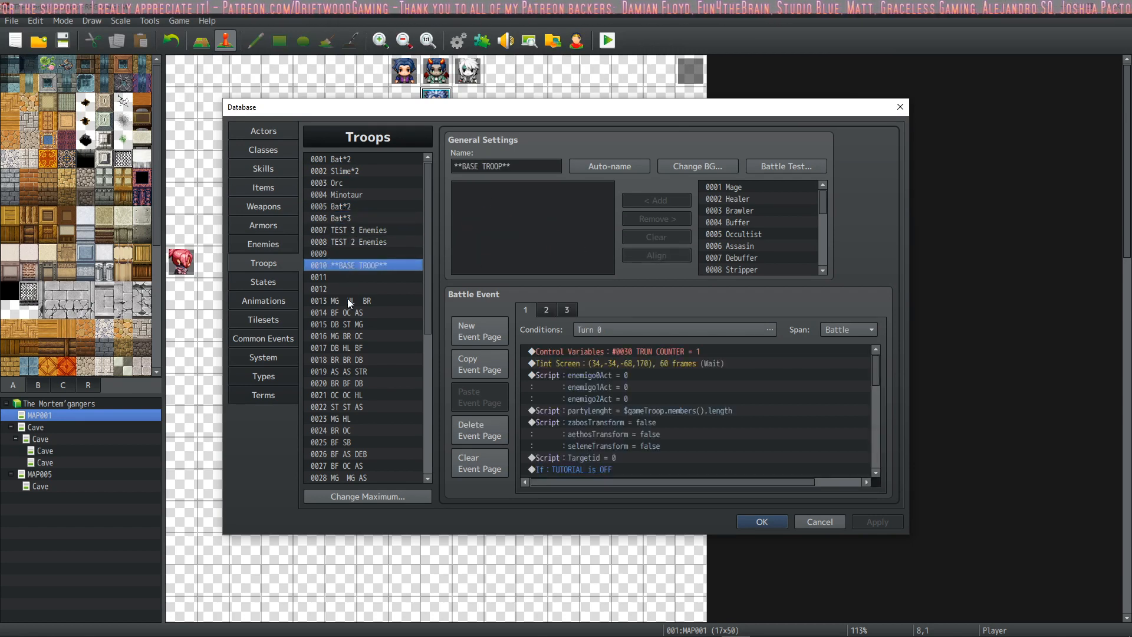
click(347, 317)
click(355, 269)
click(356, 298)
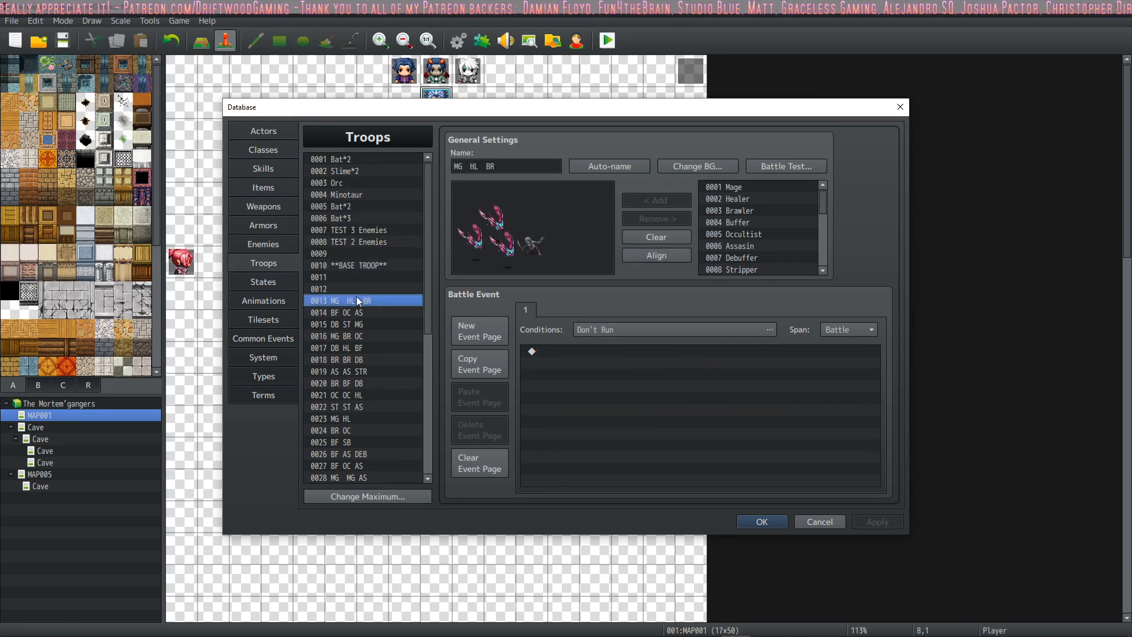
click(355, 316)
click(355, 267)
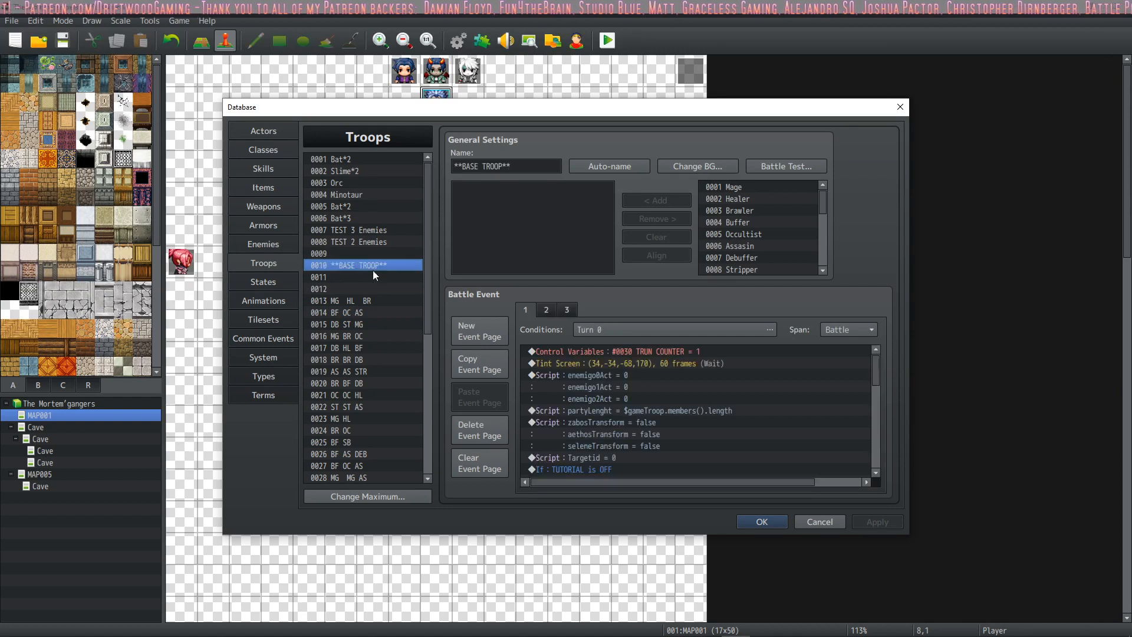
Step: Read the Turn 0 battle event commands on page 1 of **BASE TROOP**, from the variable scripts through the tutorial text
scroll(777, 438, down, 3)
scroll(775, 434, up, 3)
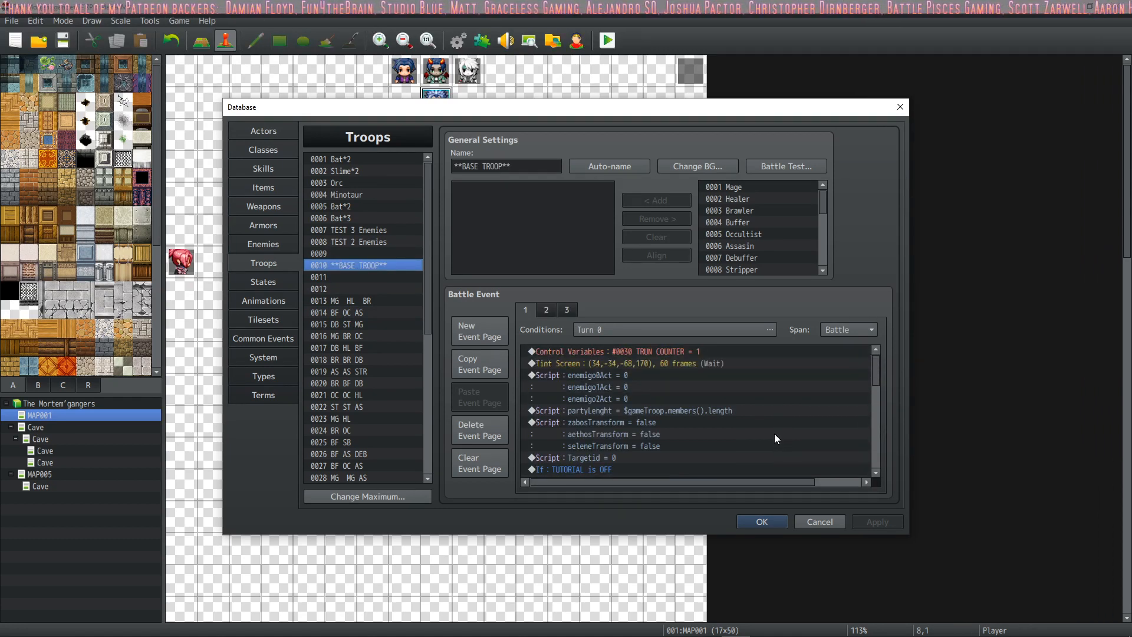
scroll(773, 434, down, 5)
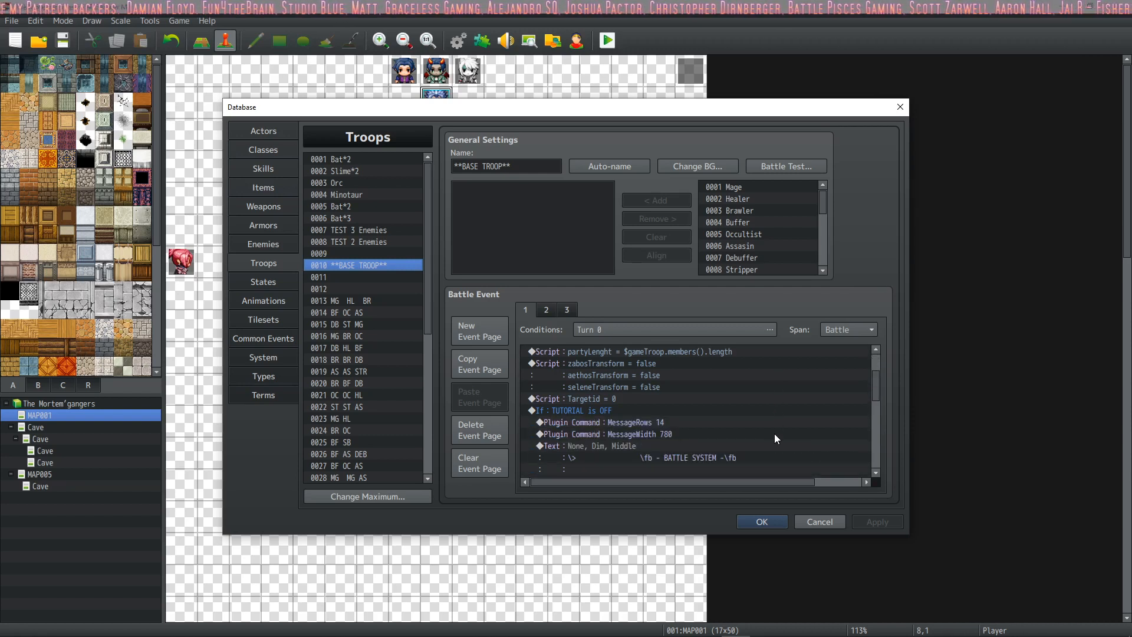
scroll(773, 433, down, 2)
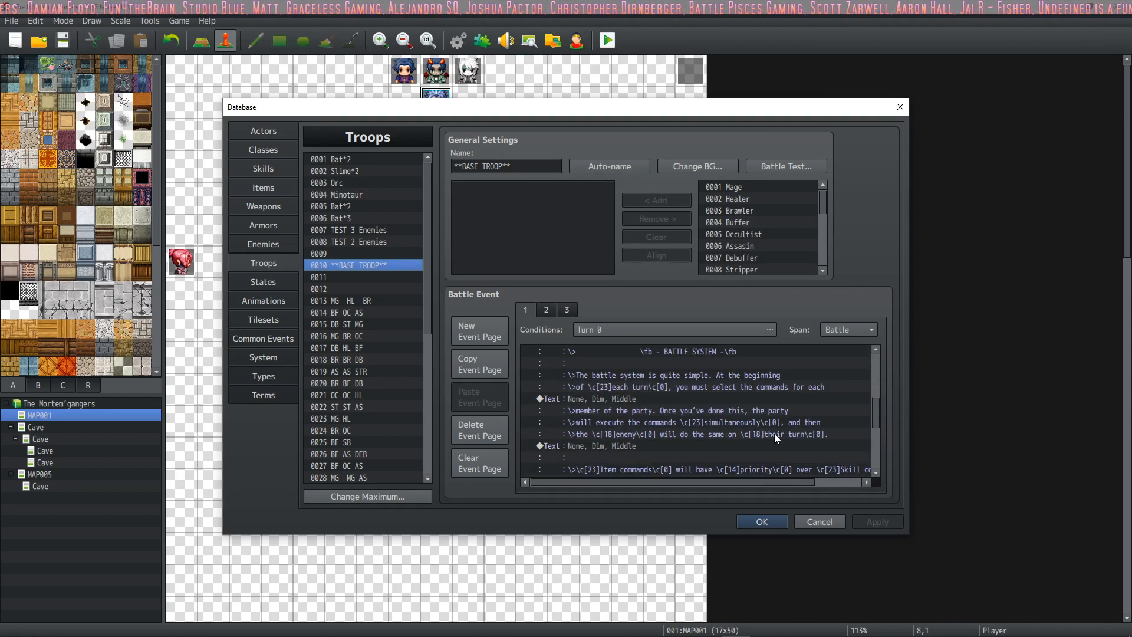
scroll(710, 402, up, 4)
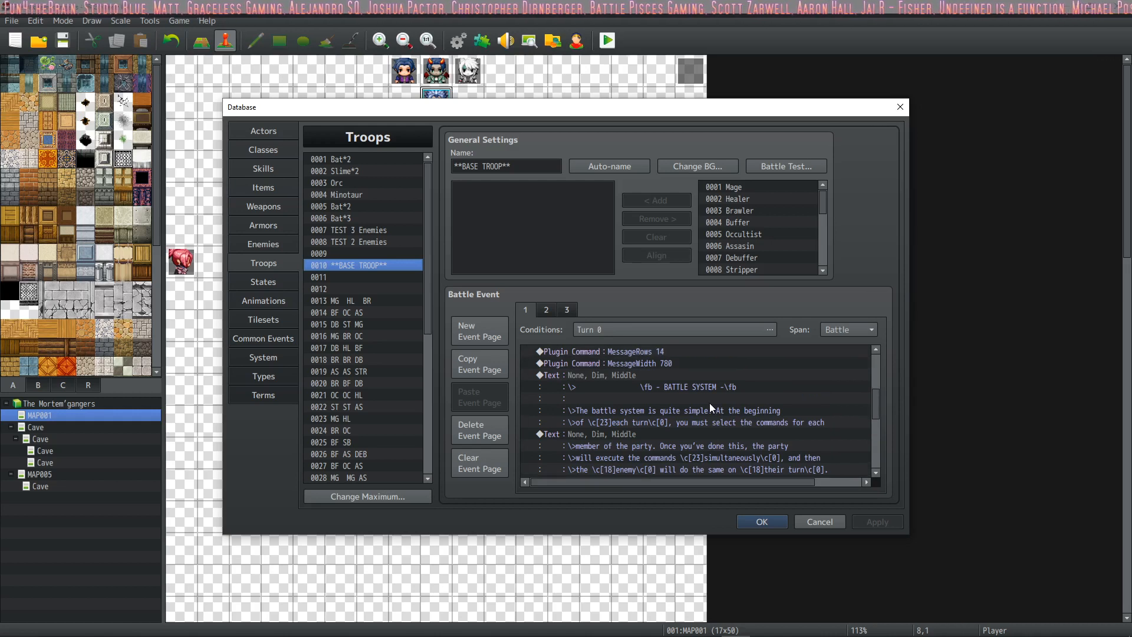
scroll(687, 387, down, 10)
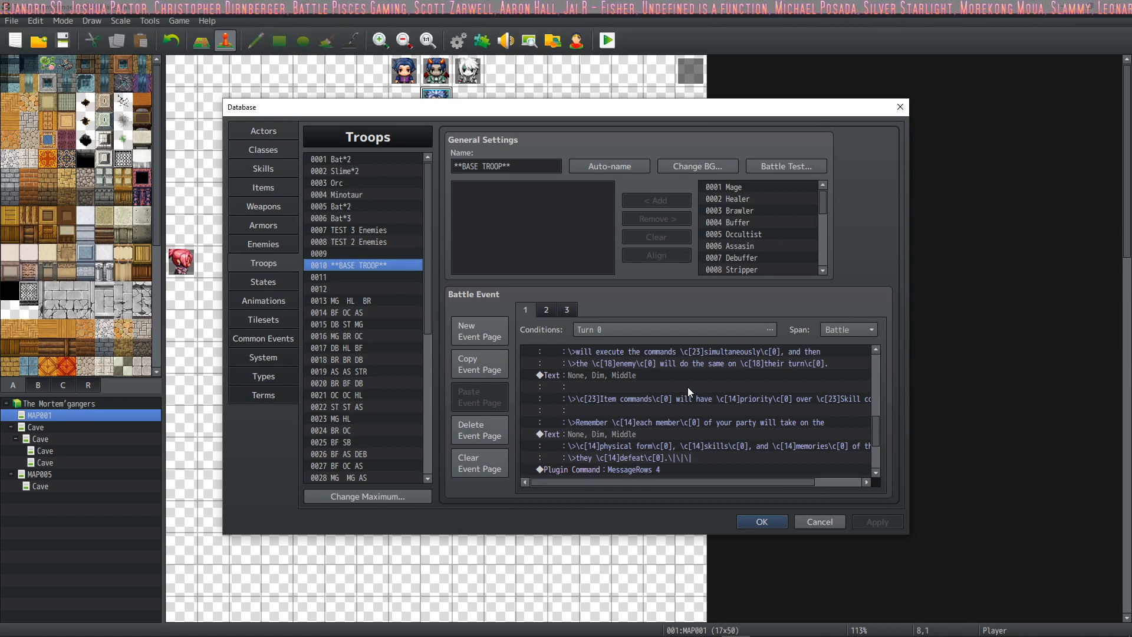
scroll(688, 386, down, 5)
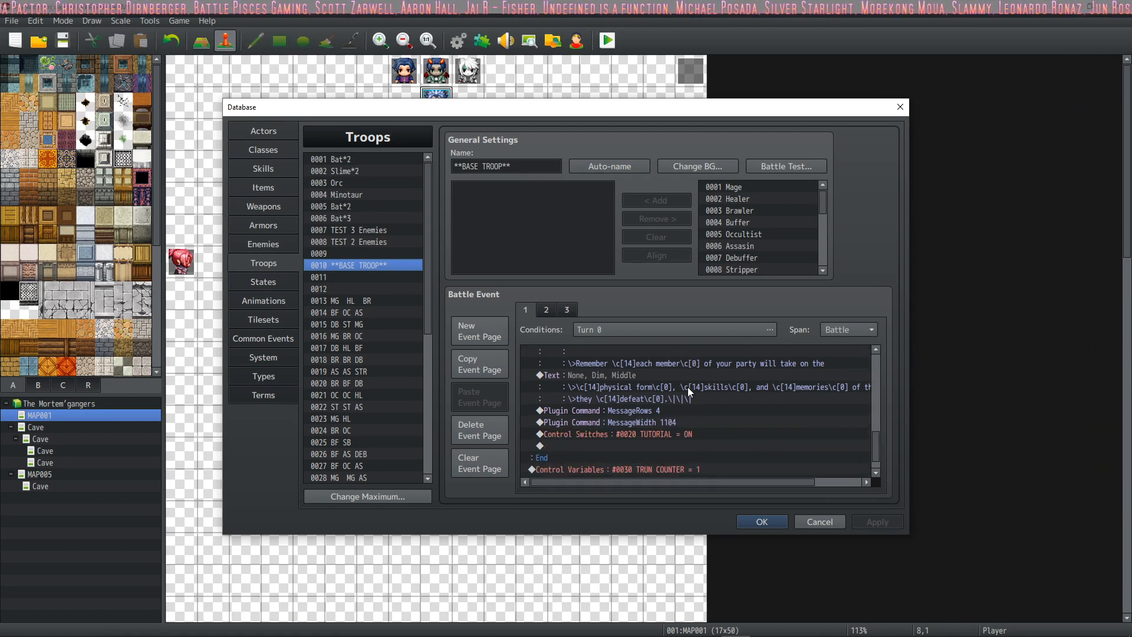
scroll(687, 387, down, 2)
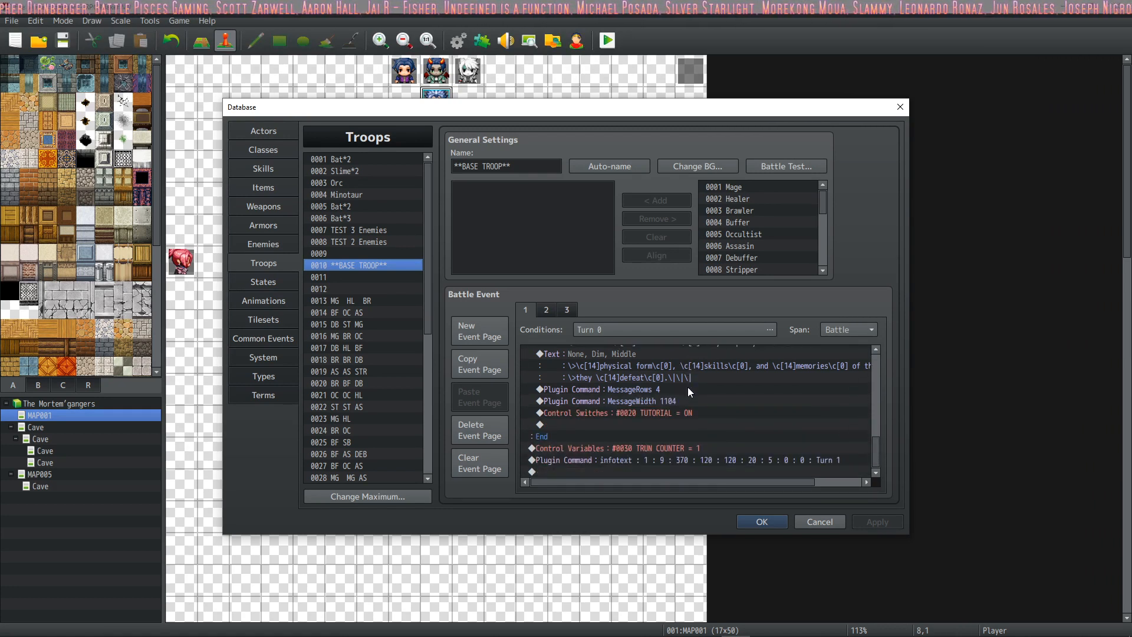
scroll(688, 387, up, 2)
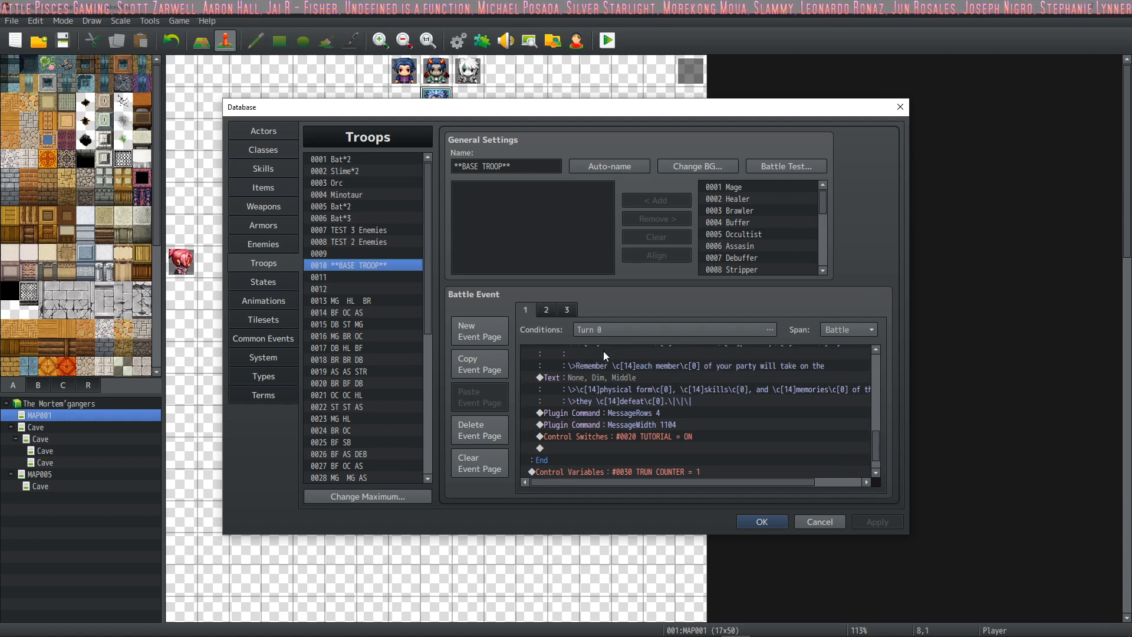
scroll(635, 395, up, 3)
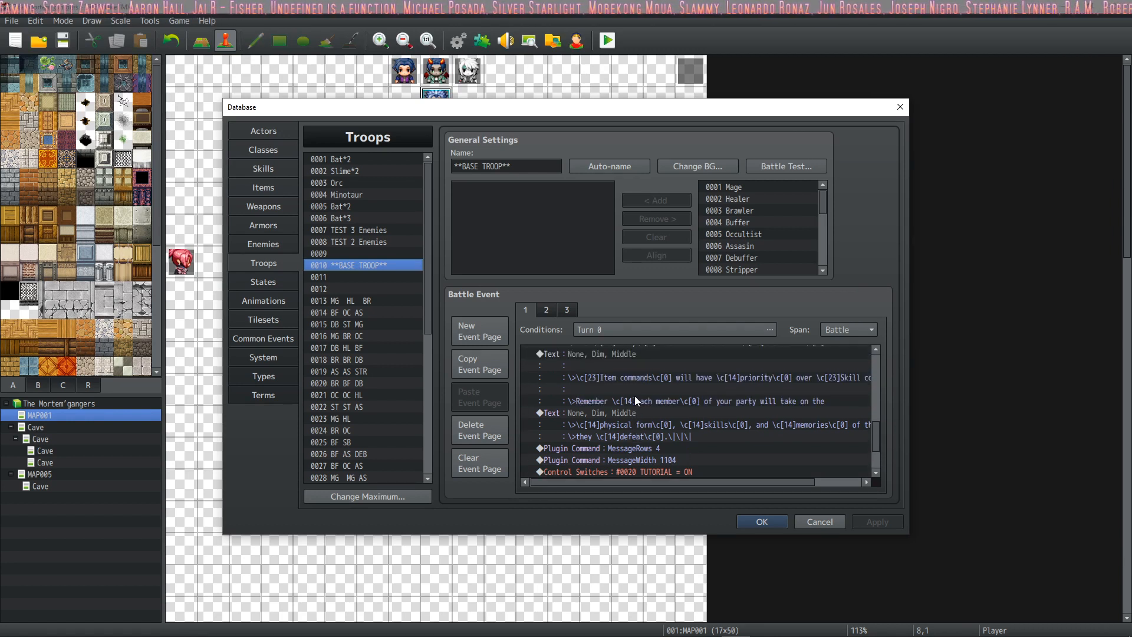
Step: Compare battle event pages 1 and 2 of **BASE TROOP**, rereading page 1's tutorial commands and finishing on page 2's actor script
click(549, 308)
scroll(669, 397, down, 1)
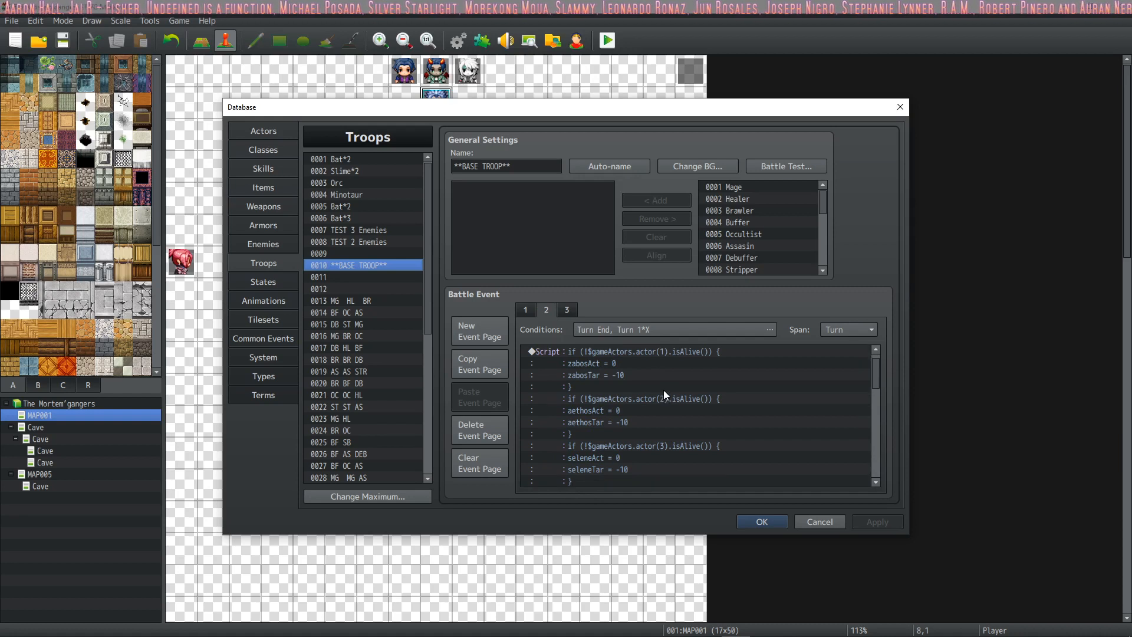
click(518, 310)
scroll(610, 362, down, 5)
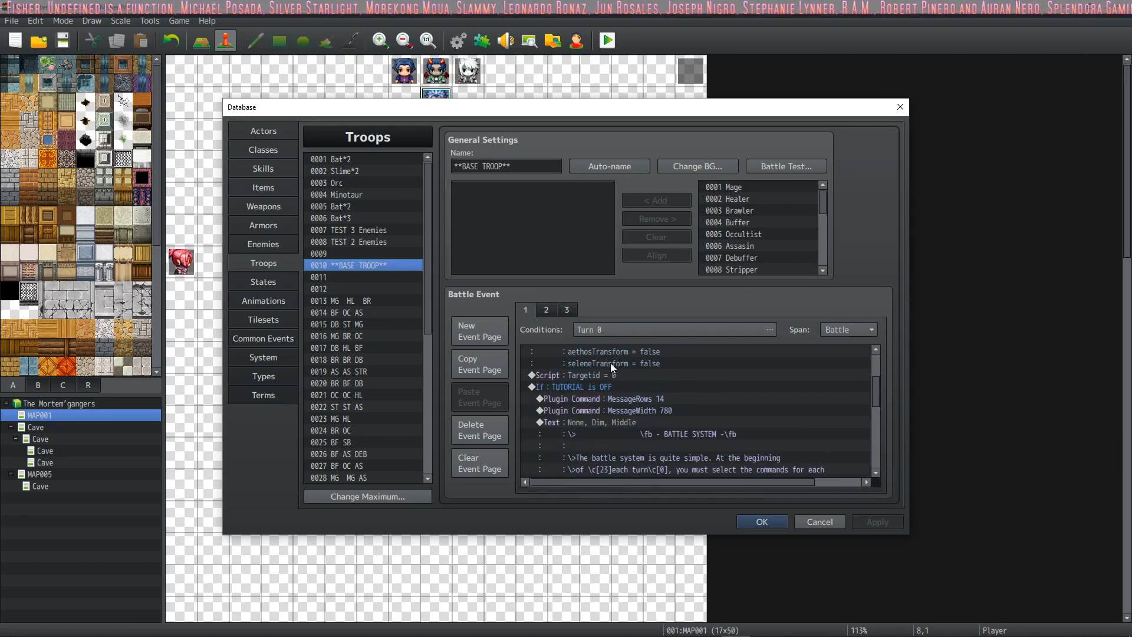
scroll(610, 362, down, 7)
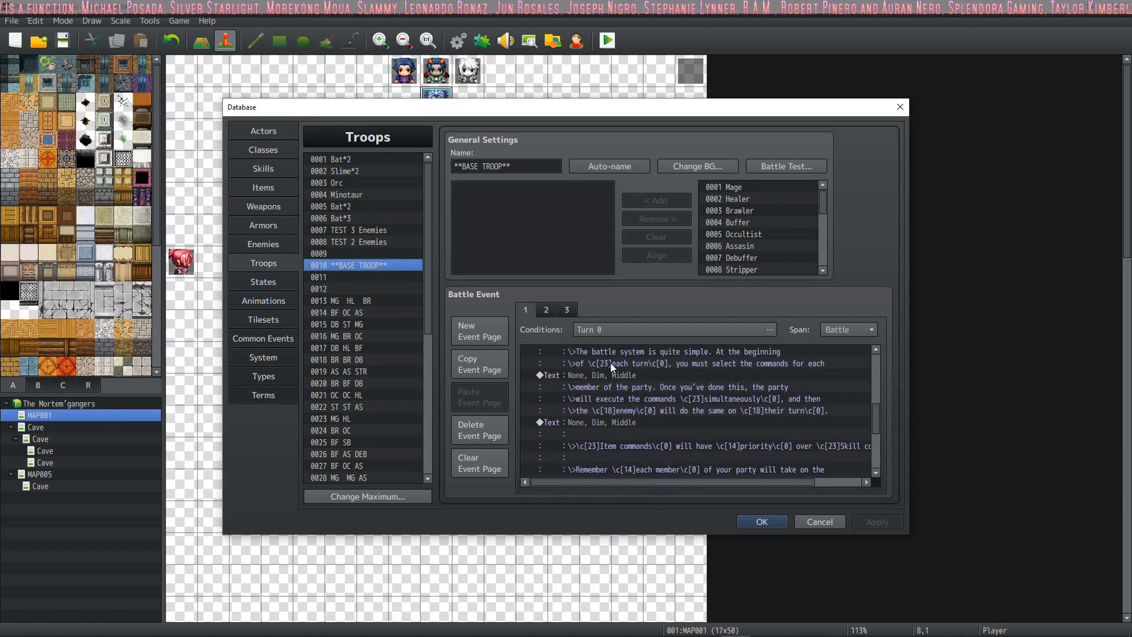
scroll(611, 362, down, 7)
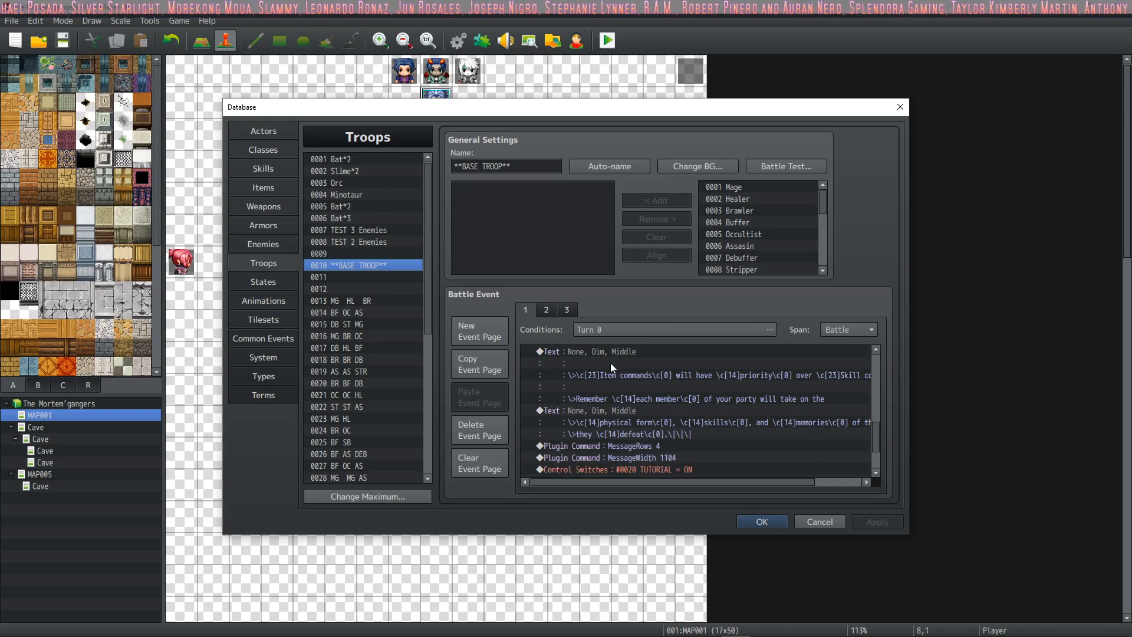
scroll(610, 363, down, 1)
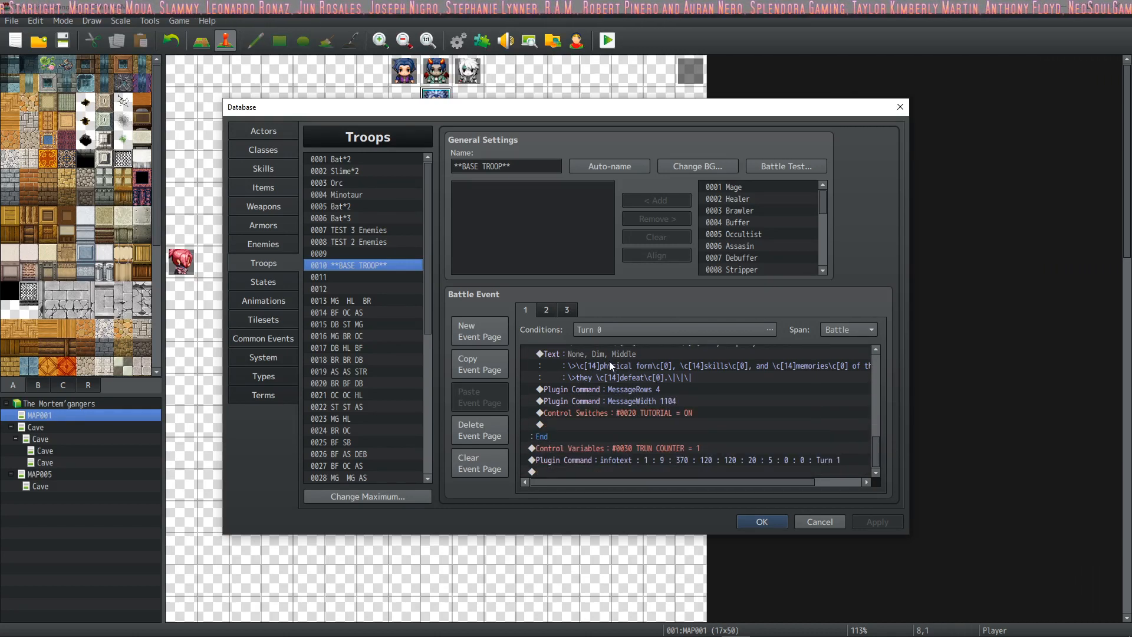
click(547, 308)
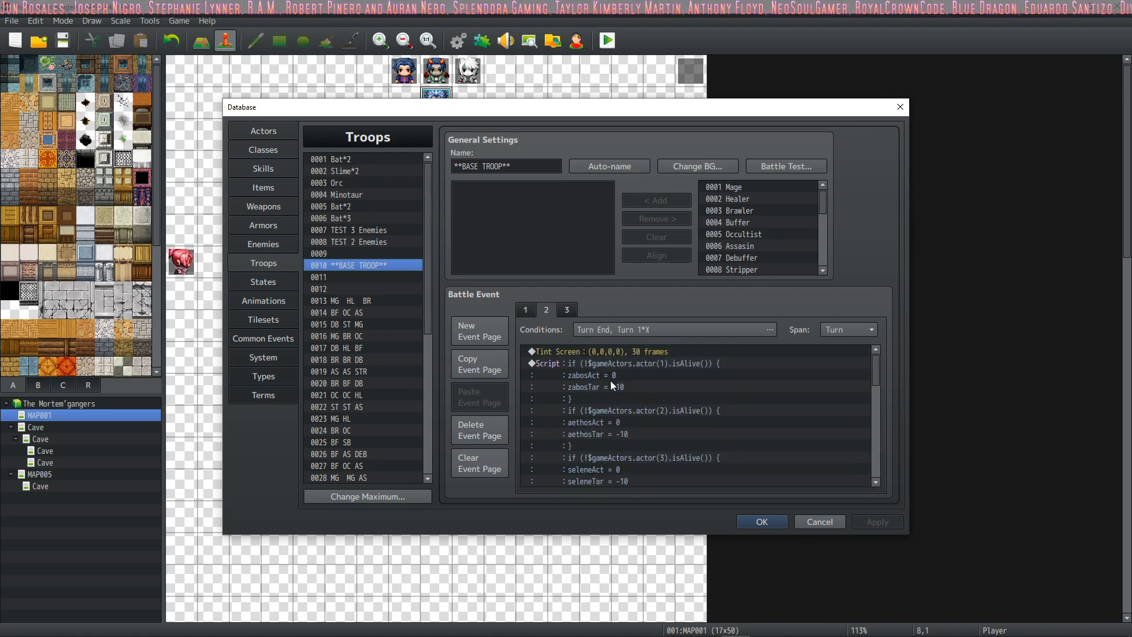
Step: Examine the page 2 script that resets the Act and Tar variables of actors 1 to 3, opening its full code
scroll(610, 378, down, 3)
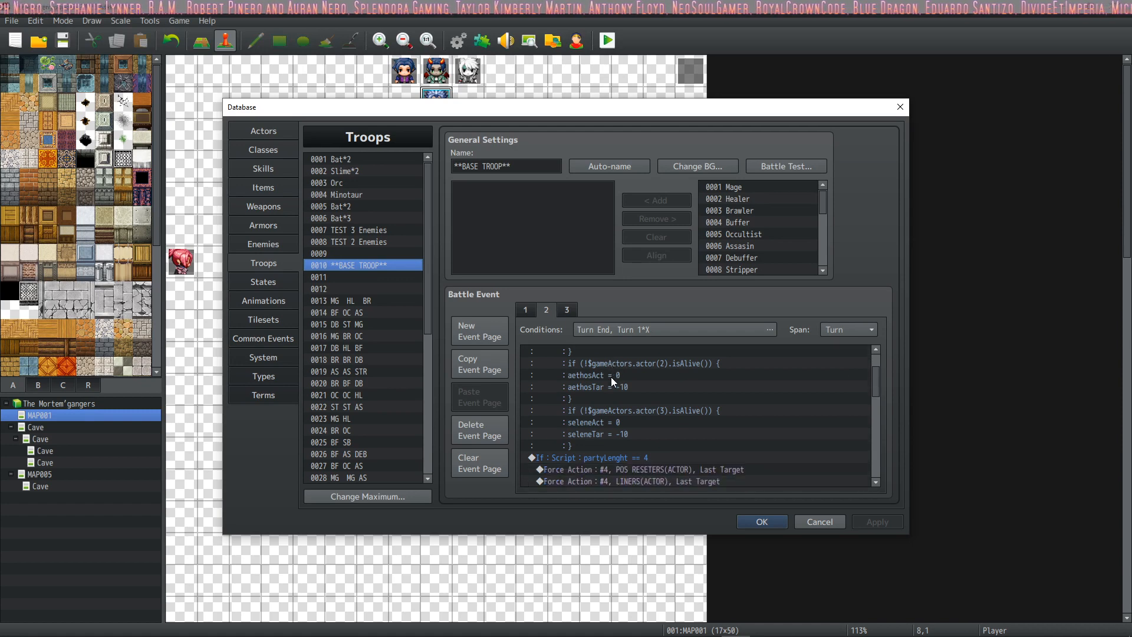
scroll(611, 377, down, 1)
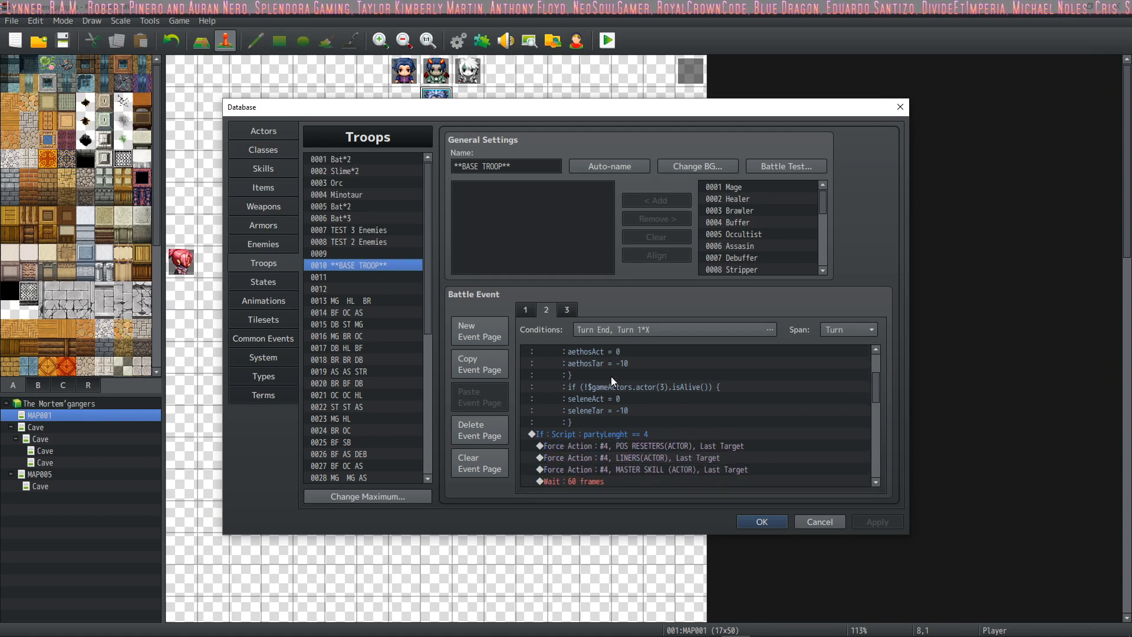
scroll(611, 376, up, 5)
click(612, 355)
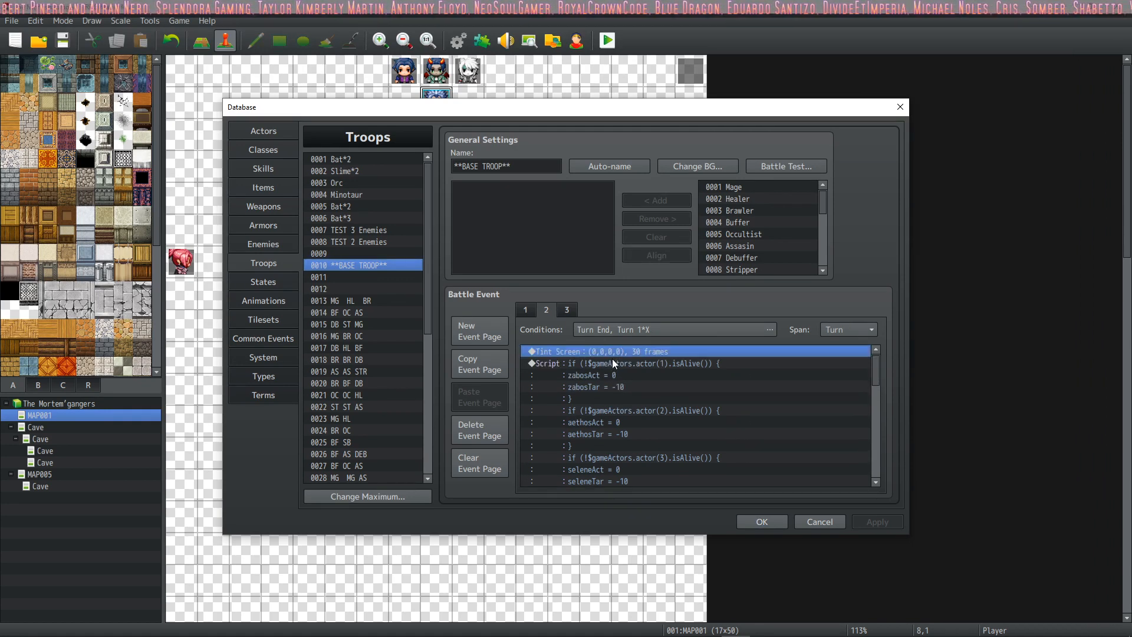
double_click(612, 359)
click(831, 522)
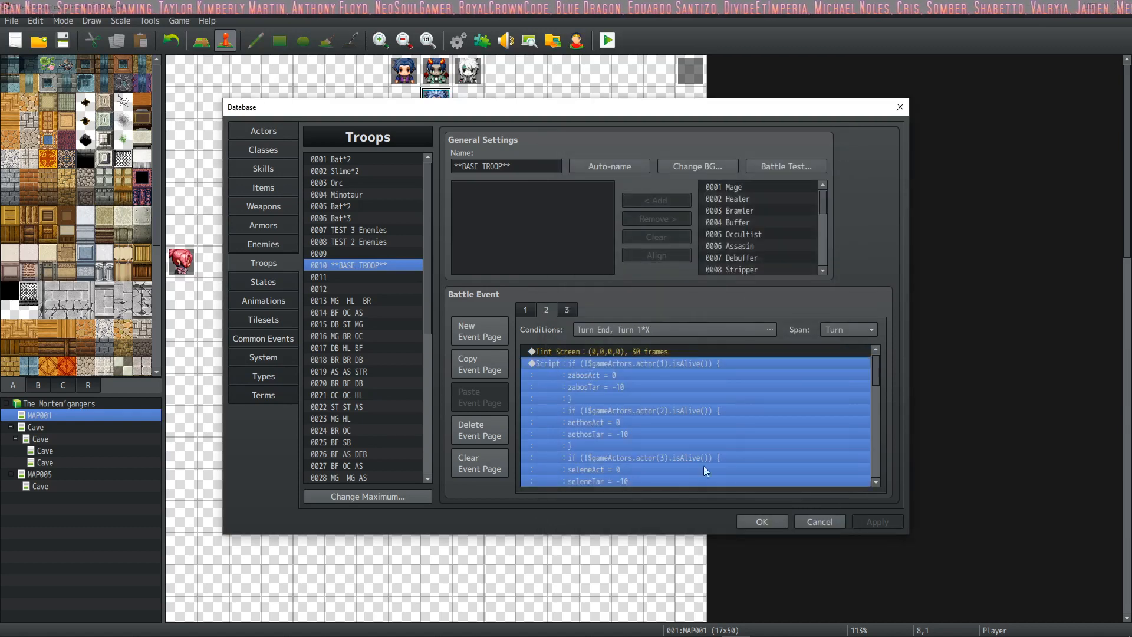
double_click(702, 466)
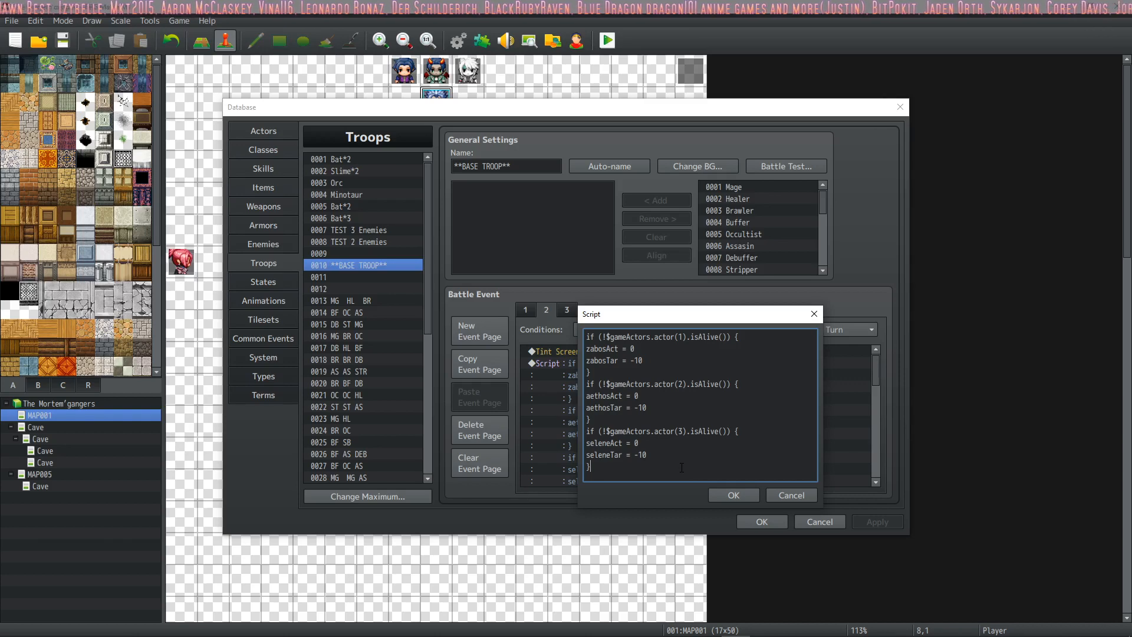
click(732, 495)
Step: Read the rest of page 2's commands, from the partyLenght == 4 branch through the enemy scripts to the last Tint Screen
scroll(625, 383, down, 3)
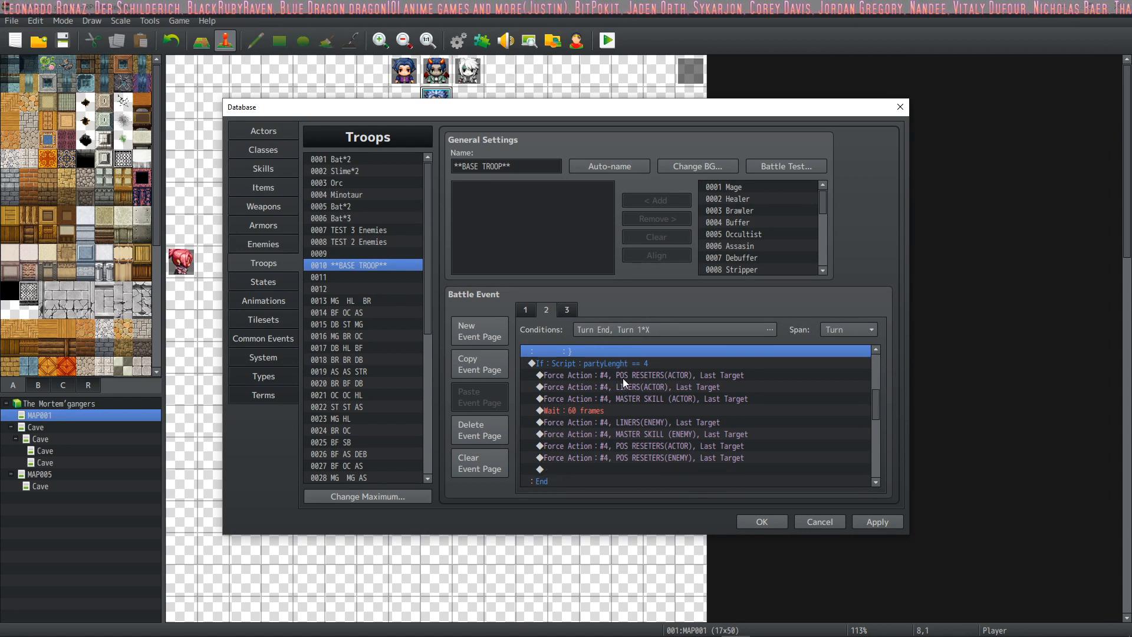
scroll(623, 378, down, 4)
scroll(623, 378, up, 4)
scroll(623, 378, up, 3)
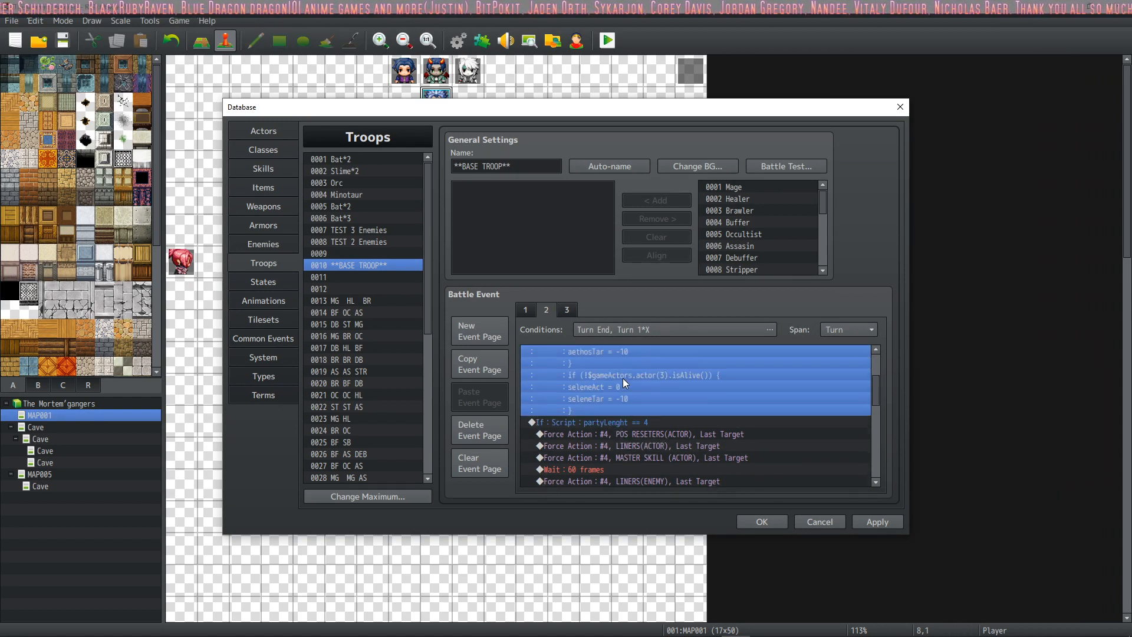
scroll(622, 380, down, 5)
scroll(622, 388, down, 2)
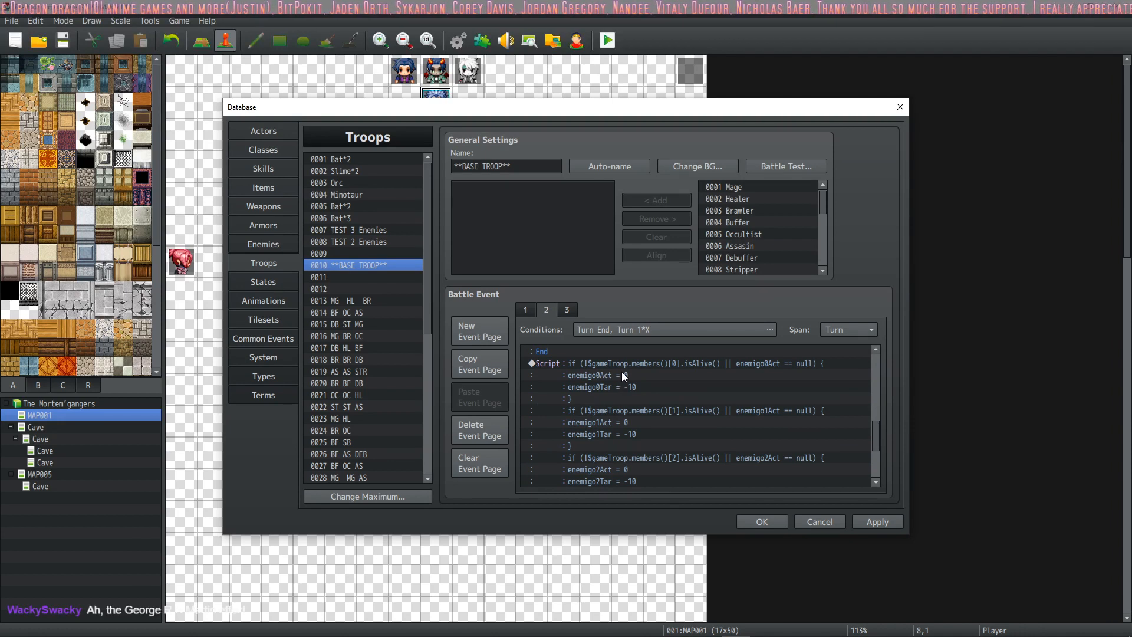
scroll(623, 375, down, 4)
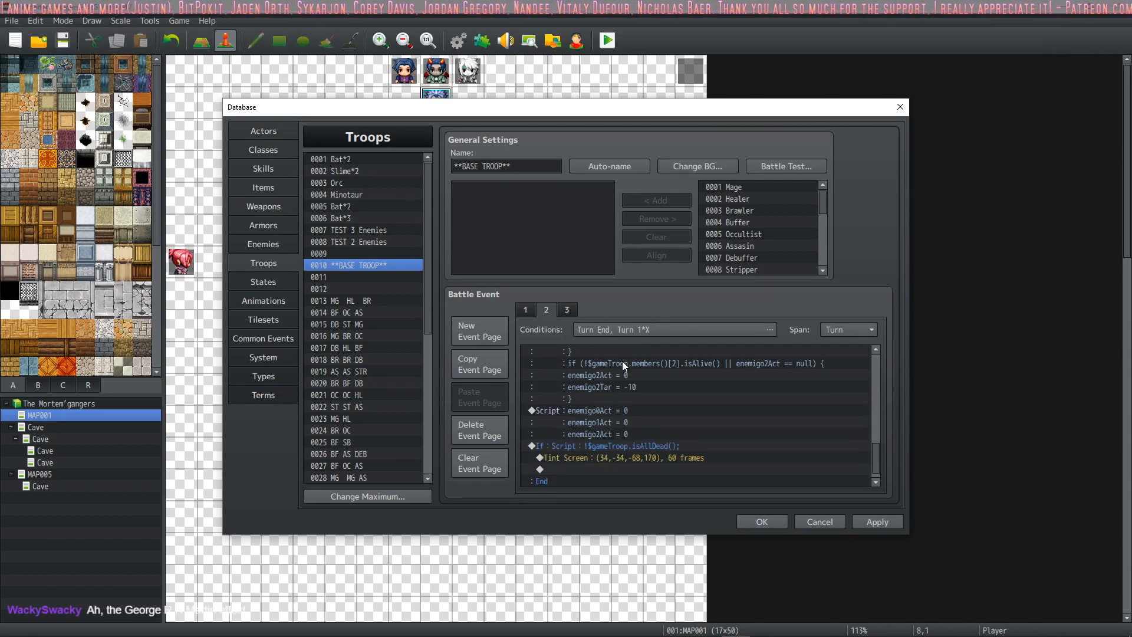
scroll(623, 361, down, 1)
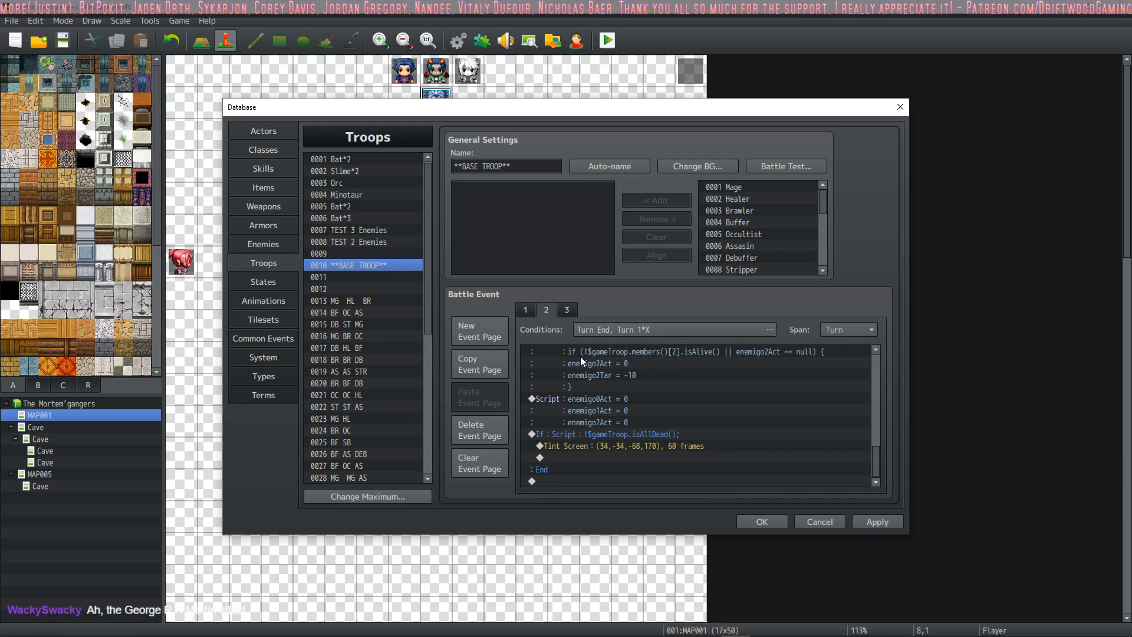
scroll(617, 385, up, 4)
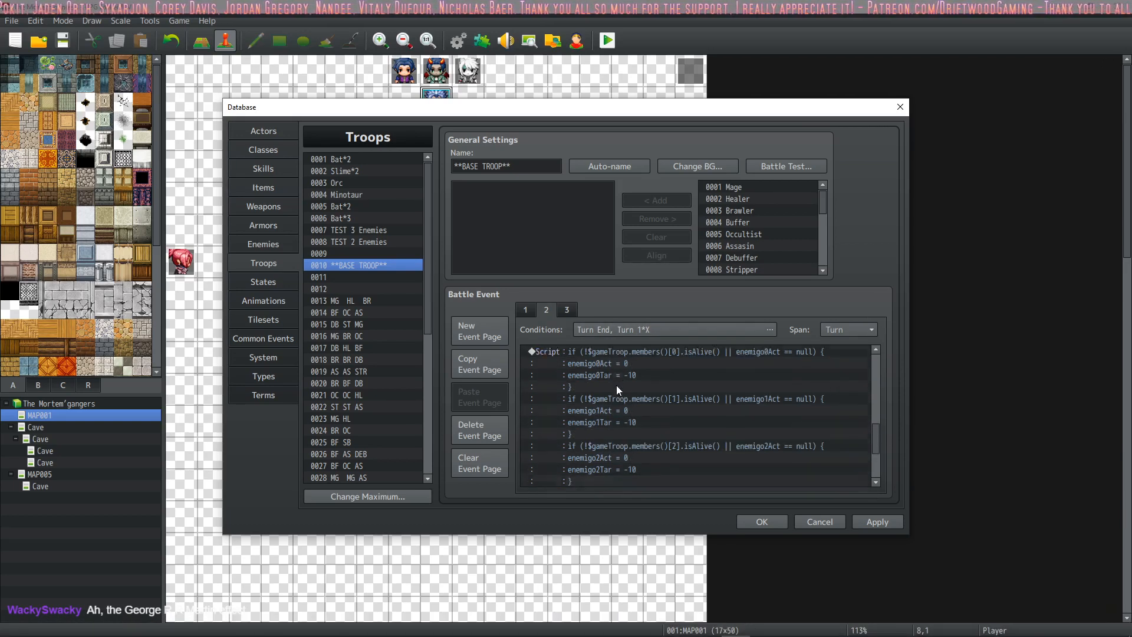
Step: Copy the full code of the $gameTroop.members() isAlive script on page 2 of **BASE TROOP**
click(624, 352)
key(Insert)
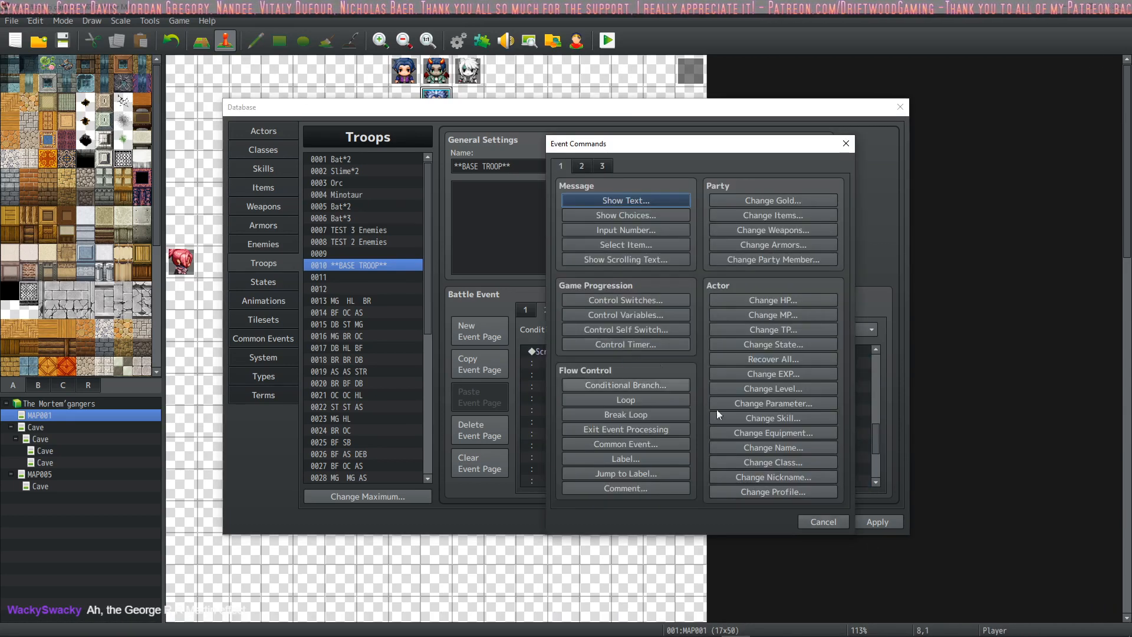
click(810, 520)
key(space)
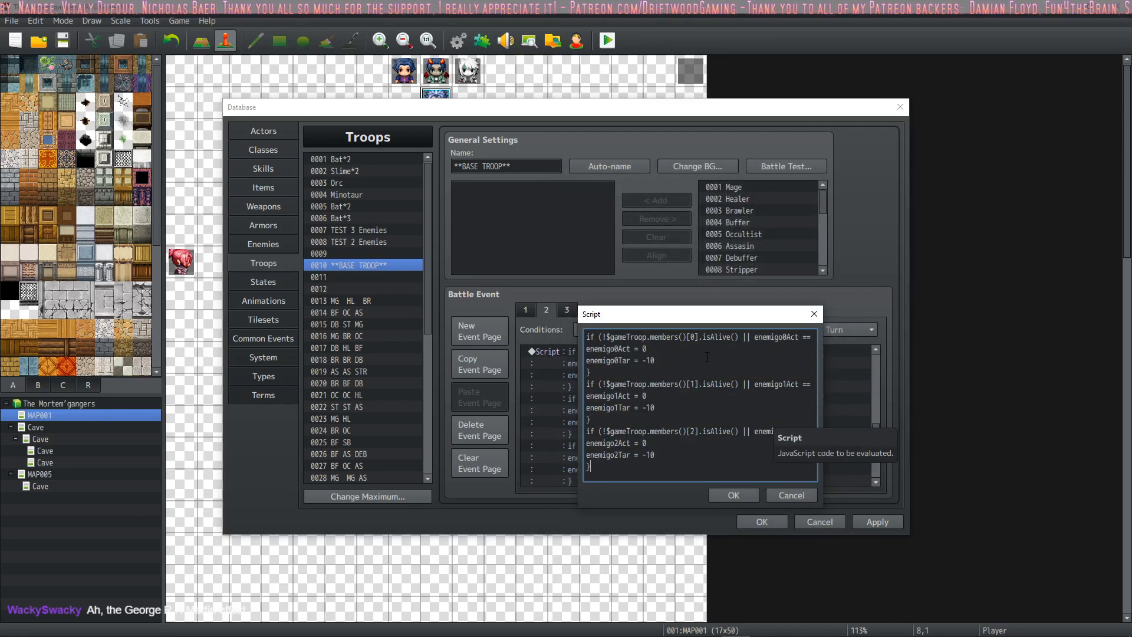
key(ctrl+a)
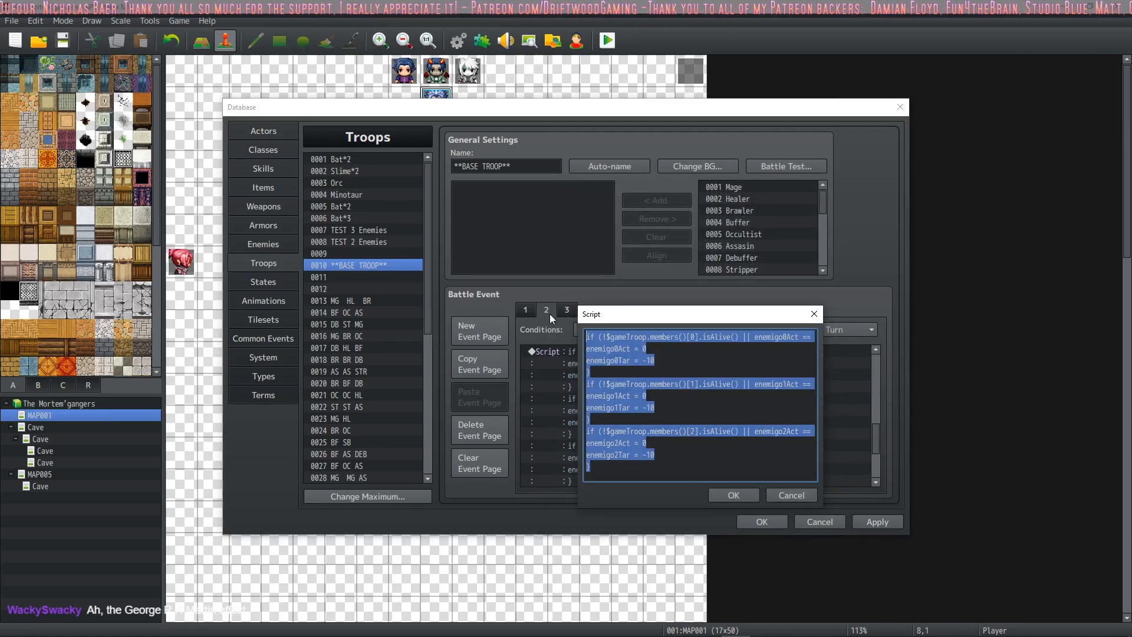
click(734, 495)
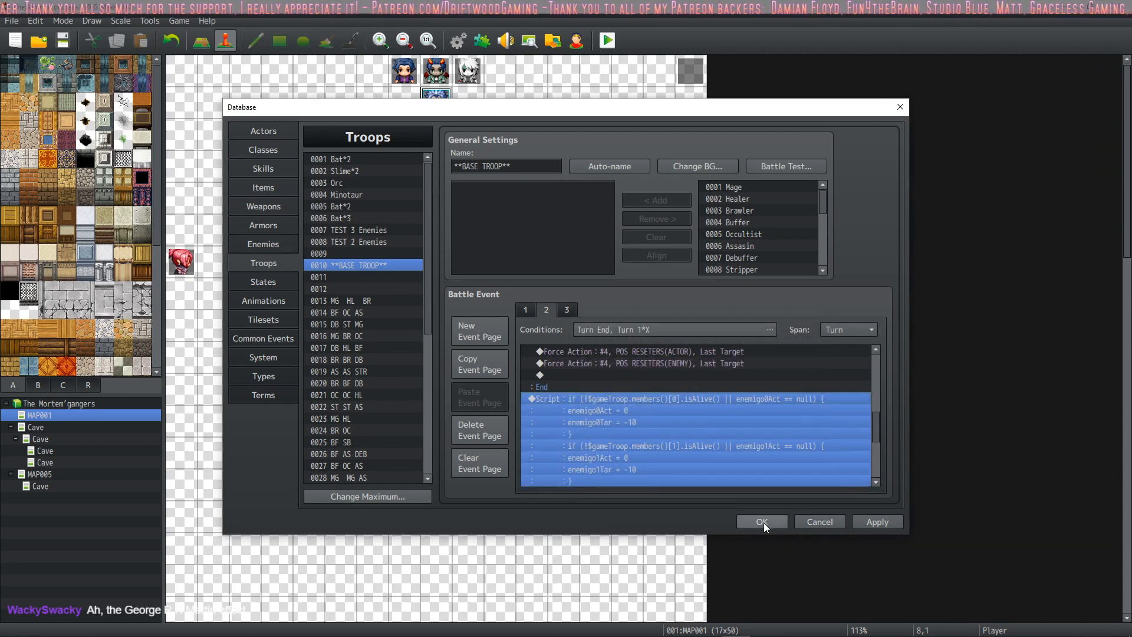
Step: Switch to the BASIC ATTACK file in Sublime Text and add a "-" separator line below the Finish Action block
mouse_move(636, 633)
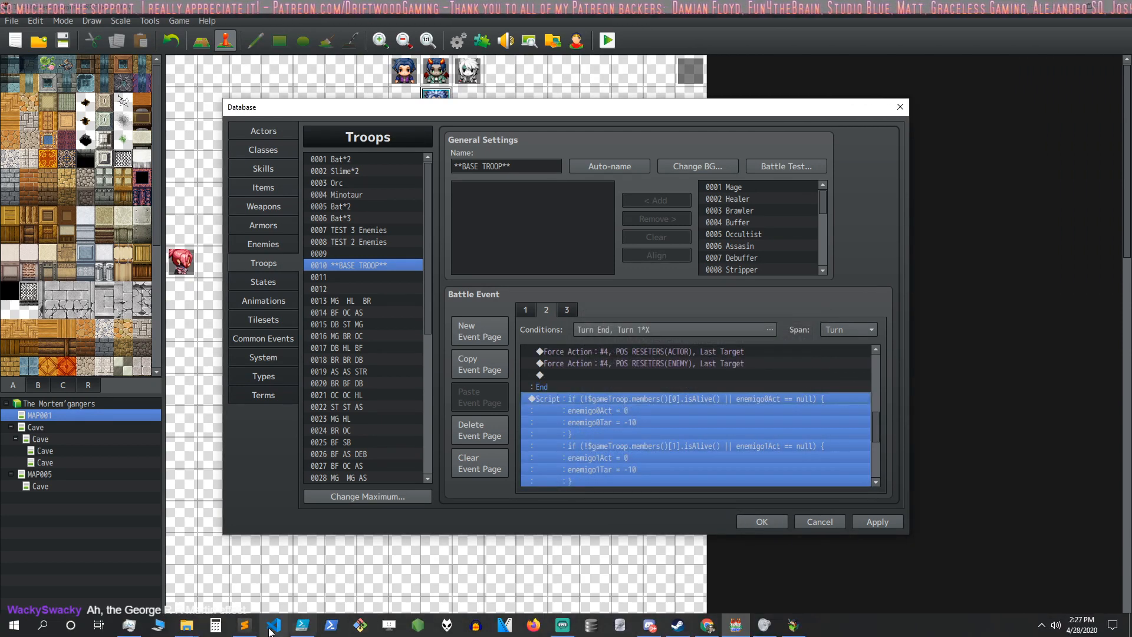
click(244, 625)
scroll(348, 600, down, 15)
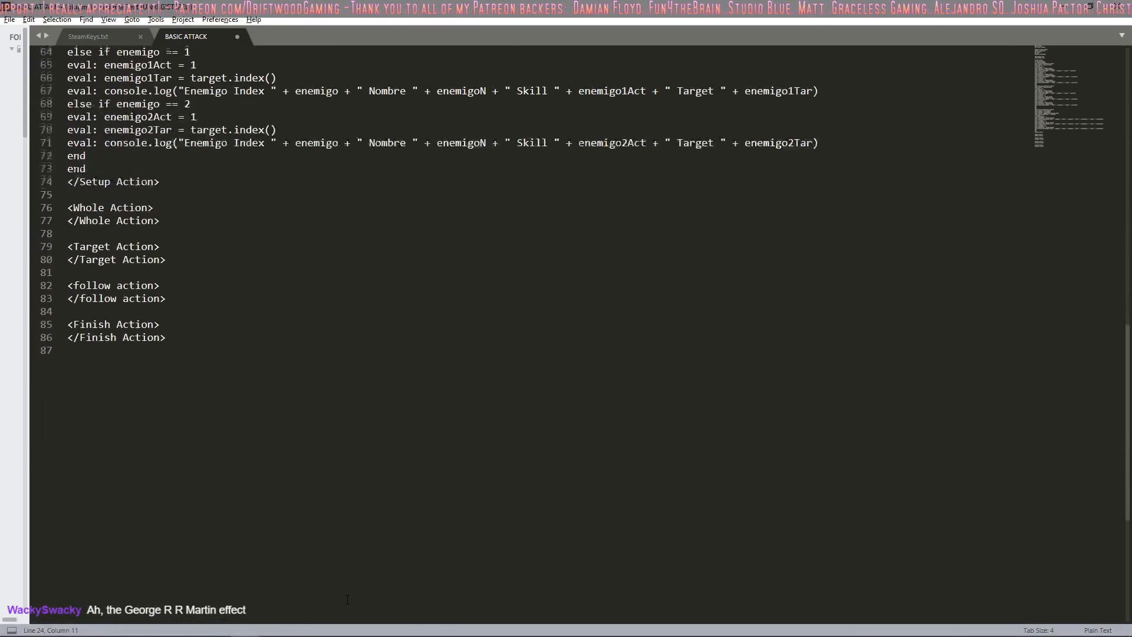
scroll(347, 600, down, 1)
click(245, 382)
key(Return)
key(Return)
text(-)
key(Return)
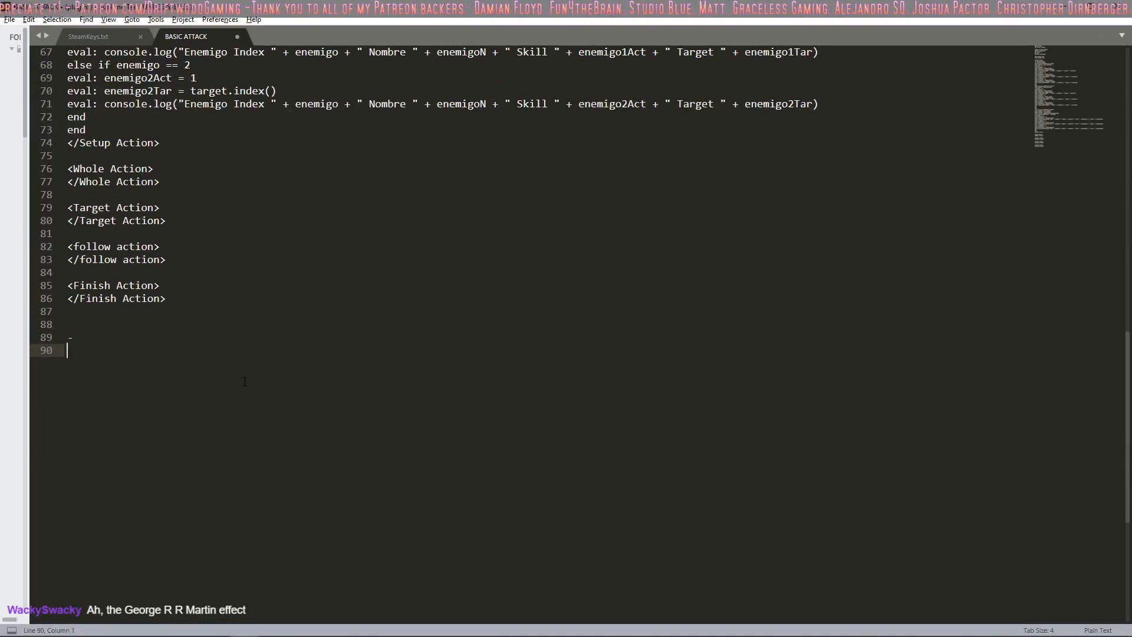
Step: Paste the copied enemy isAlive script beneath the separator, leaving blank lines between, and enlarge the editor text for reading
key(Return)
key(Return)
text(if (!$gameTroop.members()[0].isAlive() || enemigo0Act == null) { enemigo0Act = 0 enemigo0Tar = -10 } if (!$gameTroop.members()[1].isAlive() || enemigo1Act == null) { enemigo1Act = 0 enemigo1Tar = -10 } if (!$gameTroop.members()[2].isAlive() || enemigo2Act == null) { enemigo2Act = 0 enemigo2Tar = -10 })
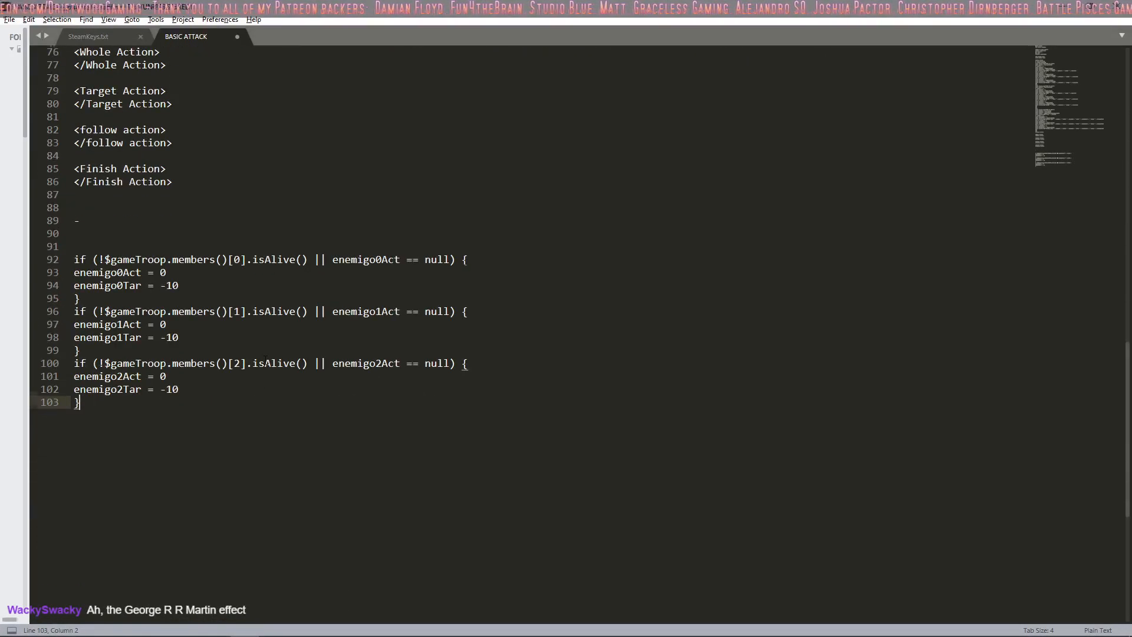
ctrl+scroll(266, 359, up, 5)
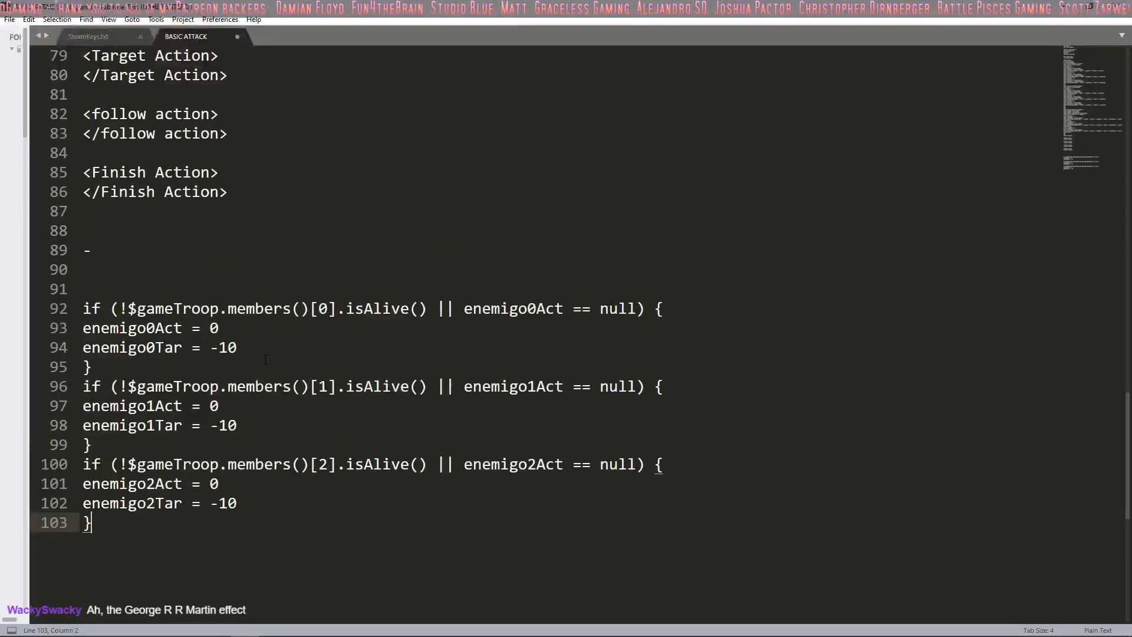
ctrl+scroll(265, 359, up, 2)
scroll(334, 356, down, 4)
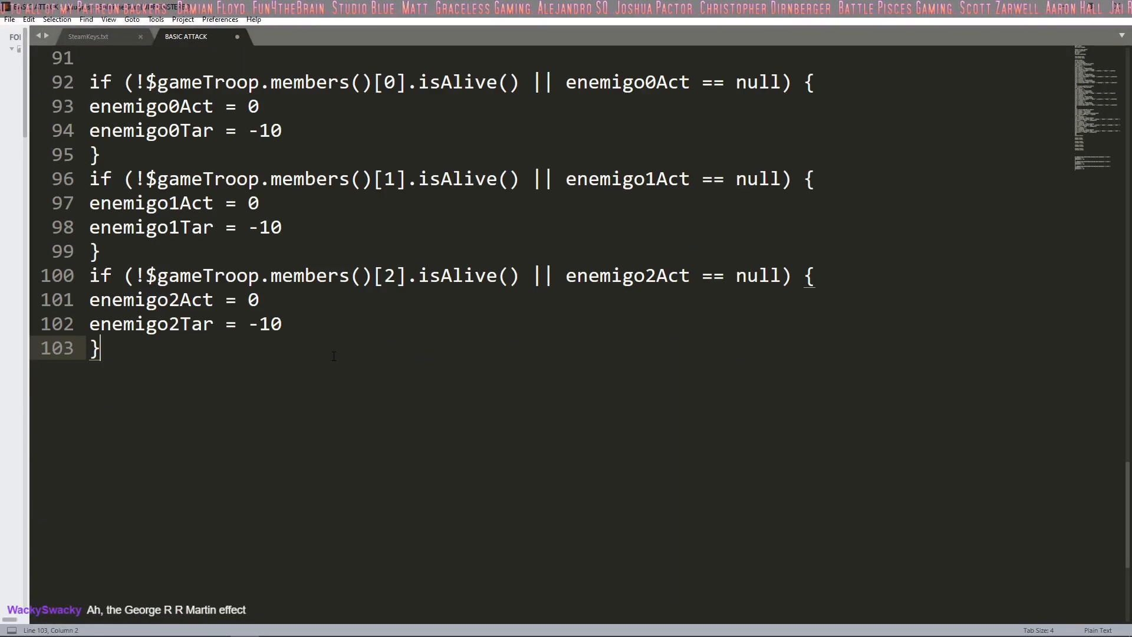
scroll(334, 356, up, 2)
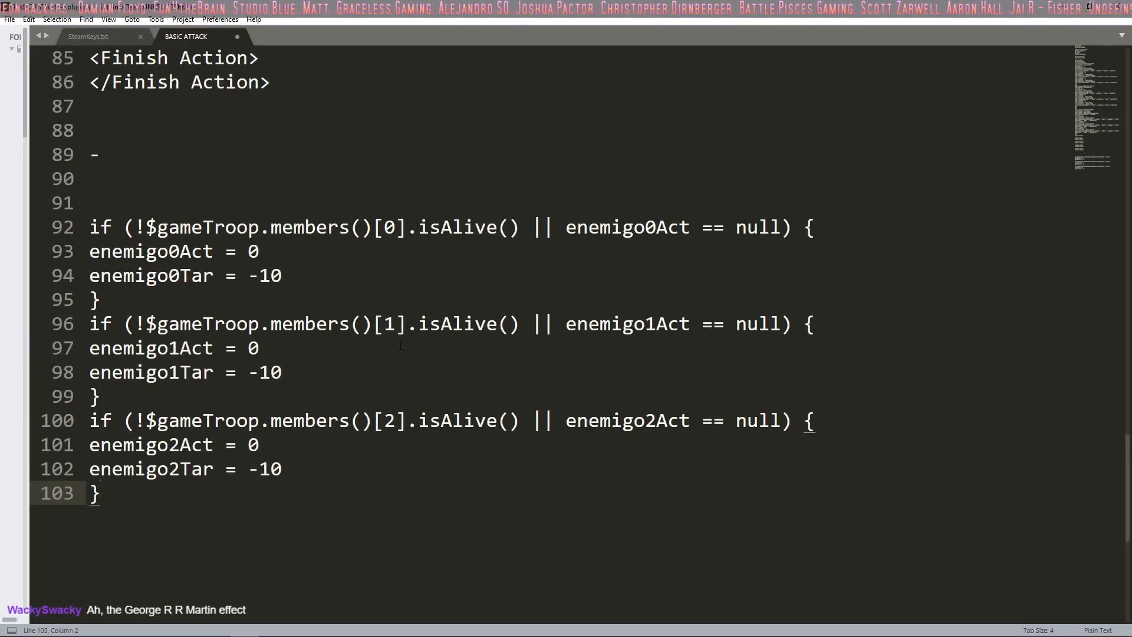
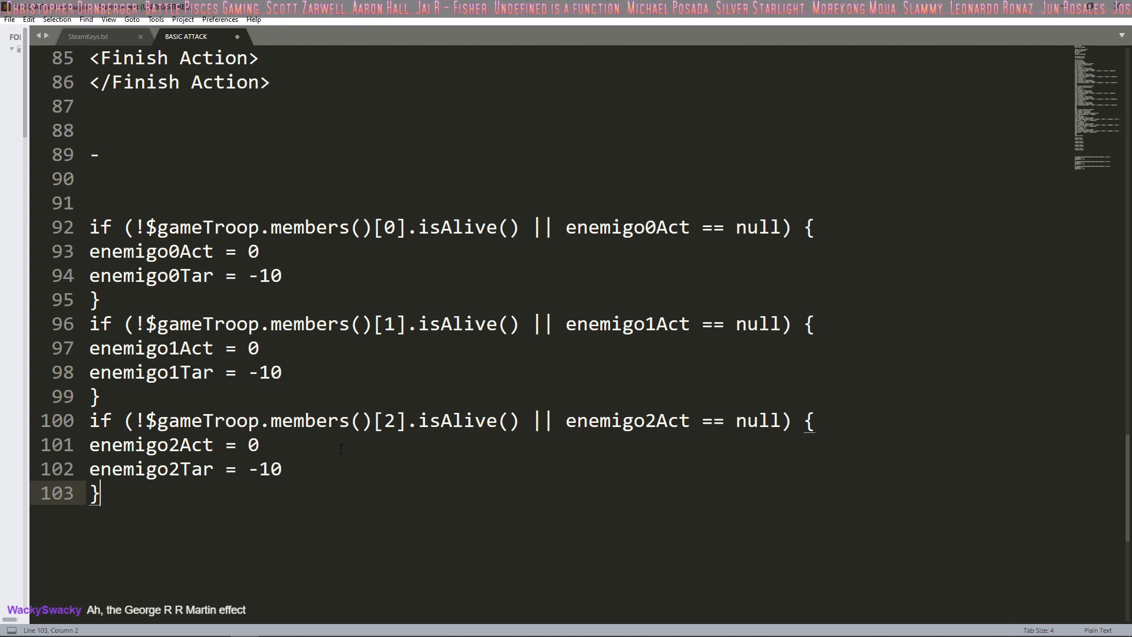
Step: Switch back to RPG Maker MV and review the Force Action commands in the partyLenght == 4 branch and the enemy script on page 2
mouse_move(746, 629)
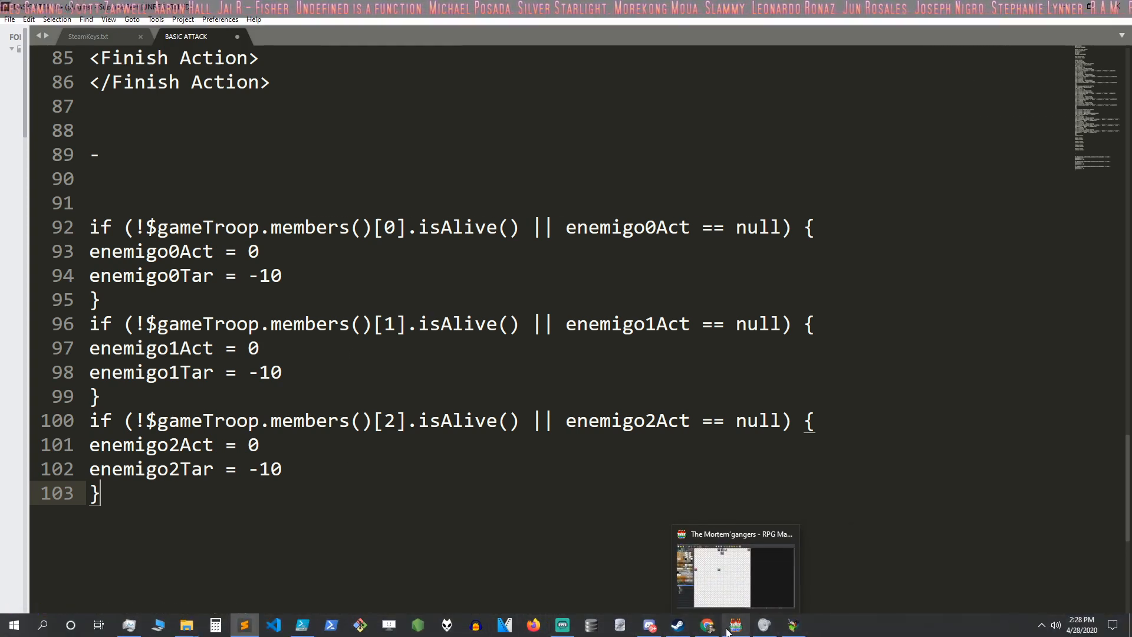
click(731, 627)
scroll(678, 469, down, 2)
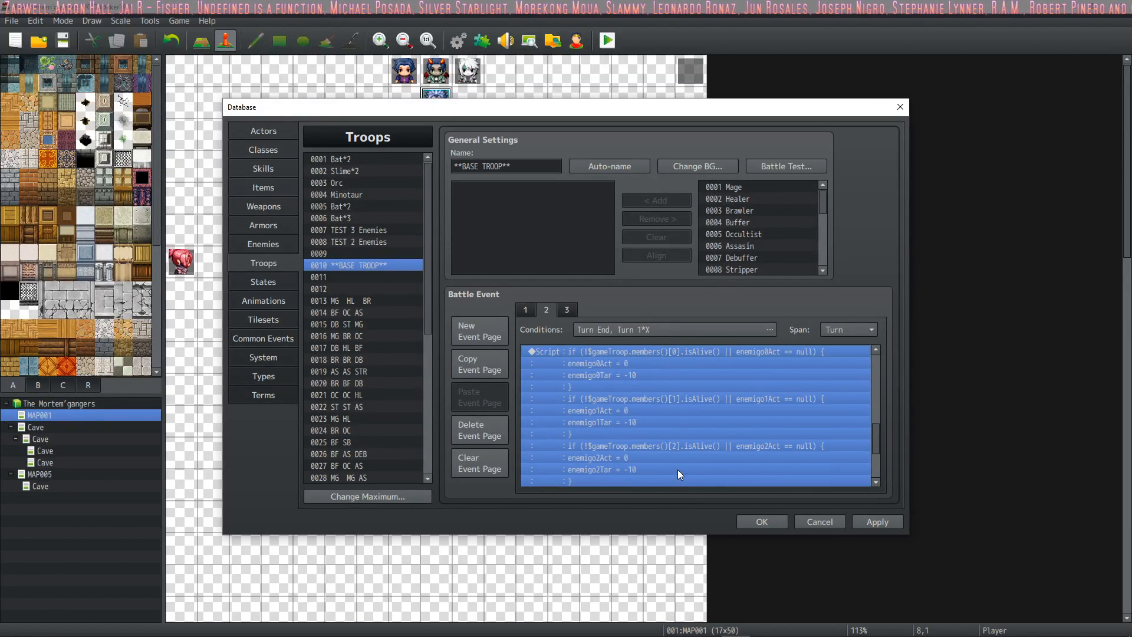
scroll(678, 435, up, 3)
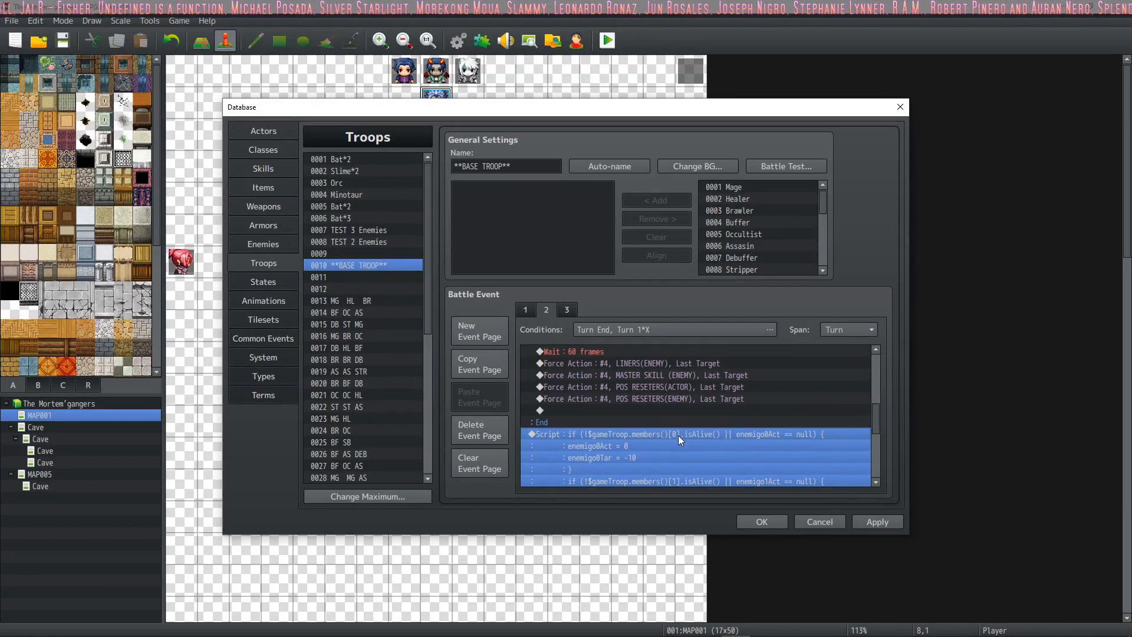
scroll(678, 435, up, 2)
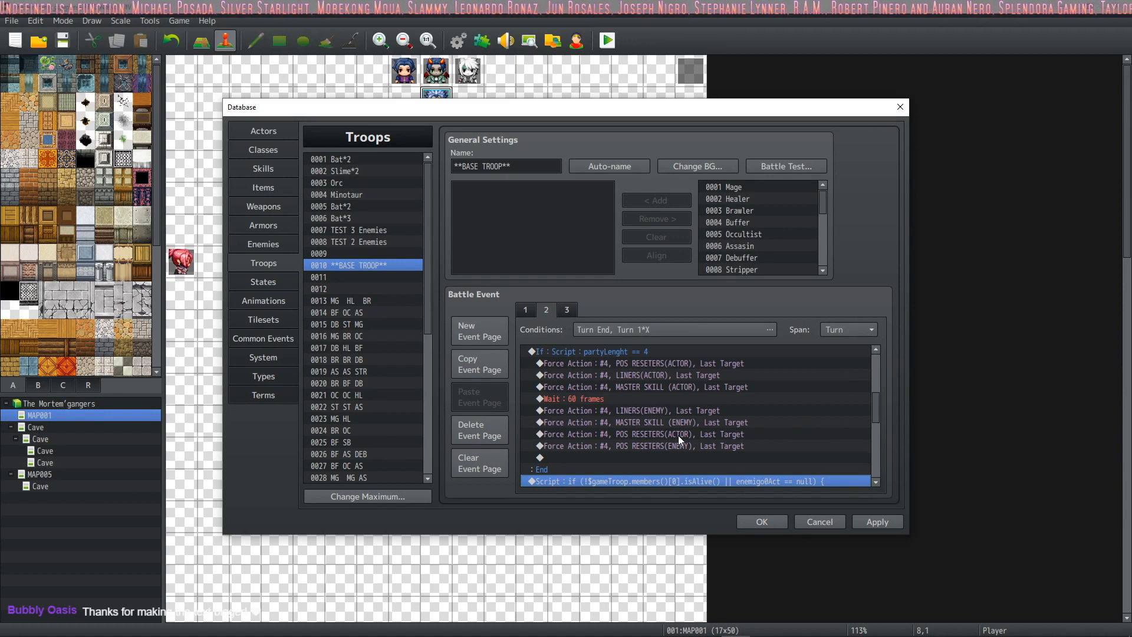
scroll(678, 435, up, 2)
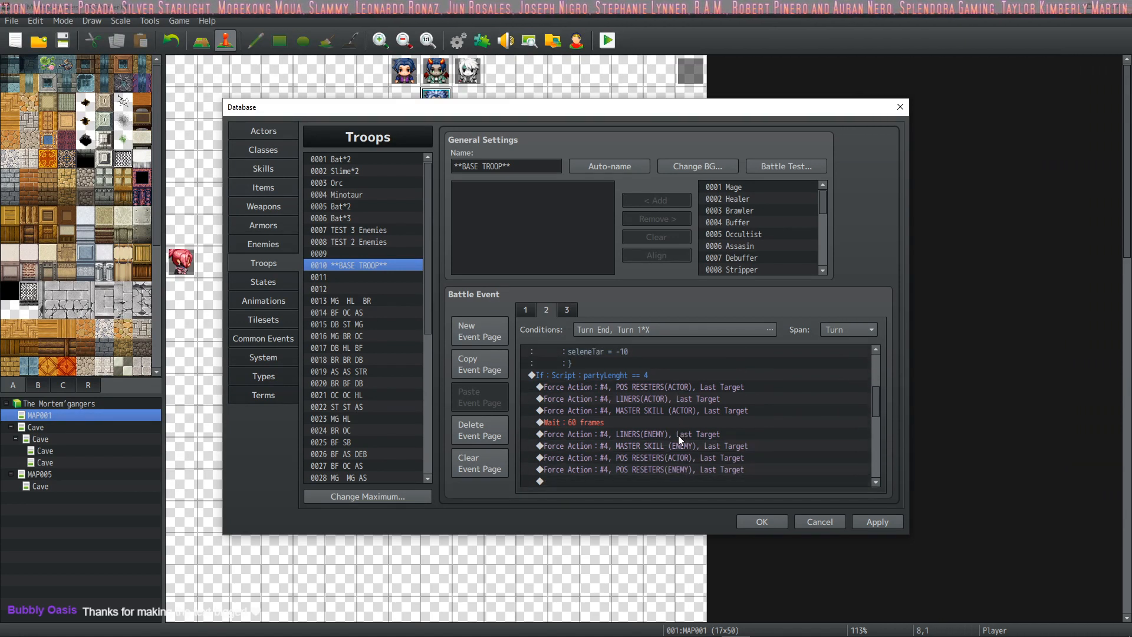
scroll(678, 435, down, 2)
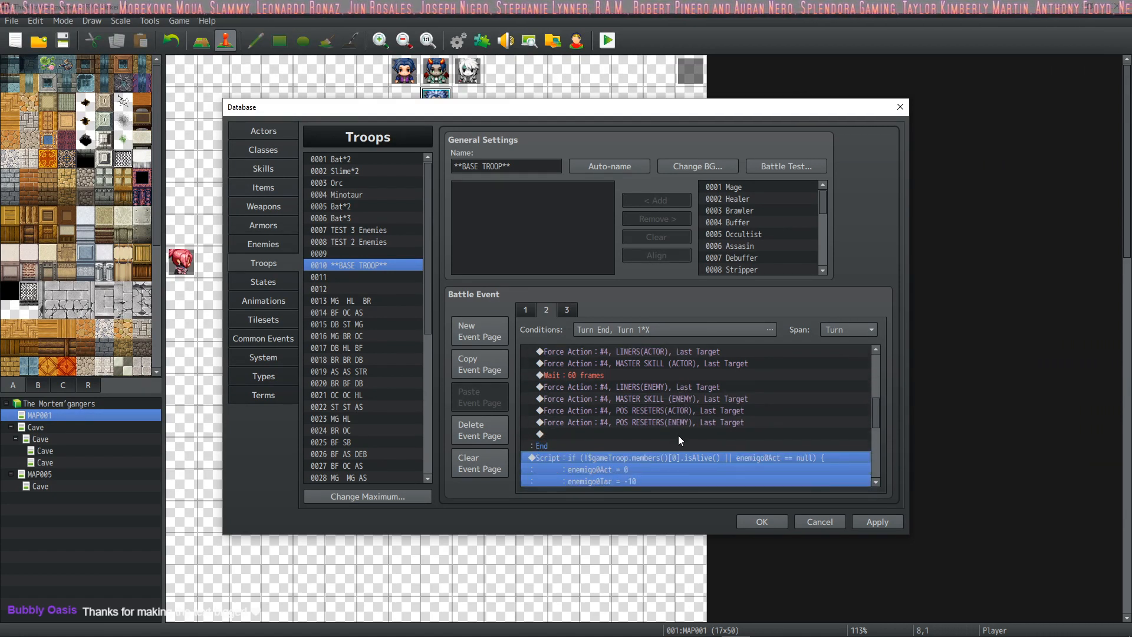
scroll(678, 436, down, 5)
scroll(678, 435, up, 2)
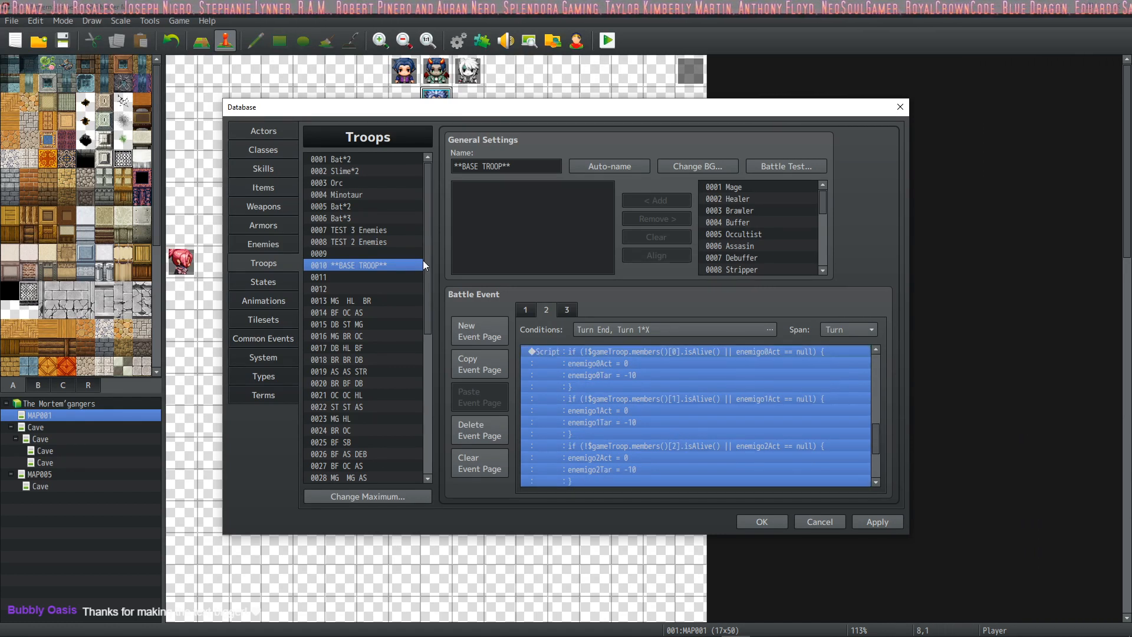
Step: Browse the database skills from Dual Attack through Revive, and read the action sequence in the Ice skill's note
click(257, 169)
click(366, 185)
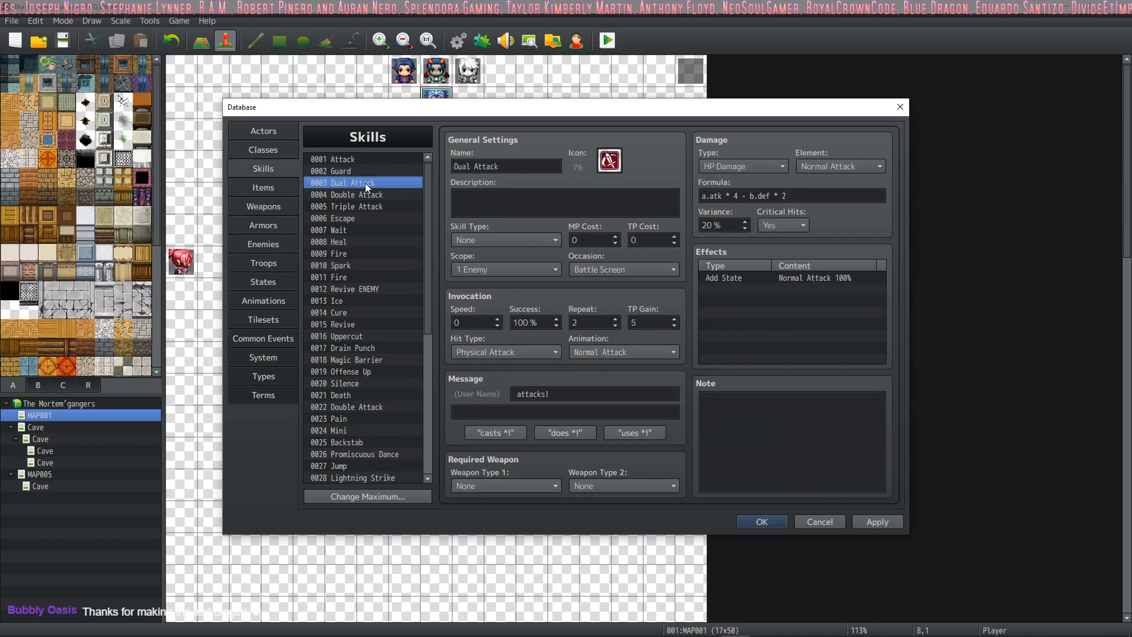
click(366, 208)
click(367, 240)
click(368, 277)
click(378, 290)
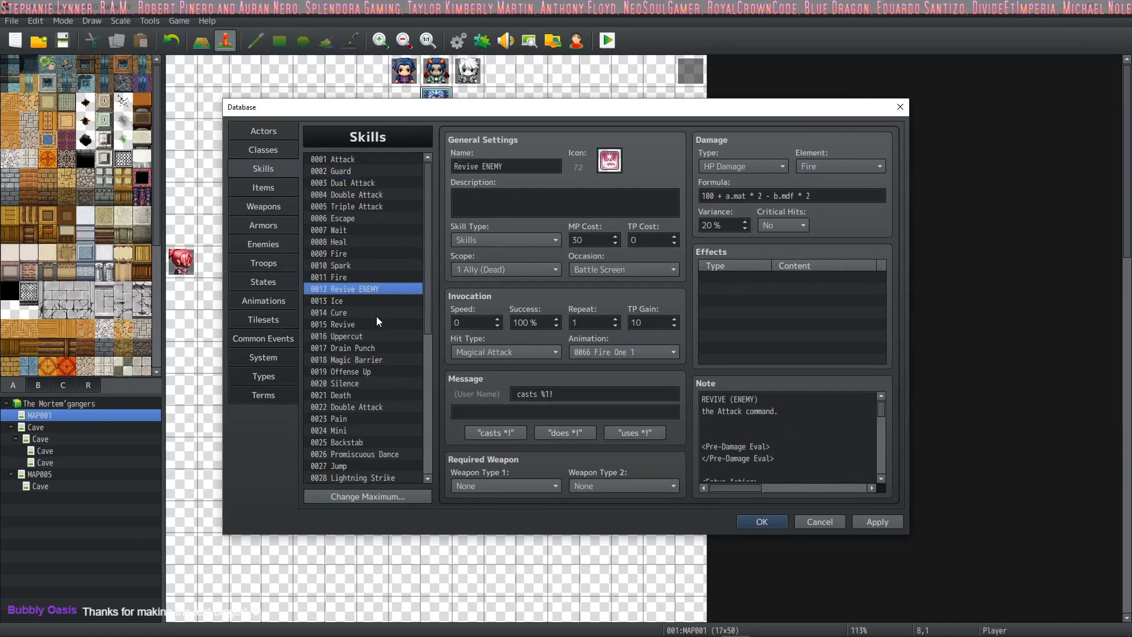
click(374, 323)
click(369, 290)
click(366, 299)
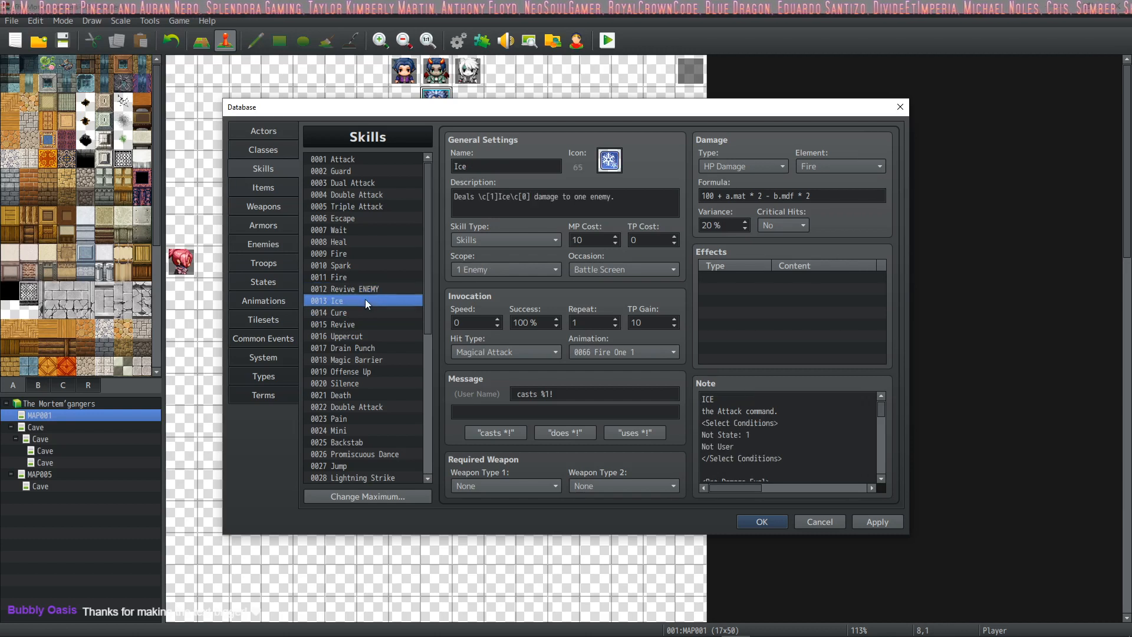
scroll(366, 298, down, 1)
scroll(813, 459, down, 6)
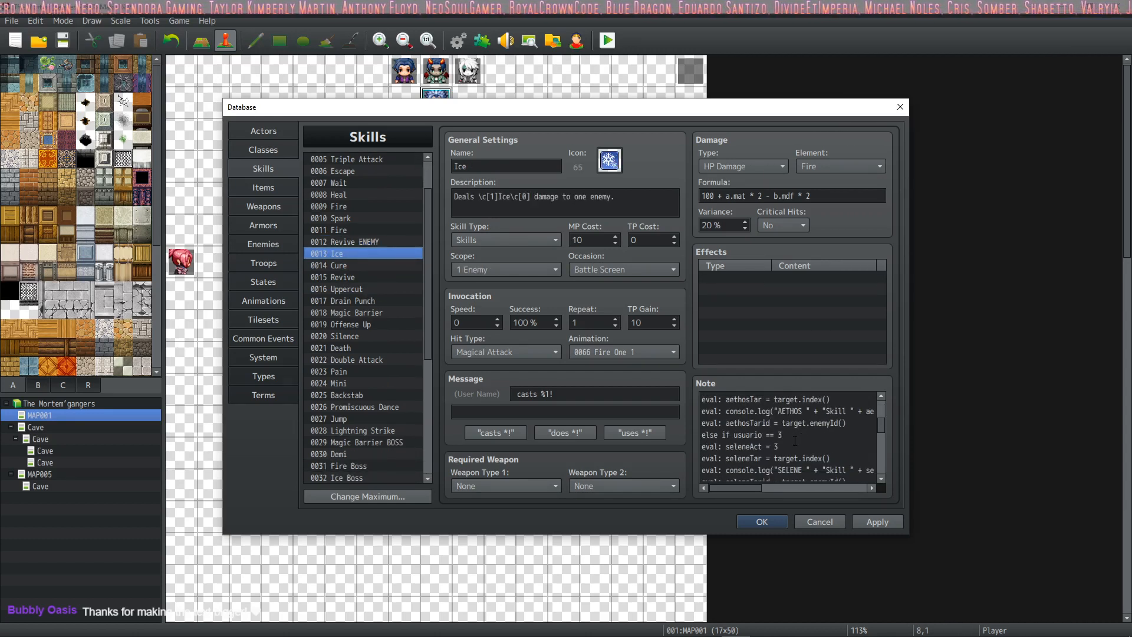
scroll(794, 440, down, 4)
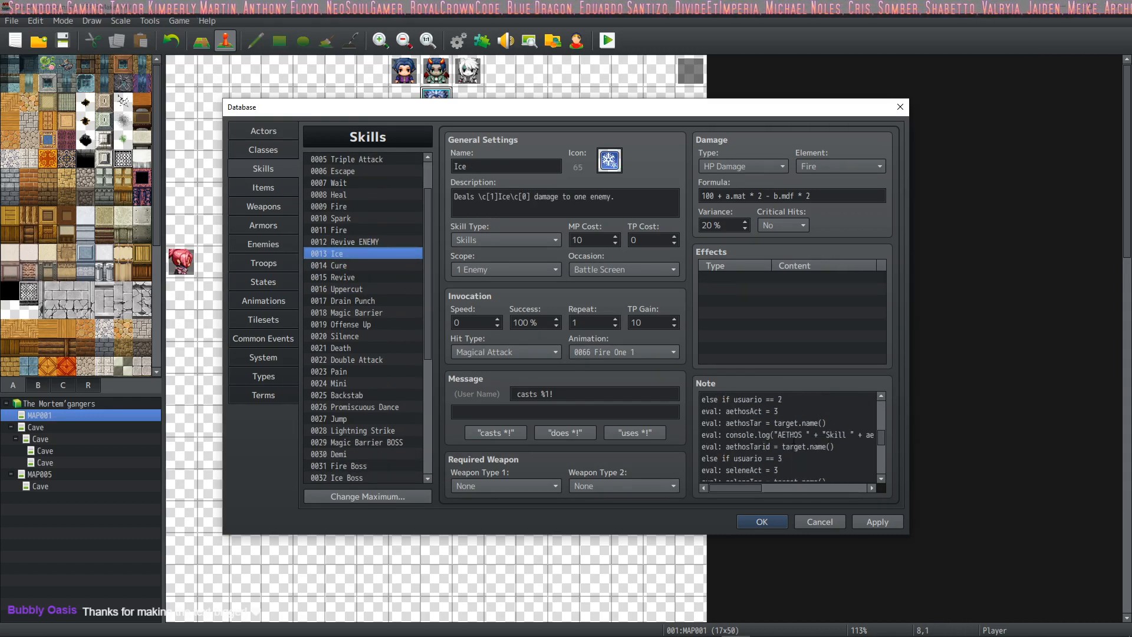
scroll(794, 439, down, 5)
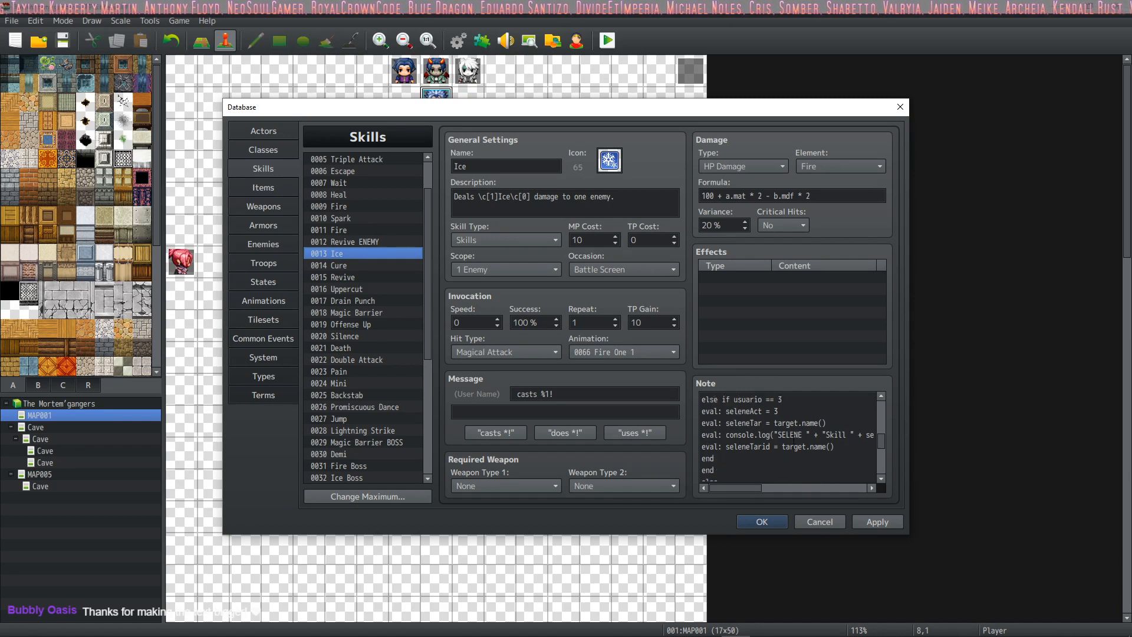
Step: Open the MASTER SKILL (ACTOR) skill and copy the entire contents of its note
scroll(378, 364, down, 6)
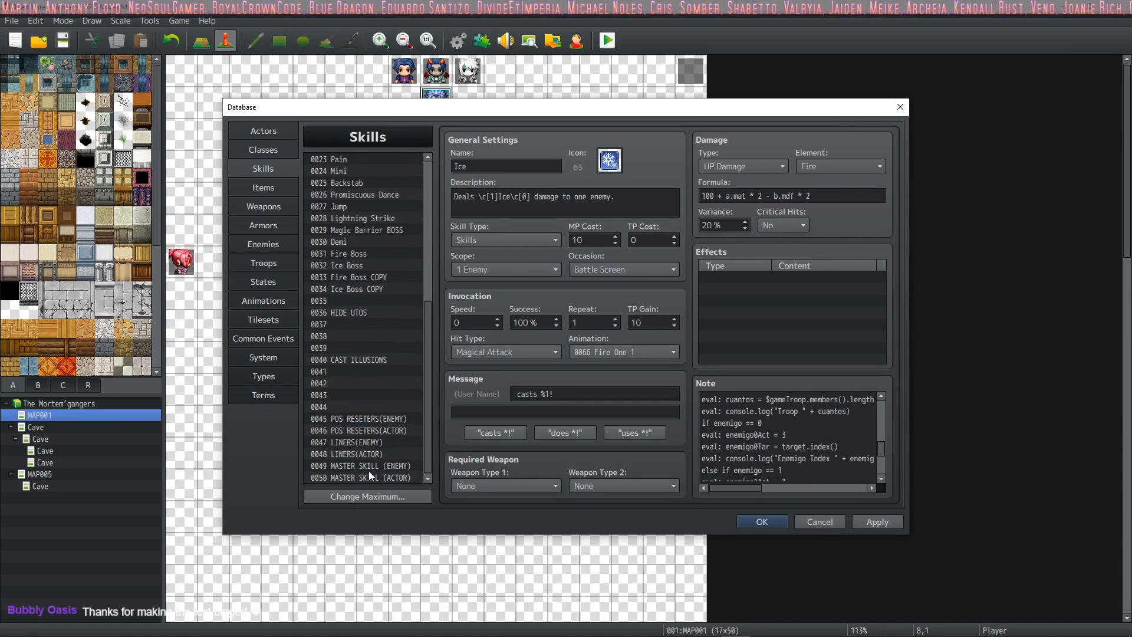
click(369, 477)
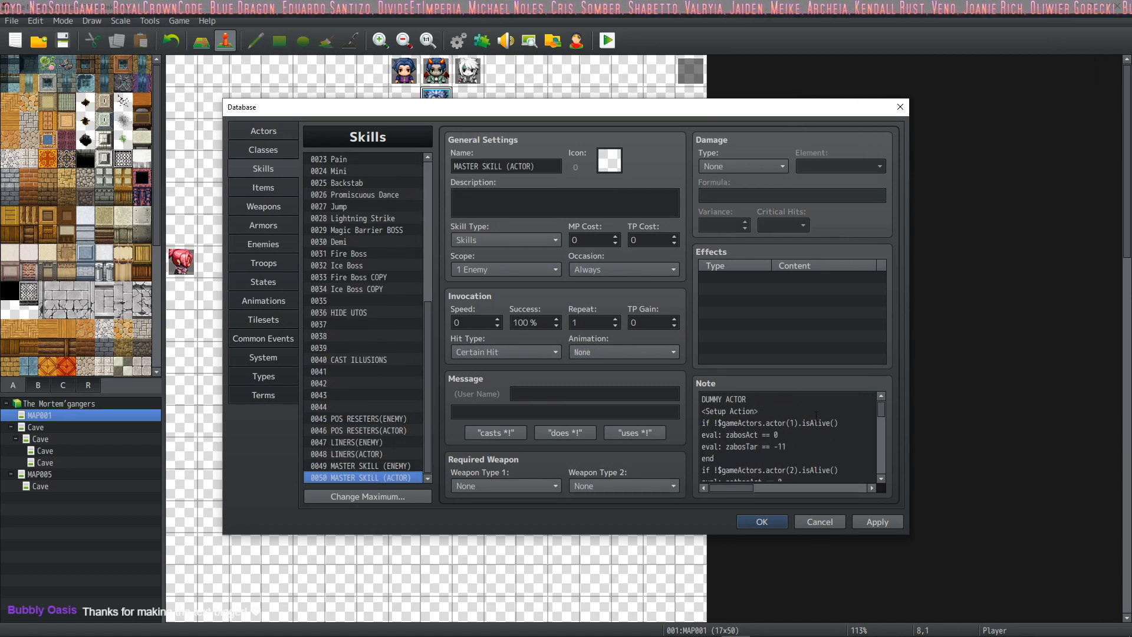
double_click(768, 423)
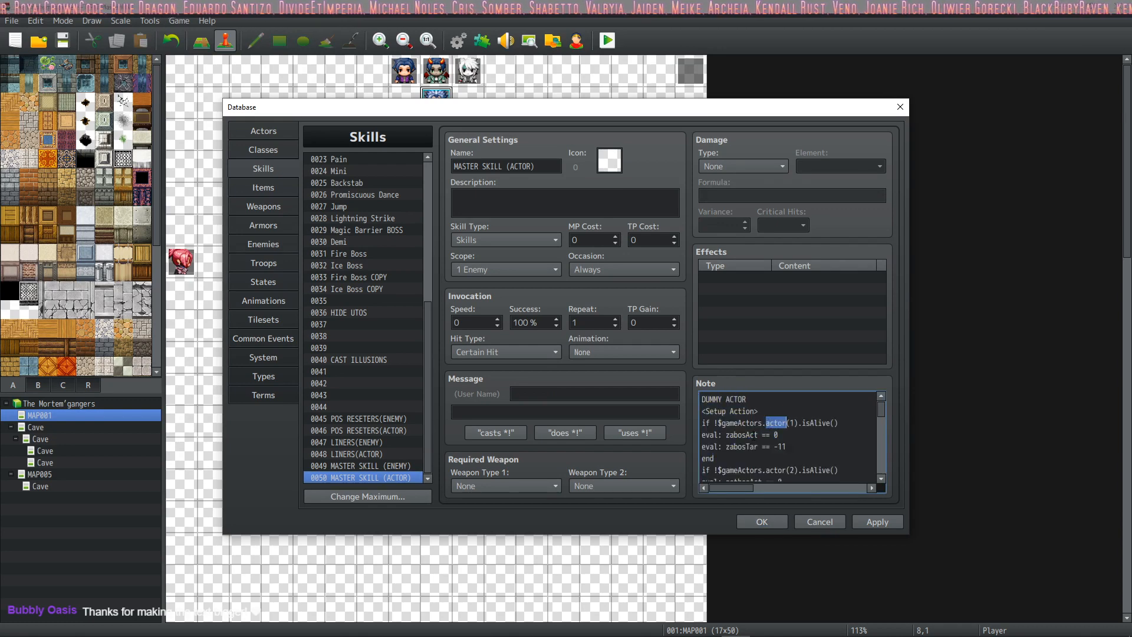
key(ctrl+a)
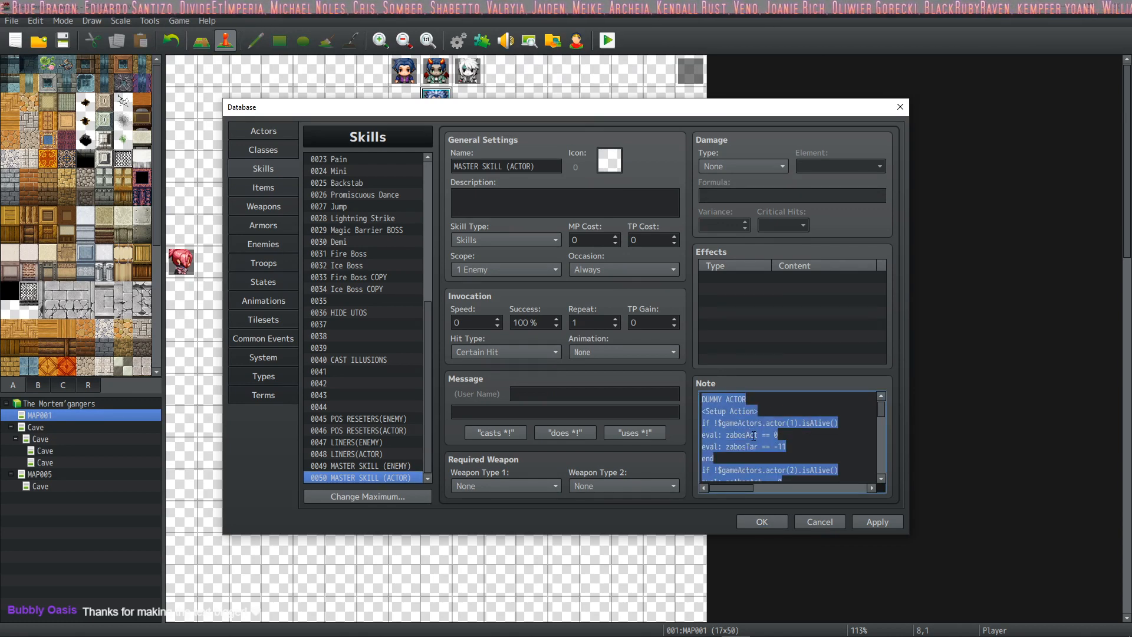
Step: Switch to the BASIC ATTACK file in Sublime Text, add a "---" separator below the enemy script, and paste the master skill note
key(alt+Tab)
ctrl+scroll(251, 329, up, 2)
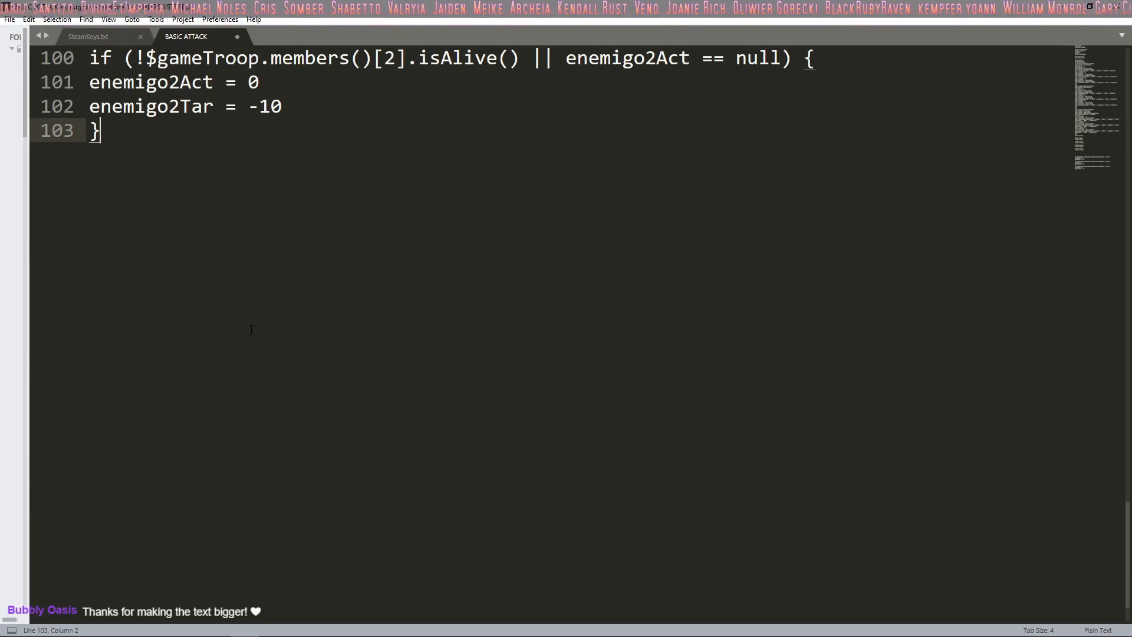
key(Return)
key(Return)
text(---)
key(ctrl+v)
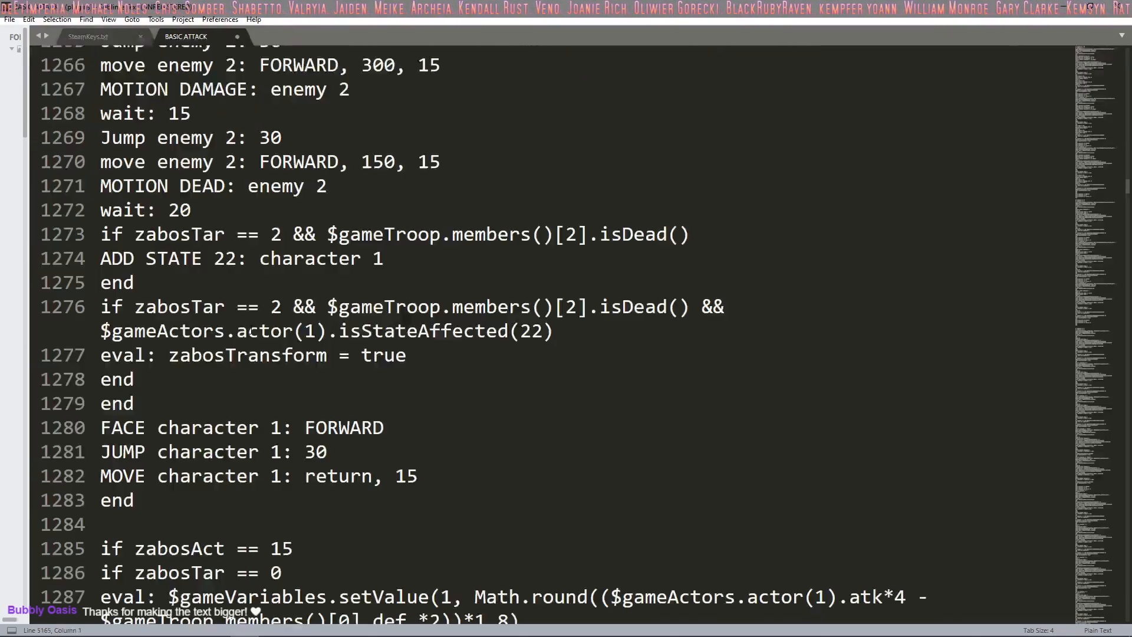
Step: Look through the pasted master skill code at a smaller text size, from its follow action section back to the start of the file
scroll(251, 331, up, 10)
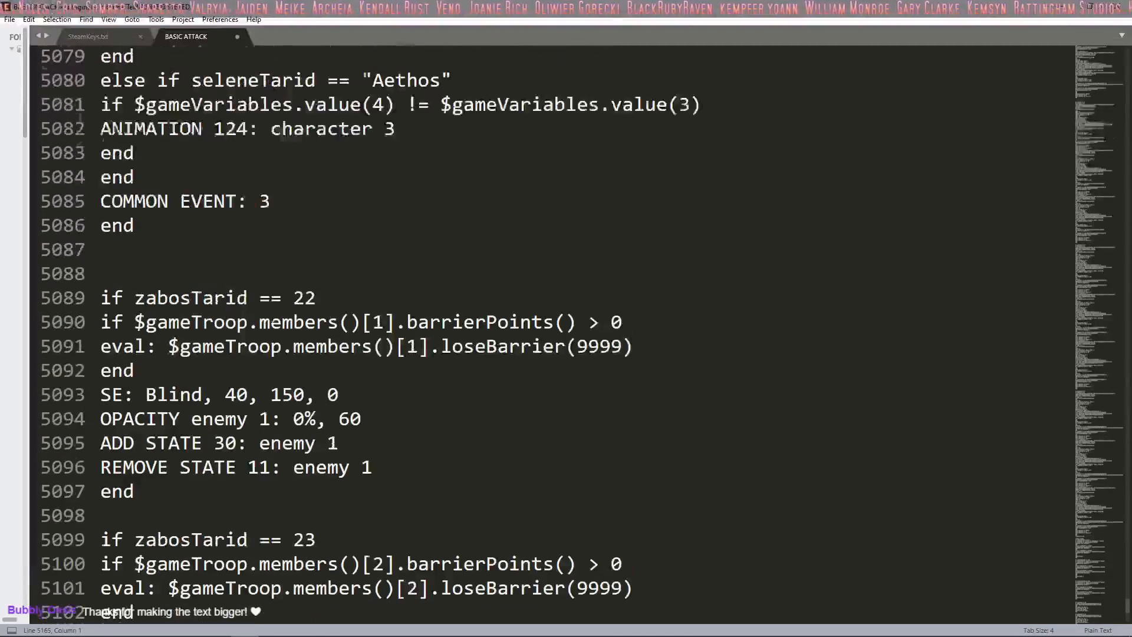
scroll(251, 331, up, 8)
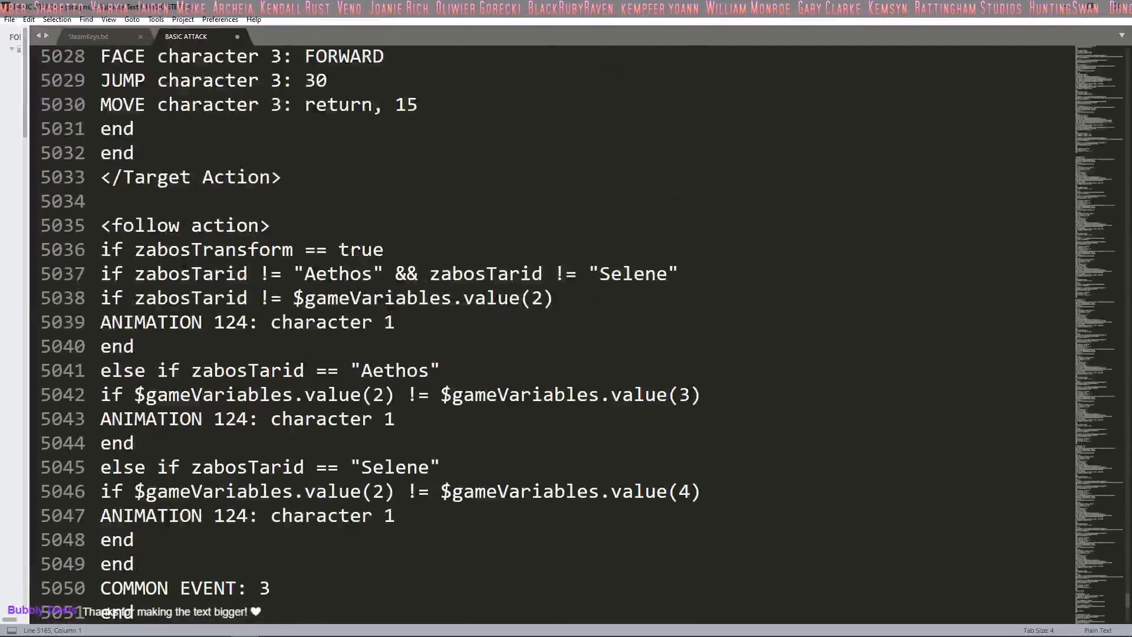
ctrl+scroll(718, 295, down, 2)
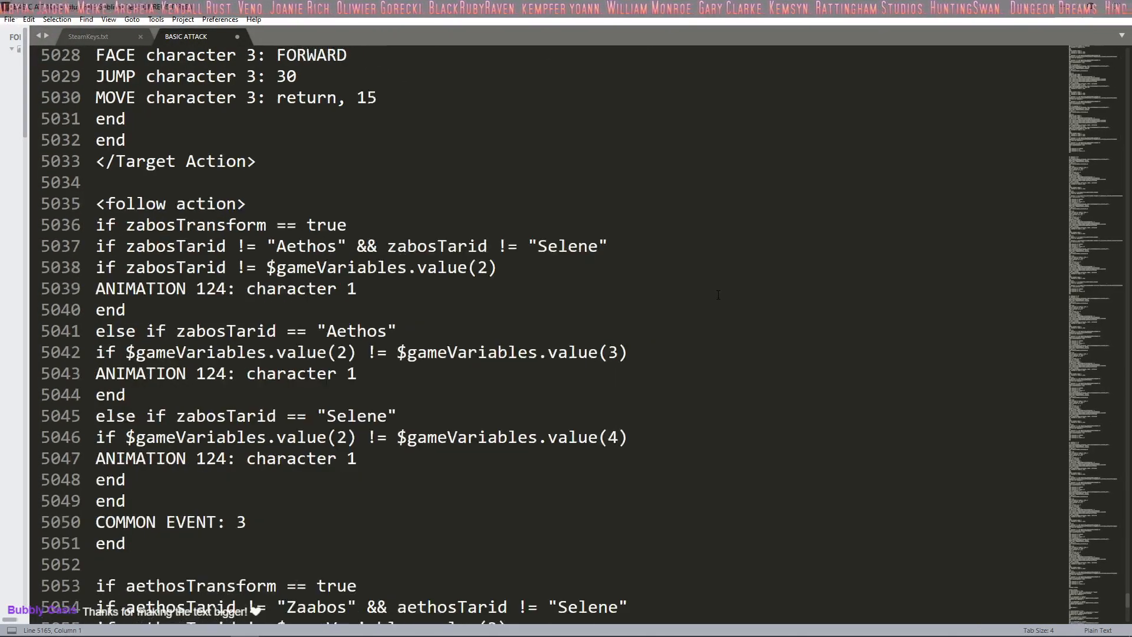
ctrl+scroll(718, 295, down, 4)
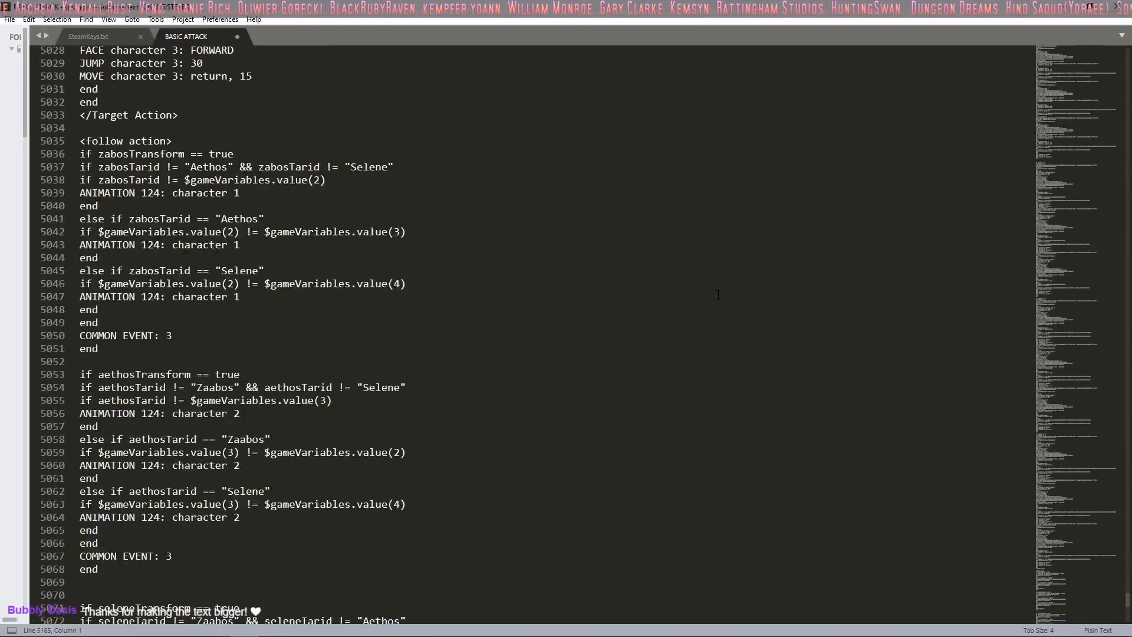
scroll(718, 295, up, 17)
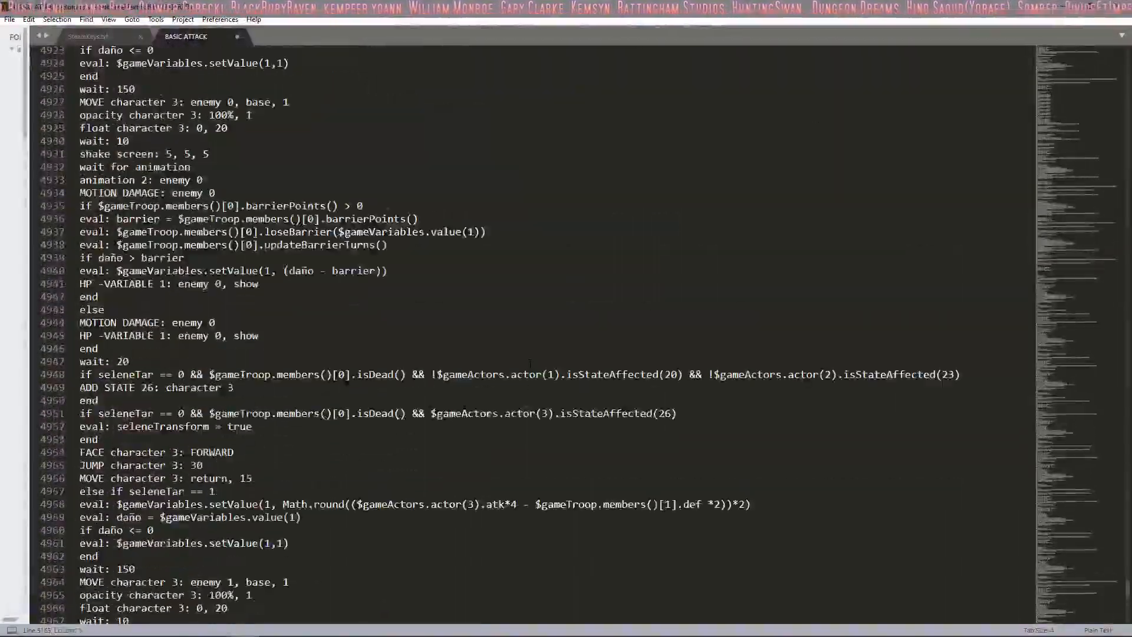
scroll(529, 364, up, 5)
drag(1077, 572, 1050, 72)
scroll(715, 224, up, 7)
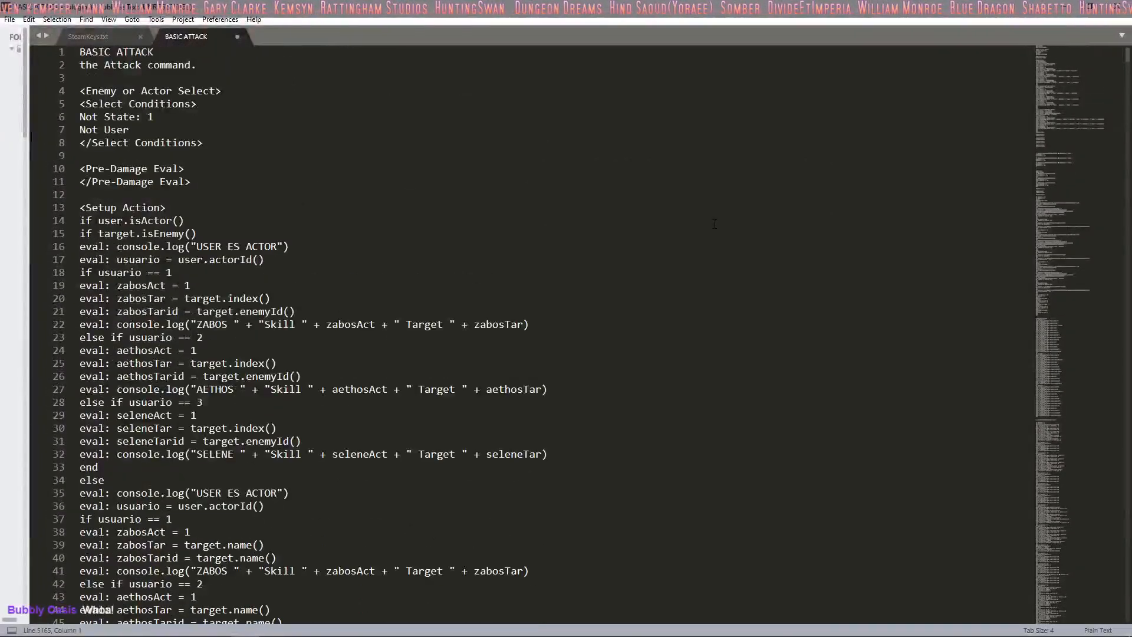
Step: Label the "---" separator line above DUMMY ACTOR with "MASTER SKILL:"
scroll(714, 224, down, 20)
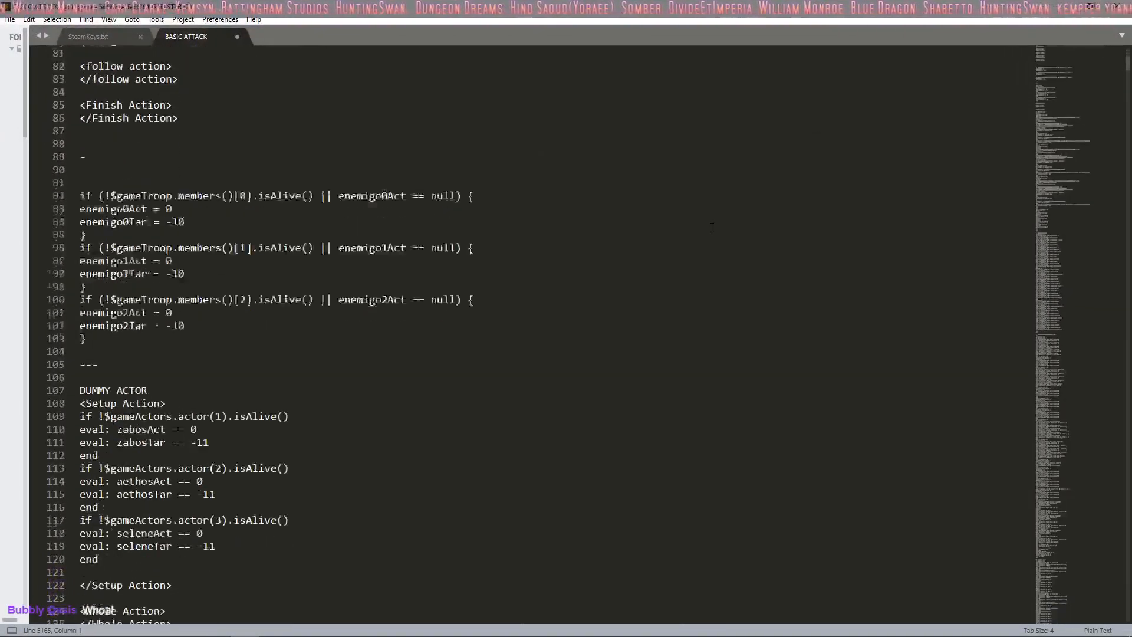
scroll(712, 227, down, 7)
click(106, 78)
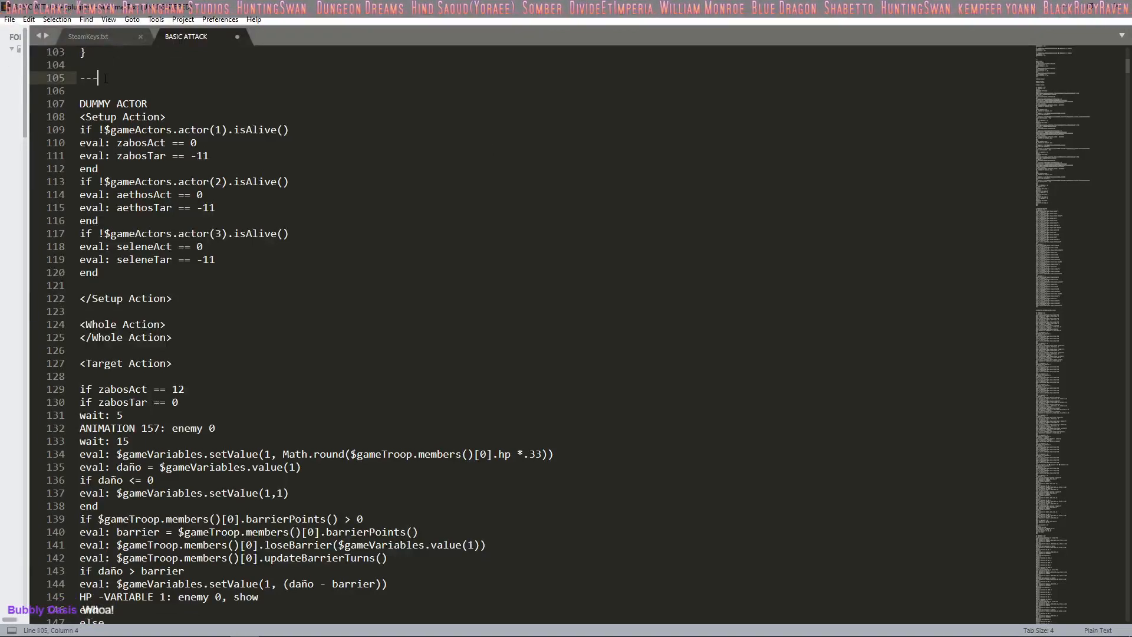
text(MASTER)
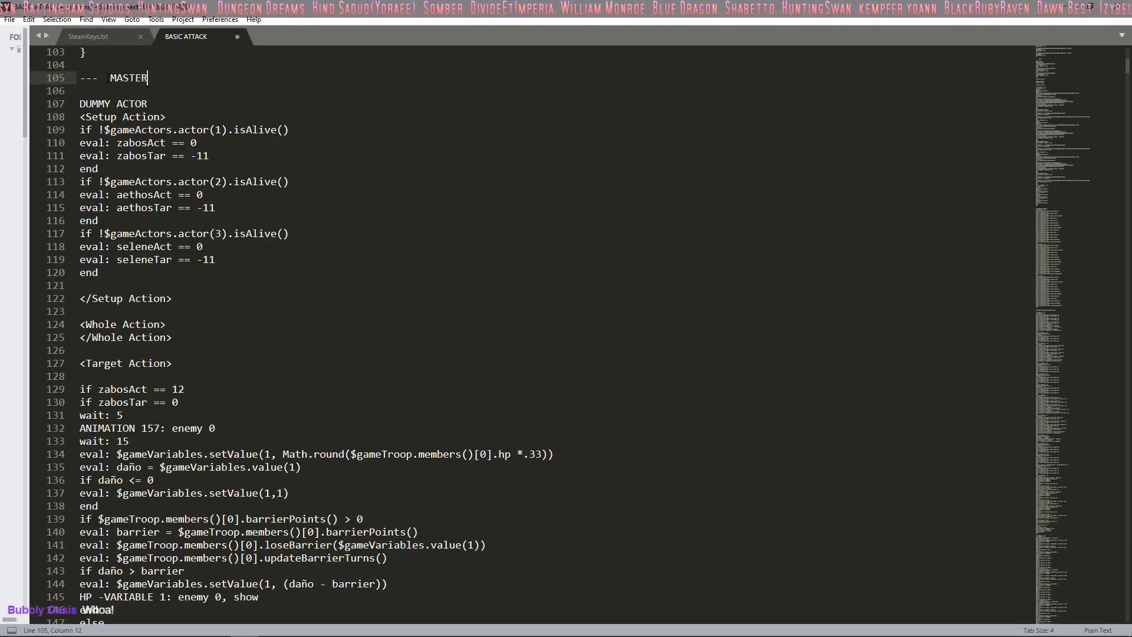
text( SKILL:)
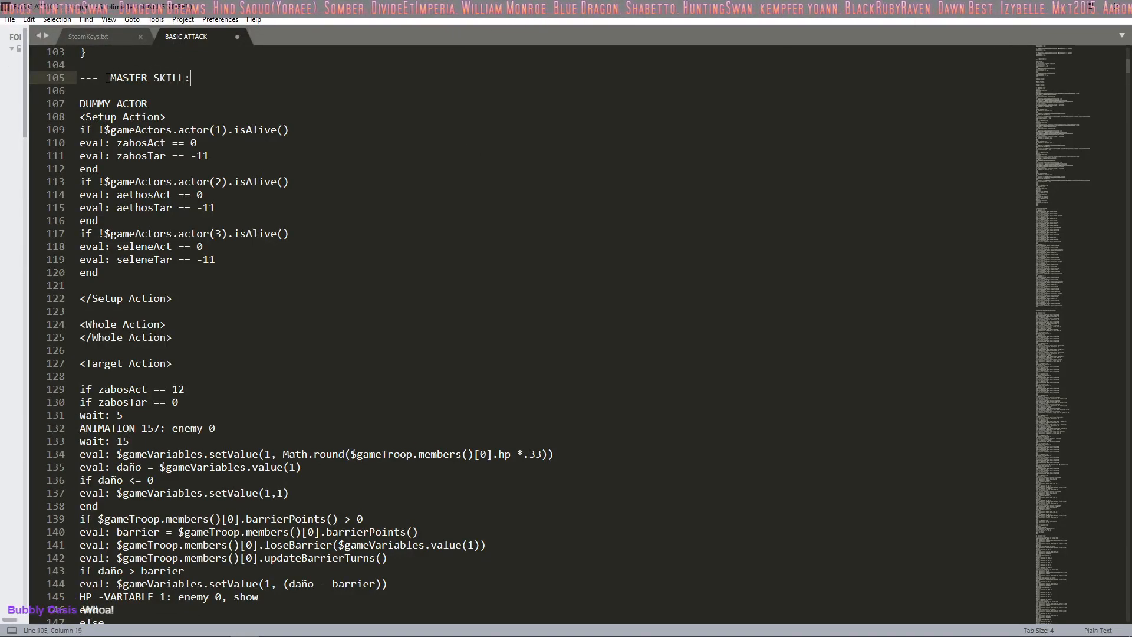
Step: Start saving the script file, create a folder named "How Did They Do That" inside SADJ, and open it as the save location
key(ctrl+s)
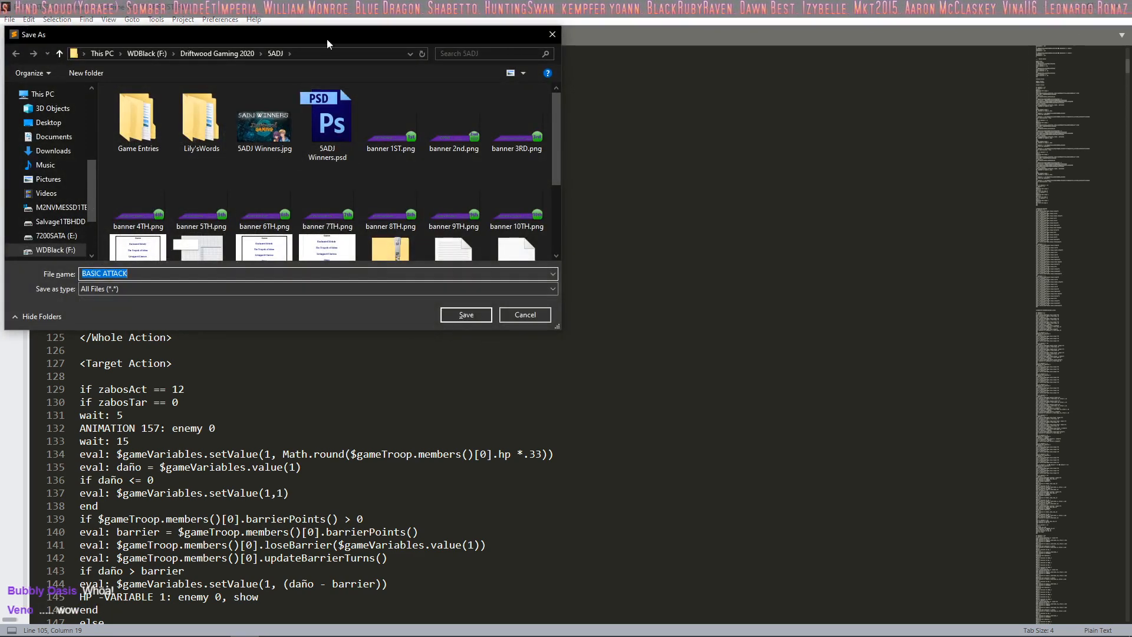
drag(326, 38, 703, 53)
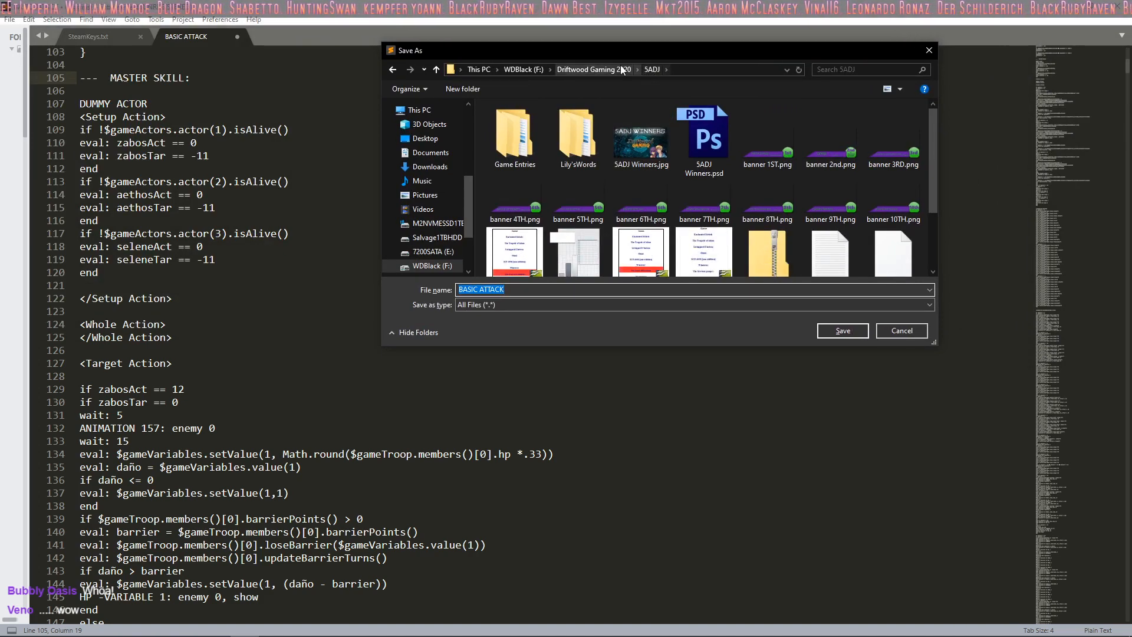
right_click(484, 179)
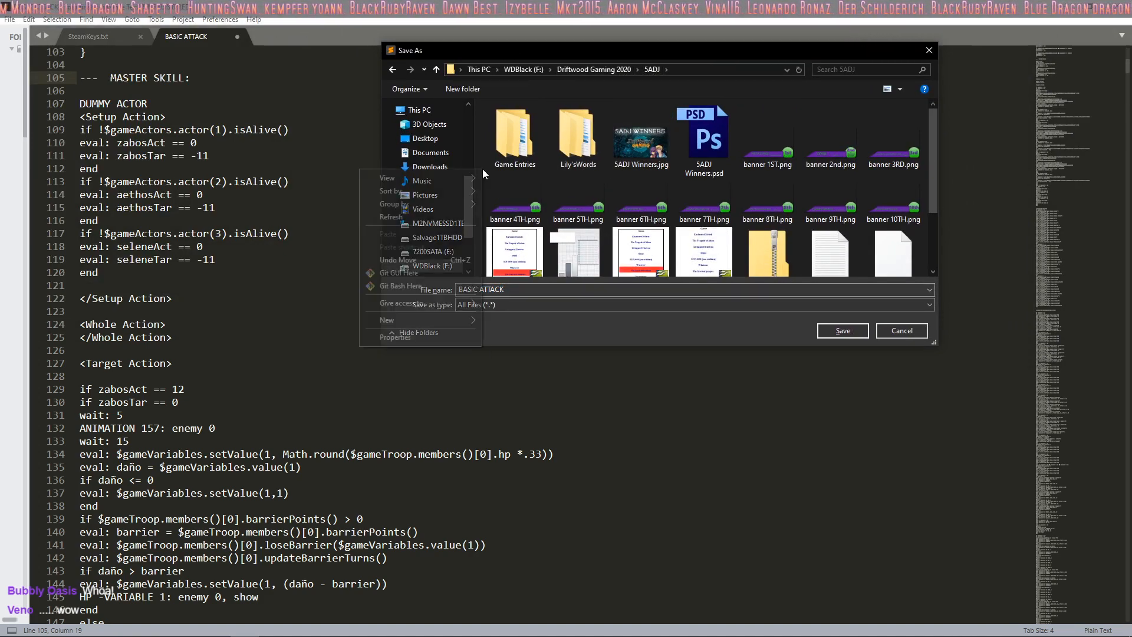
mouse_move(416, 319)
click(510, 319)
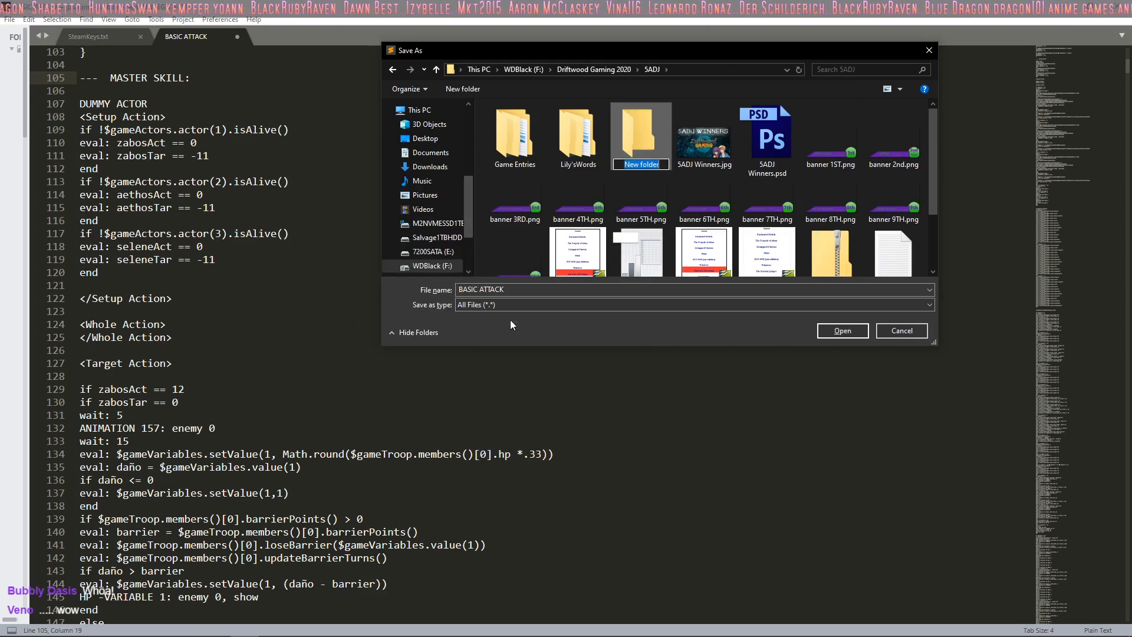
text(How Did)
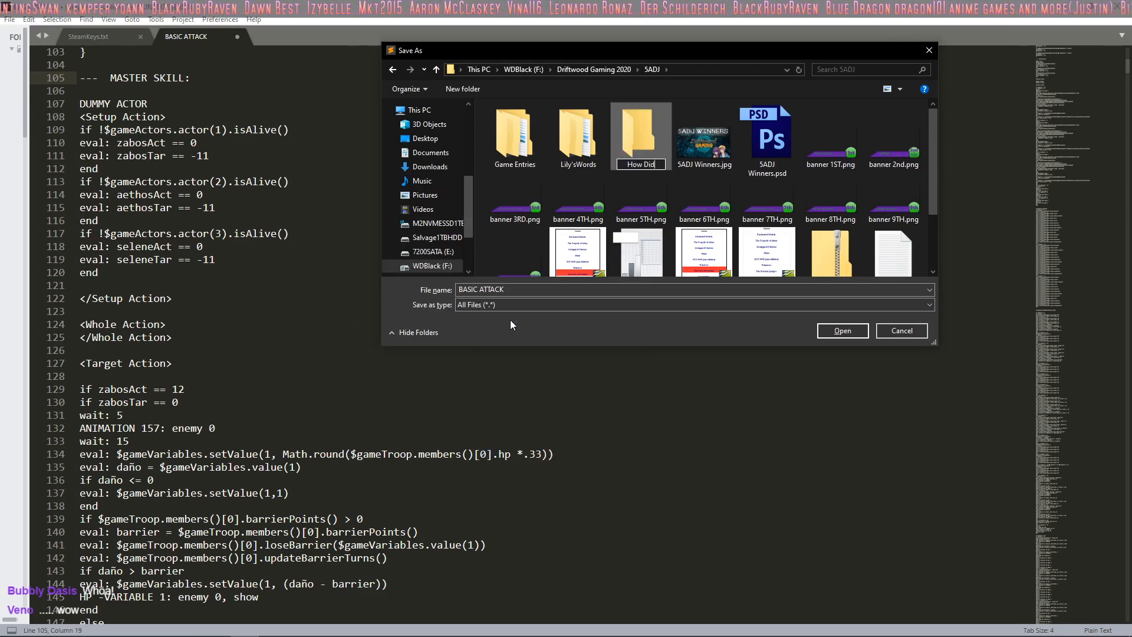
text( They Do it)
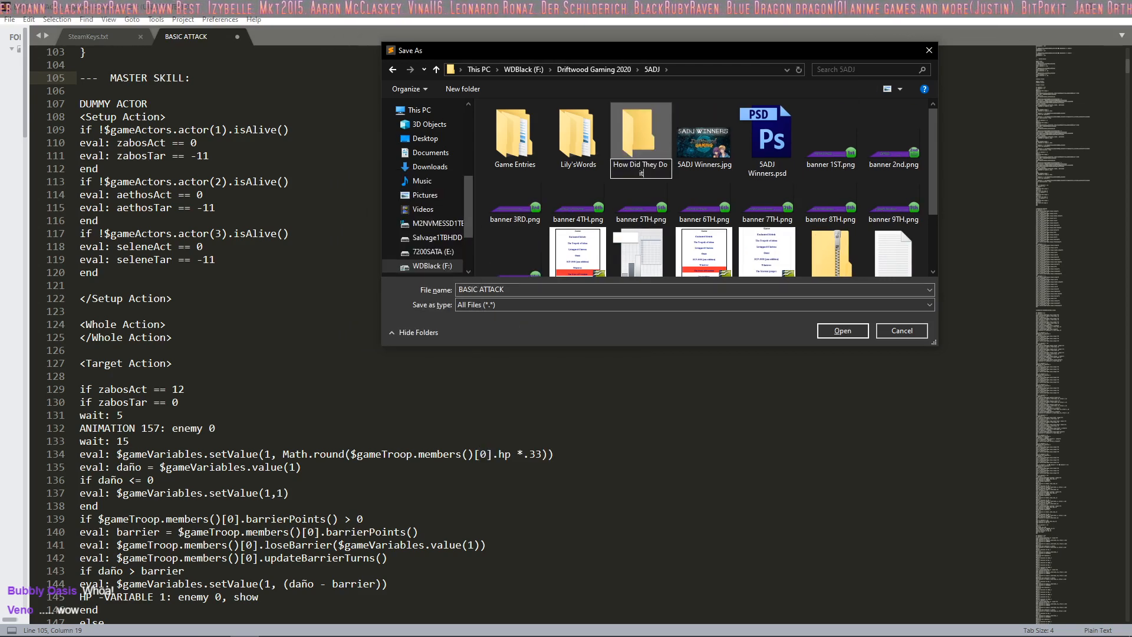
key(BackSpace)
key(BackSpace)
text(THat)
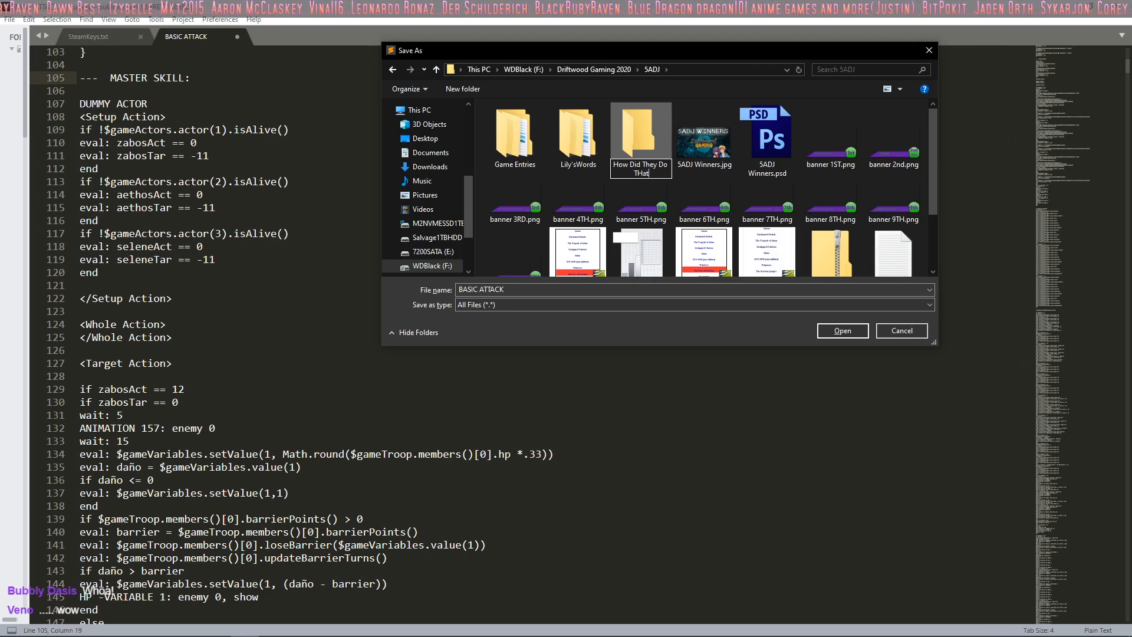
key(BackSpace)
key(BackSpace)
key(BackSpace)
text(hat)
key(Return)
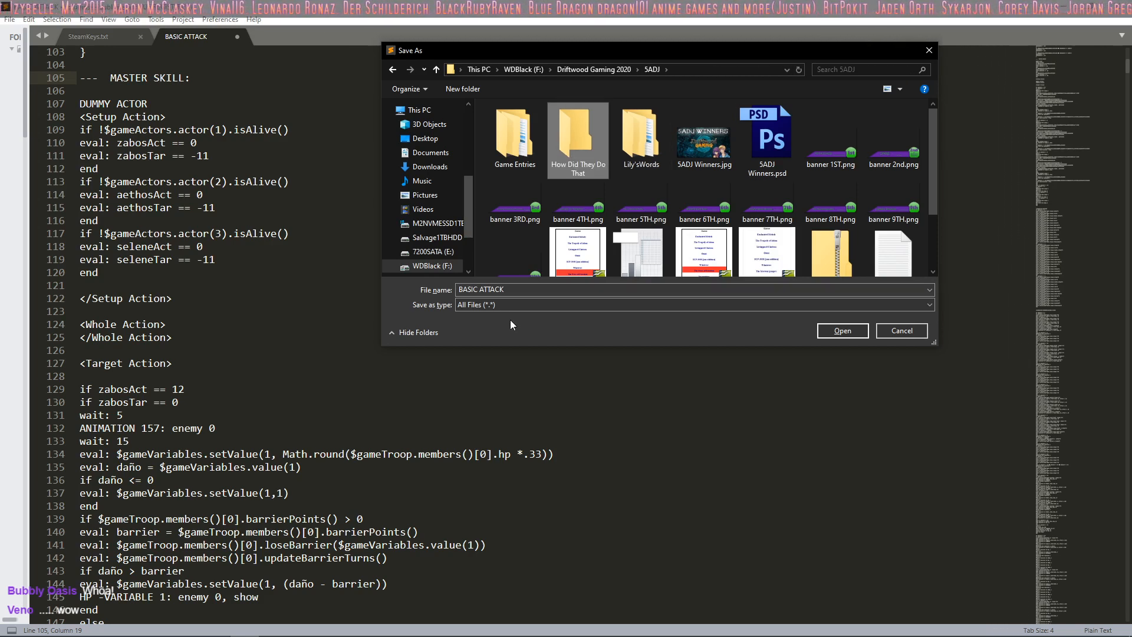
key(Return)
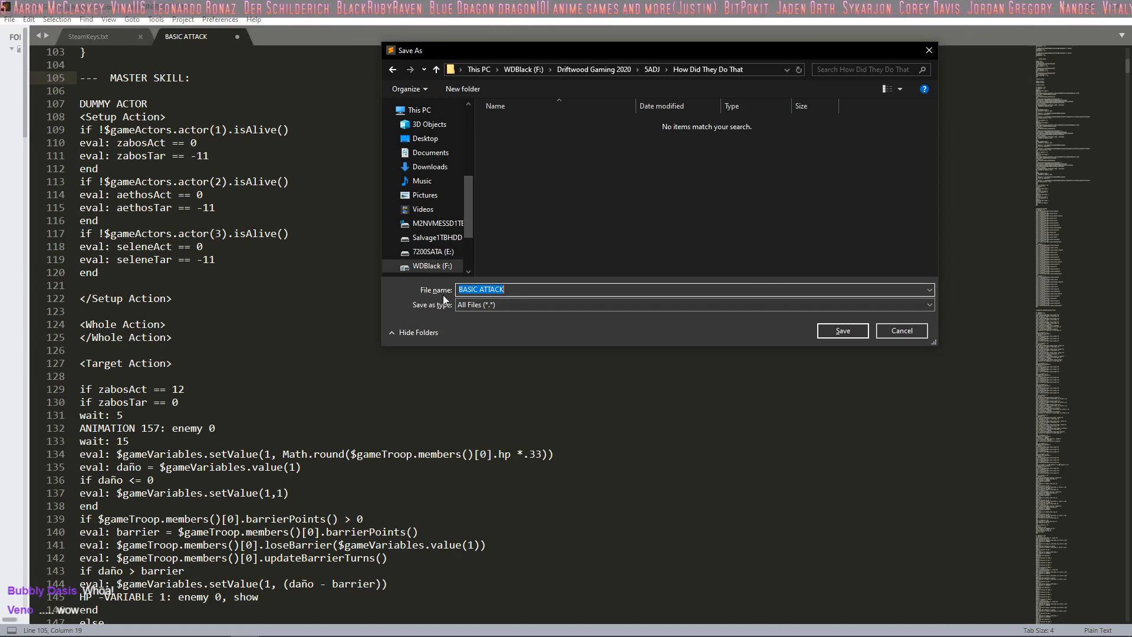
Step: Save the file as "Mortem Gangers VaroClaw's multi attack system" in the How Did They Do That folder
text(Mortem)
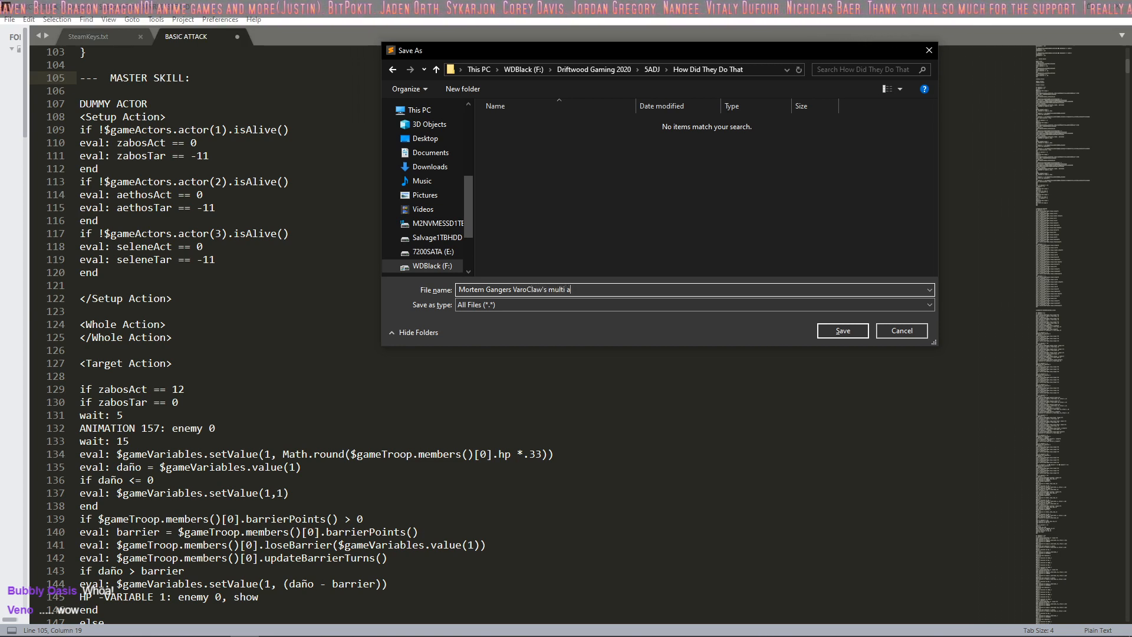
text(Gangers VaroClaw's multi attack syste)
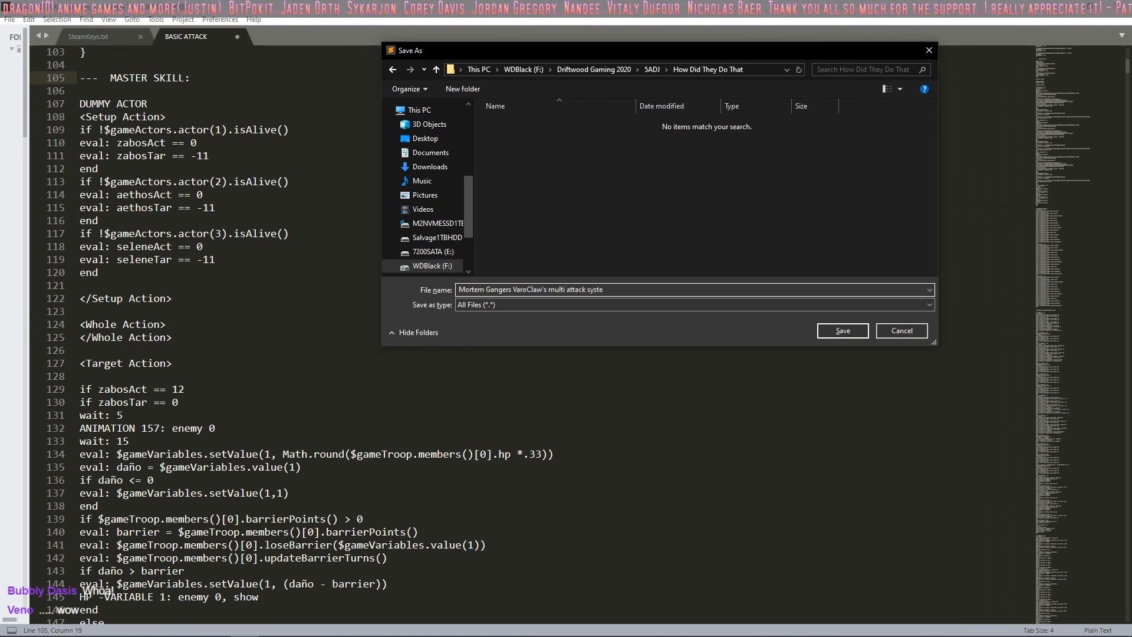
text(m)
key(Return)
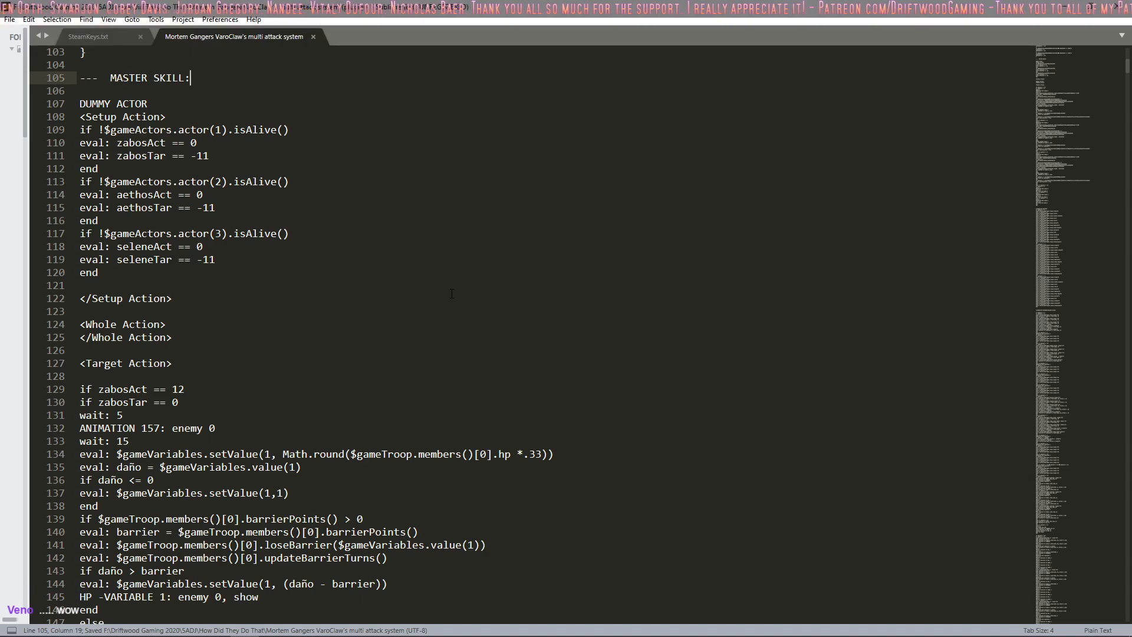
Step: Read through the master skill code from its target action through the CHARACTER EXECUTES section and Zabos's movement and casting branches
scroll(452, 293, down, 11)
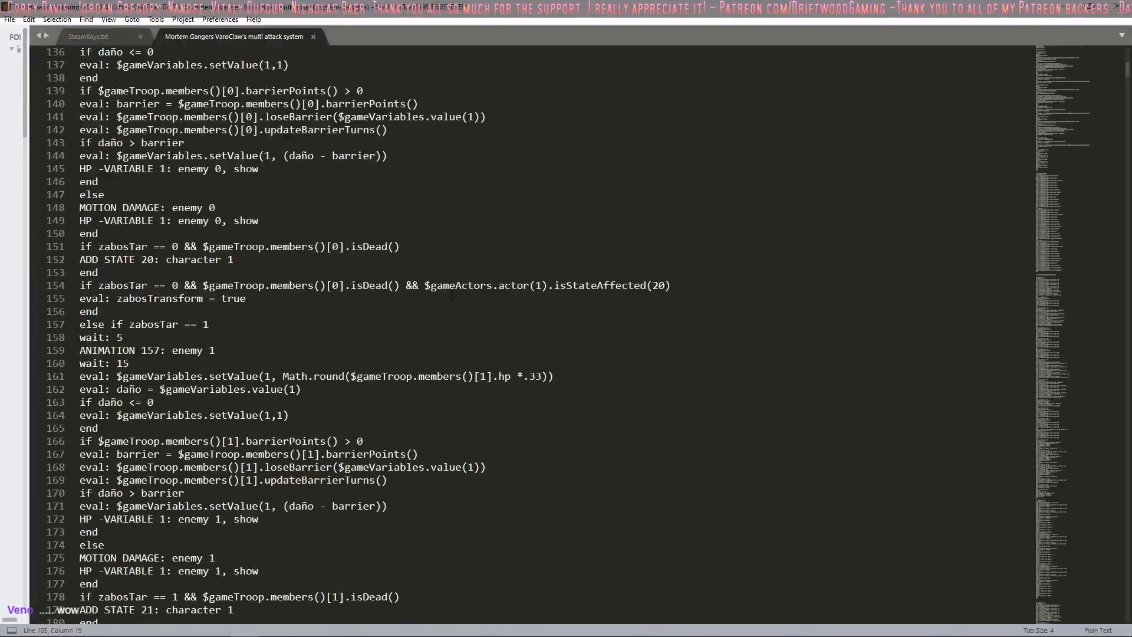
scroll(451, 294, down, 8)
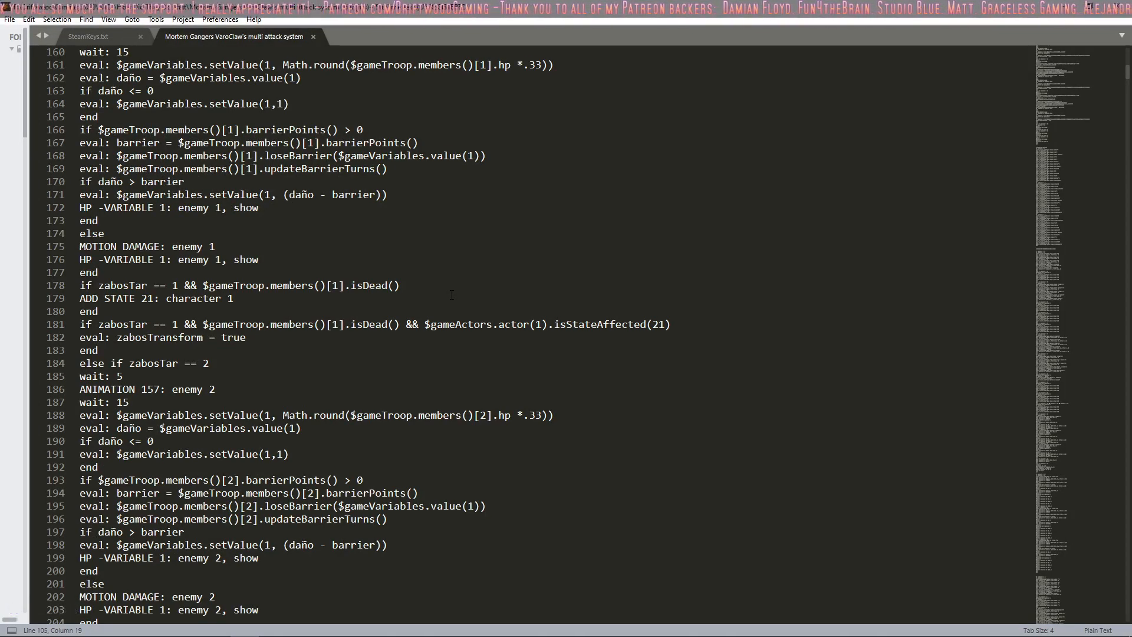
scroll(452, 295, down, 15)
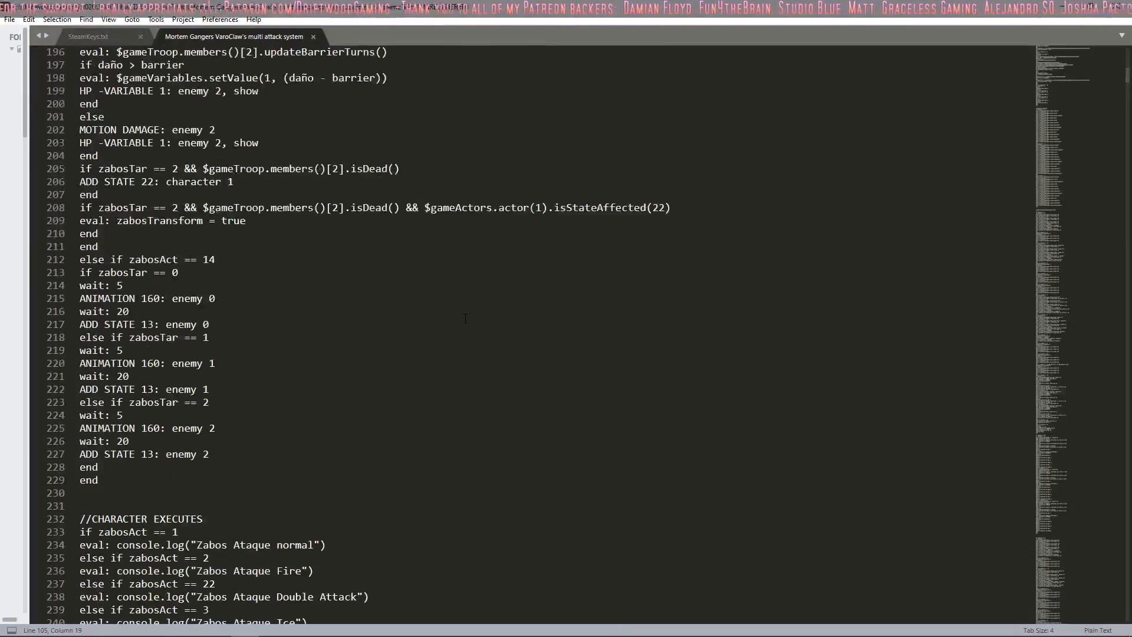
scroll(465, 319, down, 7)
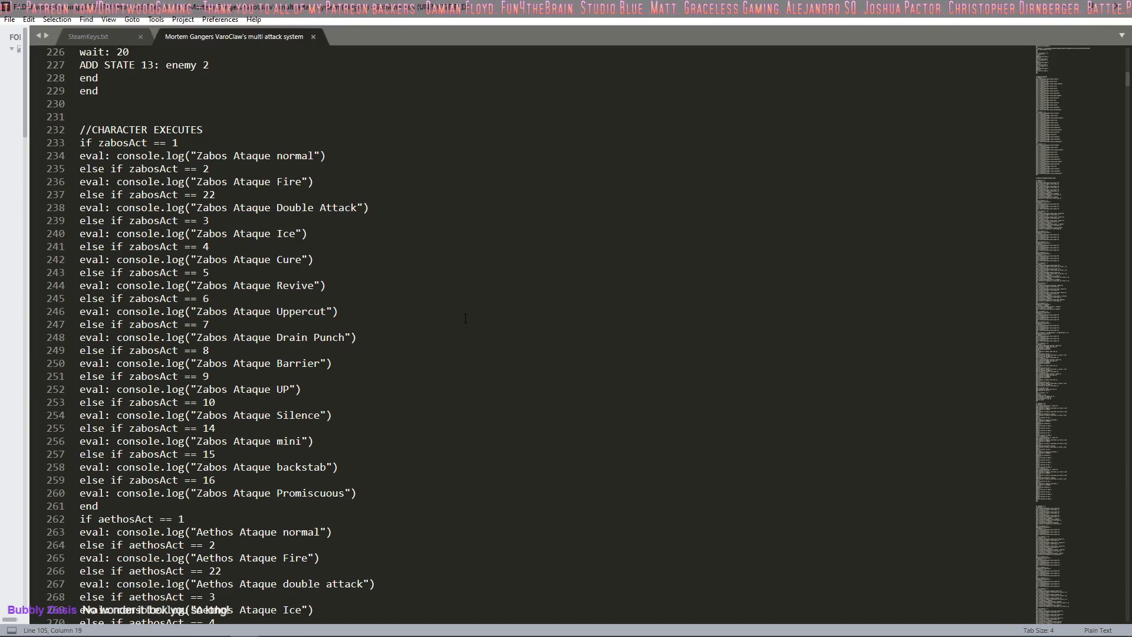
scroll(465, 318, down, 16)
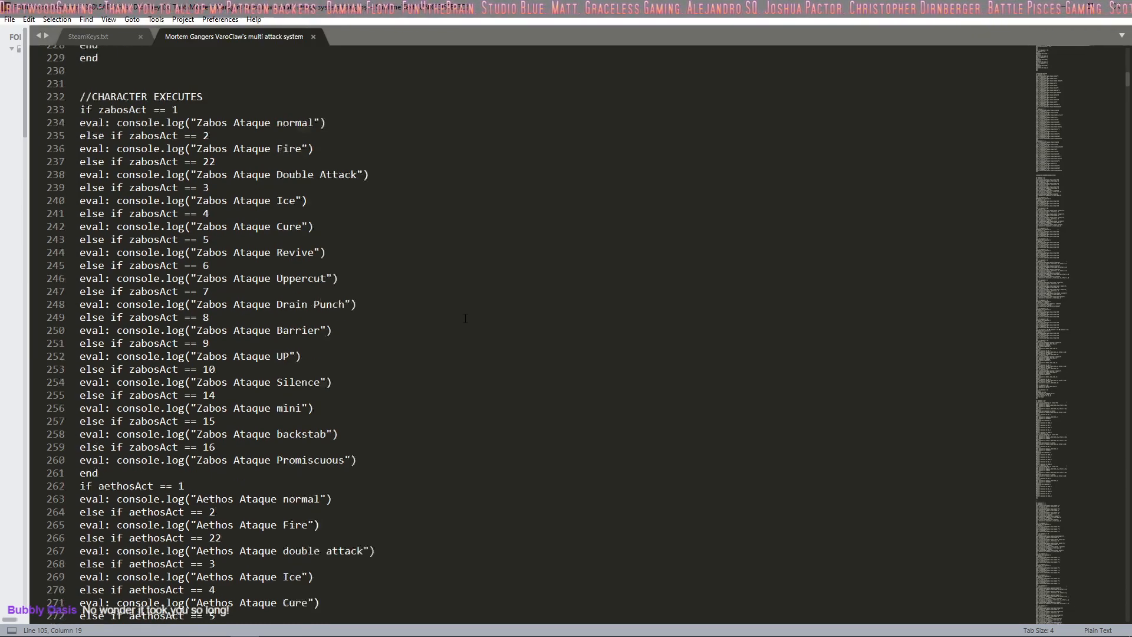
scroll(465, 319, down, 7)
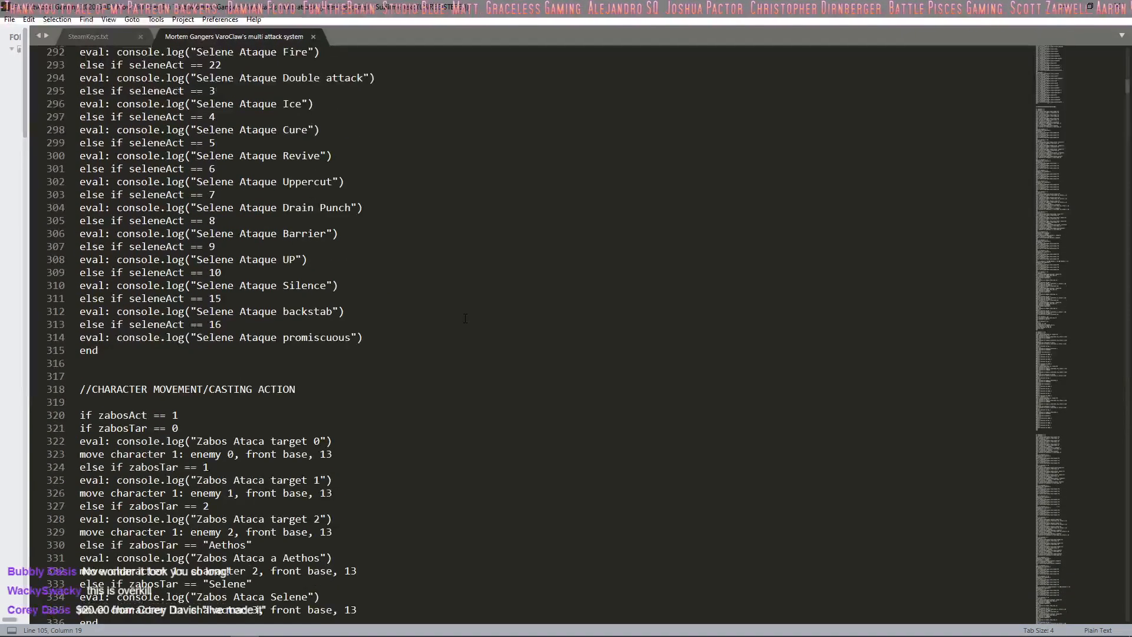
scroll(465, 318, down, 20)
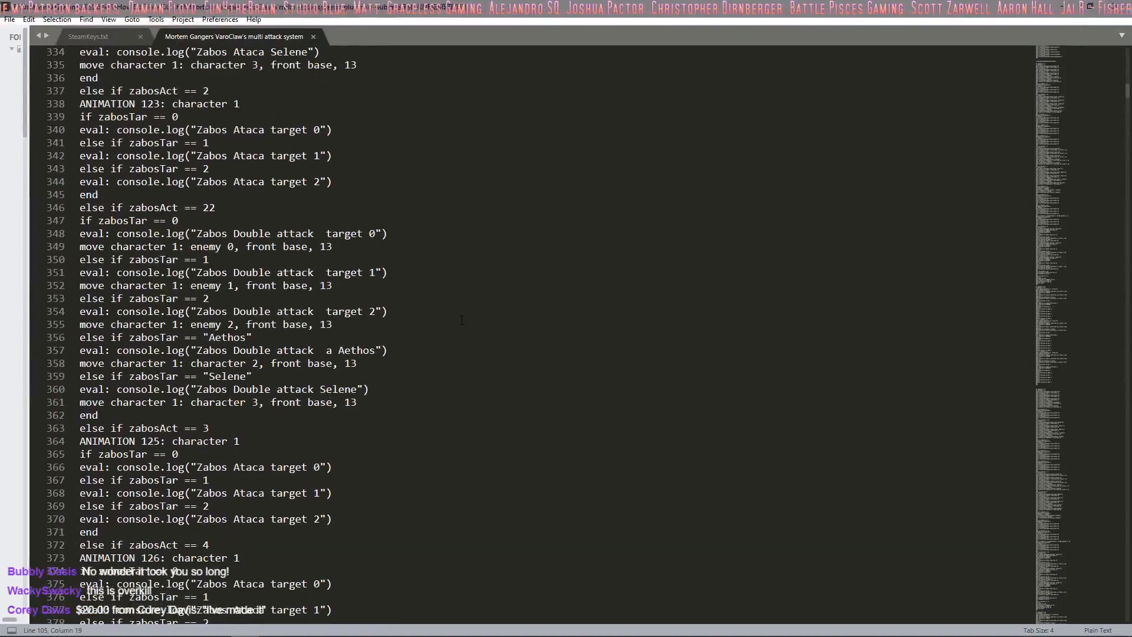
scroll(462, 321, down, 19)
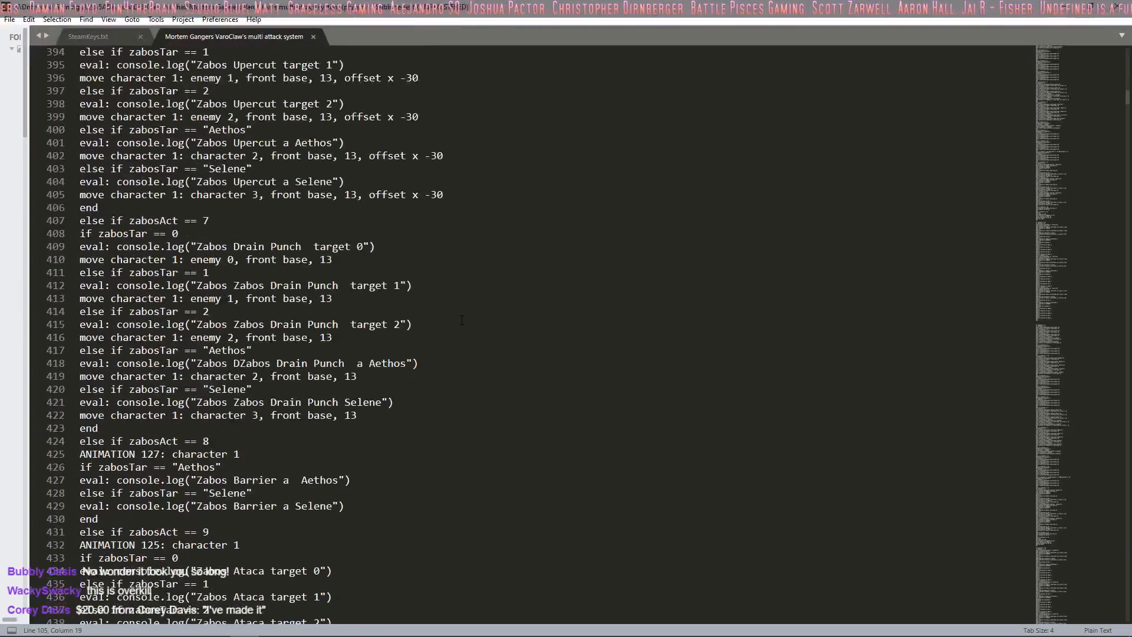
scroll(462, 321, down, 16)
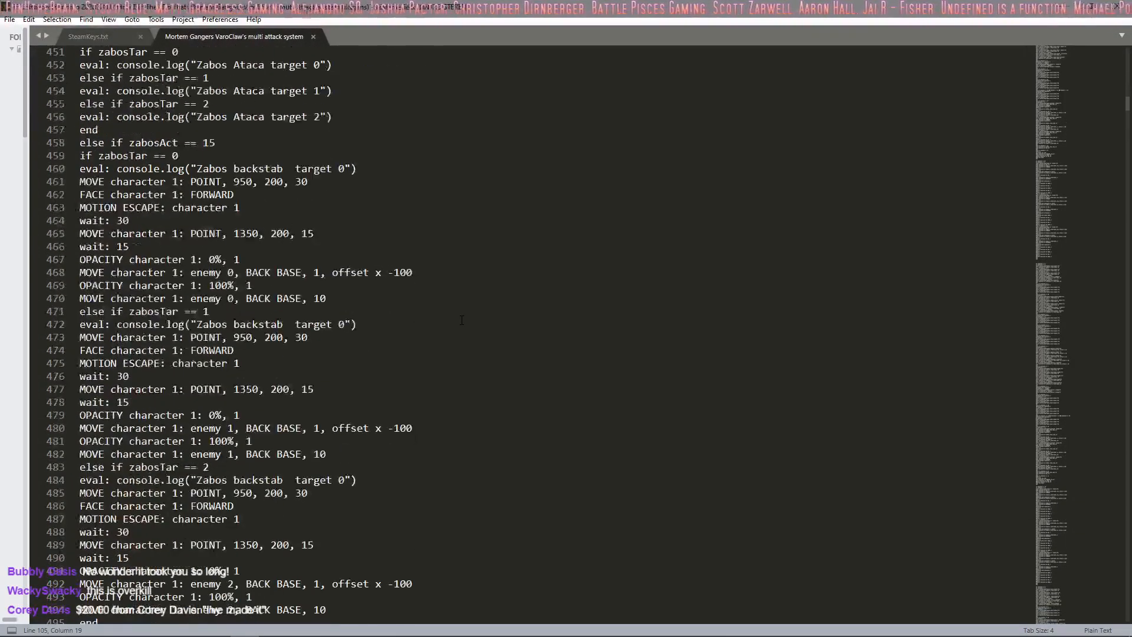
scroll(461, 320, down, 14)
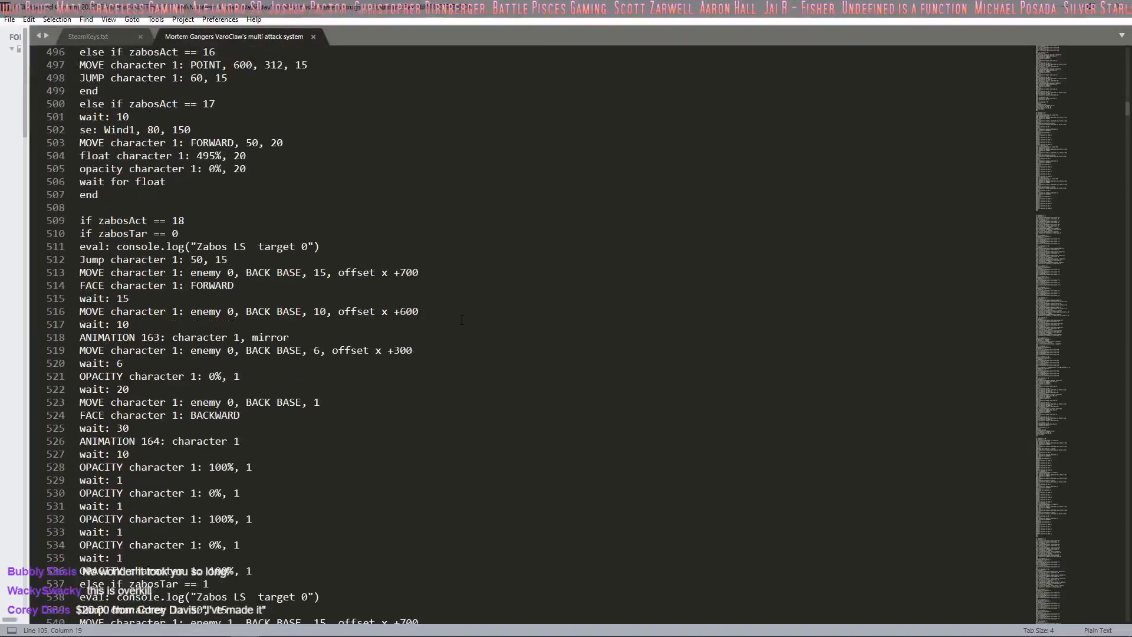
Step: Read the rest of Zabos's branches and all of Aethos's movement, animation and backstab branches in the master skill code
scroll(462, 320, down, 14)
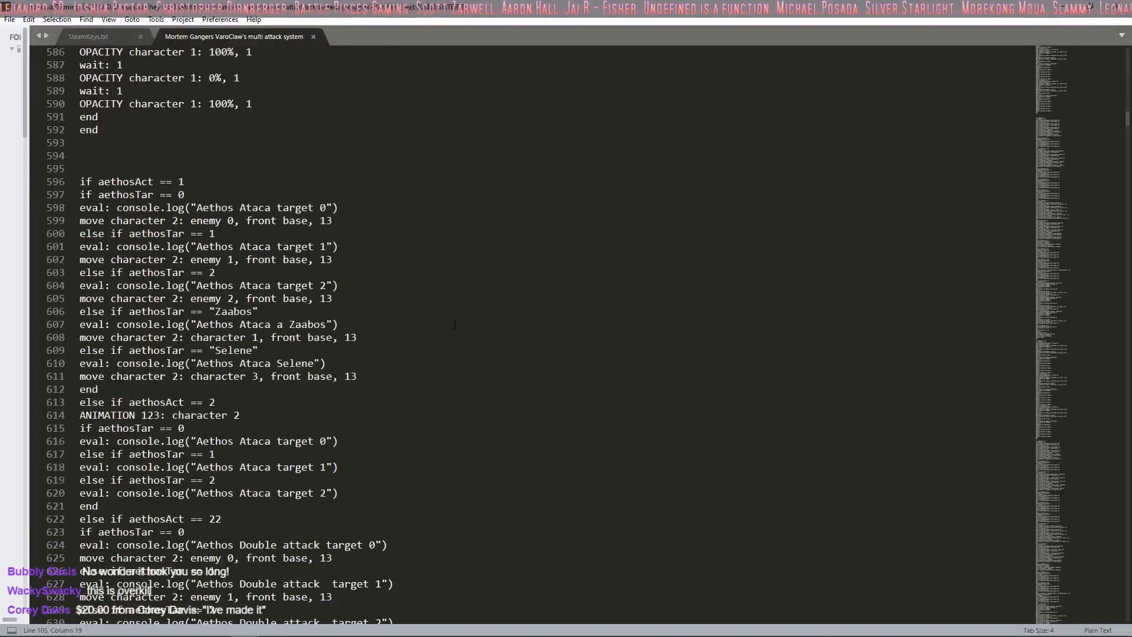
scroll(455, 325, down, 20)
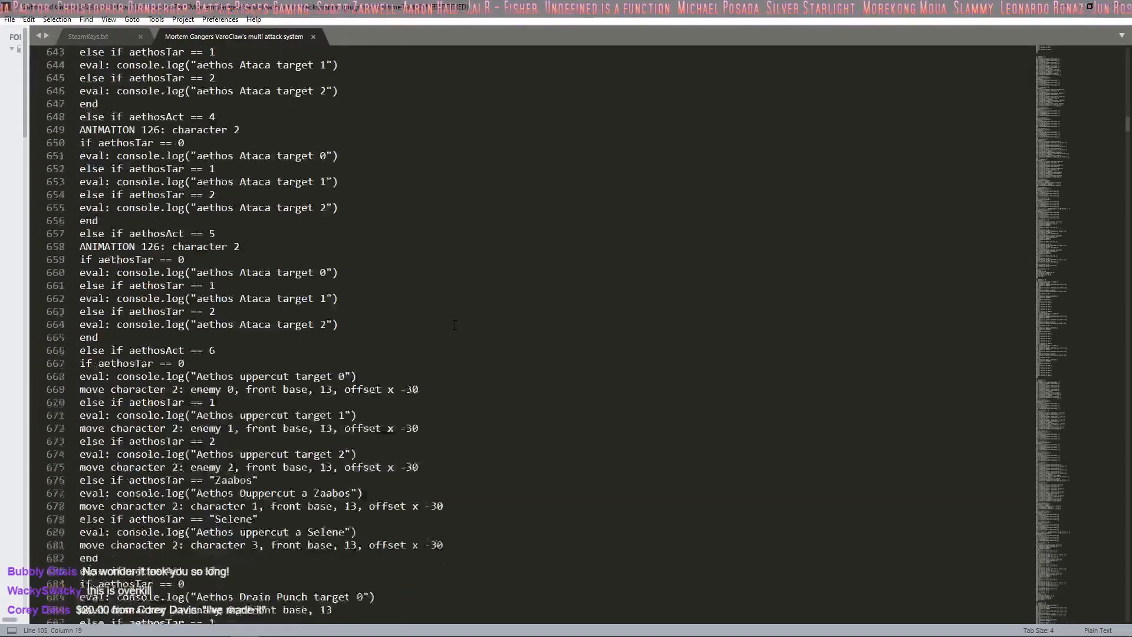
scroll(455, 324, down, 5)
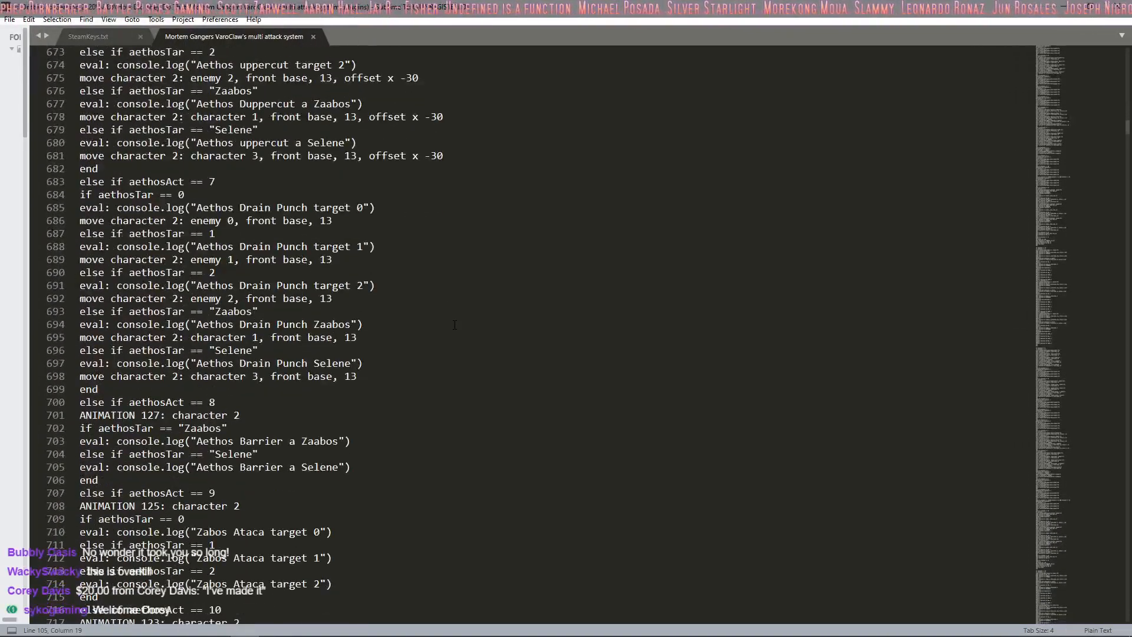
scroll(455, 324, down, 4)
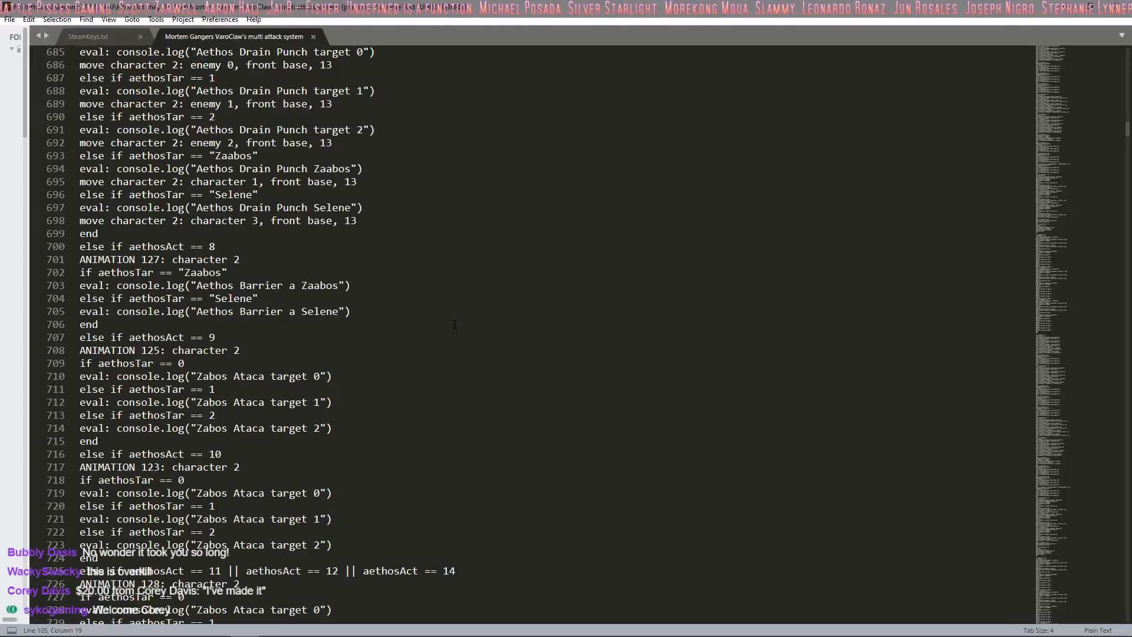
scroll(455, 324, down, 8)
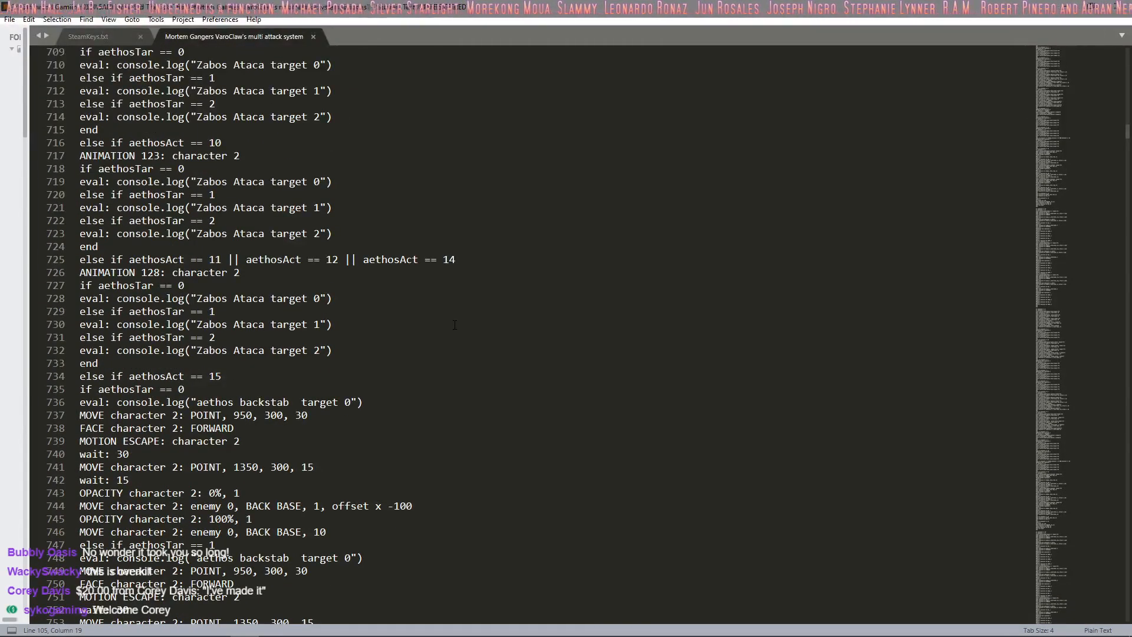
scroll(455, 324, down, 5)
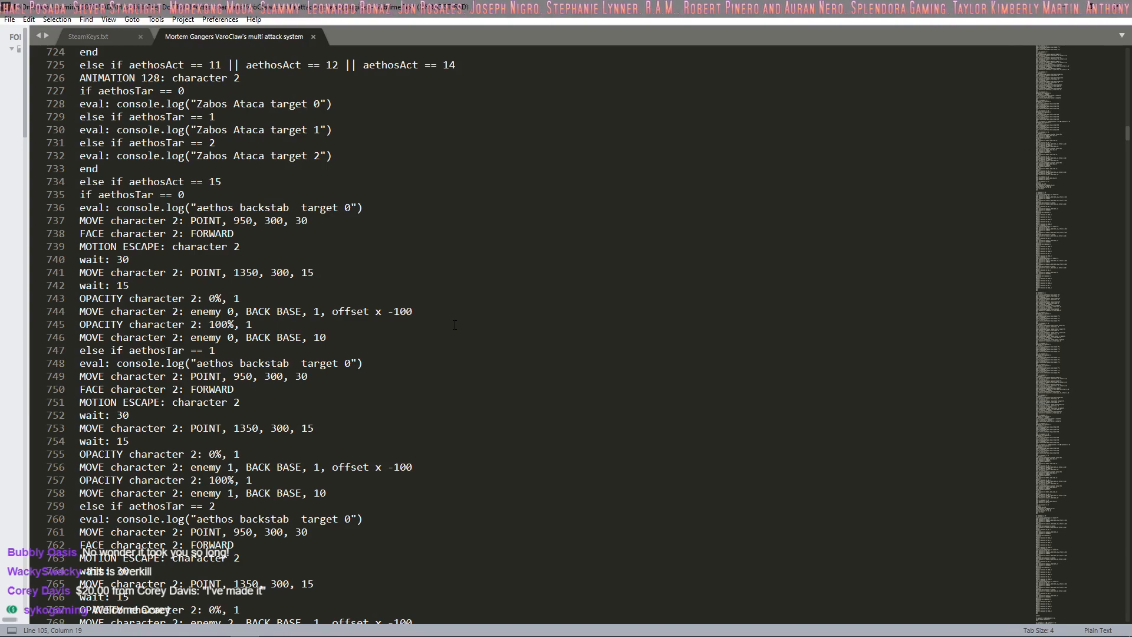
scroll(455, 324, down, 12)
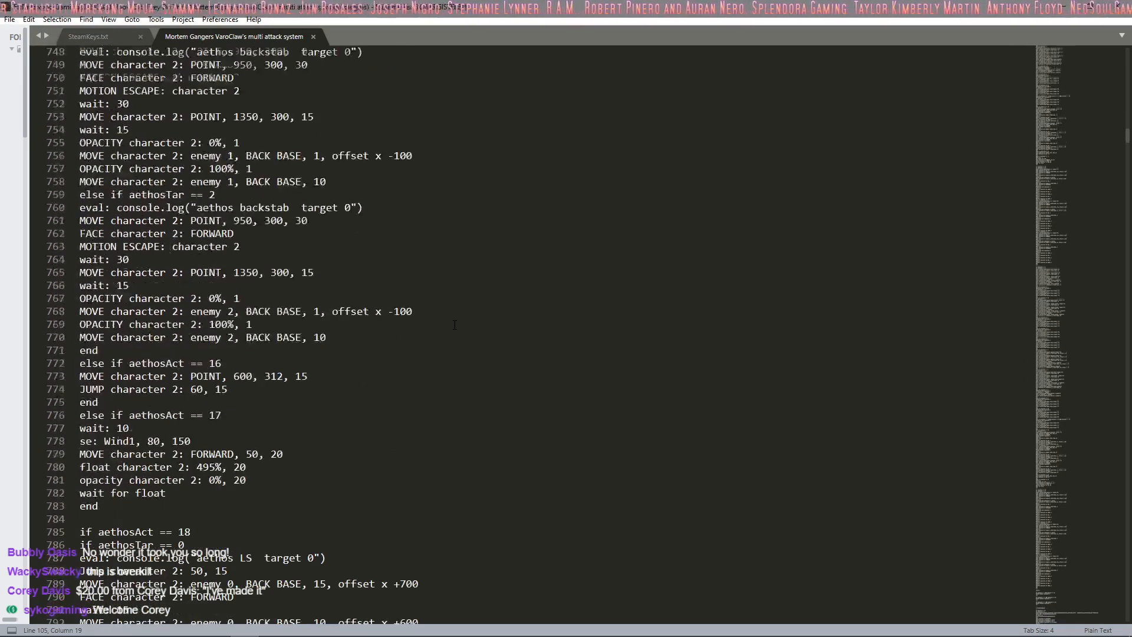
scroll(455, 324, down, 12)
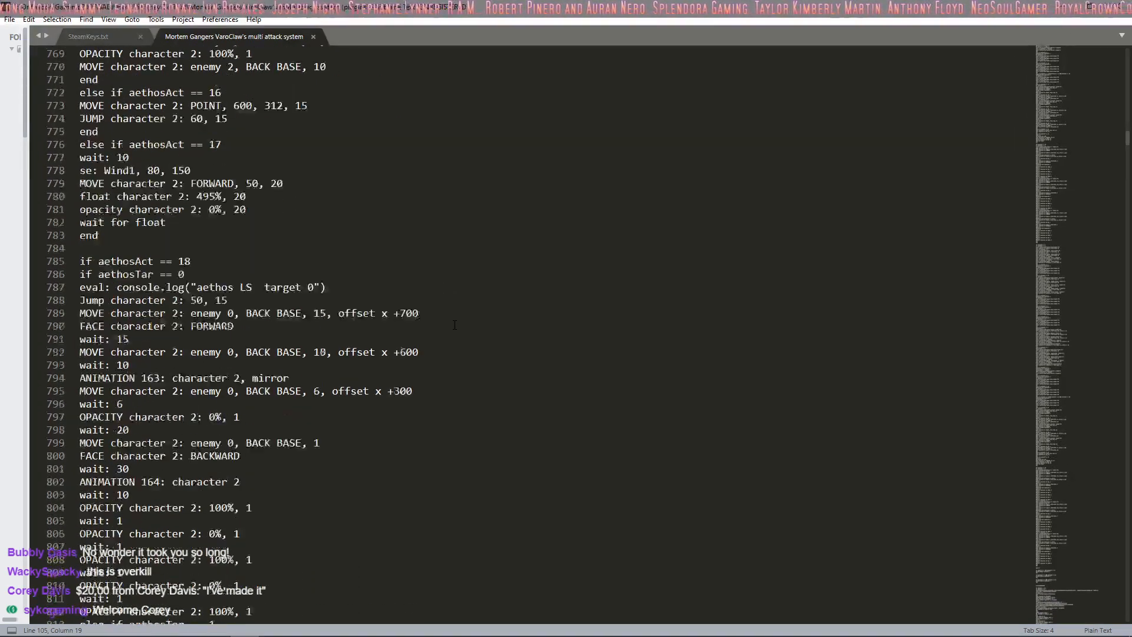
scroll(455, 325, down, 19)
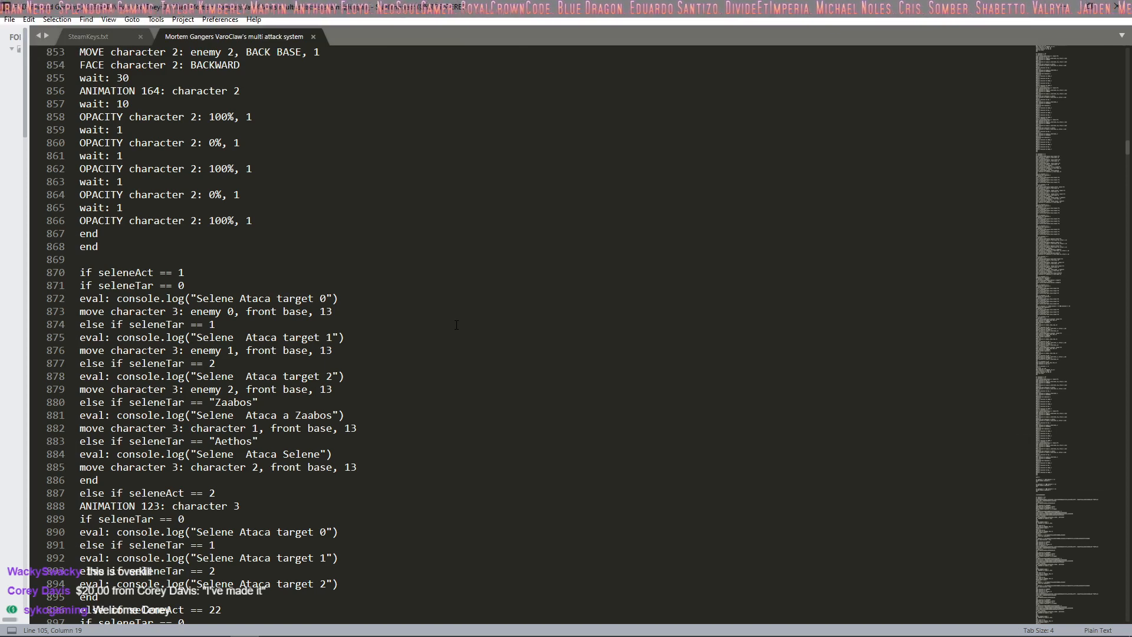
Step: Read Selene's action branches and continue into Zabos's damage calculations in the //ACTIONSEQUENCE section
scroll(456, 324, down, 3)
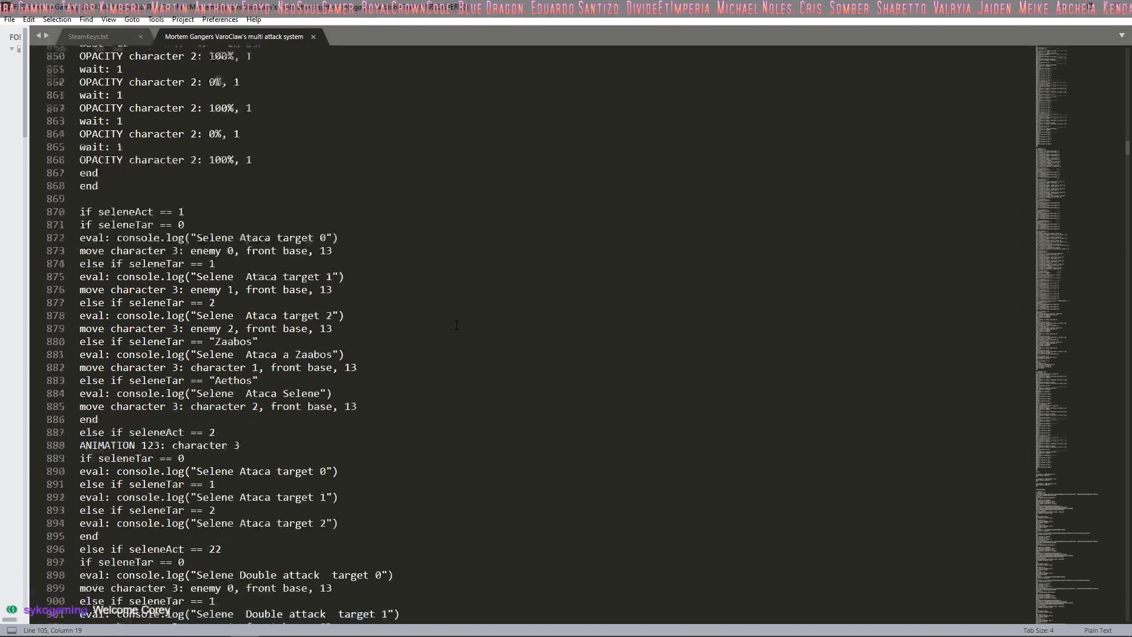
scroll(457, 324, down, 11)
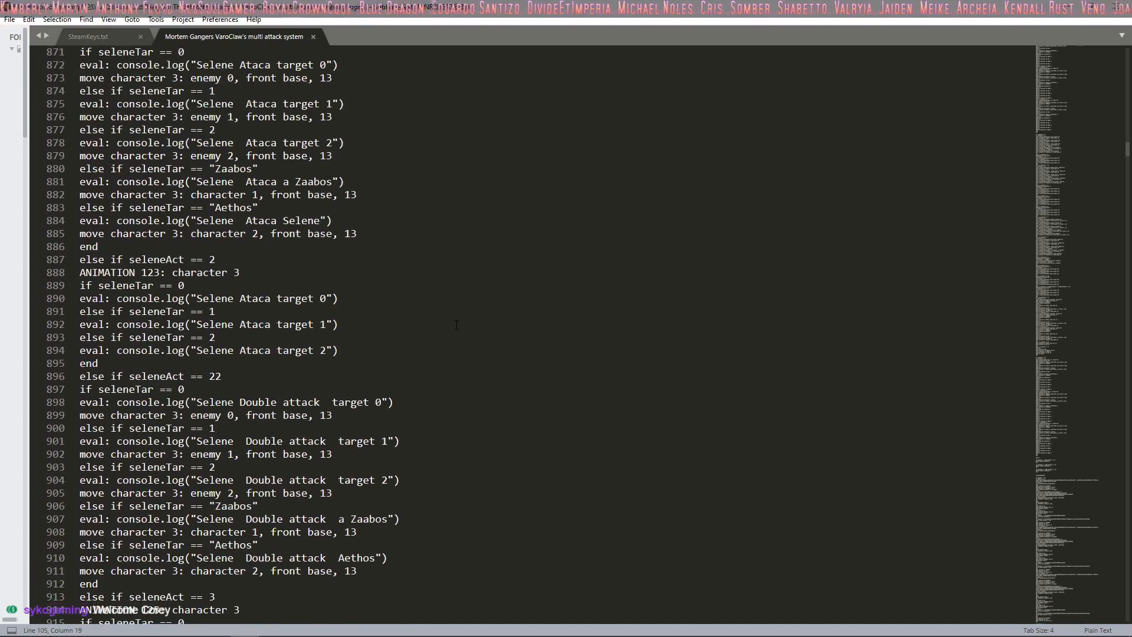
scroll(456, 324, down, 19)
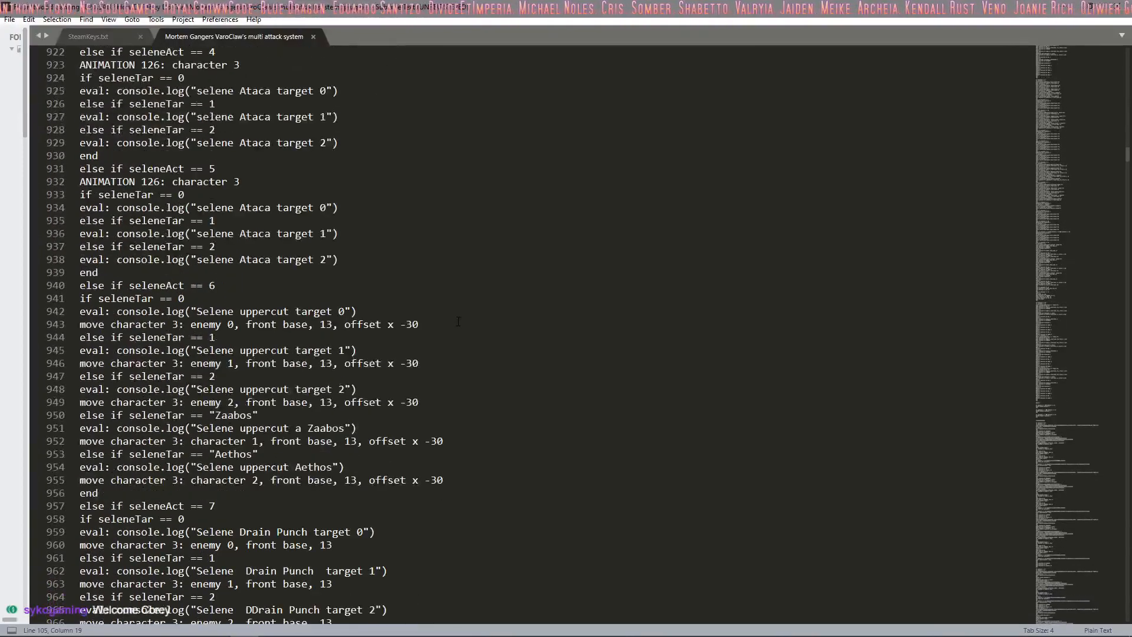
scroll(459, 321, down, 20)
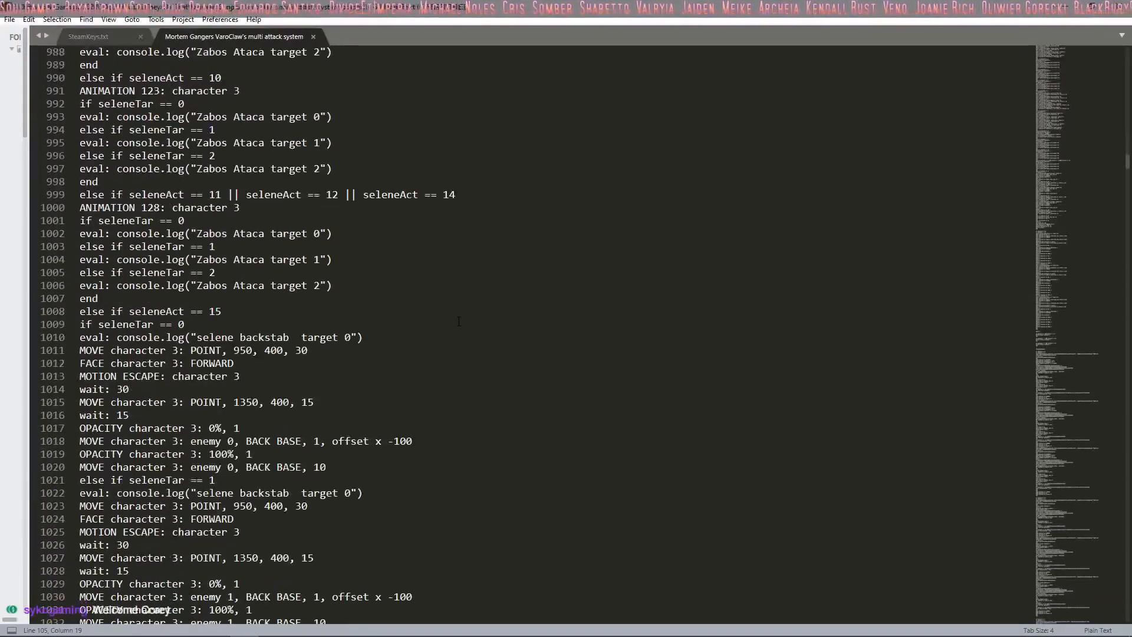
scroll(461, 315, down, 20)
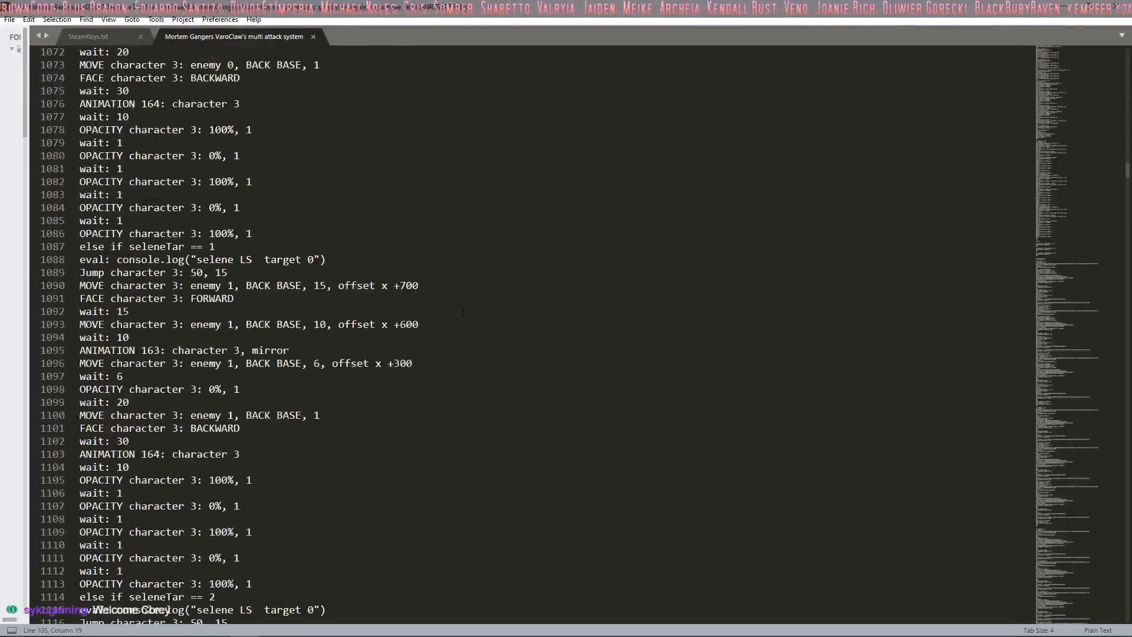
scroll(463, 312, down, 20)
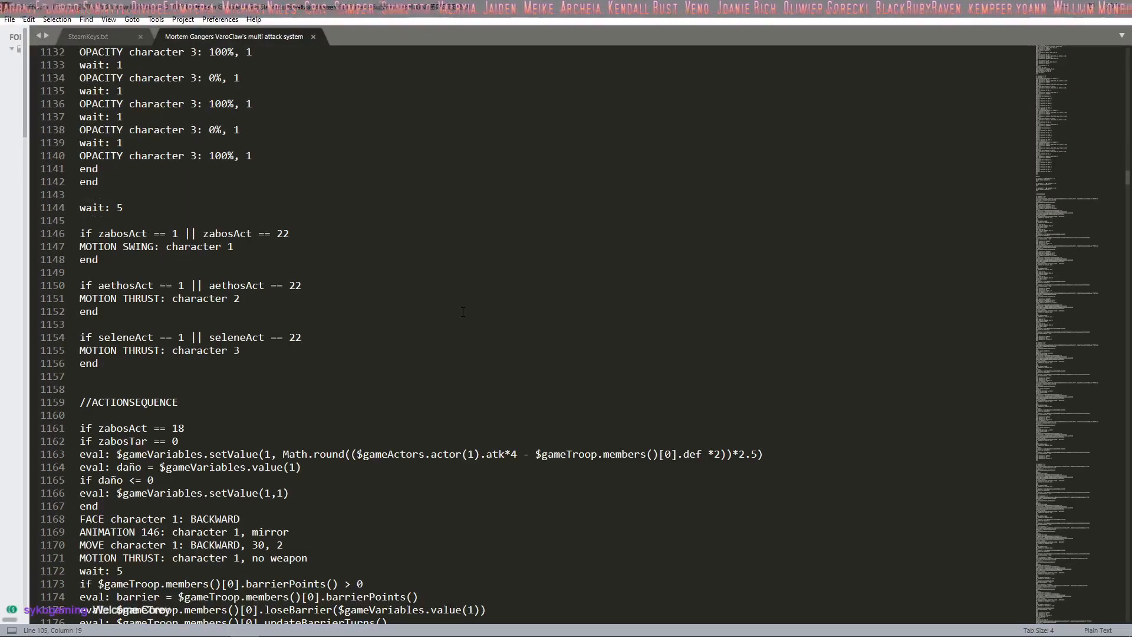
scroll(463, 312, down, 20)
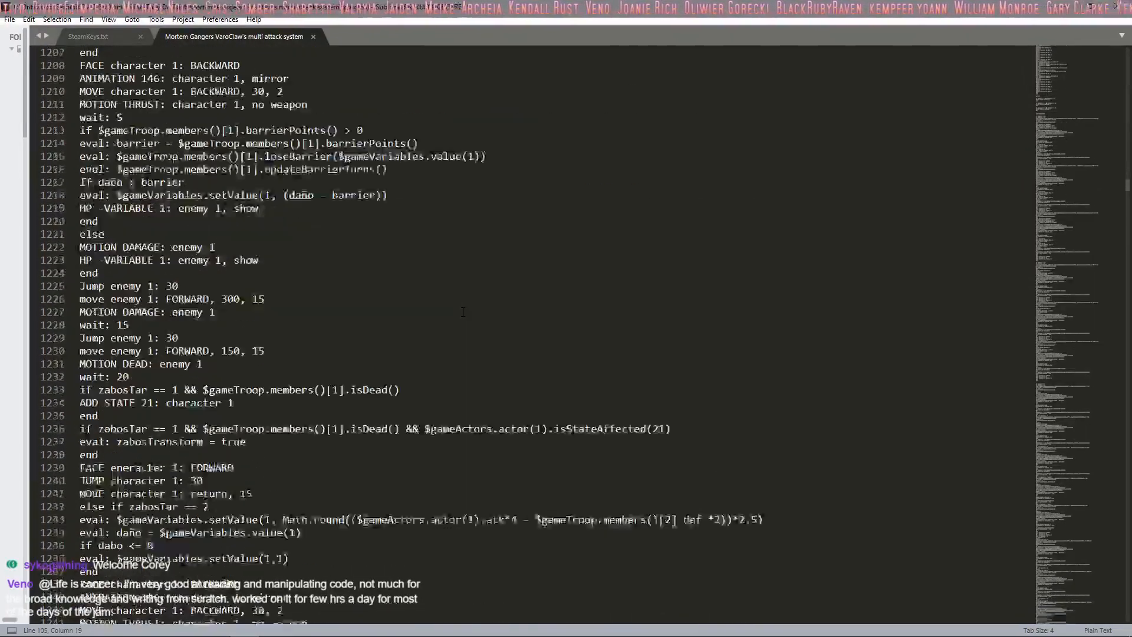
scroll(463, 312, down, 14)
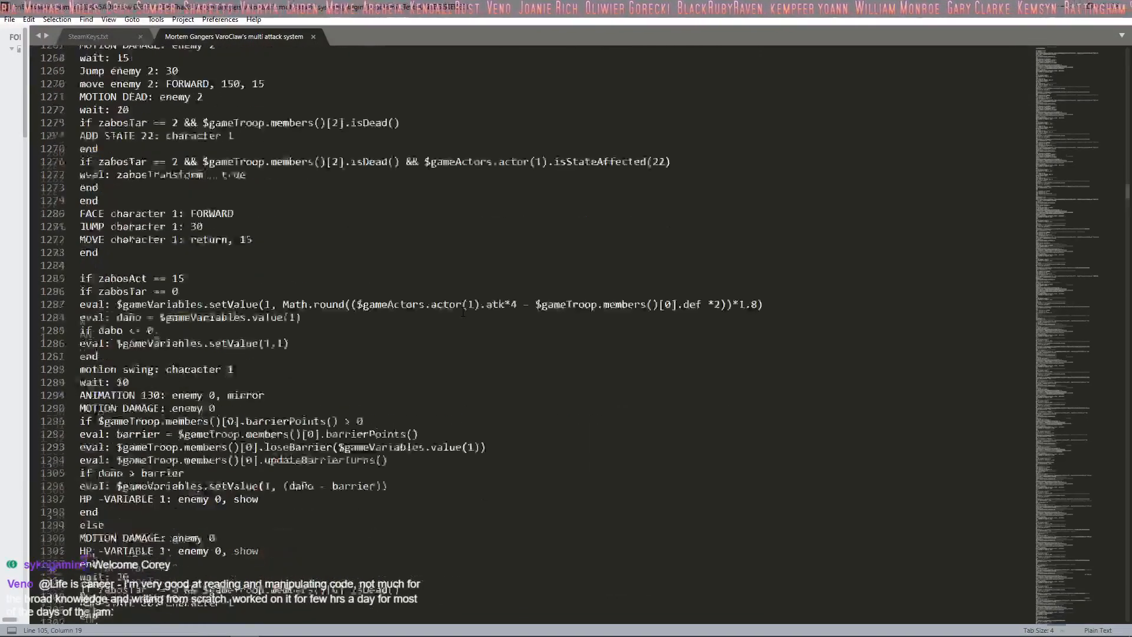
scroll(463, 312, down, 1)
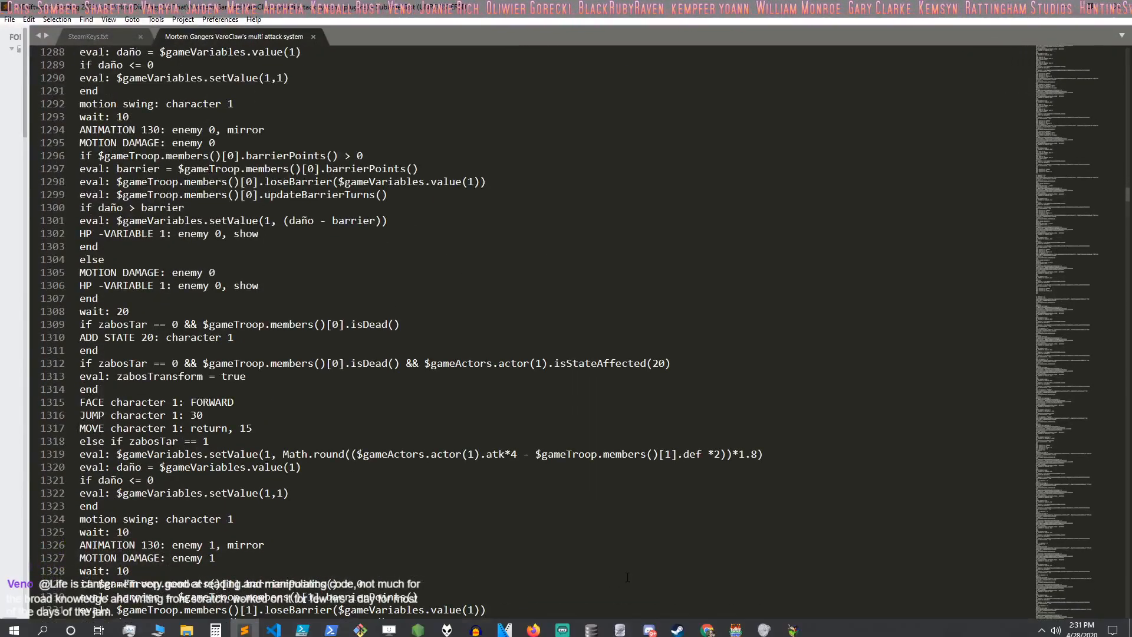
scroll(463, 330, down, 5)
scroll(463, 354, down, 2)
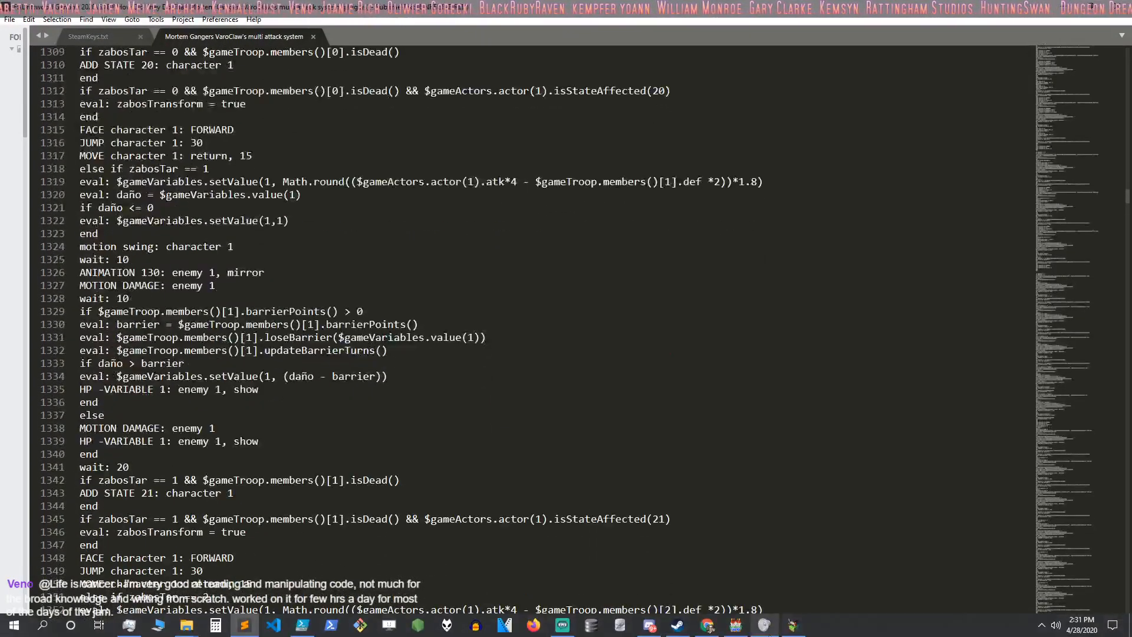
Step: Switch to RPG Maker MV and compare the notes of the MASTER SKILL (ACTOR) and MASTER SKILL (ENEMY) skills
click(793, 626)
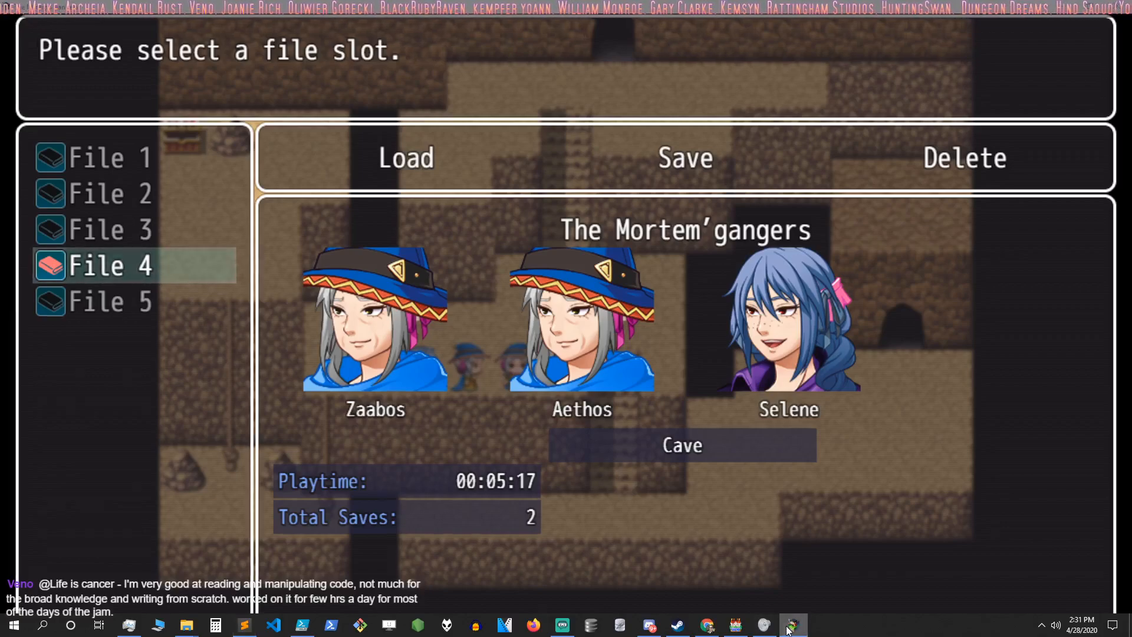
click(793, 626)
click(731, 629)
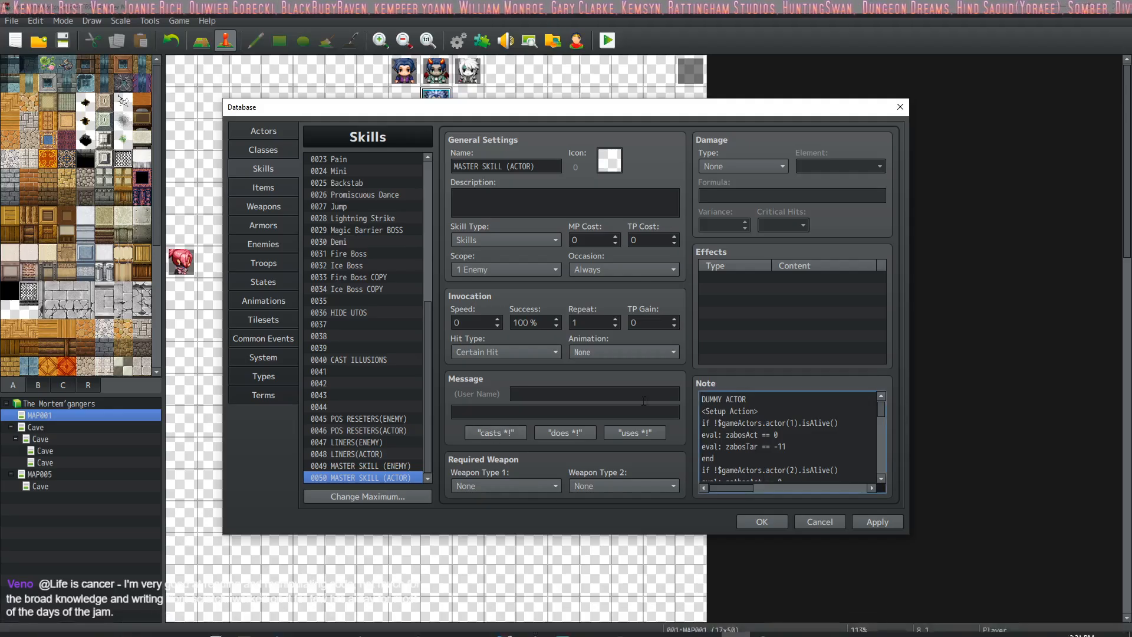
scroll(840, 442, down, 1)
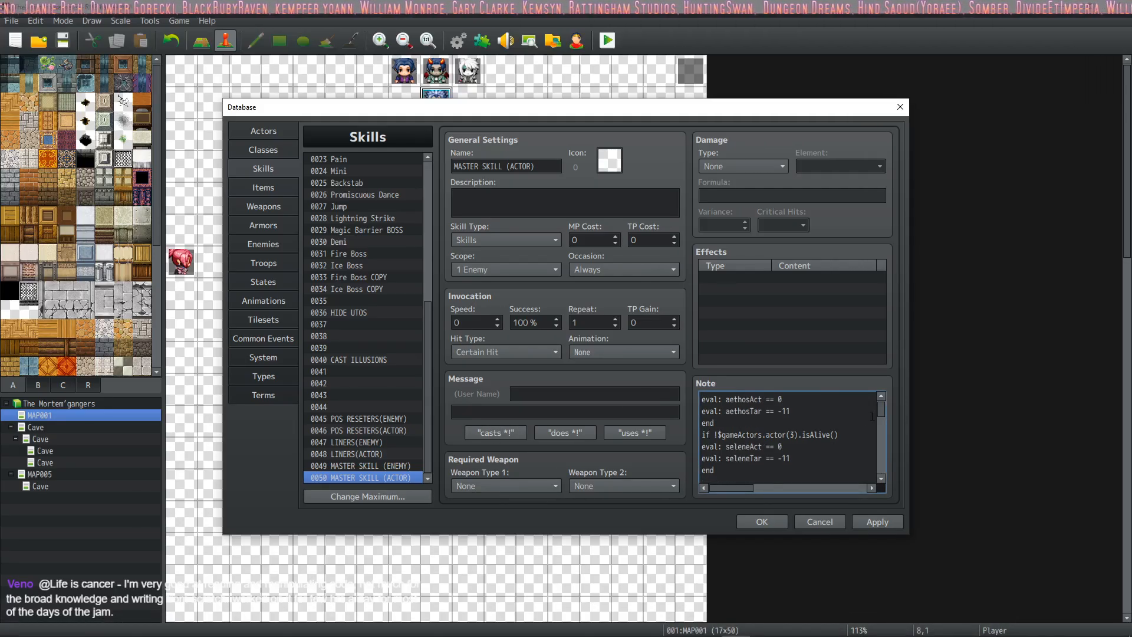
drag(881, 406, 882, 392)
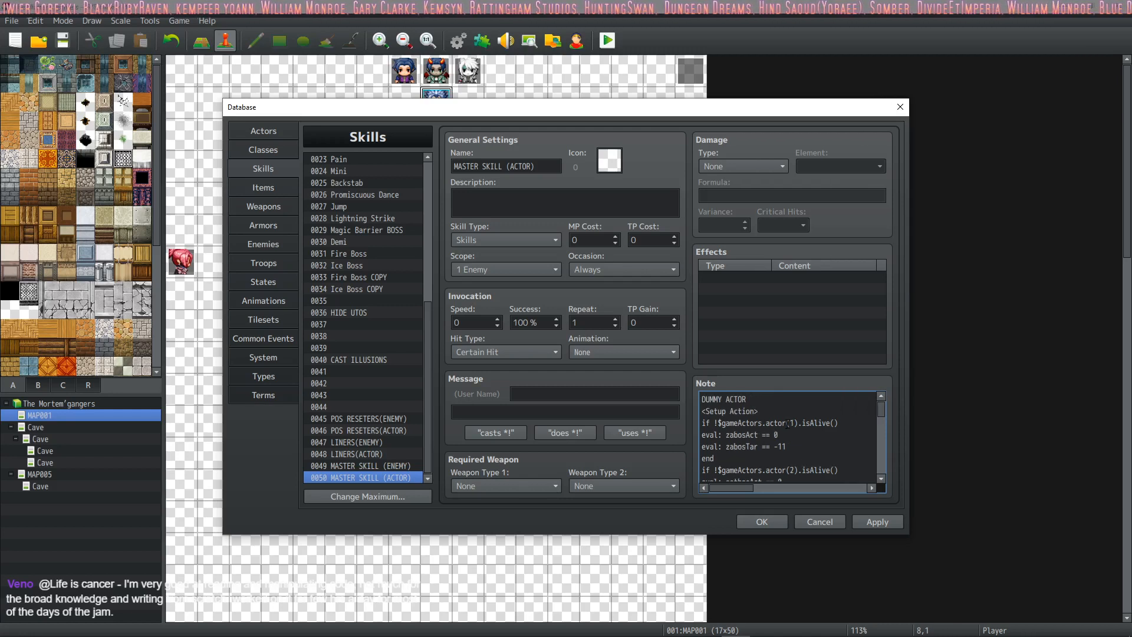
click(362, 466)
scroll(755, 439, down, 1)
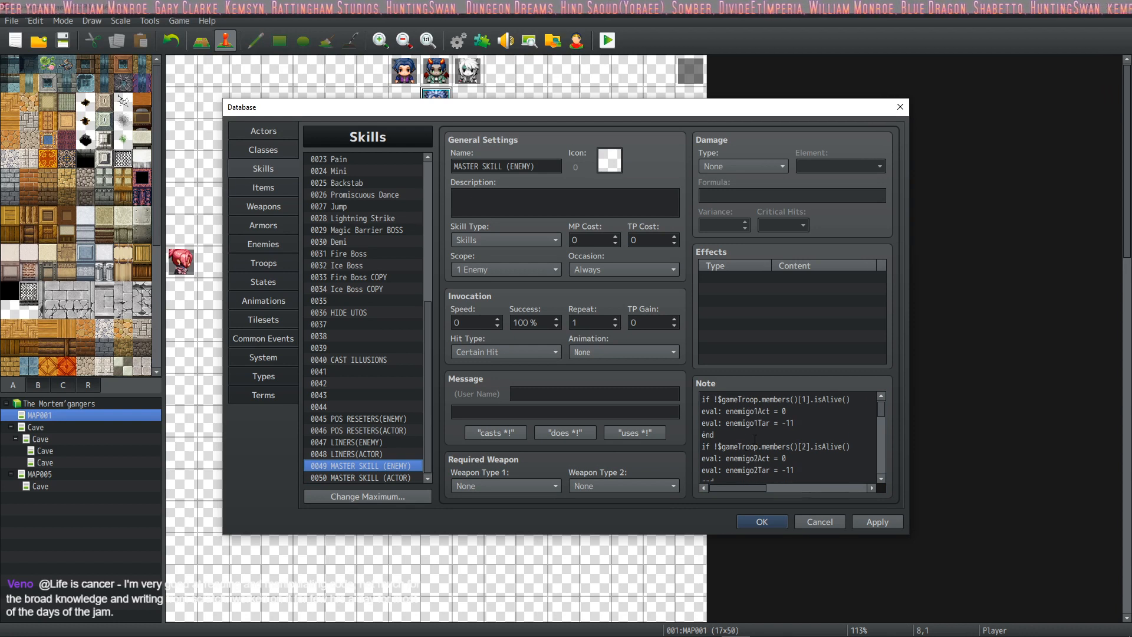
scroll(755, 440, down, 4)
scroll(755, 440, up, 5)
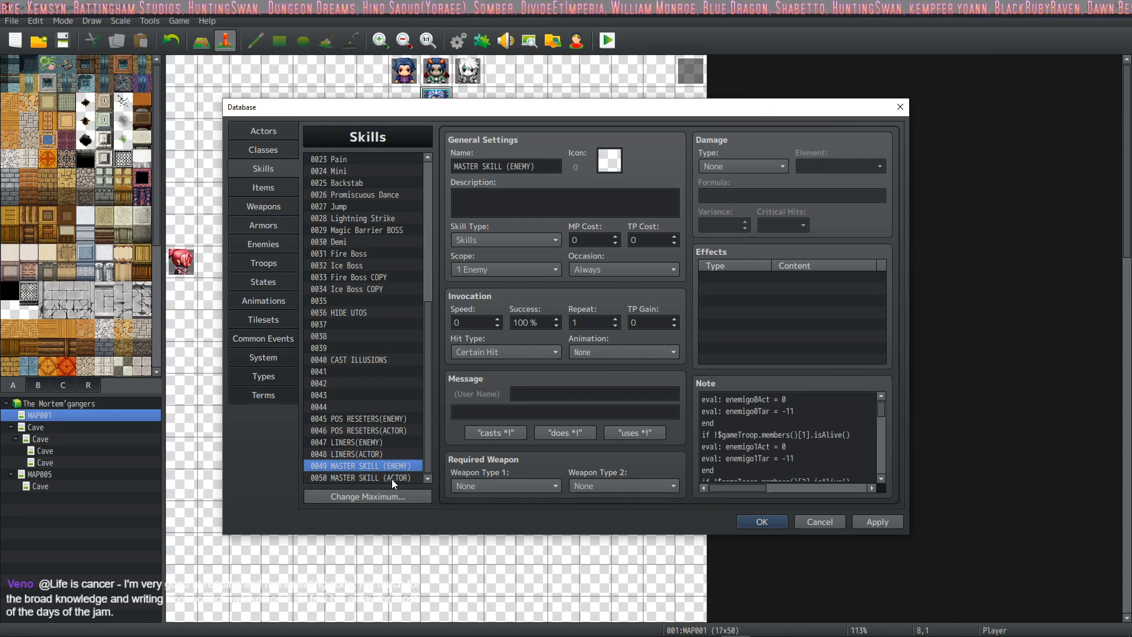
Step: Select the entire note text of the MASTER SKILL (ENEMY) skill
click(392, 477)
click(396, 467)
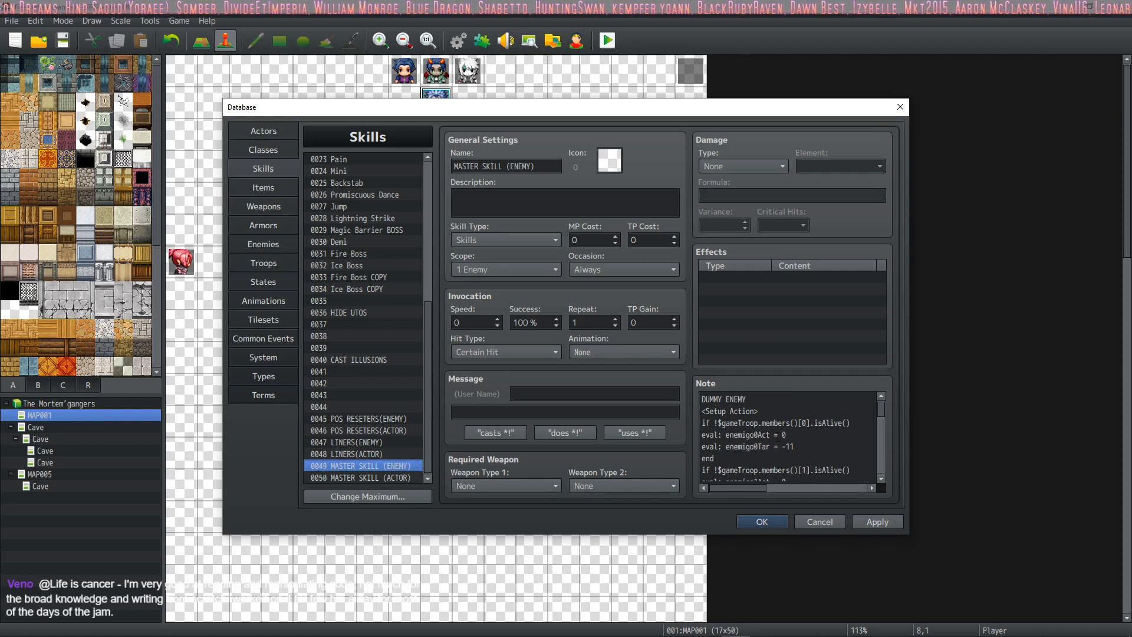
click(778, 437)
key(ctrl+a)
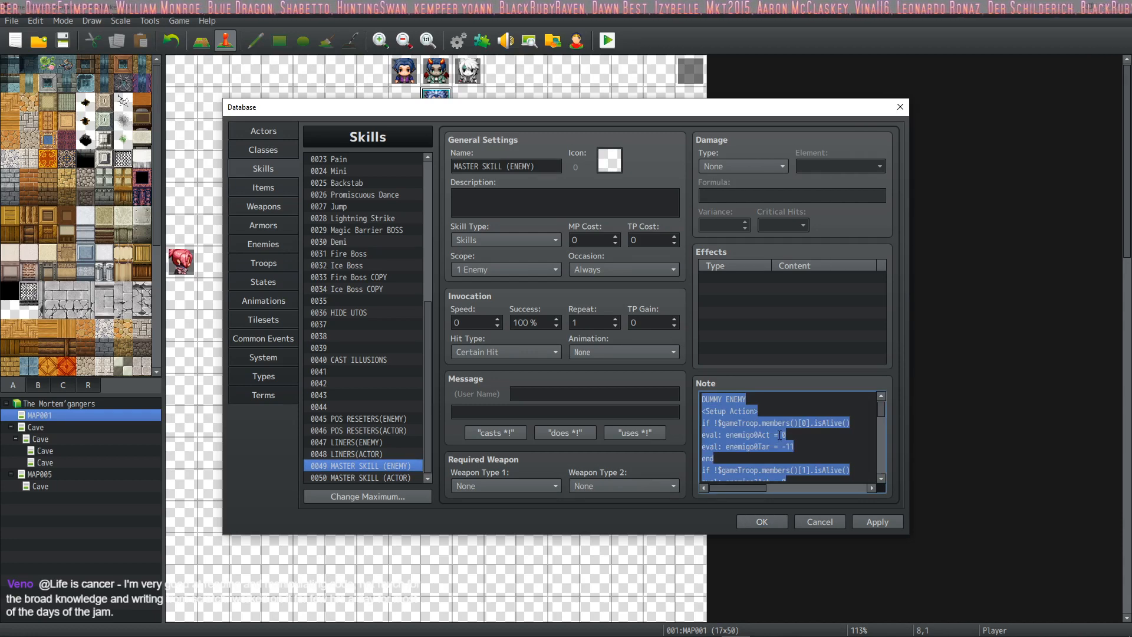
Step: Switch to Sublime Text, change the label above DUMMY ACTOR to "MASTER SKILL by Actor:", and save the file
key(alt+Tab)
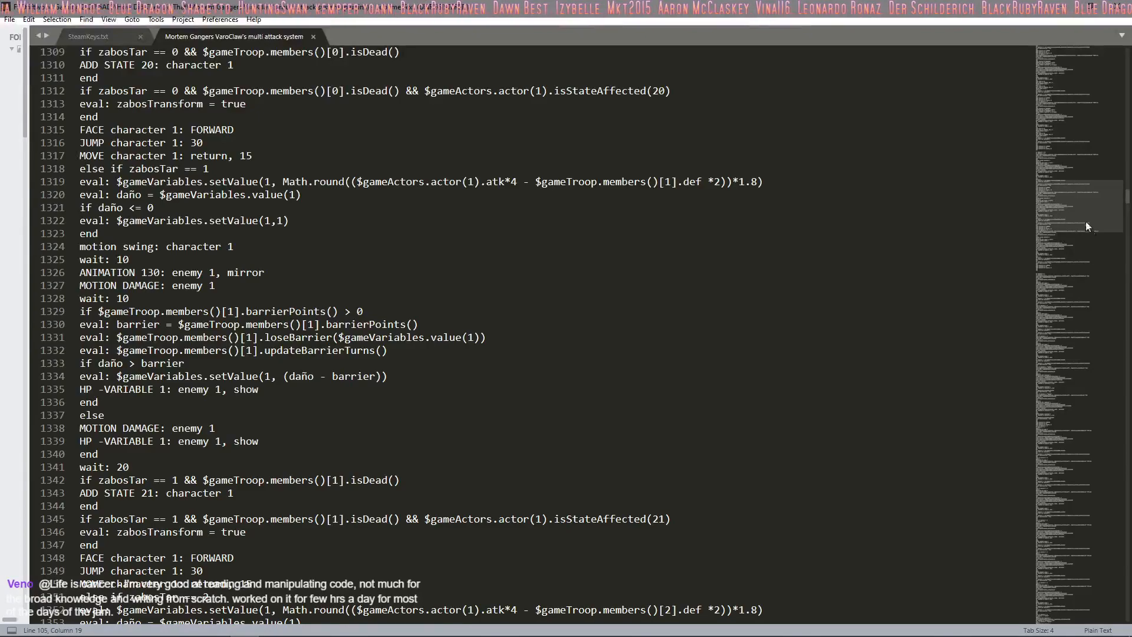
drag(1085, 221, 1080, 84)
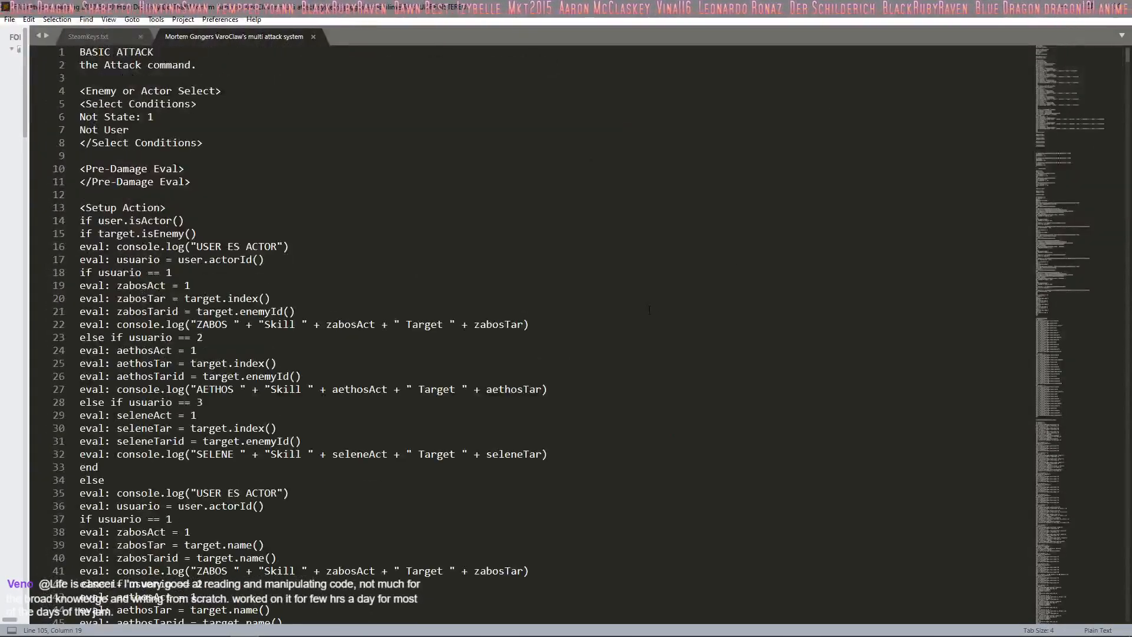
scroll(541, 335, down, 10)
scroll(542, 335, down, 17)
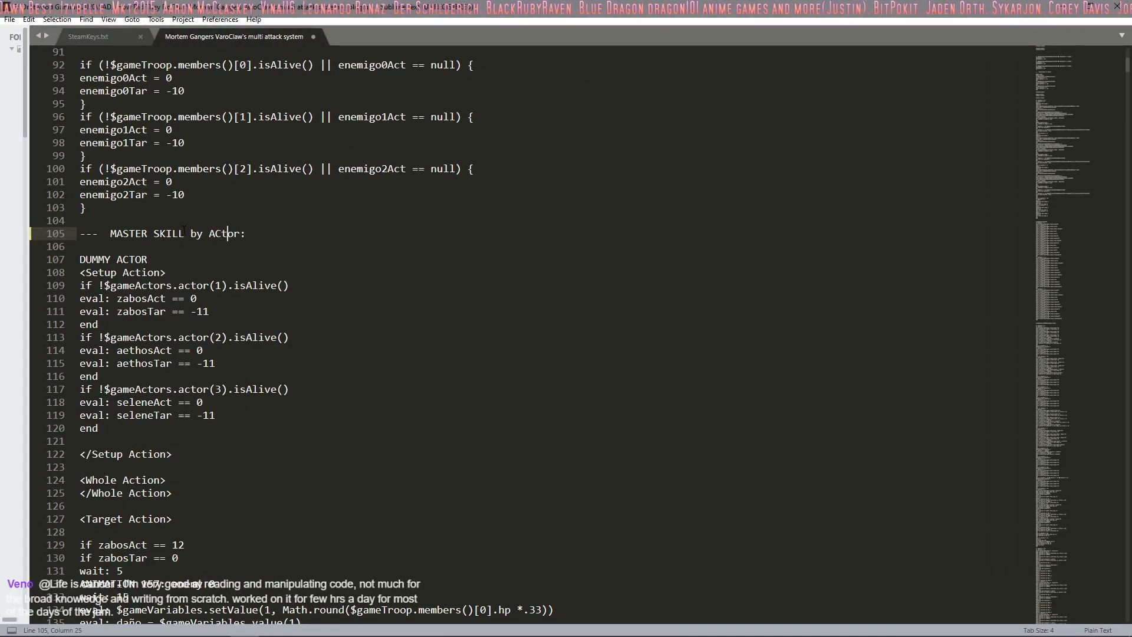
key(Left)
key(BackSpace)
text(c)
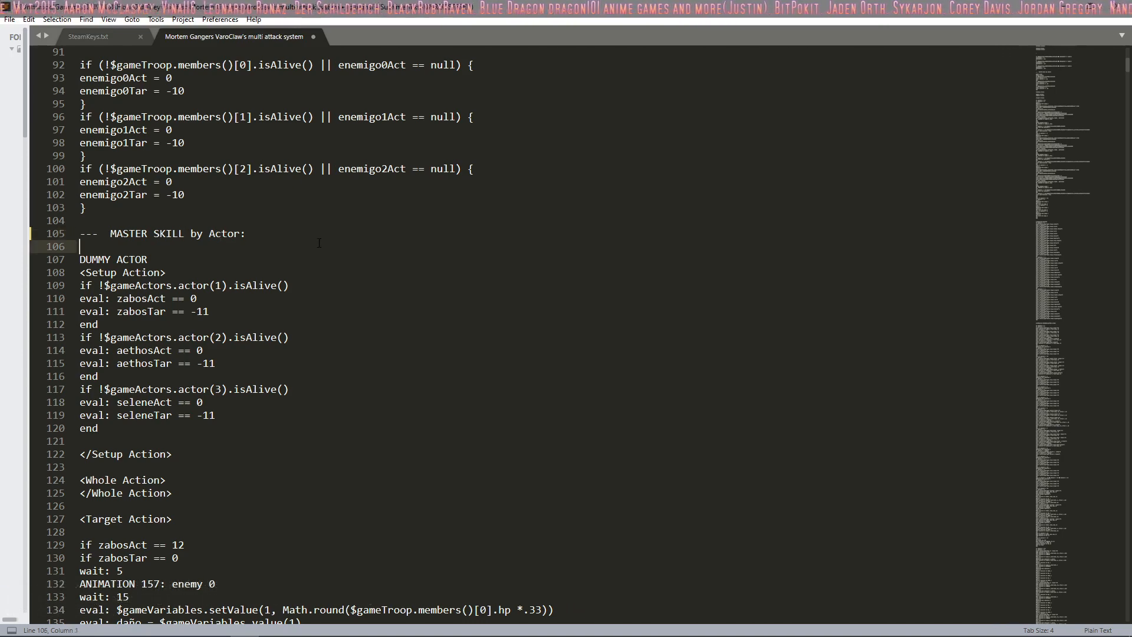
key(ctrl+s)
key(ctrl+a)
Step: Return to RPG Maker MV and view the notes of LINERS(ACTOR), POS RESETERS(ACTOR) and MASTER SKILL (ENEMY)
key(alt+Tab)
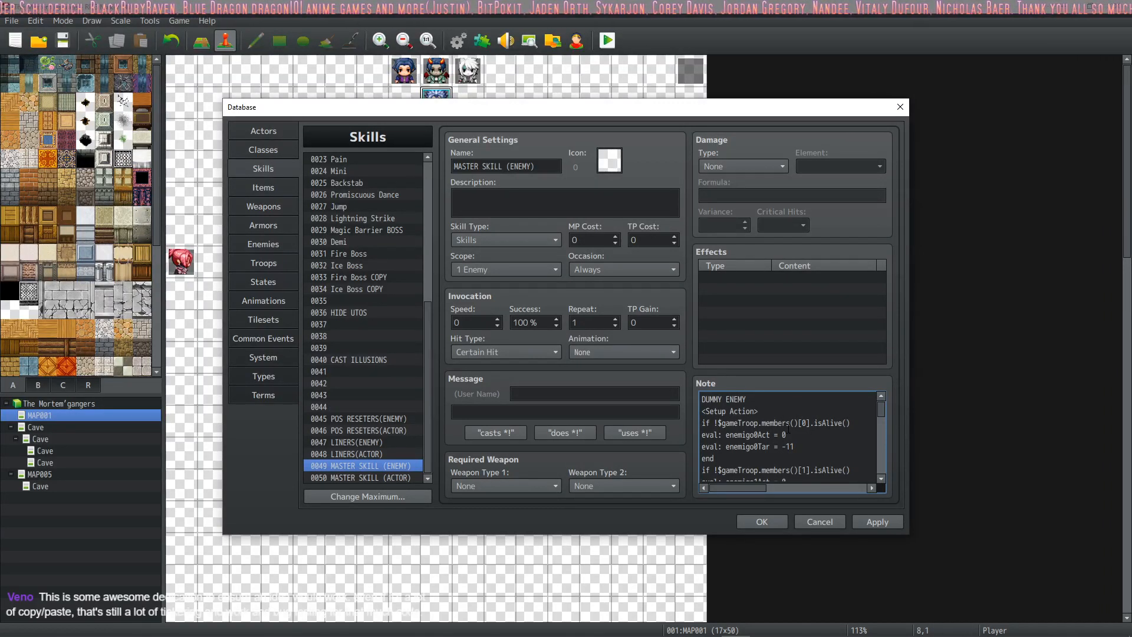
click(365, 452)
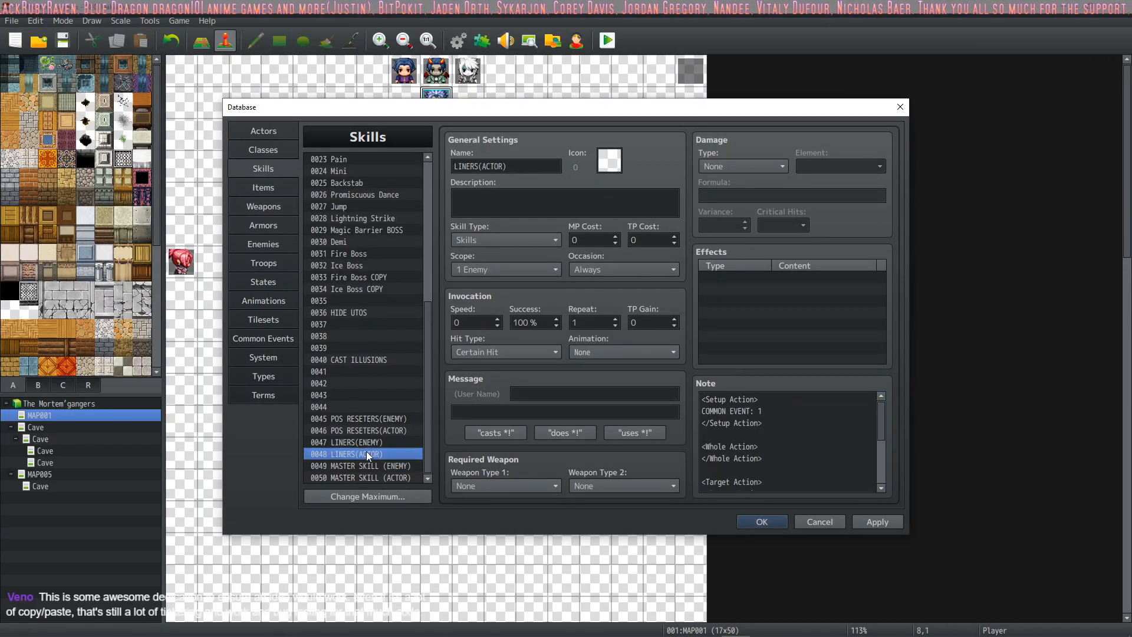
click(383, 430)
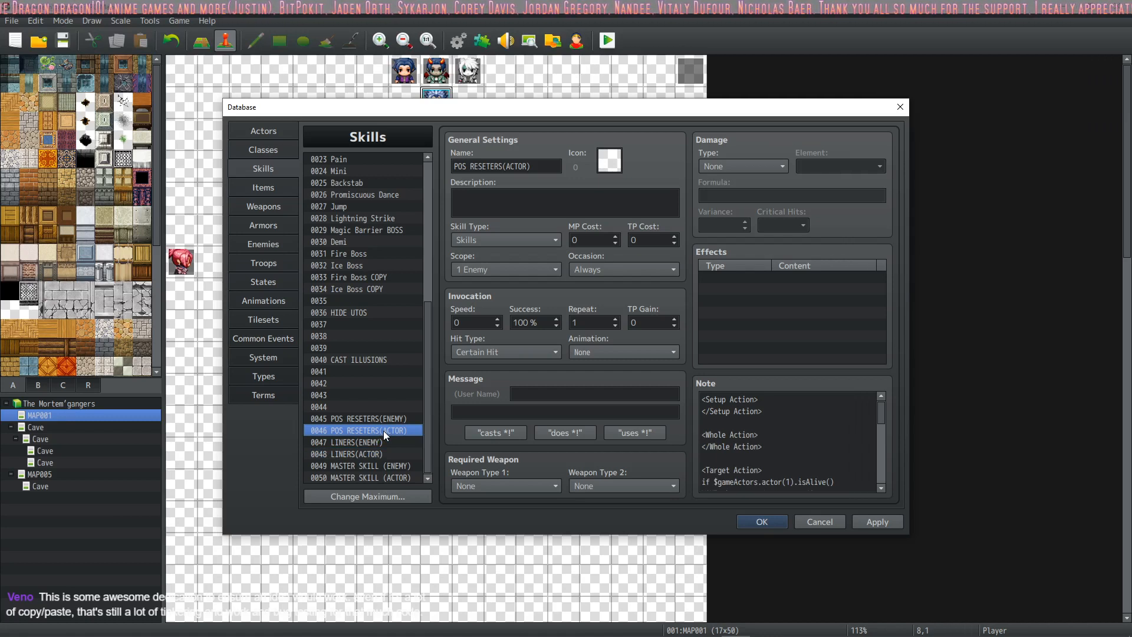
click(377, 465)
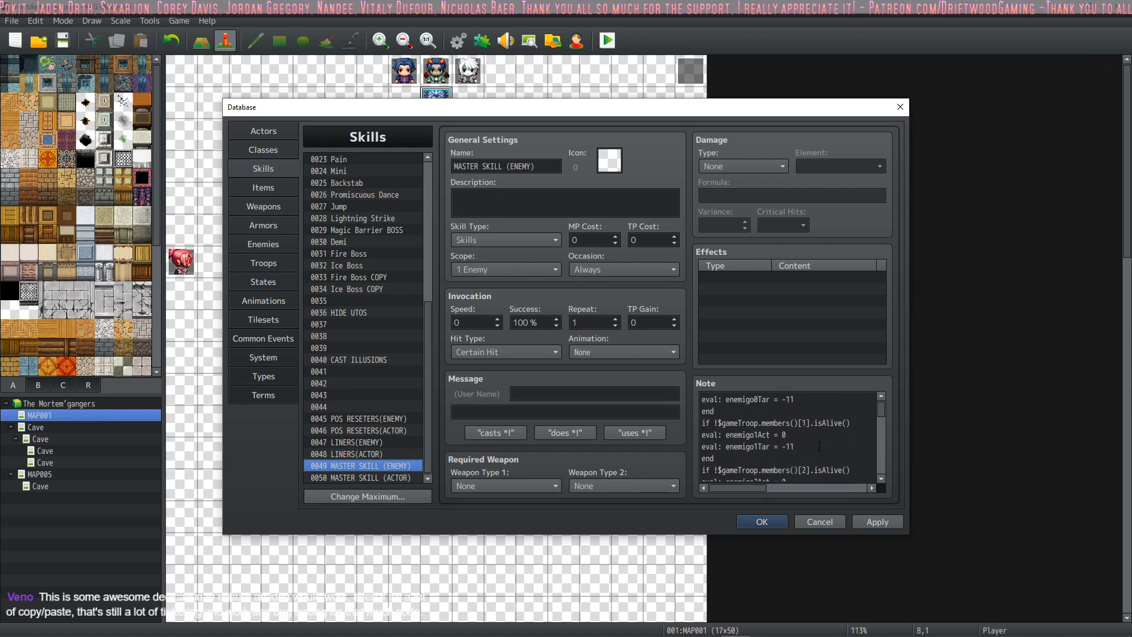
Step: Look over the skill list and read through the note of the MASTER SKILL (ENEMY) skill, from its Setup Action to the enemy attack conditions
drag(426, 368, 412, 185)
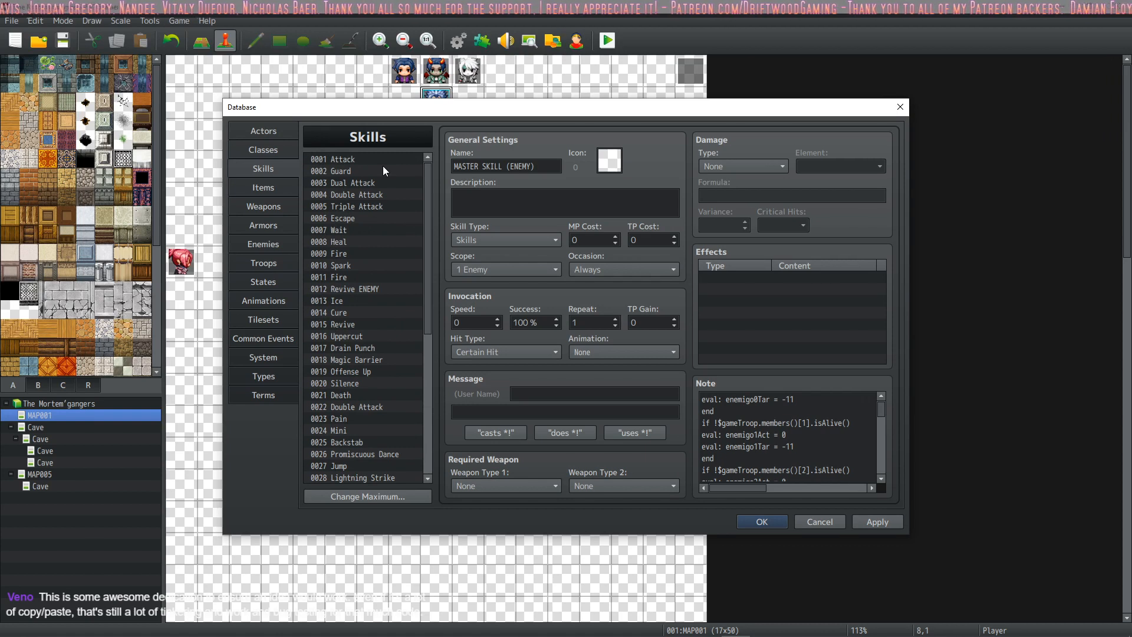
scroll(395, 254, down, 6)
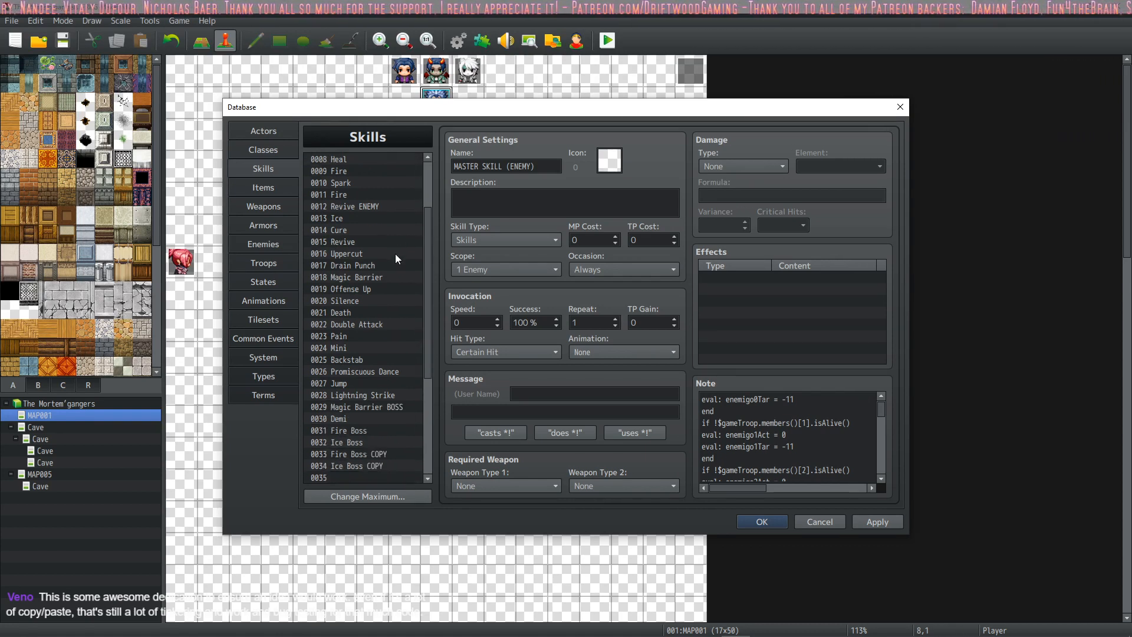
scroll(395, 254, down, 1)
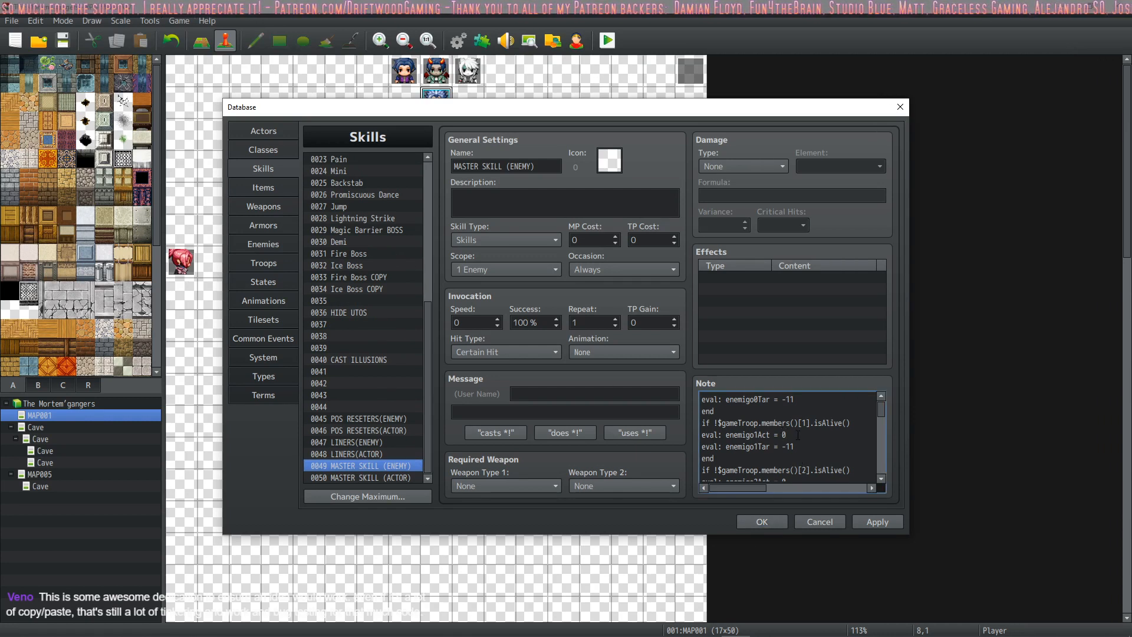
click(803, 443)
scroll(803, 443, down, 1)
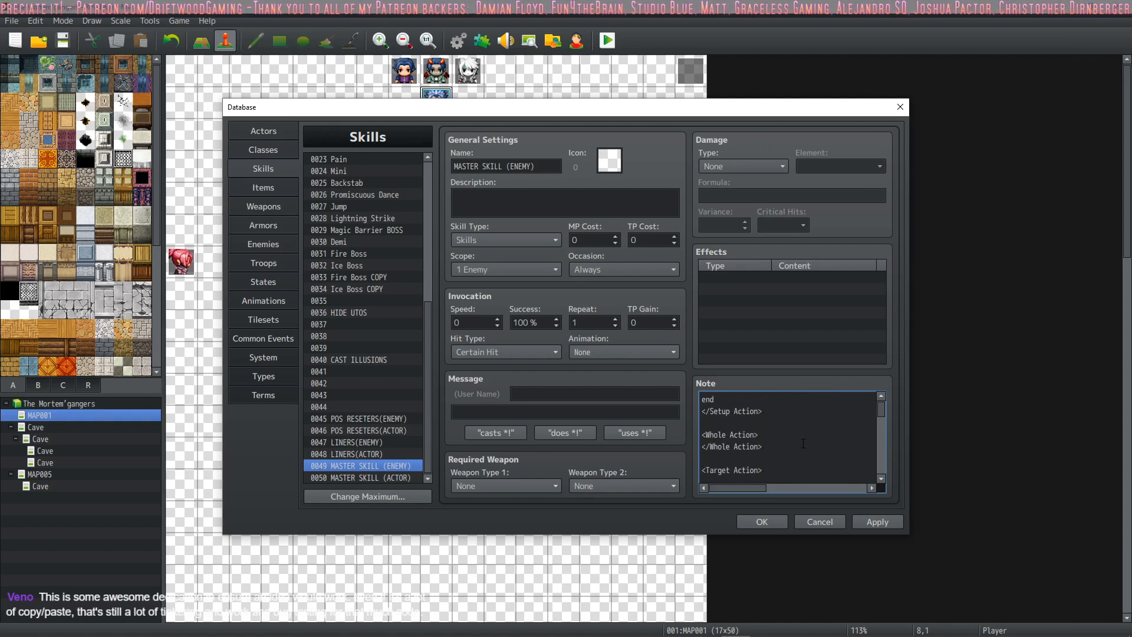
scroll(803, 443, up, 1)
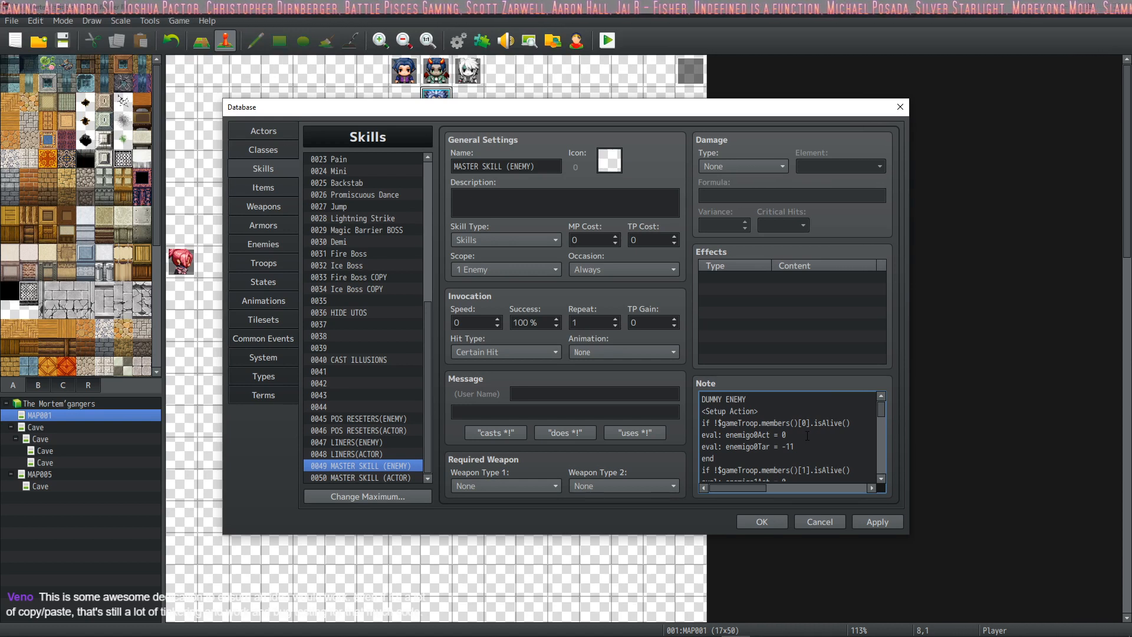
scroll(807, 436, down, 3)
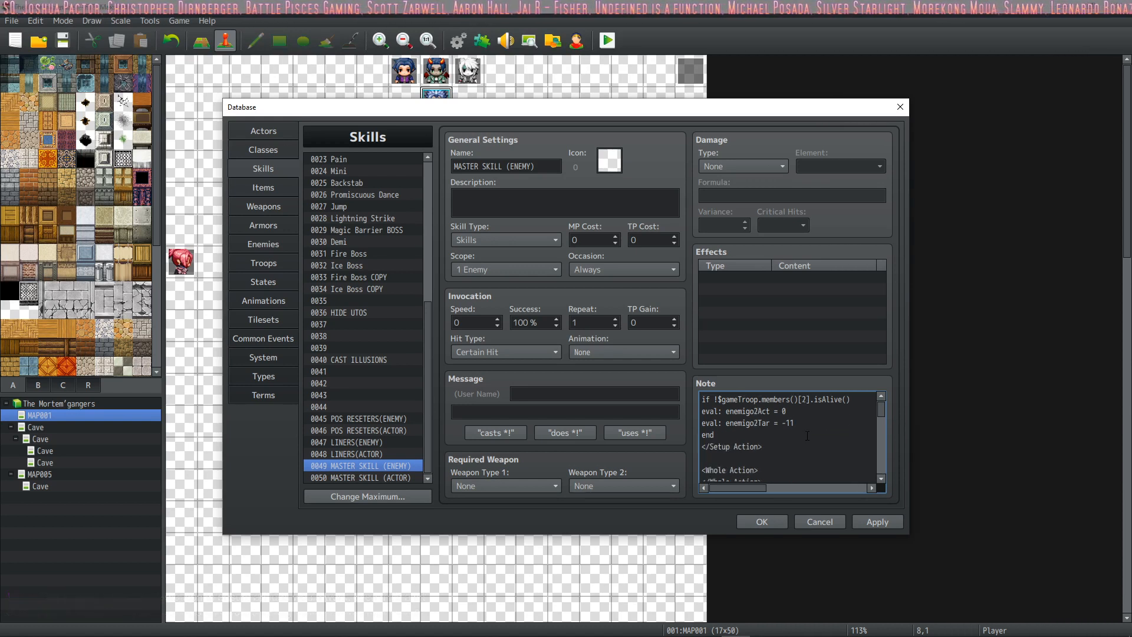
scroll(804, 437, down, 2)
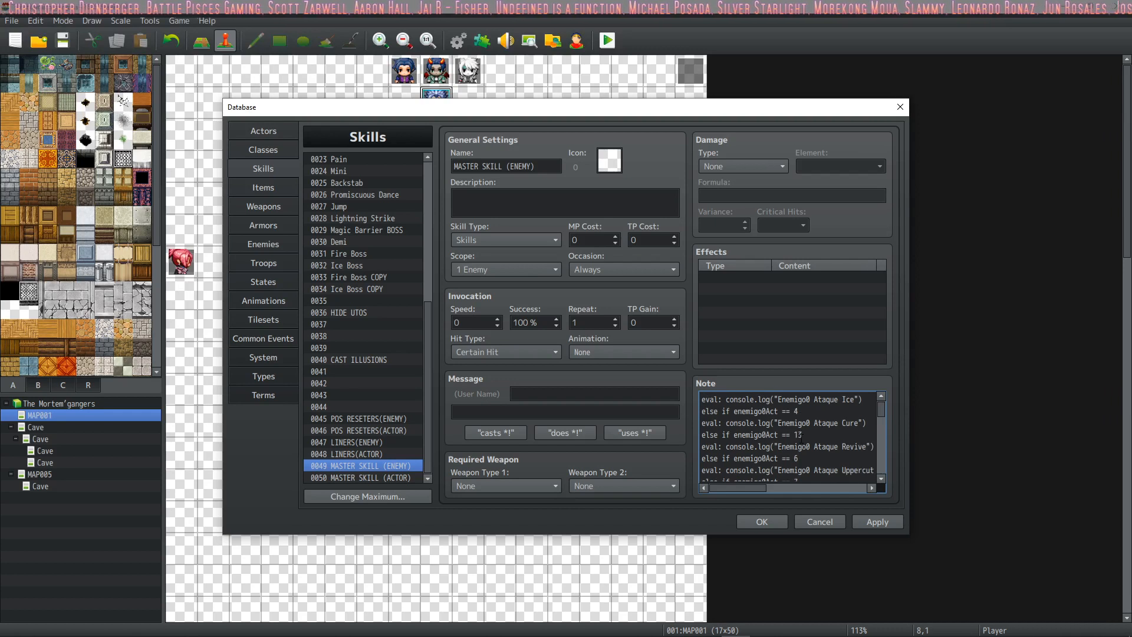
scroll(801, 436, down, 3)
scroll(796, 442, down, 15)
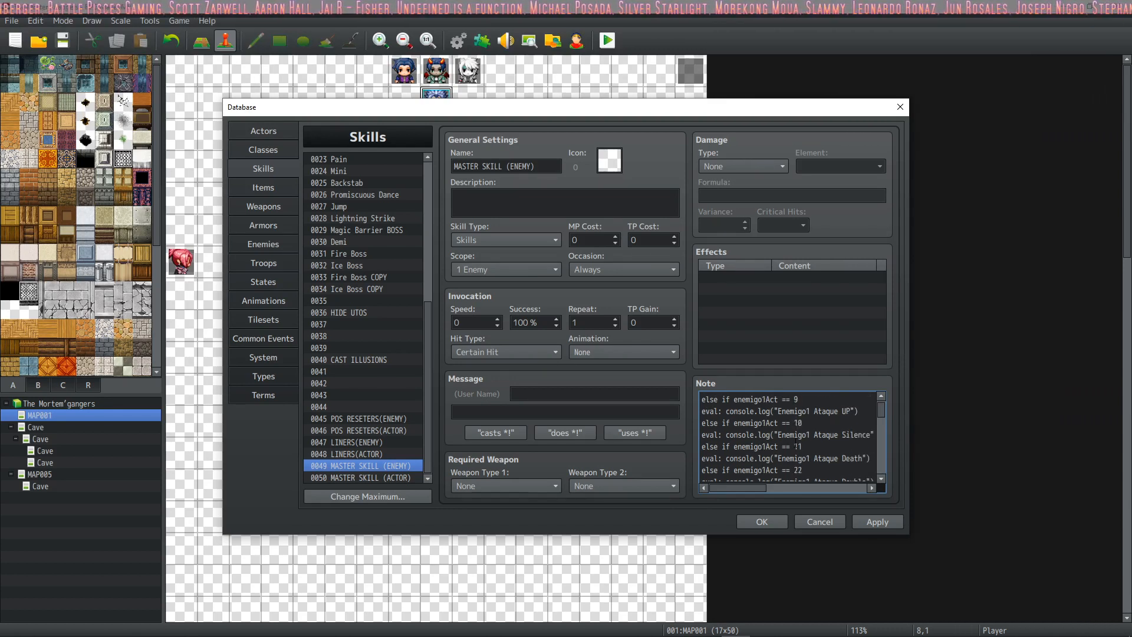
scroll(796, 443, up, 15)
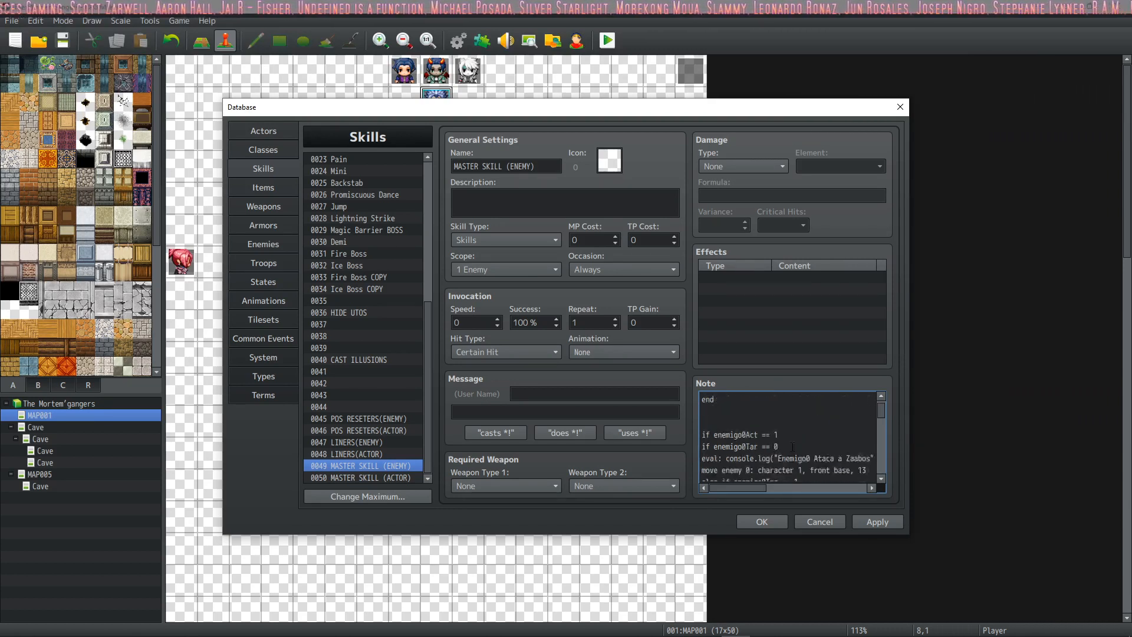
scroll(791, 446, down, 2)
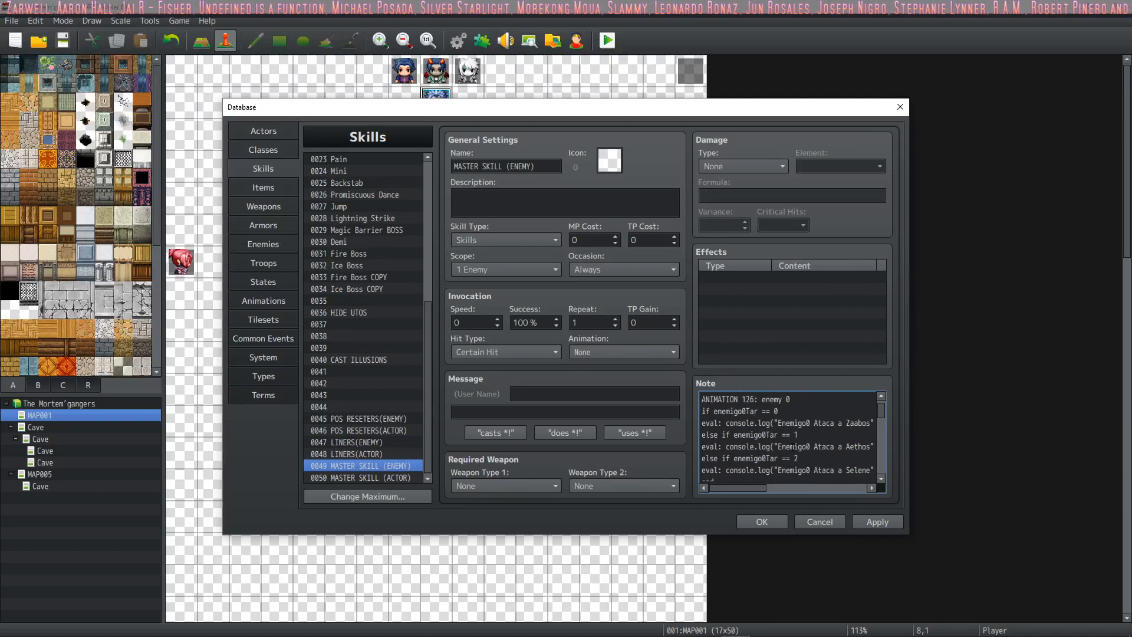
drag(882, 415, 879, 477)
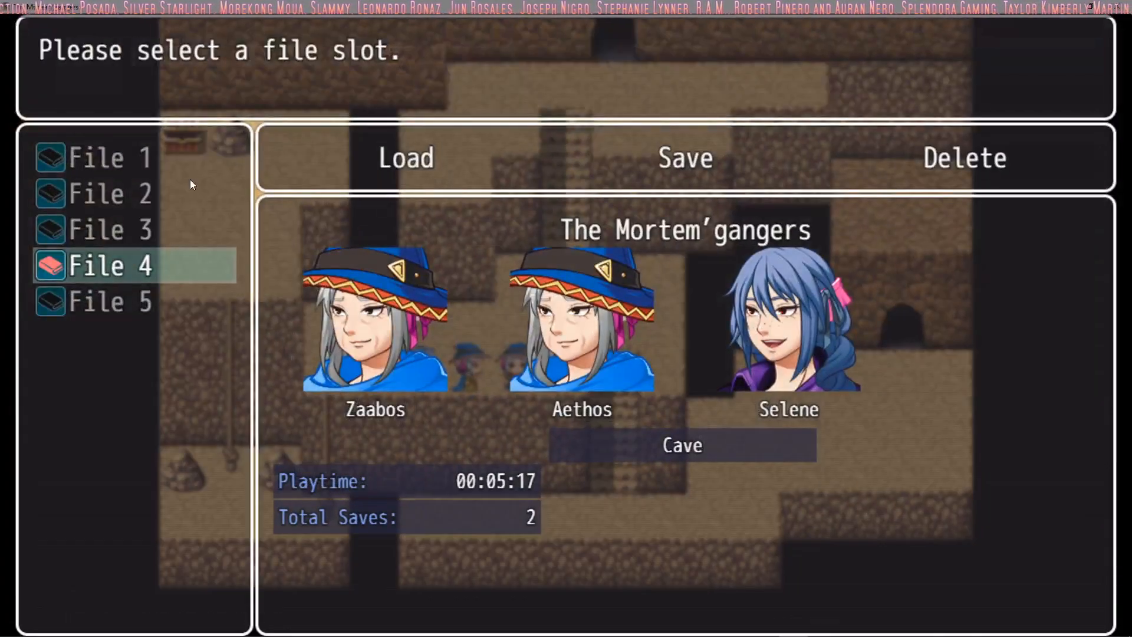
Step: In the running The Mortem'gangers game, leave the save file screen and walk the party through the cave's eastern doorway
key(Escape)
key(Escape)
key(Right)
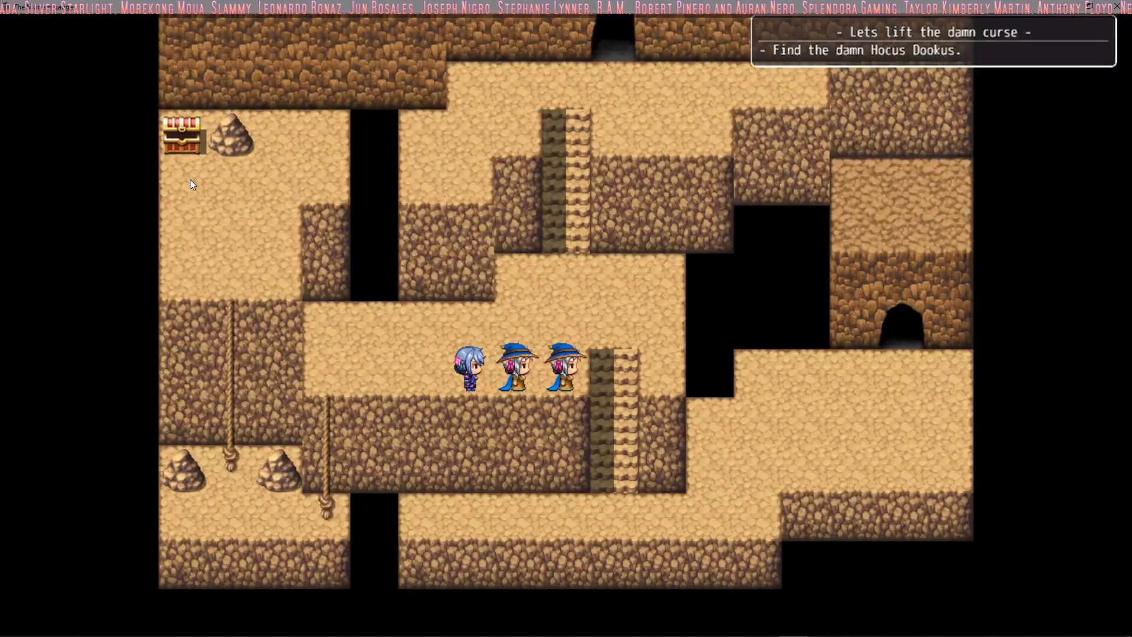
key(Up)
key(Right)
key(Down)
key(Right)
key(Right)
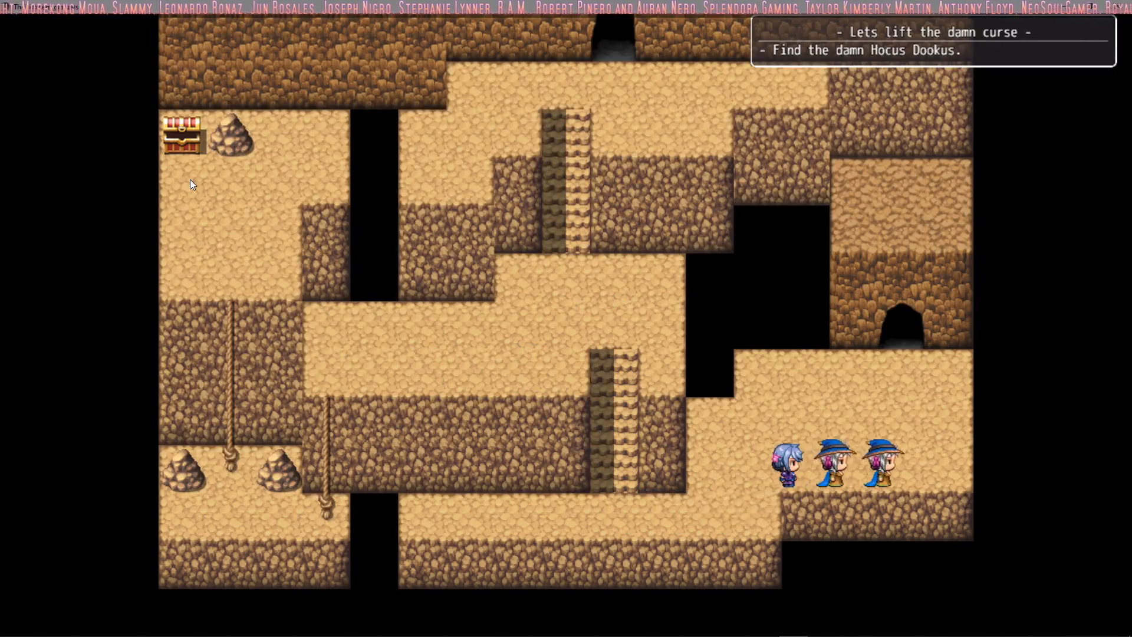
key(Up)
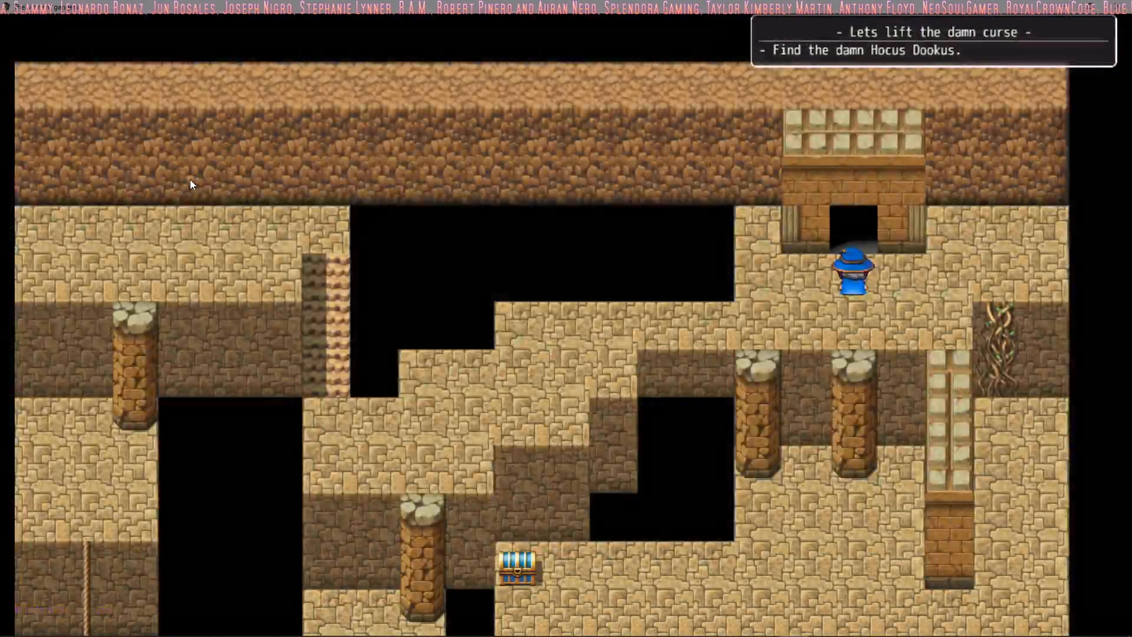
Step: Walk the party west across the upper ruins and down to the rope beside the stone pillar
key(Left)
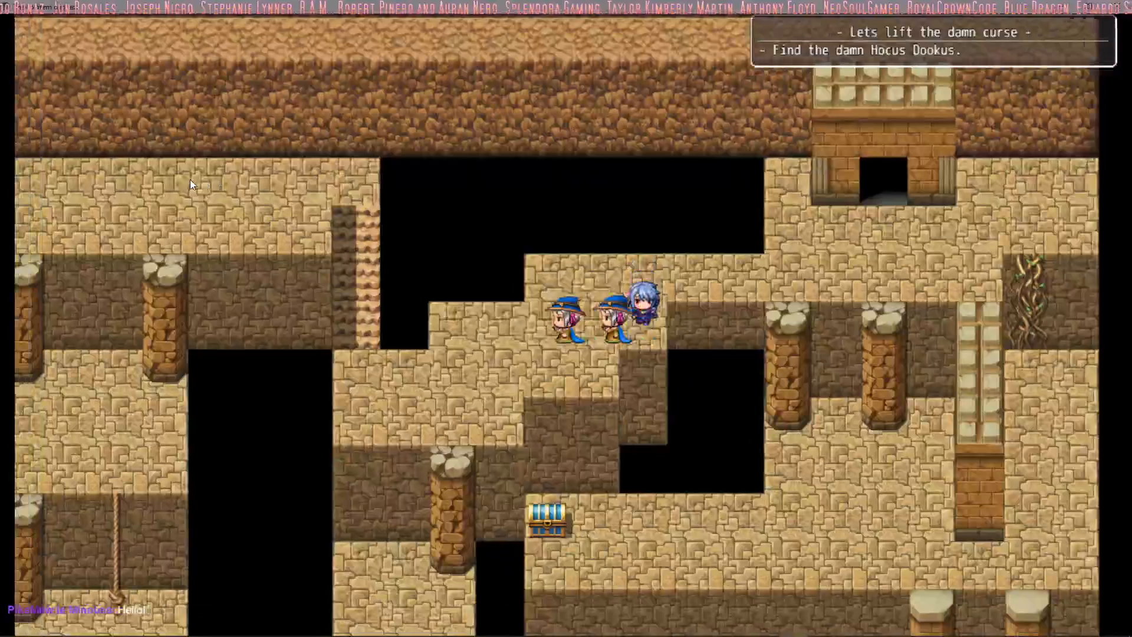
key(Down)
key(Up)
key(Left)
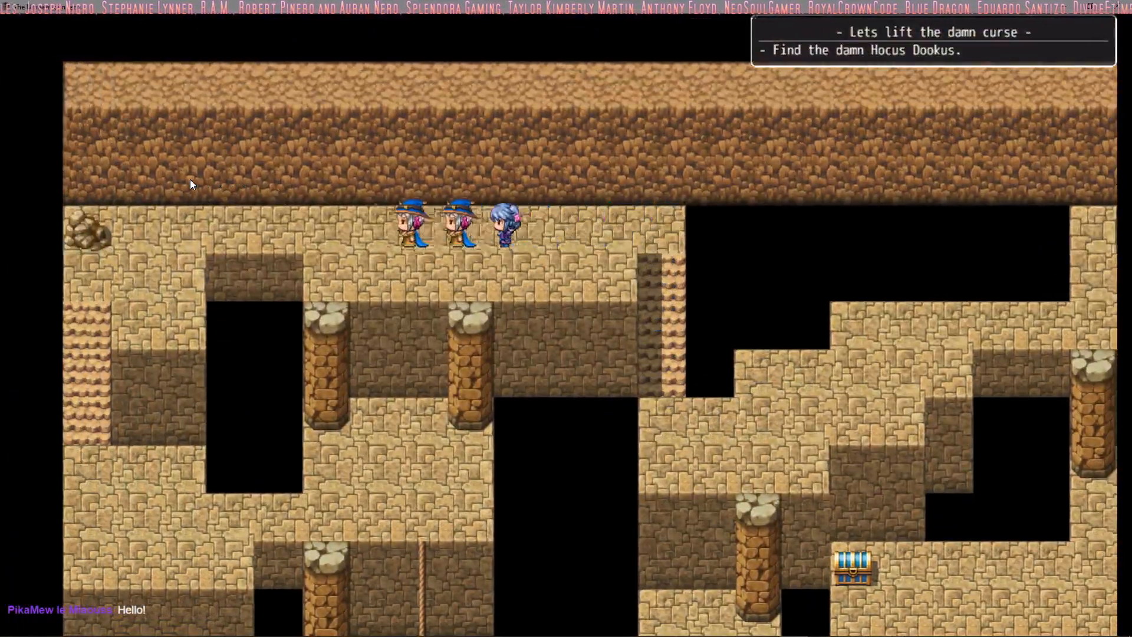
key(Down)
key(Right)
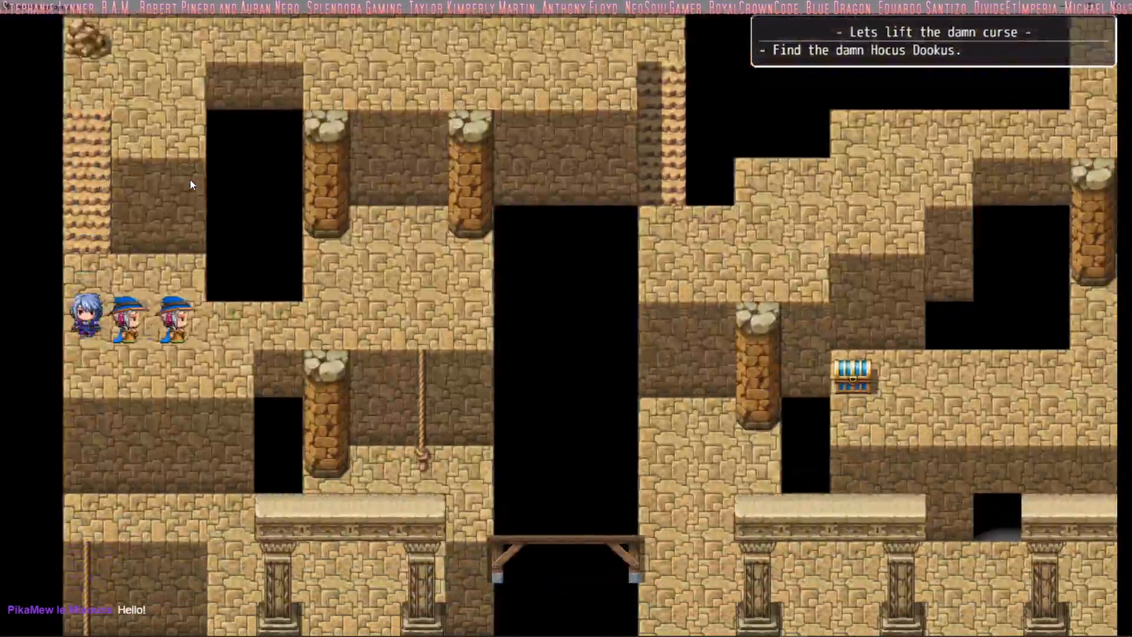
key(Return)
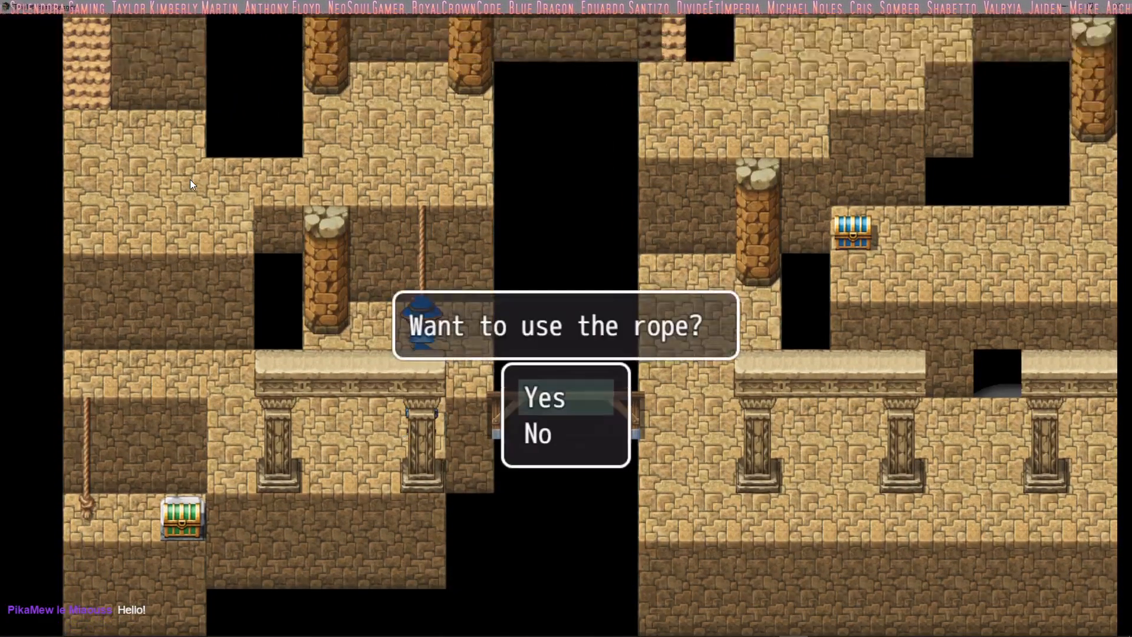
Step: Decline climbing back up the rope and take the party east across the wooden bridge
key(Down)
key(Return)
key(Up)
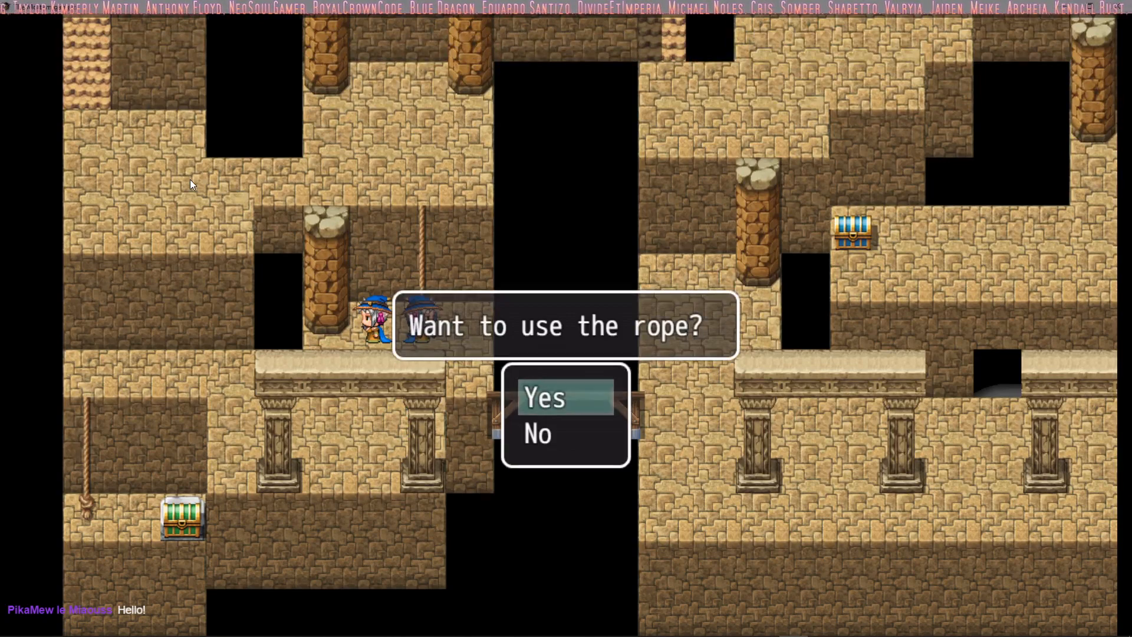
key(Return)
key(Right)
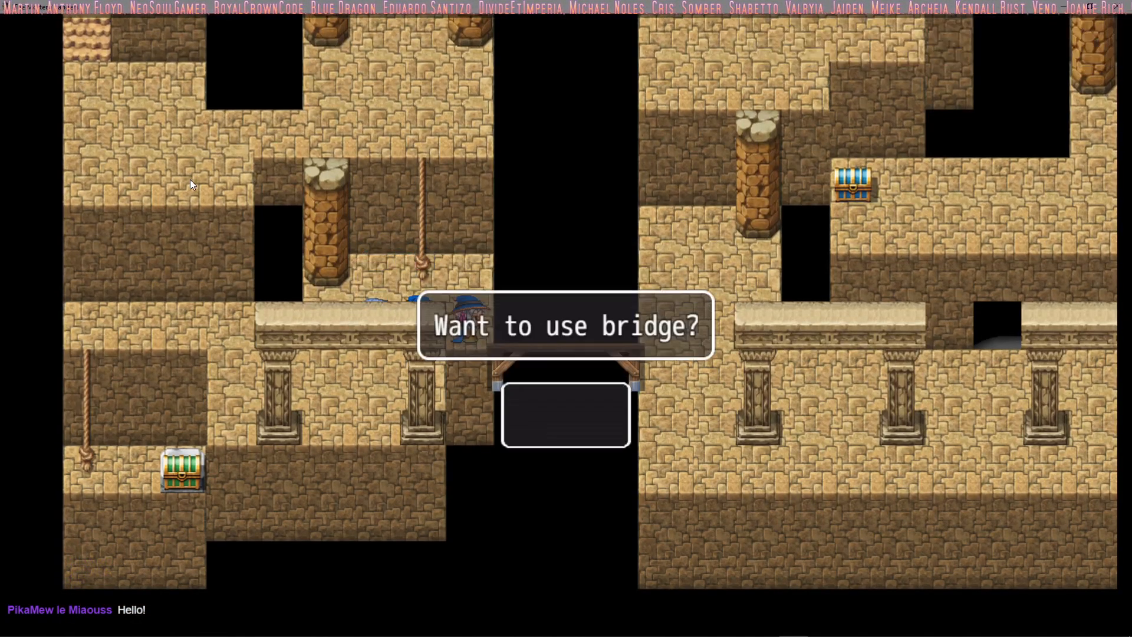
key(Return)
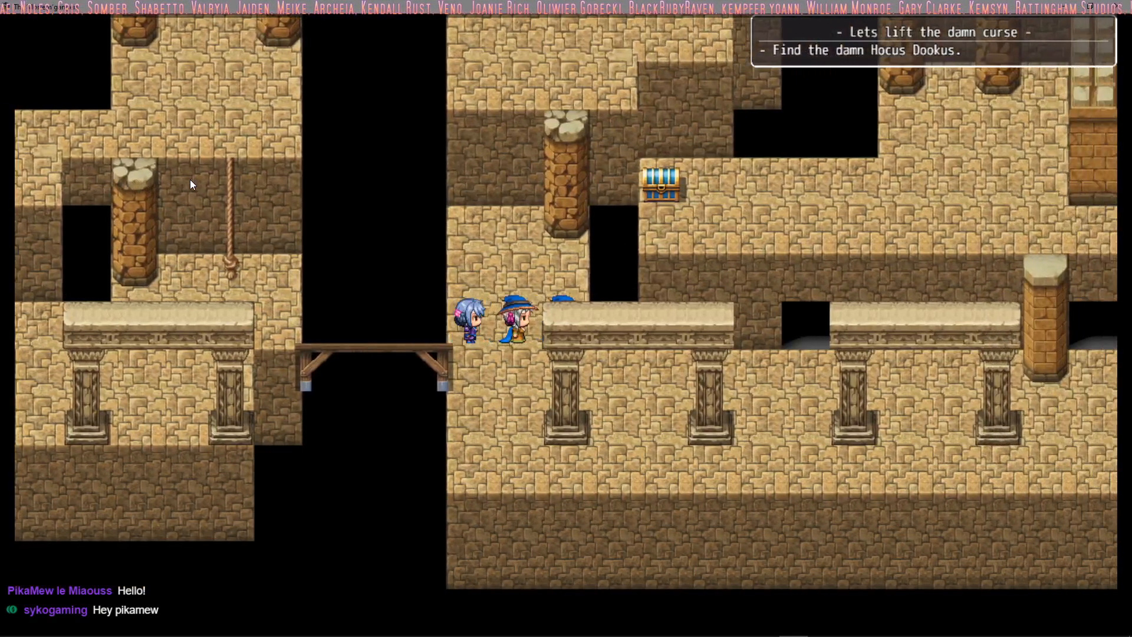
Step: Save the game over File 4 and return to the map
key(Escape)
key(Up)
key(Up)
key(Down)
key(Return)
key(Return)
key(Return)
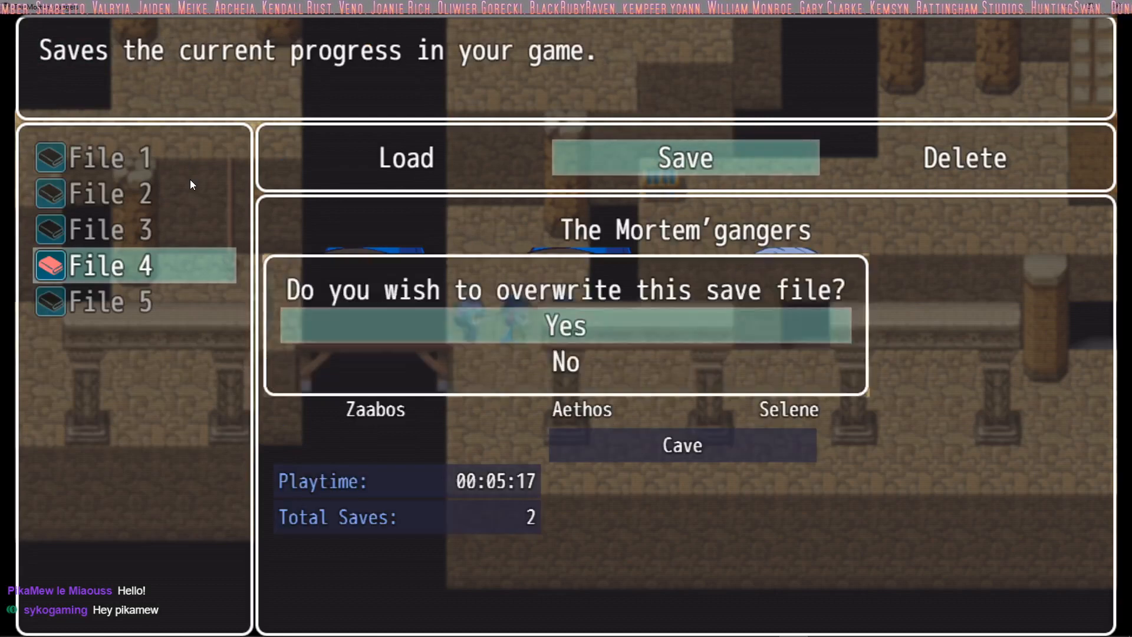
key(Return)
key(Escape)
key(Escape)
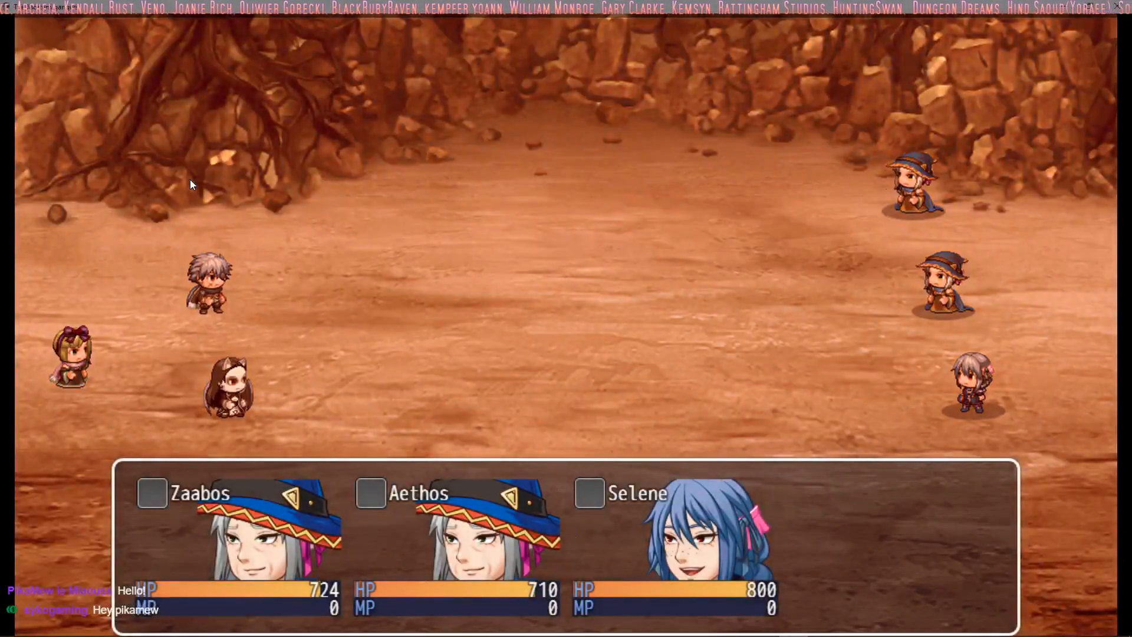
Step: Check Zaabos's Fire and Ice skills and order him to make a basic attack in turn 1
key(Down)
key(Return)
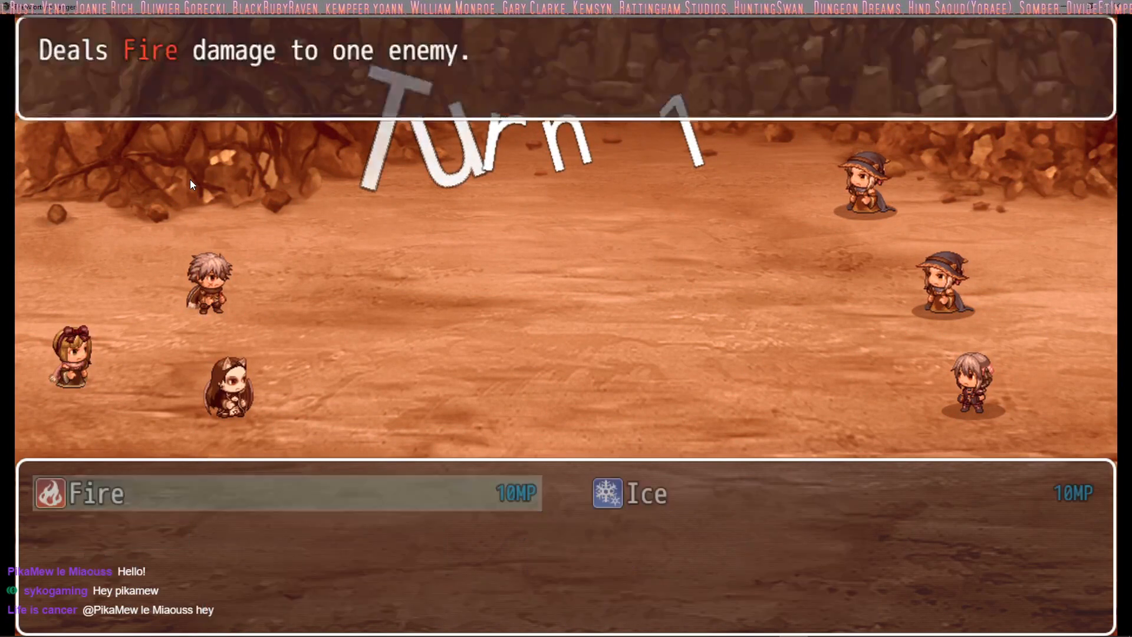
key(Escape)
key(Up)
key(Return)
Step: Order Aethos and Selene to make basic attacks in turn 1, checking Selene's skills first
key(Return)
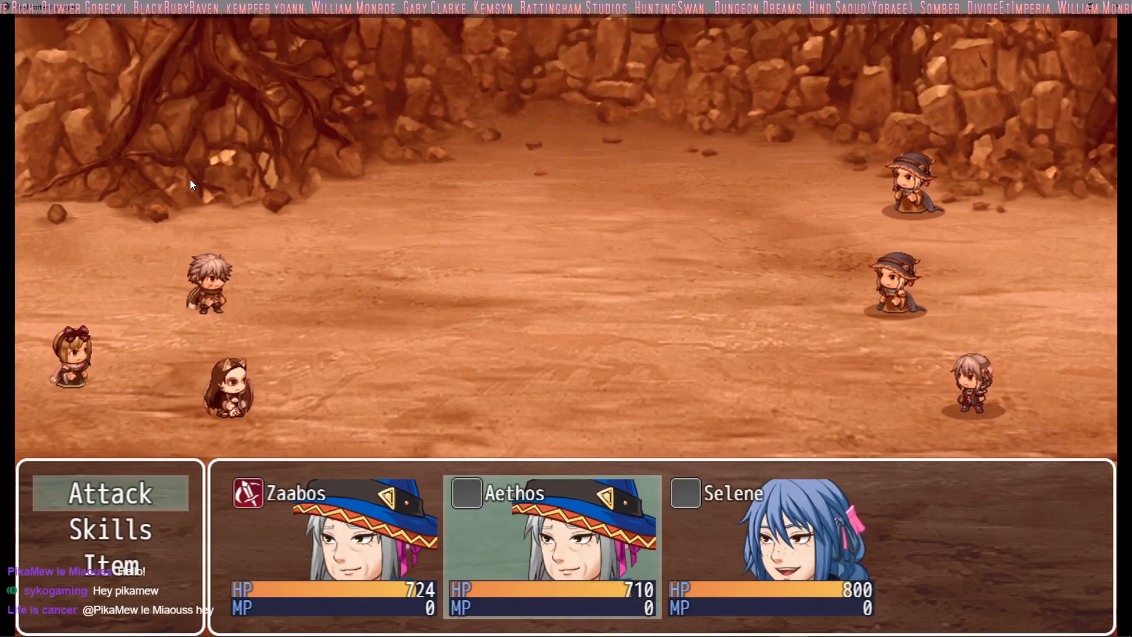
key(Down)
key(Return)
key(Return)
key(Return)
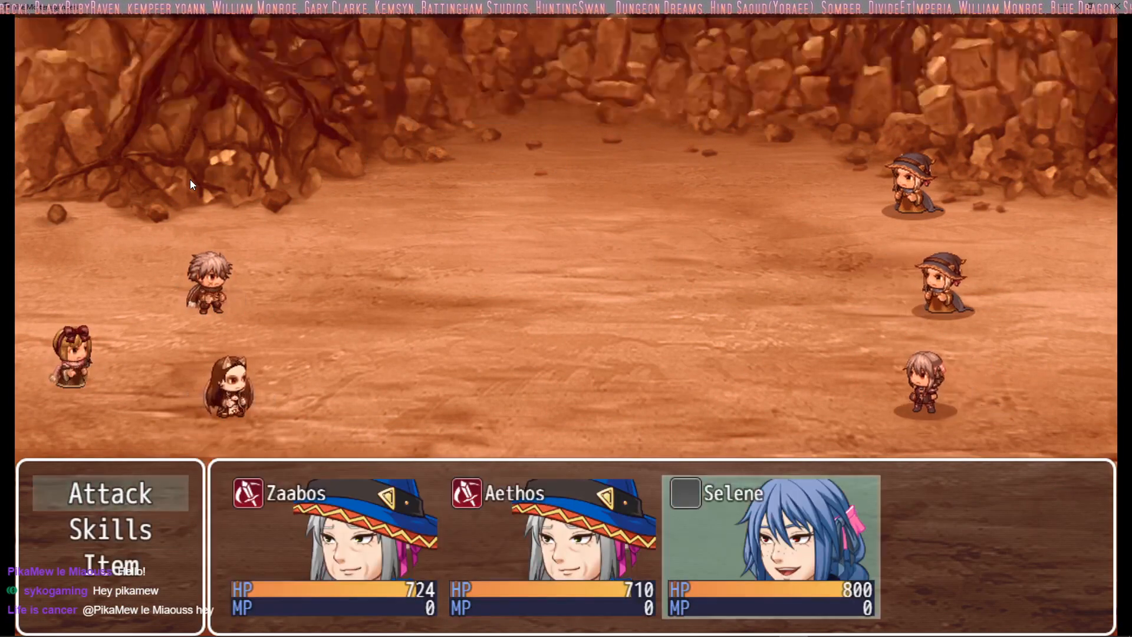
key(Down)
key(Return)
key(Escape)
key(Up)
key(Return)
key(Return)
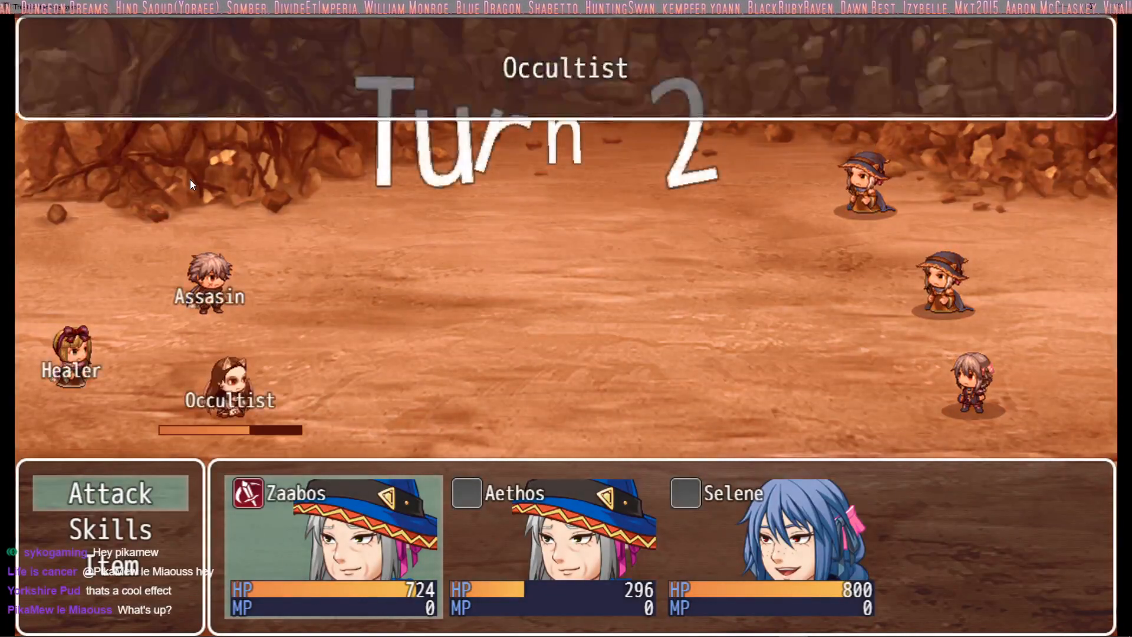
Step: Order Zaabos and Aethos to make basic attacks in turn 2, viewing Aethos's skills before choosing
key(Return)
key(Down)
key(Return)
key(Escape)
key(Up)
key(Return)
key(Return)
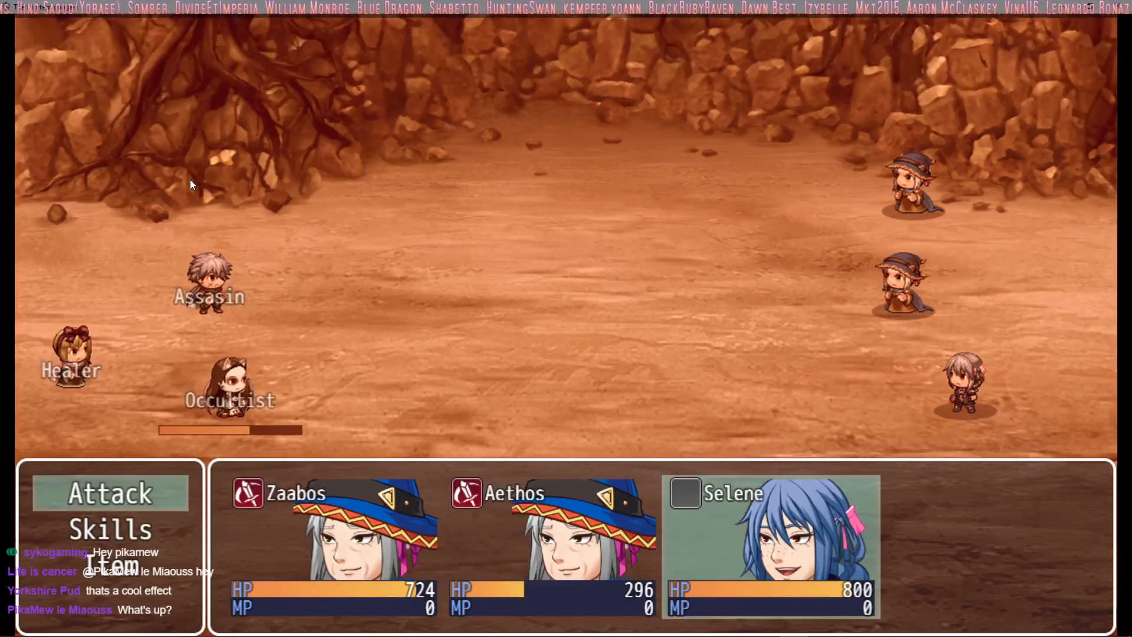
Step: View Selene's attack targets and skills and order her to make a basic attack in turn 2
key(Return)
key(Escape)
key(Down)
key(Return)
key(Escape)
key(Up)
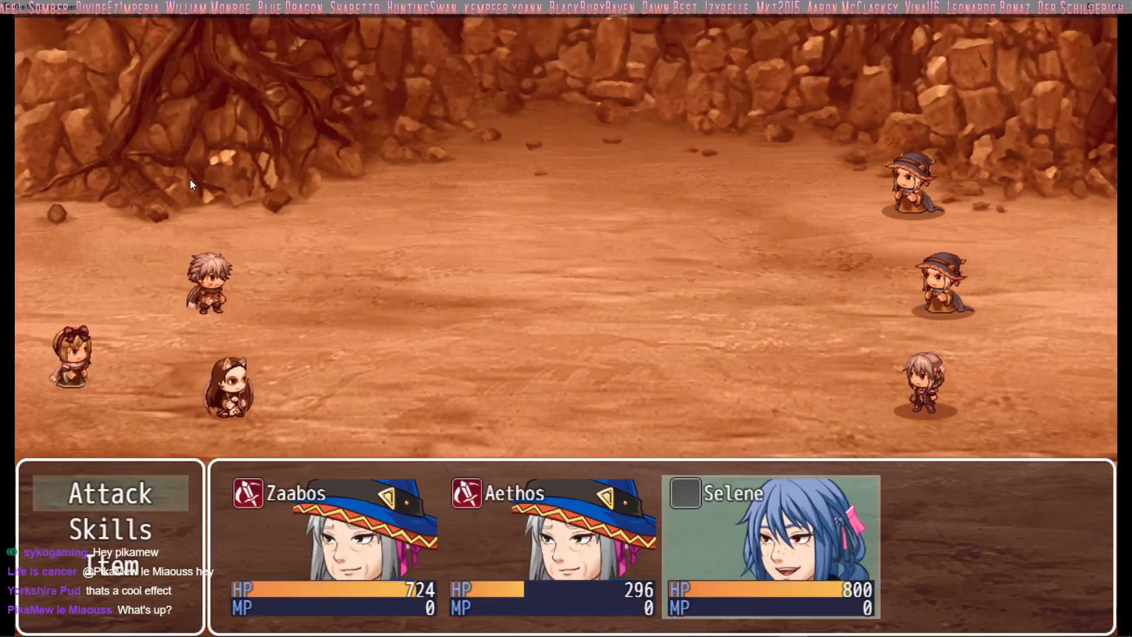
key(Return)
key(Return)
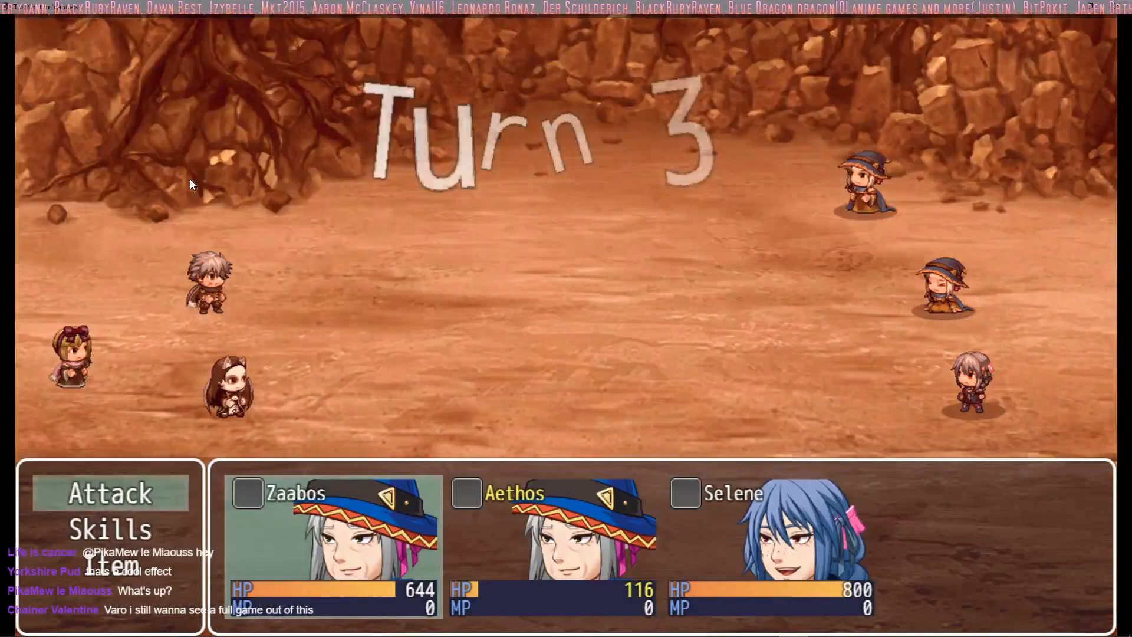
Step: View Zaabos's skills and order him to make a basic attack in turn 3
key(Down)
key(Return)
key(Escape)
key(Up)
key(Return)
key(Return)
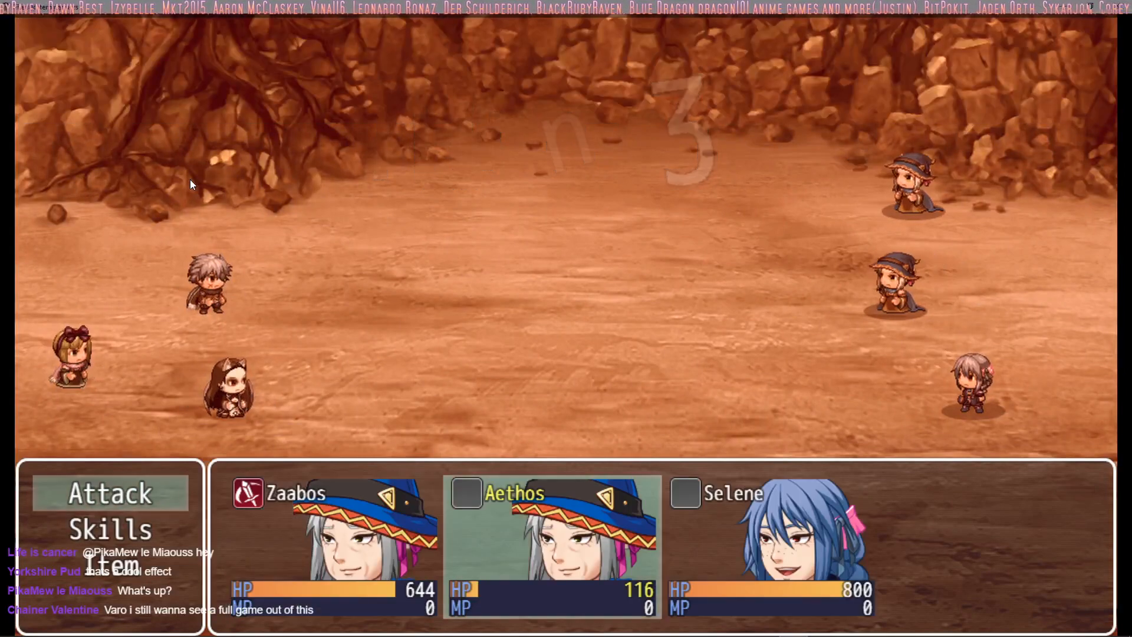
Step: View Aethos's skills and order him to make a basic attack in turn 3
key(Down)
key(Return)
key(Escape)
key(Up)
key(Return)
key(Return)
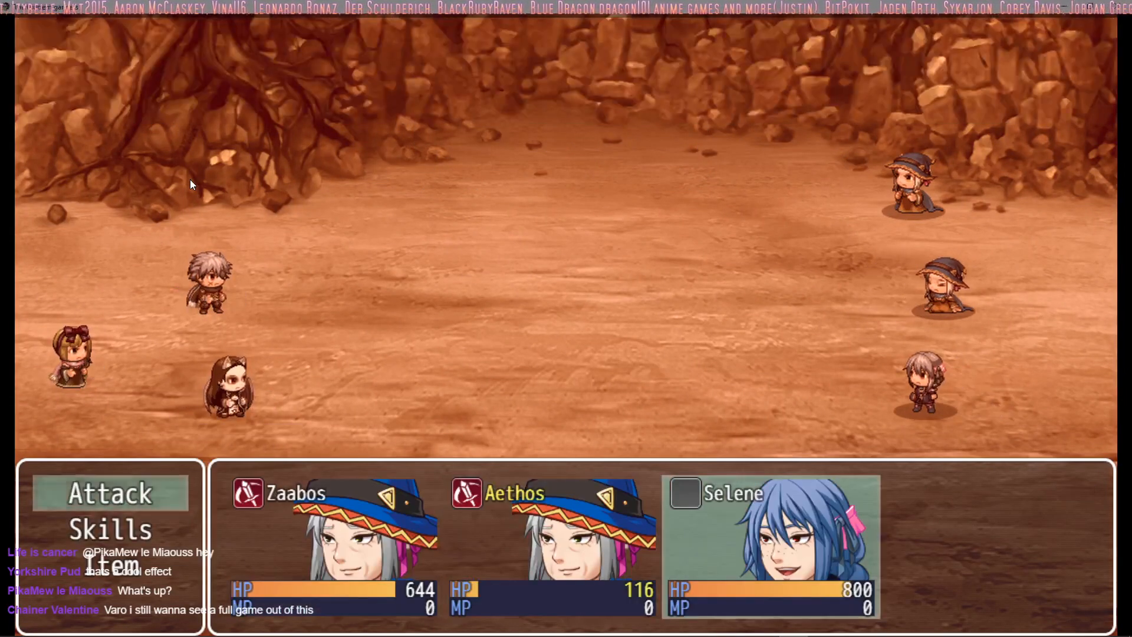
Step: View Selene's skills and order her to make a basic attack in turn 3
key(Down)
key(Return)
key(Escape)
key(Up)
key(Return)
key(Return)
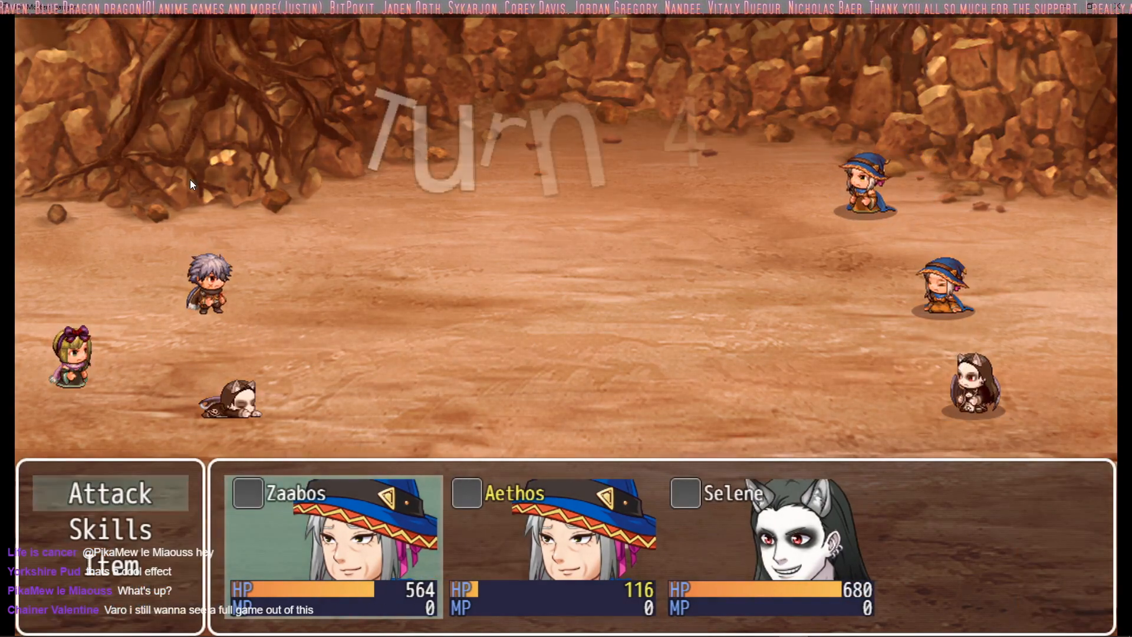
Step: Play turns 4 and 5 of the battle using only the party's basic attacks
key(Return)
key(Return)
key(Return)
key(Return)
key(Return)
key(Return)
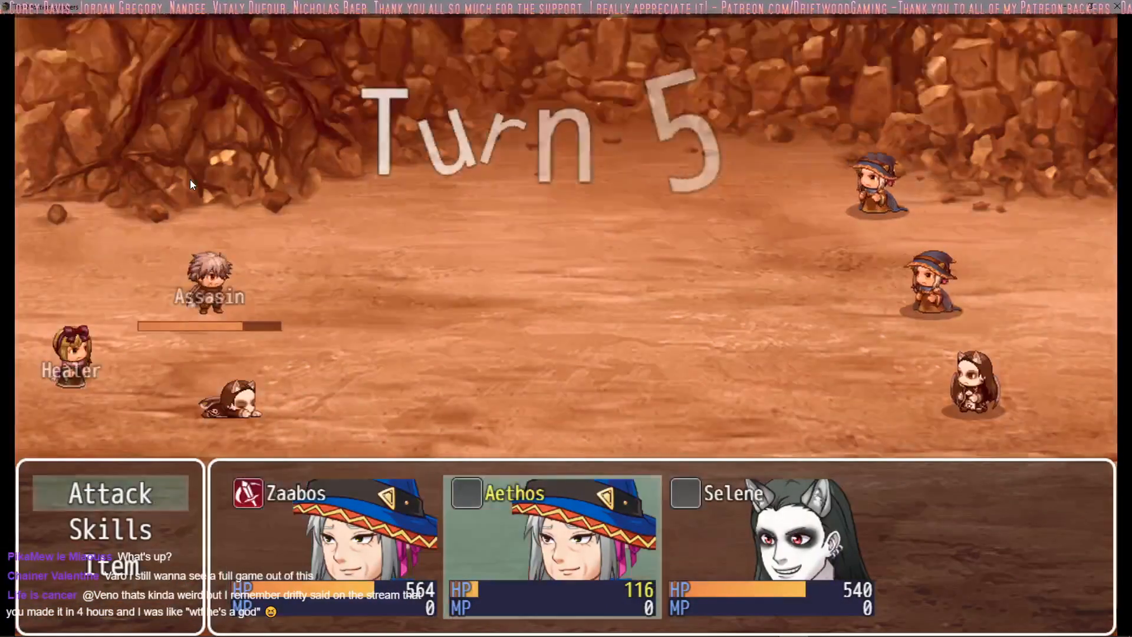
key(Return)
key(Return)
key(Return)
key(Return)
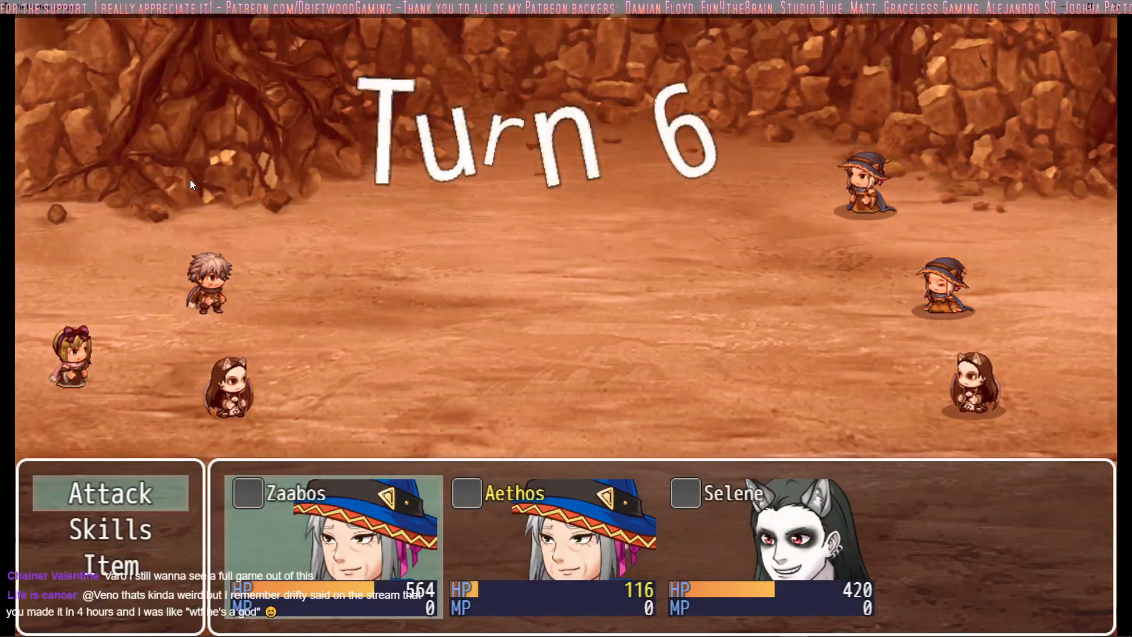
Step: View Zaabos's skills in turn 6 and order Zaabos, Aethos and Selene to make basic attacks
key(Down)
key(Return)
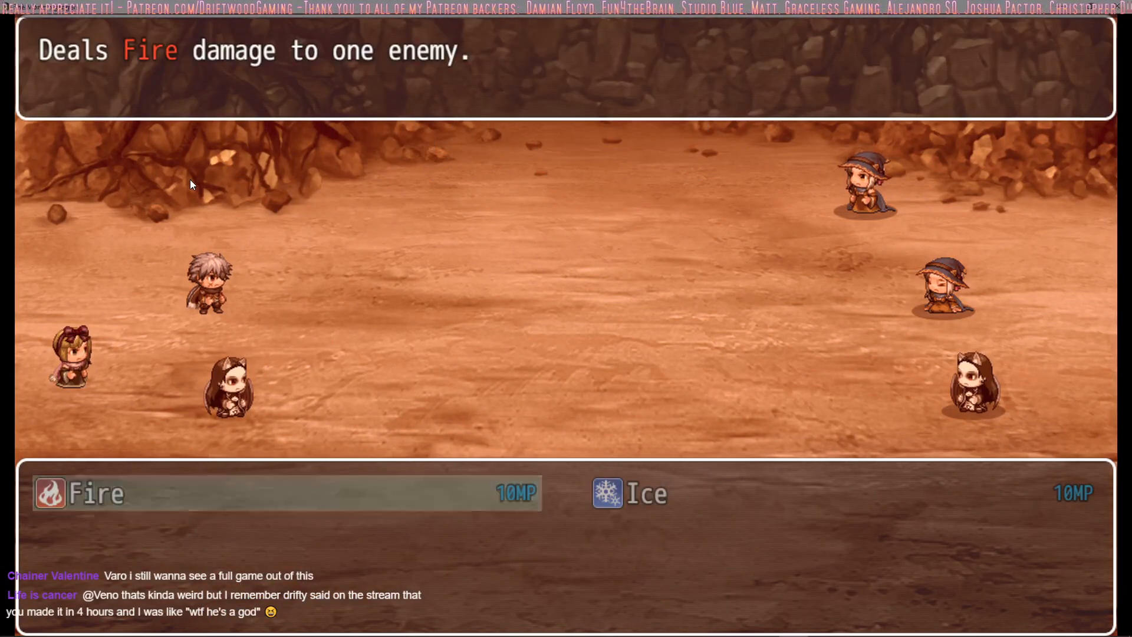
key(Escape)
key(Up)
key(Return)
key(Return)
key(Return)
key(Return)
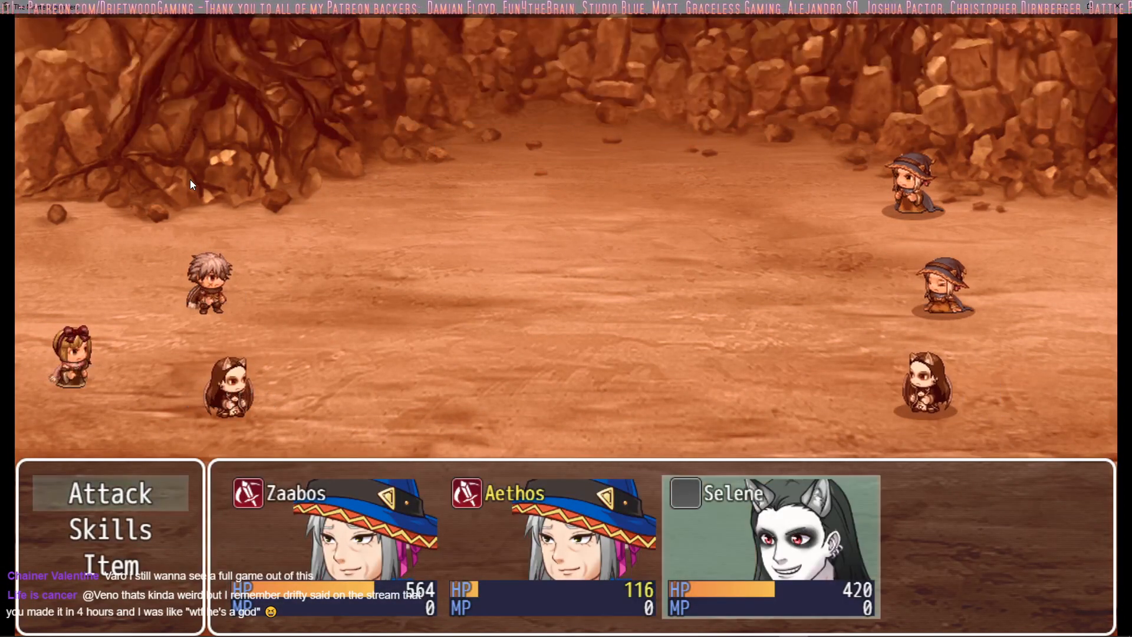
key(Return)
key(Return)
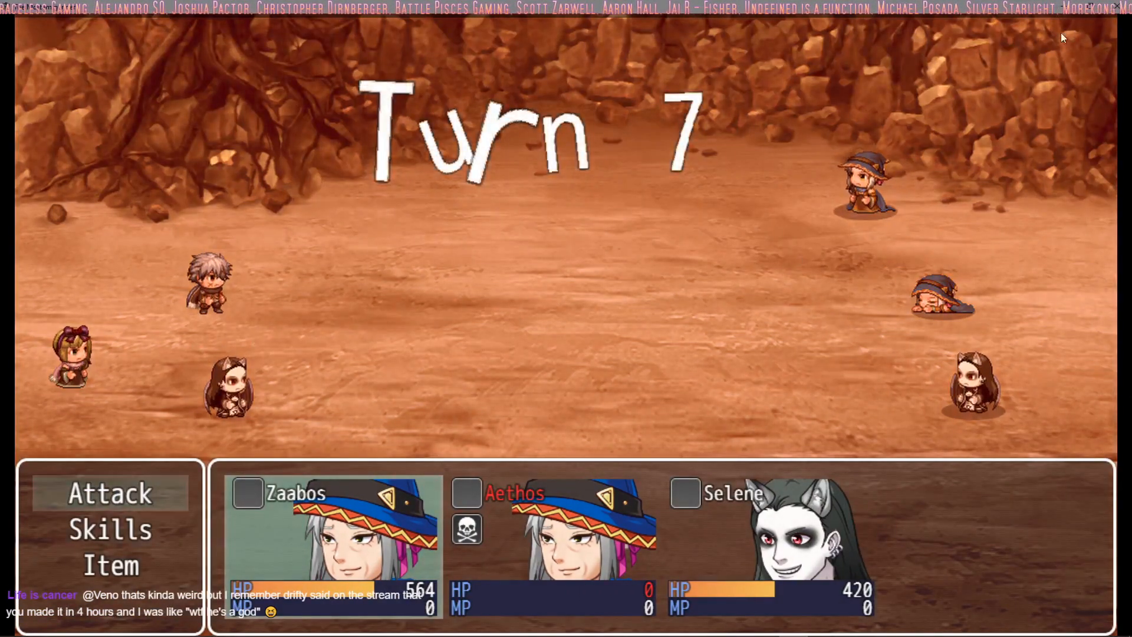
Step: Switch from the running battle to the RPG Maker MV editor and open the enemies in the database
click(1089, 6)
click(859, 133)
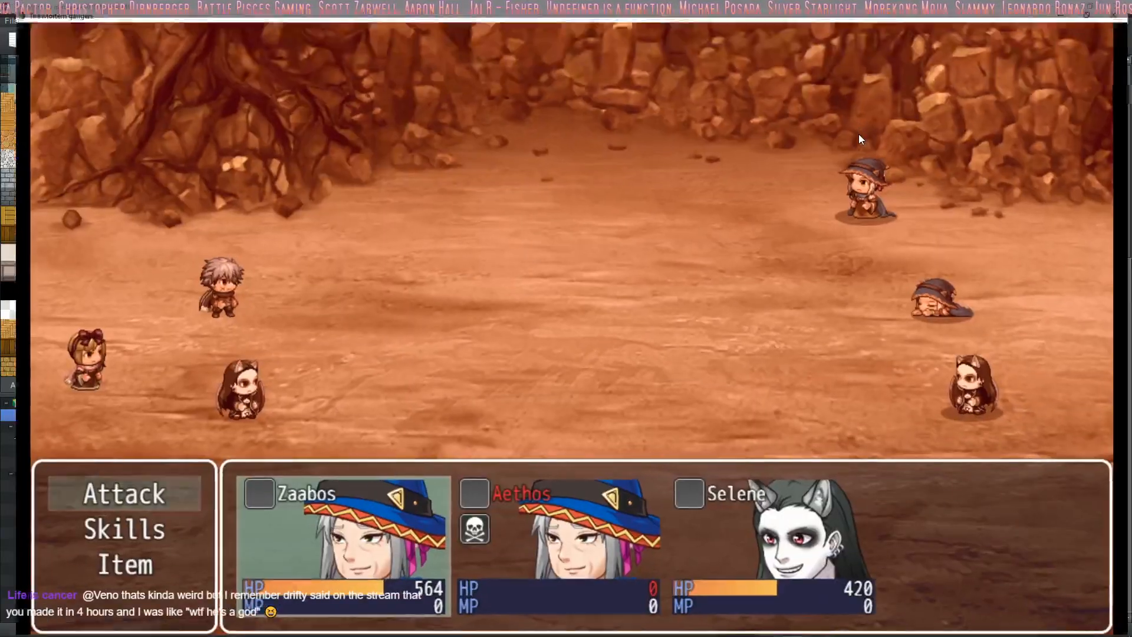
click(1063, 6)
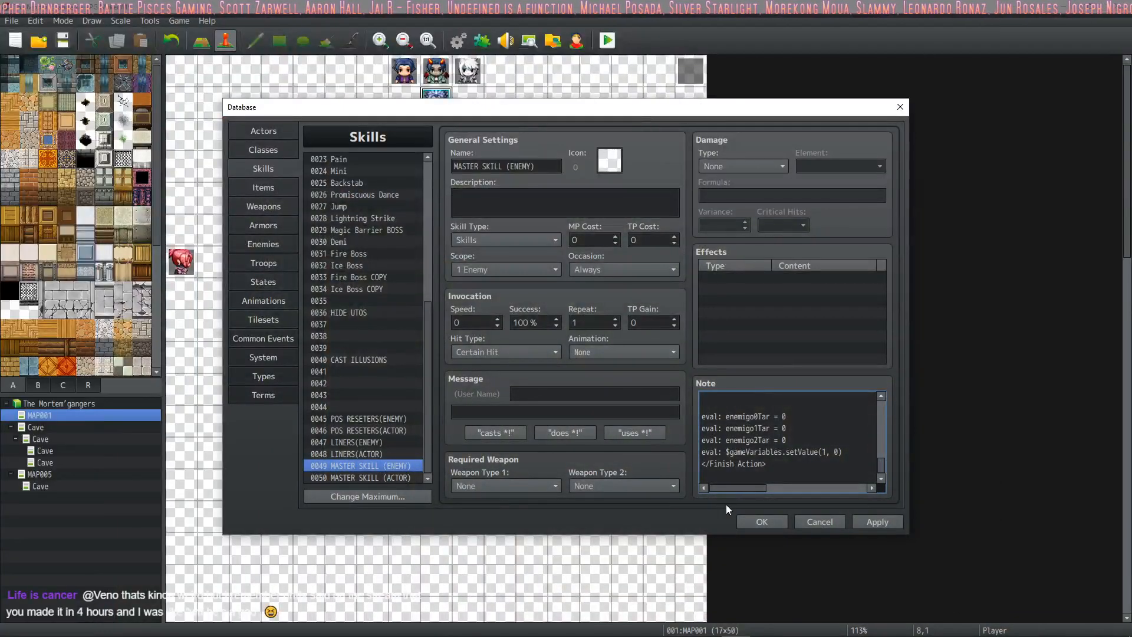
click(745, 523)
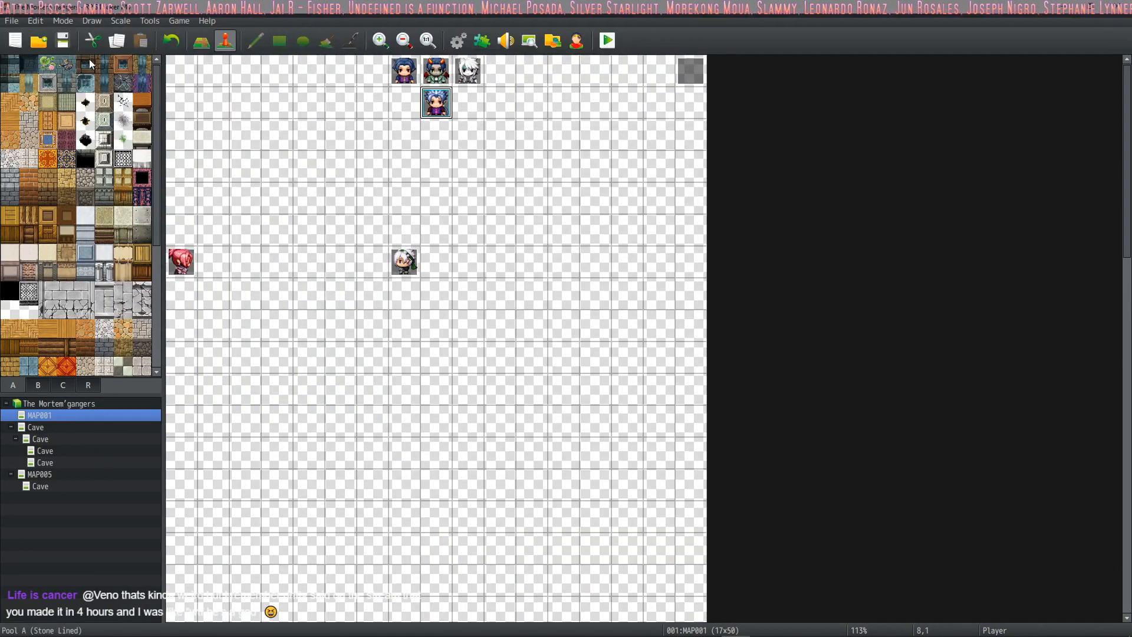
click(454, 41)
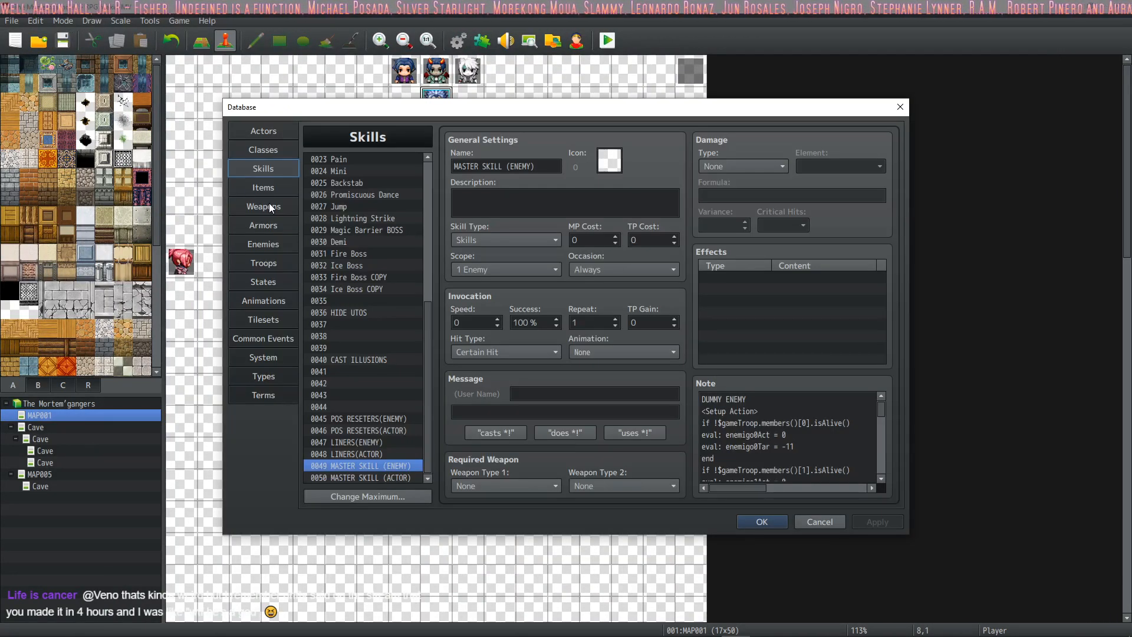
click(266, 243)
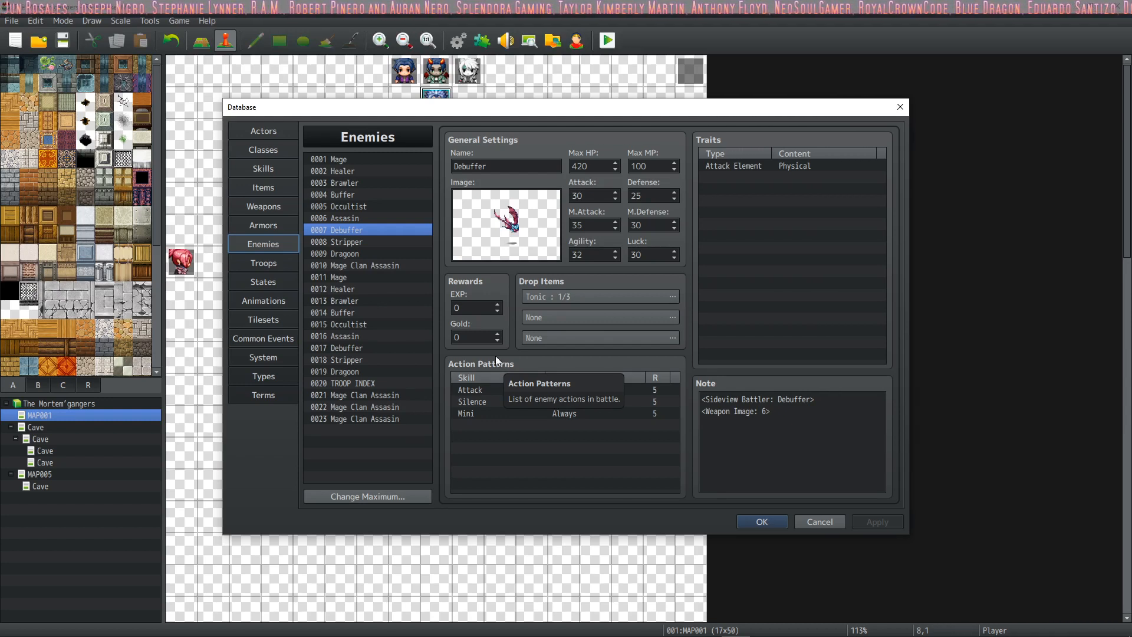
Step: Review the stats, action patterns and notes of the enemy entries from 0008 Stripper through 0023 Mage Clan Assasin
click(359, 240)
click(363, 265)
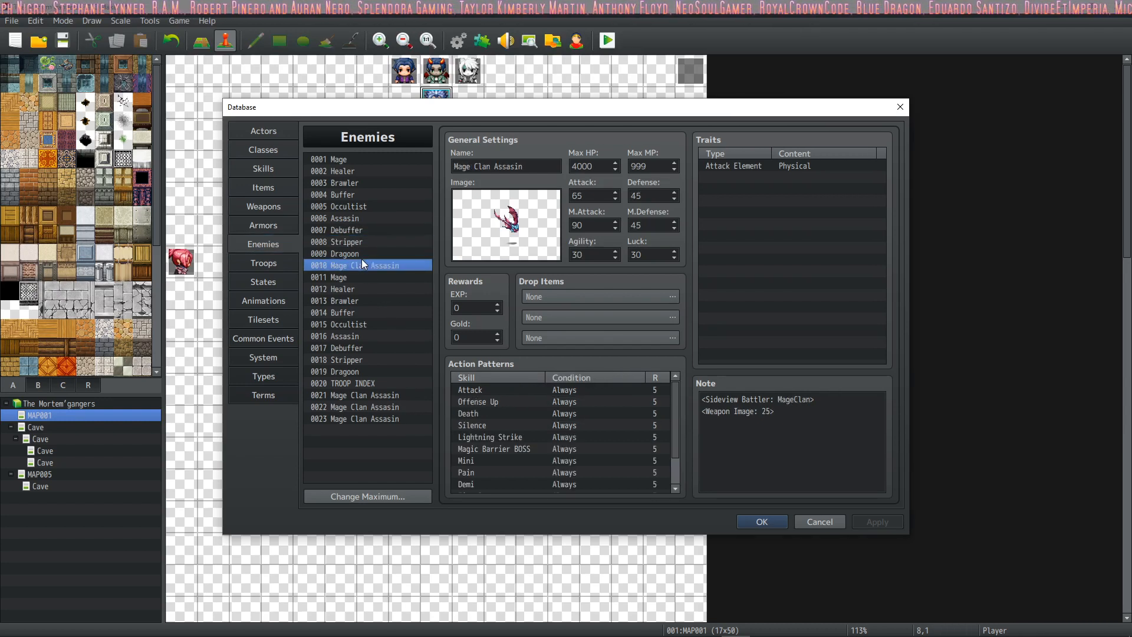
click(370, 278)
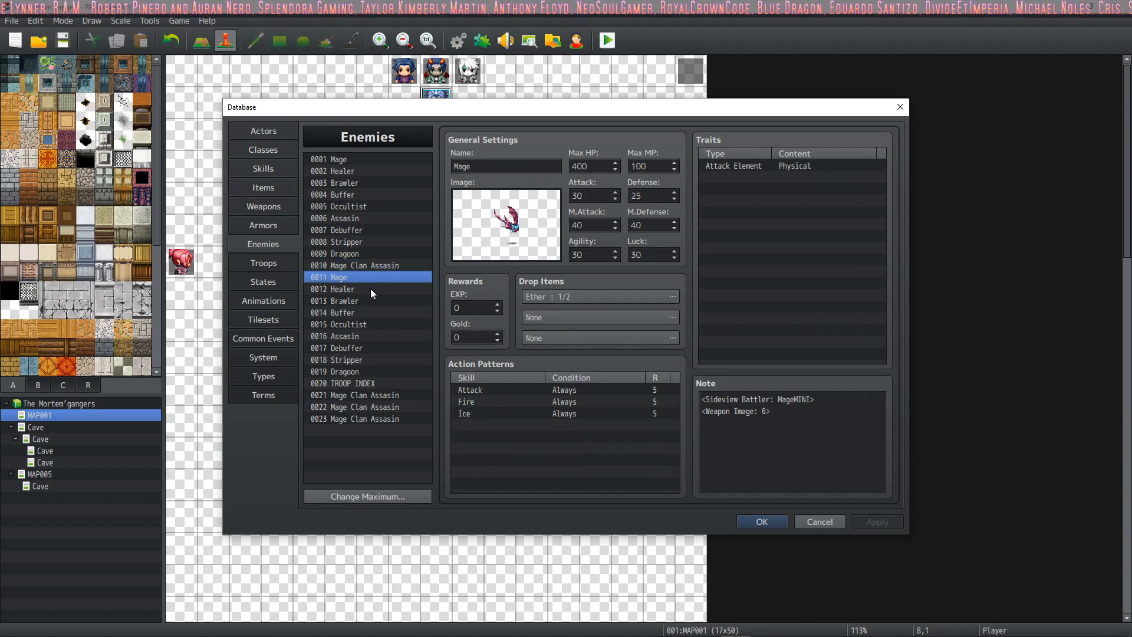
click(368, 289)
click(363, 301)
click(363, 315)
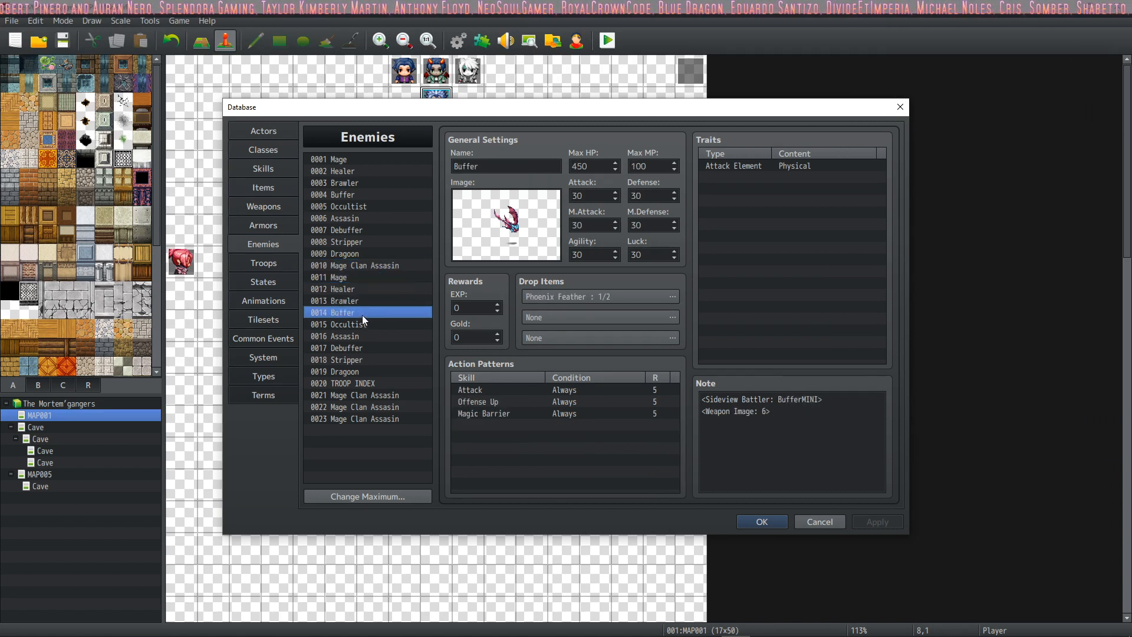
click(363, 325)
click(363, 344)
click(362, 358)
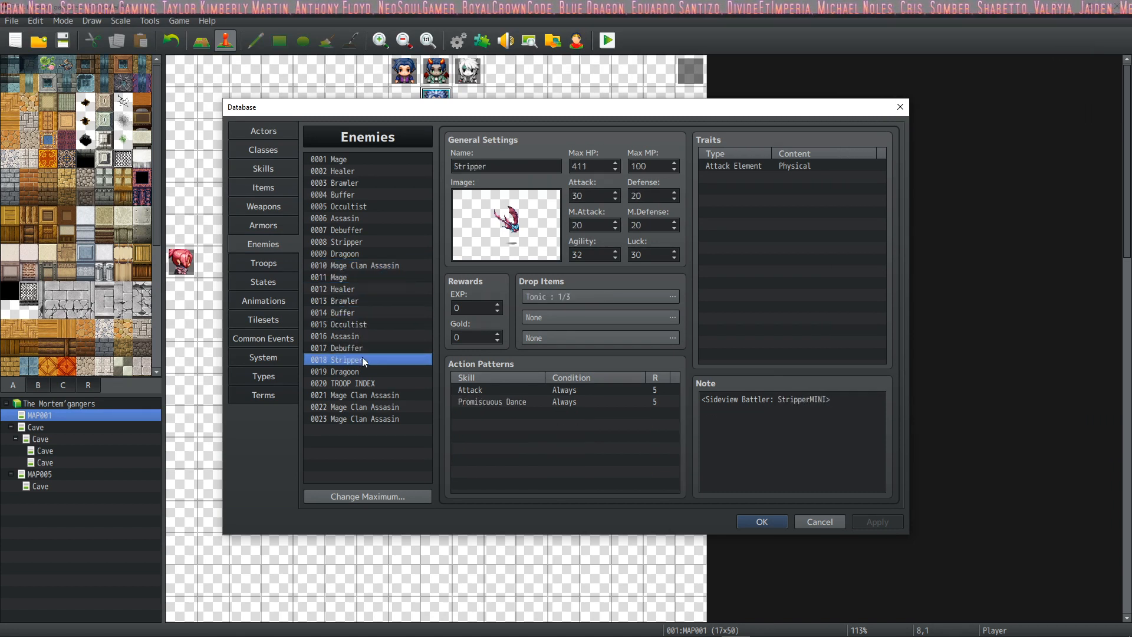
click(359, 374)
click(357, 387)
click(356, 394)
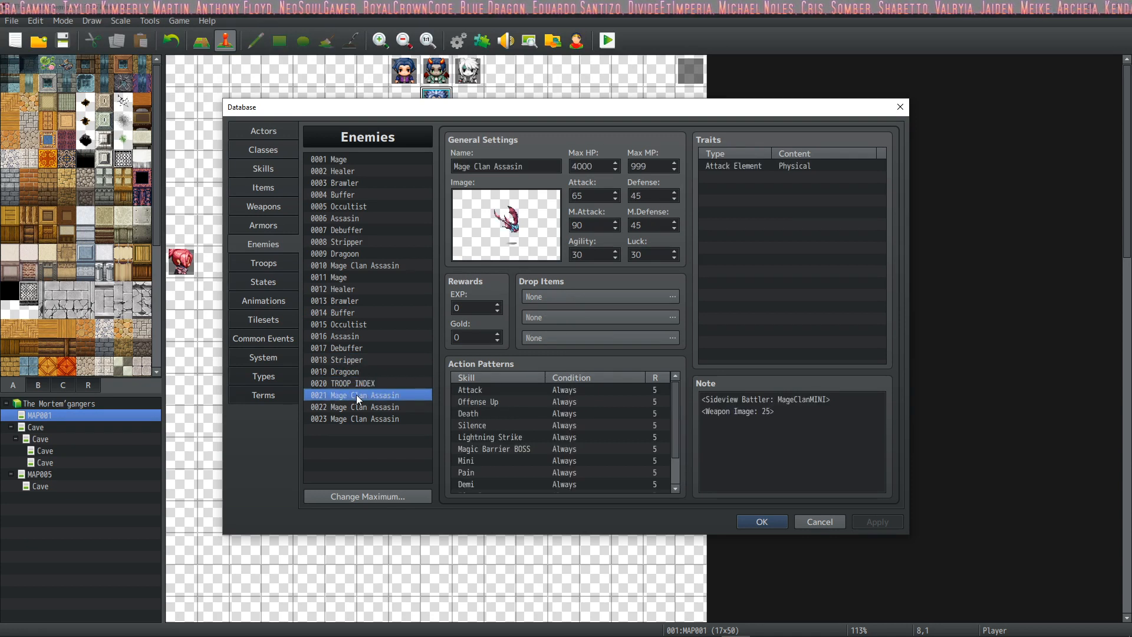
click(349, 408)
click(349, 420)
Step: Review the original Debuffer, Healer, Mage, Brawler and Buffer enemy entries among 0001 to 0007
click(353, 230)
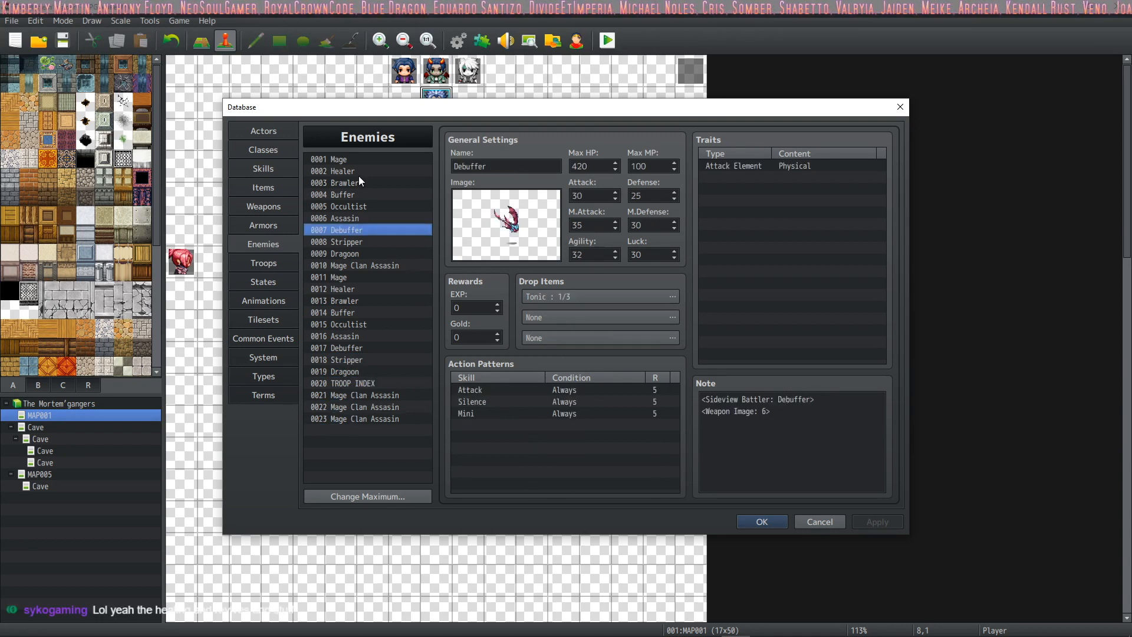
click(358, 172)
click(360, 161)
click(358, 185)
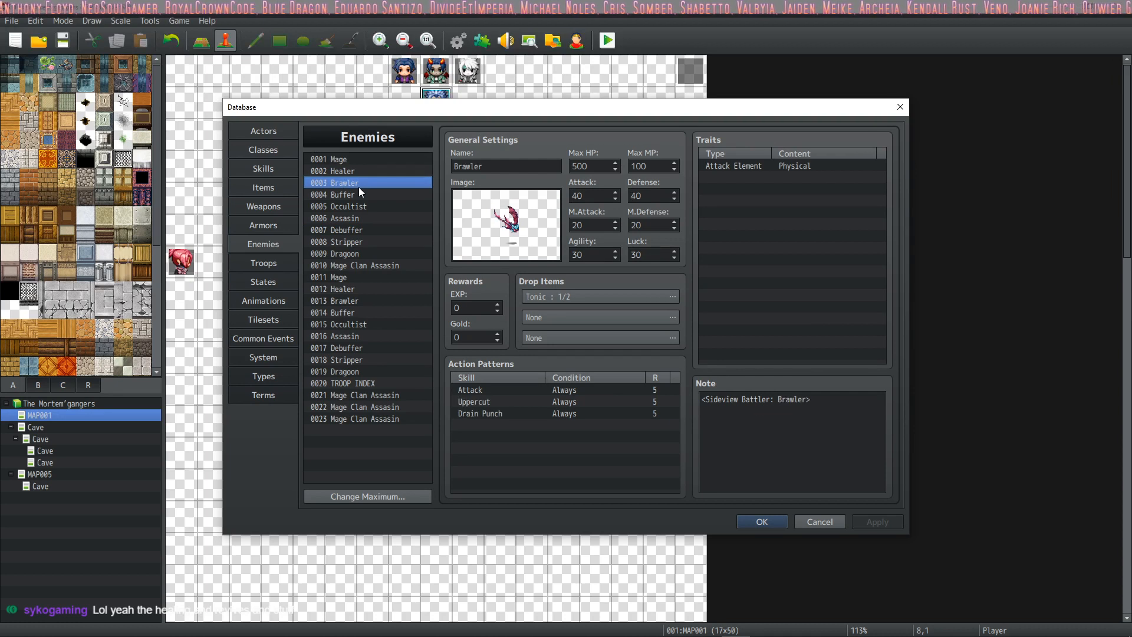
click(358, 194)
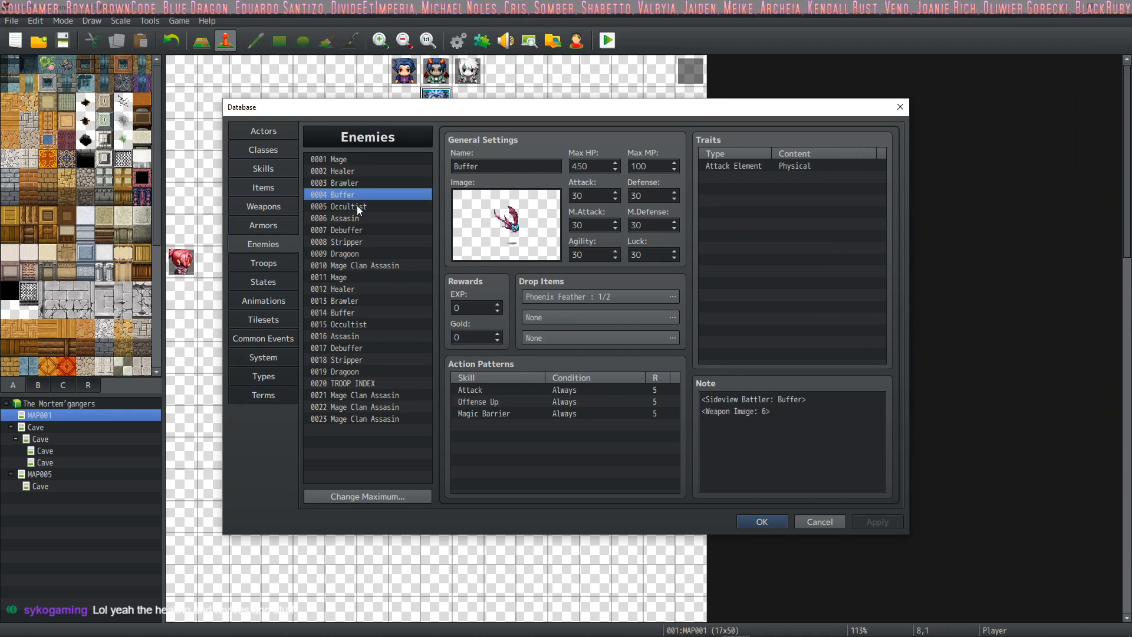
Step: Compare the stats, action patterns and notes of the Mage Clan Assasin entries 0021 to 0023, ending back at 0001 Mage
click(368, 370)
click(365, 384)
click(365, 397)
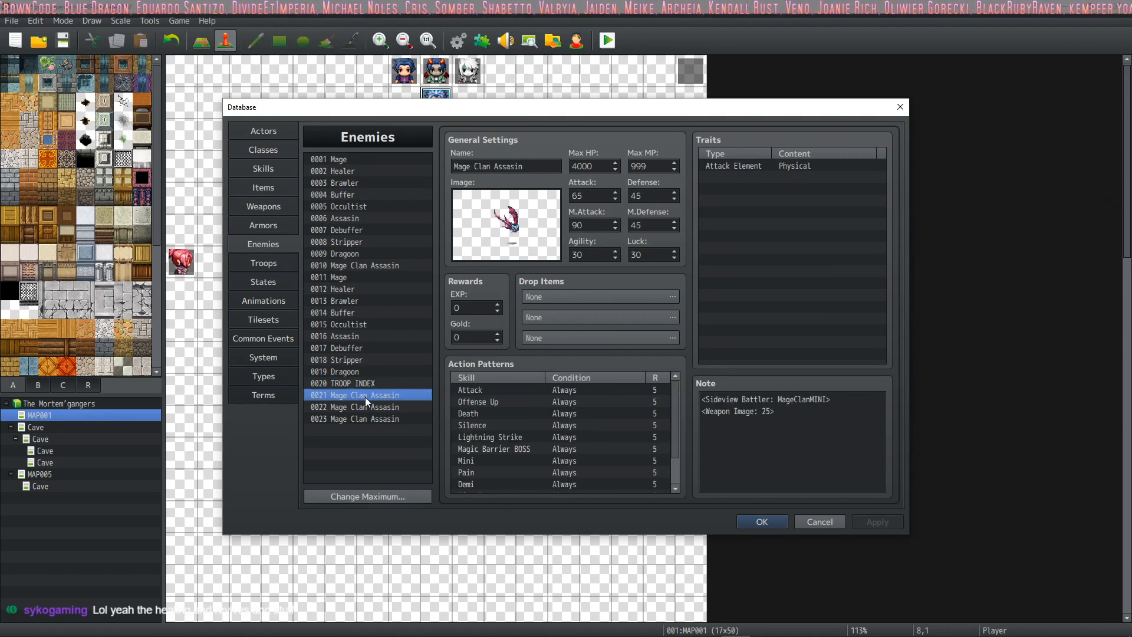
click(360, 408)
click(361, 419)
click(359, 408)
click(359, 396)
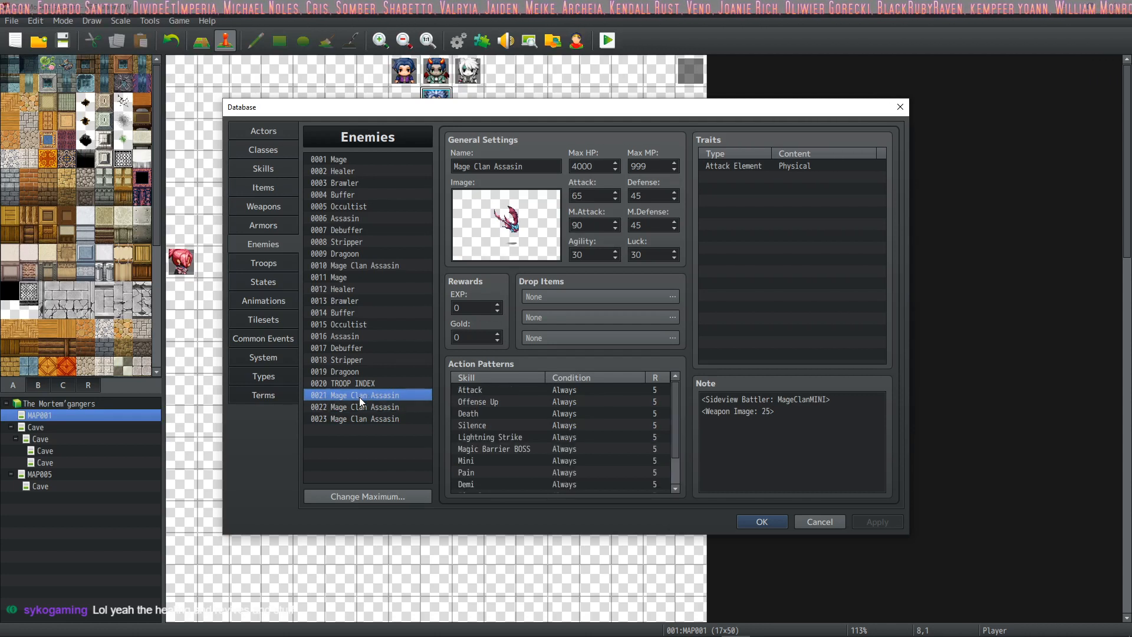
click(360, 409)
click(358, 420)
click(359, 408)
click(363, 395)
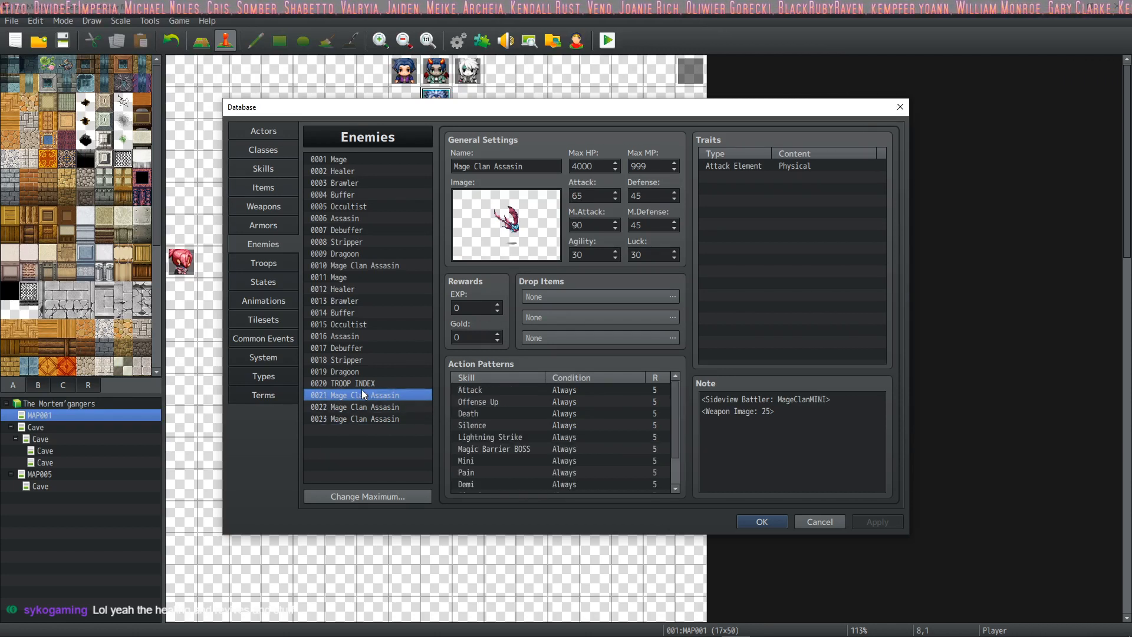
click(358, 408)
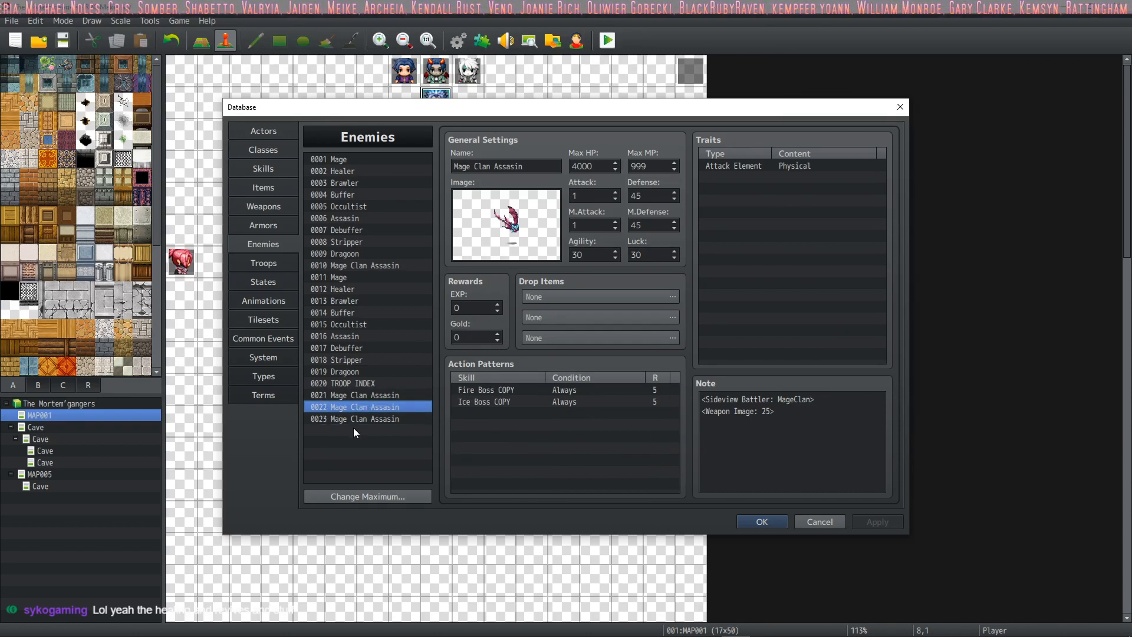
click(354, 420)
click(355, 407)
click(365, 384)
click(362, 397)
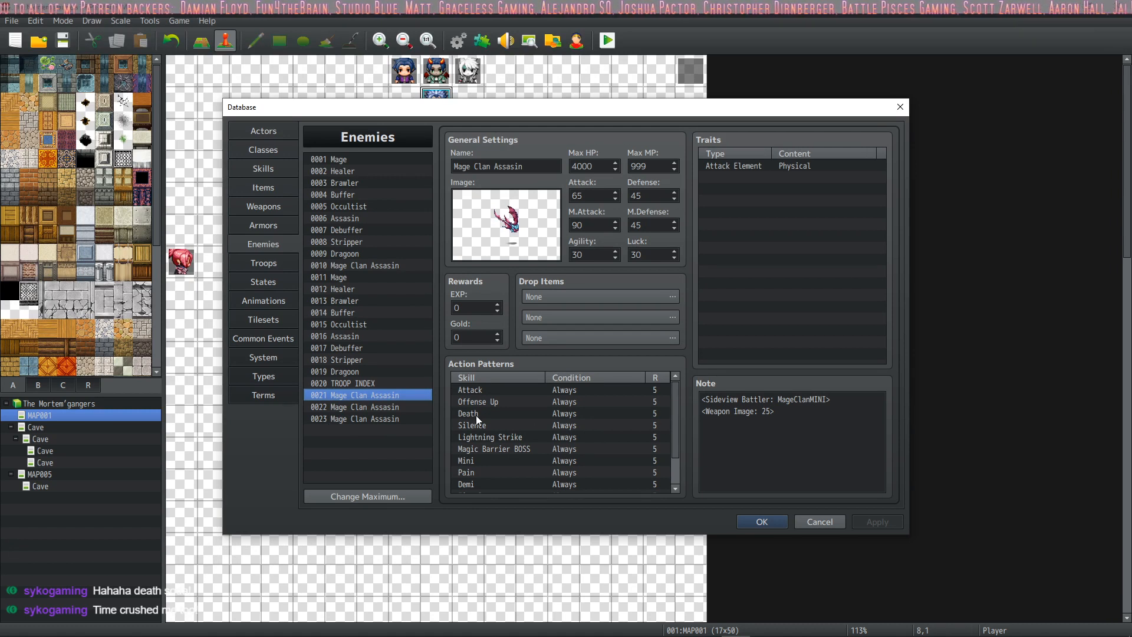
click(385, 418)
click(400, 392)
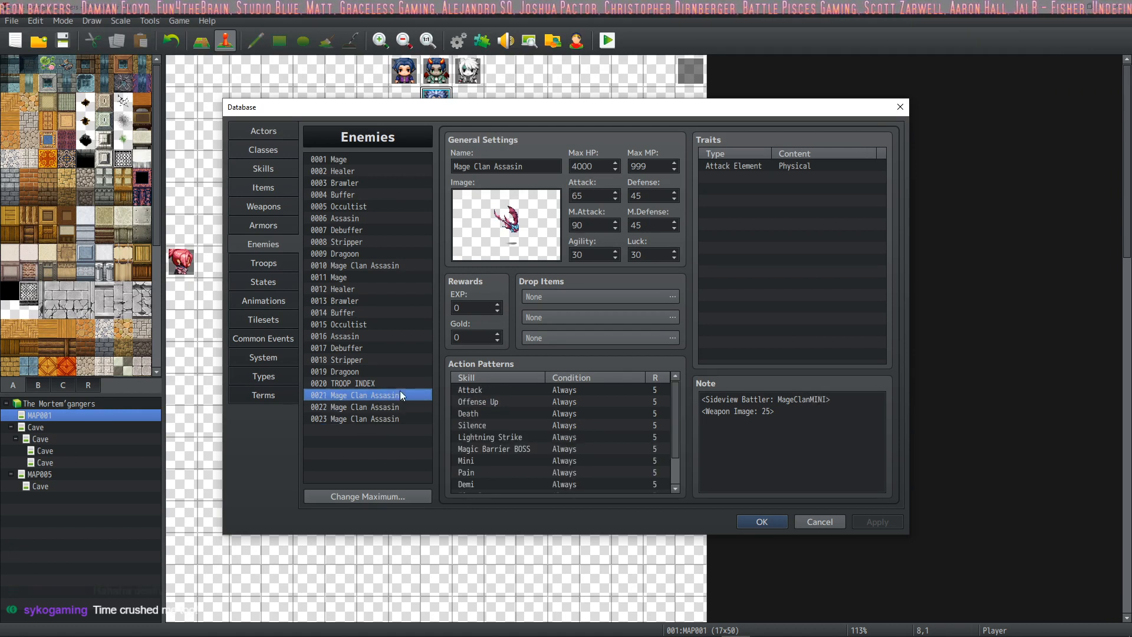
drag(400, 390, 411, 158)
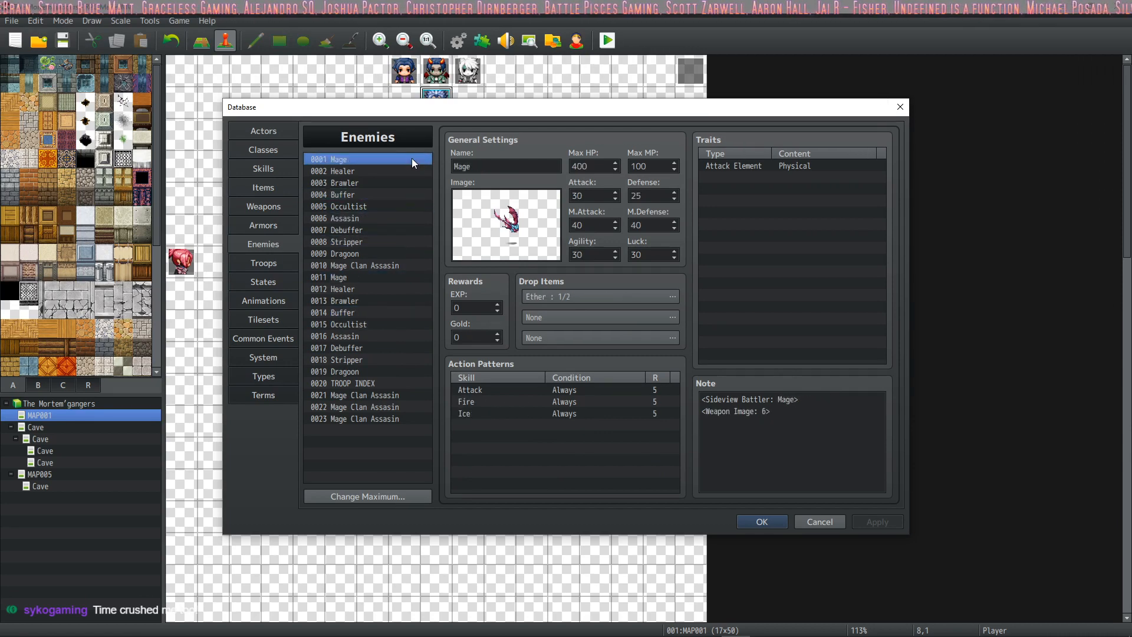
Step: Close the database, switch back to the running game, and order Zaabos and Selene to make basic attacks in turn 7
click(753, 521)
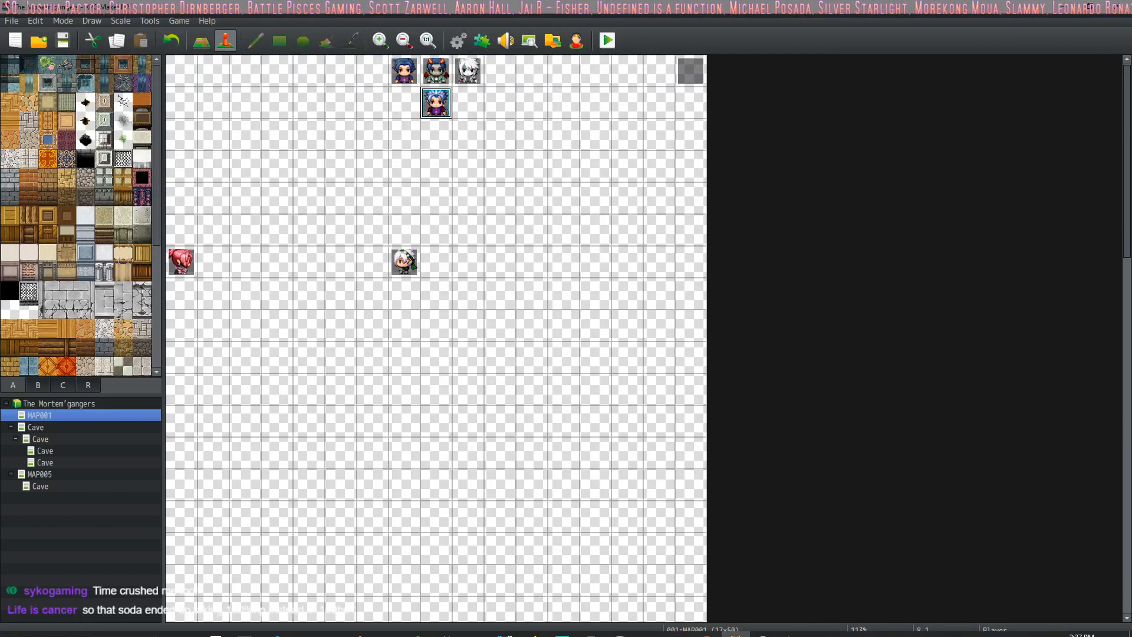
click(795, 624)
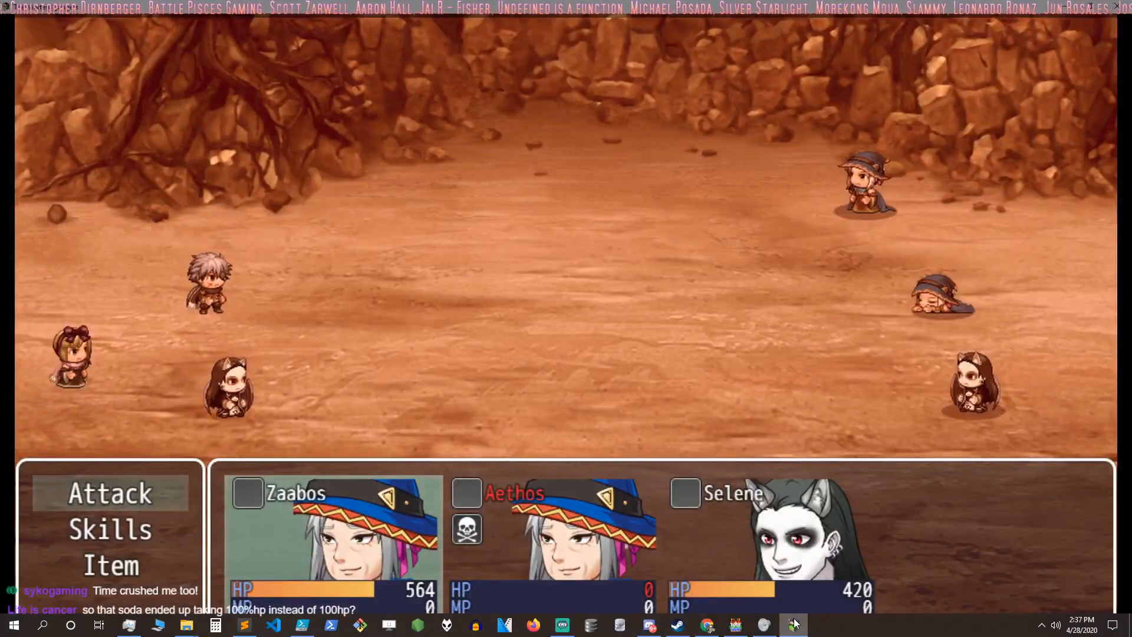
key(Down)
key(Return)
key(Escape)
key(Up)
key(Return)
key(Return)
key(Return)
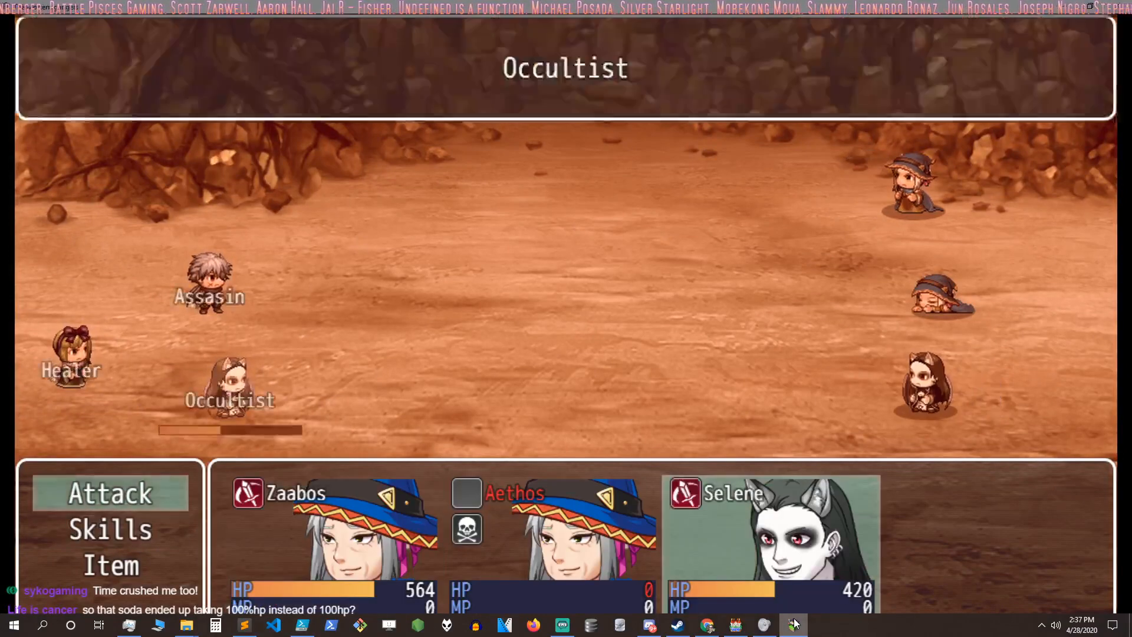
key(Return)
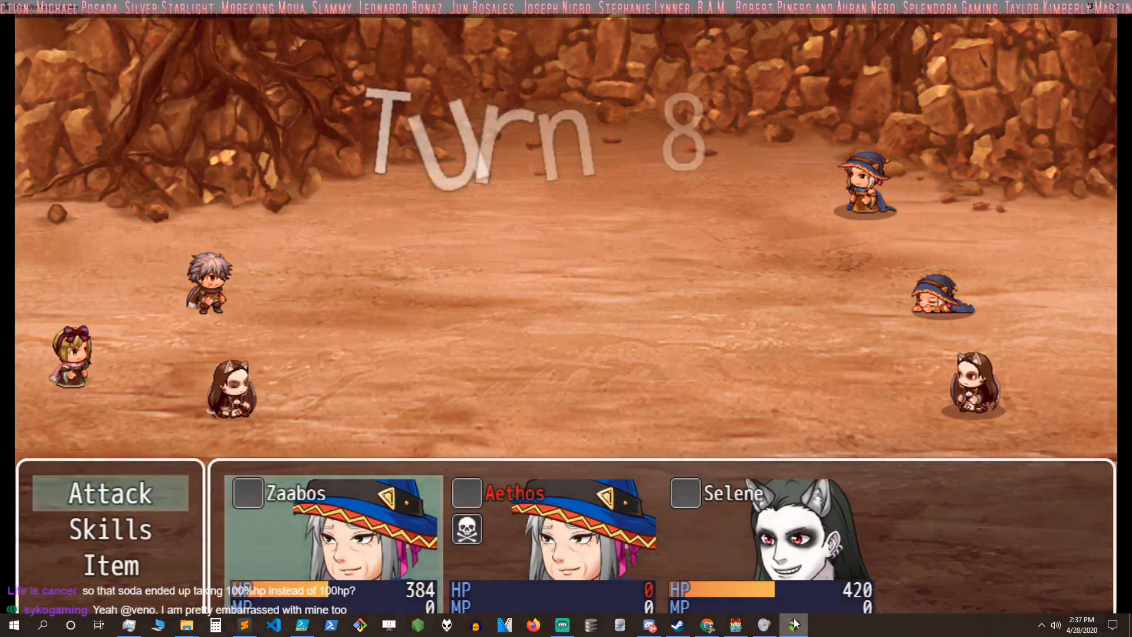
Step: View Zaabos's skills in turn 8 and order Zaabos and Selene to make basic attacks, with Selene targeting the Occultist
key(Down)
key(Return)
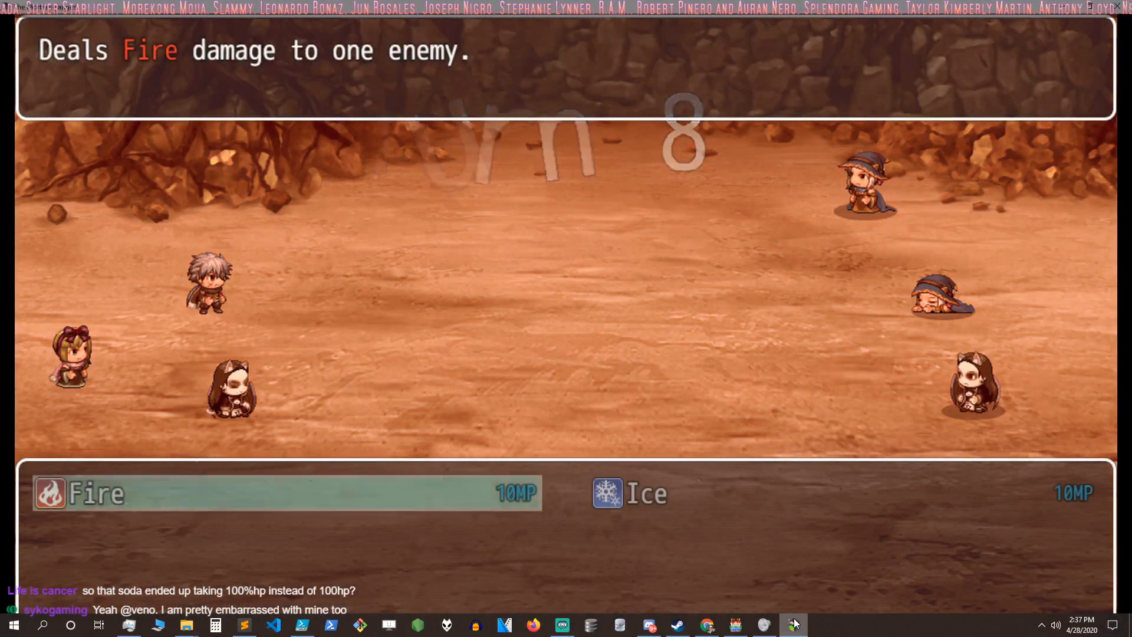
key(Escape)
key(Down)
key(Up)
key(Up)
key(Return)
key(Return)
key(Return)
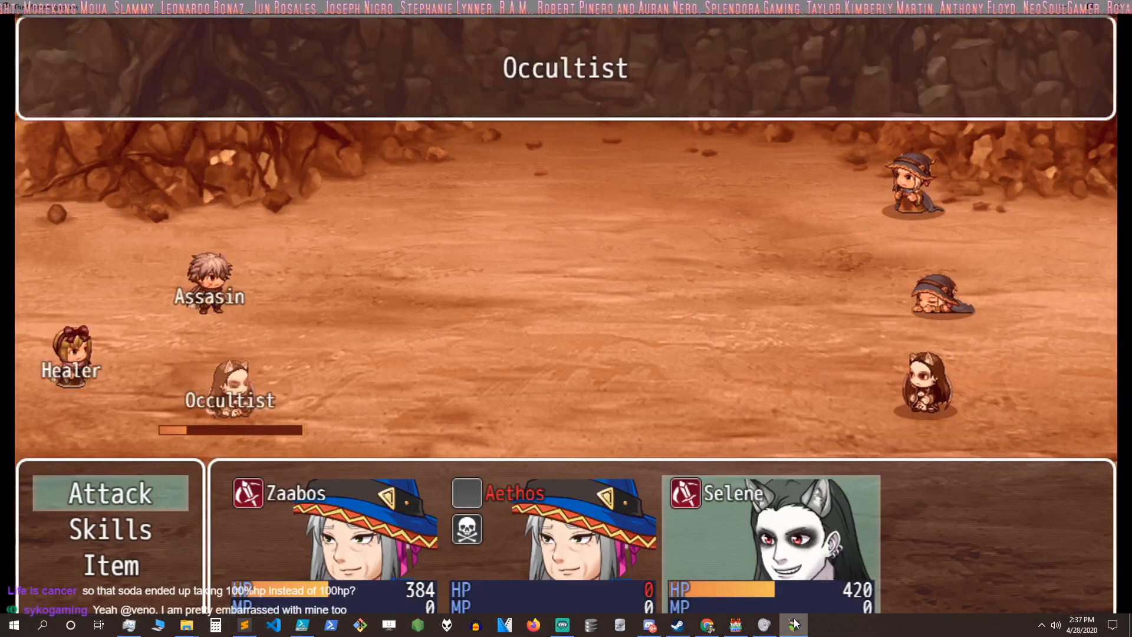
key(Return)
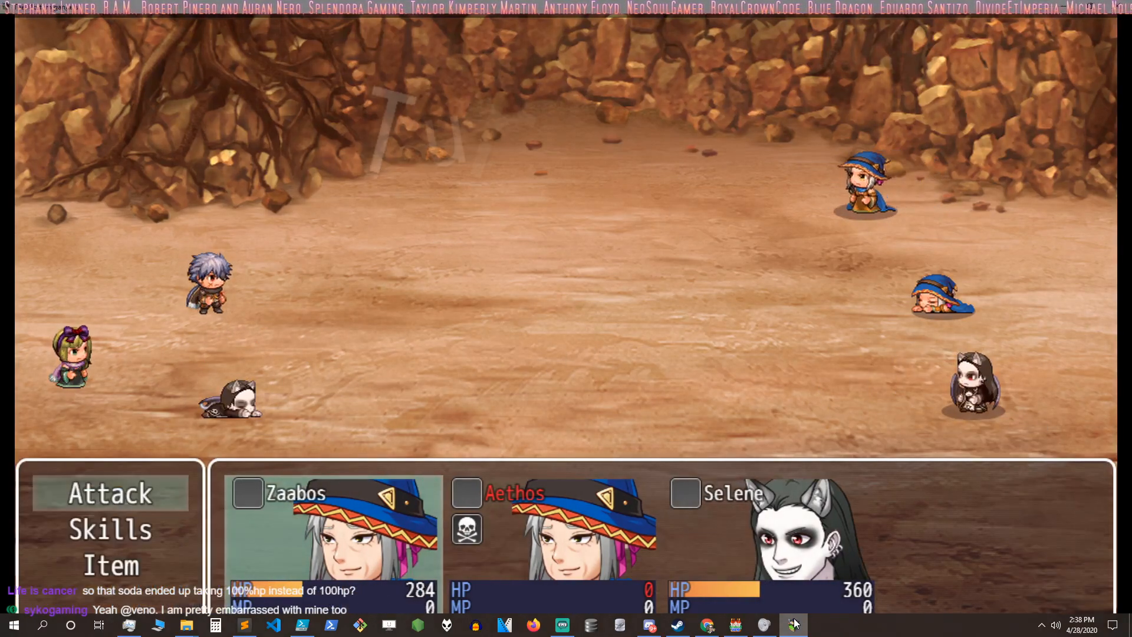
Step: Order Zaabos to use a Tonic on himself in turn 9
key(Down)
key(Down)
key(Return)
key(Return)
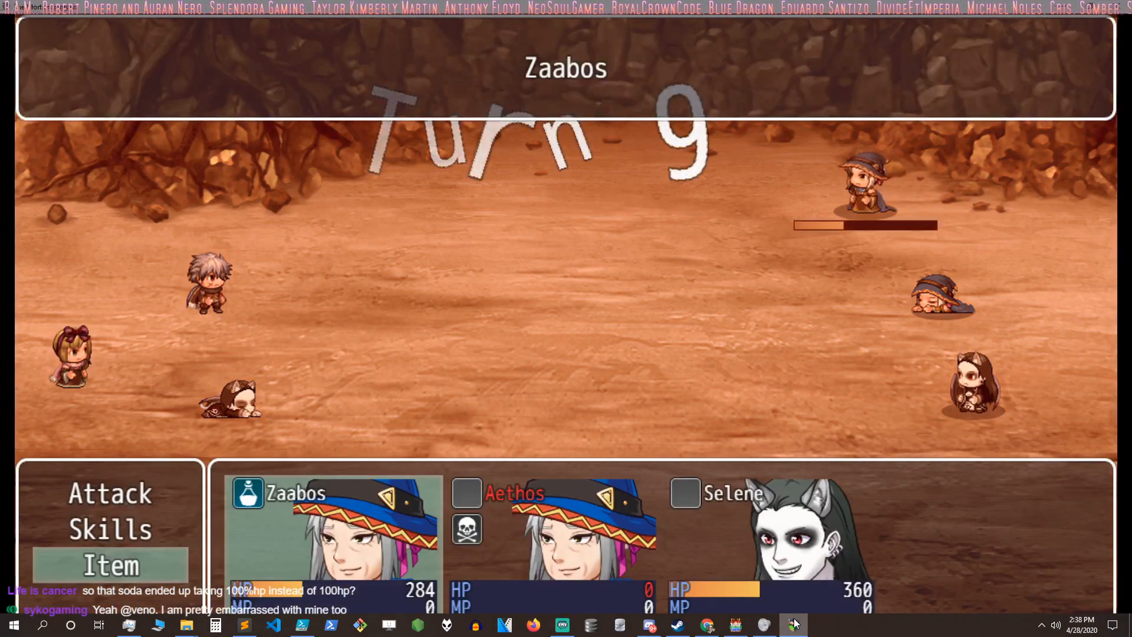
Step: Order Selene to use a Phoenix Feather on the fallen Aethos in turn 9
key(Return)
key(Down)
key(Down)
key(Return)
key(Down)
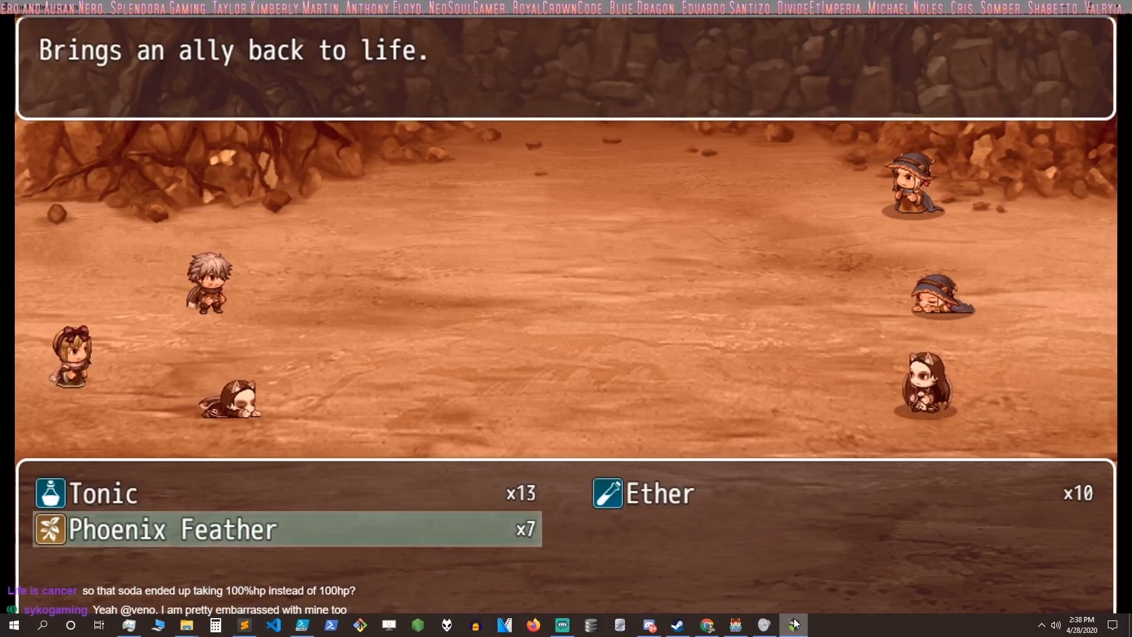
key(Return)
key(Return)
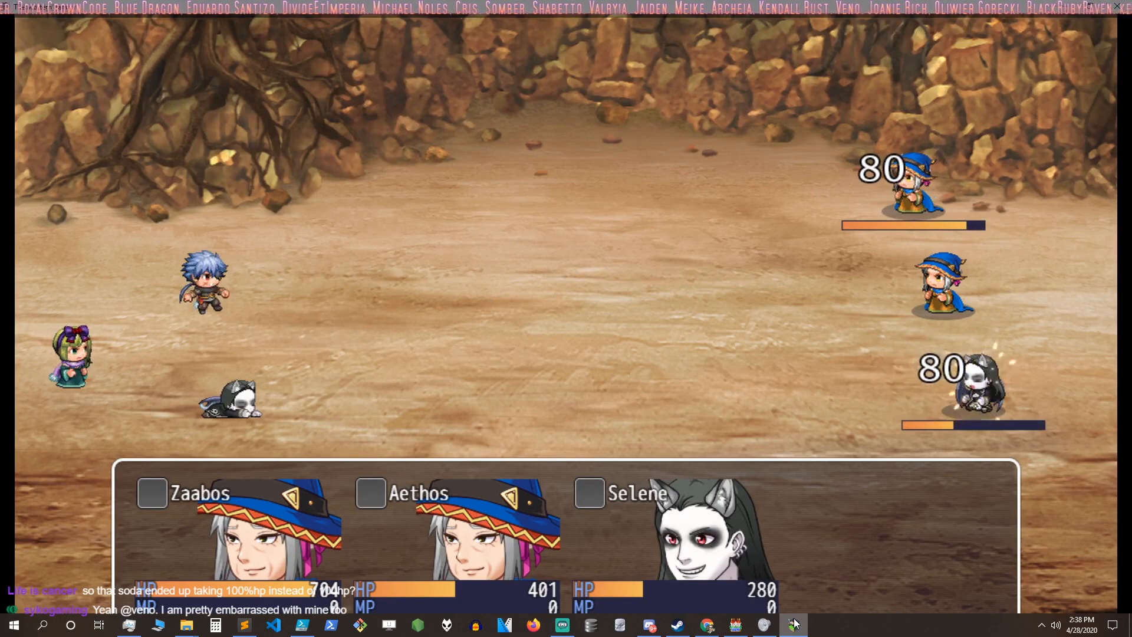
Step: Order Zaabos to use an Ether on himself in turn 10
key(Down)
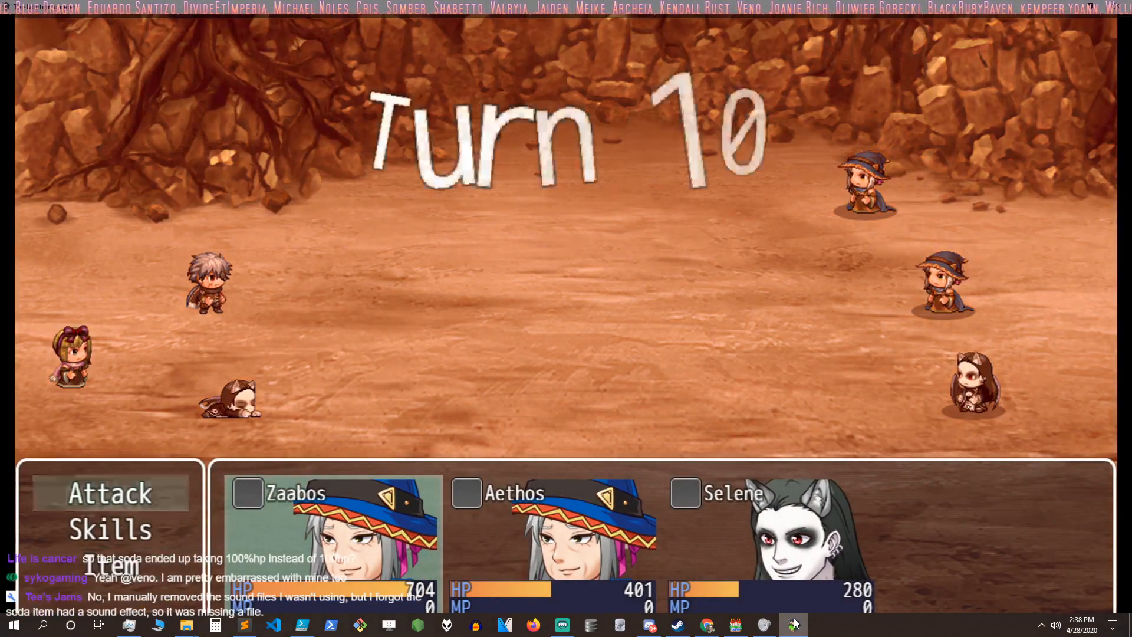
key(Up)
key(Return)
key(Up)
key(Return)
Step: Order Aethos to use an Ether on himself in turn 10
key(Return)
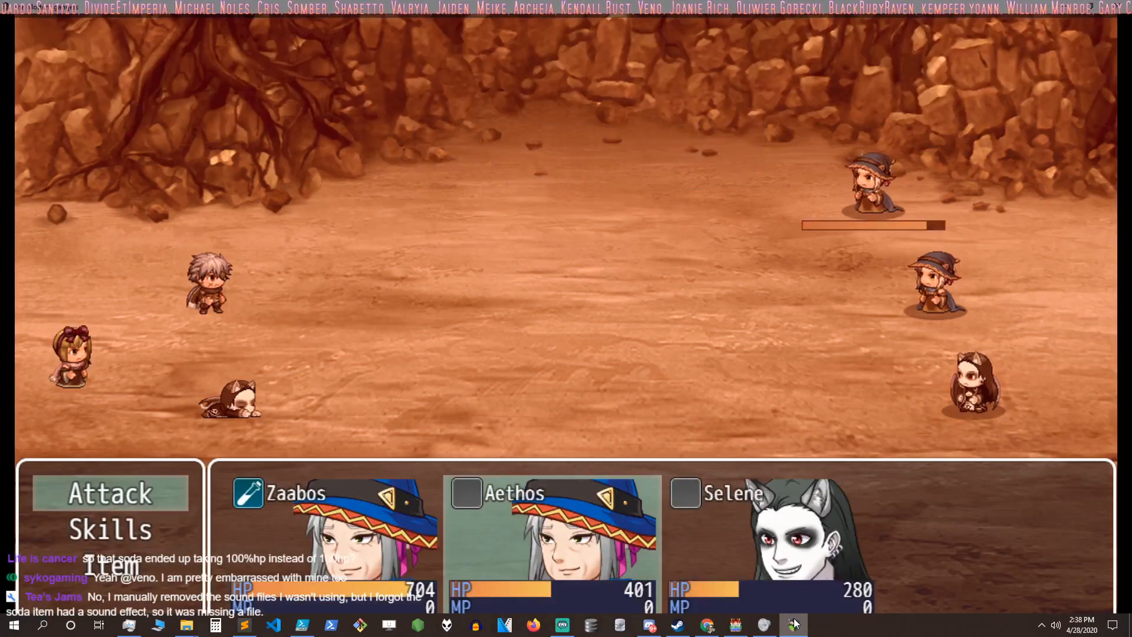
key(Down)
key(Down)
key(Return)
key(Return)
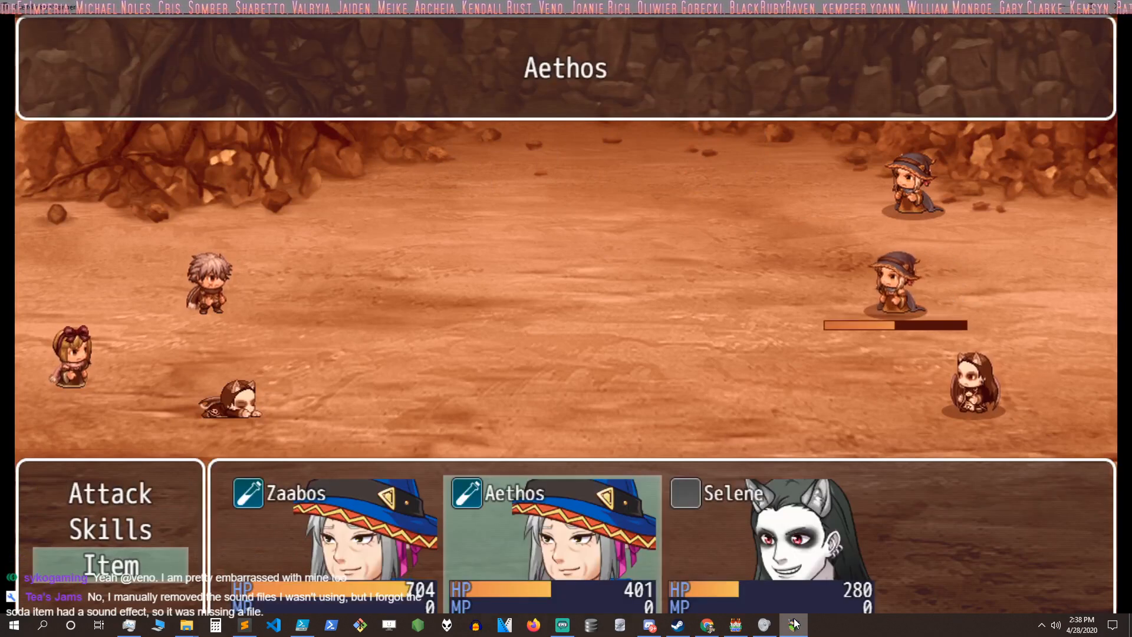
key(Return)
Step: Order Selene to use an Ether on herself in turn 10
key(Return)
key(Return)
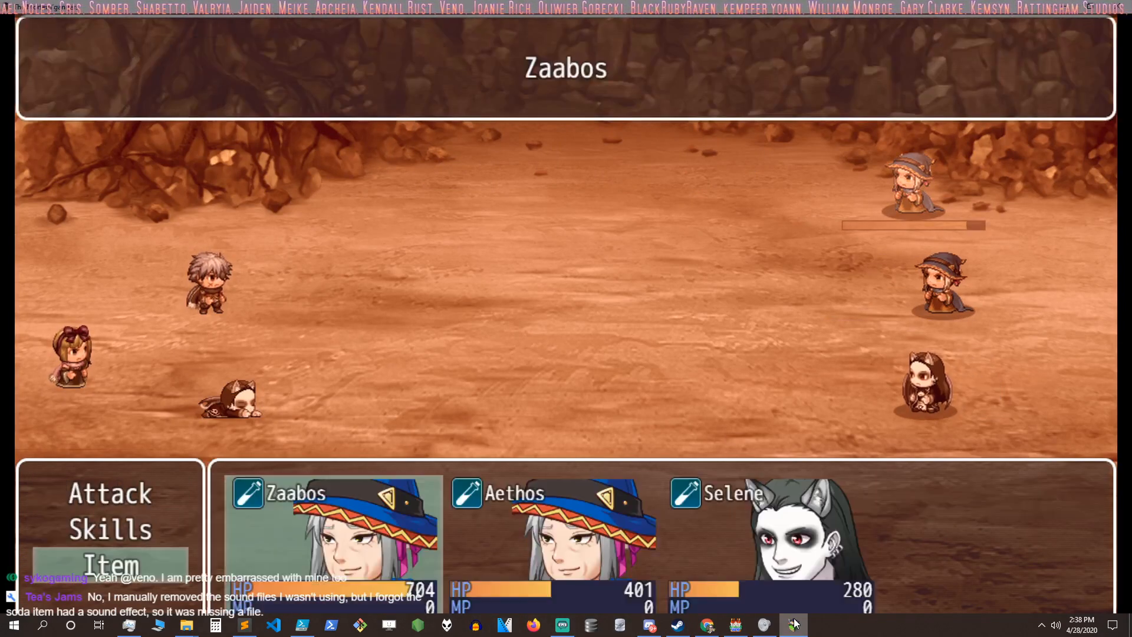
key(Right)
key(Right)
key(Return)
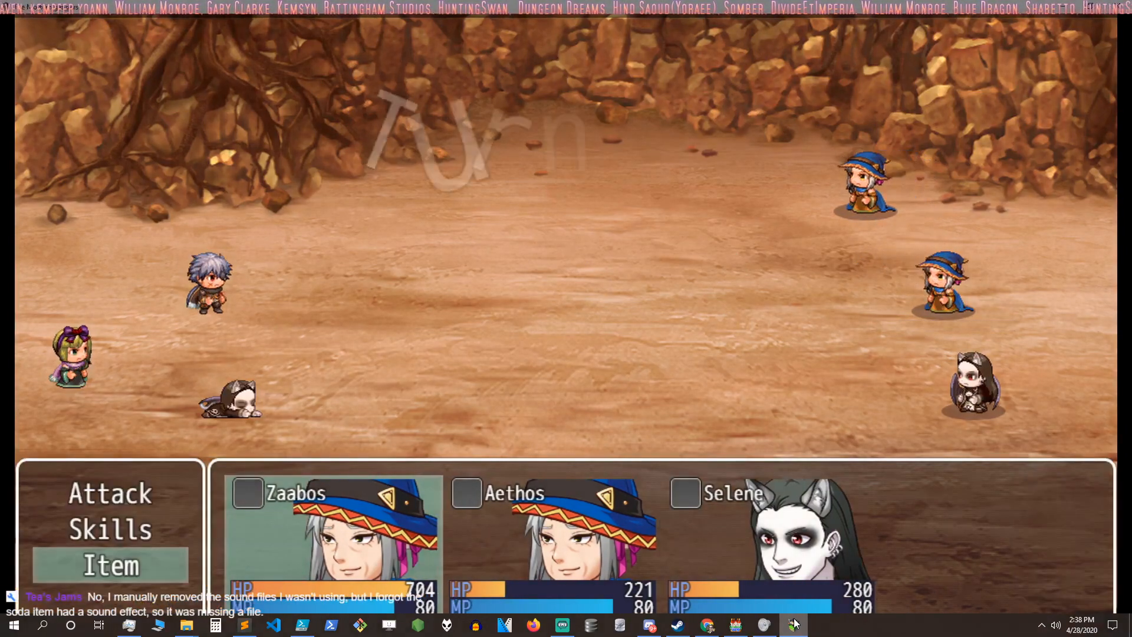
Step: Order Zaabos to cast Fire in turn 11
key(Up)
key(Return)
Step: Order Aethos to use a Tonic in turn 11 instead of a skill
key(Return)
key(Return)
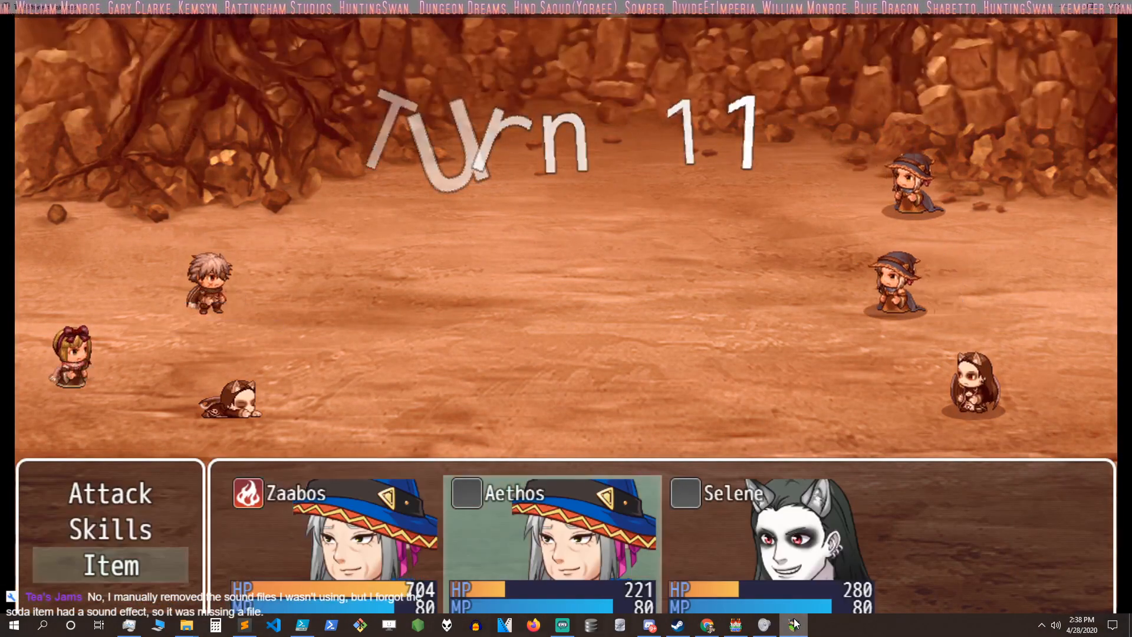
key(Up)
key(Return)
key(Escape)
key(Down)
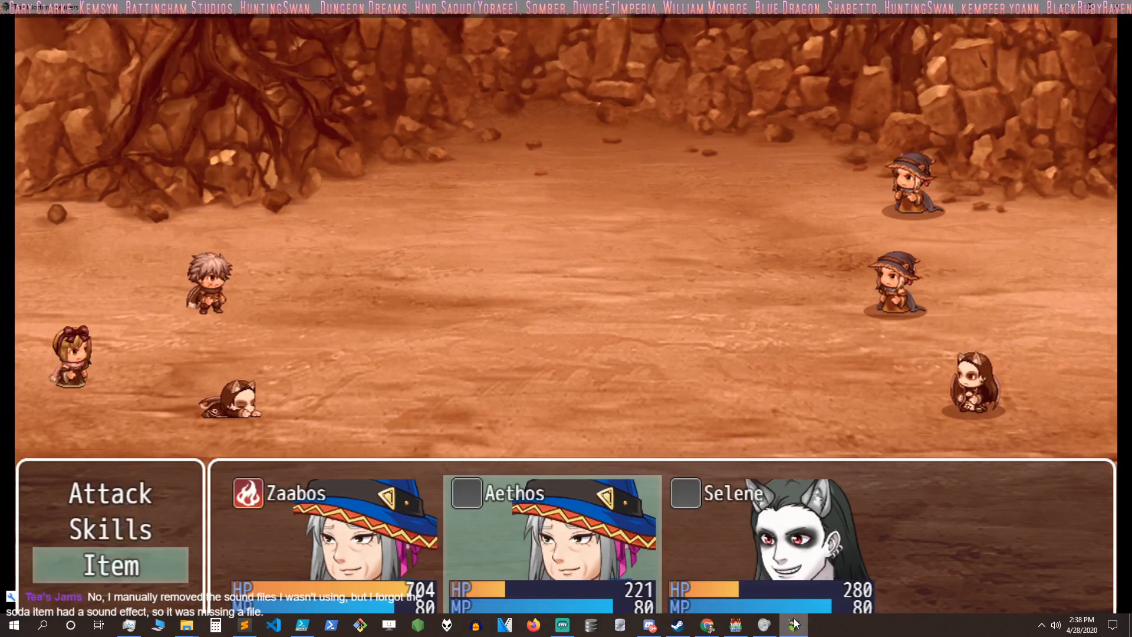
key(Return)
key(Return)
Step: Order Selene to use a Tonic on Aethos in turn 11
key(Return)
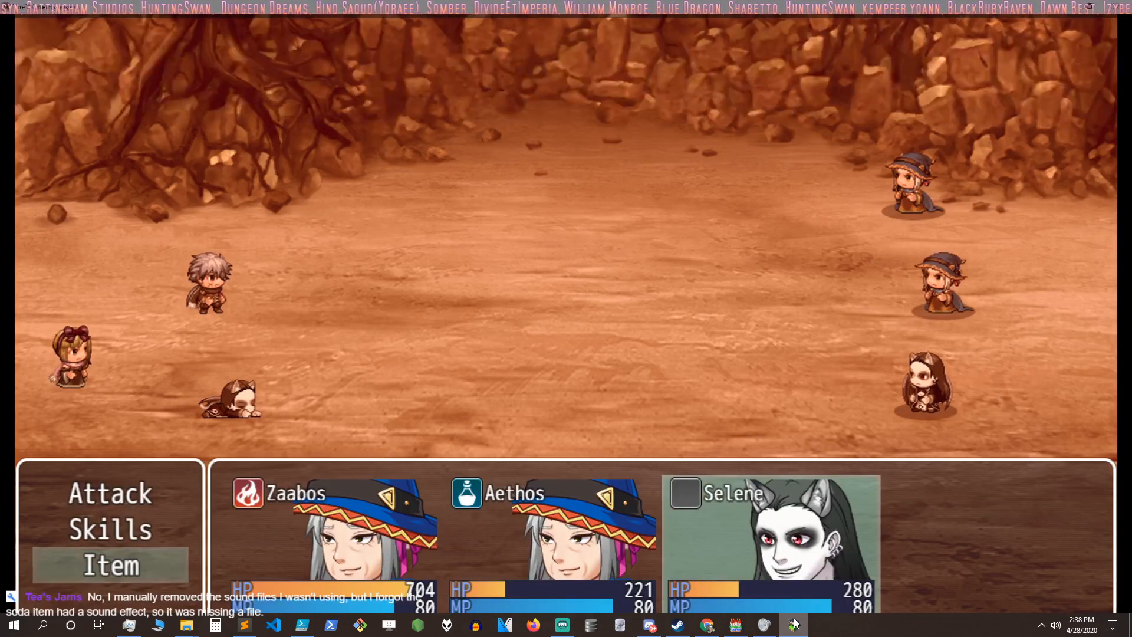
key(Return)
key(Return)
key(Left)
key(Left)
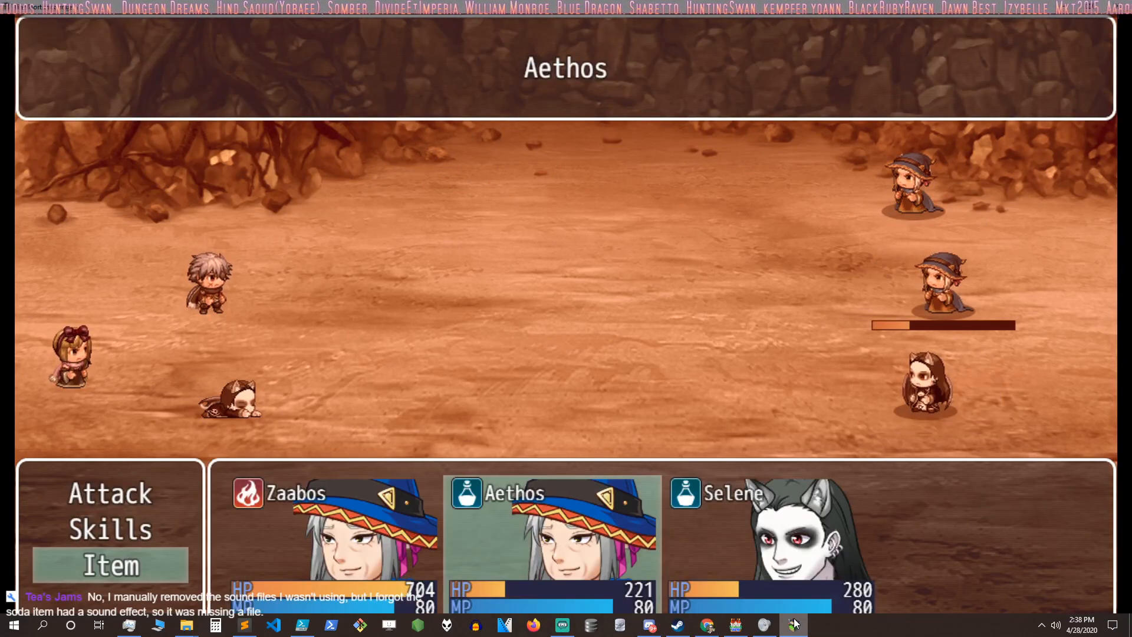
key(Return)
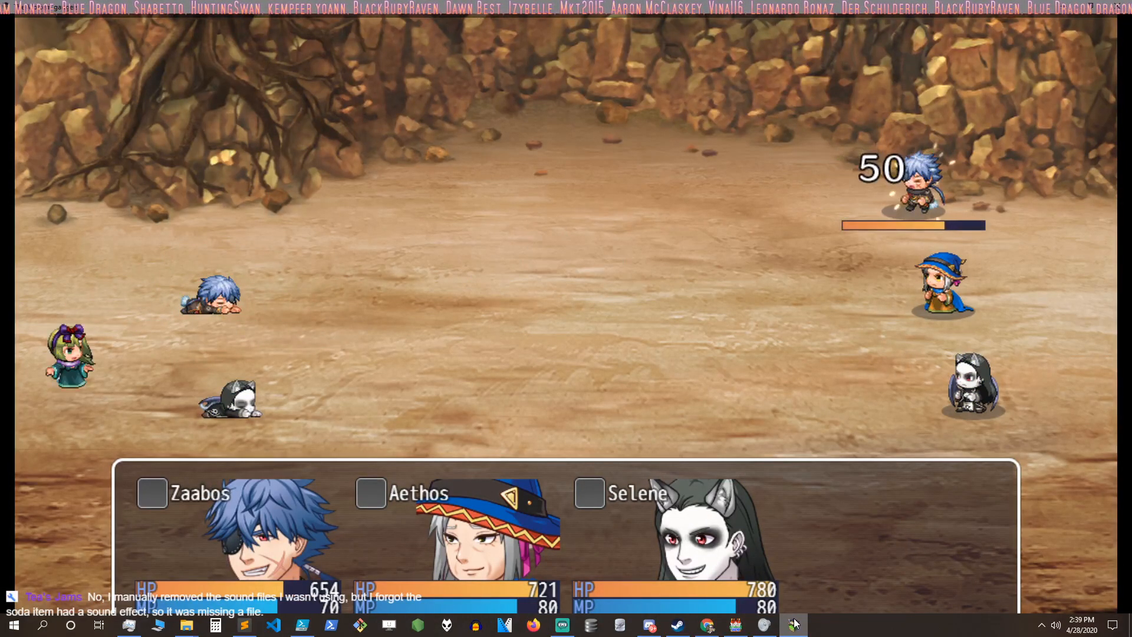
Step: Order Zaabos to use Double Attack and Aethos to cast Fire on the Healer in turn 12
key(Return)
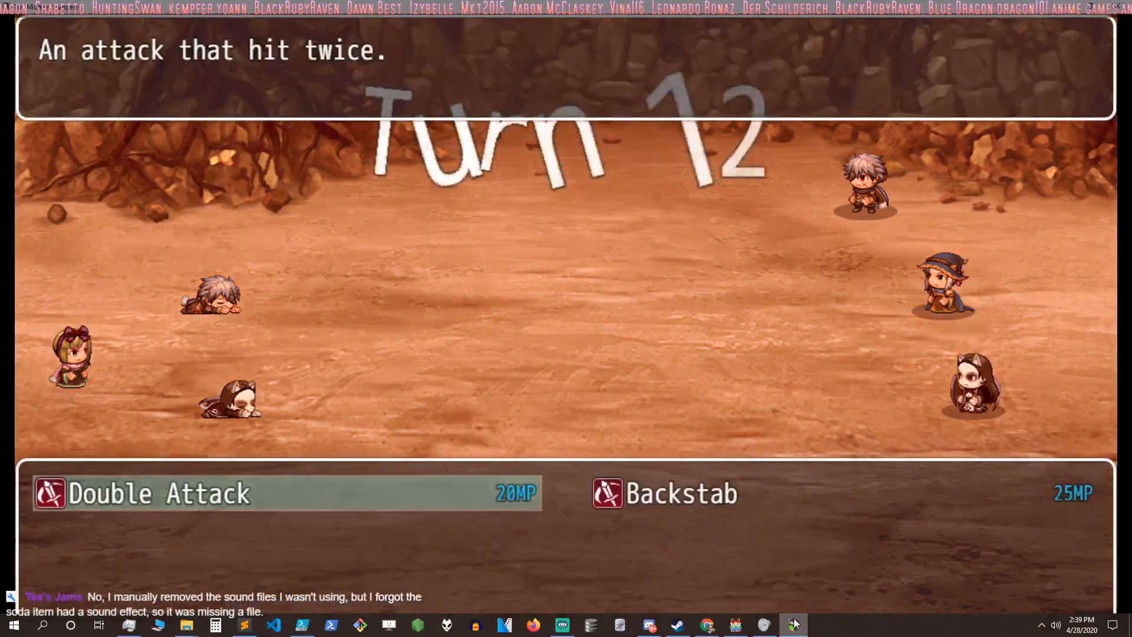
key(Return)
key(Return)
key(Up)
key(Return)
Step: Order Selene to use Pain on the Healer in turn 12
key(Return)
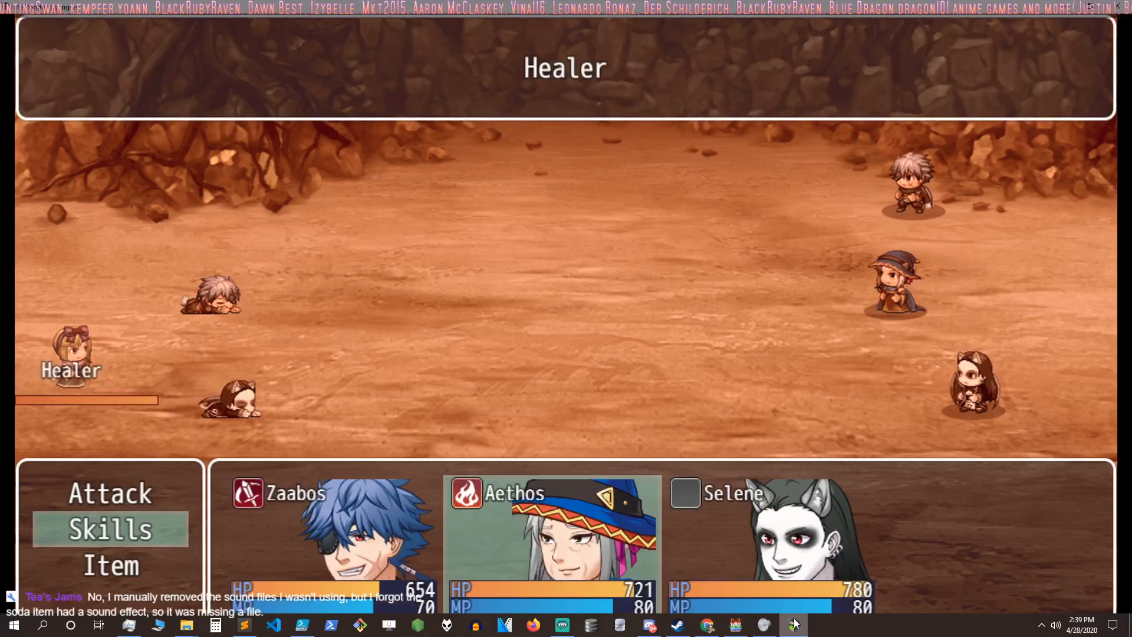
key(Return)
key(Up)
key(Return)
key(Escape)
key(Up)
key(Return)
key(Right)
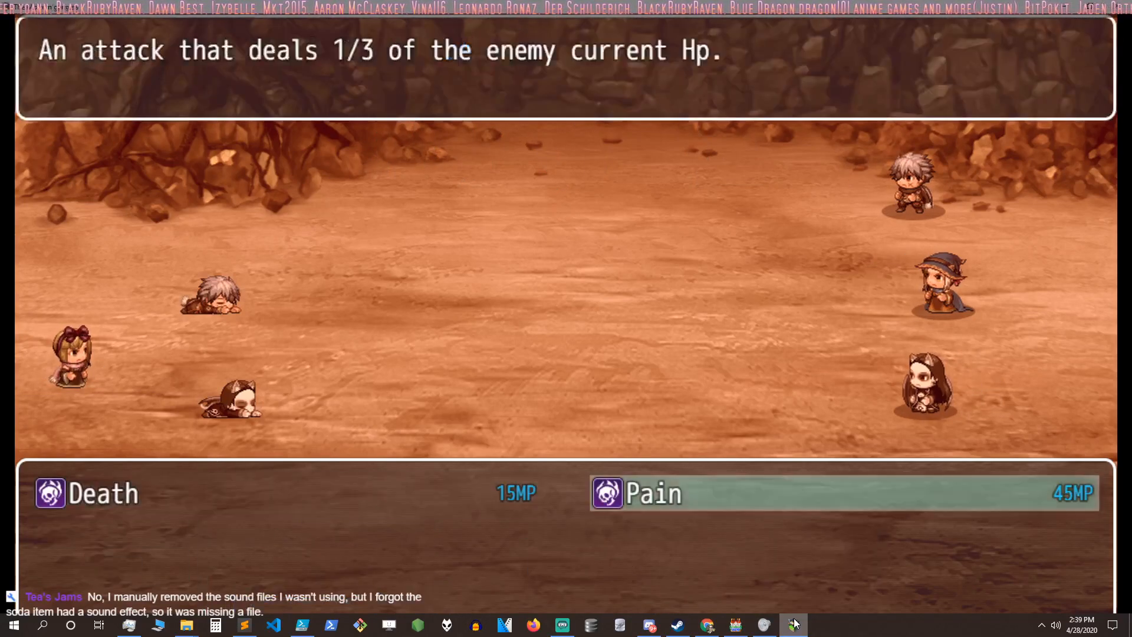
key(Return)
key(Return)
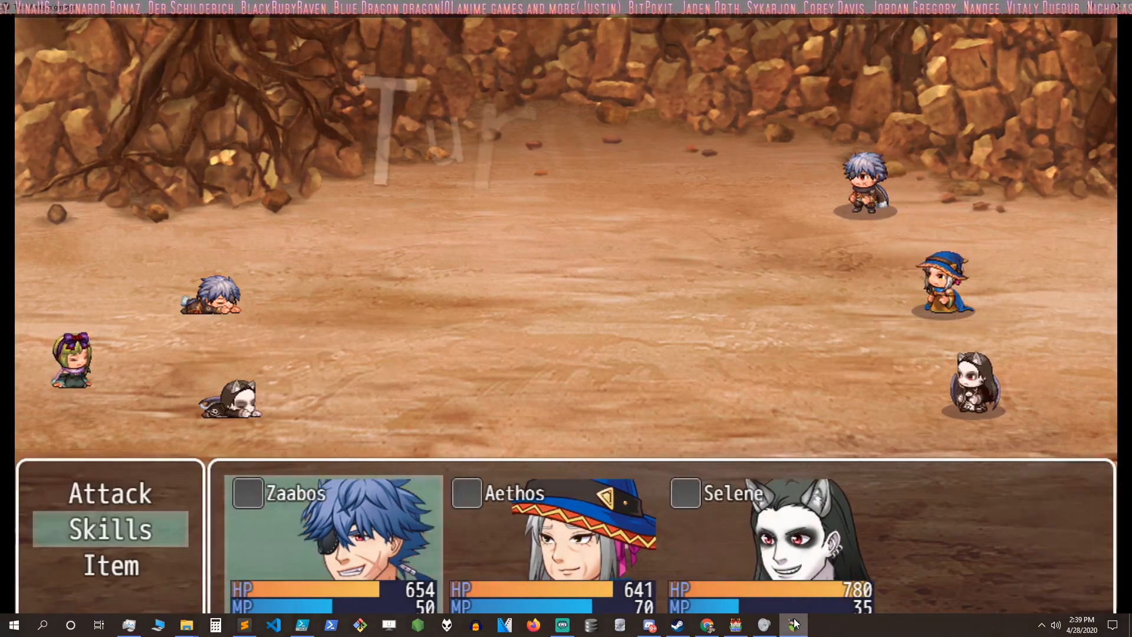
Step: Order Zaabos to use Double Attack and Aethos to cast Fire on the Healer in turn 13
key(Return)
key(Right)
key(Return)
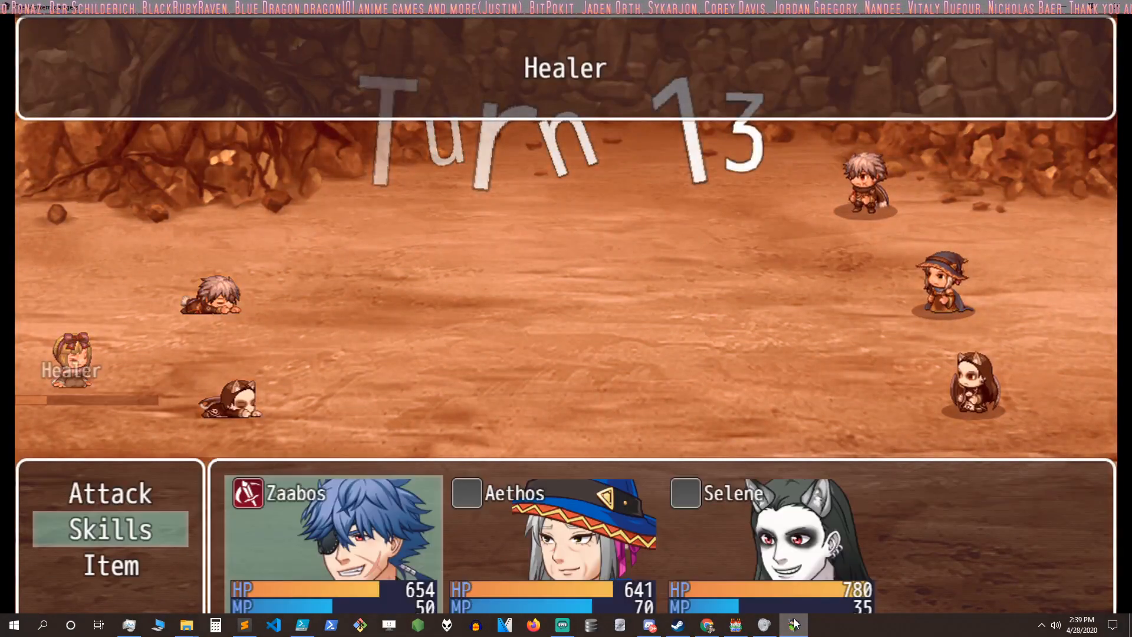
key(Return)
key(Return)
key(Return)
key(Return)
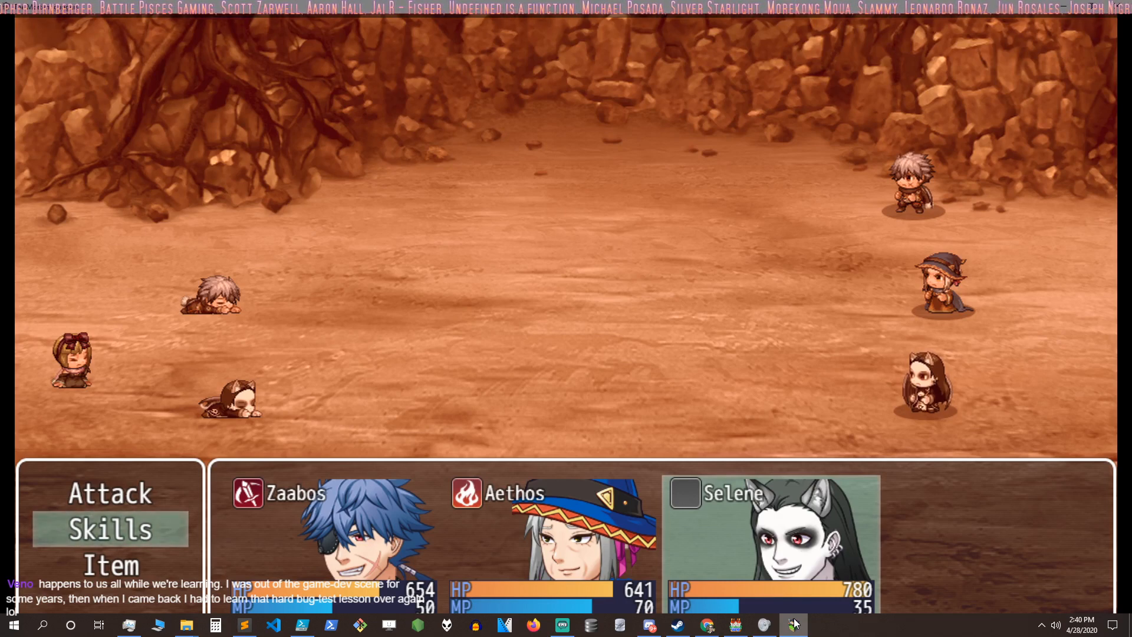
Step: Order Selene to cast Death on the Healer in turn 13 and dismiss the battle spoils
key(Return)
key(Left)
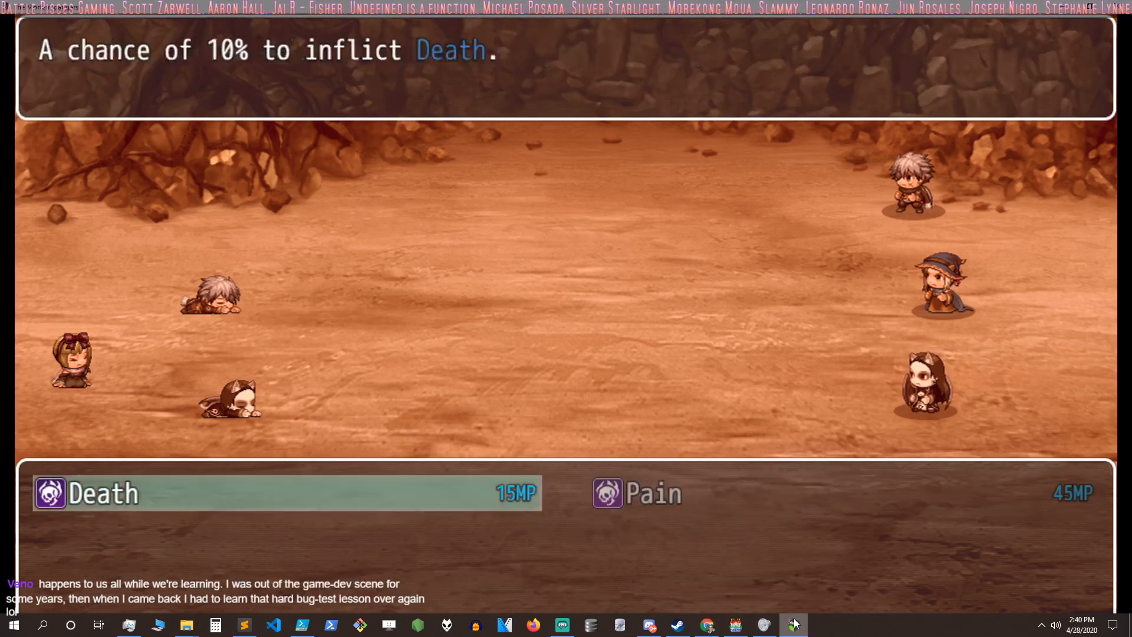
key(Return)
key(Return)
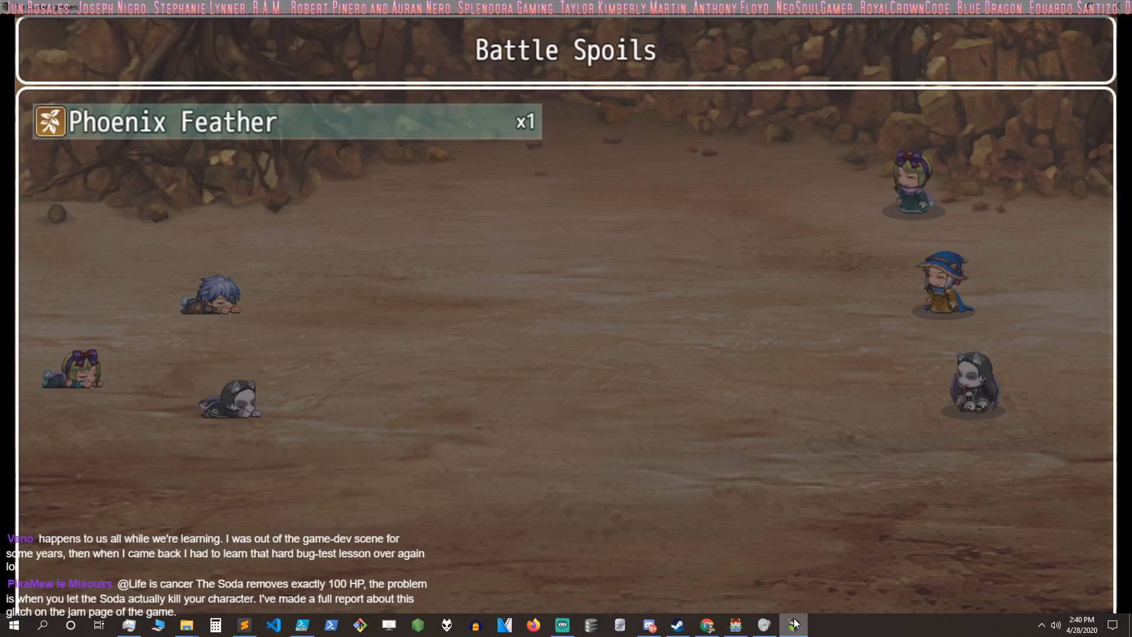
key(Return)
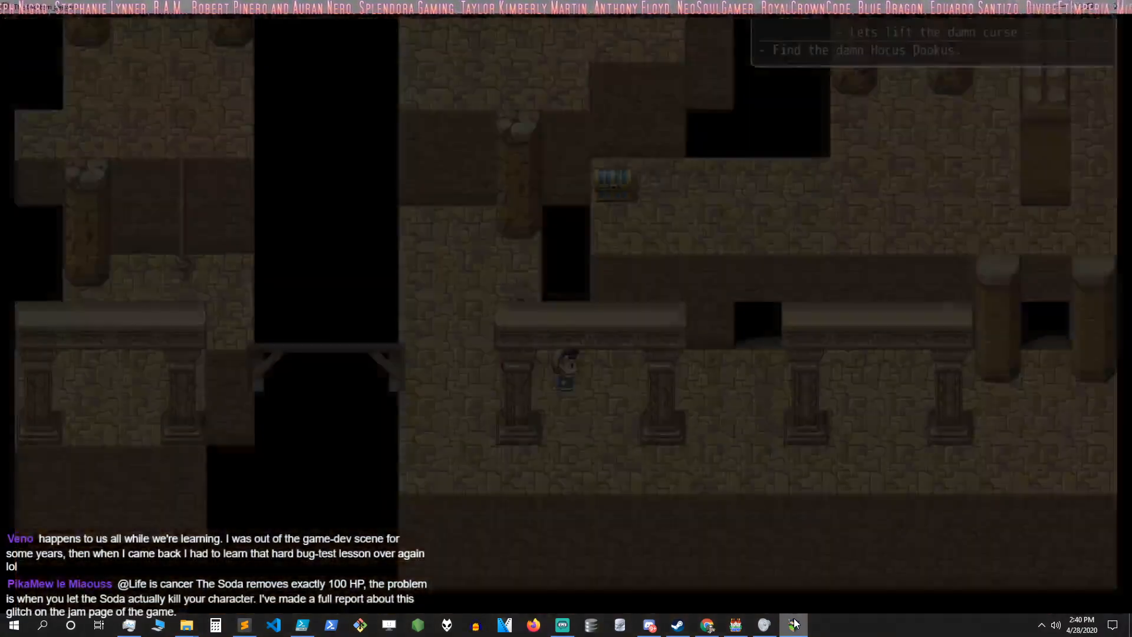
Step: Walk the party east along the colonnade and check its HP and MP in the game menu
key(Right)
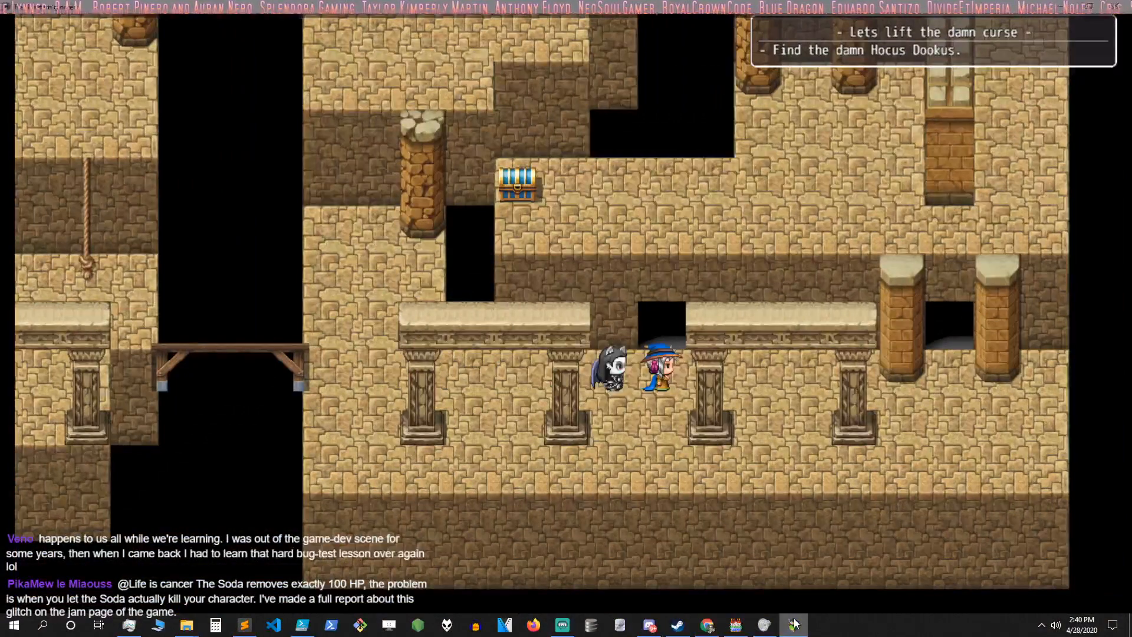
key(Right)
key(Escape)
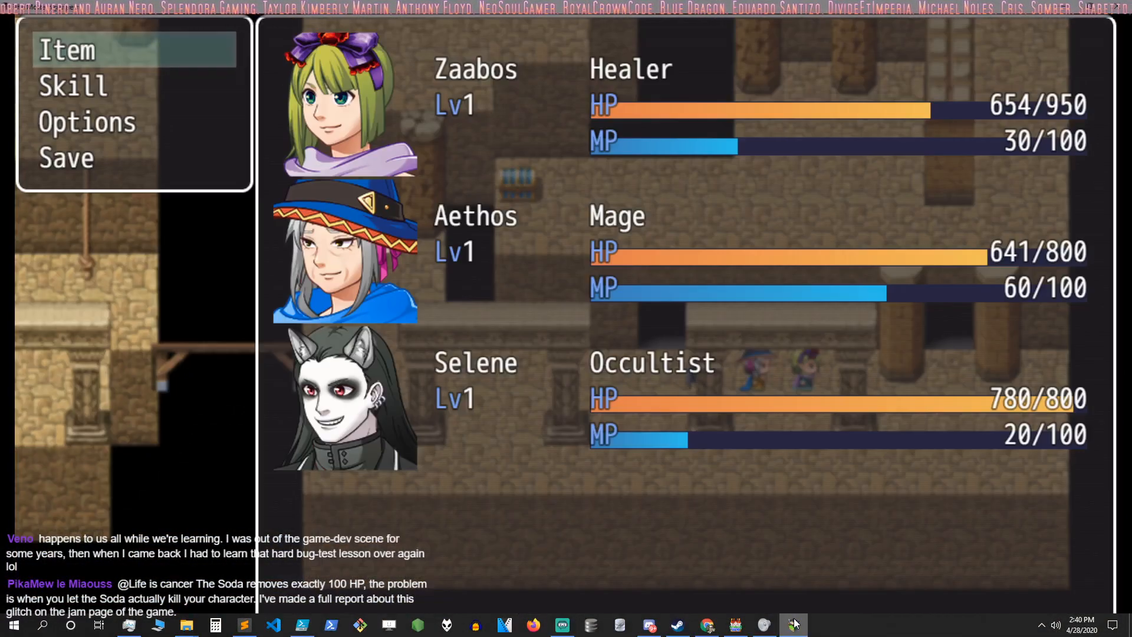
key(Escape)
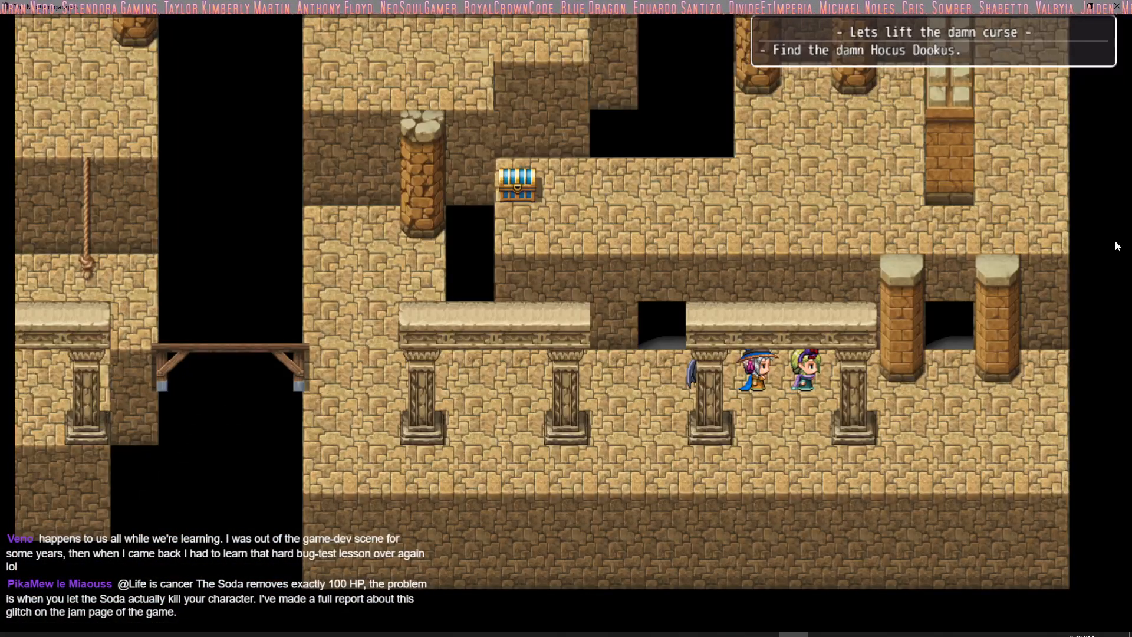
Step: Switch to the RPG Maker MV editor and review the database's enemy entries from Mage to Assasin
click(1117, 6)
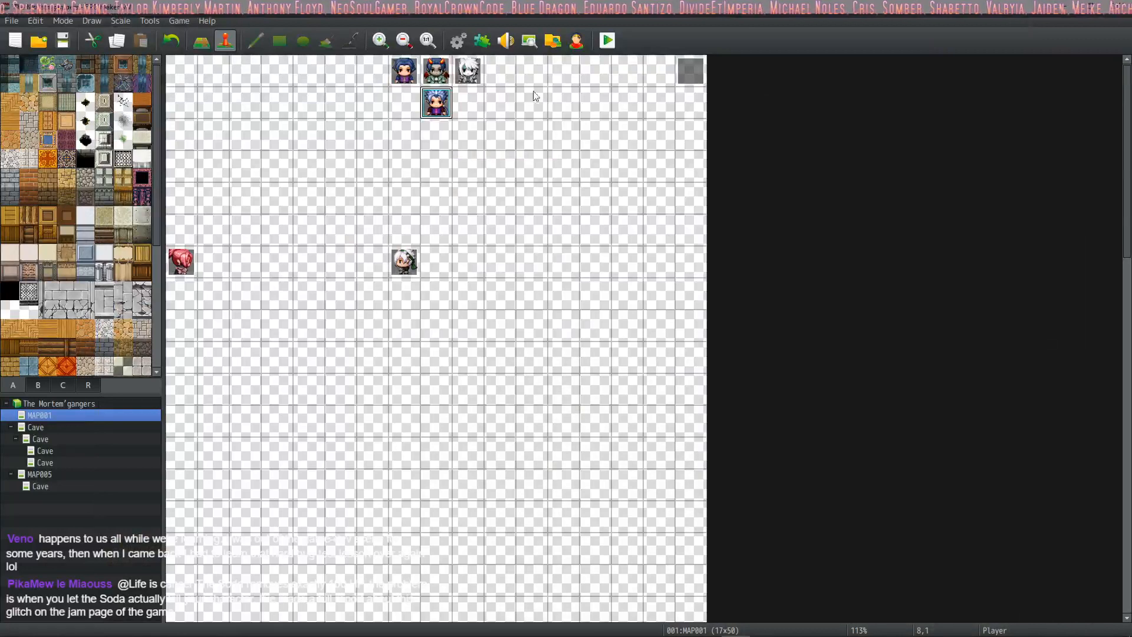
click(459, 42)
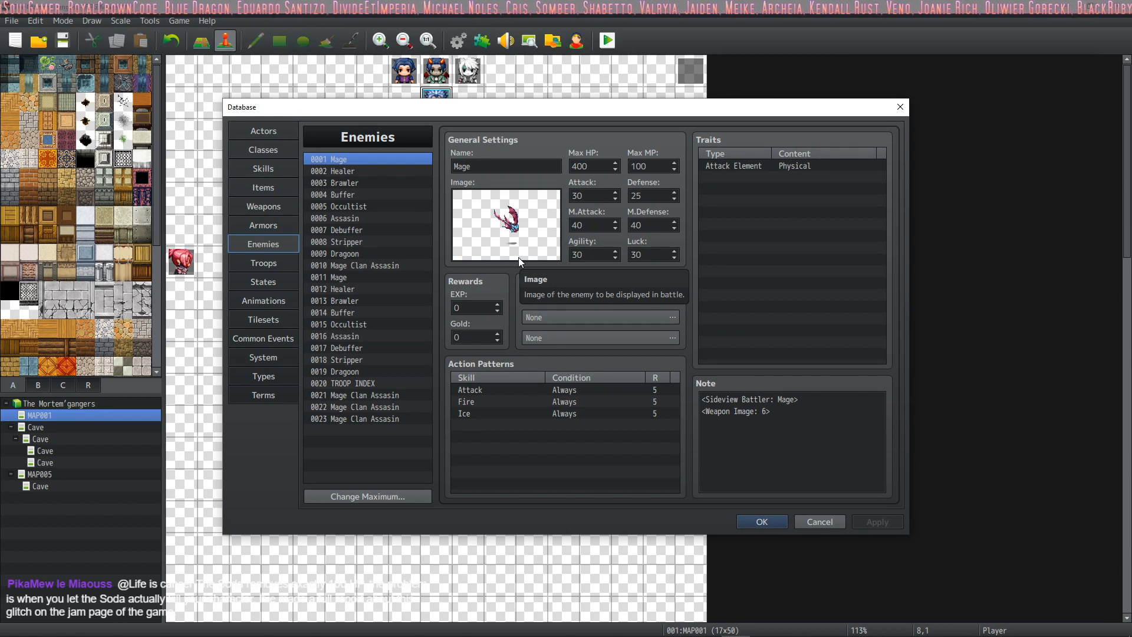
click(354, 170)
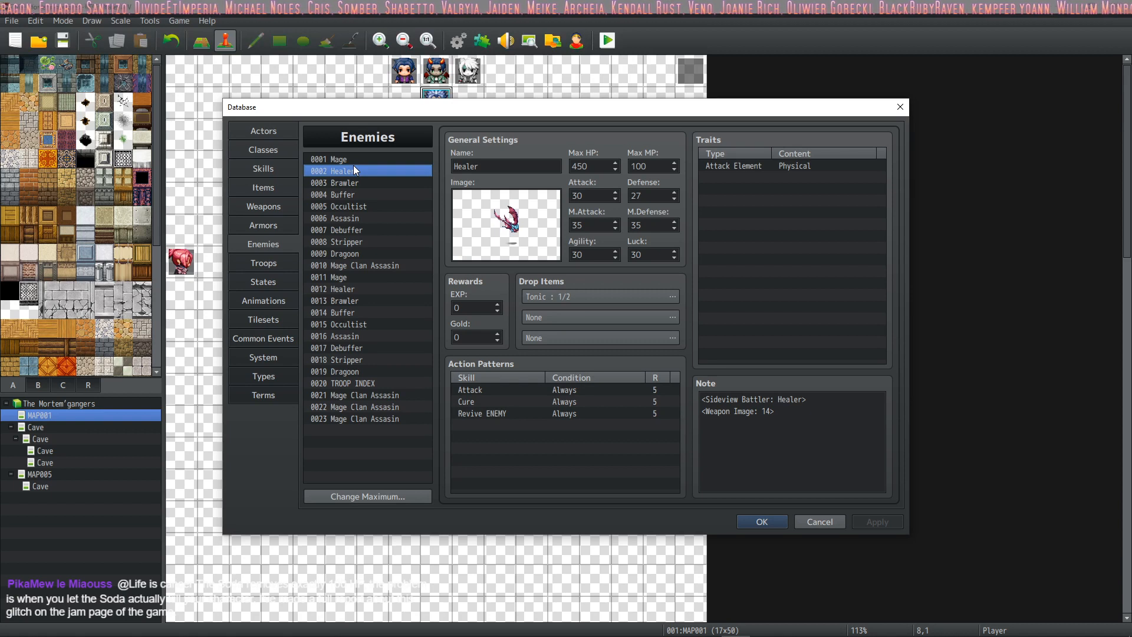
click(389, 183)
click(381, 195)
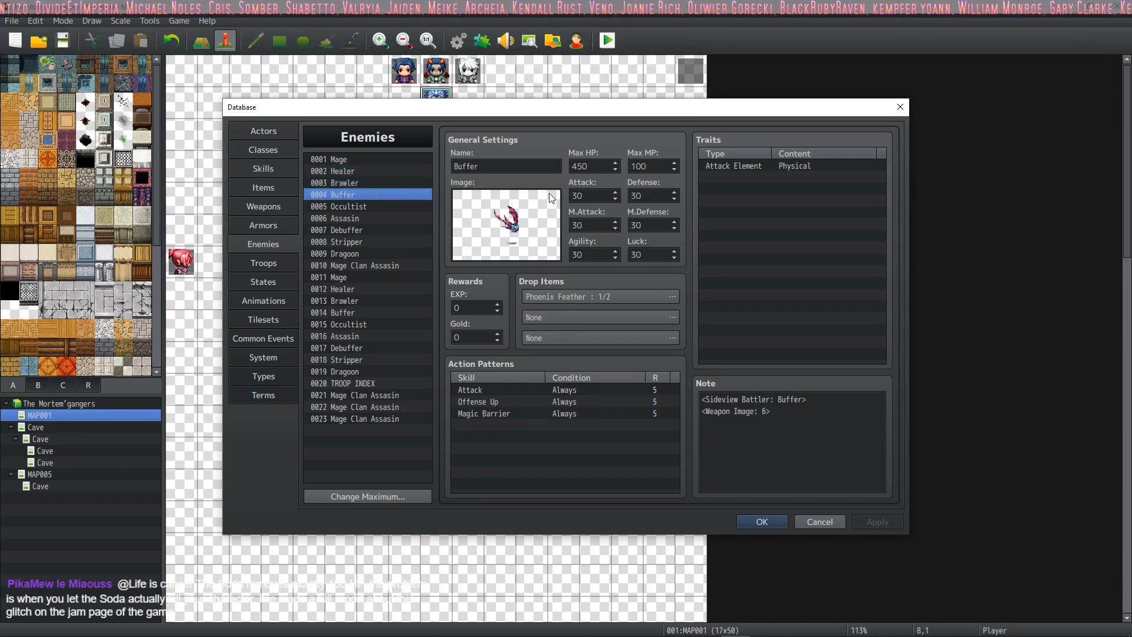
click(366, 207)
click(366, 218)
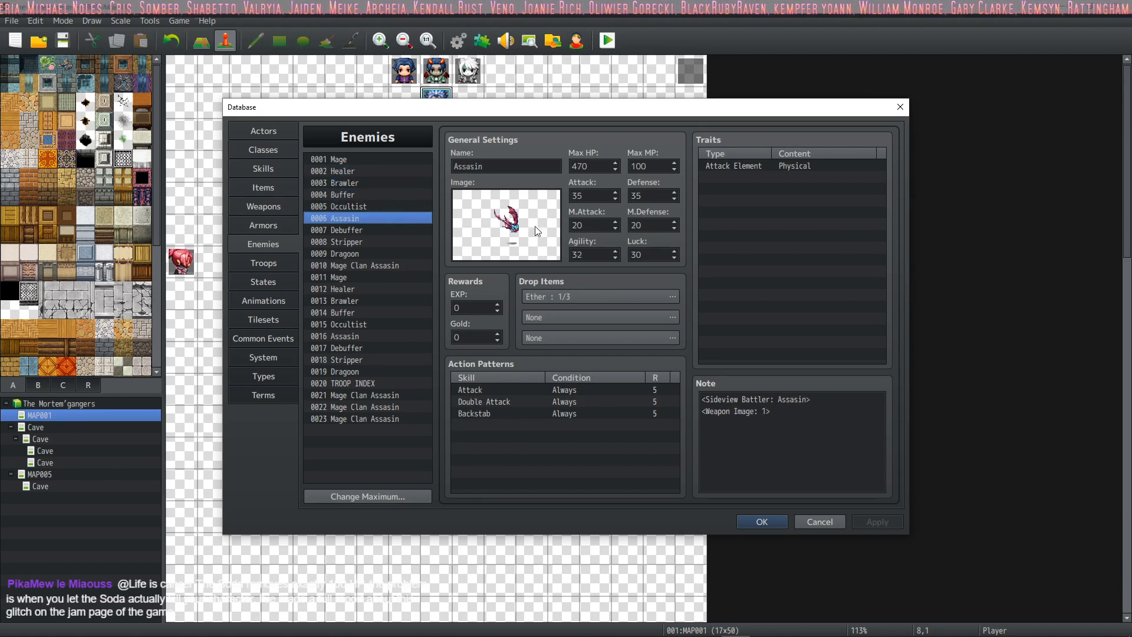
Step: Review the enemy entries from Debuffer to Mage Clan Assasin and entries 0011 to 0013, including the Healer's action patterns, and close the database
click(378, 230)
click(380, 243)
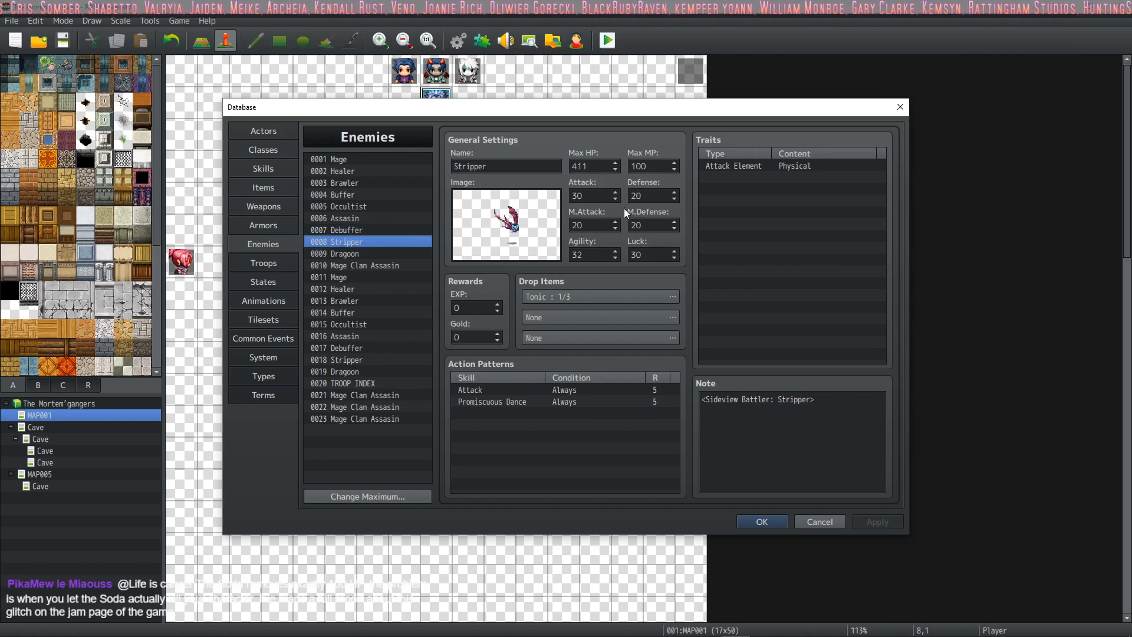
click(384, 251)
click(363, 265)
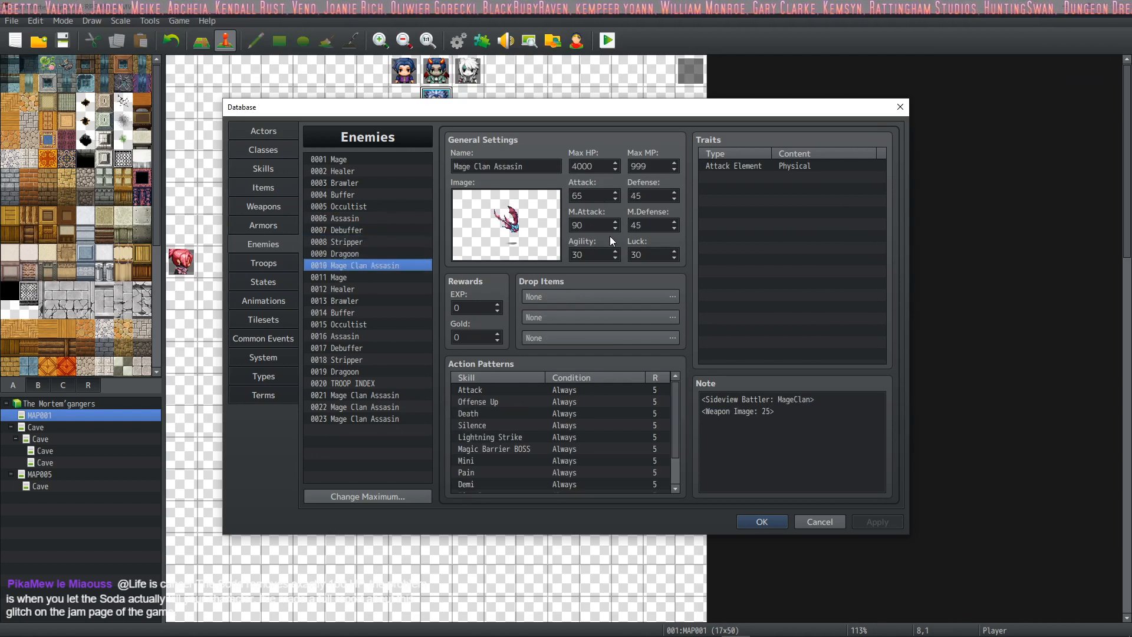
click(383, 276)
click(382, 298)
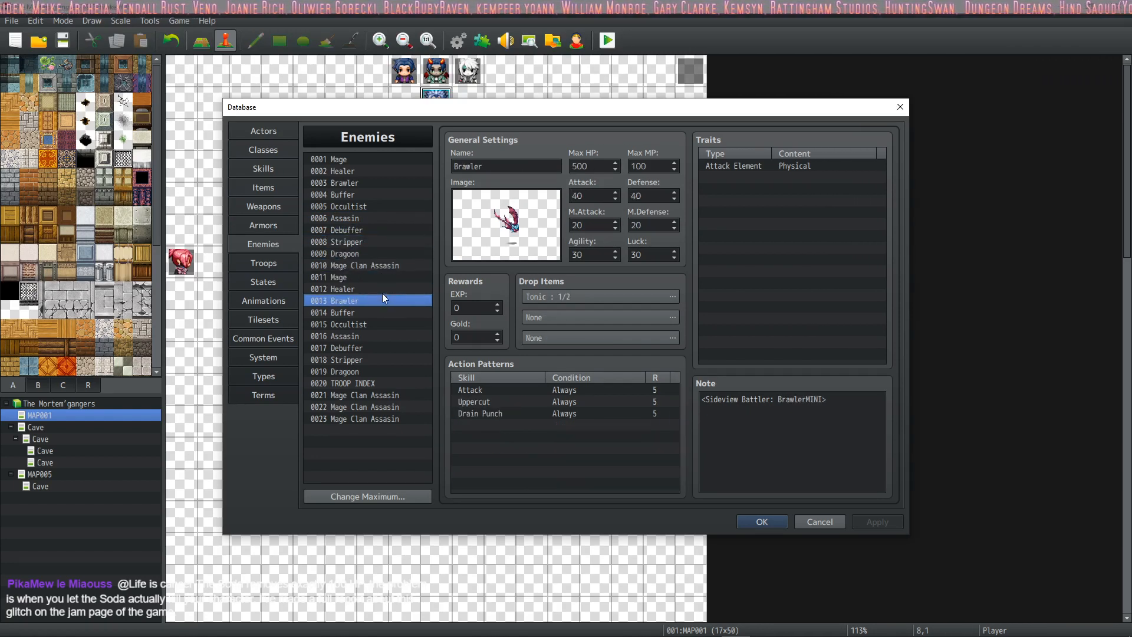
click(383, 289)
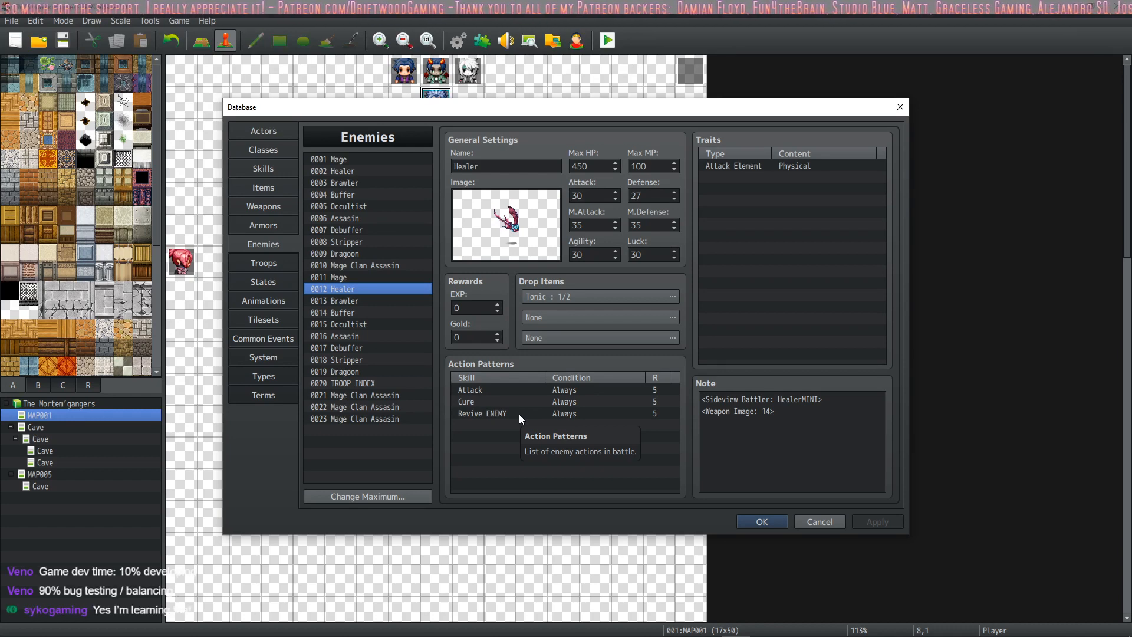
click(763, 522)
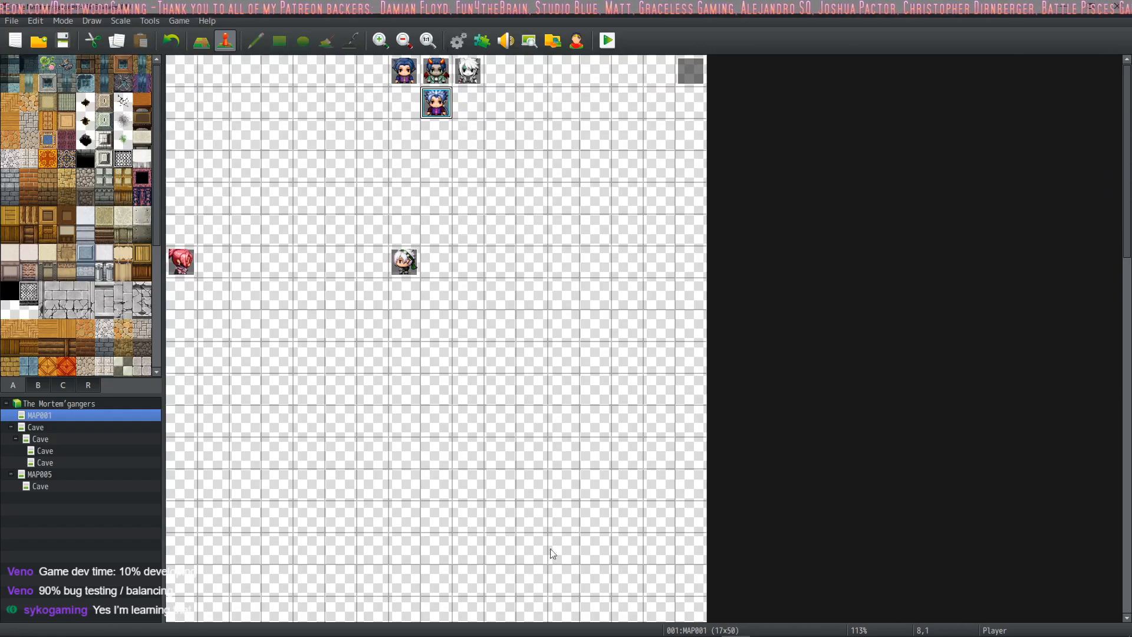
Step: Reopen the database and view the MASTER SKILL (ACTOR) entry among the skills
click(787, 624)
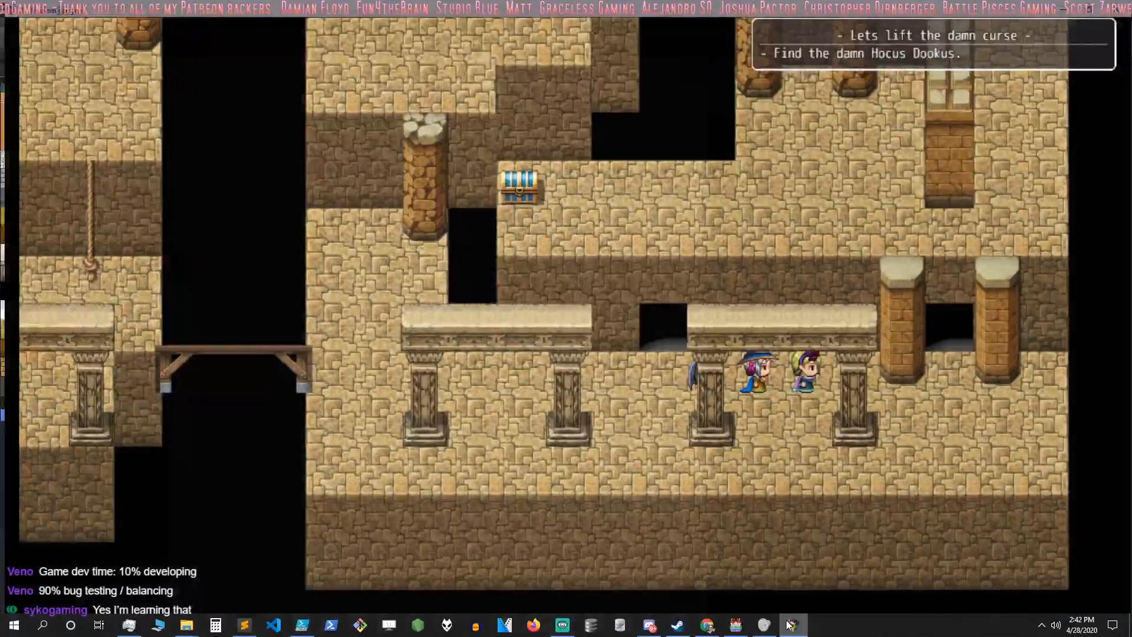
click(735, 625)
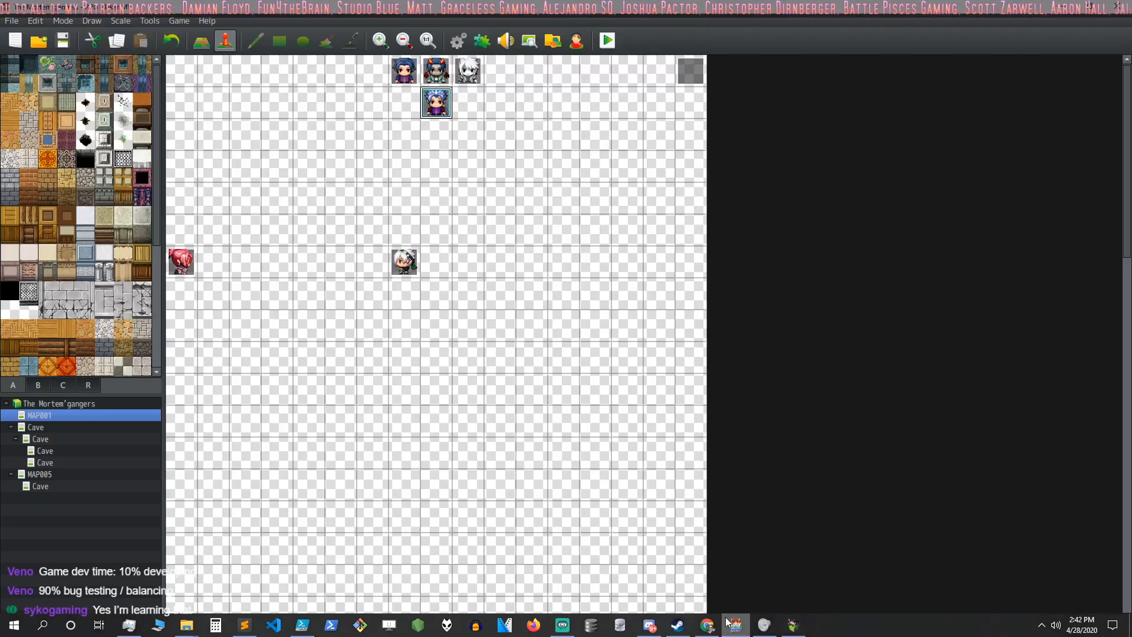
click(458, 41)
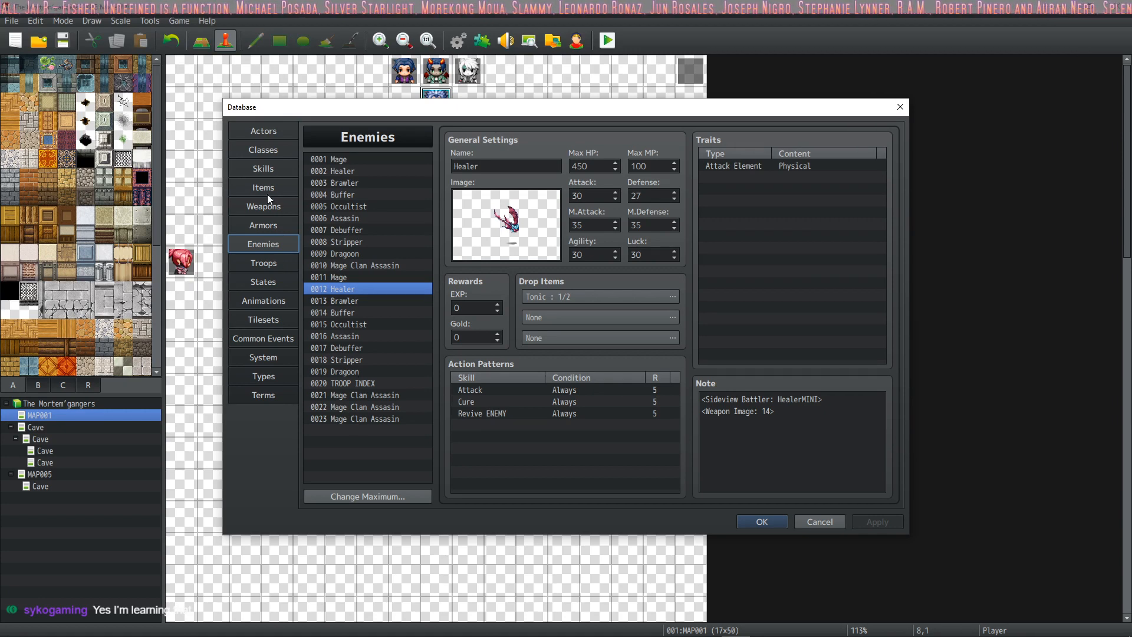
click(263, 169)
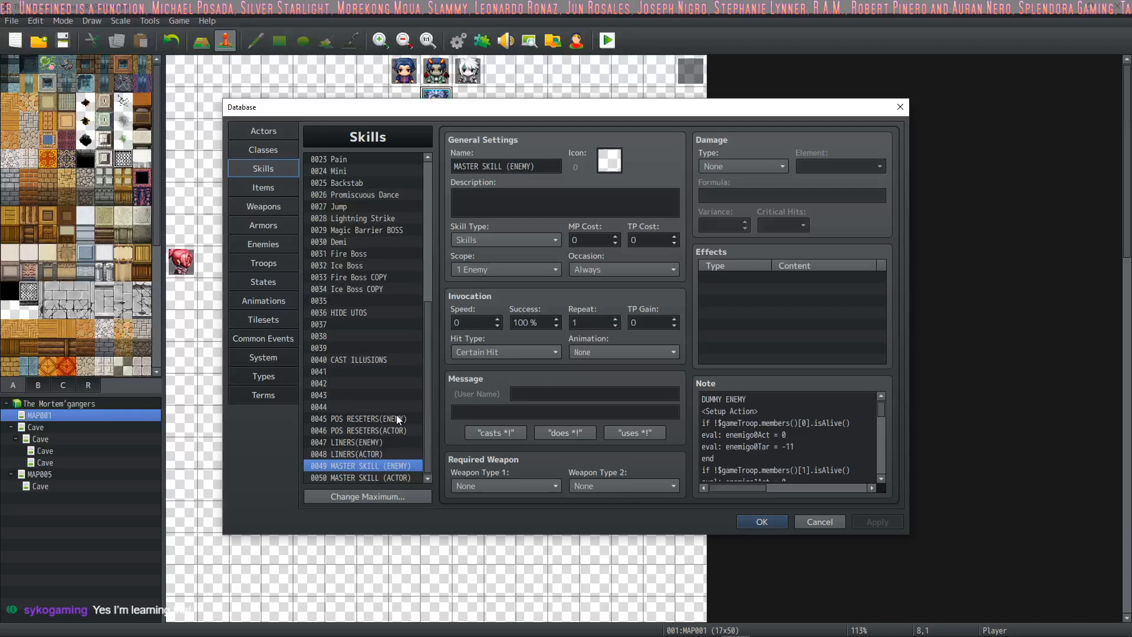
click(366, 478)
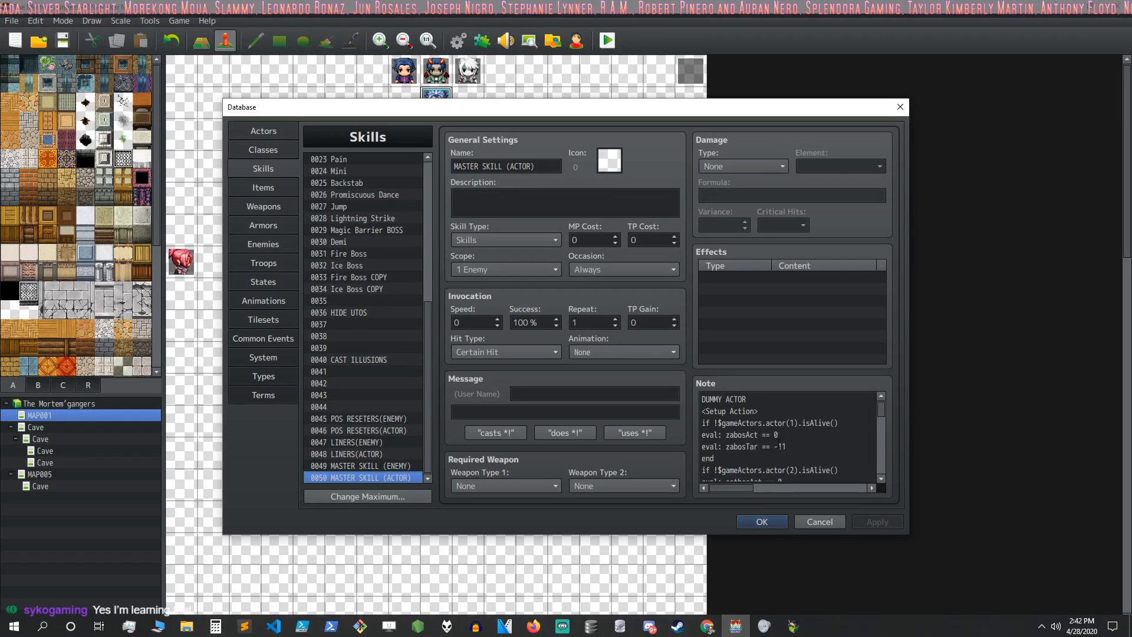
Step: Open the TRANSFORMATIONS common event and examine its zabosTransform == true branch
key(ctrl+a)
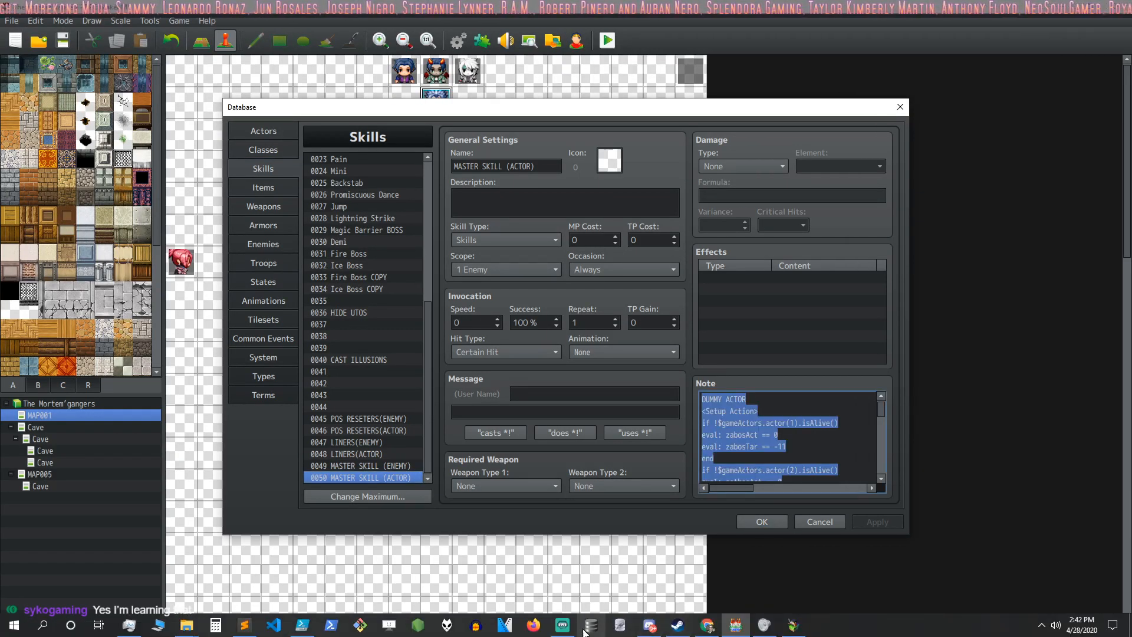
click(234, 339)
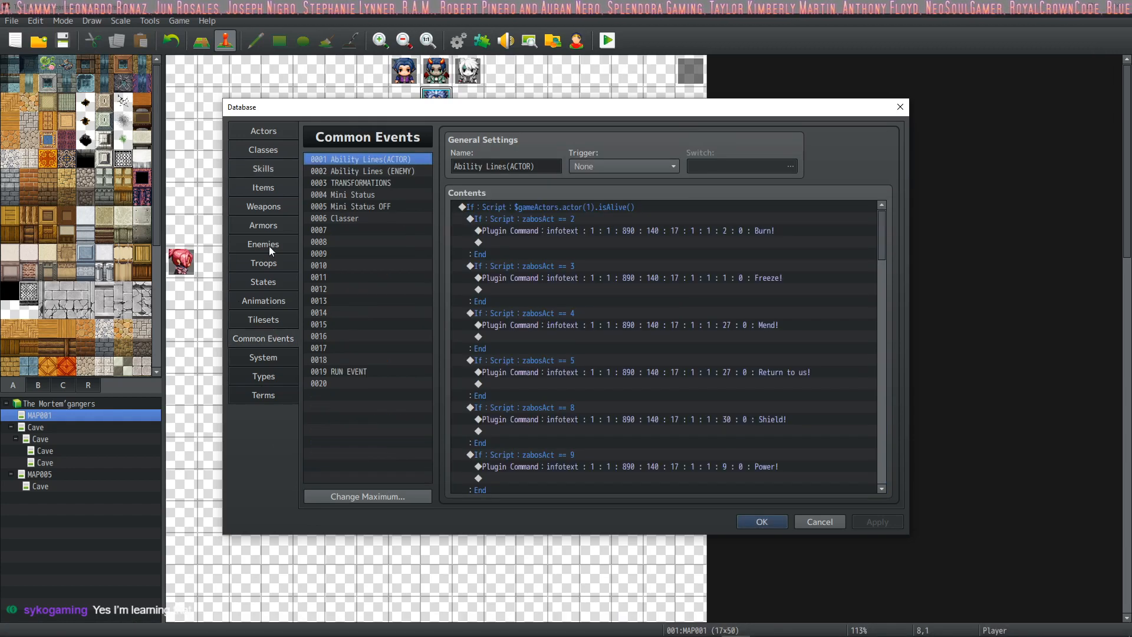
right_click(363, 178)
key(Escape)
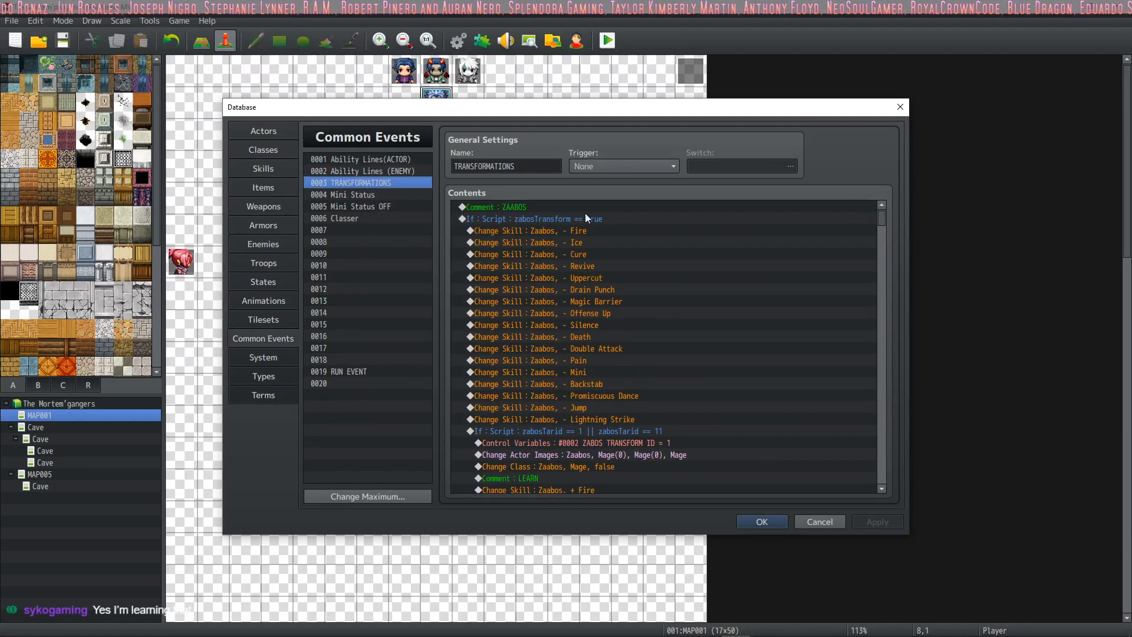
click(632, 218)
double_click(632, 219)
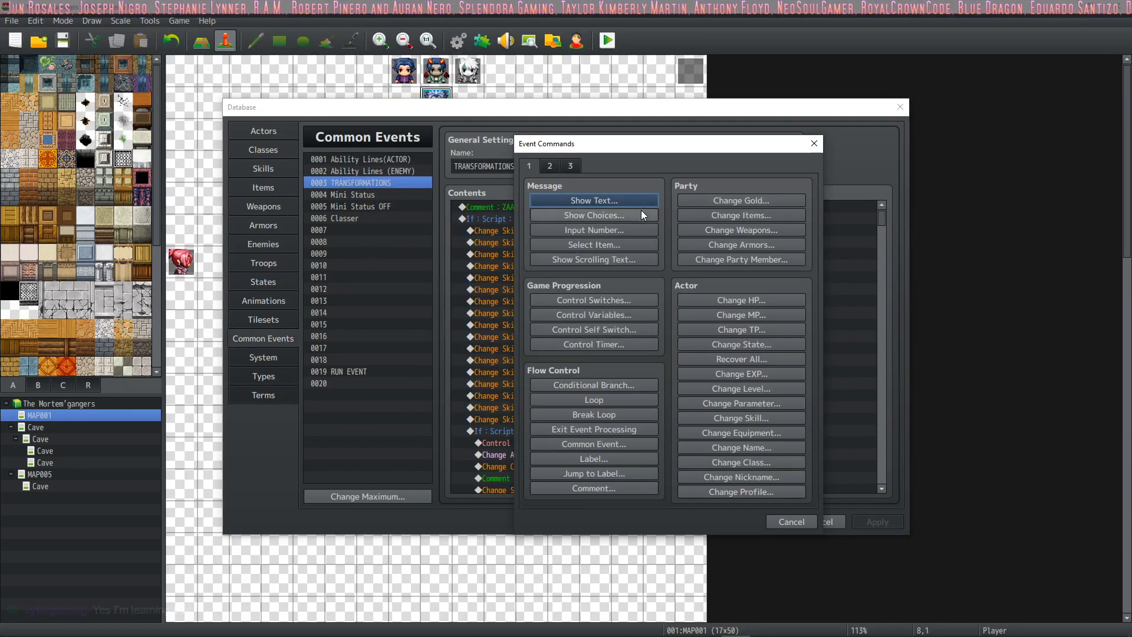
click(784, 519)
click(557, 232)
click(606, 220)
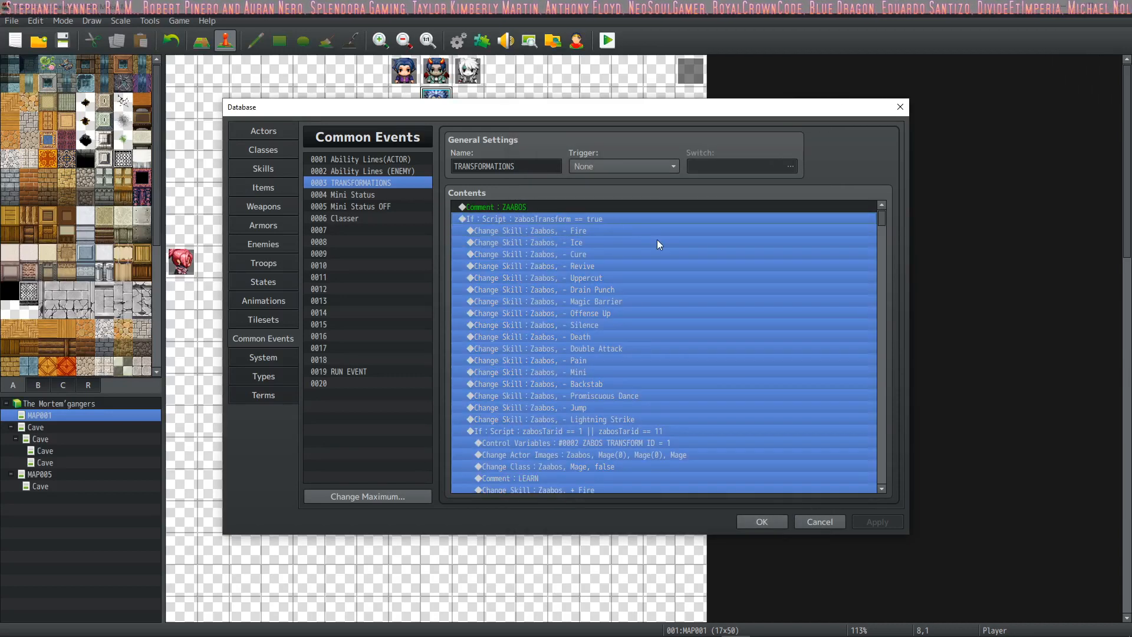
click(657, 241)
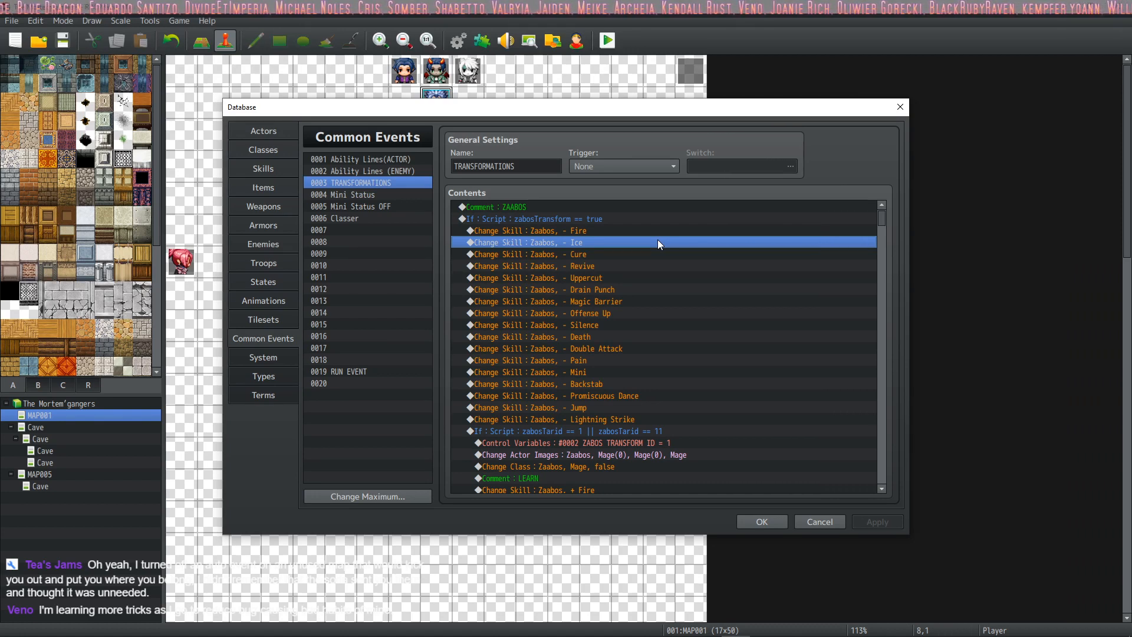
Step: Review the commands that remove Zaabos's skills and the Mage image change in the TRANSFORMATIONS event
click(614, 278)
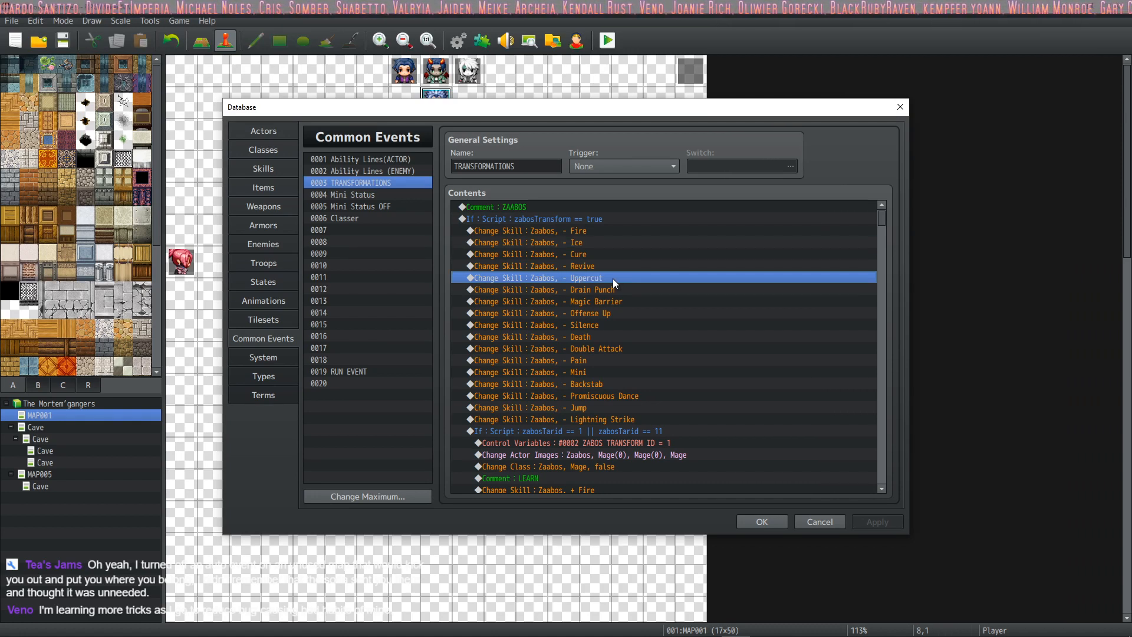
scroll(607, 298, down, 2)
scroll(608, 297, down, 4)
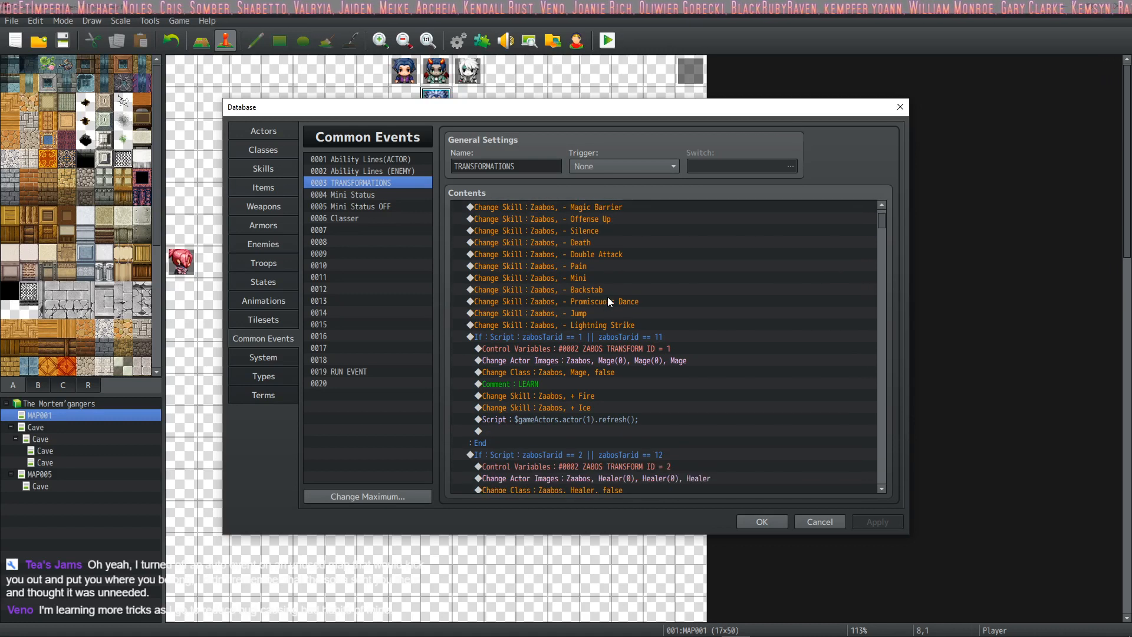
scroll(609, 294, down, 1)
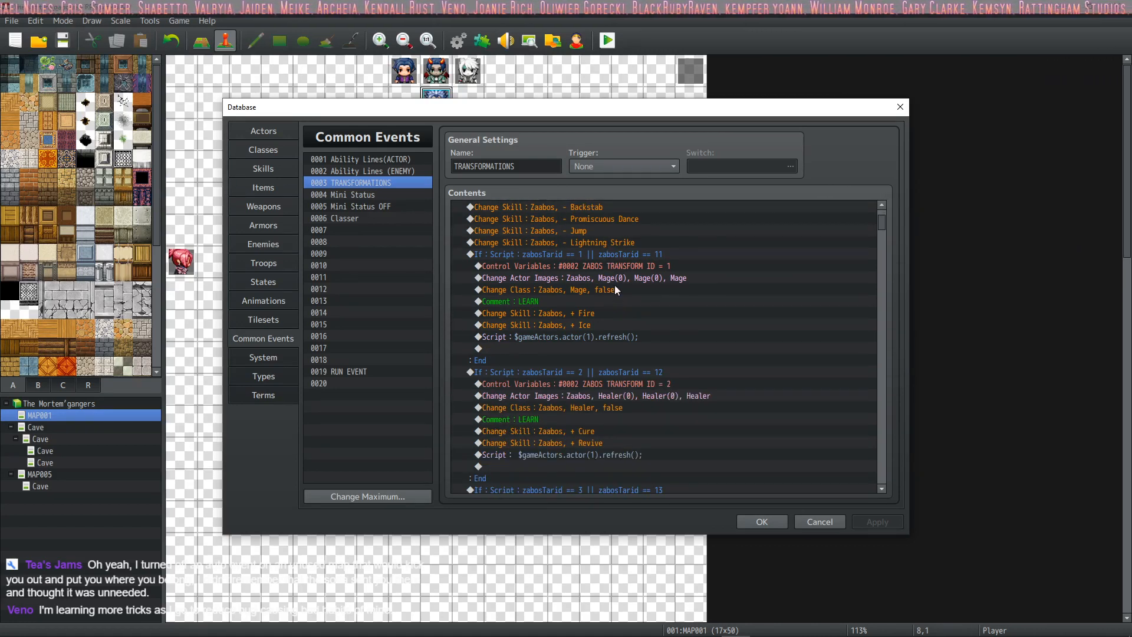
click(619, 279)
scroll(631, 271, down, 1)
click(642, 279)
scroll(642, 280, down, 2)
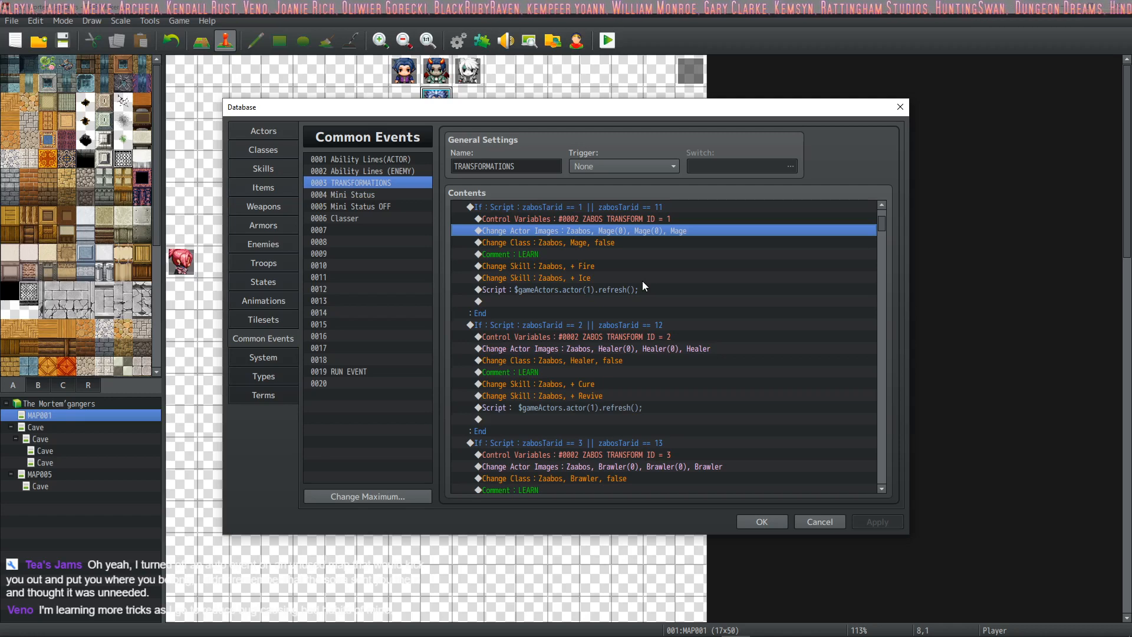
scroll(604, 268, up, 9)
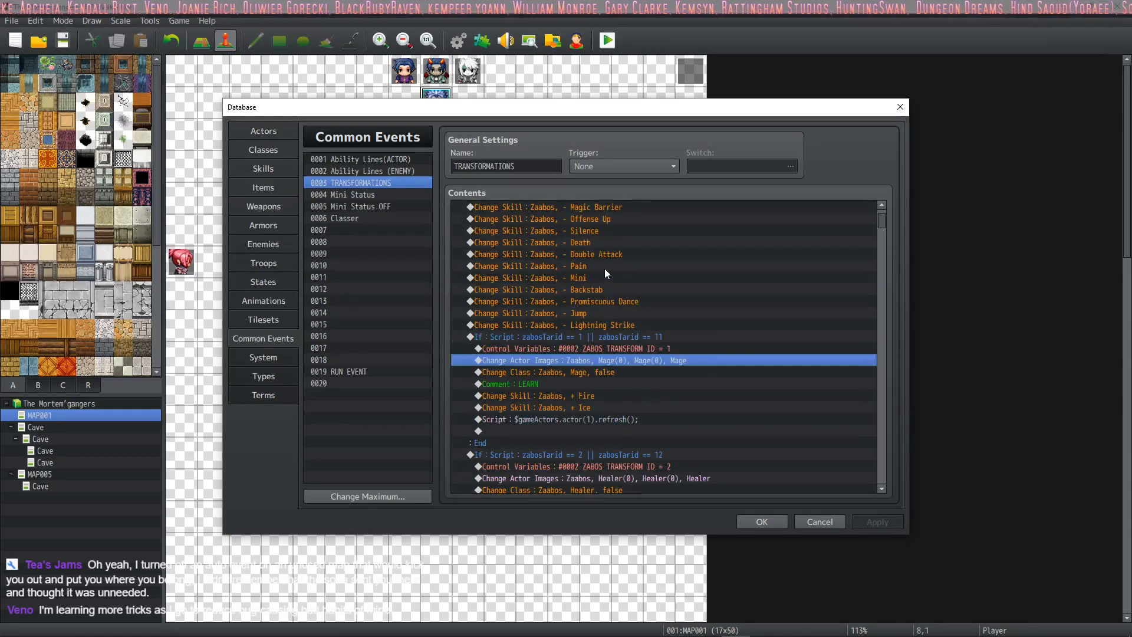
click(605, 218)
click(613, 242)
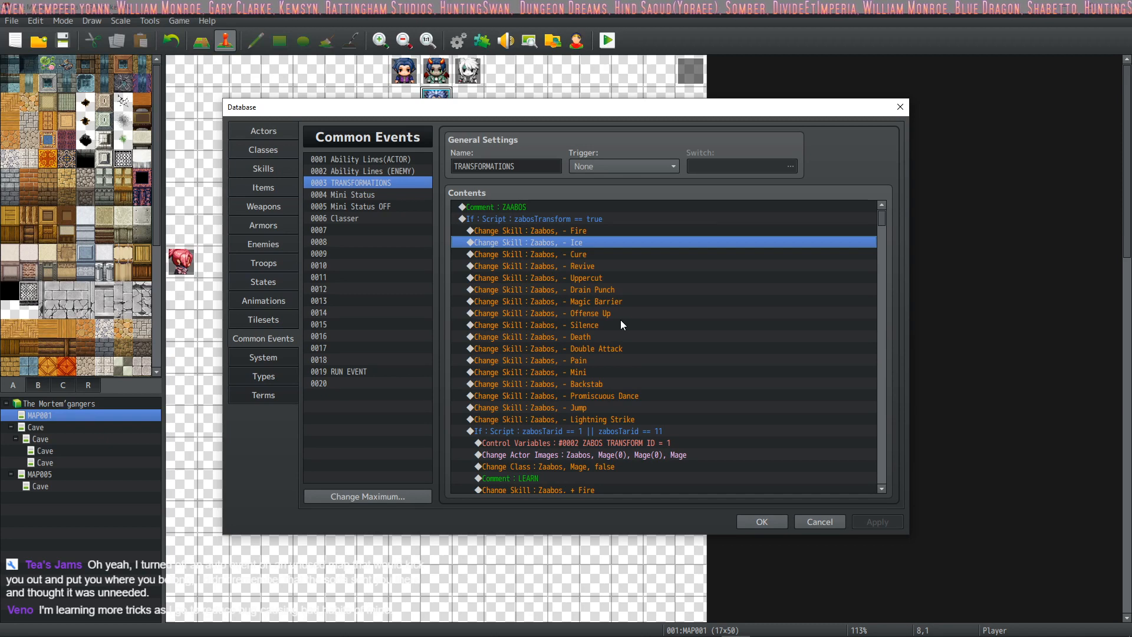
Step: Examine the class changes and learned skills in the Mage, Healer and Brawler branches of the TRANSFORMATIONS event
scroll(620, 320, down, 6)
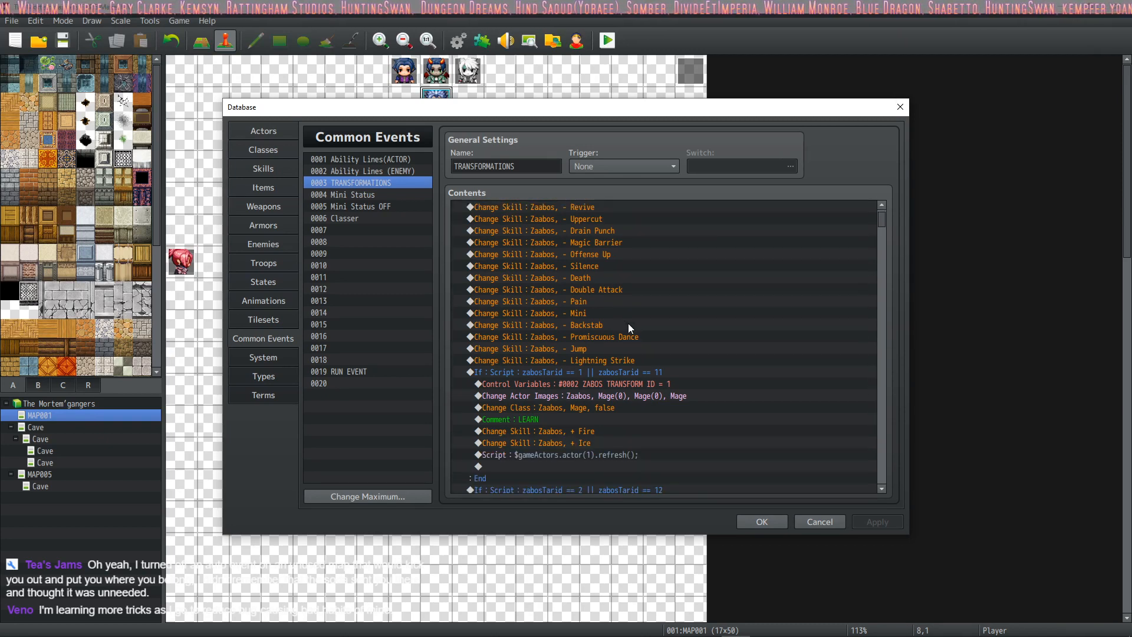
click(636, 245)
click(618, 255)
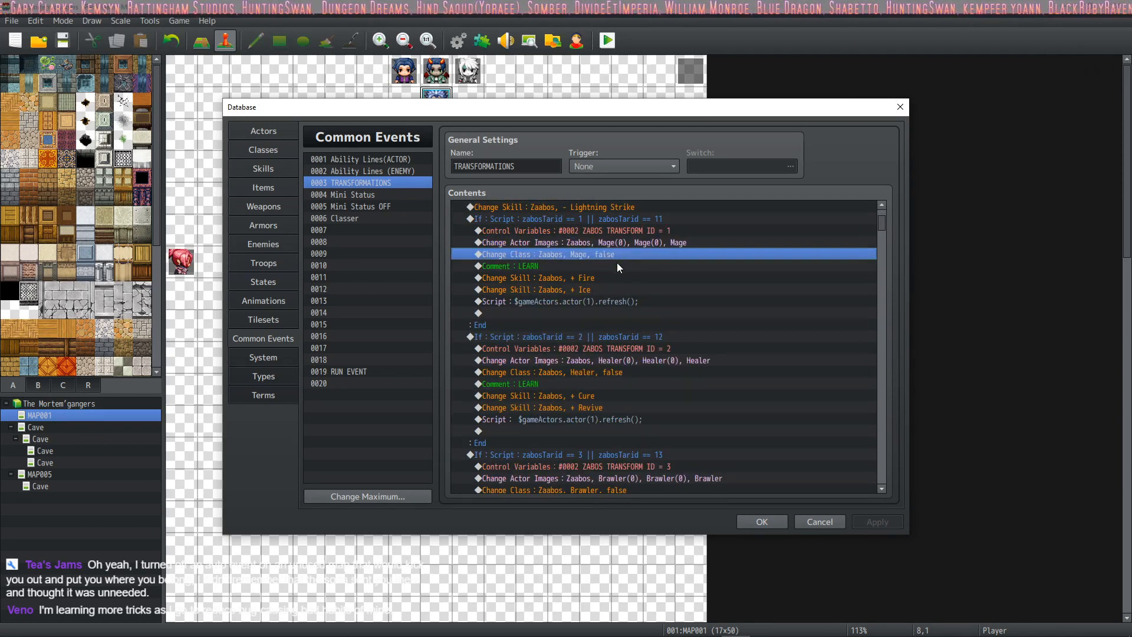
click(610, 278)
click(611, 287)
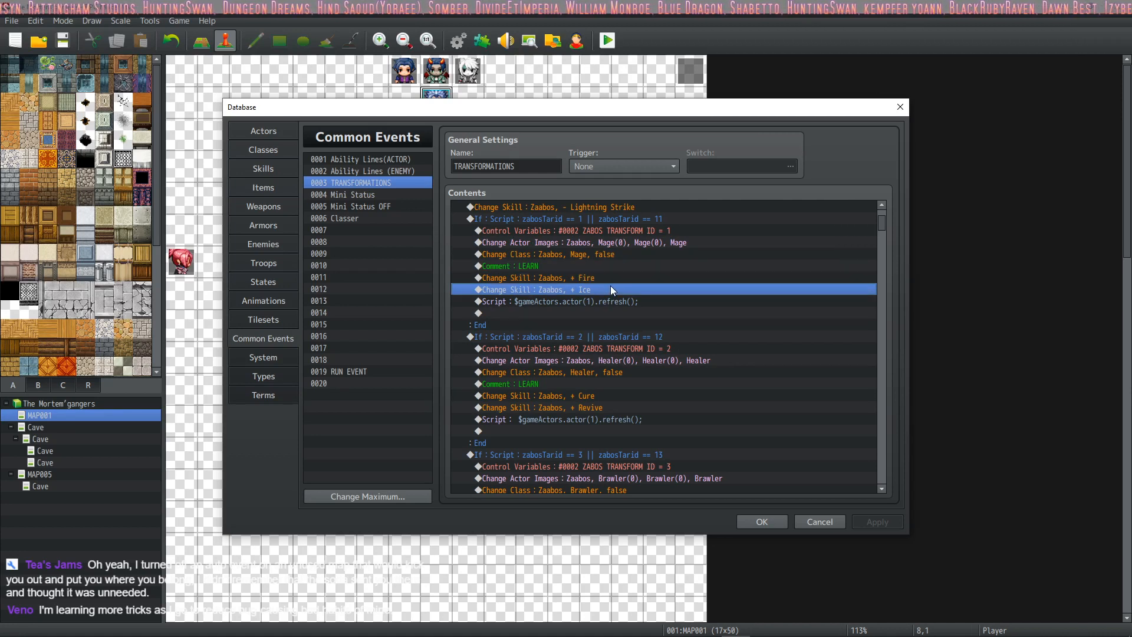
scroll(610, 289, down, 1)
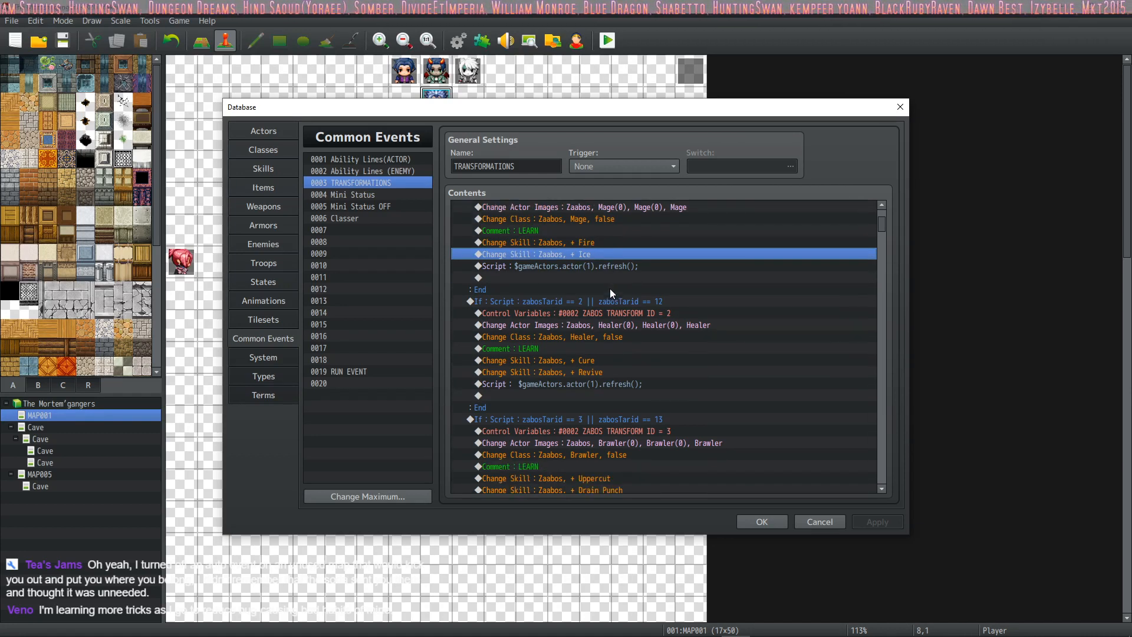
scroll(617, 317, down, 1)
click(618, 323)
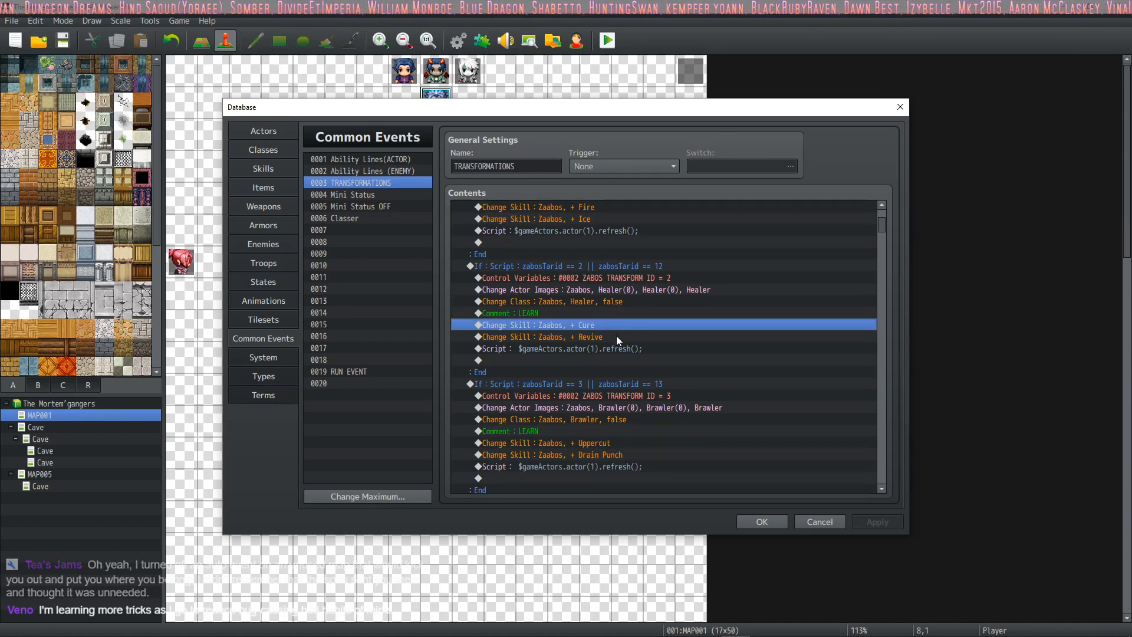
click(617, 335)
scroll(617, 335, down, 1)
scroll(617, 335, down, 2)
click(617, 349)
click(618, 359)
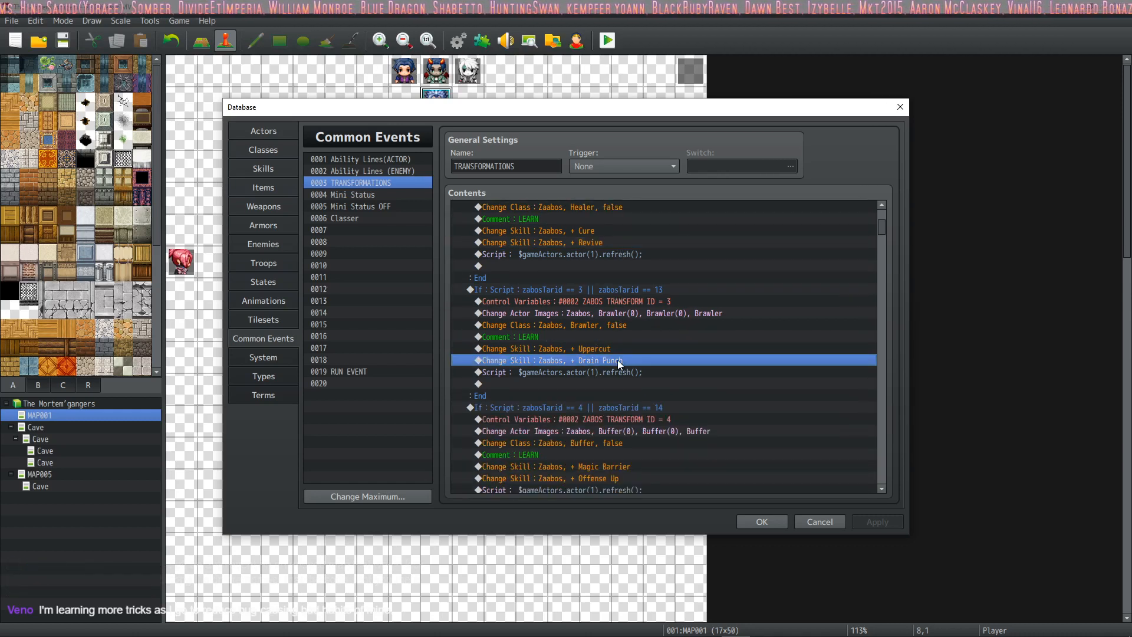
Step: Examine the Buffer branch of the TRANSFORMATIONS event, including its Magic Barrier and Offense Up skill commands
scroll(617, 360, down, 1)
scroll(618, 349, down, 2)
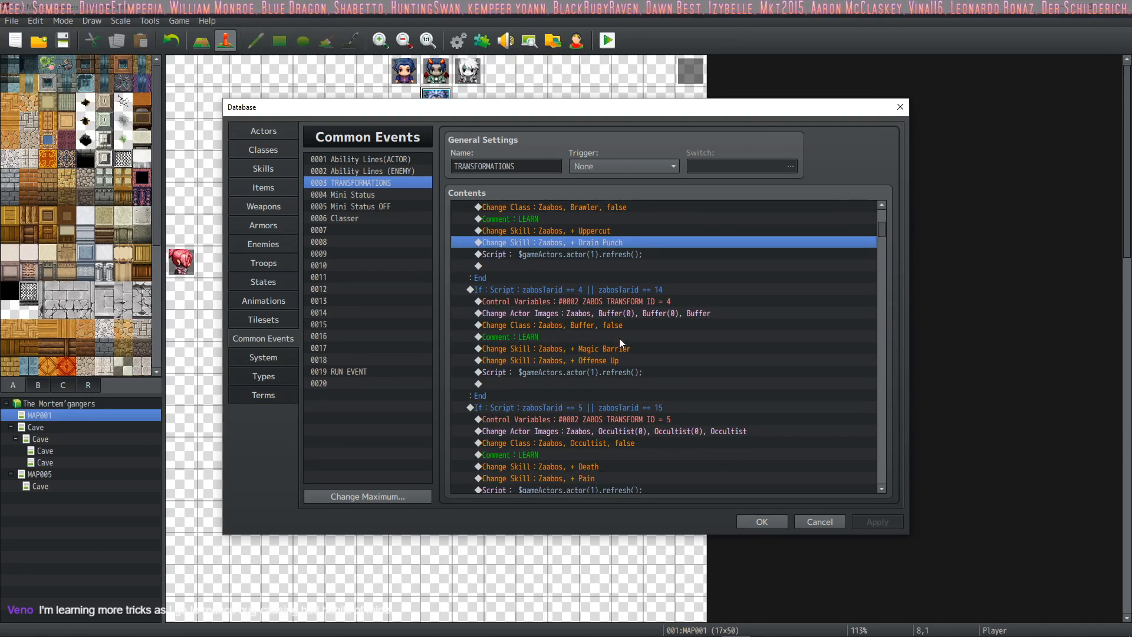
click(620, 337)
click(620, 349)
click(610, 358)
click(618, 347)
click(611, 361)
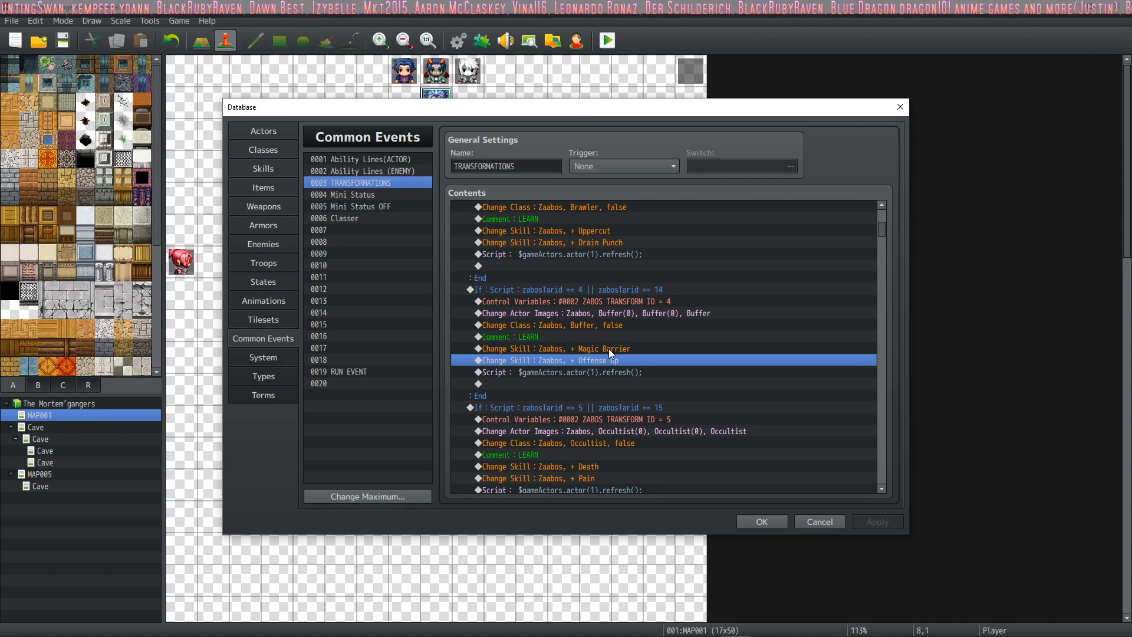
click(664, 288)
Step: Review the remaining Zaabos transformation branches from Occultist through Mage Clan Assasin
scroll(596, 308, down, 5)
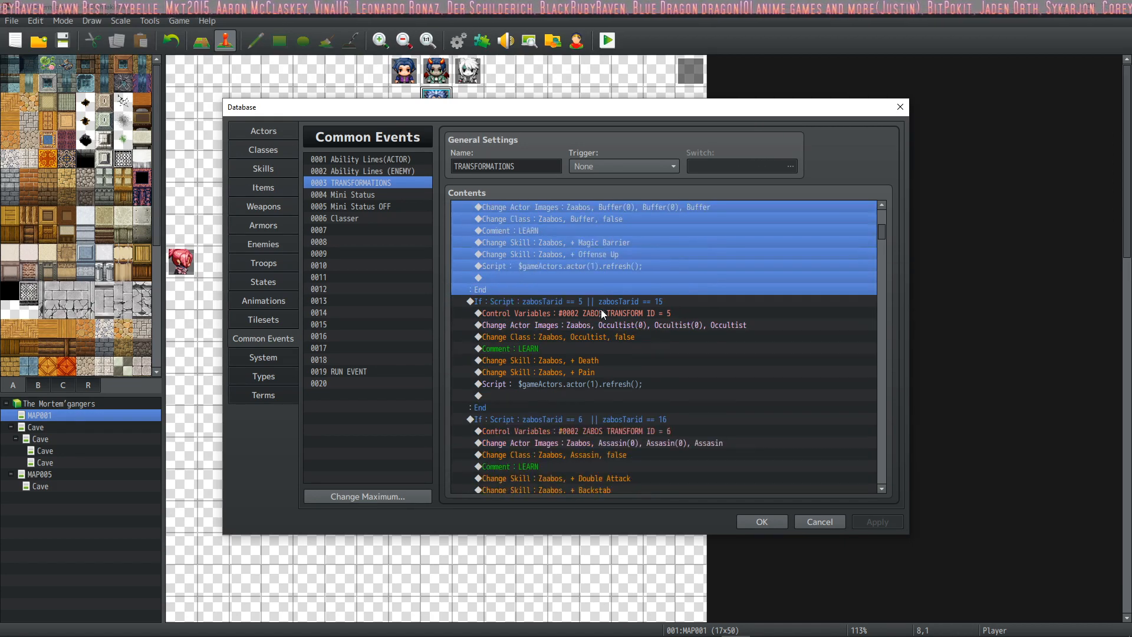
click(627, 231)
scroll(630, 255, up, 1)
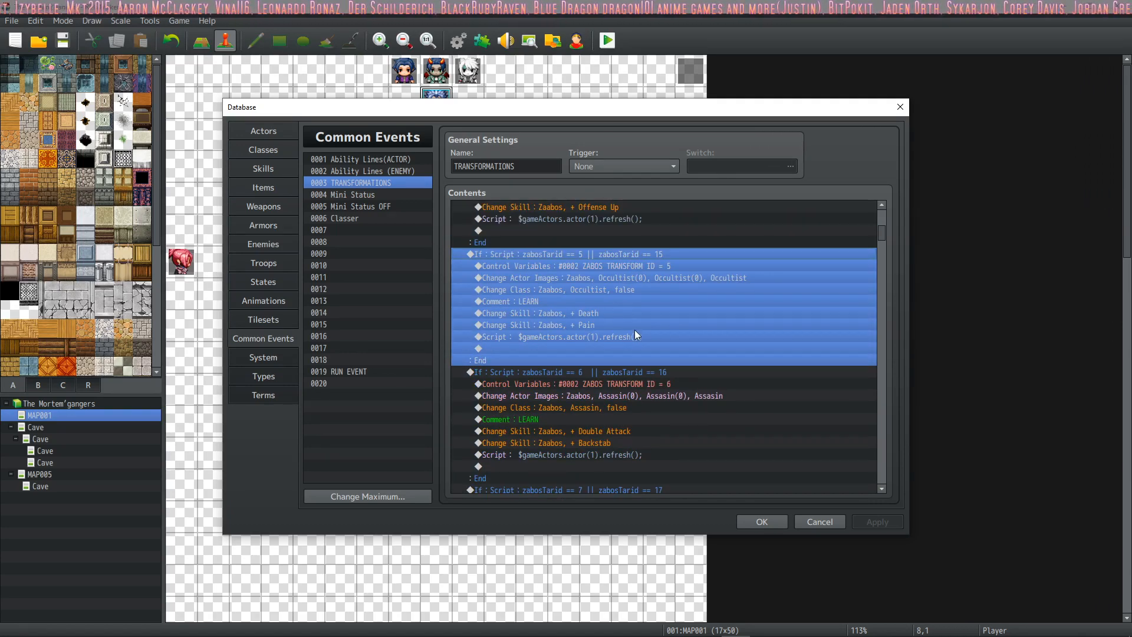
scroll(636, 331, down, 2)
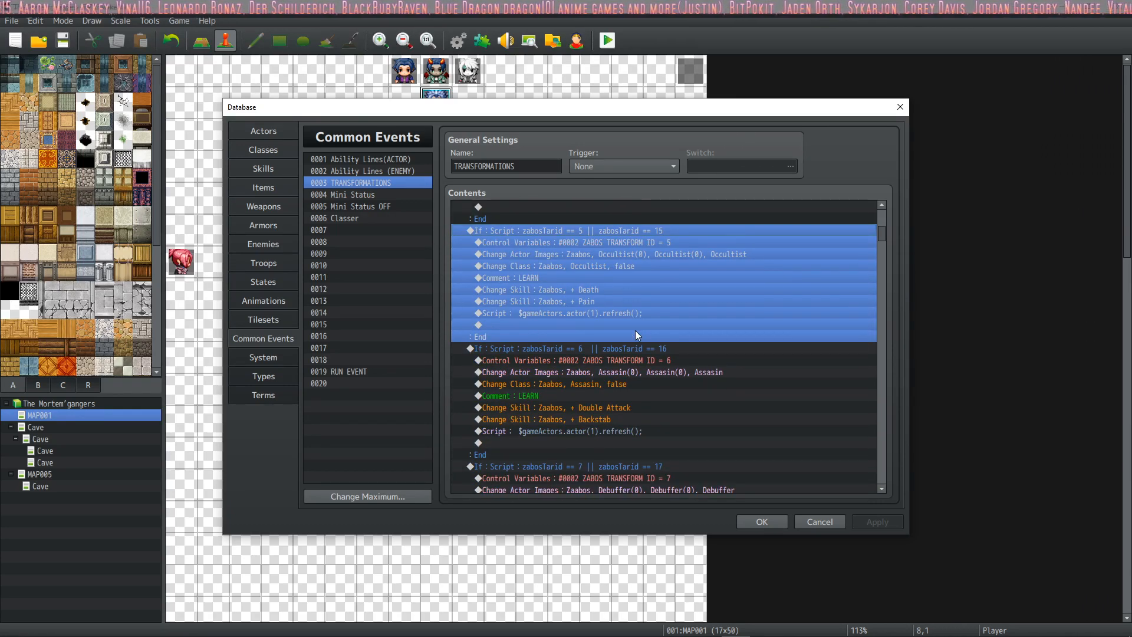
click(636, 326)
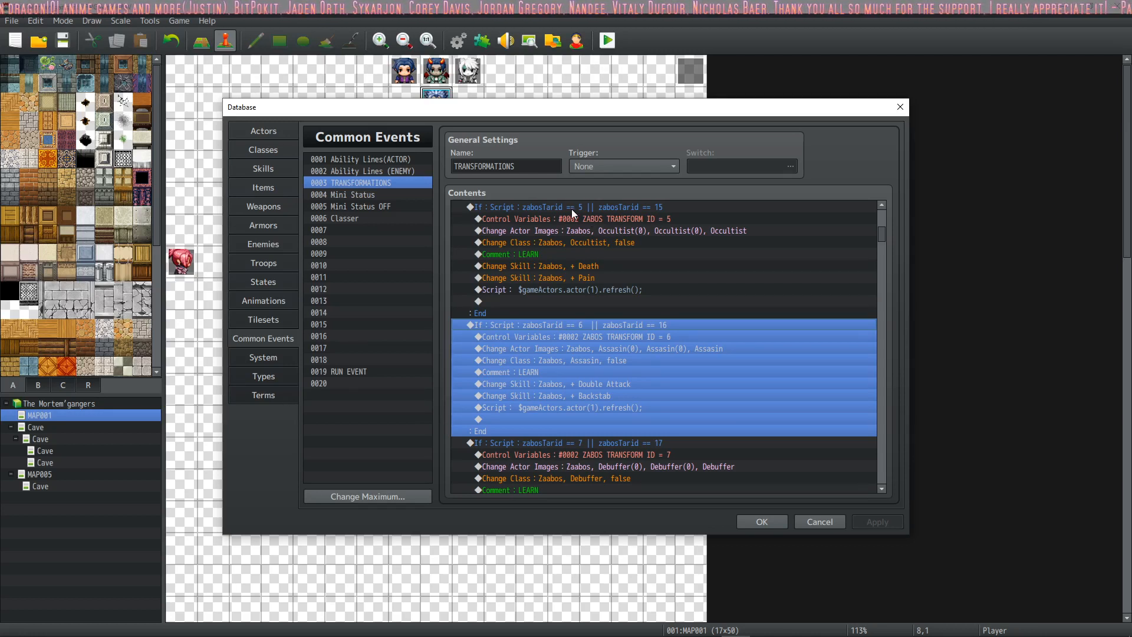
click(564, 268)
click(565, 309)
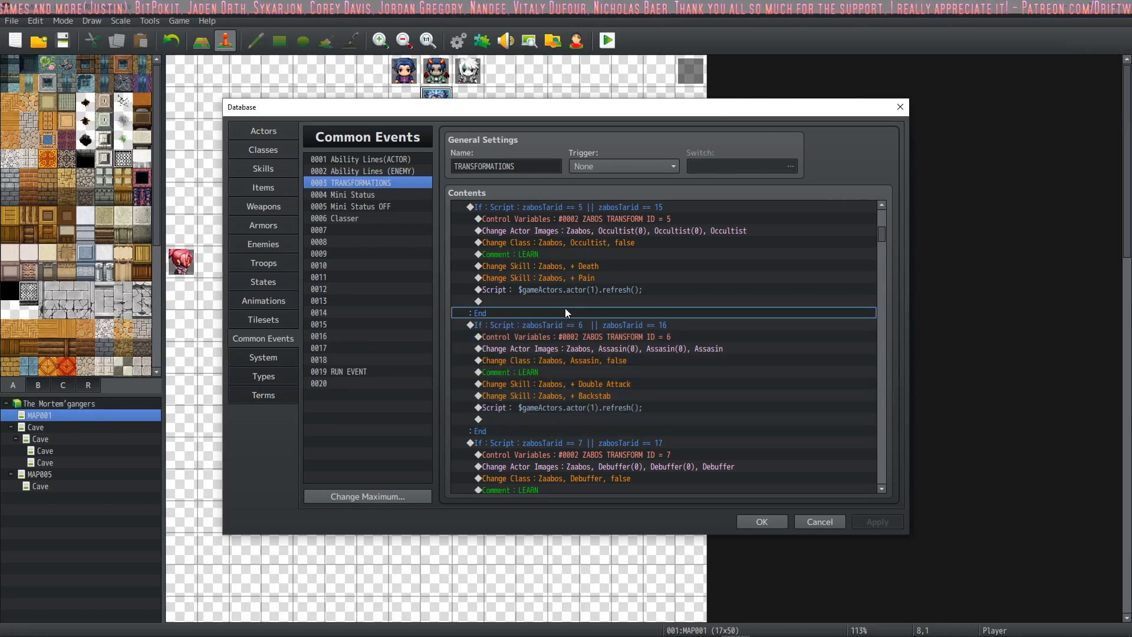
click(562, 328)
click(560, 349)
click(536, 443)
scroll(557, 378, down, 9)
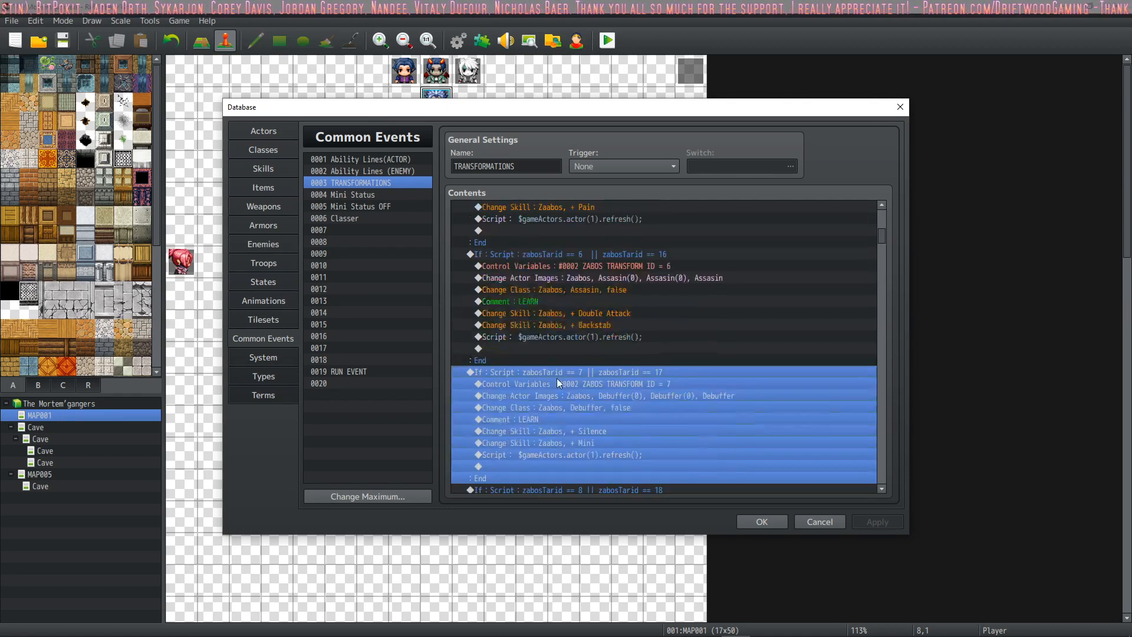
click(576, 255)
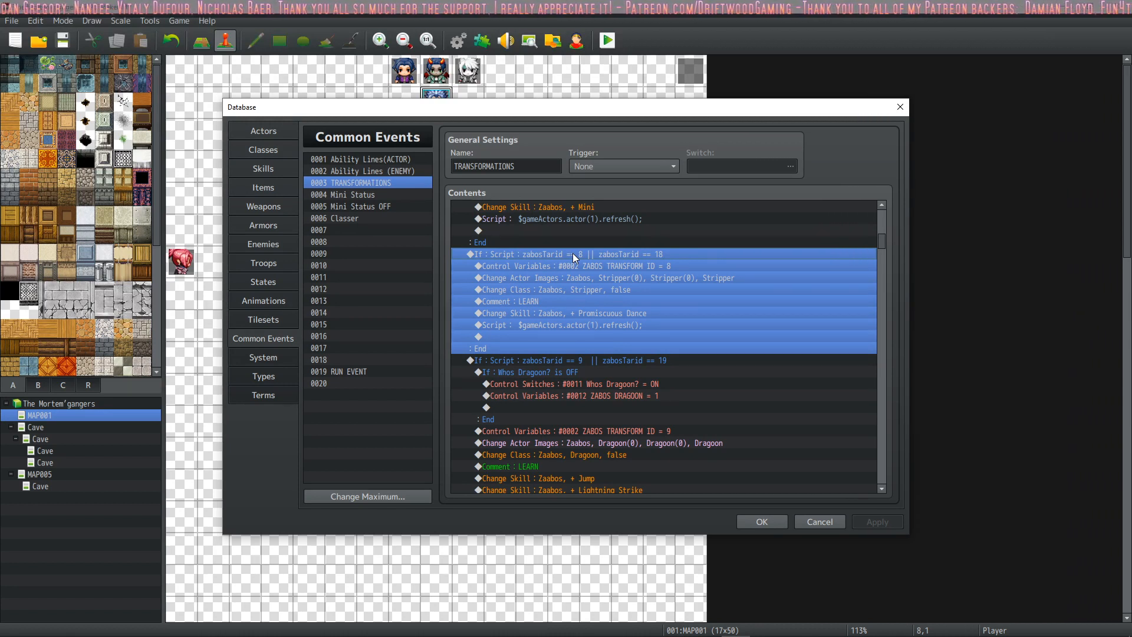
scroll(653, 334, down, 1)
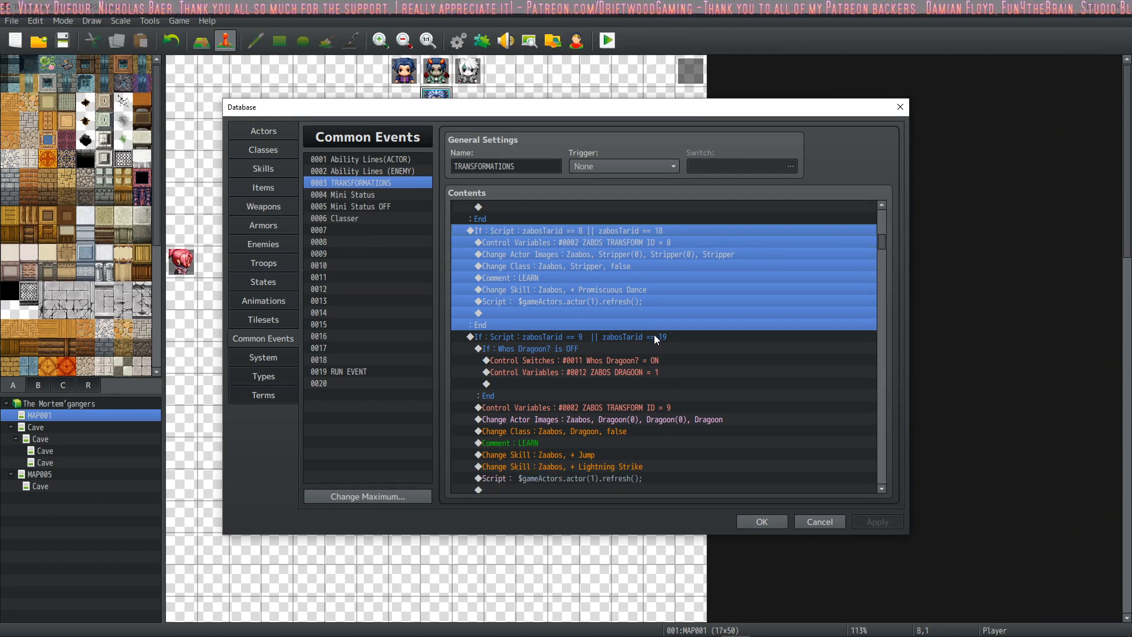
scroll(654, 334, down, 4)
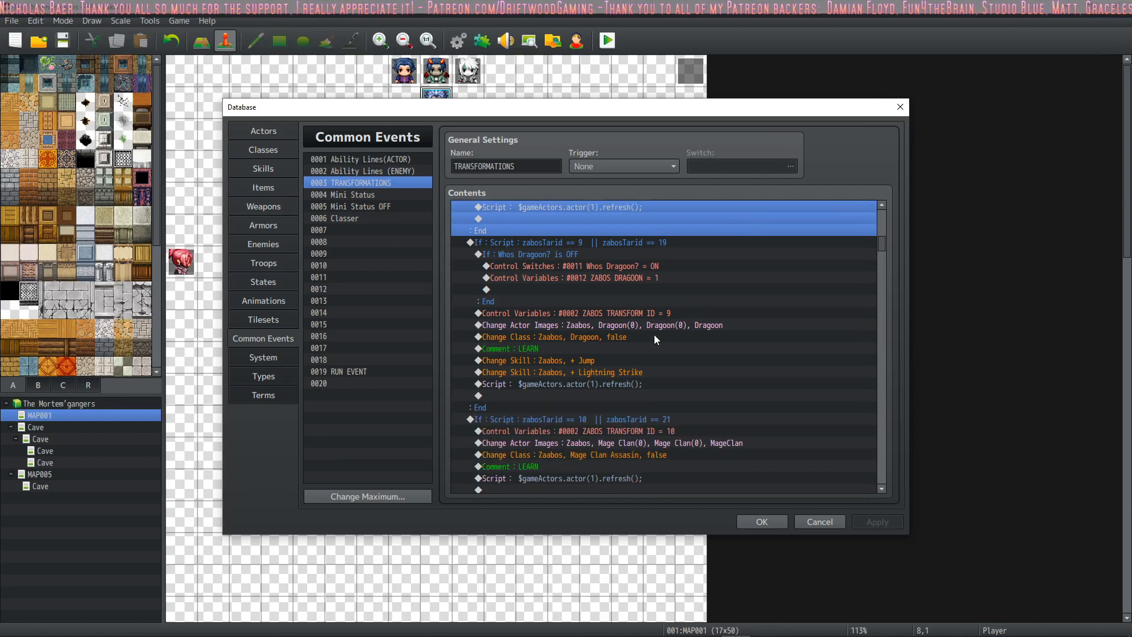
Step: Open the Attack entry among the database skills and select its entire note text
click(248, 169)
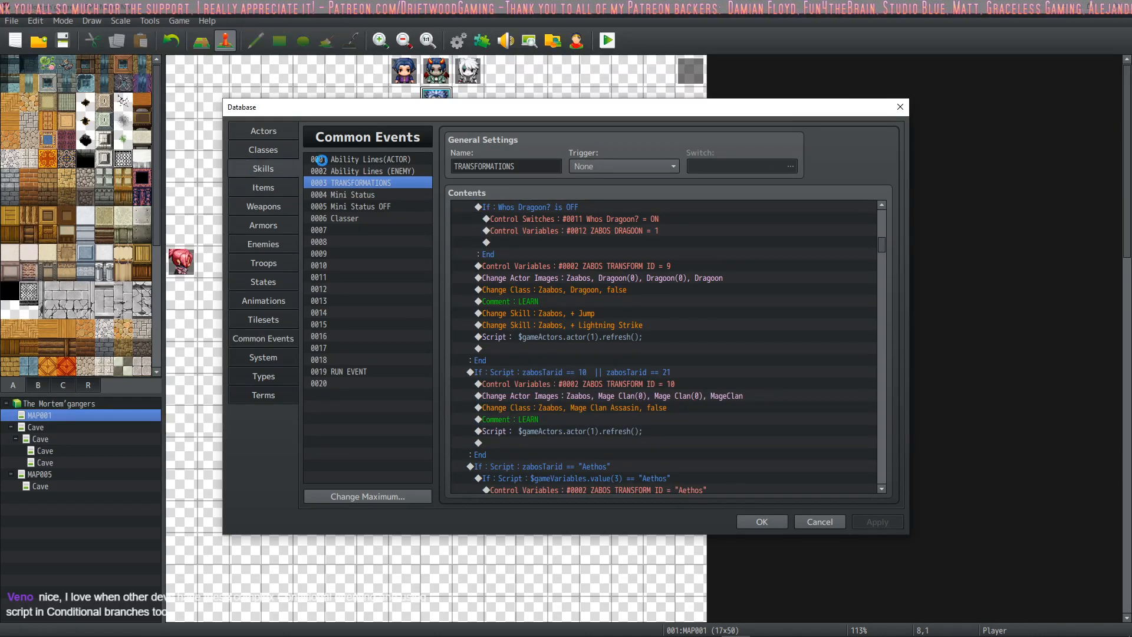
drag(429, 332, 399, 151)
click(377, 159)
scroll(847, 468, down, 2)
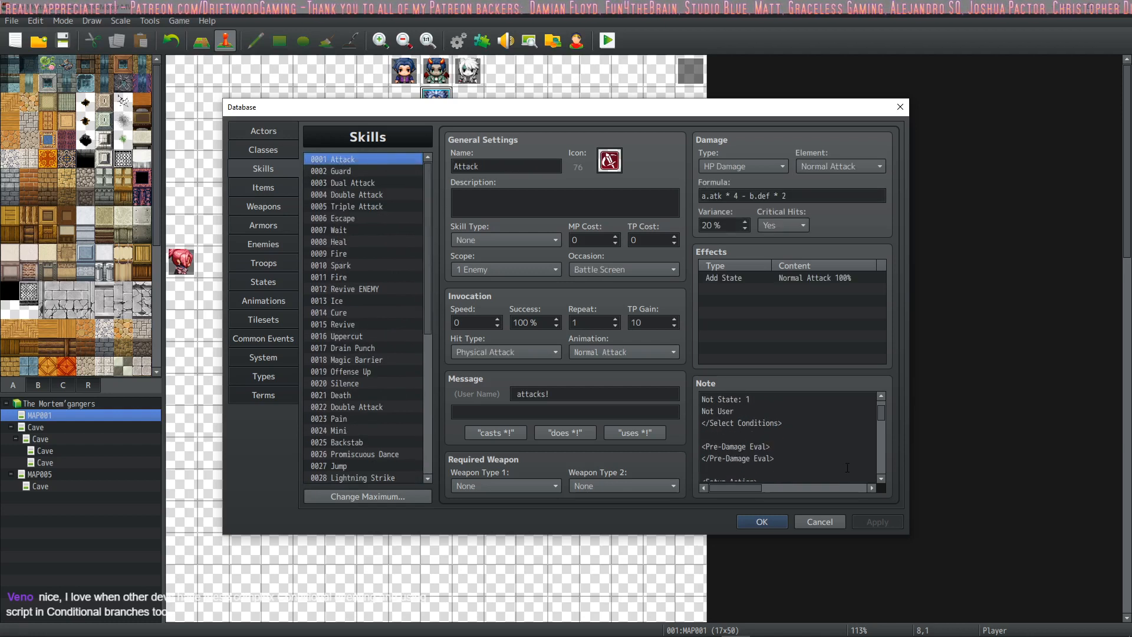
key(ctrl+a)
drag(879, 415, 875, 474)
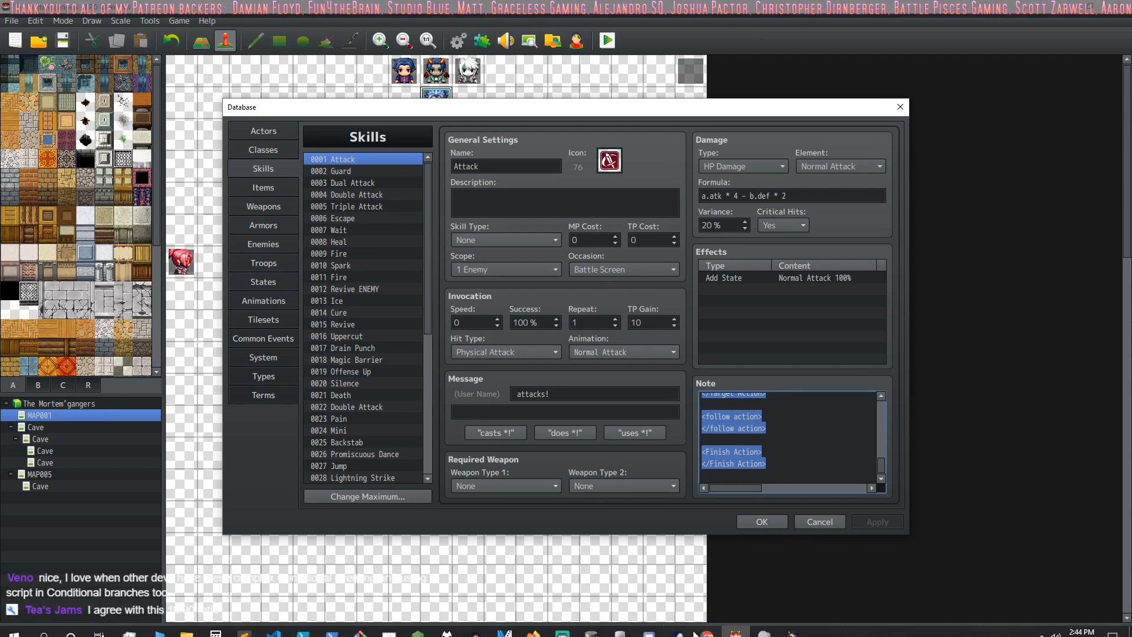
Step: Switch to the multi attack system file in Sublime Text and add a "---" separator line at its end
click(248, 631)
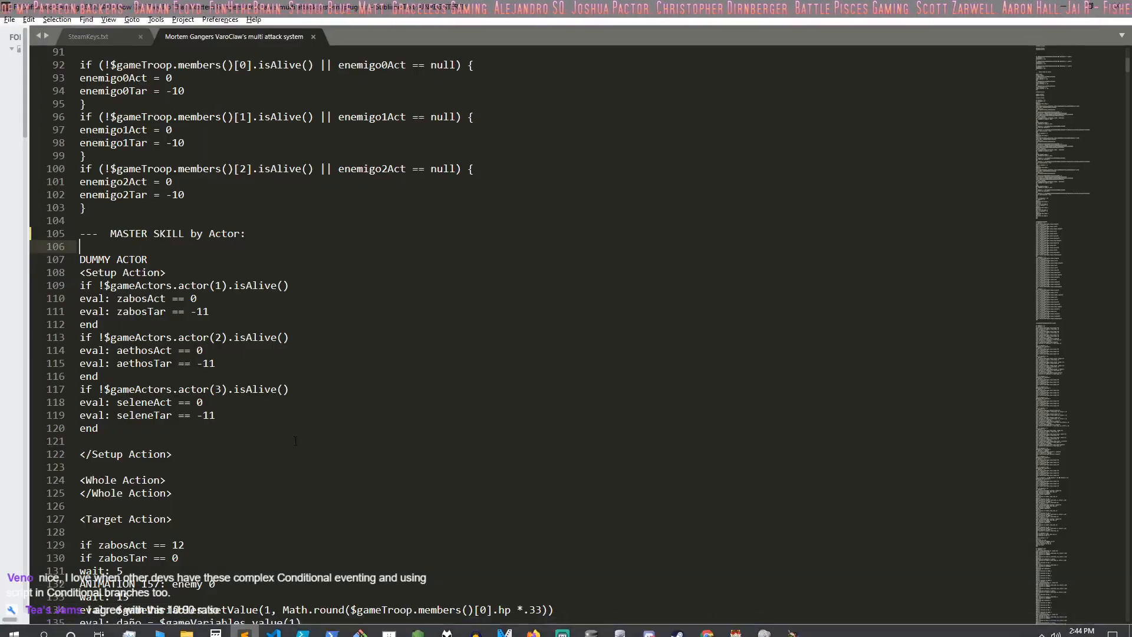
scroll(295, 437, down, 6)
drag(1087, 110, 1084, 630)
scroll(354, 311, up, 8)
click(259, 311)
click(294, 373)
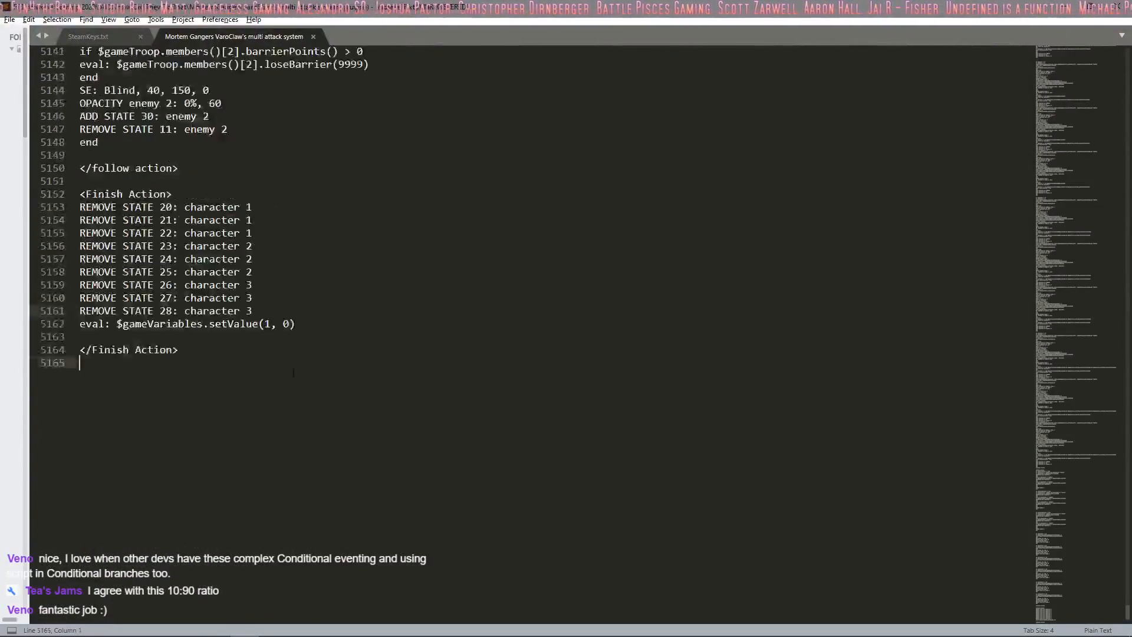
key(Return)
text(---)
key(Return)
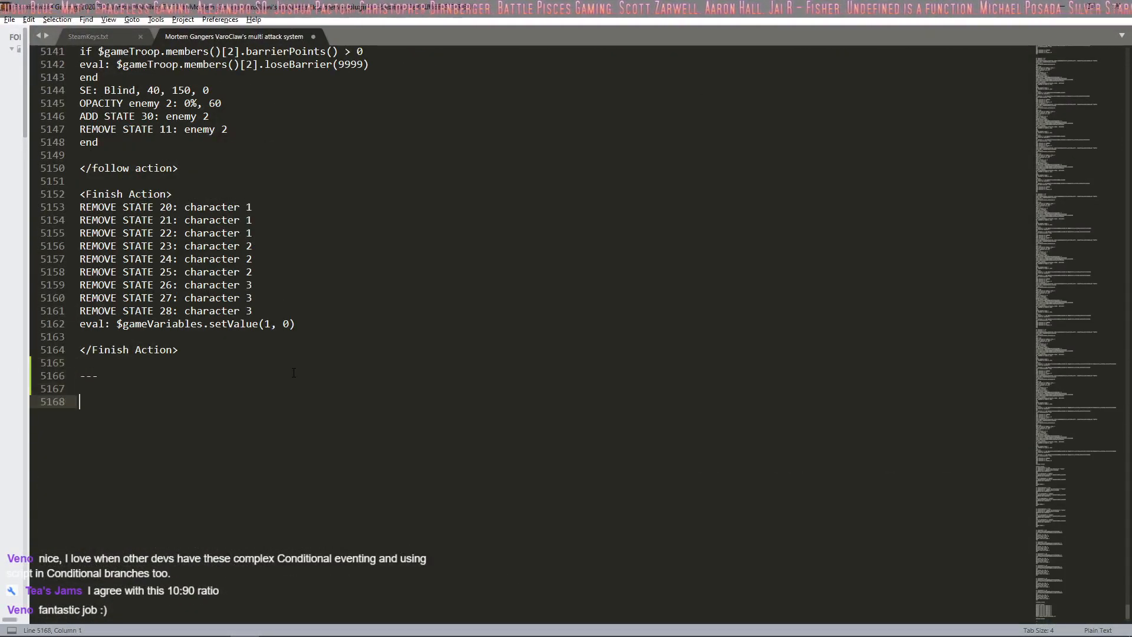
Step: Paste the copied Attack skill note text below the separator in the multi attack system file and save it
key(ctrl+v)
key(ctrl+s)
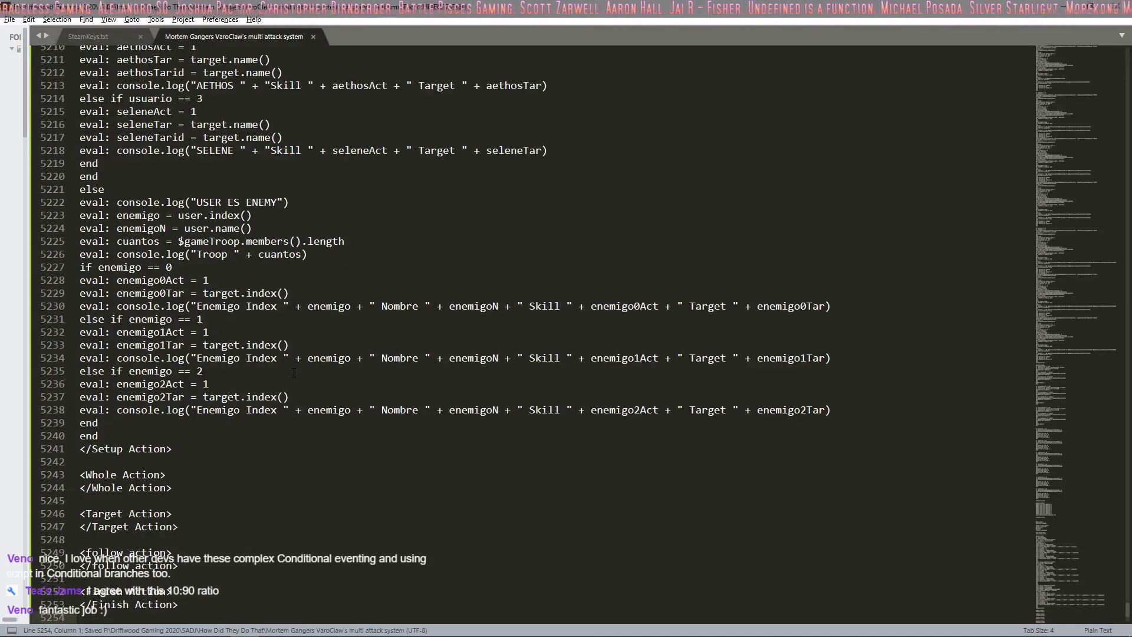
click(10, 20)
click(28, 112)
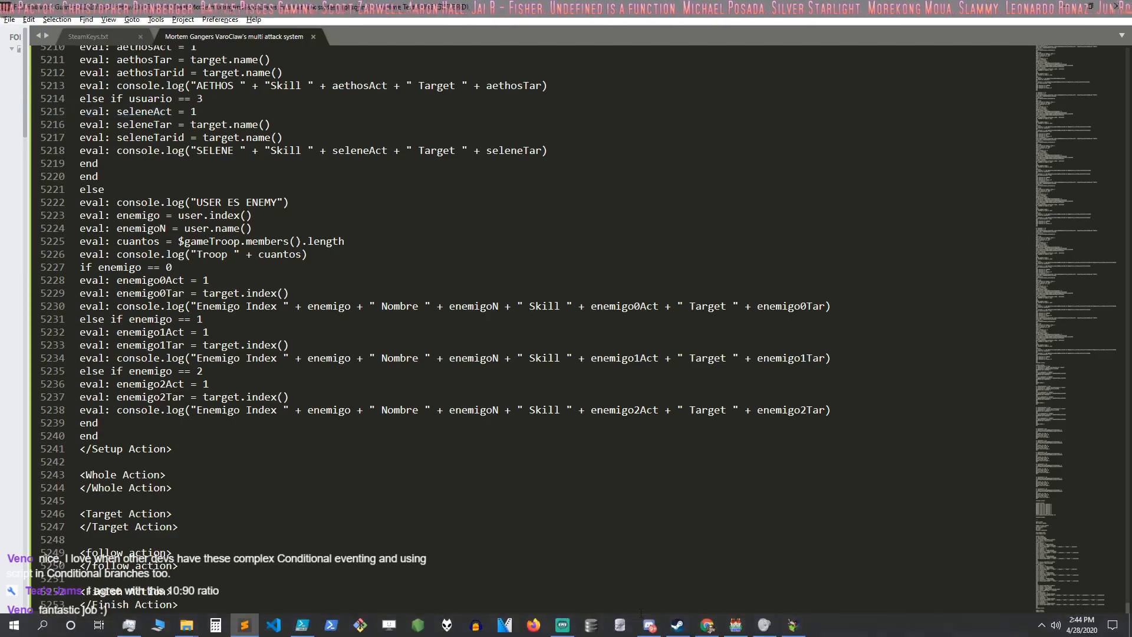
Step: Minimize the running game and the text editor, and close the database window in RPG Maker MV
click(793, 625)
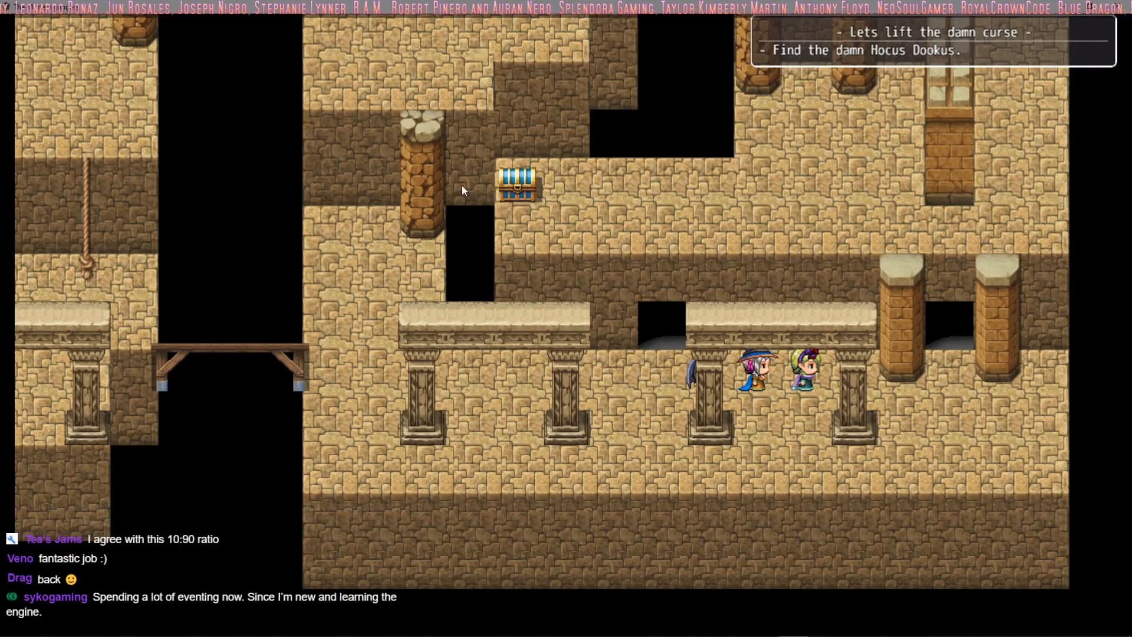
click(1063, 5)
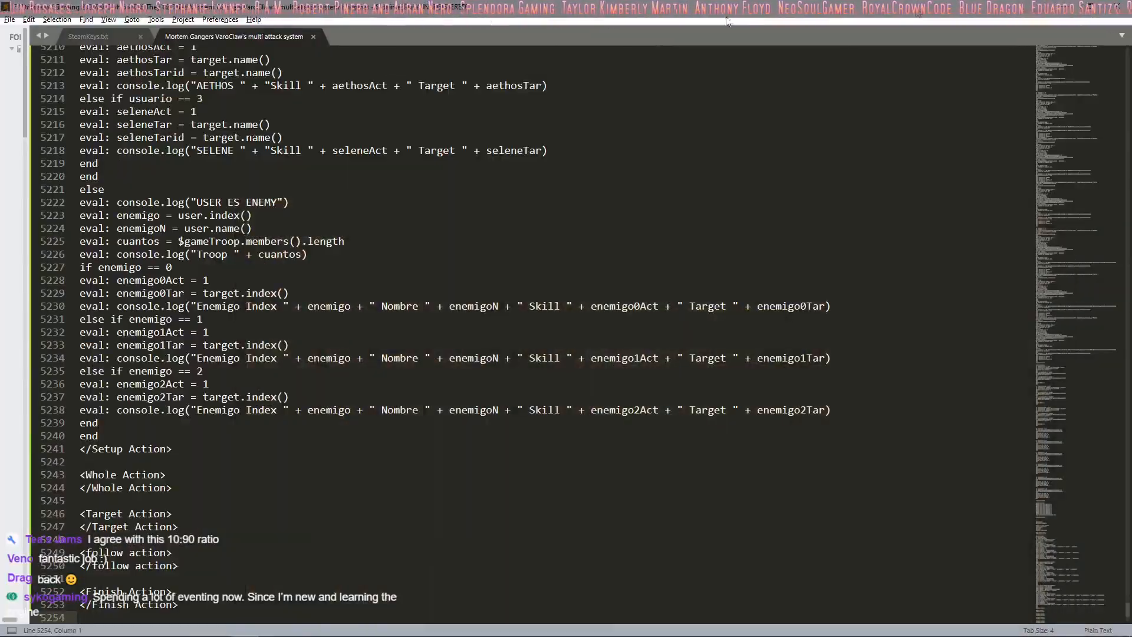
click(1063, 4)
click(758, 521)
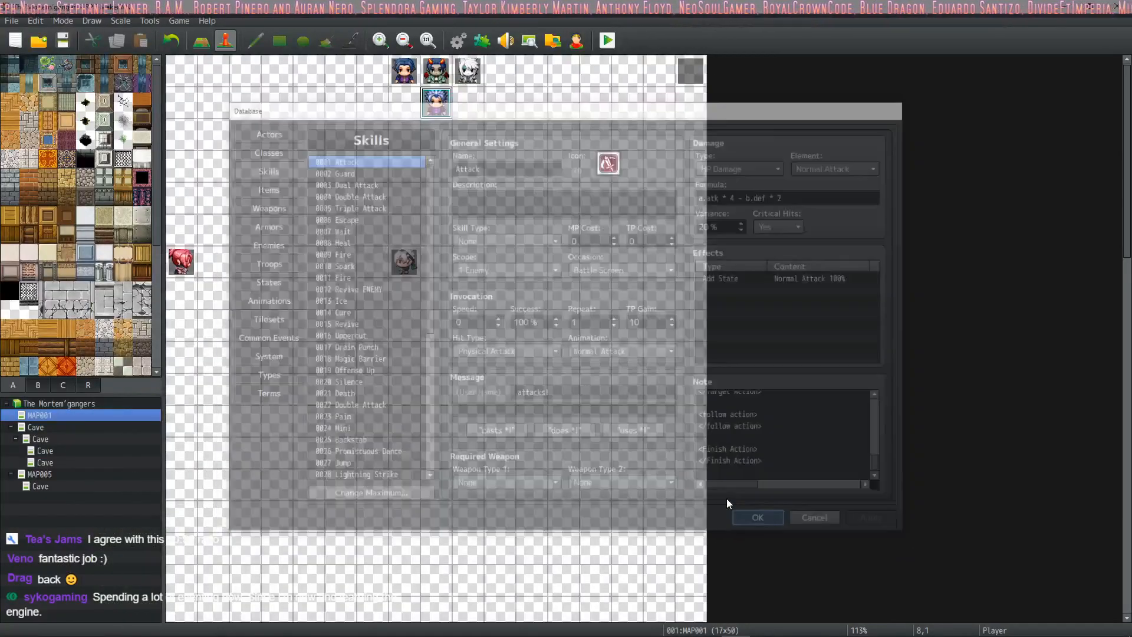
Step: Open the Plugin Manager and review the project's full list of installed plugins
click(481, 42)
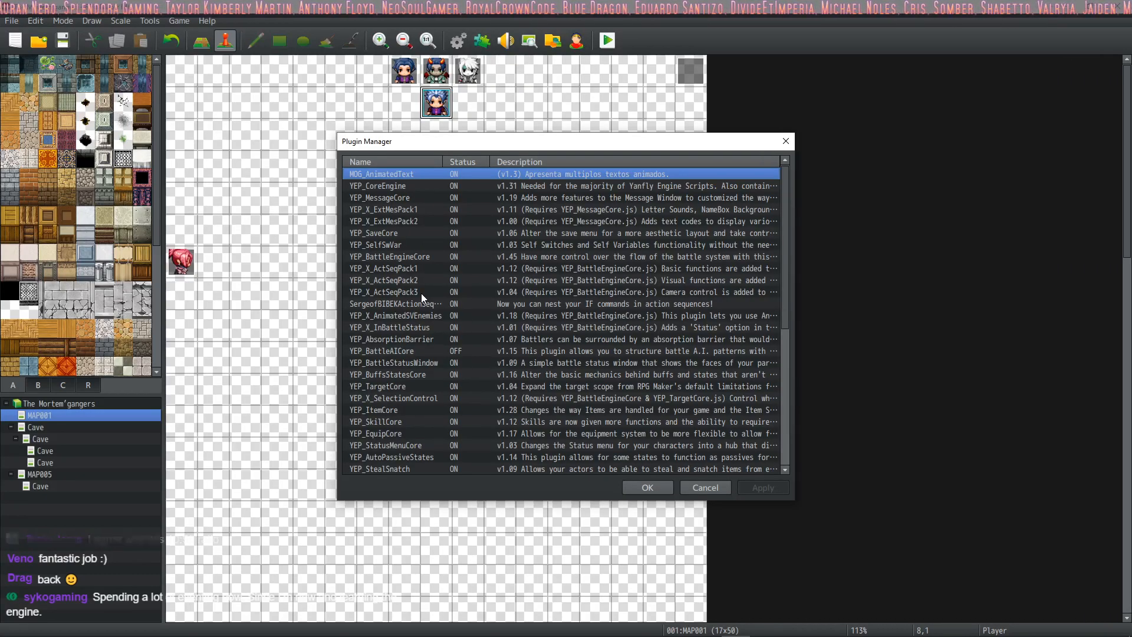
scroll(421, 293, down, 1)
scroll(400, 395, down, 5)
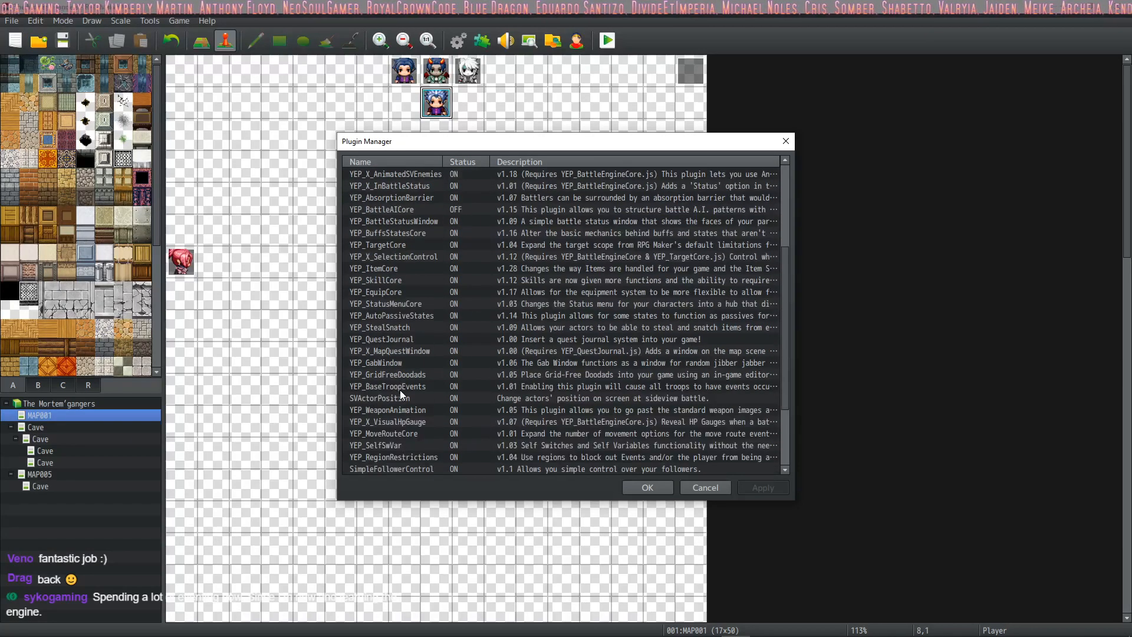
scroll(400, 391, down, 1)
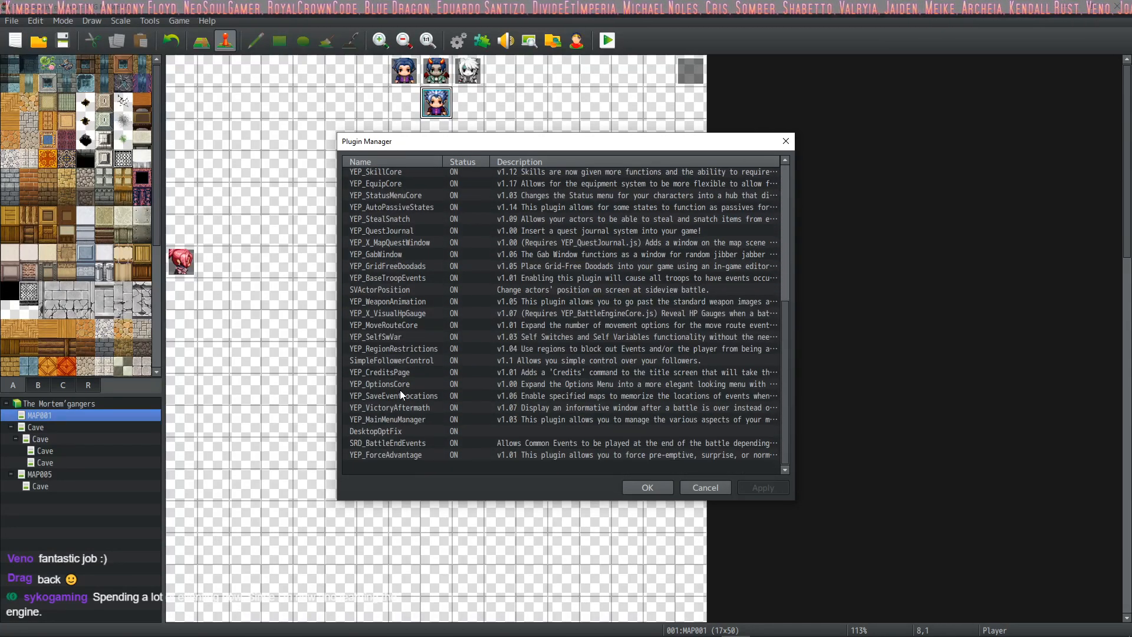
scroll(367, 397, up, 3)
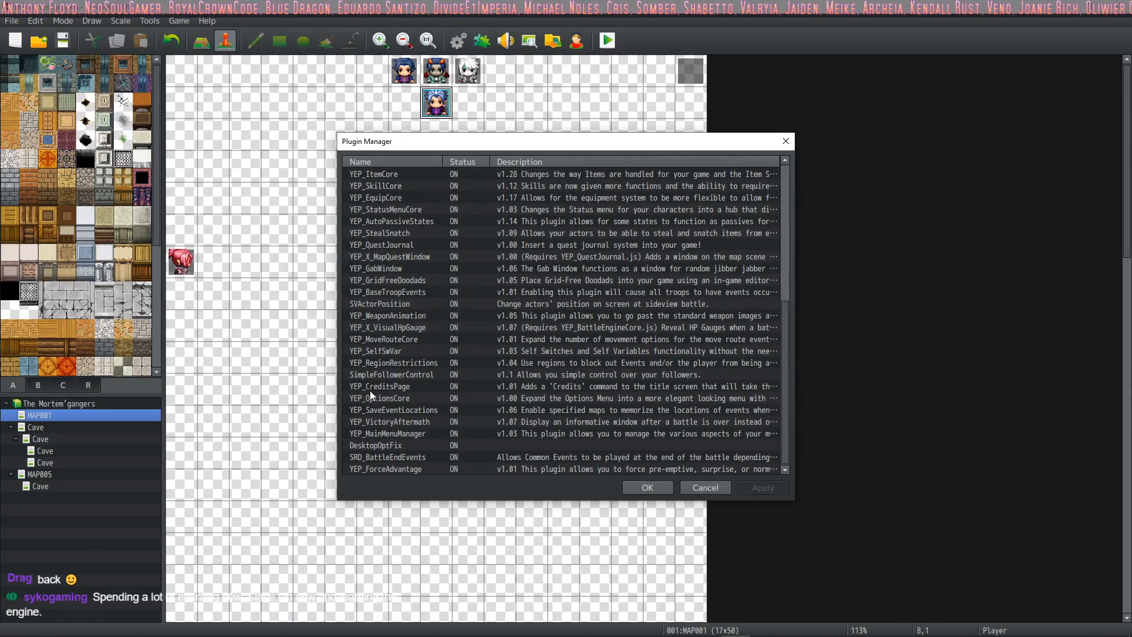
scroll(378, 383, up, 2)
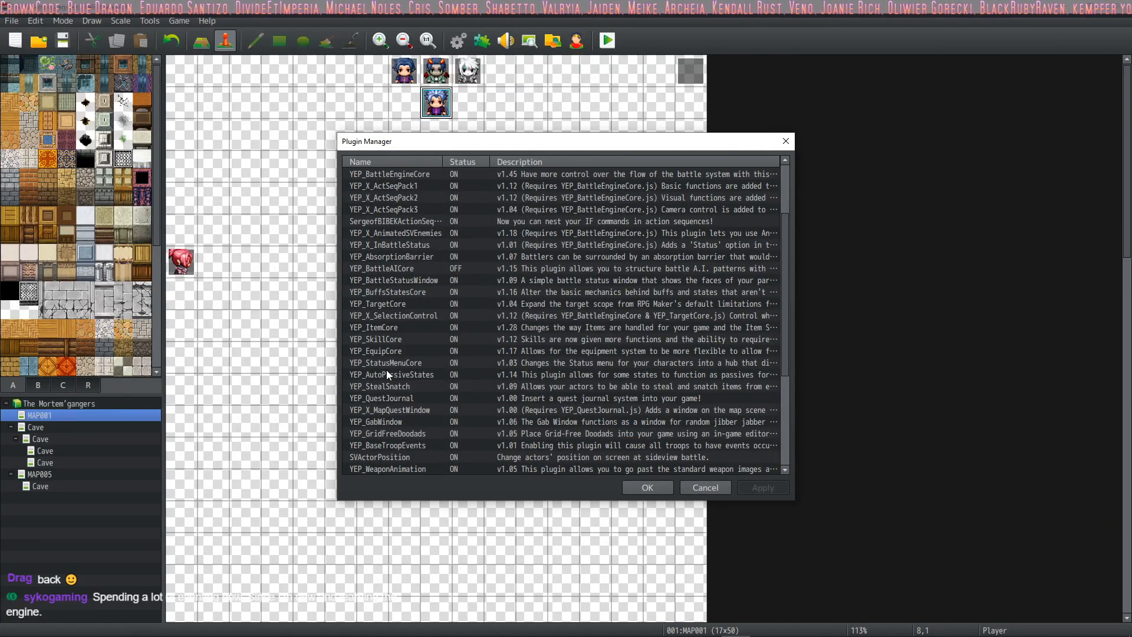
Step: Examine the YEP_TargetCore plugin's help and parameters, apply, and close the Plugin Manager
double_click(473, 302)
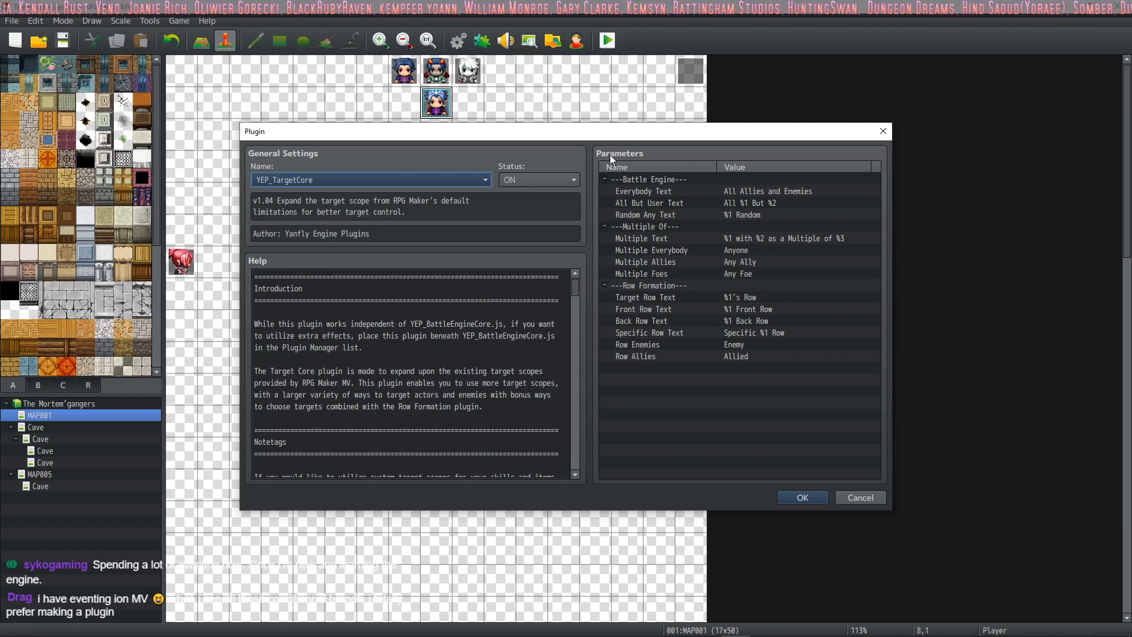
click(783, 500)
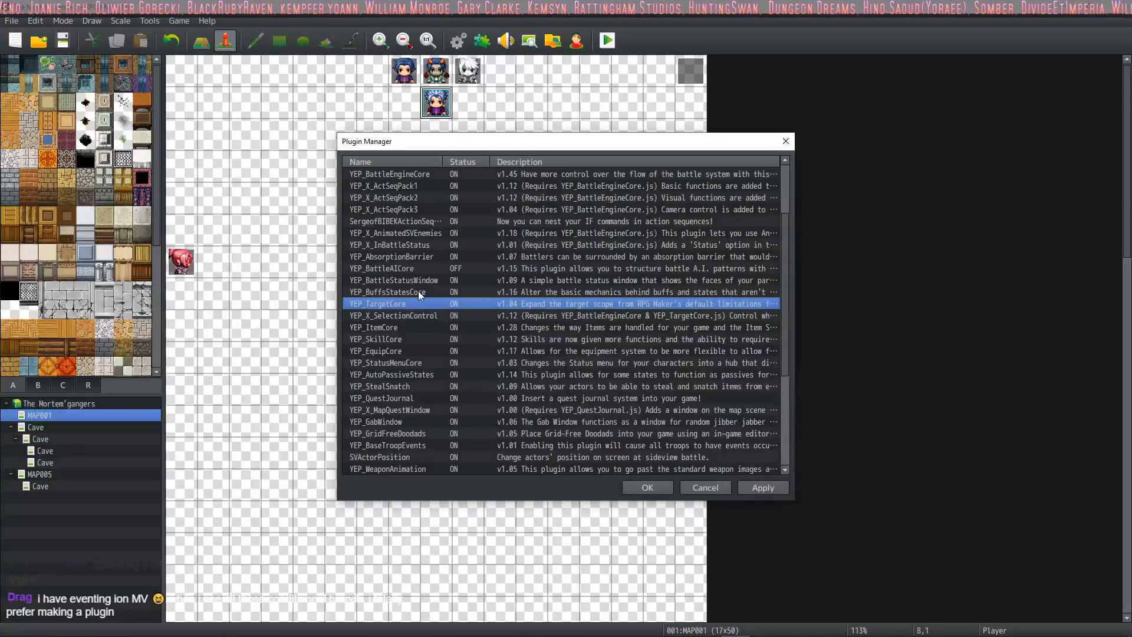
click(771, 487)
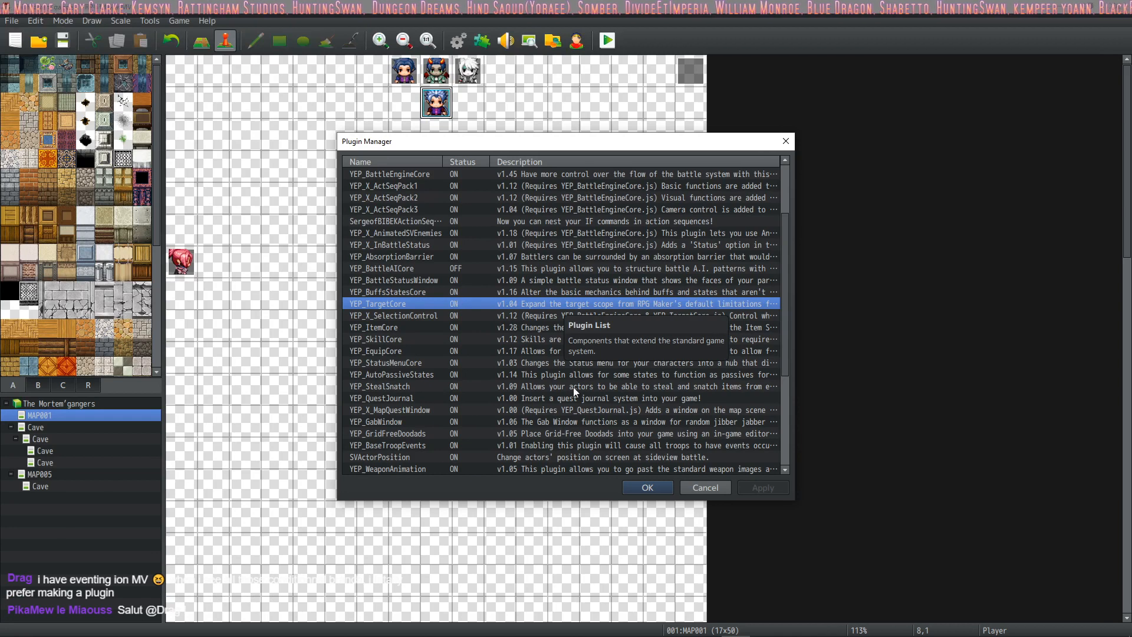
click(649, 487)
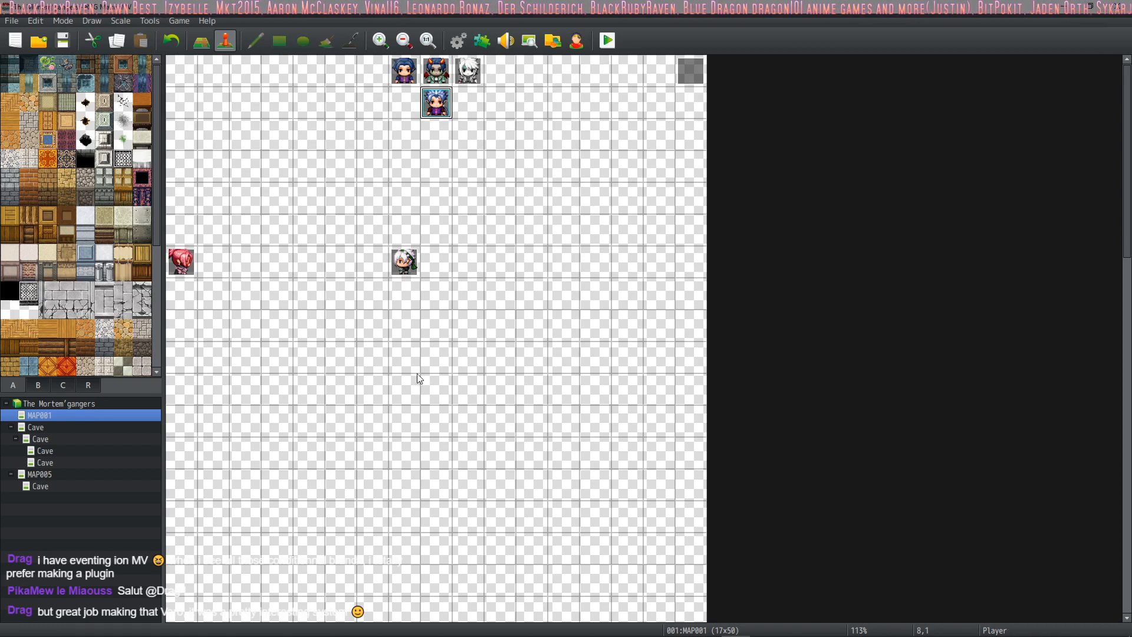
Step: Switch to the running Mortem'gangers game and walk the party through the doorway between the two brick pillars
mouse_move(665, 631)
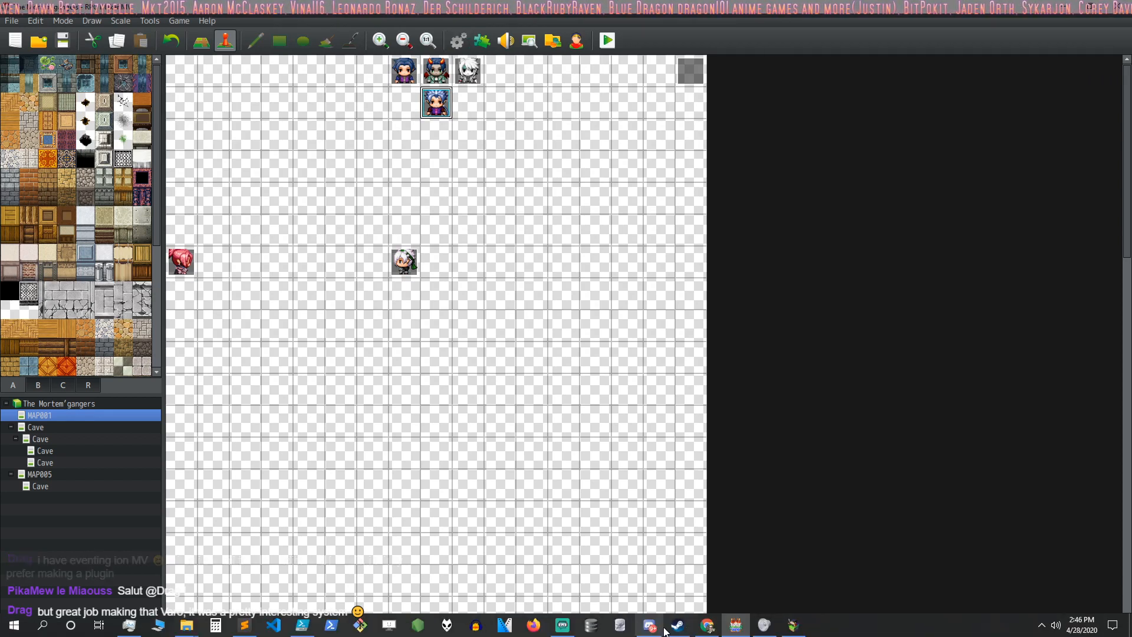
click(793, 625)
click(943, 363)
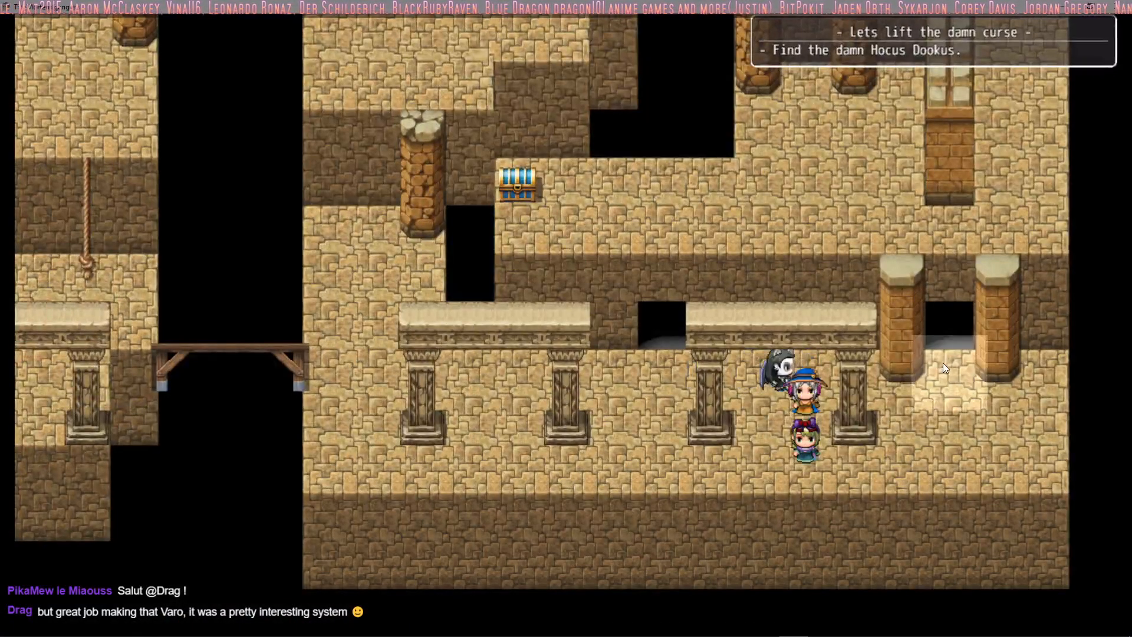
click(947, 346)
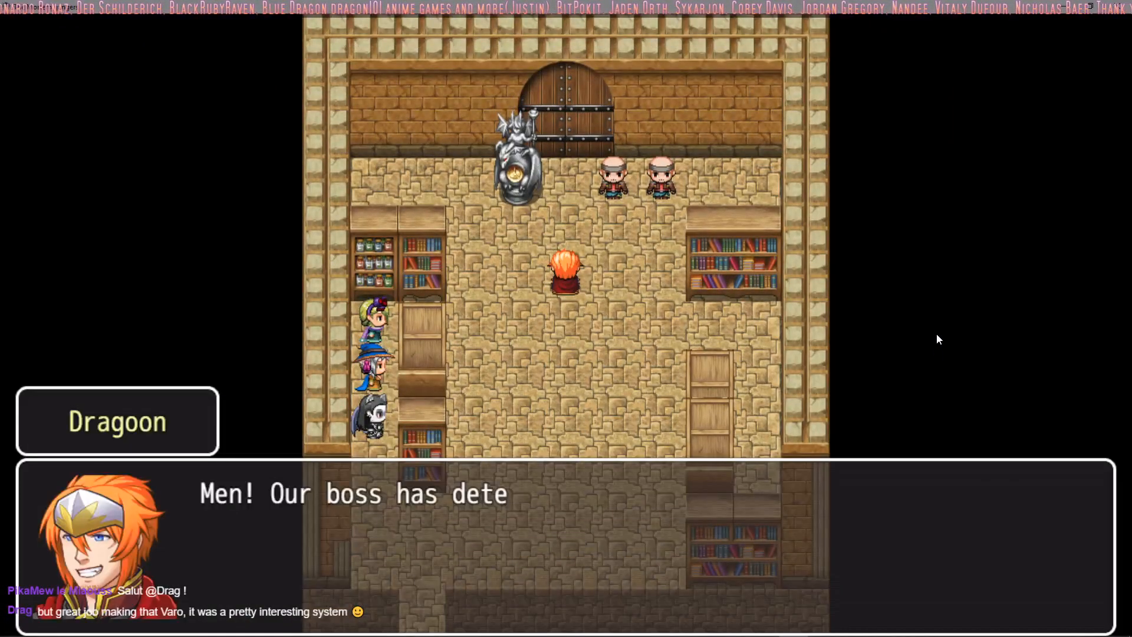
Step: Advance through the Dragoon and Zaabos dialogue in the library room up to the door's four-digit code entry
click(937, 334)
click(937, 335)
click(937, 334)
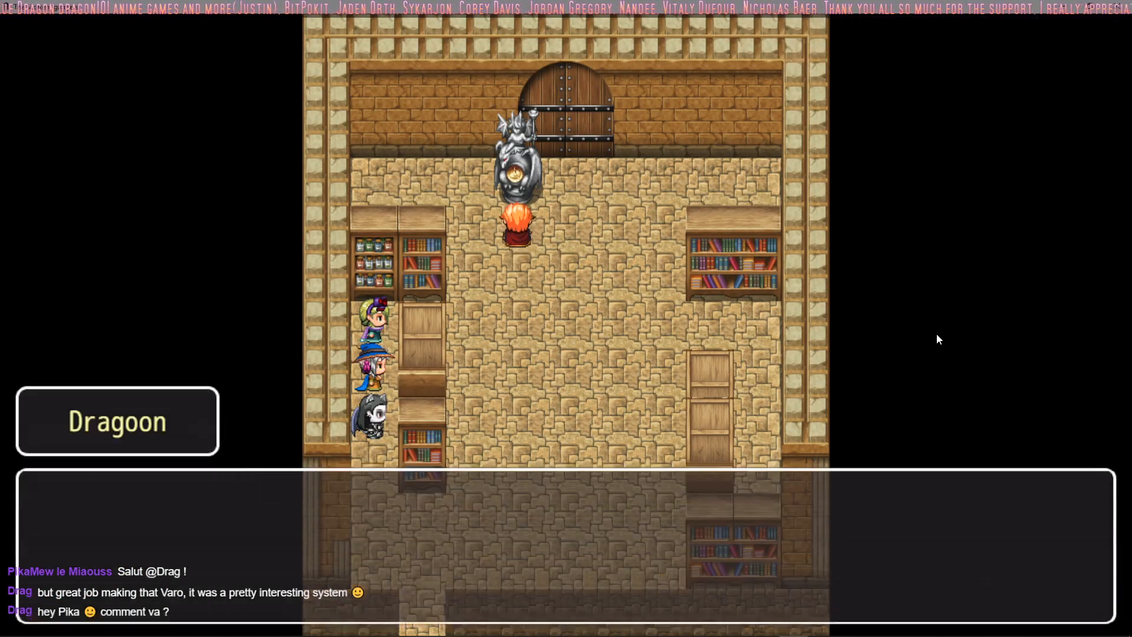
click(936, 334)
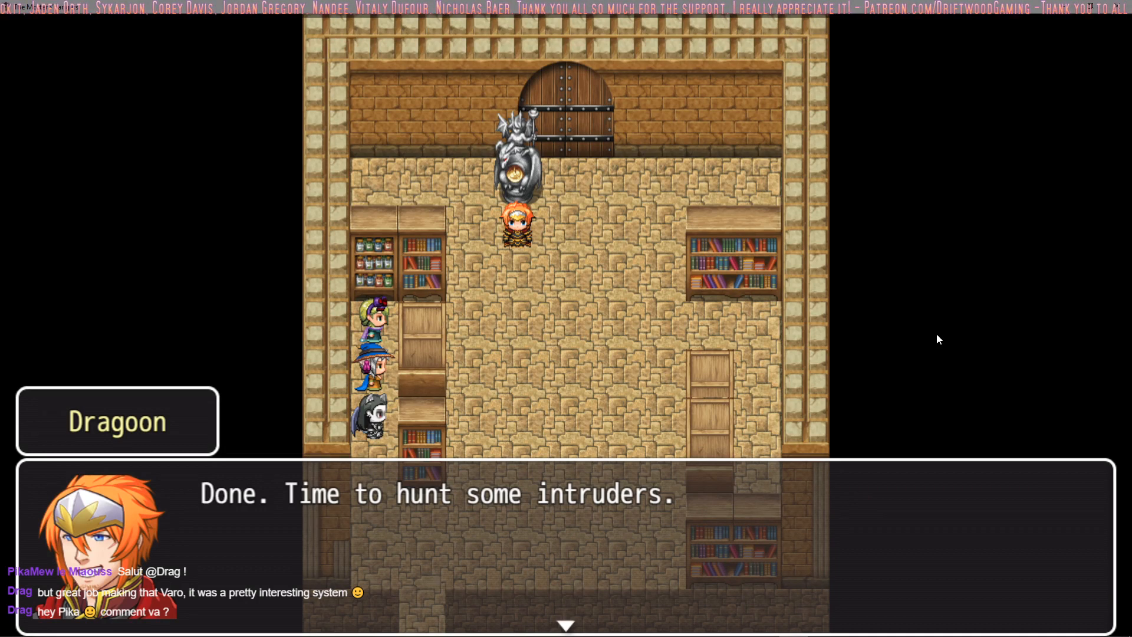
click(936, 334)
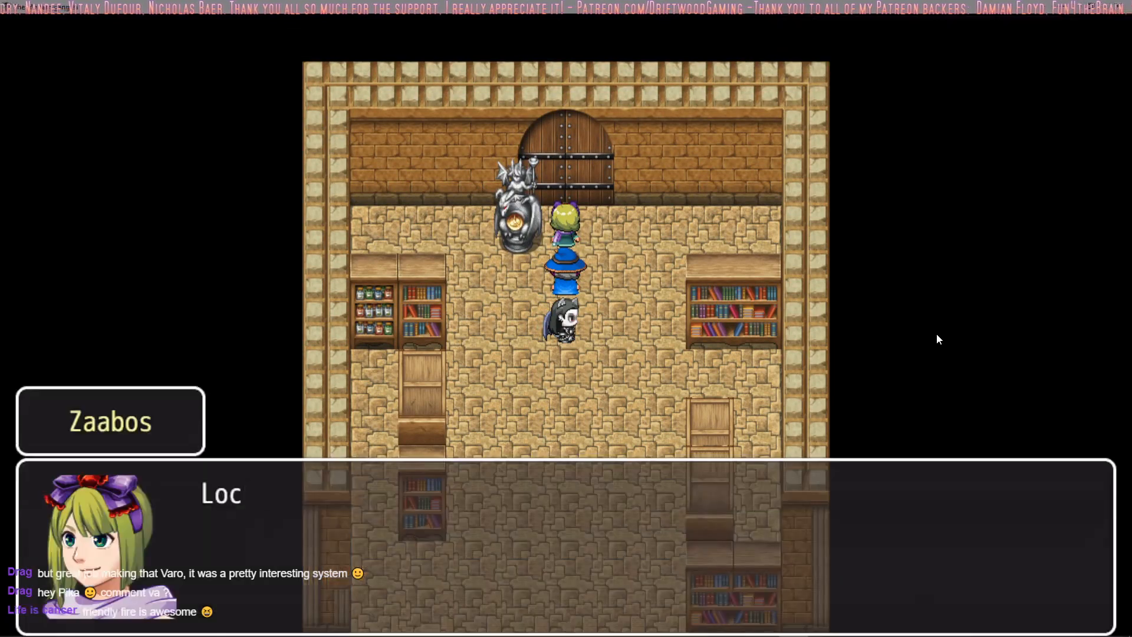
click(936, 333)
click(937, 334)
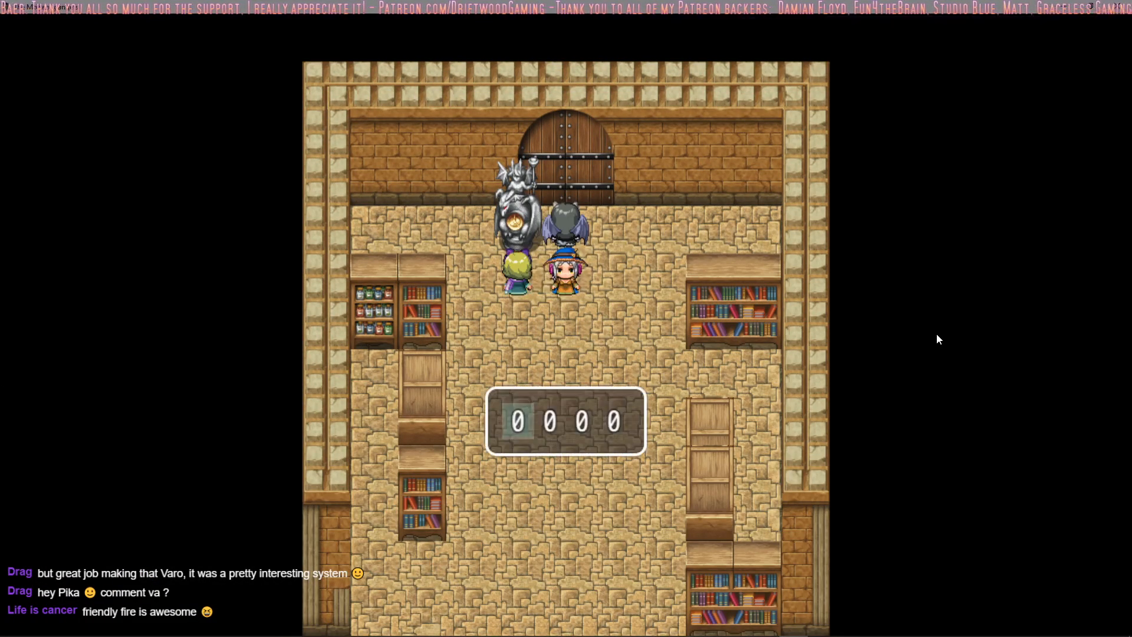
Step: Try a four-digit combination on the door lock and advance Selene's dialogue back to the code entry
key(Up)
key(Right)
key(Right)
key(Up)
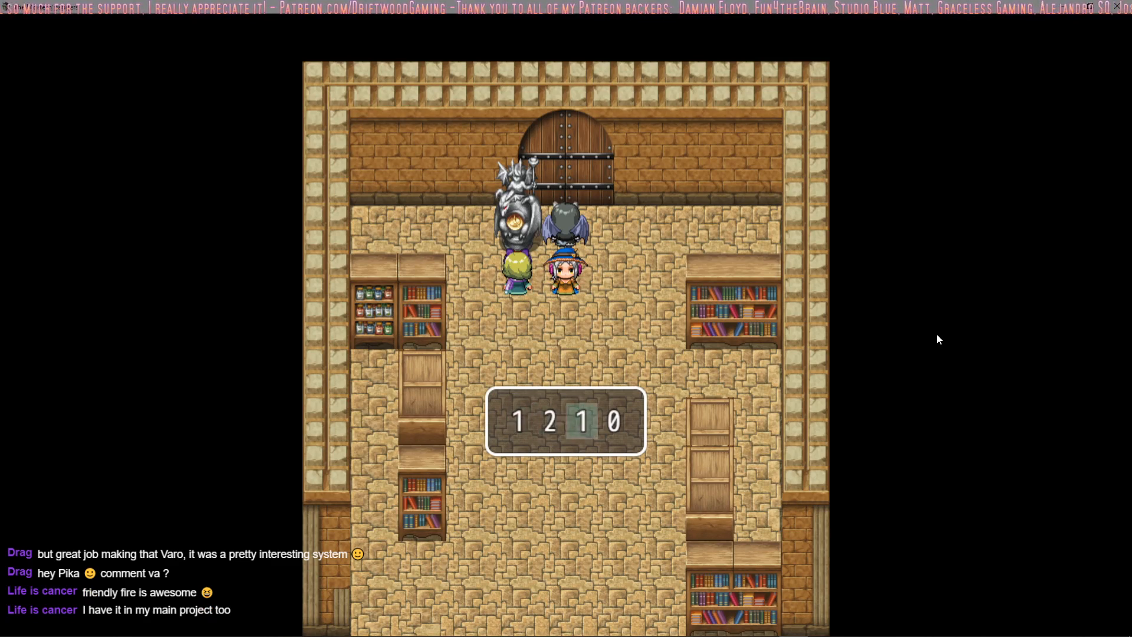
key(Up)
key(Up)
key(Right)
key(Up)
key(Return)
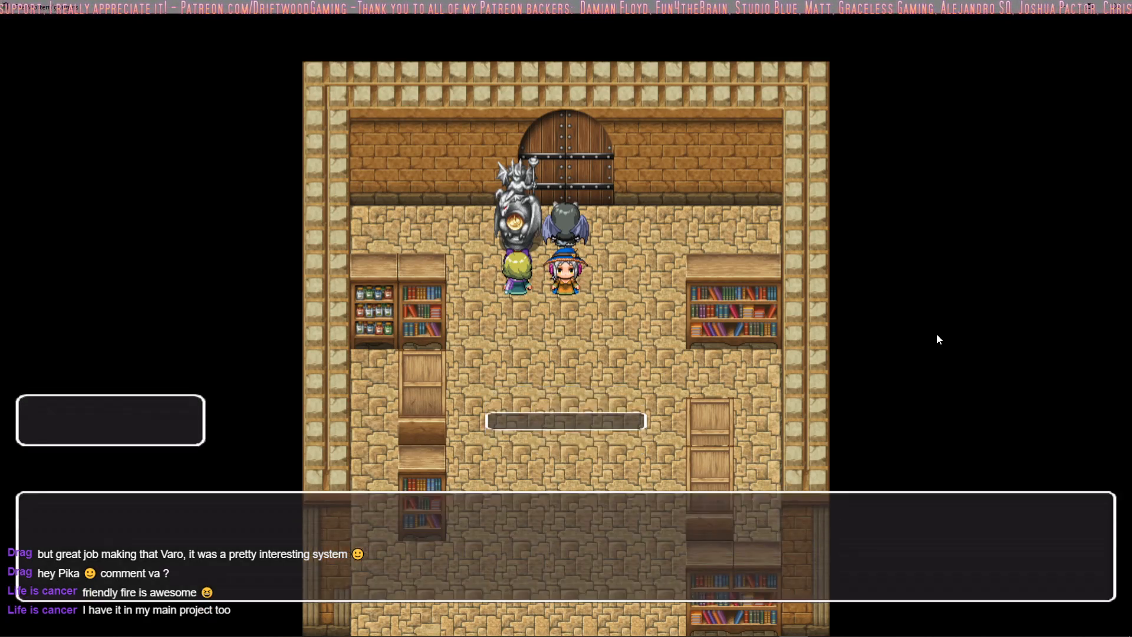
click(936, 334)
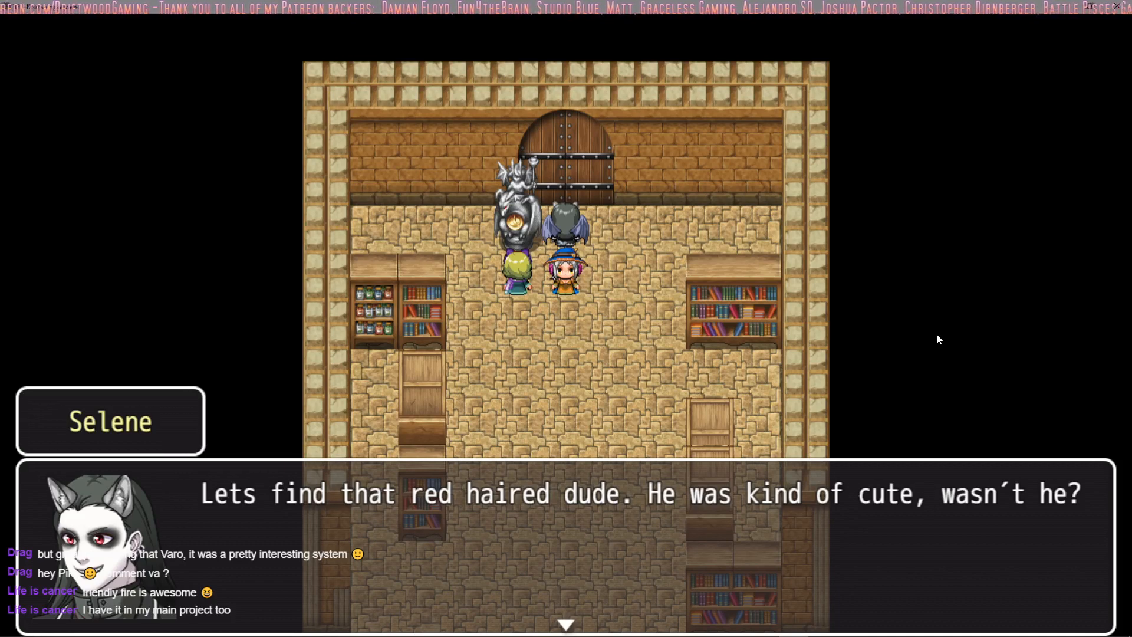
click(937, 333)
click(936, 333)
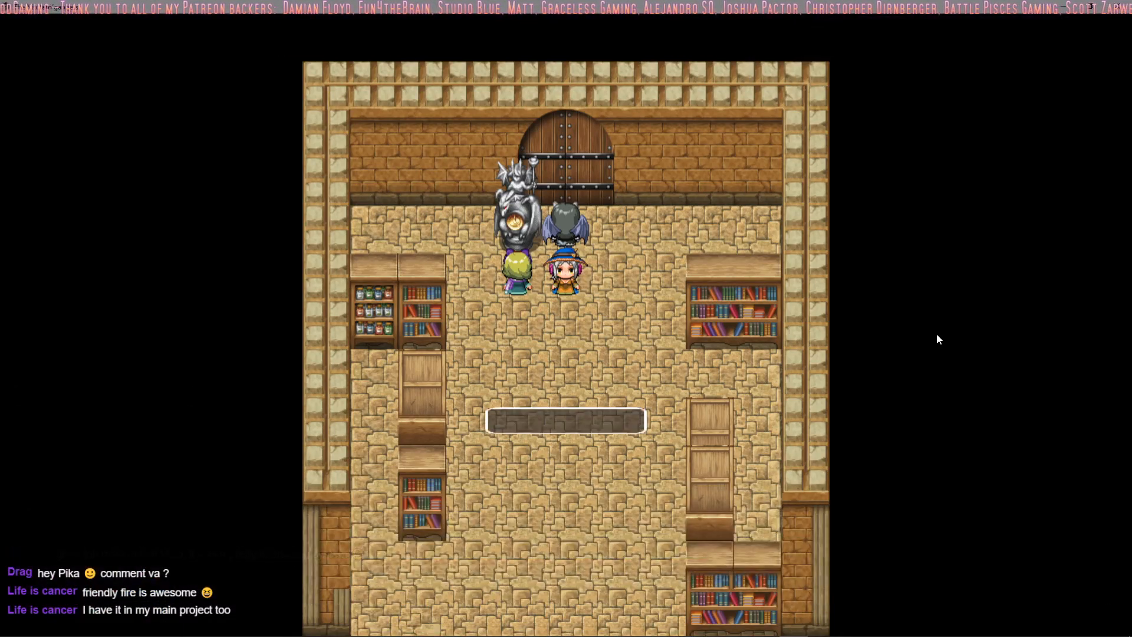
Step: Change the last three digits of the door lock combination and submit the code
key(Right)
key(Down)
key(Right)
key(Down)
key(Down)
key(Right)
key(Down)
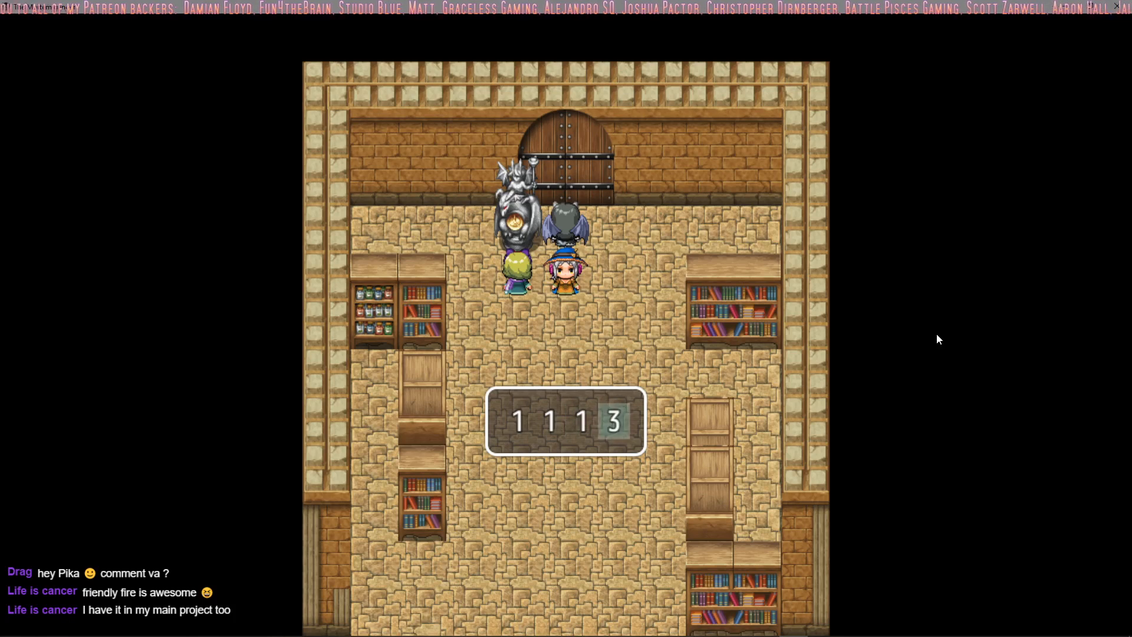
key(Down)
key(Down)
key(Return)
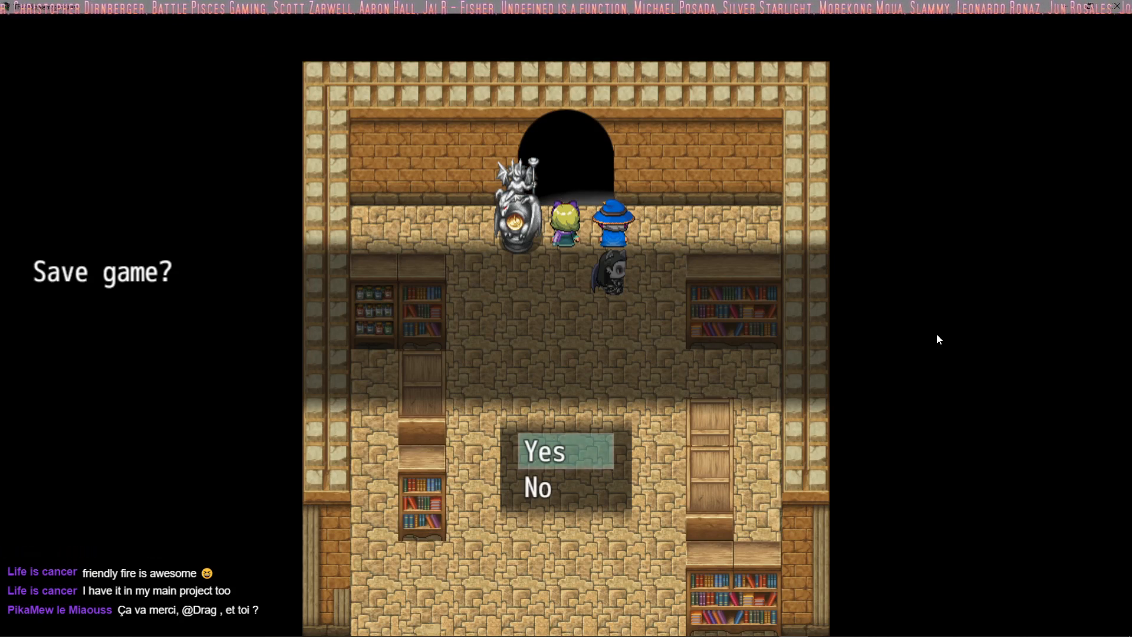
Step: Accept the save prompt and save the game in the File 5 slot
key(Return)
key(Down)
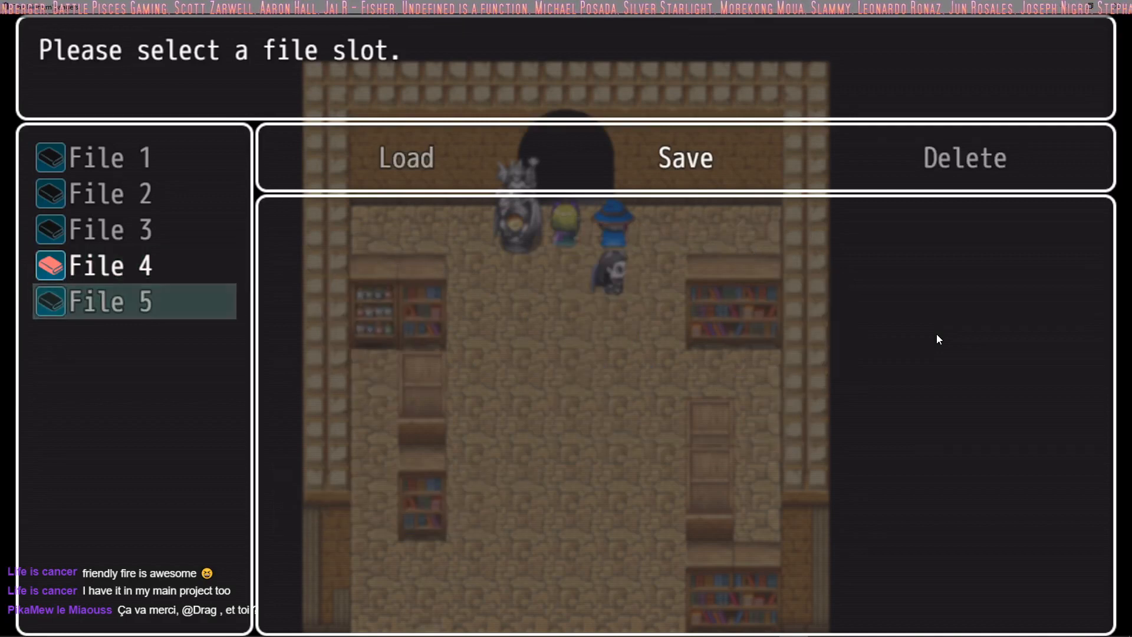
key(Up)
key(Return)
key(Escape)
key(Down)
key(Return)
key(Return)
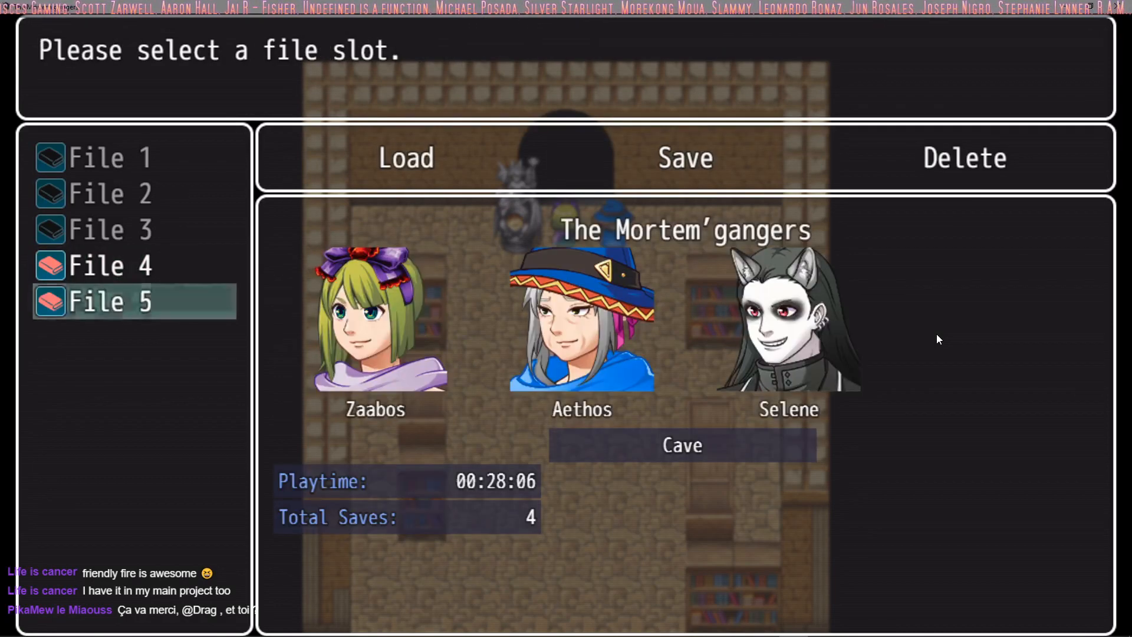
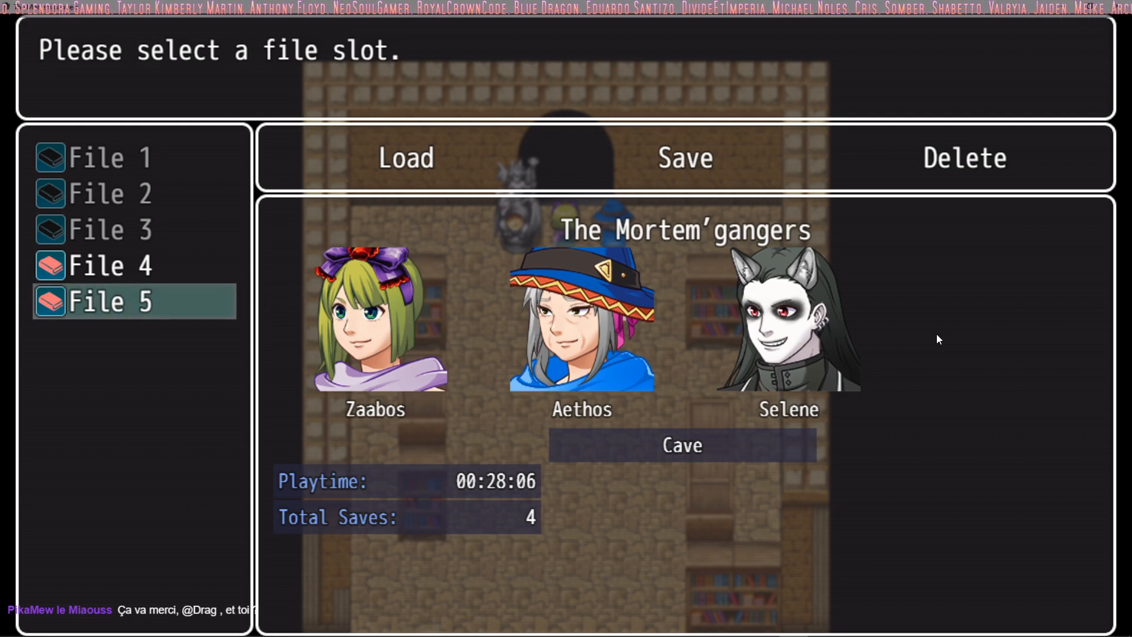
Step: Leave the save screen and walk the party through the library's dark doorway toward the ring of blue flames
key(Return)
key(Return)
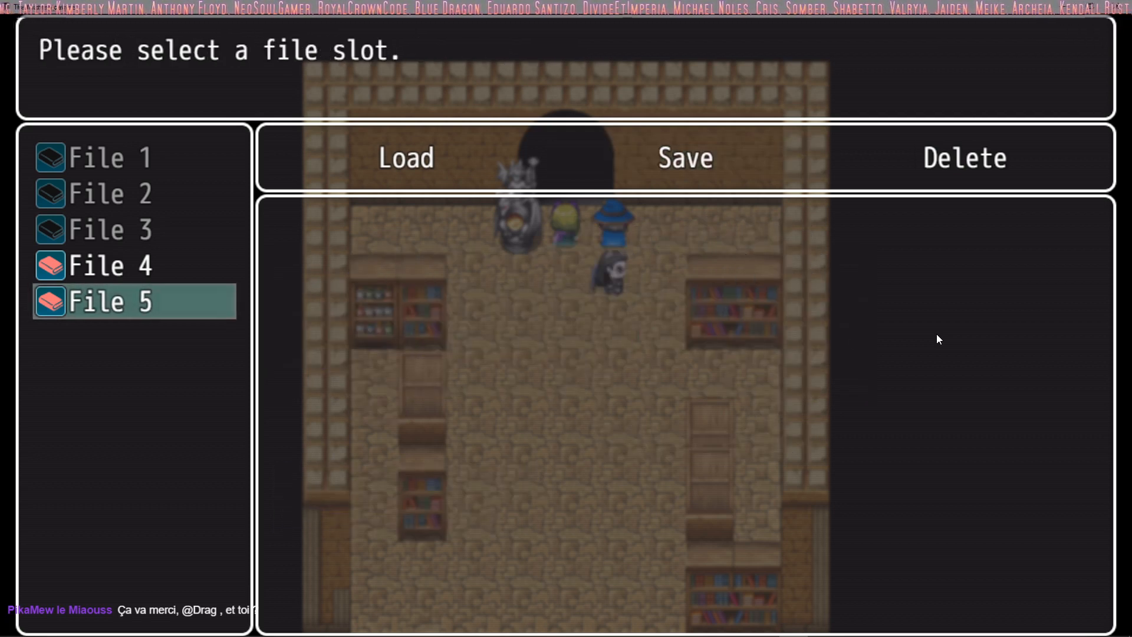
key(Escape)
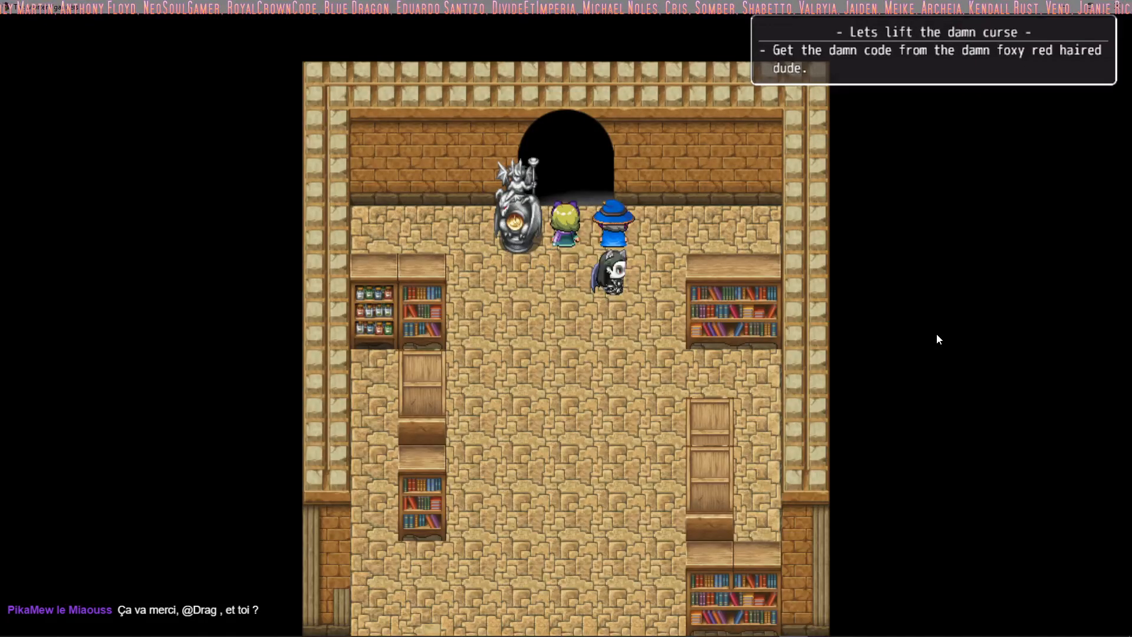
key(Up)
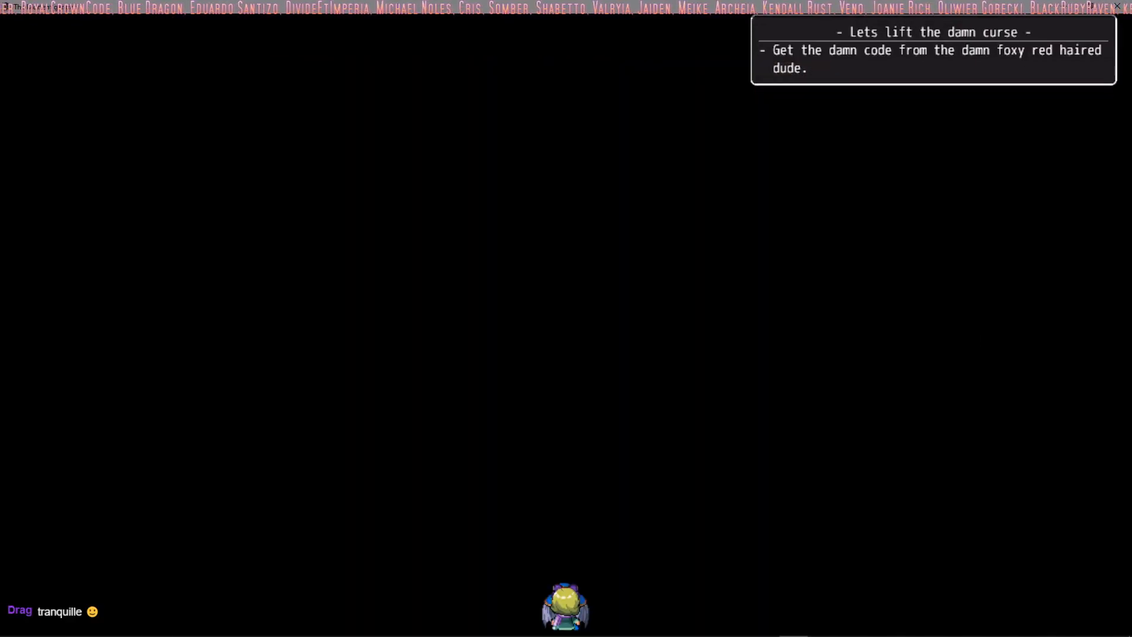
key(Up)
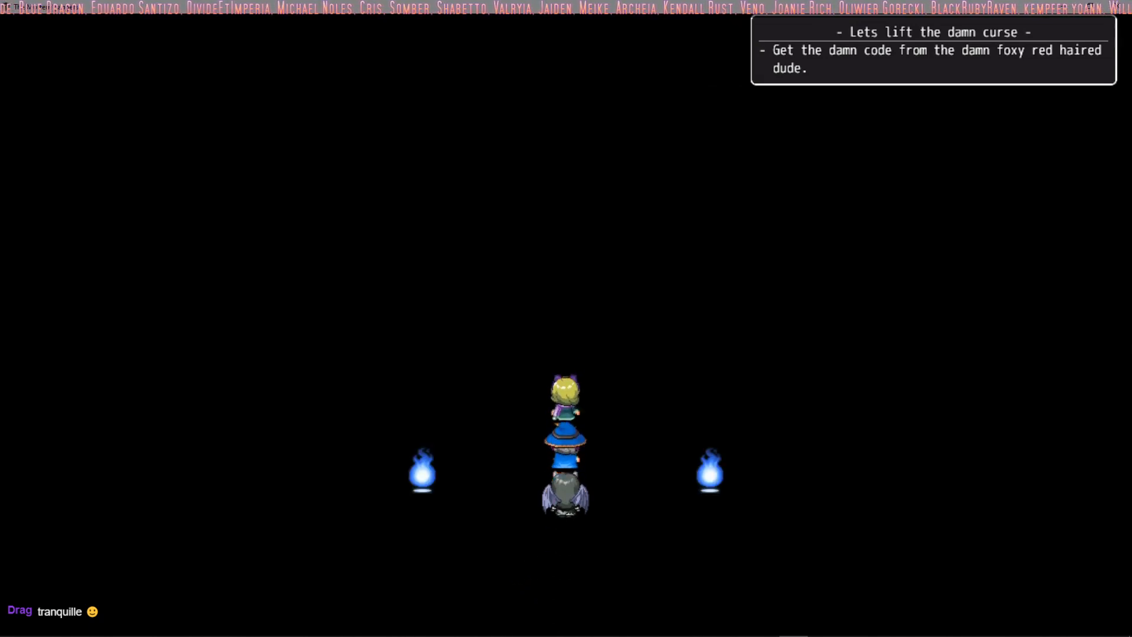
key(Up)
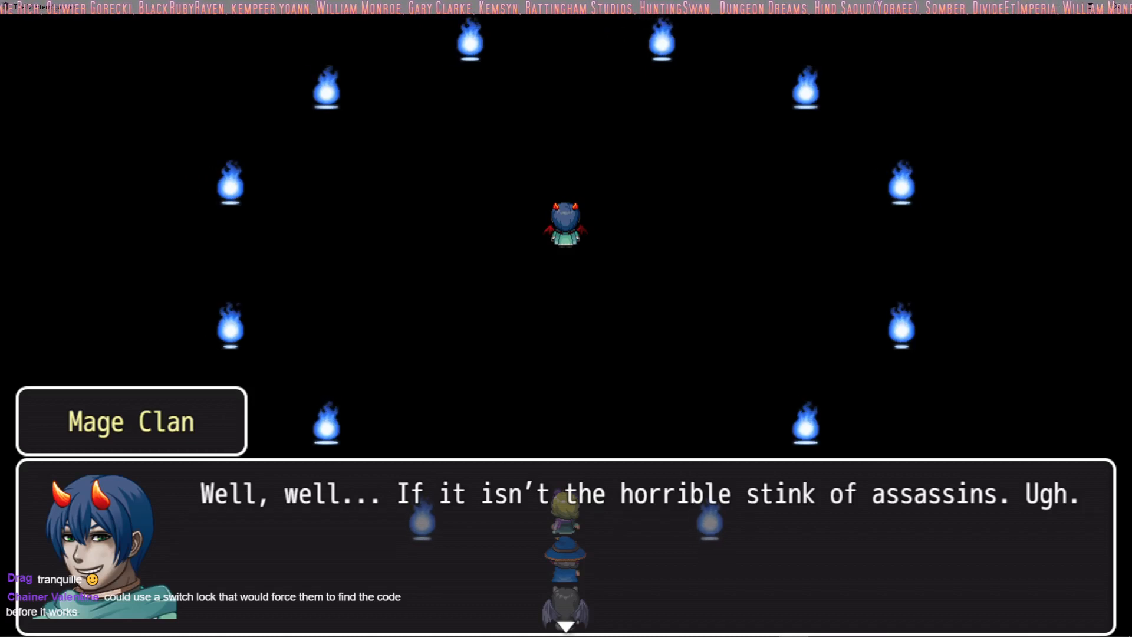
Step: Advance the Mage Clan and Selene dialogue into the battle, through the line about summoning illusions
key(Return)
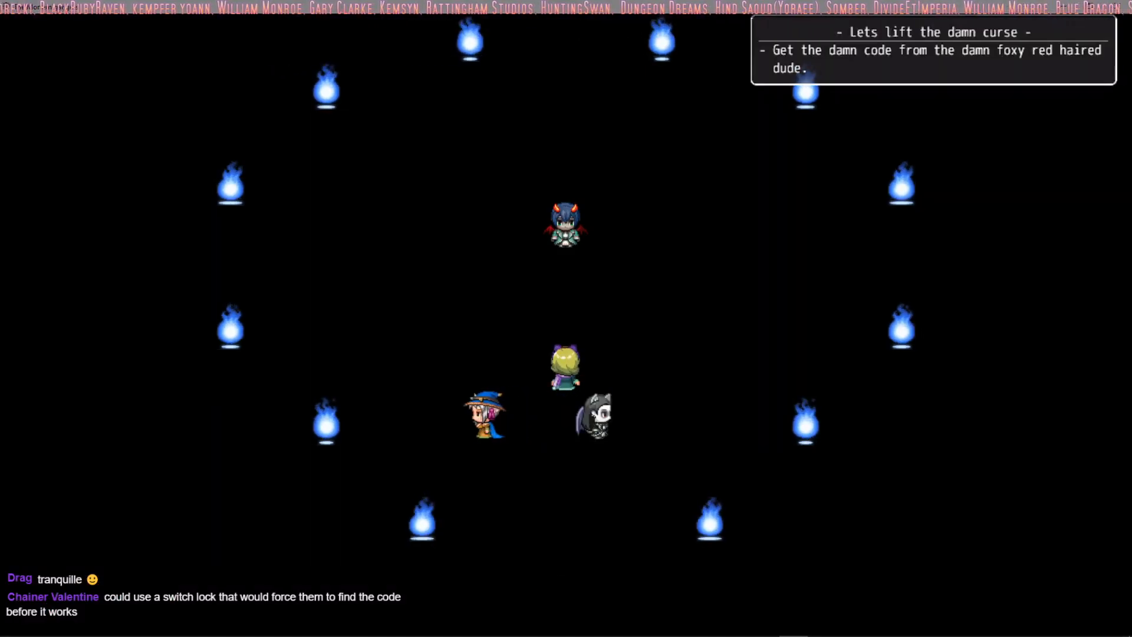
key(Return)
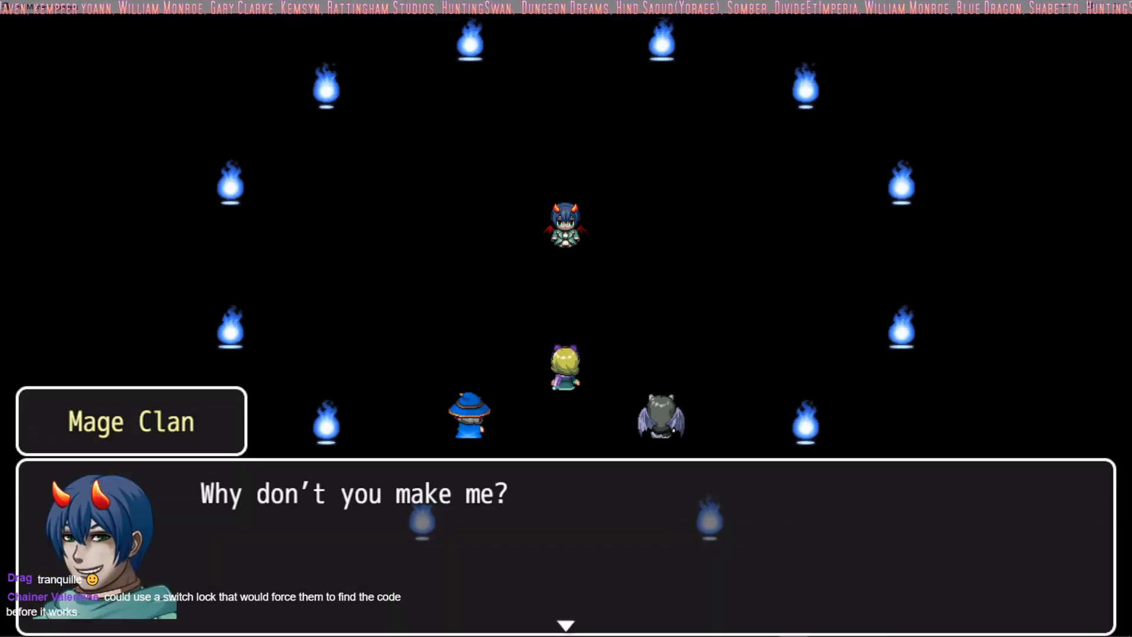
key(Return)
key(Return)
key(Return)
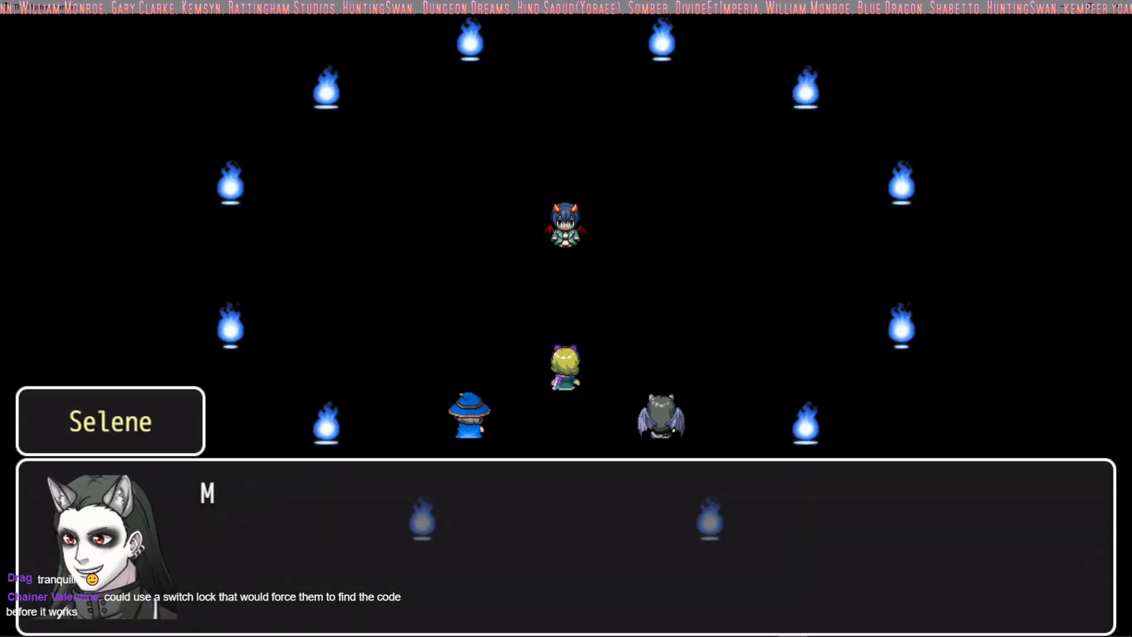
key(Return)
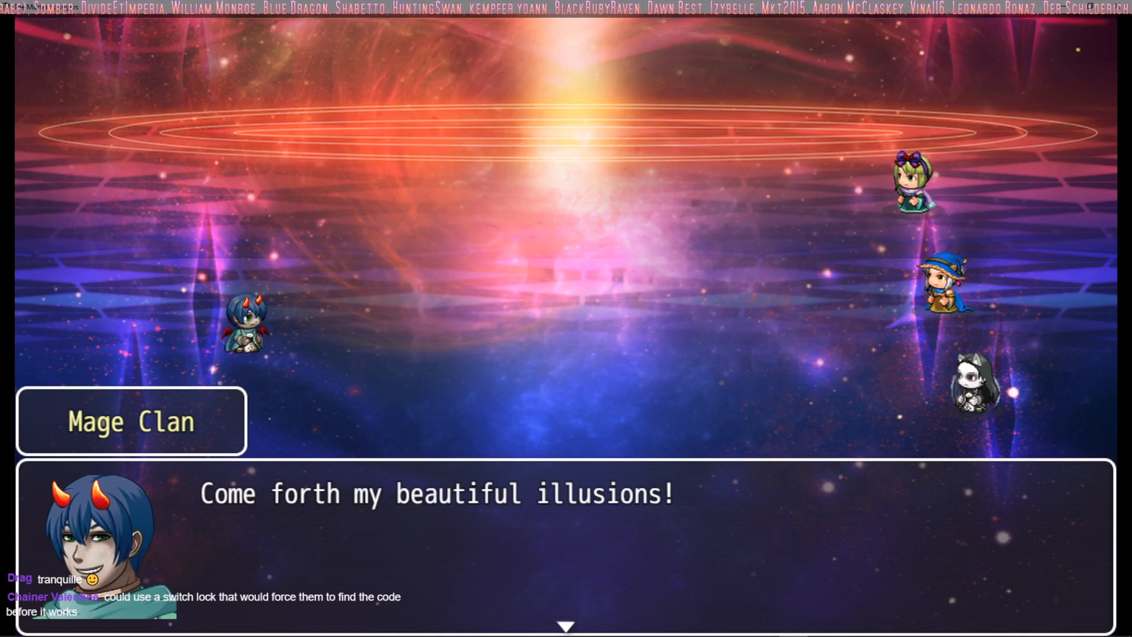
key(Return)
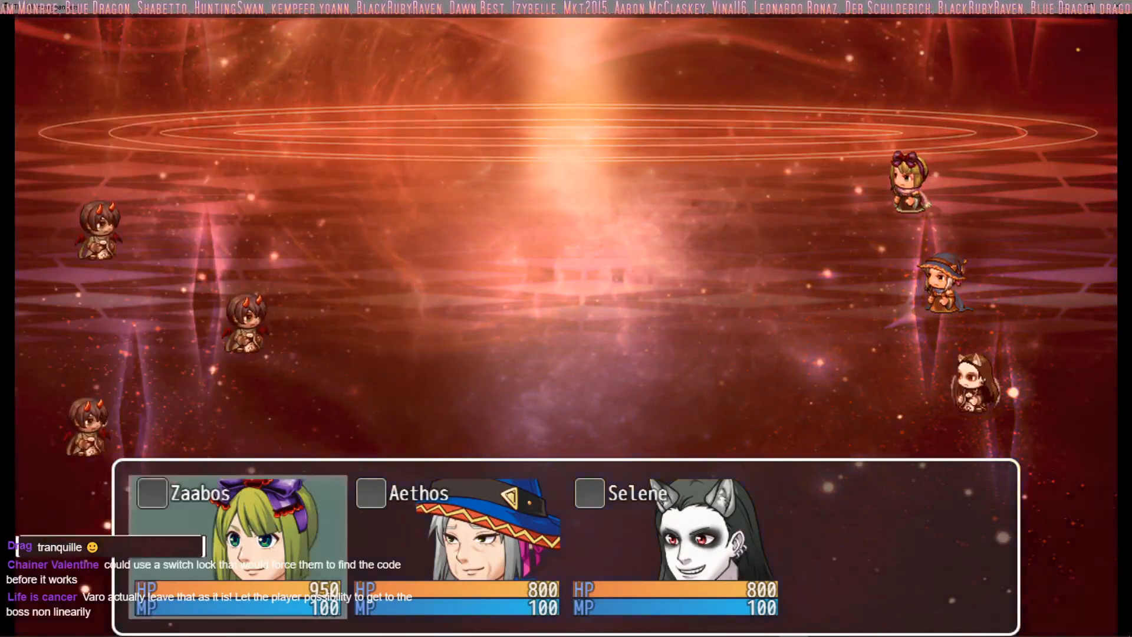
Step: Check Zaabos's Cure and Revive skills and choose her action for turn 1
key(Down)
key(Return)
key(Right)
key(Left)
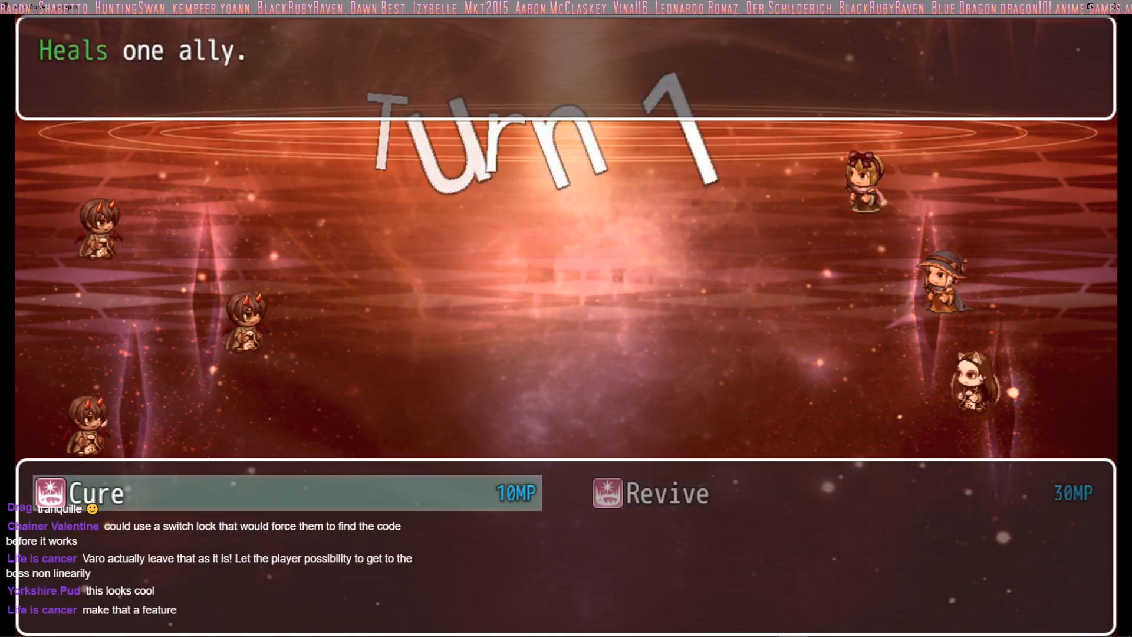
key(Return)
key(Right)
Step: Have Aethos cast Fire and Selene cast Pain on enemies in turn 1
key(Return)
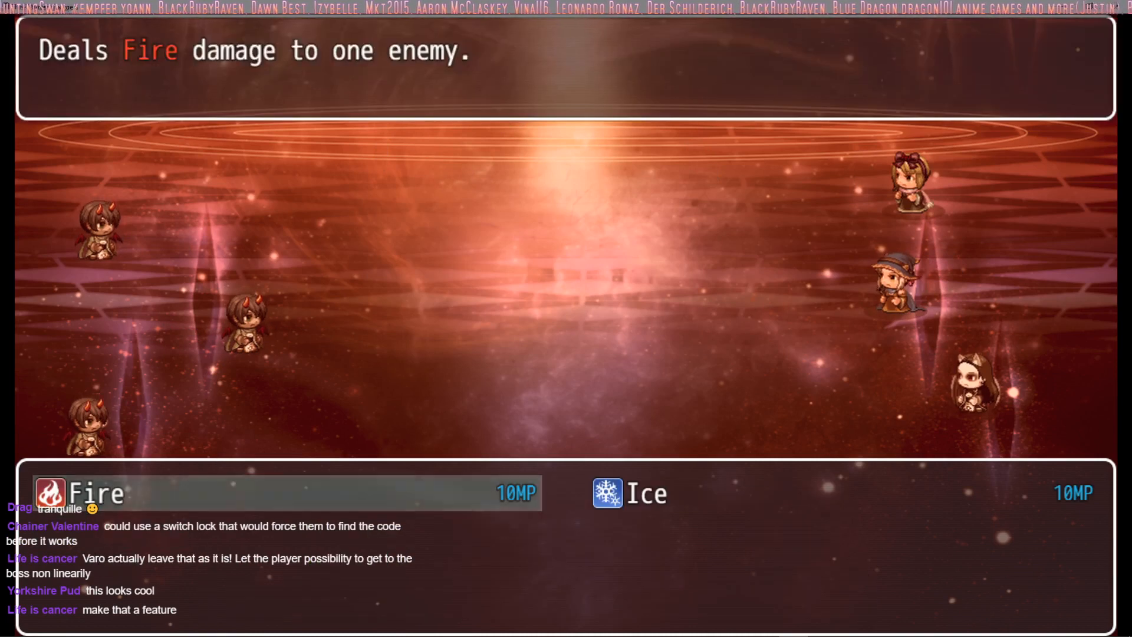
key(Return)
key(Return)
key(Down)
key(Return)
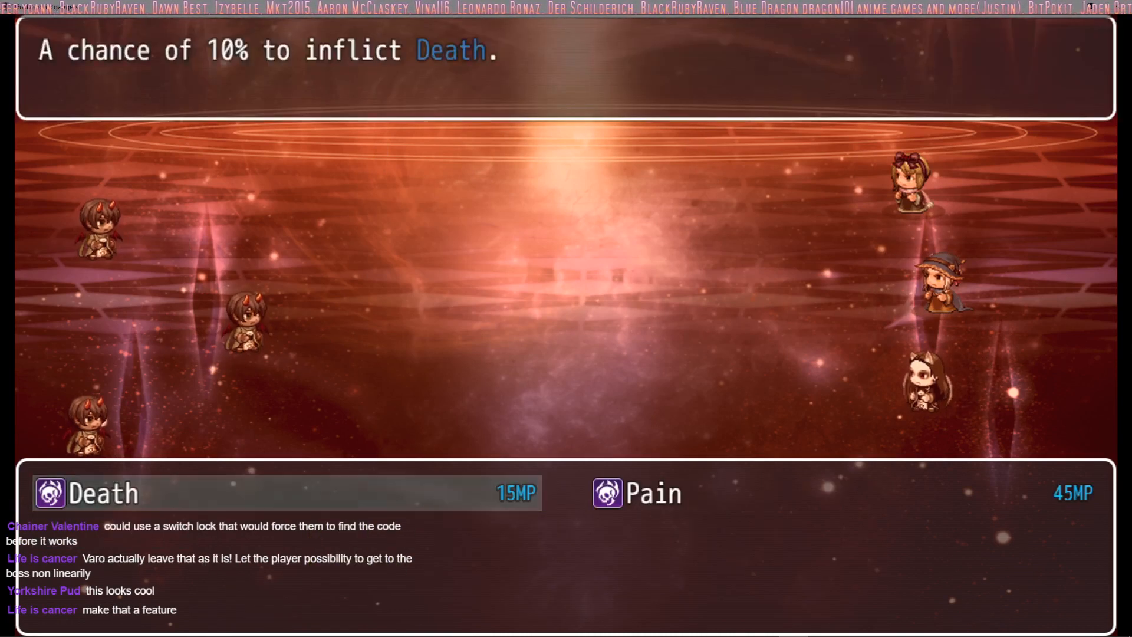
key(Right)
key(Return)
key(Return)
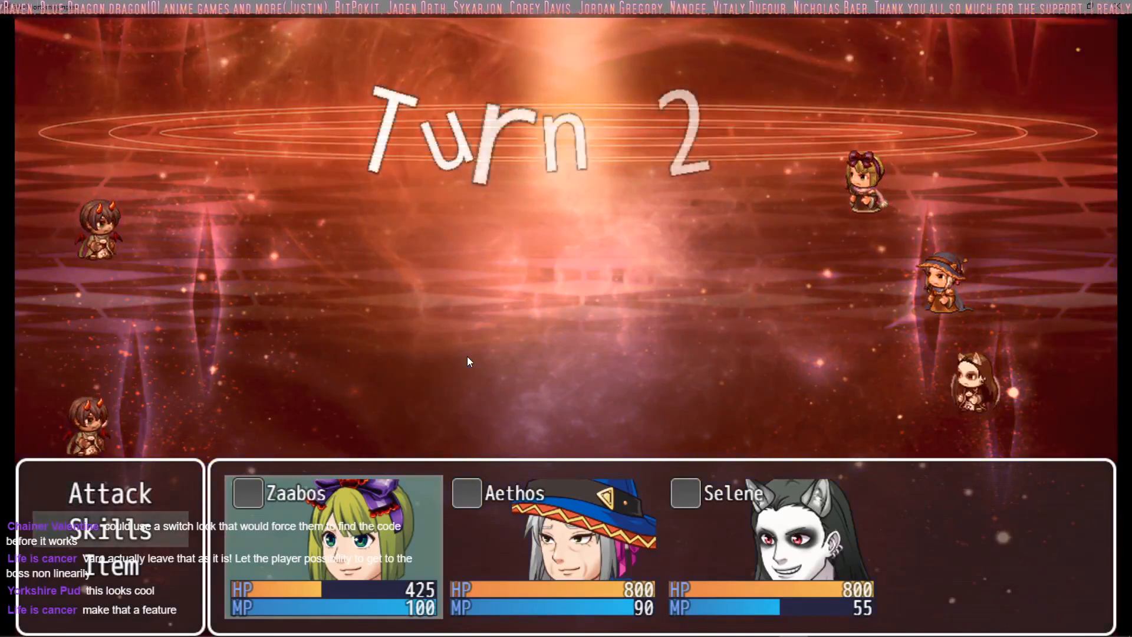
Step: Have Zaabos cast Cure on herself in turn 2
key(Down)
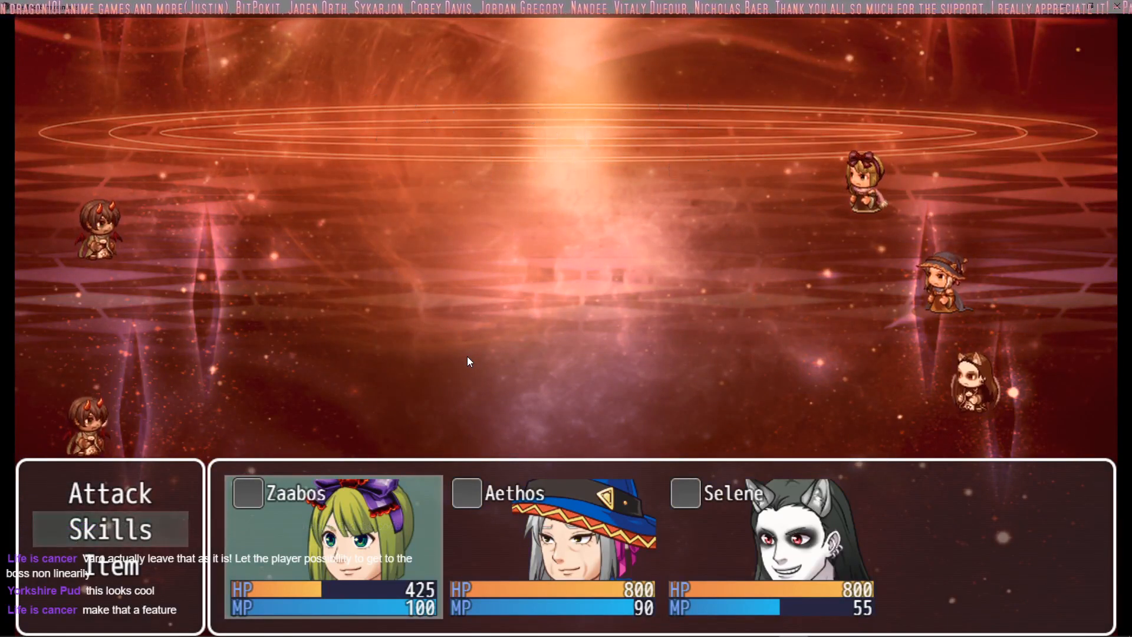
key(Return)
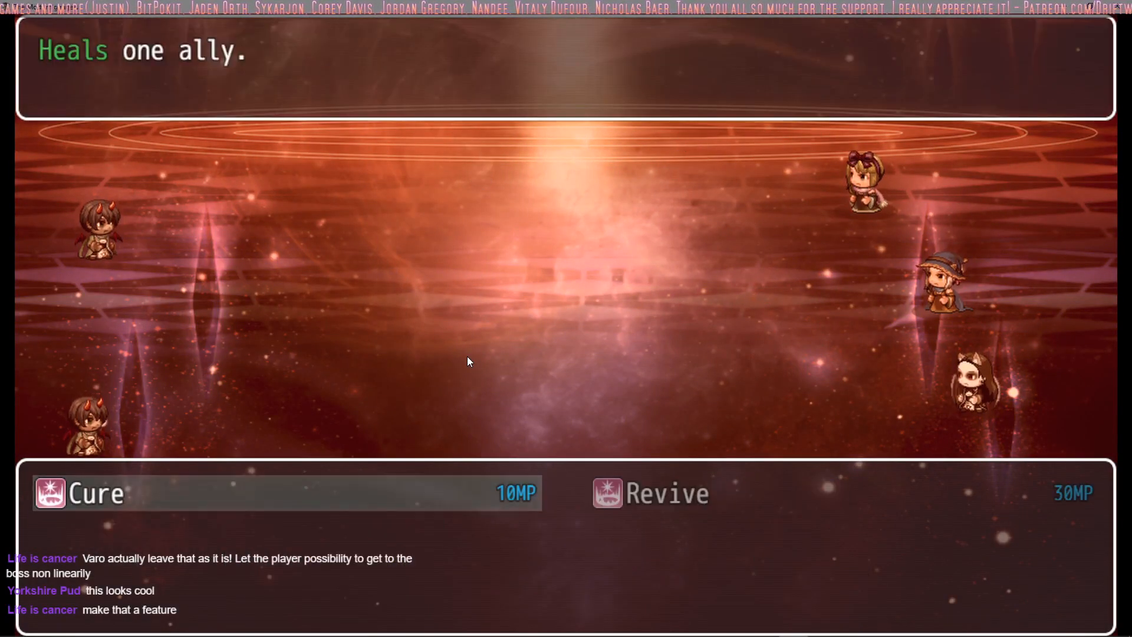
key(Escape)
key(Return)
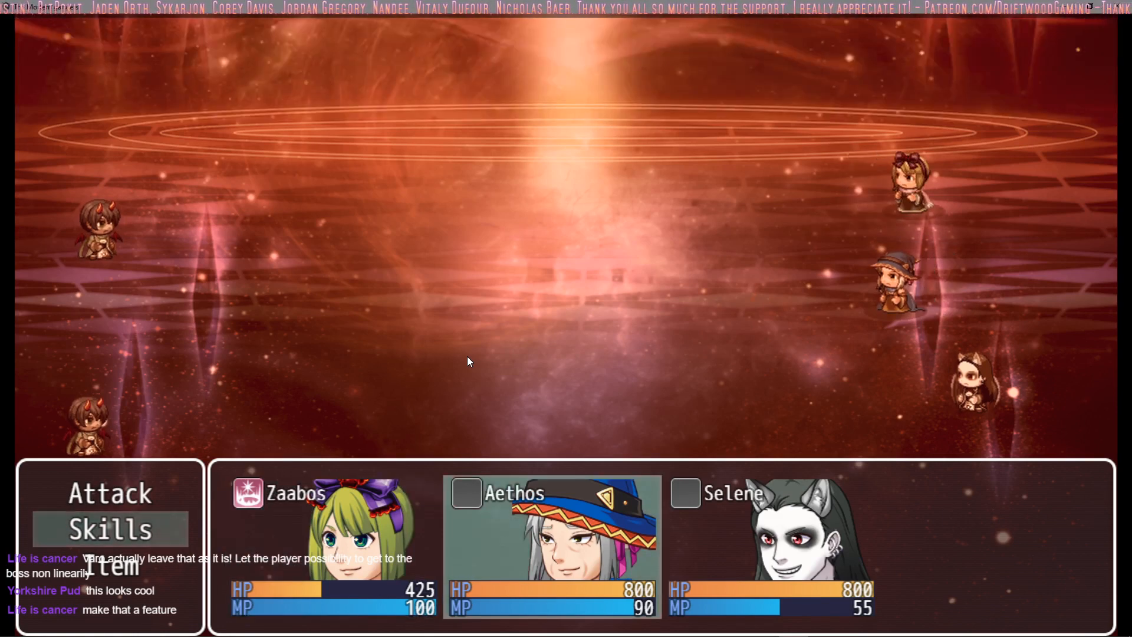
Step: Set Aethos to cast Fire on a Mage Clan Assasin and Selene to cast Pain in turn 2
key(Return)
key(Return)
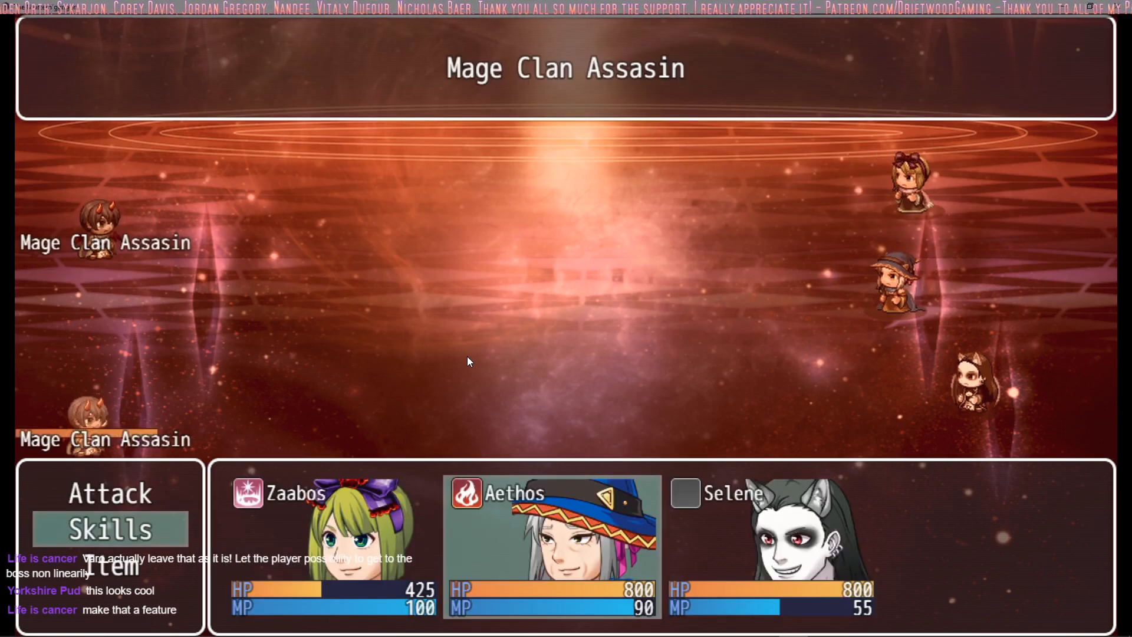
key(Return)
key(Return)
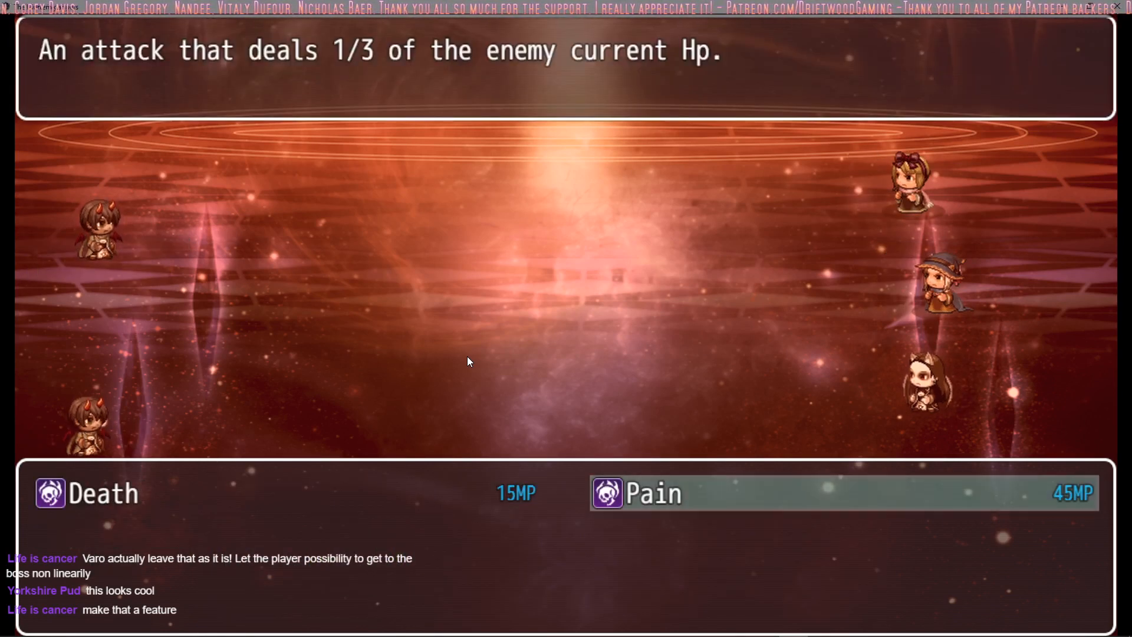
key(Return)
key(Return)
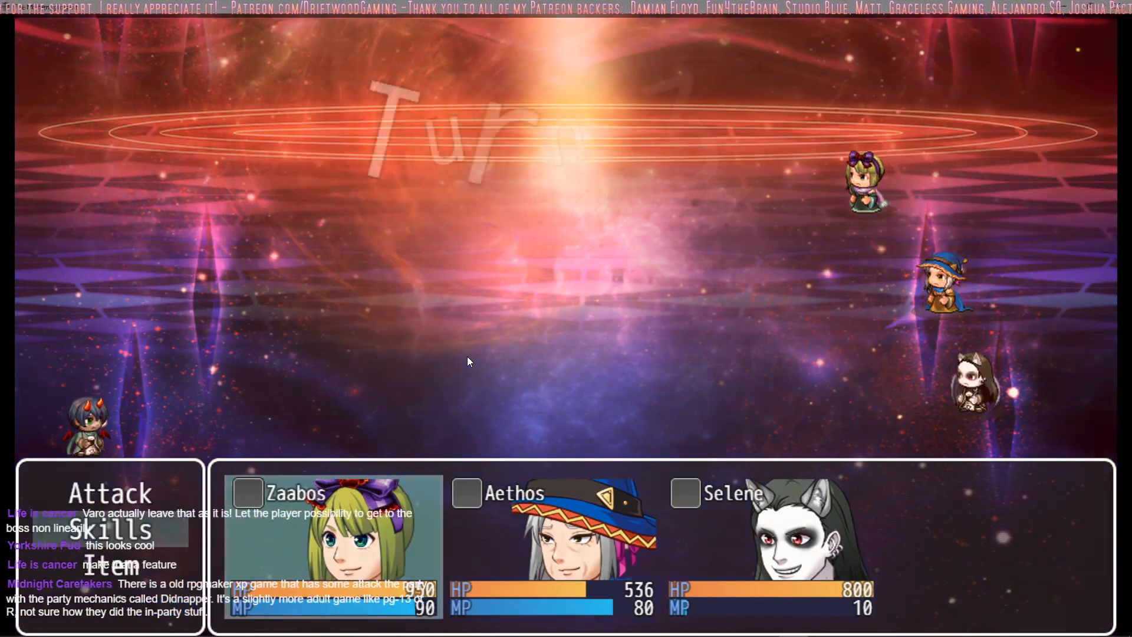
Step: Have Zaabos cast Cure on Aethos in turn 3
key(Return)
key(Return)
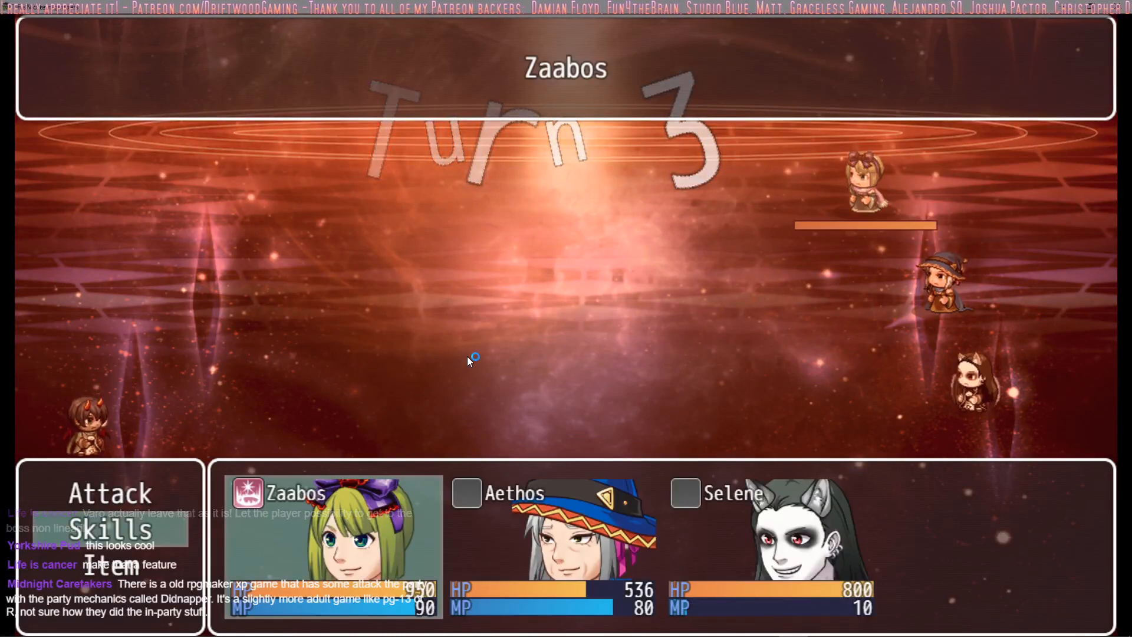
key(Right)
key(Return)
Step: Have Aethos cast Fire and Selene use a regular attack in turn 3, continuing past the Mage Clan's line
key(Return)
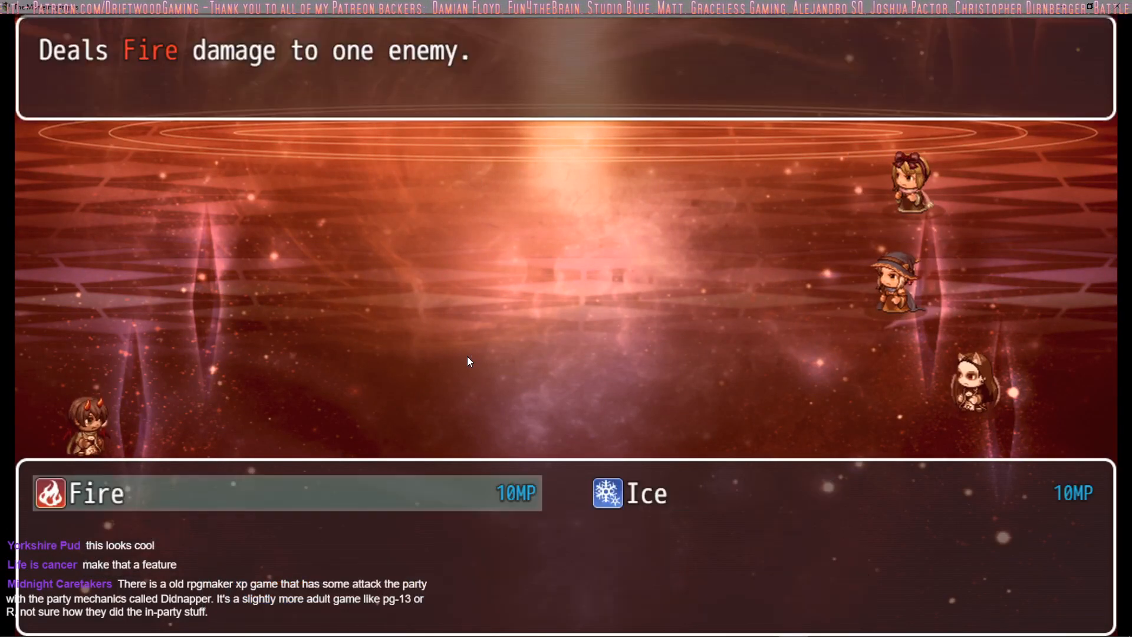
key(Return)
key(Return)
key(Return)
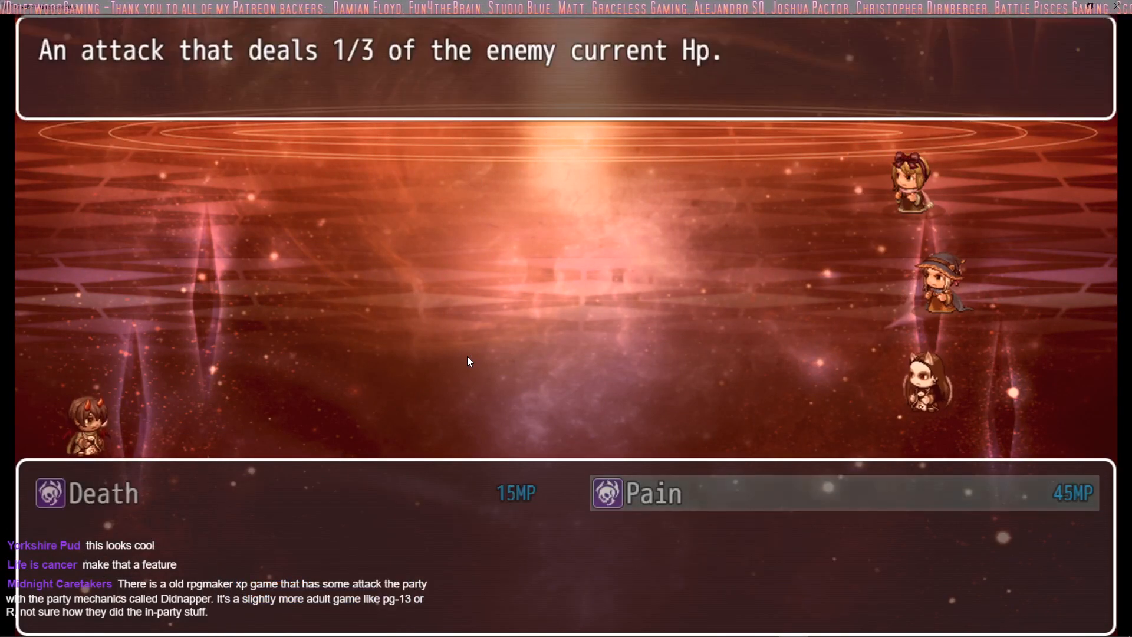
key(Escape)
key(Up)
key(Return)
key(Return)
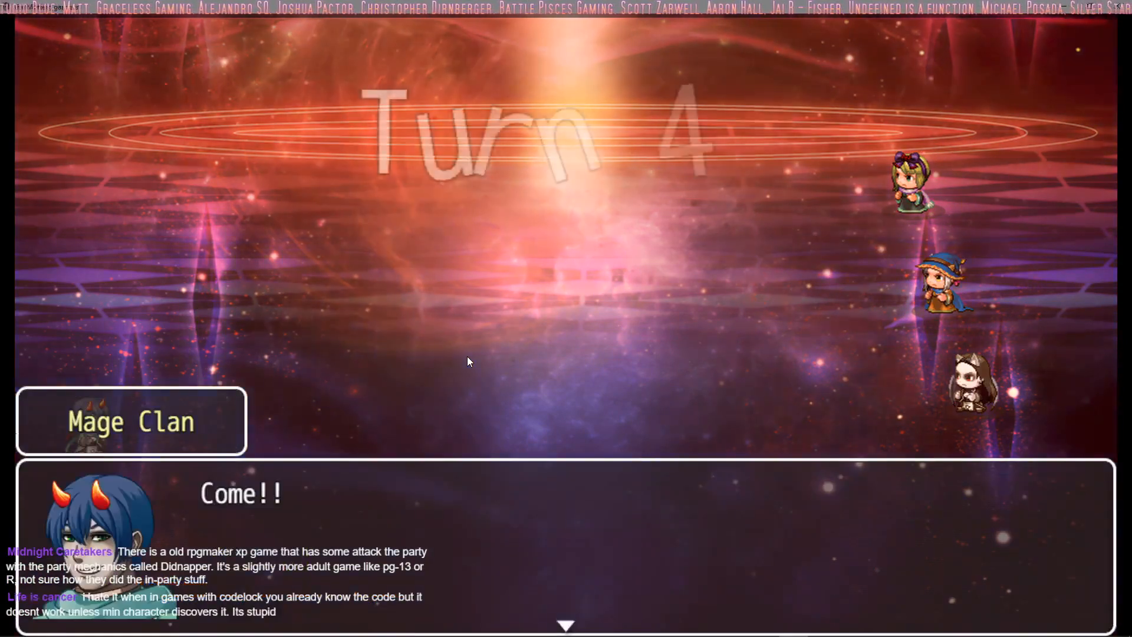
key(Return)
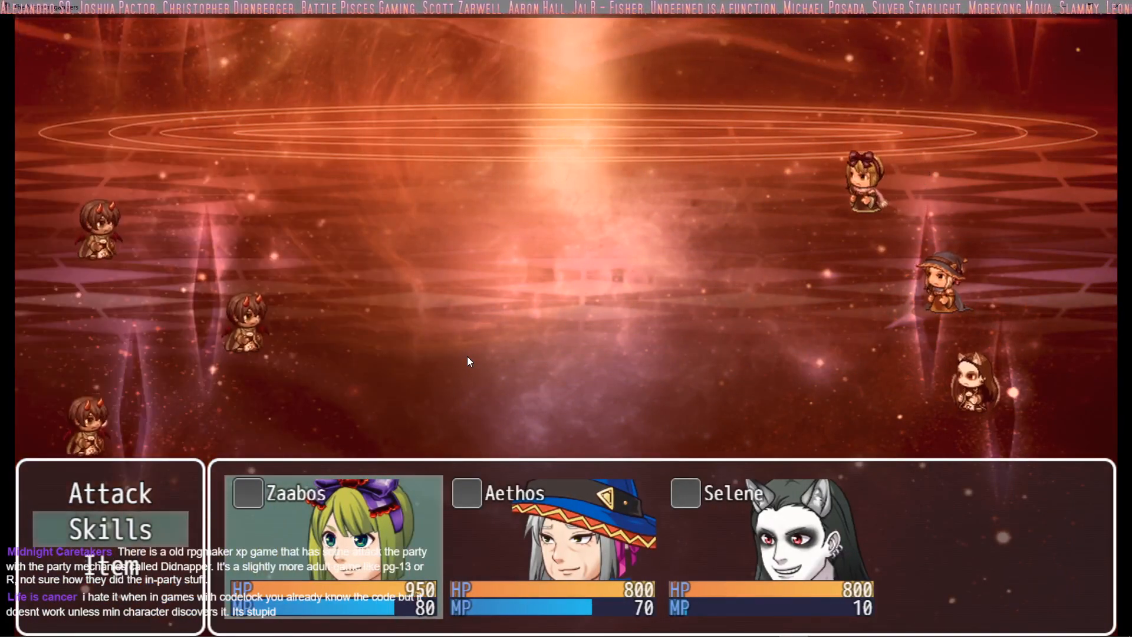
key(Return)
key(Return)
key(Escape)
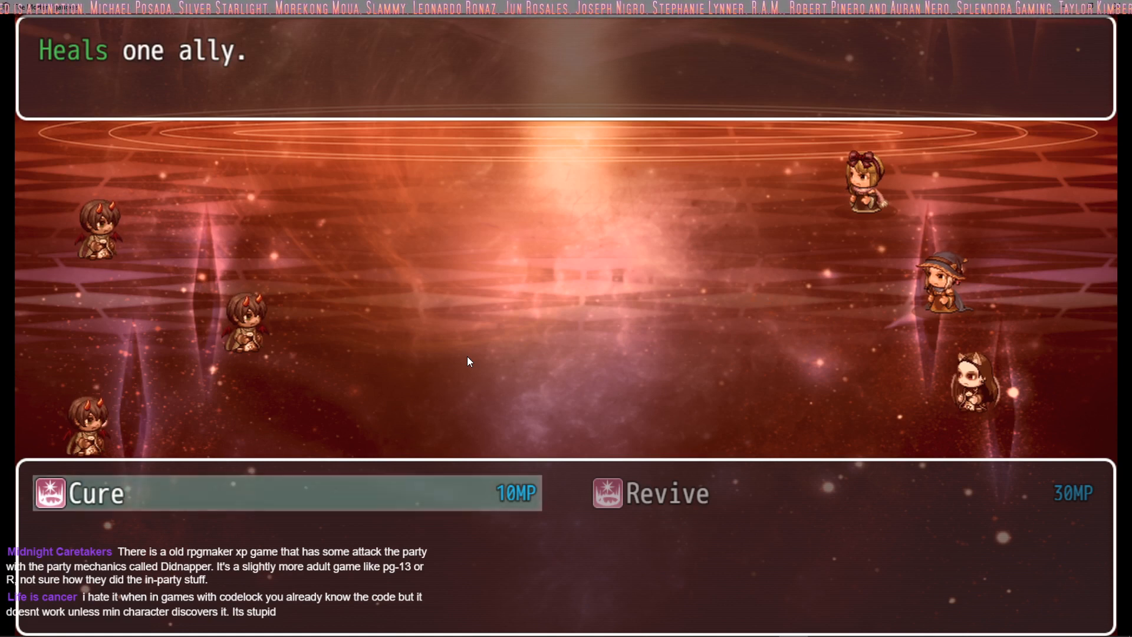
key(Escape)
key(Escape)
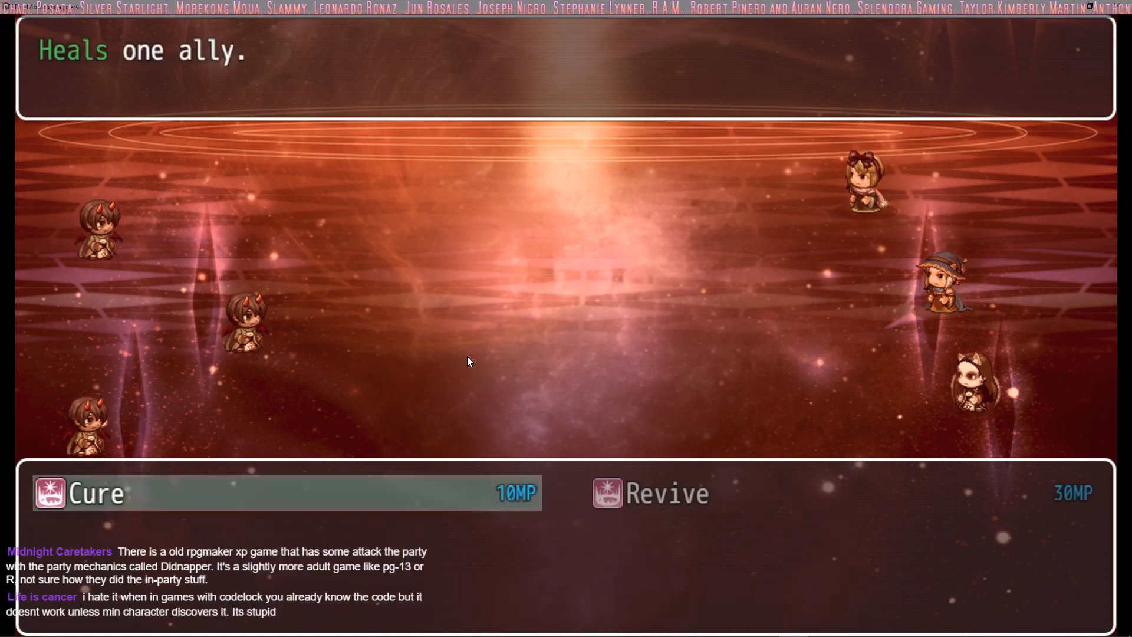
key(Escape)
Step: Order Zaabos to attack an enemy and Aethos to cast Fire in turn 4
key(Up)
key(Return)
key(Return)
key(Return)
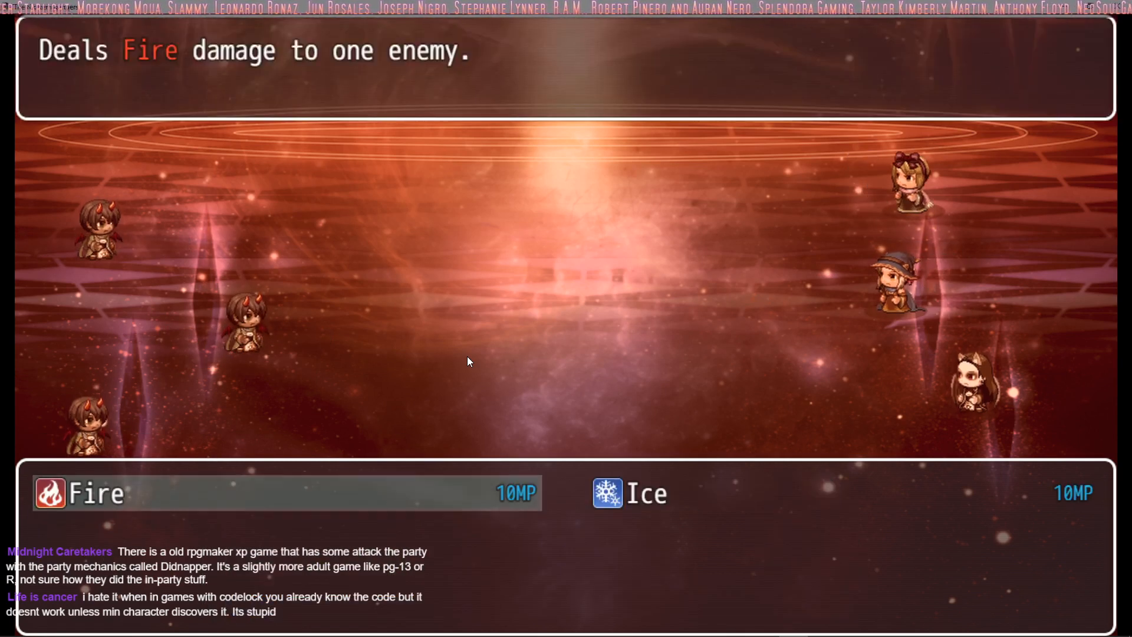
key(Return)
key(Return)
Step: Have Selene use a regular attack on an enemy to complete the turn 4 orders
key(Return)
key(Escape)
key(Down)
key(Return)
key(Right)
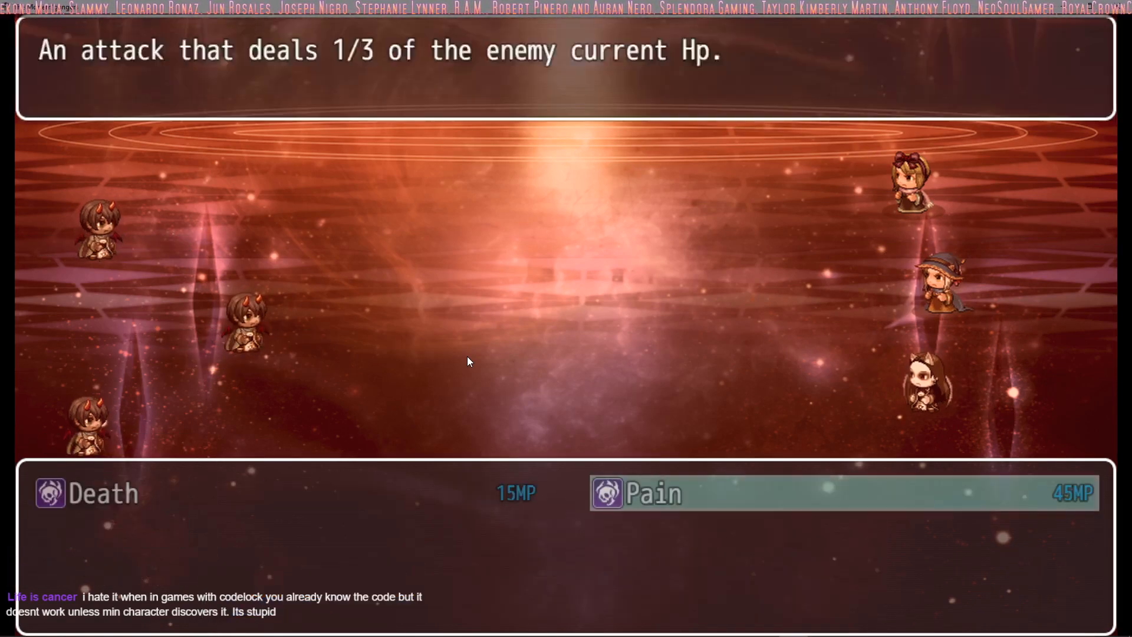
key(Escape)
key(Up)
key(Return)
key(Return)
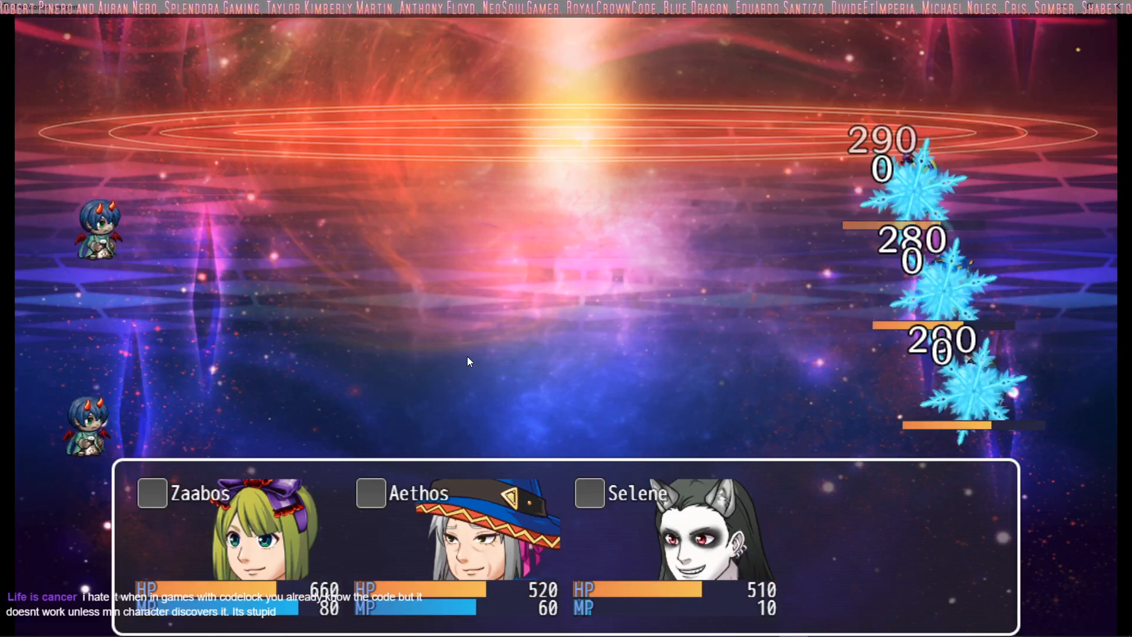
key(Down)
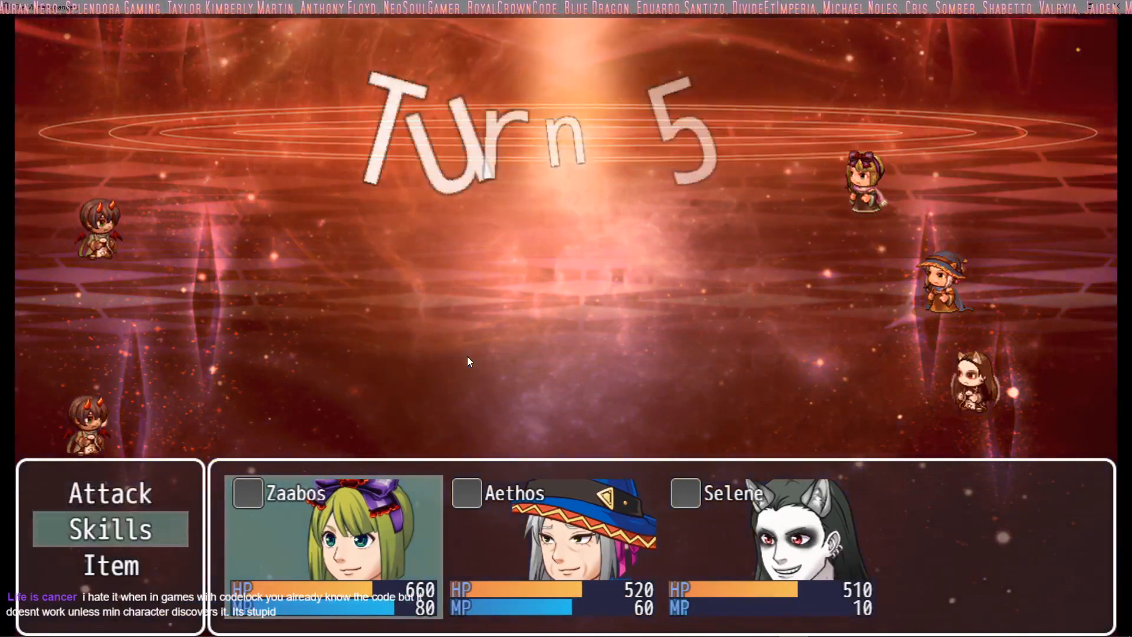
key(Return)
key(Escape)
key(Return)
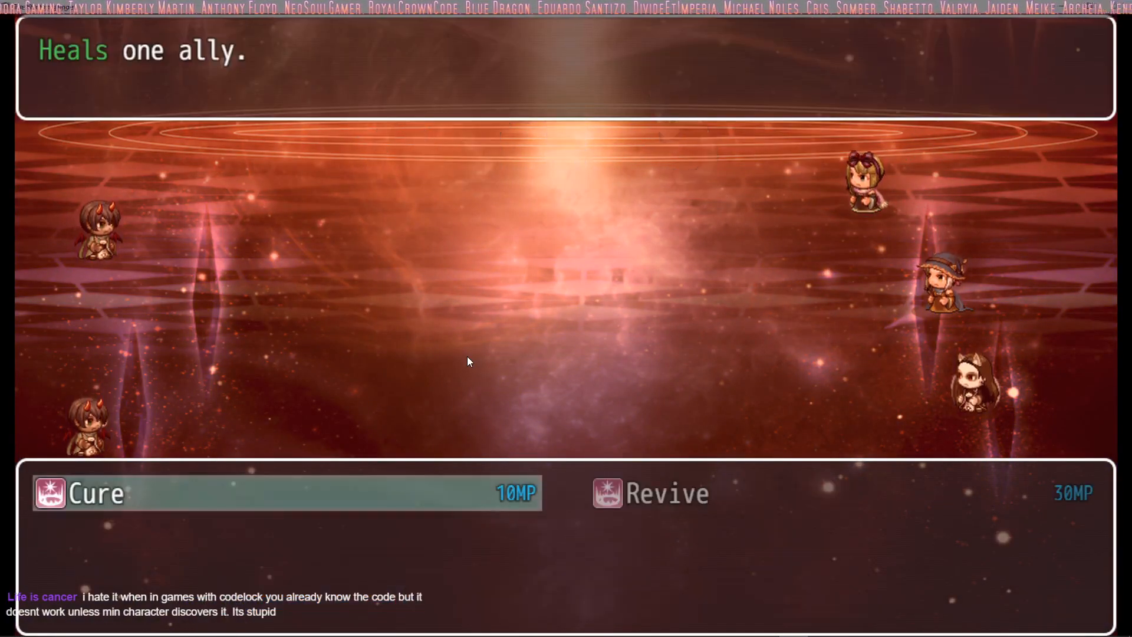
key(Escape)
Step: Order Zaabos to attack an enemy and Aethos to cast Fire in turn 5
key(Up)
key(Return)
key(Return)
key(Down)
key(Return)
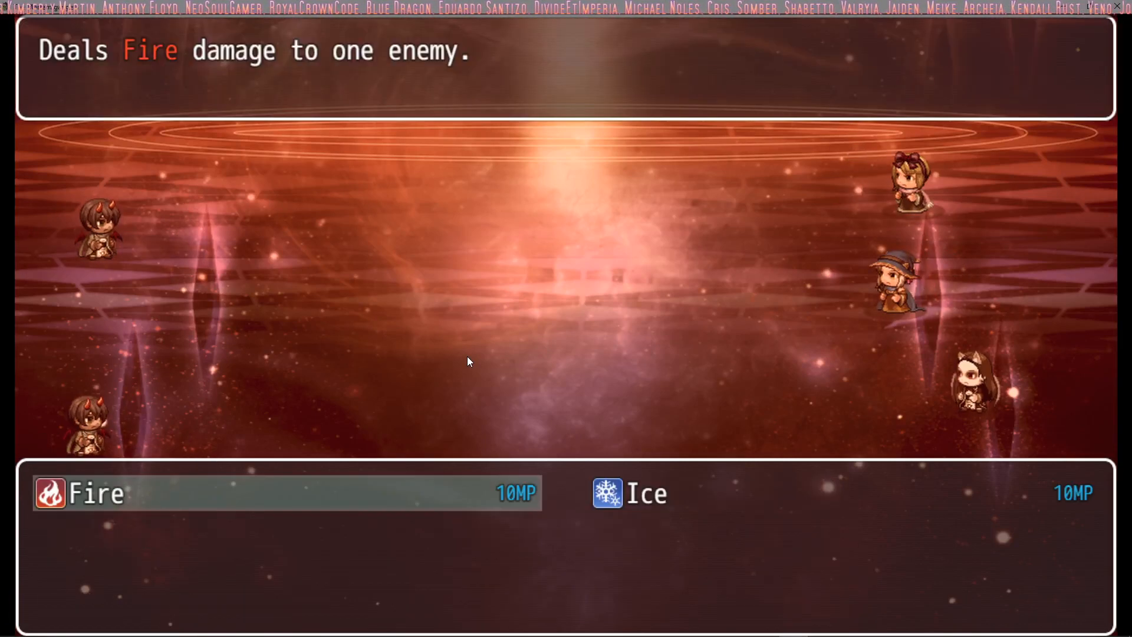
Step: Check Selene's Death and Pain skills and choose her action to complete the turn 5 orders
key(Return)
key(Return)
key(Down)
key(Return)
key(Right)
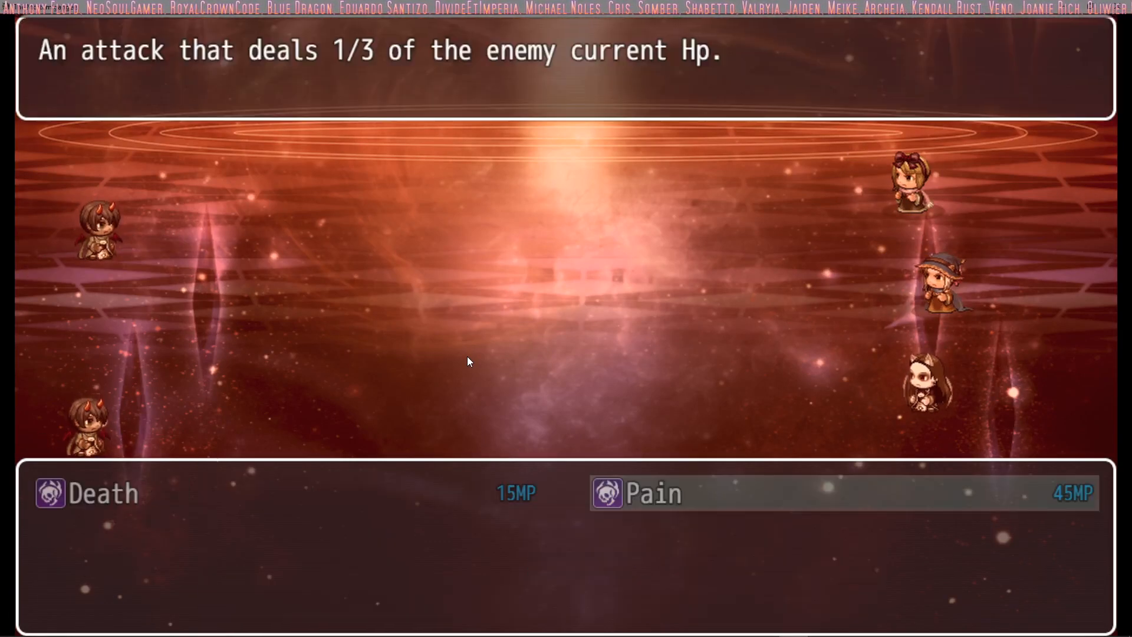
key(Return)
key(Return)
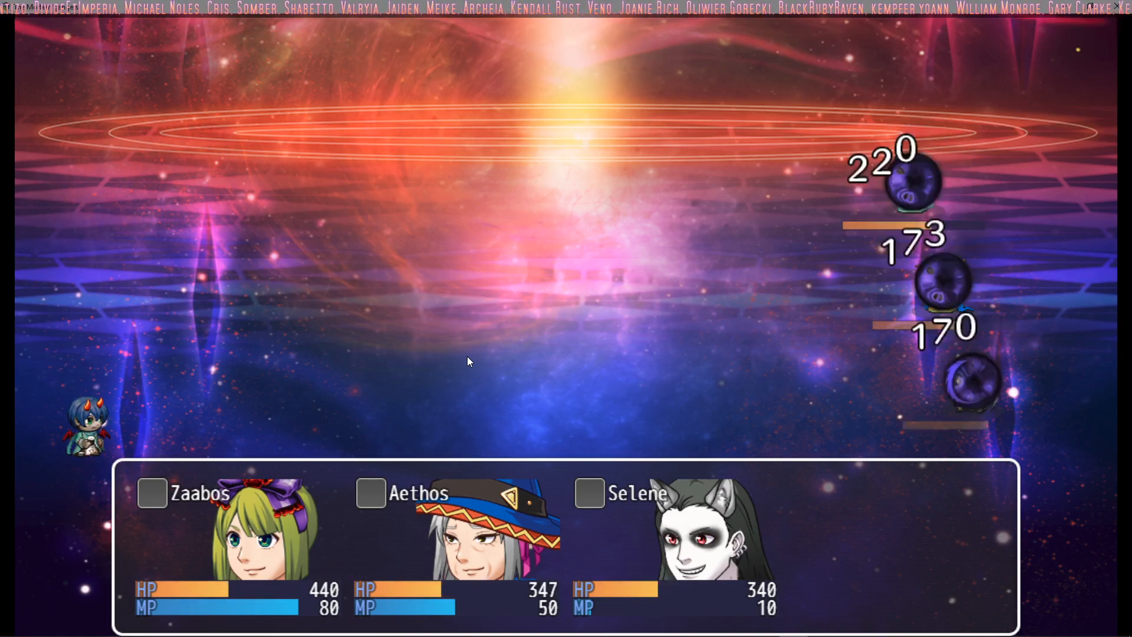
Step: Order Zaabos to cast Cure on Aethos and Aethos to cast Fire on the Mage Clan Assasin in turn 6
key(Down)
key(Return)
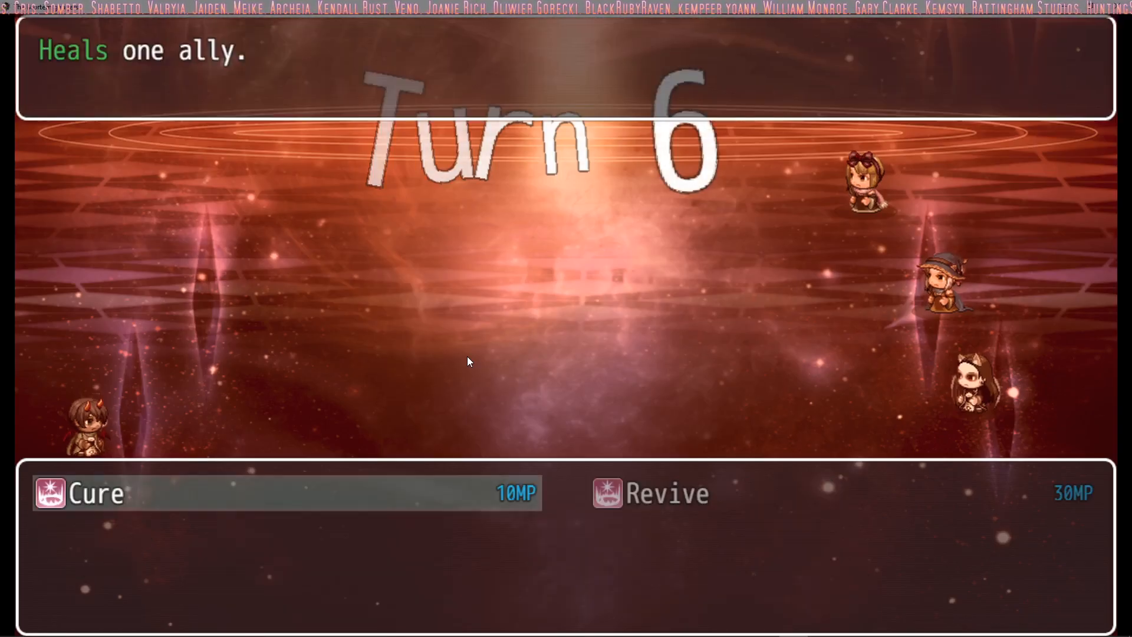
key(Return)
key(Right)
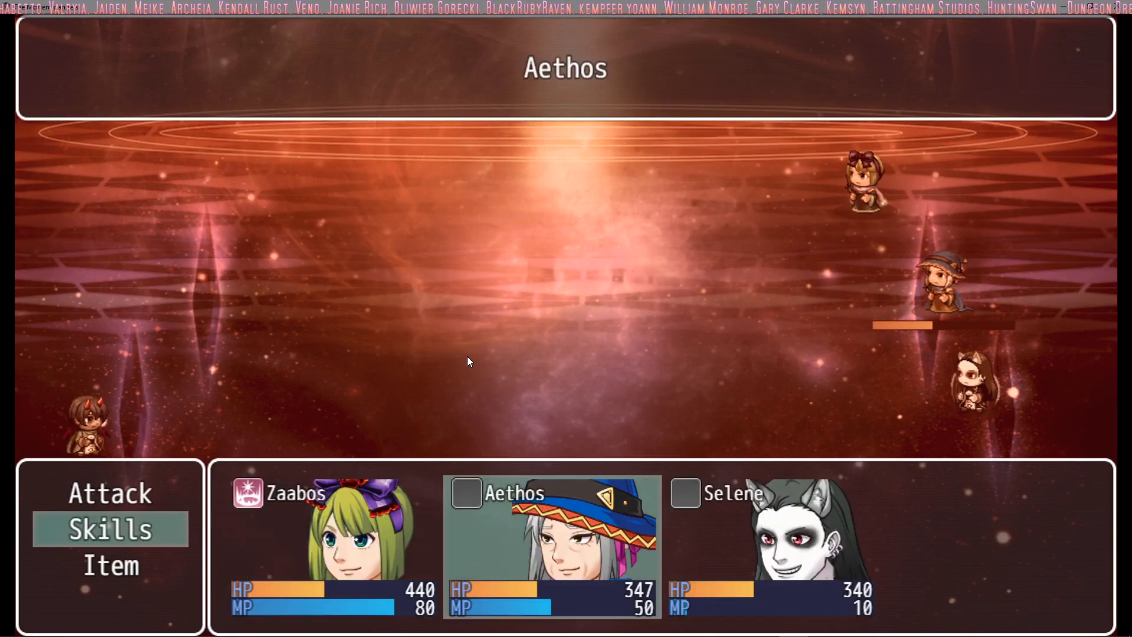
key(Return)
key(Return)
Step: Check Selene's skills and have her attack the Mage Clan Assasin to complete the turn 6 orders
key(Return)
key(Return)
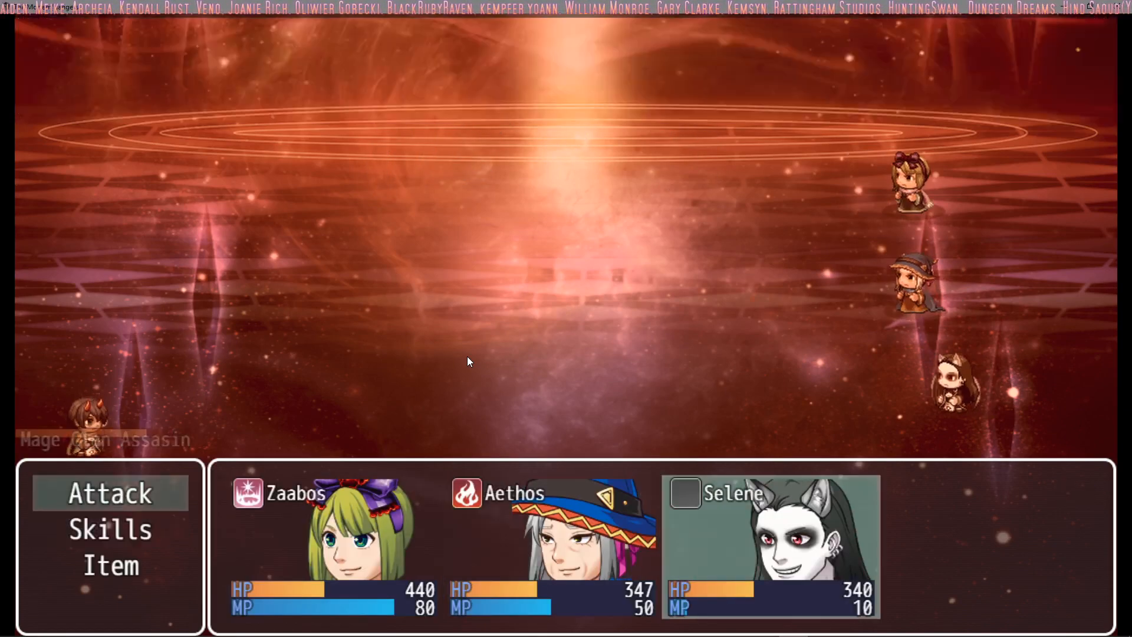
key(Down)
key(Return)
key(Escape)
key(Up)
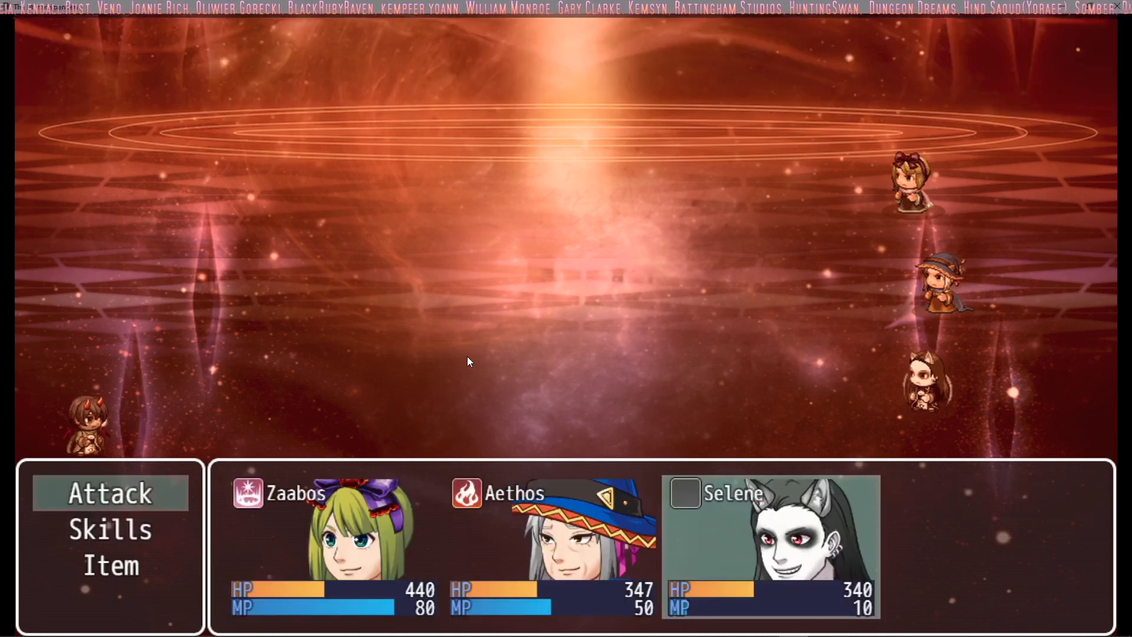
key(Return)
key(Return)
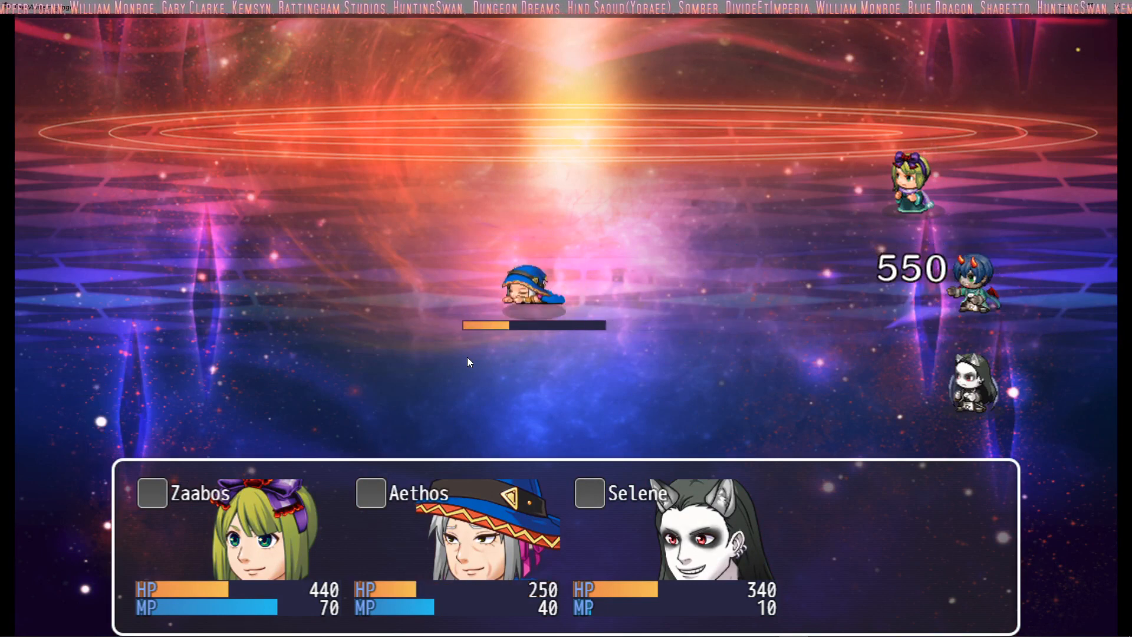
Step: Order Zaabos to cast Cure on Aethos and Aethos to cast Fire on the enemy in turn 7
key(Return)
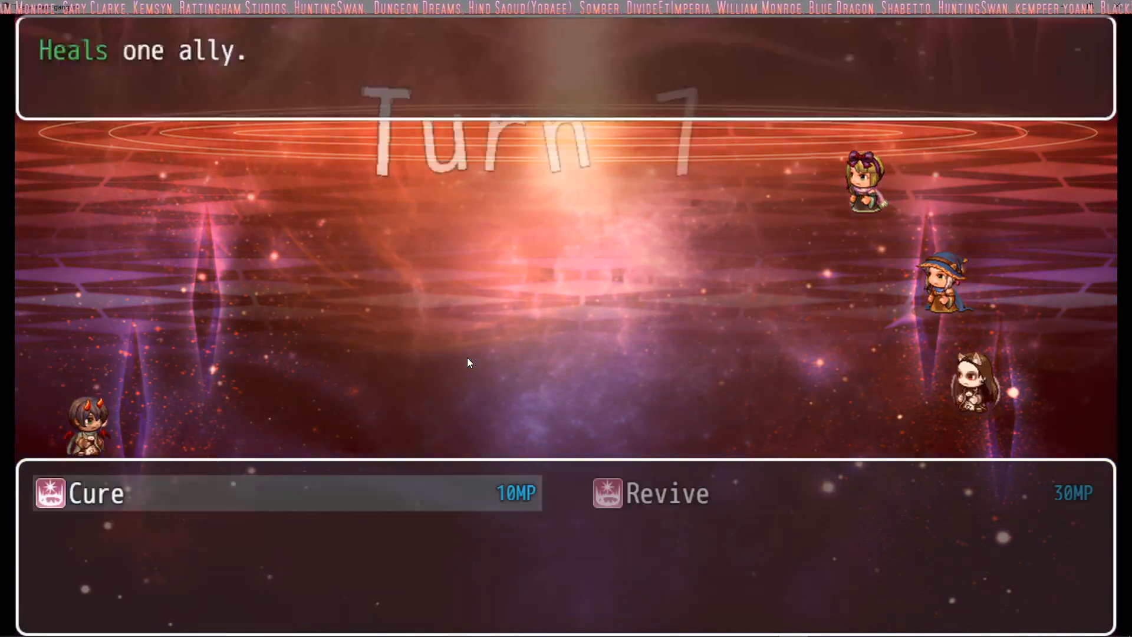
key(Return)
key(Right)
key(Return)
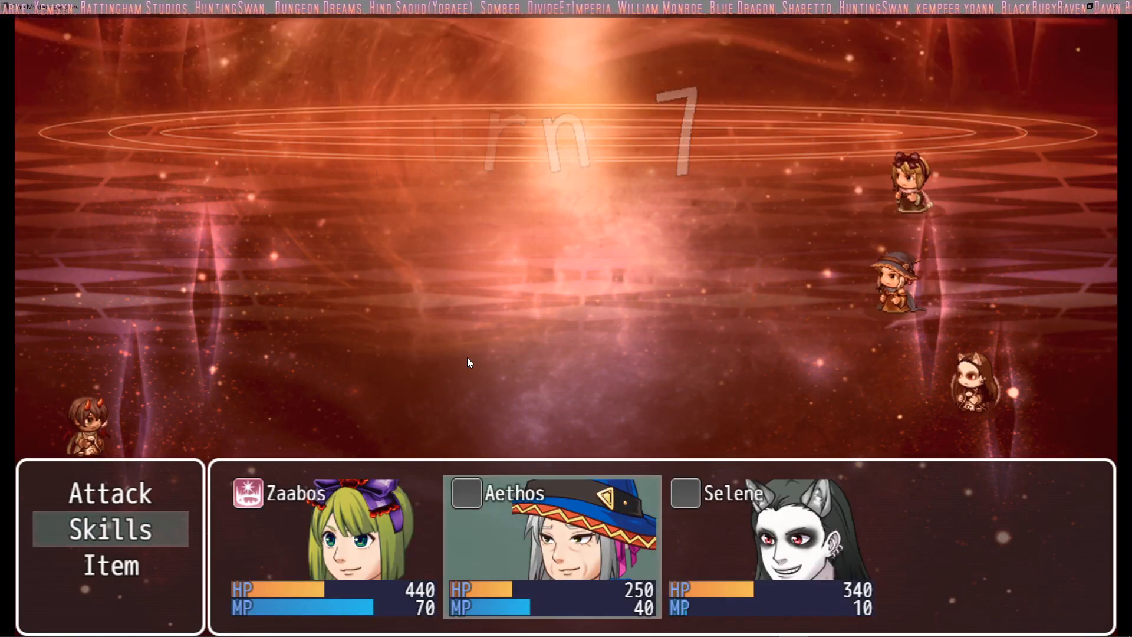
key(Return)
Step: Look through Selene's skills and have her use a regular attack to complete the turn 7 orders
key(Return)
key(Return)
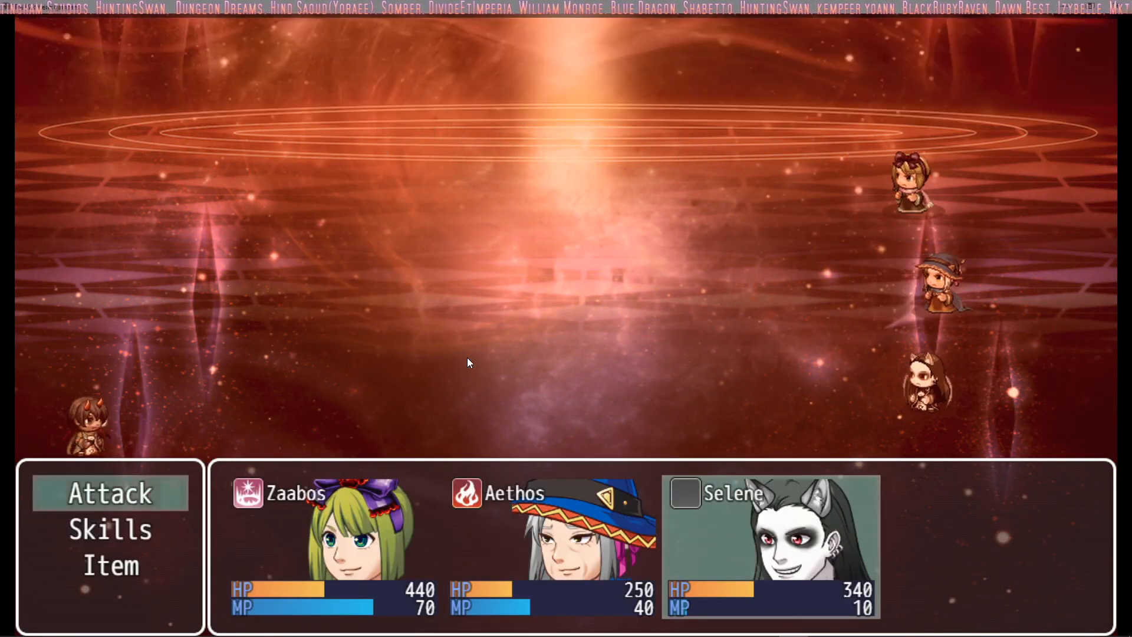
key(Down)
key(Return)
key(Right)
key(Escape)
key(Return)
key(Return)
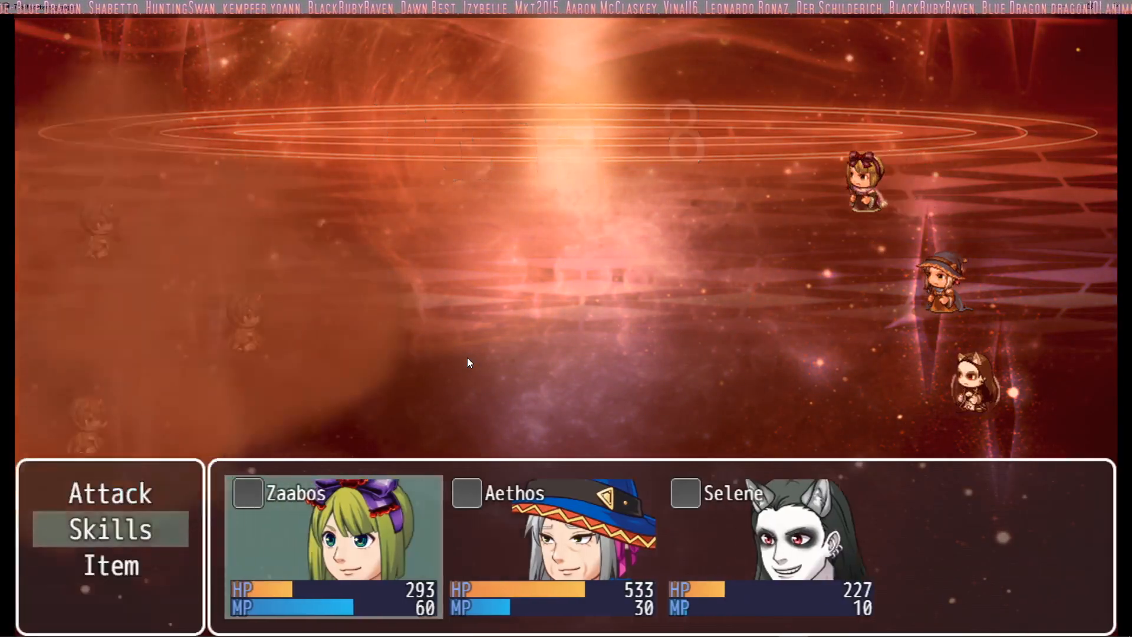
Step: Order Zaabos to self-cast Cure and Aethos to cast Fire on the middle Mage Clan Assasin in turn 8
key(Return)
key(Return)
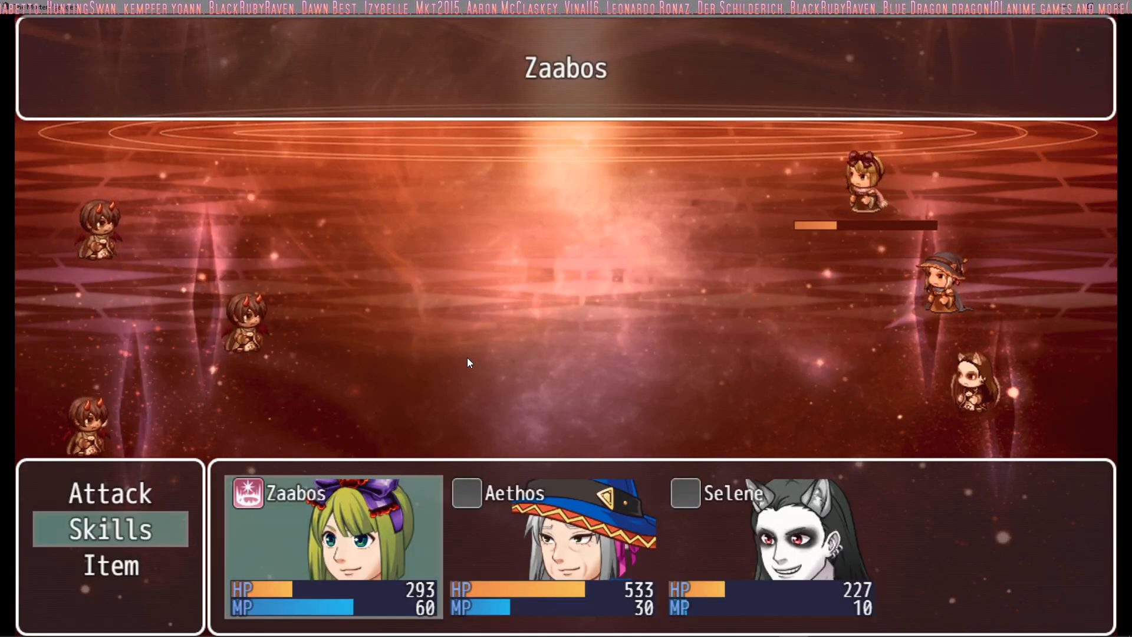
key(Return)
key(Return)
Step: Check Selene's Pain skill and have her use a regular attack to complete the turn 8 orders
key(Return)
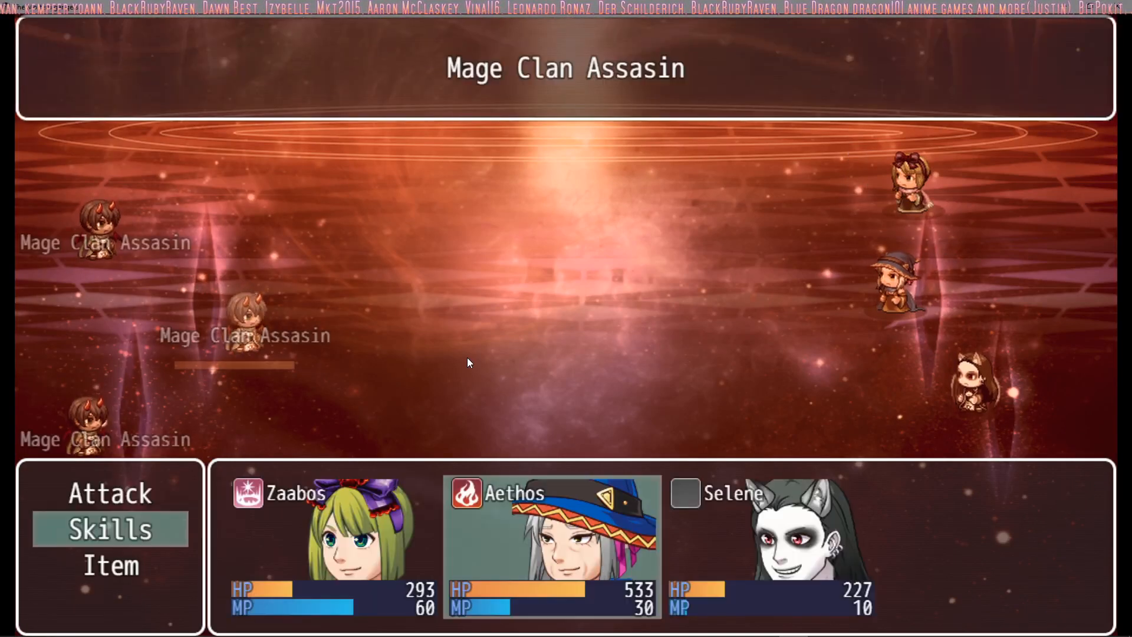
key(Return)
key(Down)
key(Return)
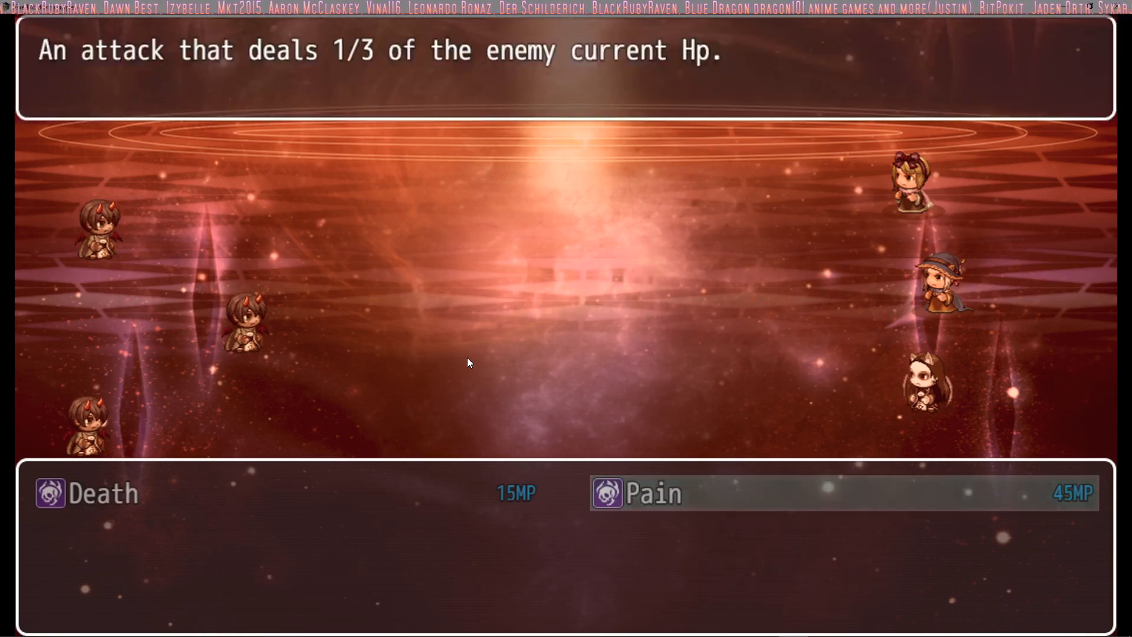
key(Escape)
key(Up)
key(Return)
key(Return)
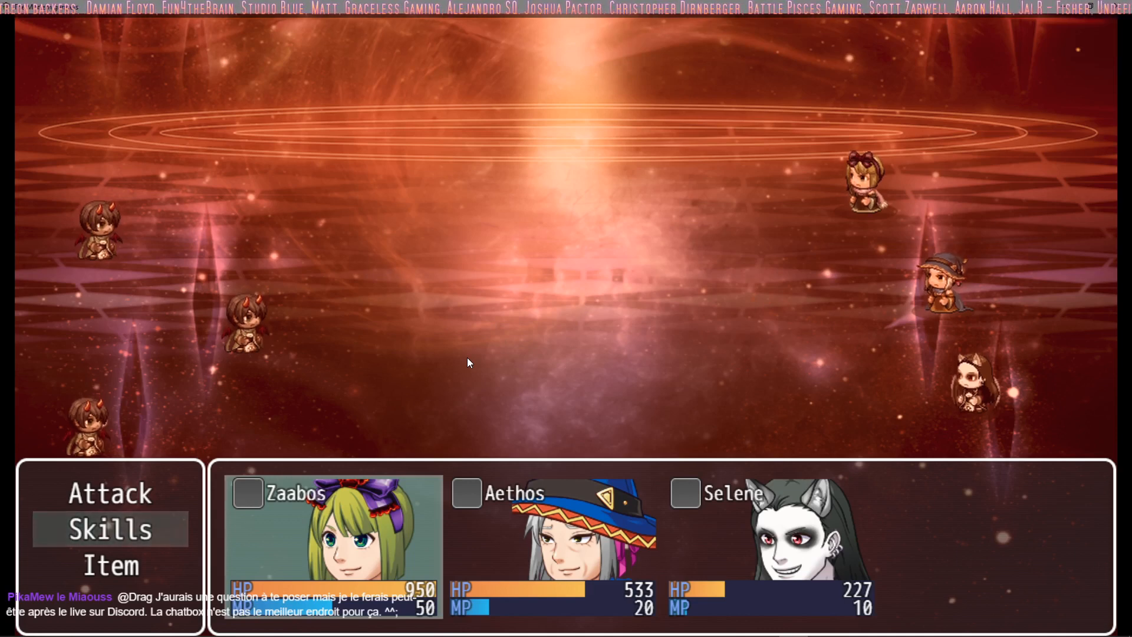
Step: Order Zaabos to cast Cure on Selene in turn 9
key(Return)
key(Return)
key(Right)
key(Right)
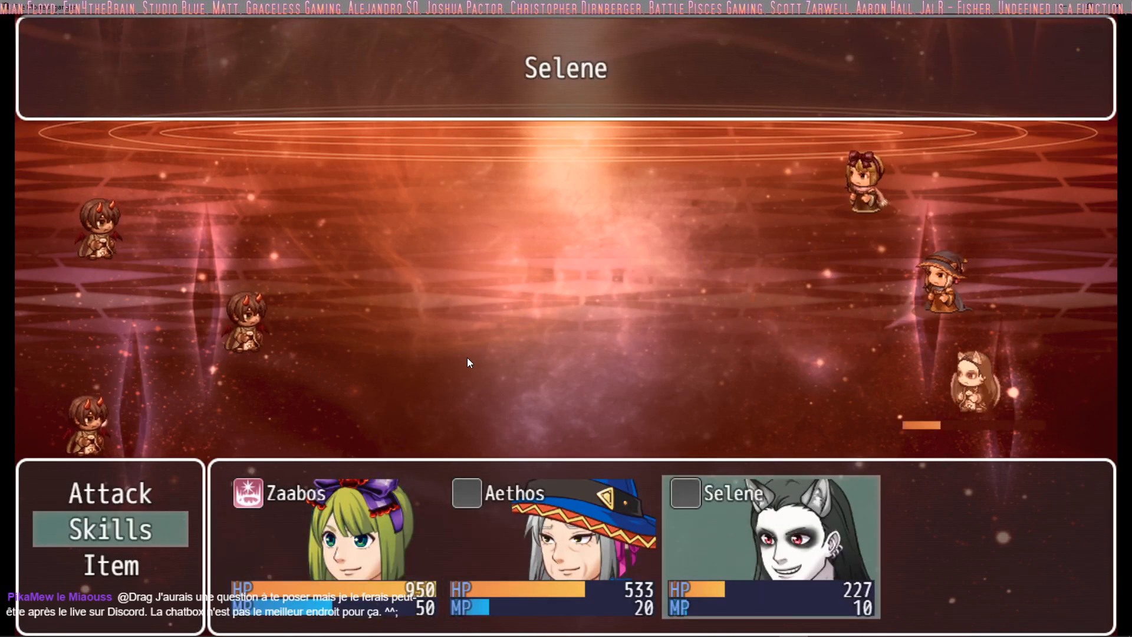
key(Return)
key(Return)
Step: Have Aethos cast Fire on an enemy in turn 9
key(Escape)
key(Down)
key(Return)
key(Escape)
key(Up)
key(Return)
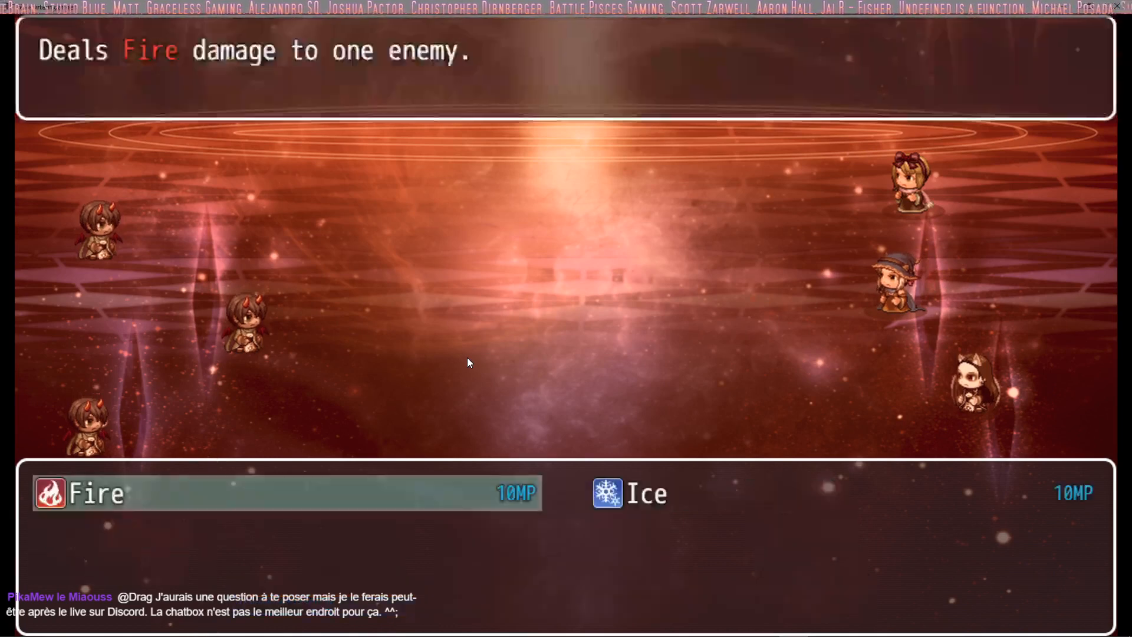
key(Return)
Step: Check Selene's Death and Pain skills and choose her action to complete the turn 9 orders
key(Return)
key(Down)
key(Return)
key(Right)
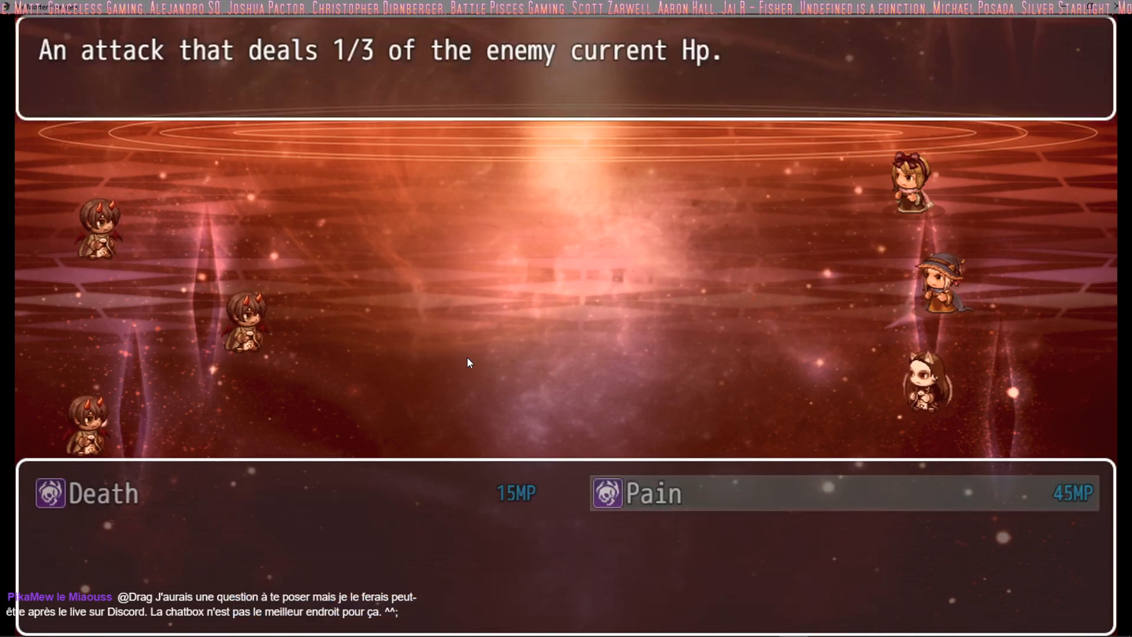
key(Return)
key(Return)
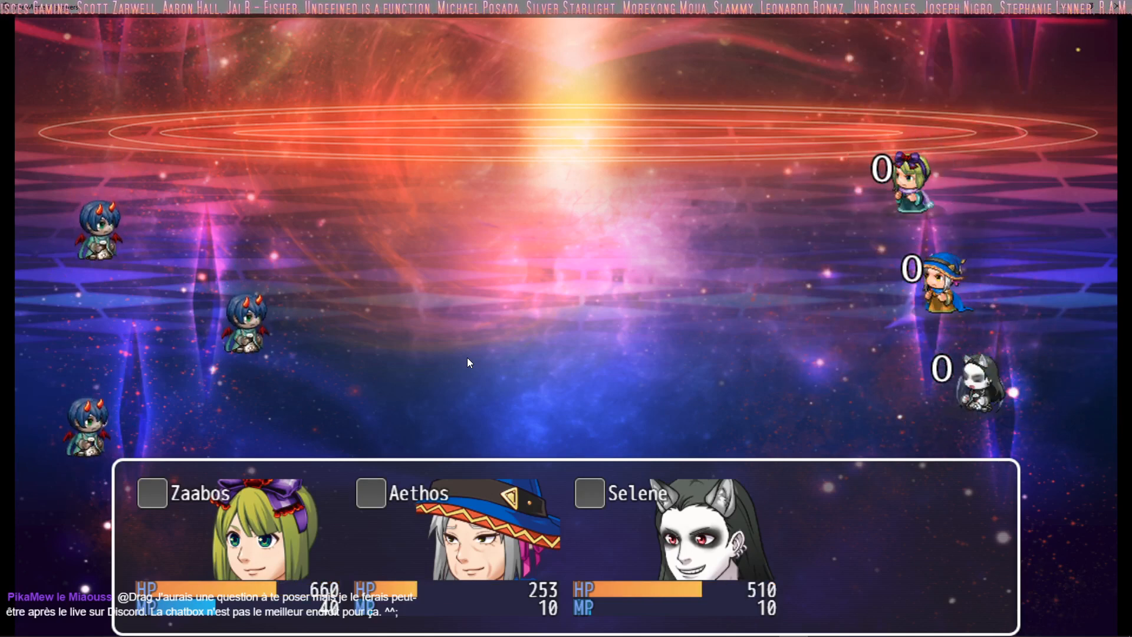
Step: Order Zaabos to cast Cure on Aethos and Aethos to cast Fire on the middle Mage Clan Assasin in turn 10
key(Return)
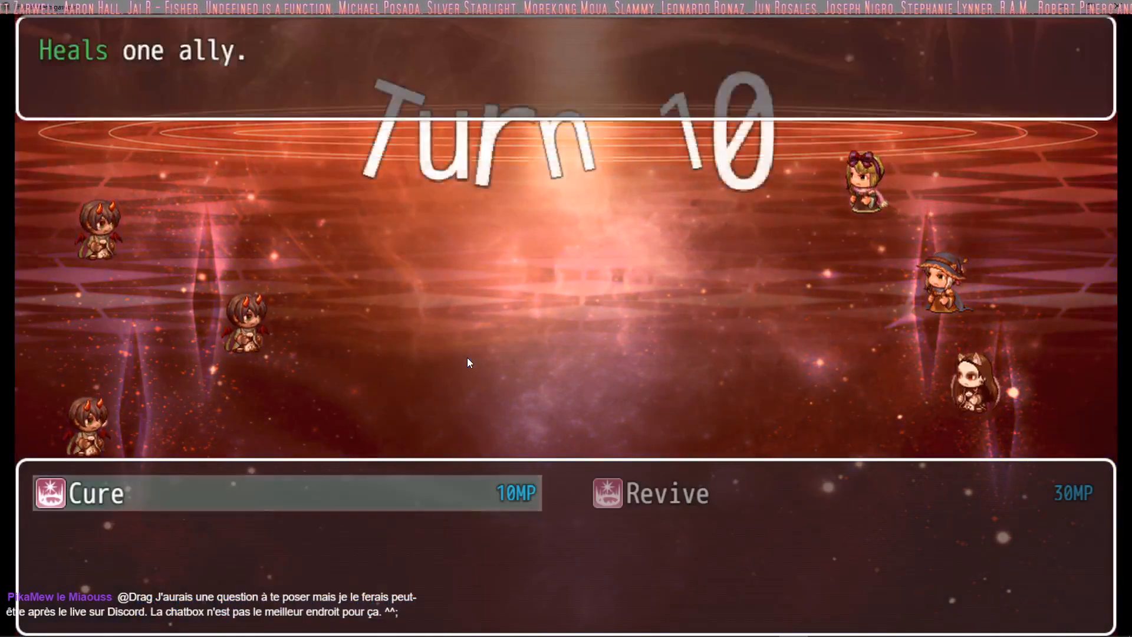
key(Escape)
key(Return)
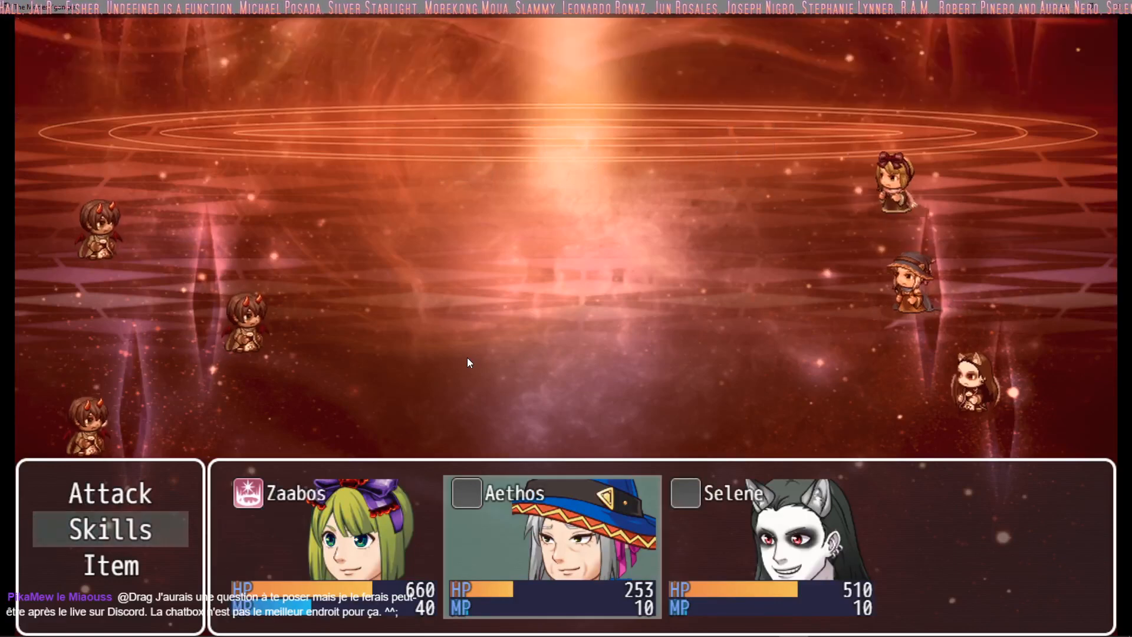
key(Return)
key(Return)
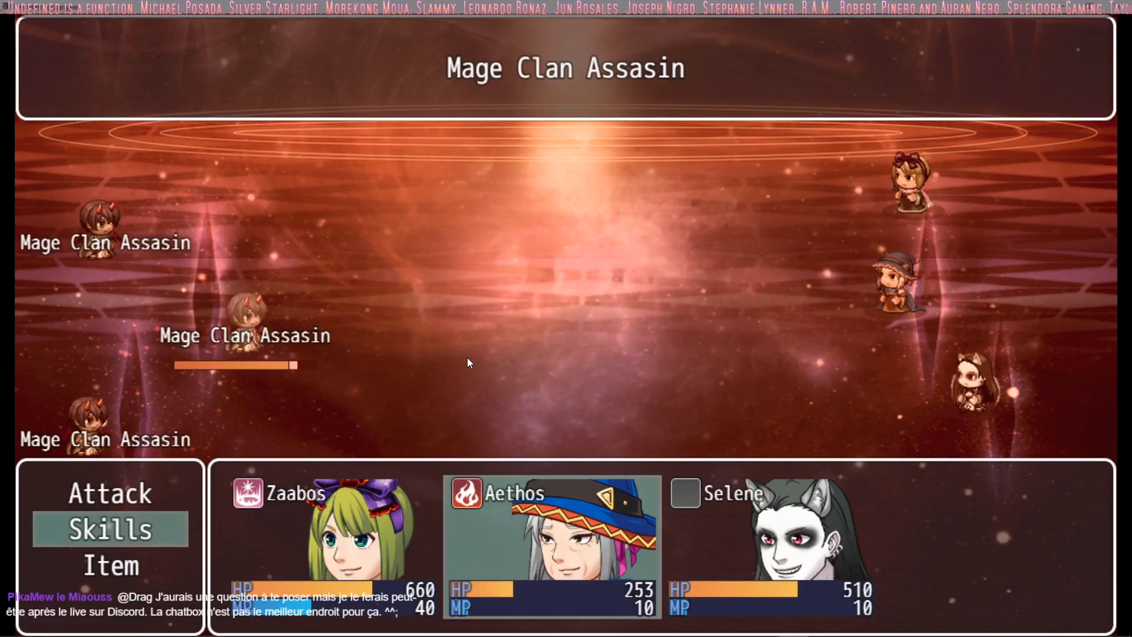
Step: Check Selene's skills and choose her action to complete the turn 10 orders
key(Return)
key(Down)
key(Return)
key(Right)
key(Return)
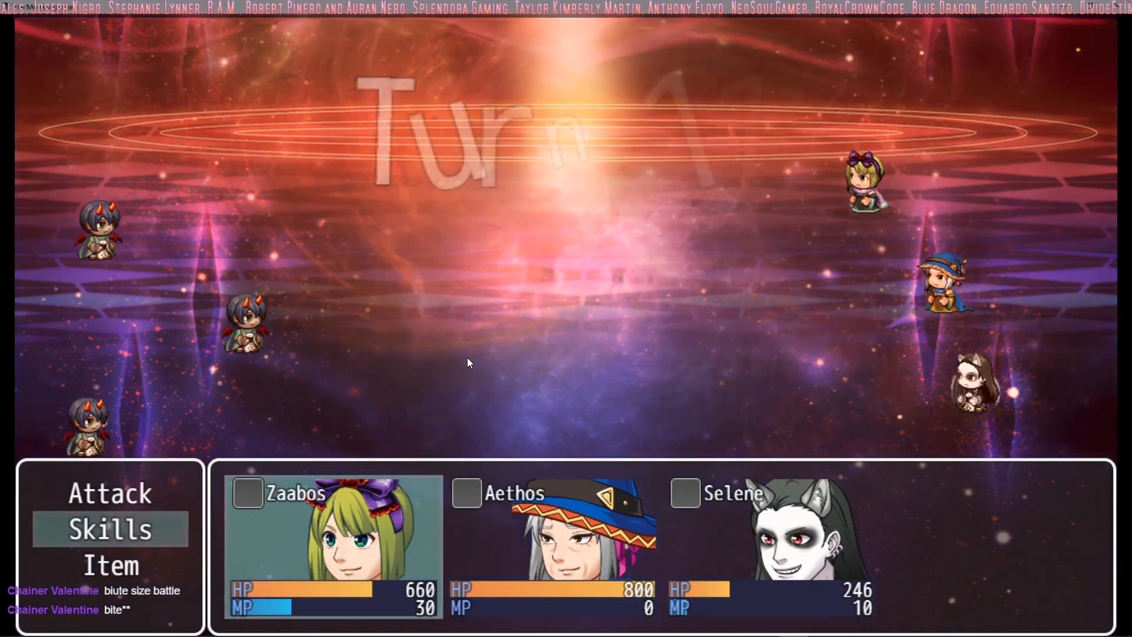
Step: Order Zaabos to cast Cure on Selene in turn 11
key(Return)
key(Return)
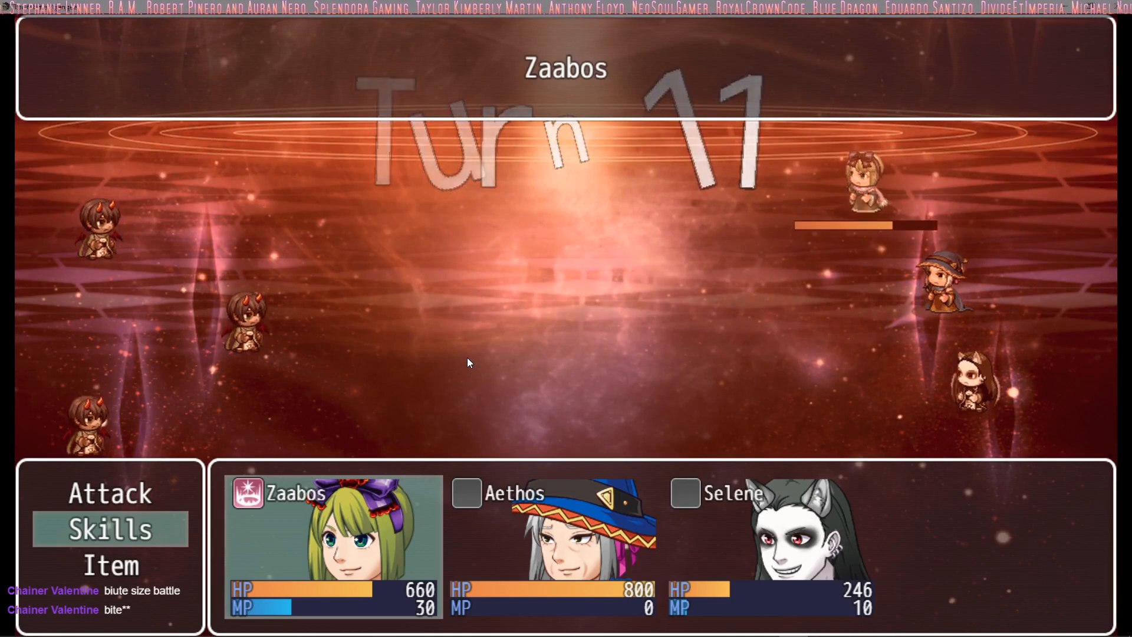
key(Right)
key(Right)
key(Return)
Step: Check Aethos's Fire and Ice skills and order a regular attack on an enemy instead in turn 11
key(Return)
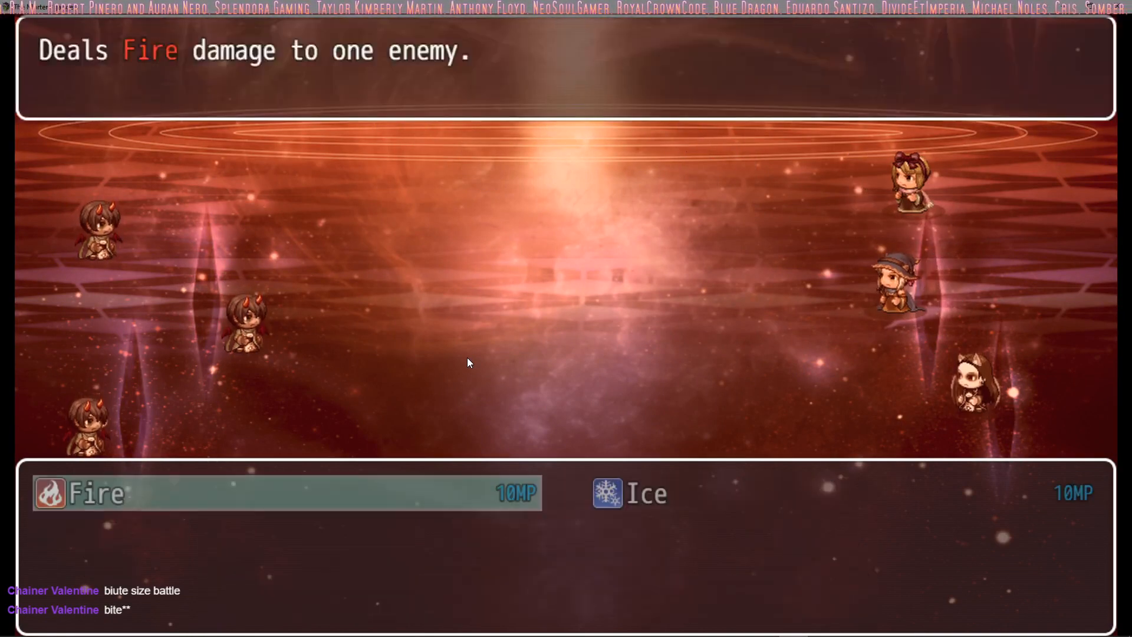
key(Escape)
key(Up)
Step: Check Selene's skills and have her attack the middle Mage Clan Assasin to complete the turn 11 orders
key(Return)
key(Return)
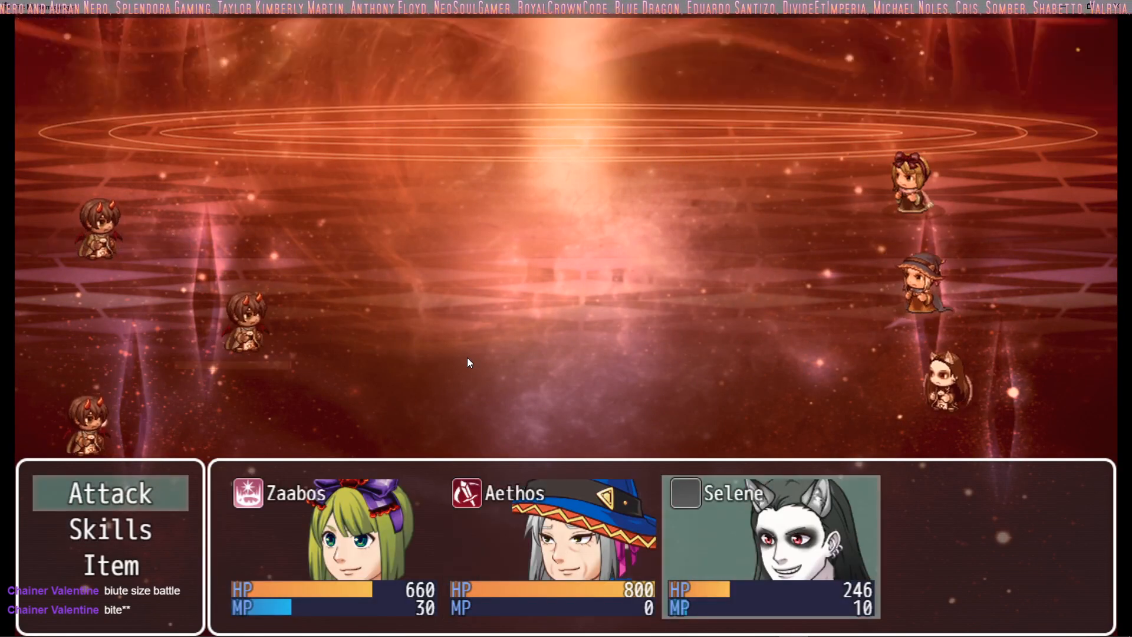
key(Down)
key(Return)
key(Right)
key(Return)
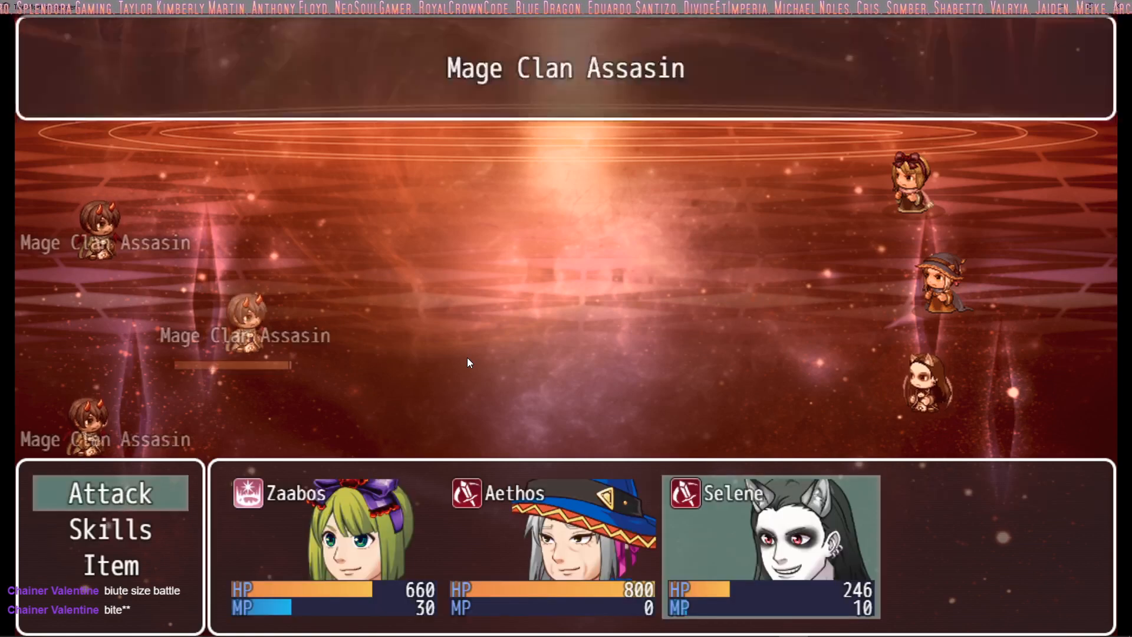
key(Return)
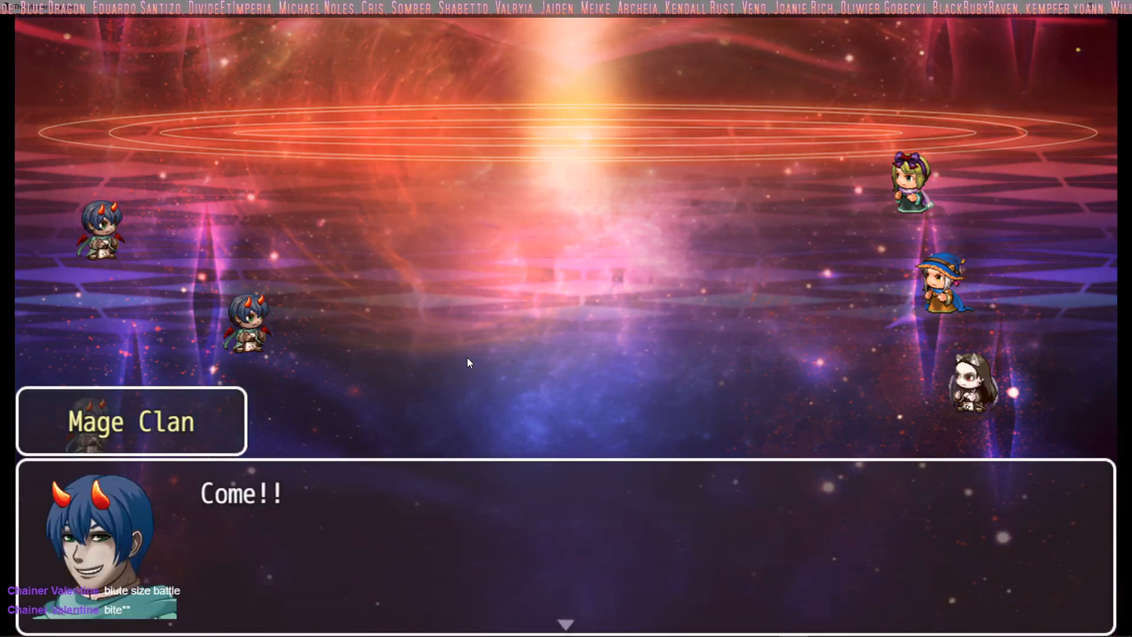
Step: Advance past the Mage Clan's dialogue and order Zaabos to self-cast Cure in turn 12
key(Return)
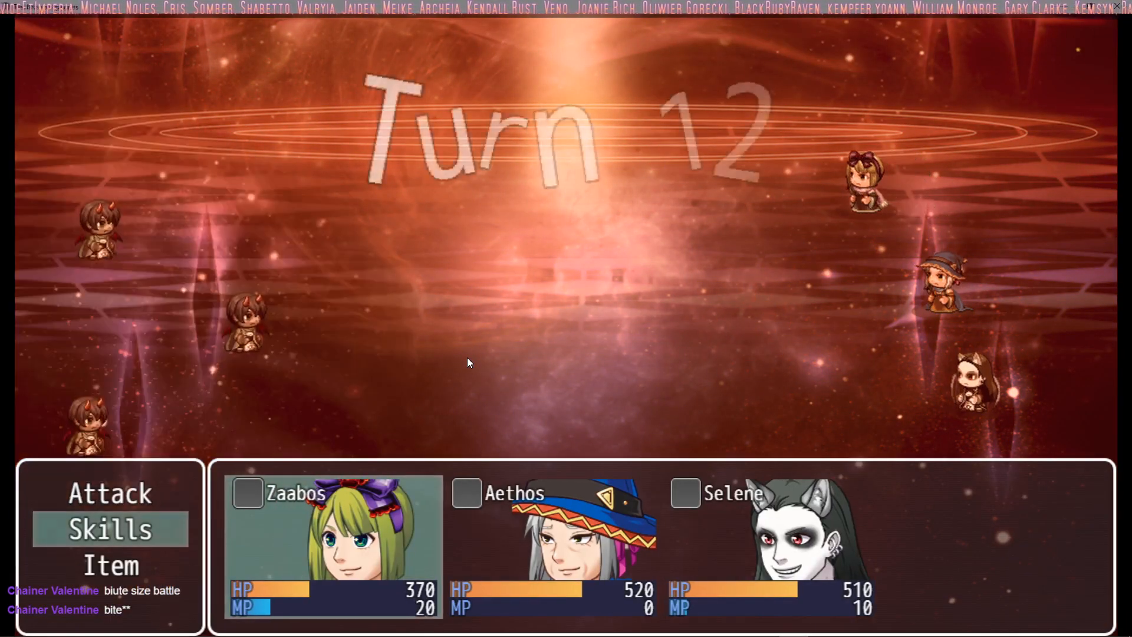
key(Return)
key(Return)
Step: Check Aethos's skills and order a regular attack on an enemy in turn 12
key(Return)
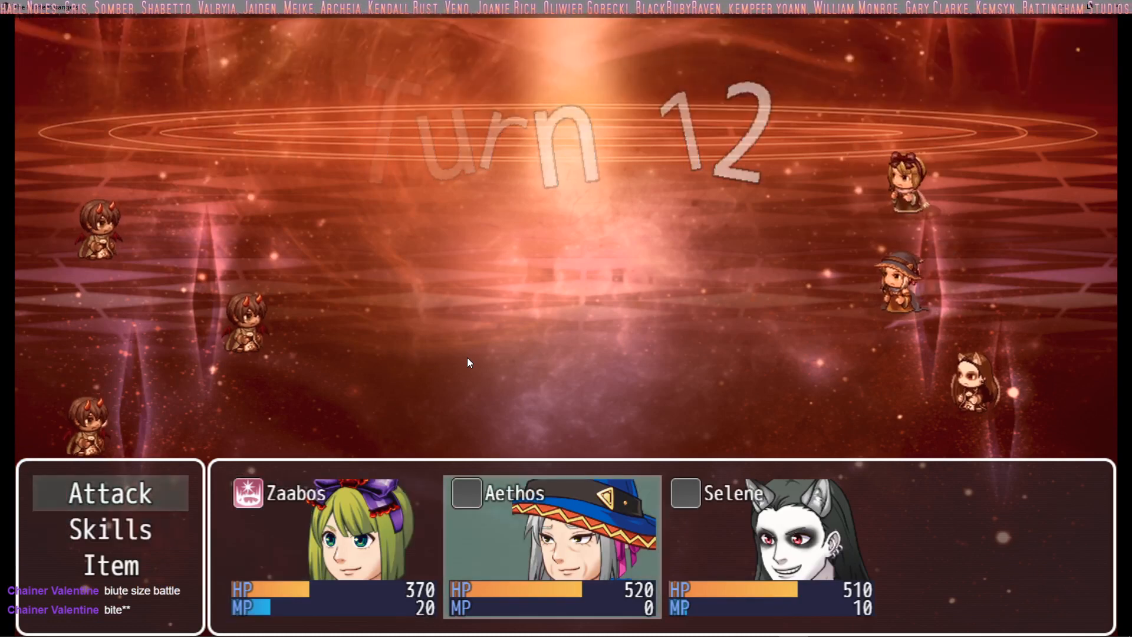
key(Down)
key(Return)
key(Escape)
key(Down)
Step: Check Selene's skills and have her use a regular attack to complete the turn 12 orders
key(Down)
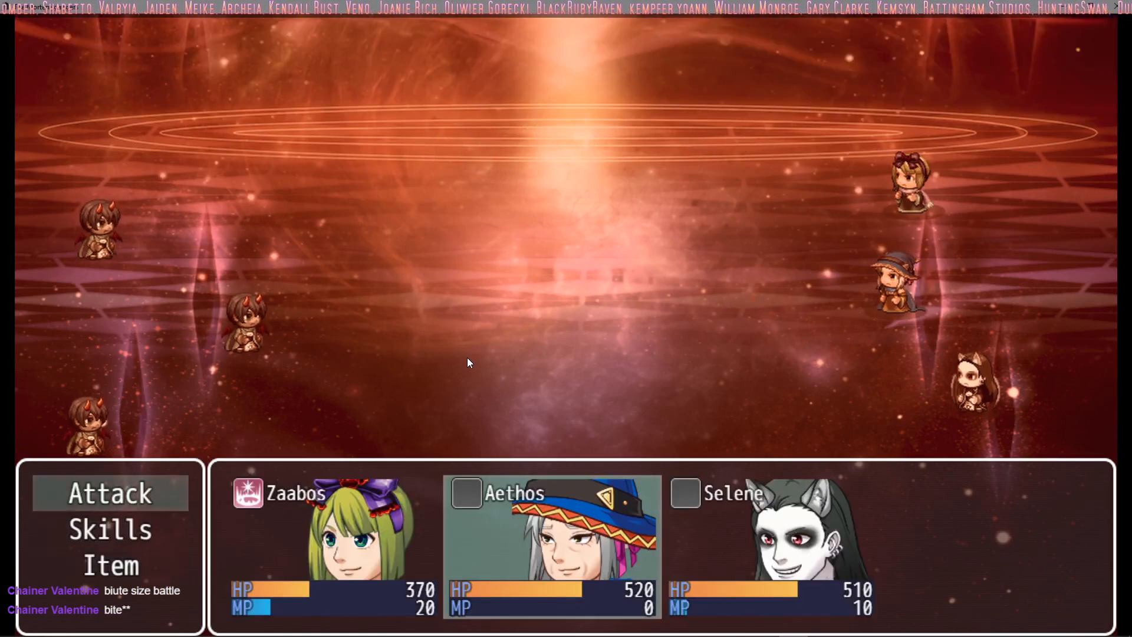
key(Return)
key(Return)
key(Down)
key(Return)
key(Escape)
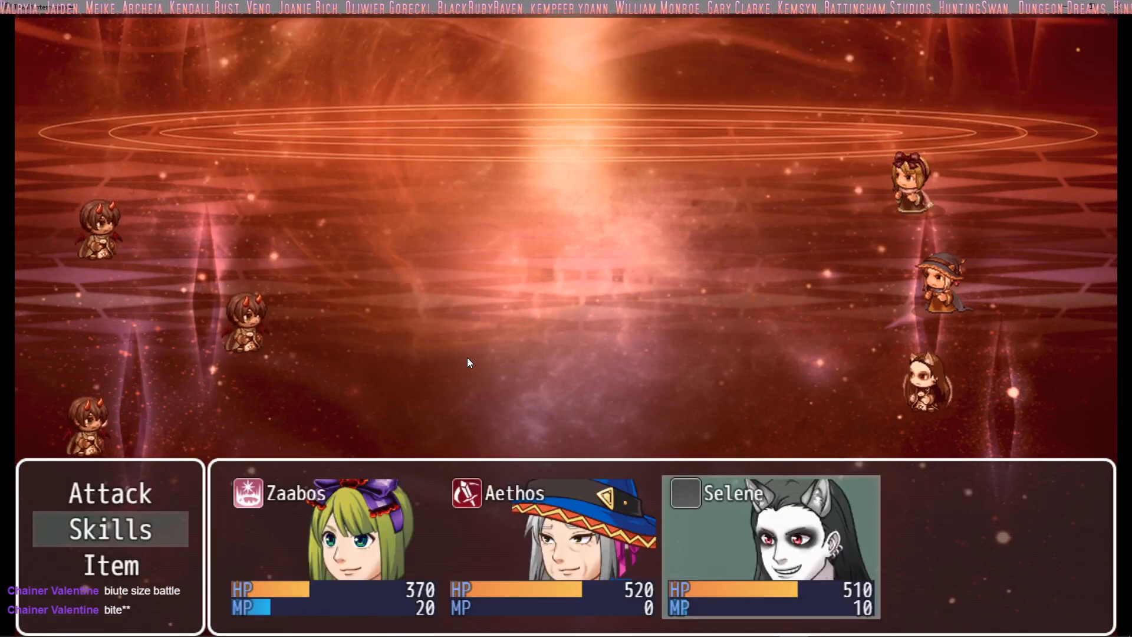
key(Up)
key(Return)
key(Return)
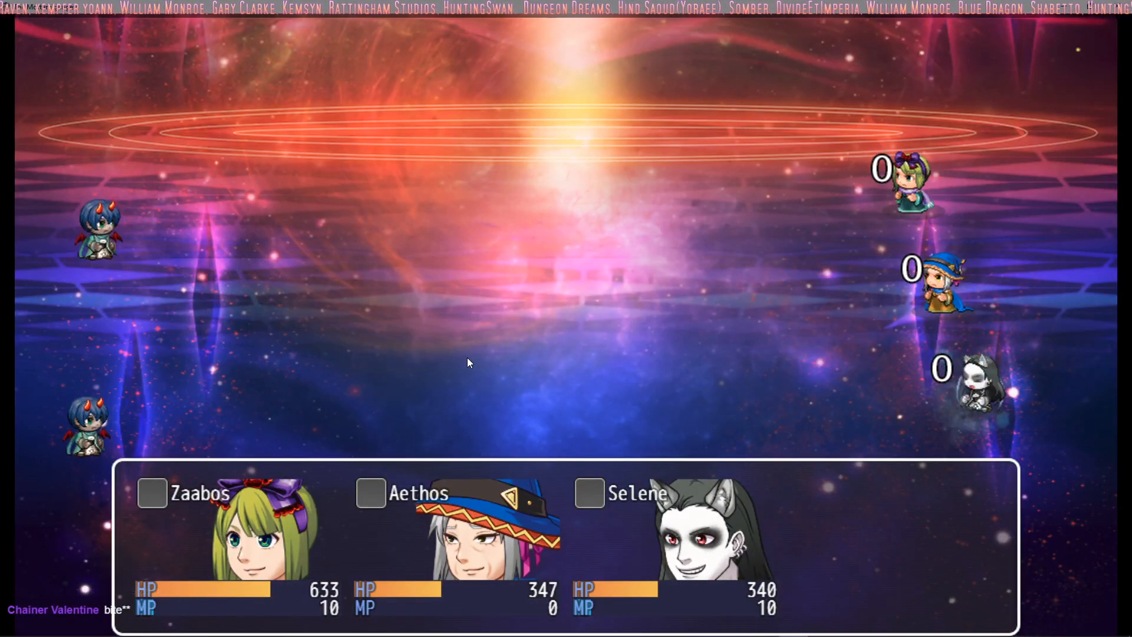
Step: Order Zaabos to cast Cure on Aethos in turn 13
key(Return)
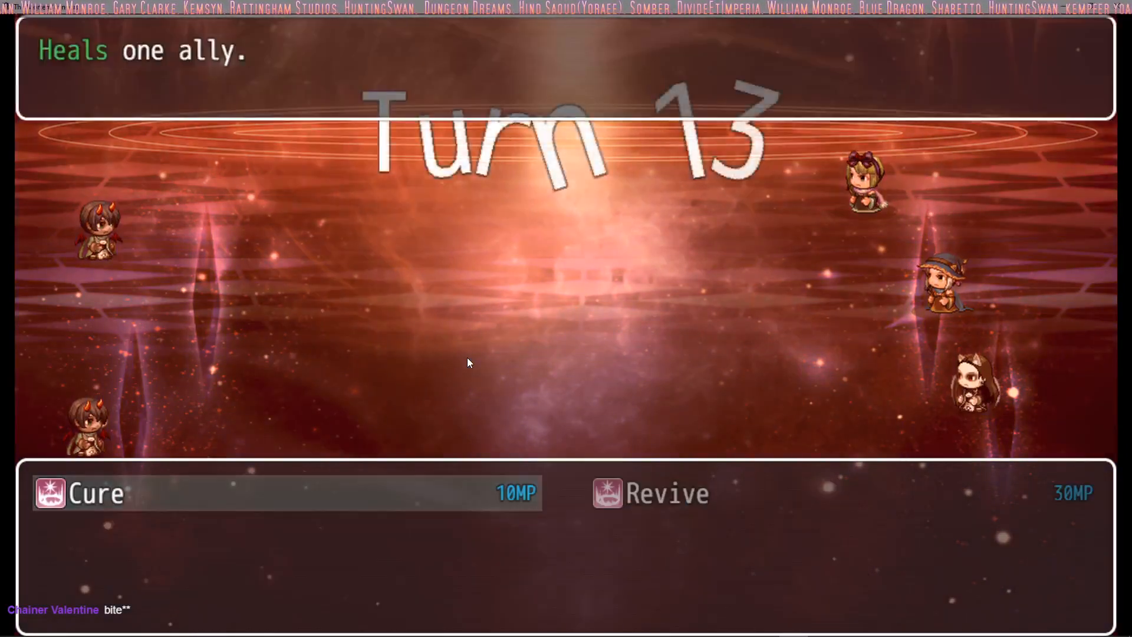
key(Return)
key(Right)
key(Return)
Step: Check Aethos's skills and order a regular attack on an enemy in turn 13
key(Down)
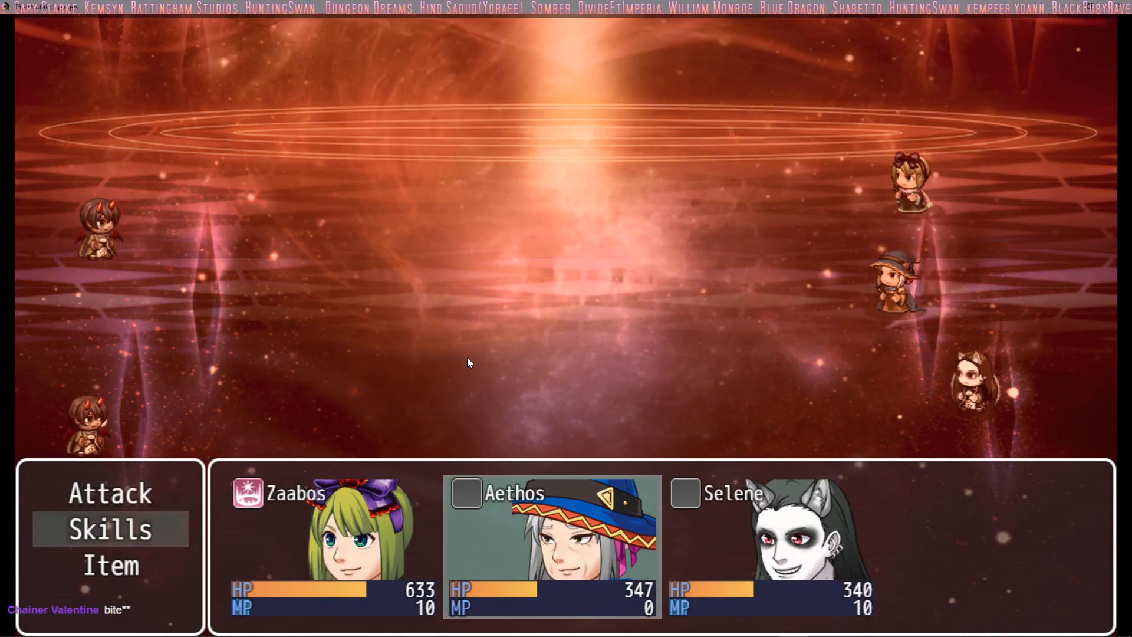
key(Return)
key(Escape)
key(Up)
key(Return)
key(Return)
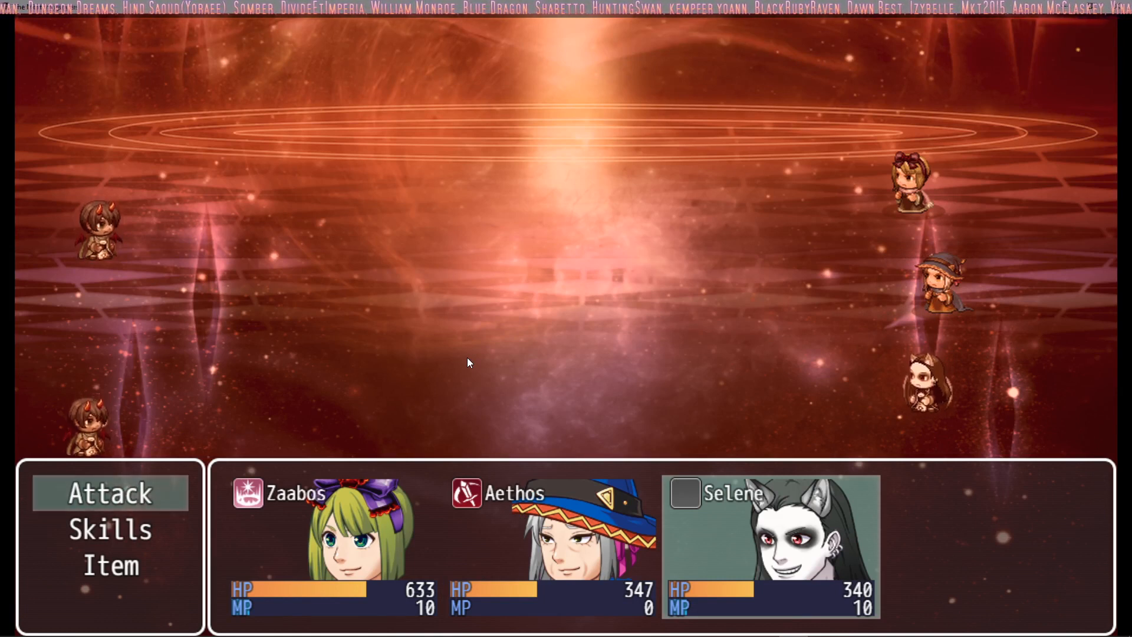
Step: Check Selene's skills and have her use a regular attack to complete the turn 13 orders
key(Down)
key(Return)
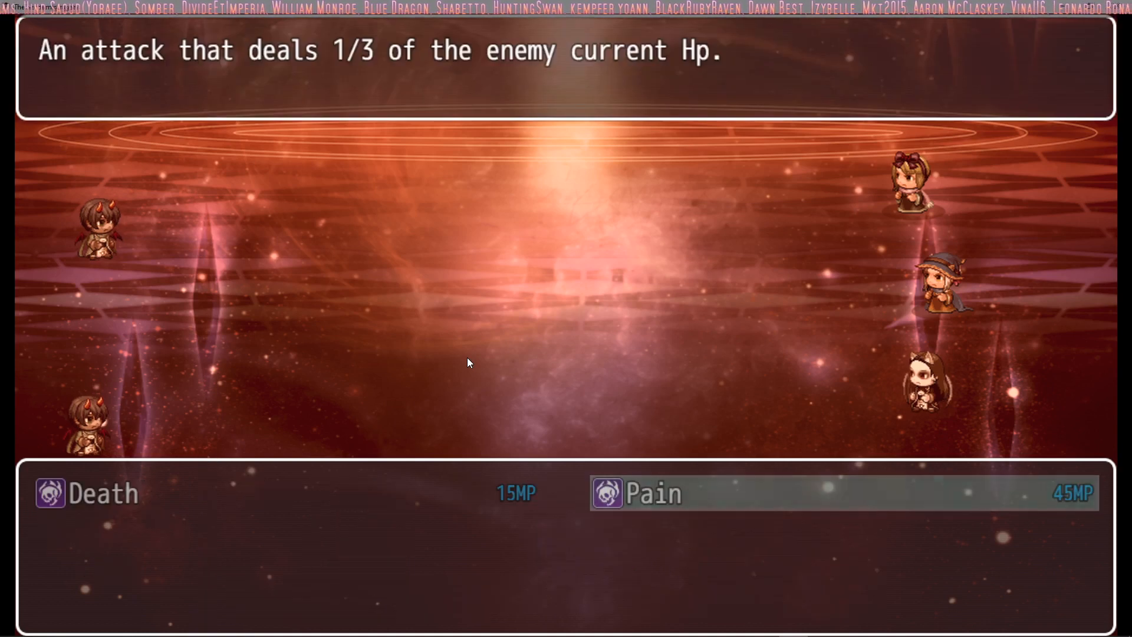
key(Escape)
key(Up)
key(Return)
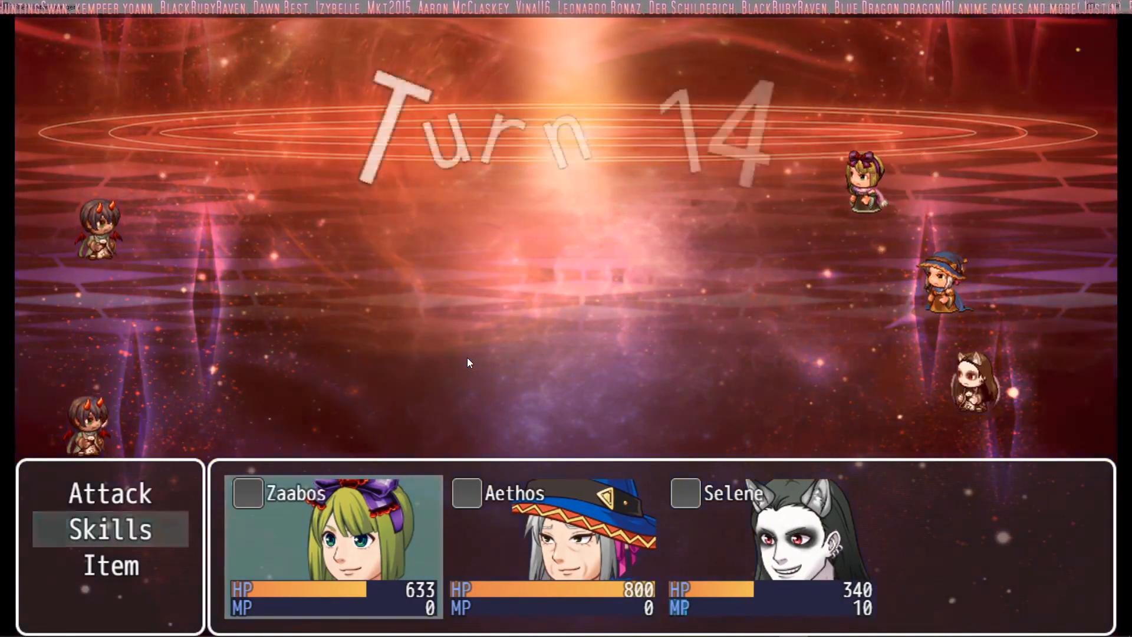
Step: Check Zaabos's skills and order a regular attack on an enemy in turn 14
key(Return)
key(Escape)
key(Up)
key(Return)
key(Return)
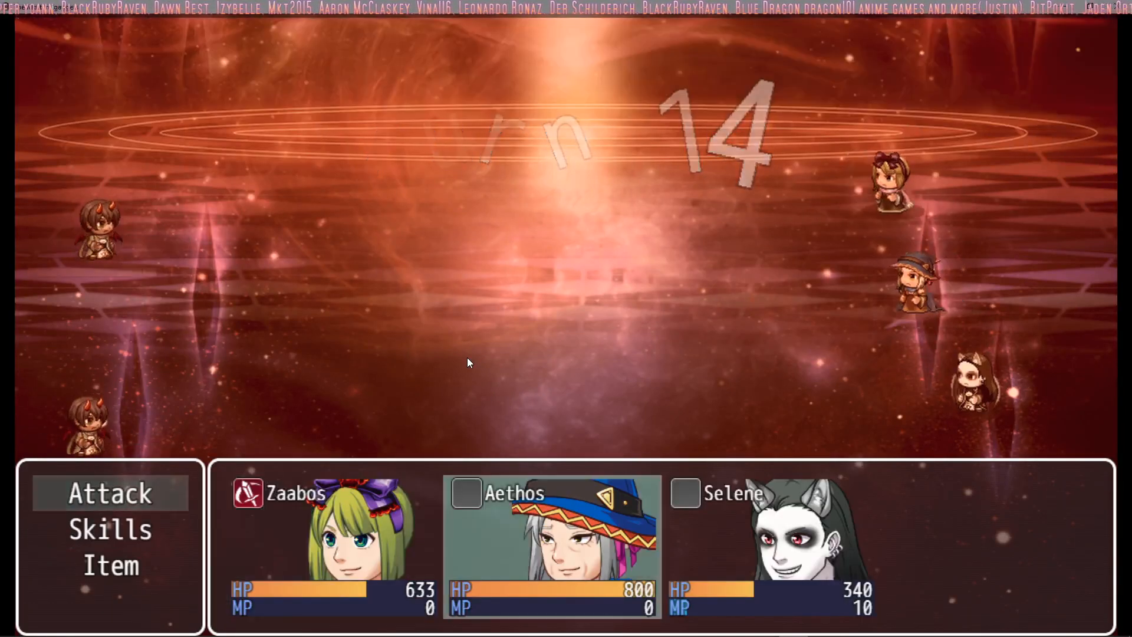
Step: Check Aethos's skills and order a regular attack on an enemy in turn 14
key(Return)
key(Escape)
key(Down)
key(Return)
key(Escape)
key(Up)
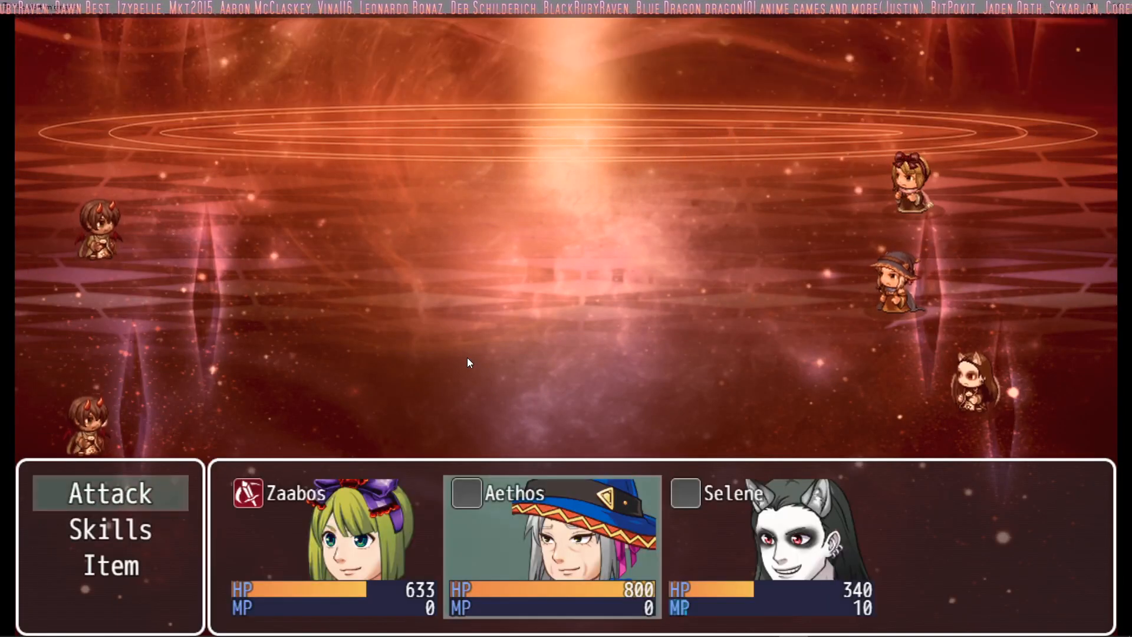
key(Return)
key(Return)
Step: Check Selene's skills and have her use a regular attack to complete the turn 14 orders
key(Down)
key(Return)
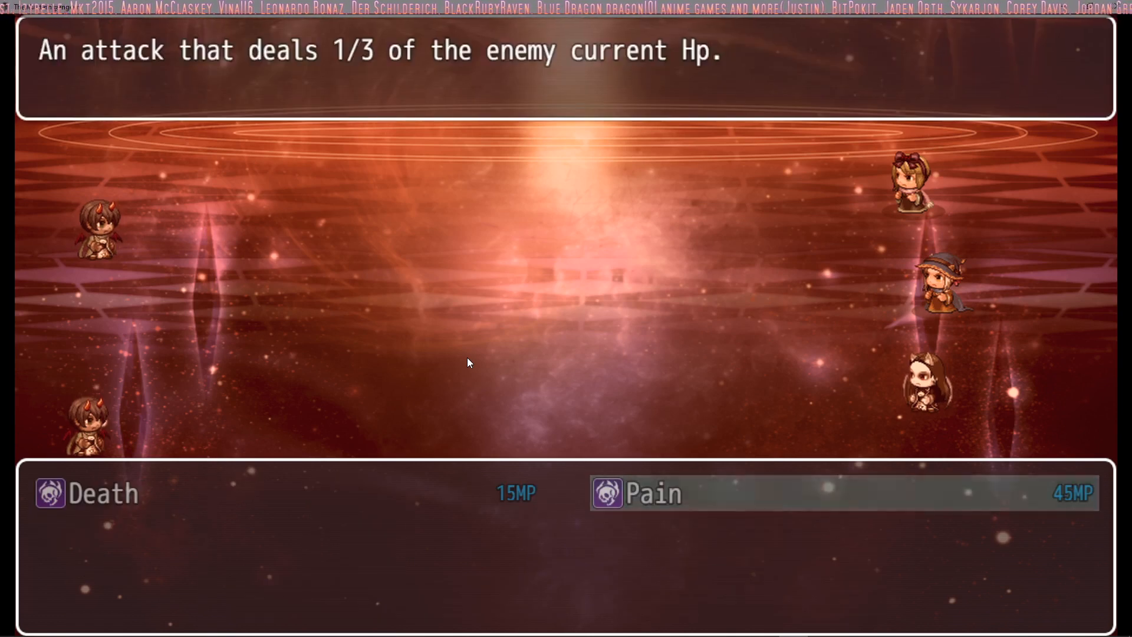
key(Escape)
key(Up)
key(Return)
key(Return)
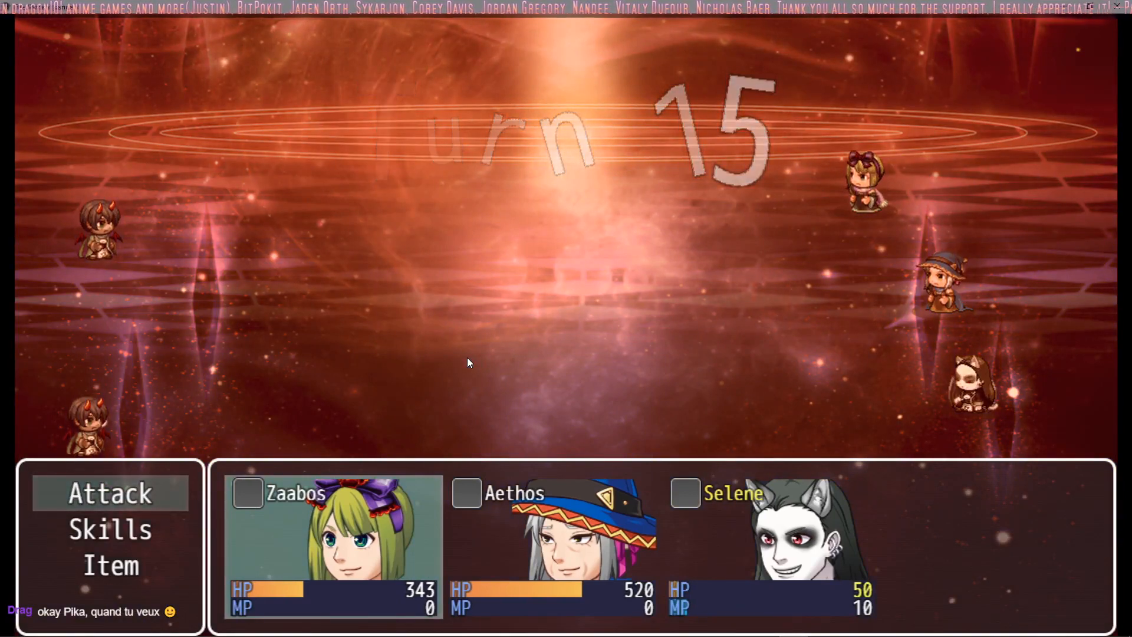
Step: Check Zaabos's skills and order a regular attack on a Mage Clan Assasin in turn 15
key(Down)
key(Return)
key(Escape)
key(Up)
key(Return)
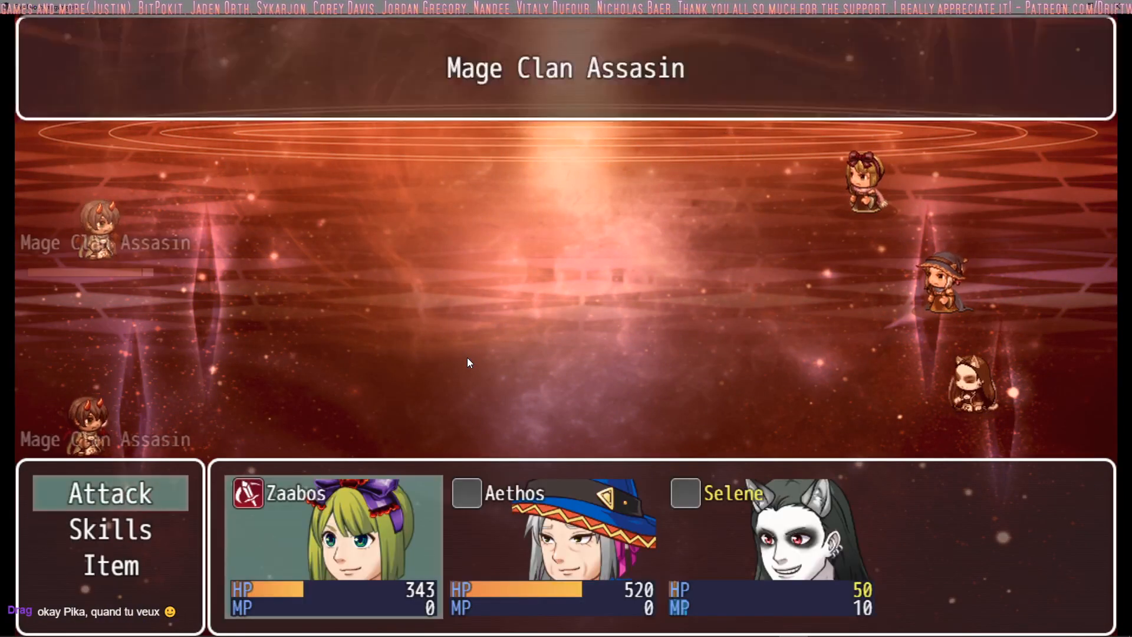
key(Return)
Step: Check Aethos's skills and order a regular attack on an enemy in turn 15
key(Down)
key(Return)
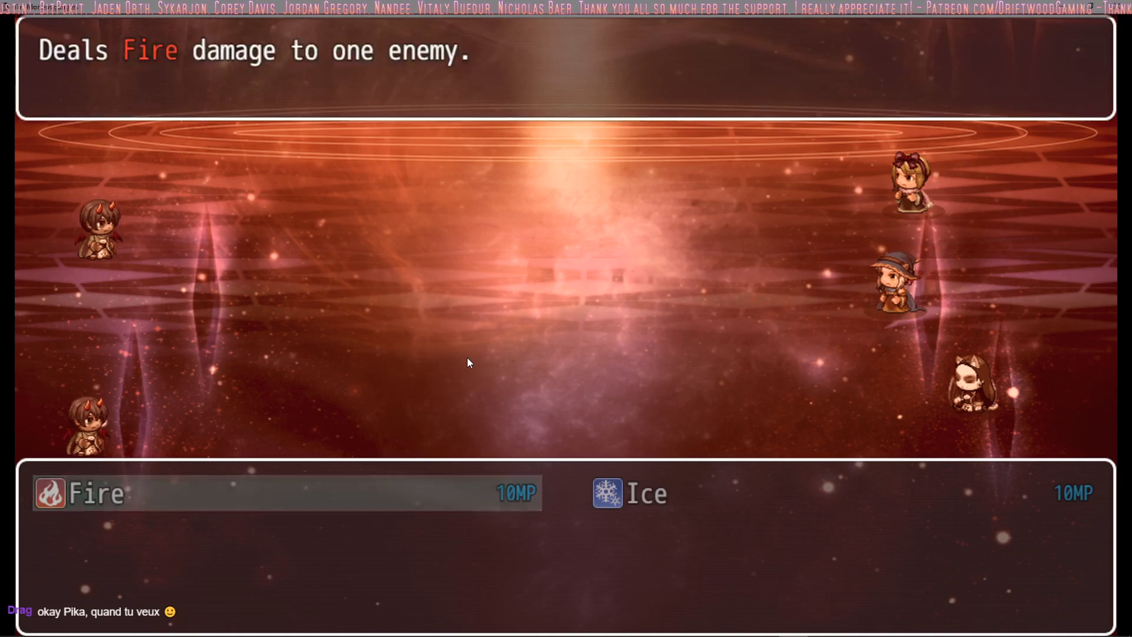
key(Return)
key(Return)
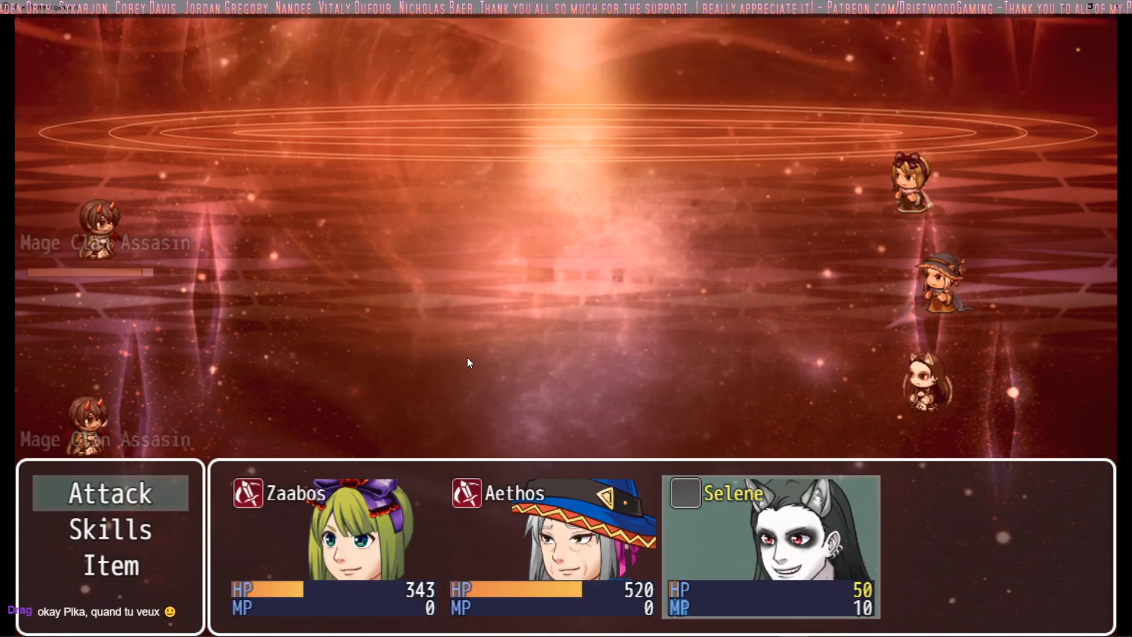
Step: Check Selene's skills and have her use a regular attack to complete the turn 15 orders
key(Down)
key(Return)
key(Escape)
key(Up)
key(Return)
key(Return)
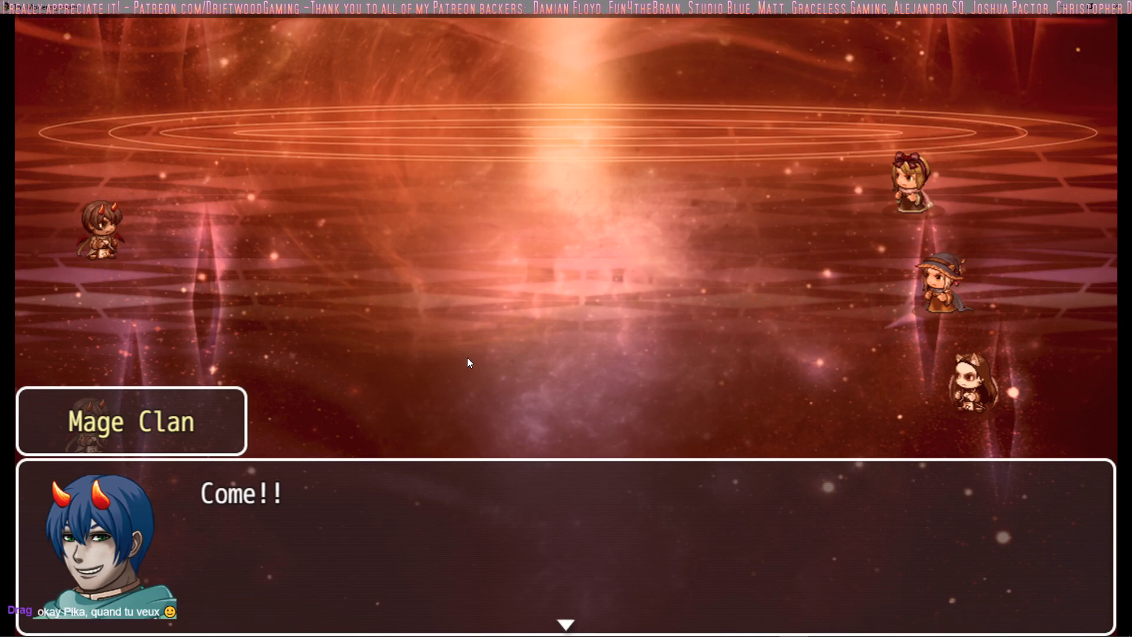
Step: Dismiss the Mage Clan's dialogue and, after checking Zaabos's skills, order a regular attack on an enemy in turn 16
key(Return)
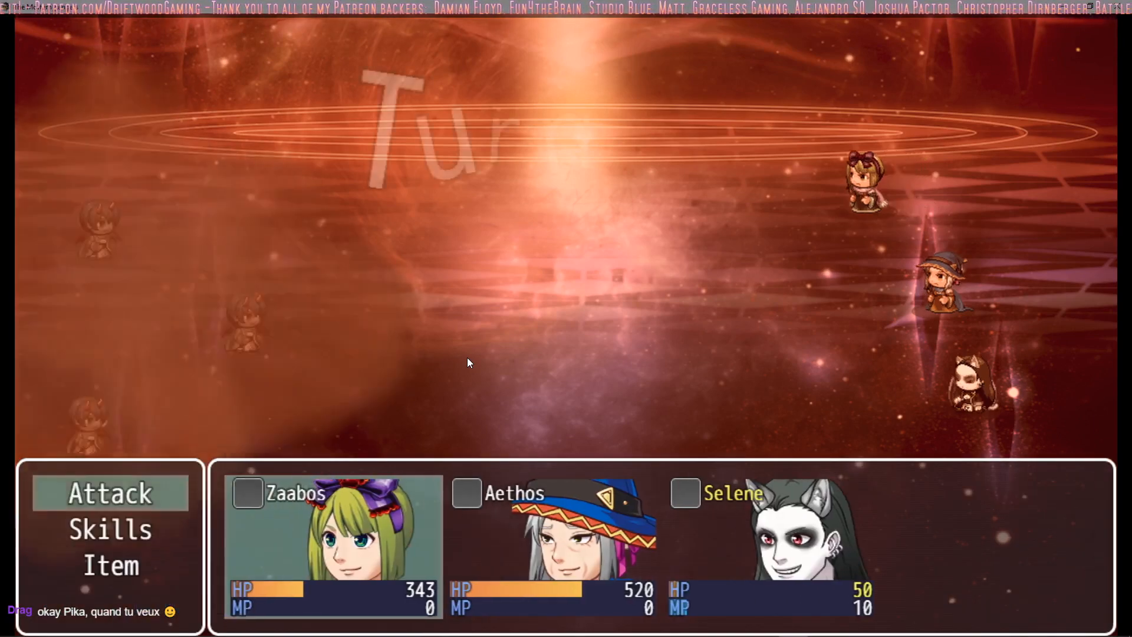
key(Down)
key(Return)
key(Escape)
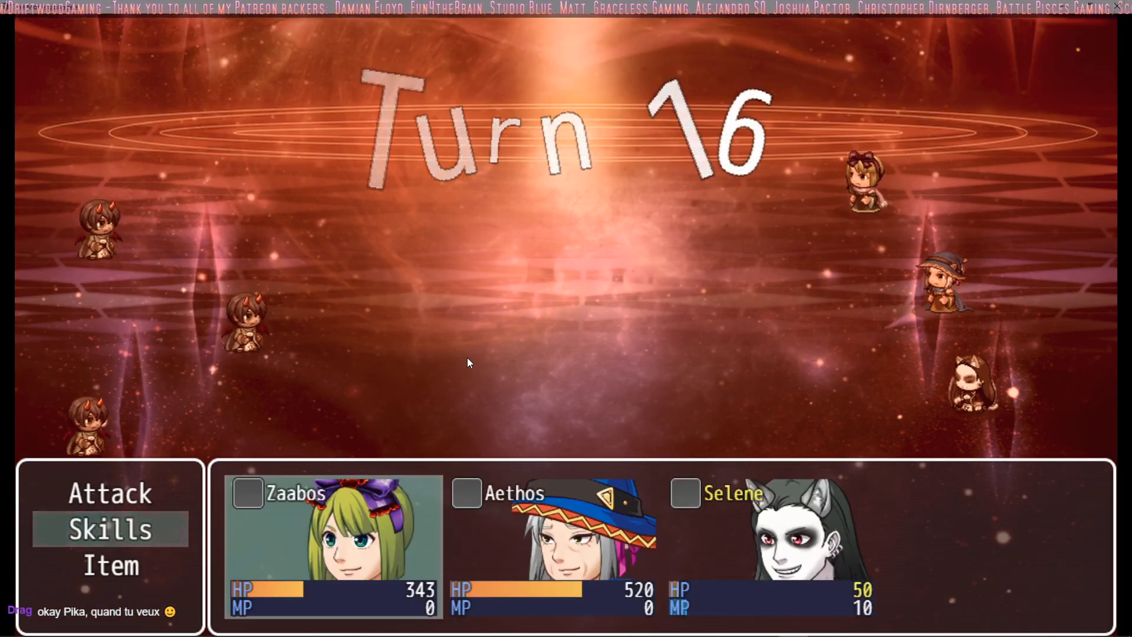
key(Up)
key(Return)
Step: Check Aethos's skills and order a regular attack on an enemy in turn 16
key(Return)
key(Down)
key(Return)
key(Escape)
key(Up)
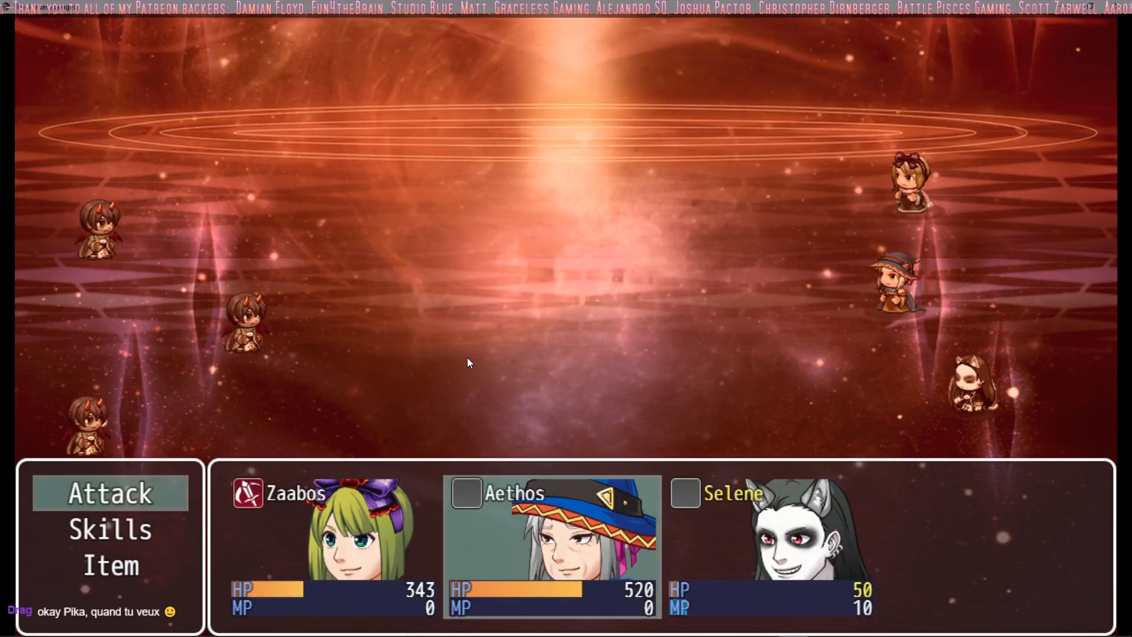
Step: Check Selene's skills and have her attack a Mage Clan Assasin to complete the turn 16 orders
key(Return)
key(Return)
key(Down)
key(Return)
key(Escape)
key(Up)
key(Return)
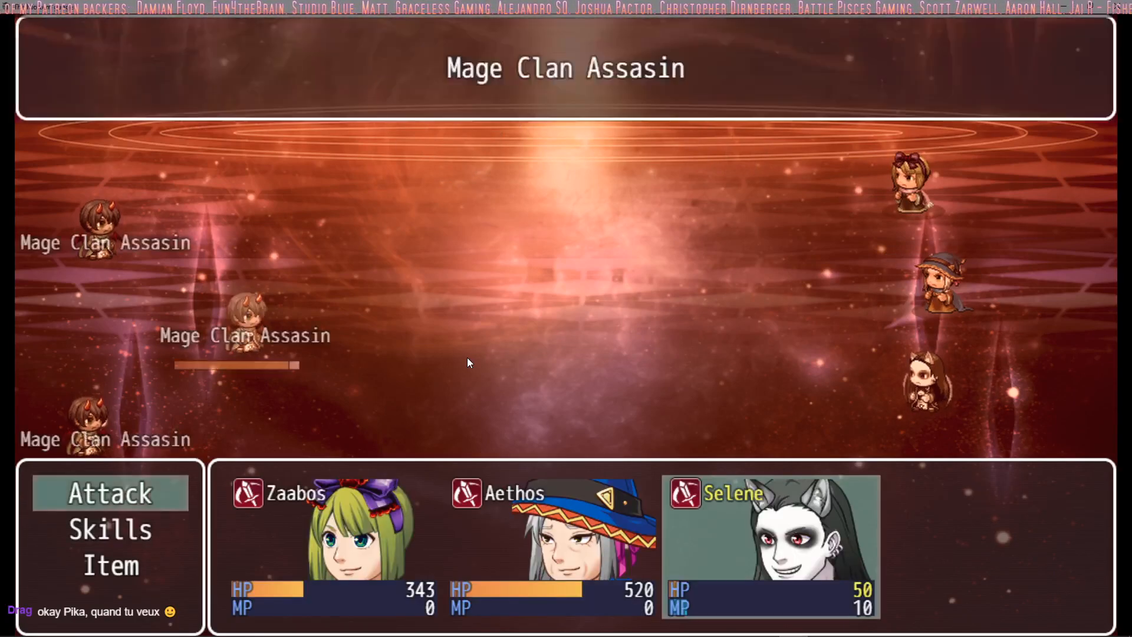
key(Return)
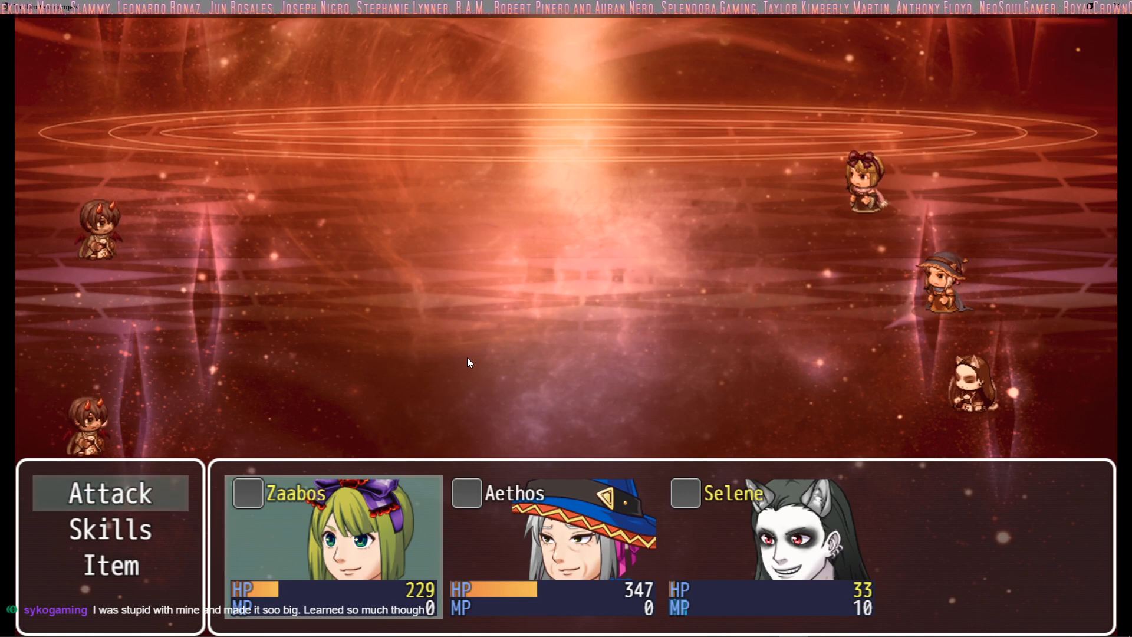
Step: Check Zaabos's skills and order a regular attack on an enemy in turn 17
key(Down)
key(Return)
key(Escape)
key(Up)
key(Return)
key(Return)
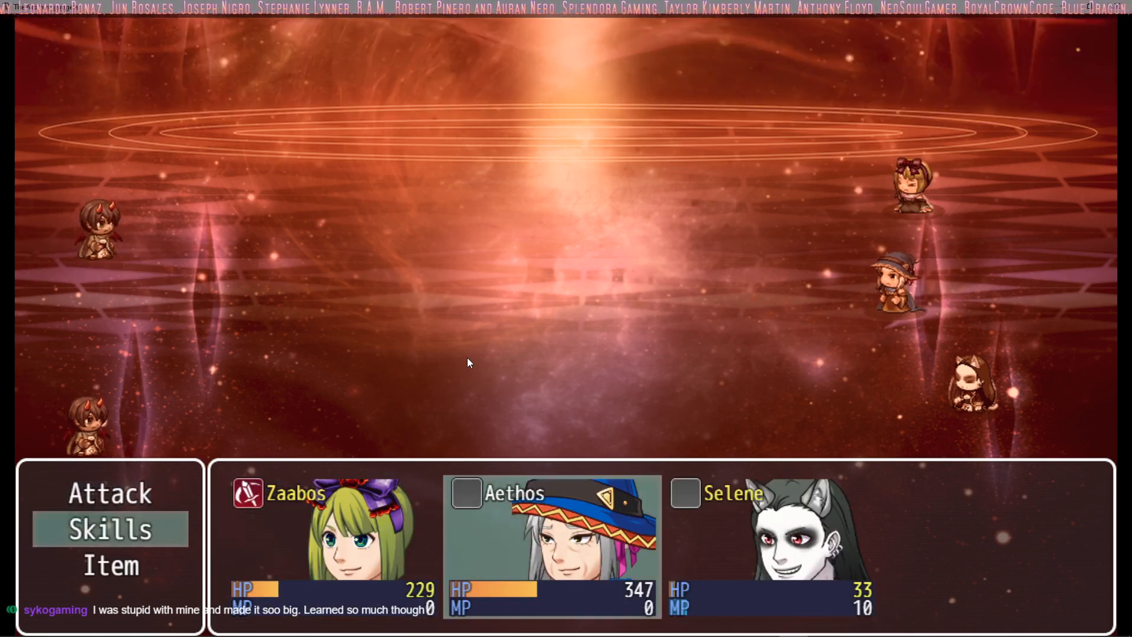
Step: Order Aethos to use a regular attack on an enemy in turn 17
key(Up)
key(Return)
key(Return)
Step: Check Selene's skills and have her use a regular attack to complete the turn 17 orders
key(Down)
key(Return)
key(Escape)
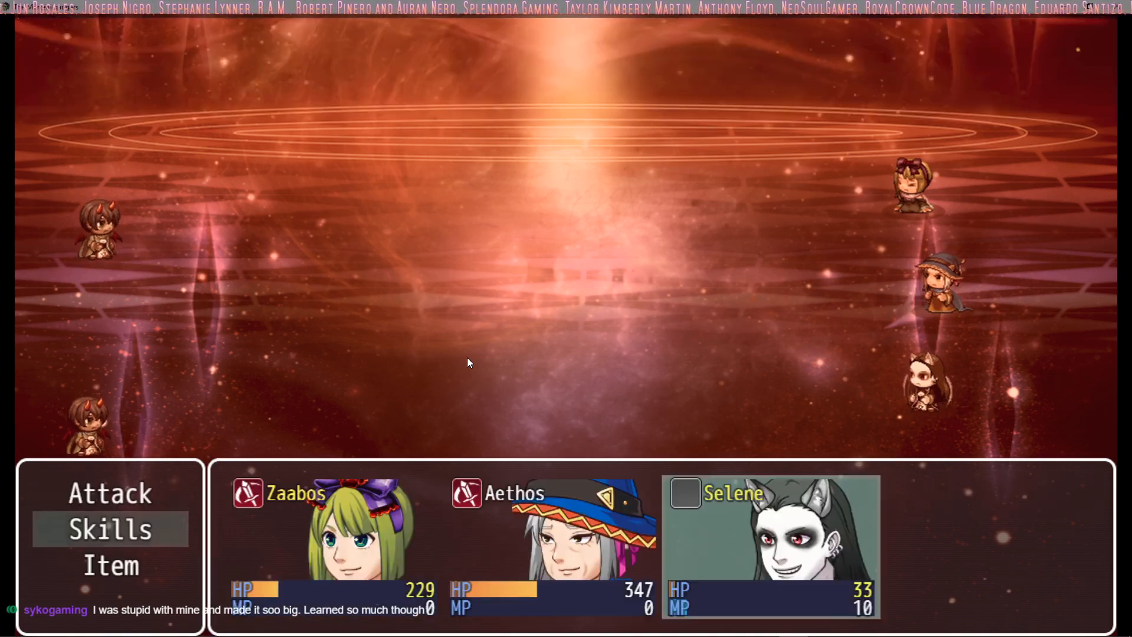
key(Up)
key(Return)
key(Return)
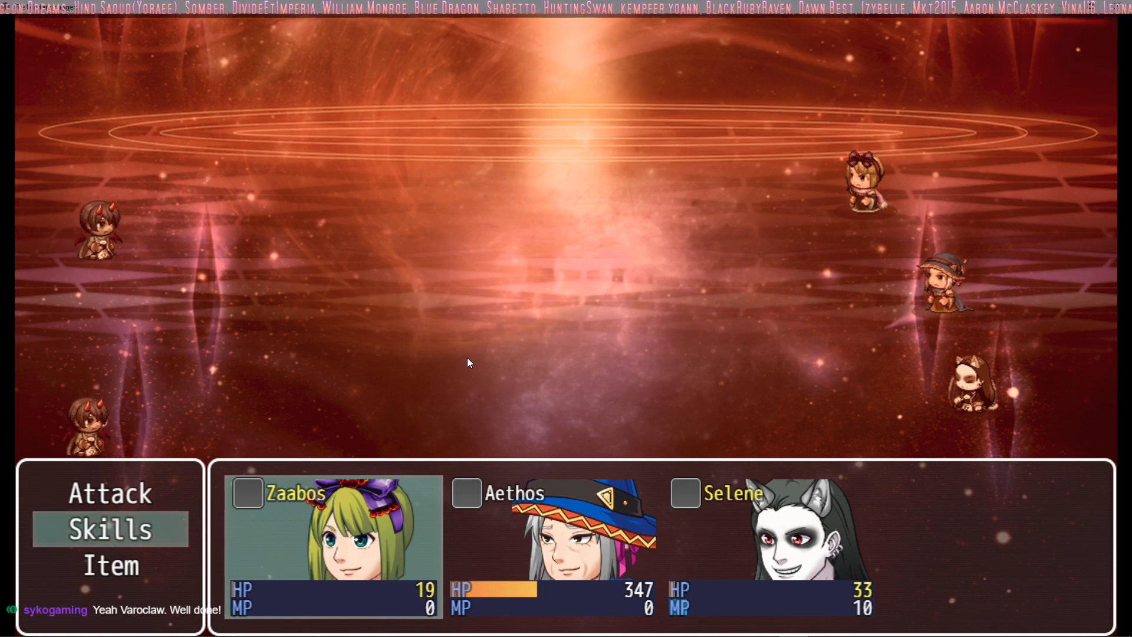
Step: Back out of Zaabos's turn 18 commands and review the party status
key(Down)
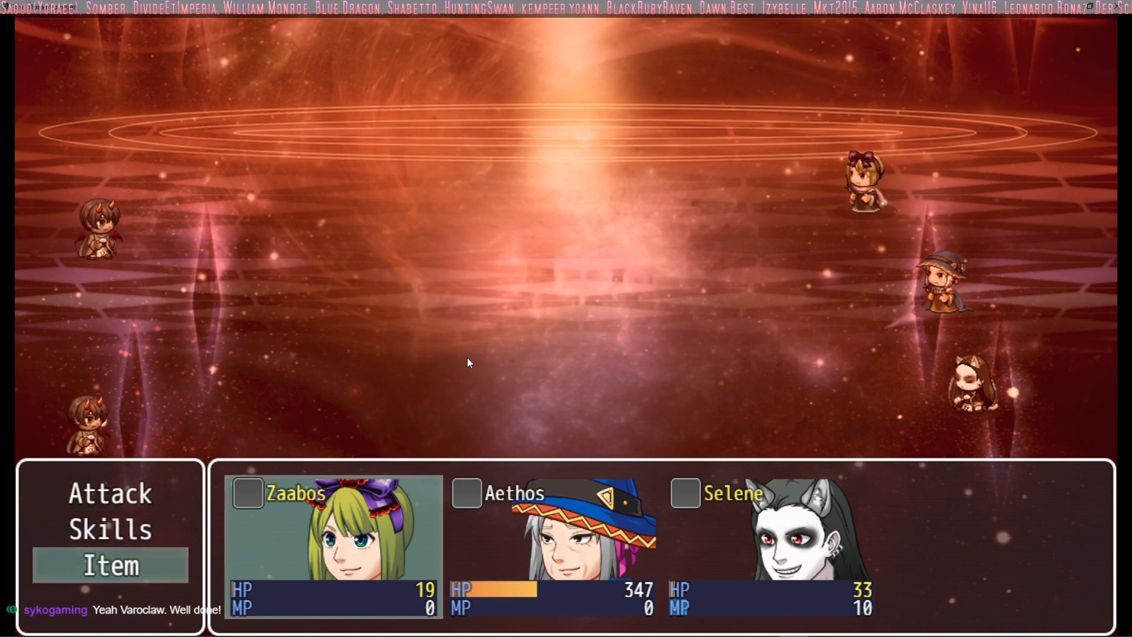
key(Escape)
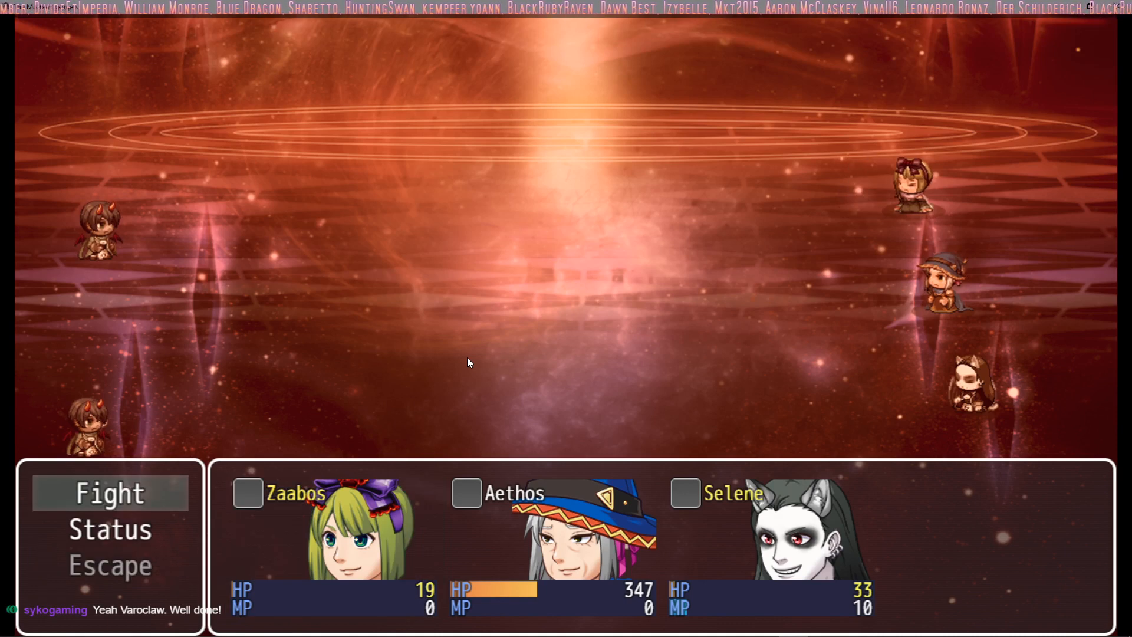
key(Down)
key(Return)
key(Escape)
key(Up)
Step: Resume the fight, check Zaabos's skills and order a regular attack on an enemy in turn 18
key(Return)
key(Down)
key(Return)
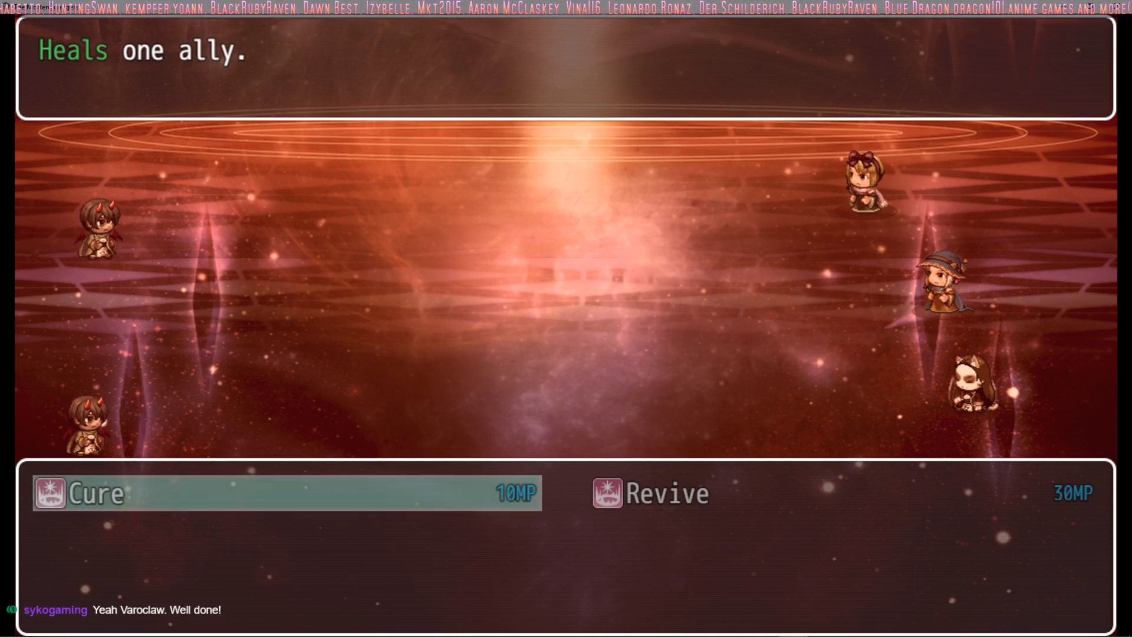
mouse_move(648, 633)
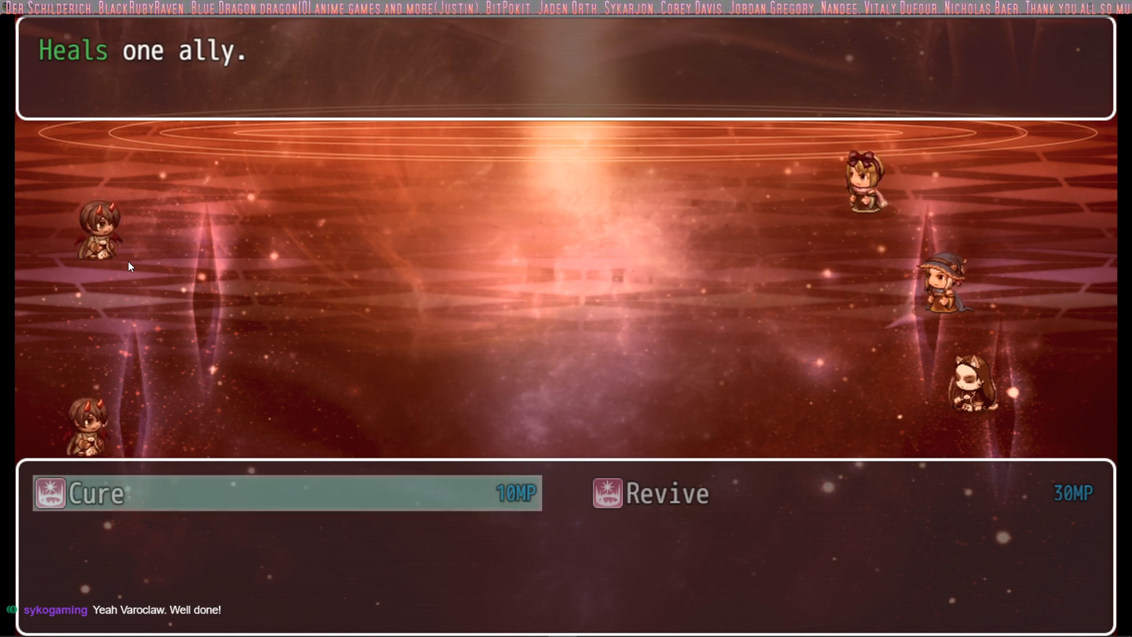
key(Escape)
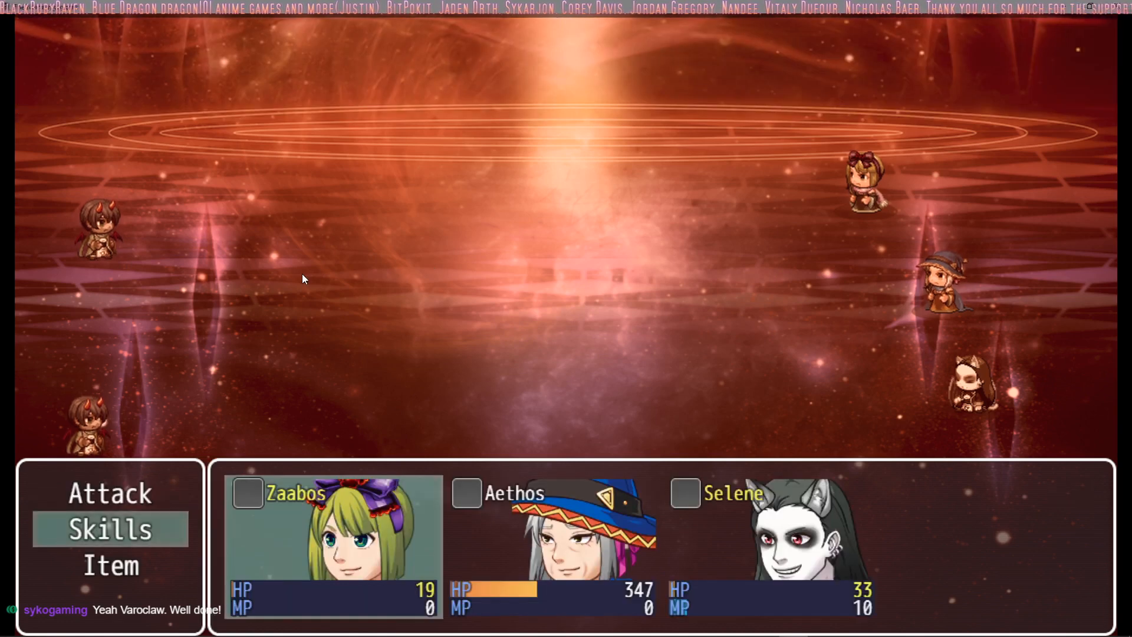
key(Up)
key(Return)
Step: Check Aethos's skills and order a regular attack on an enemy in turn 18
key(Return)
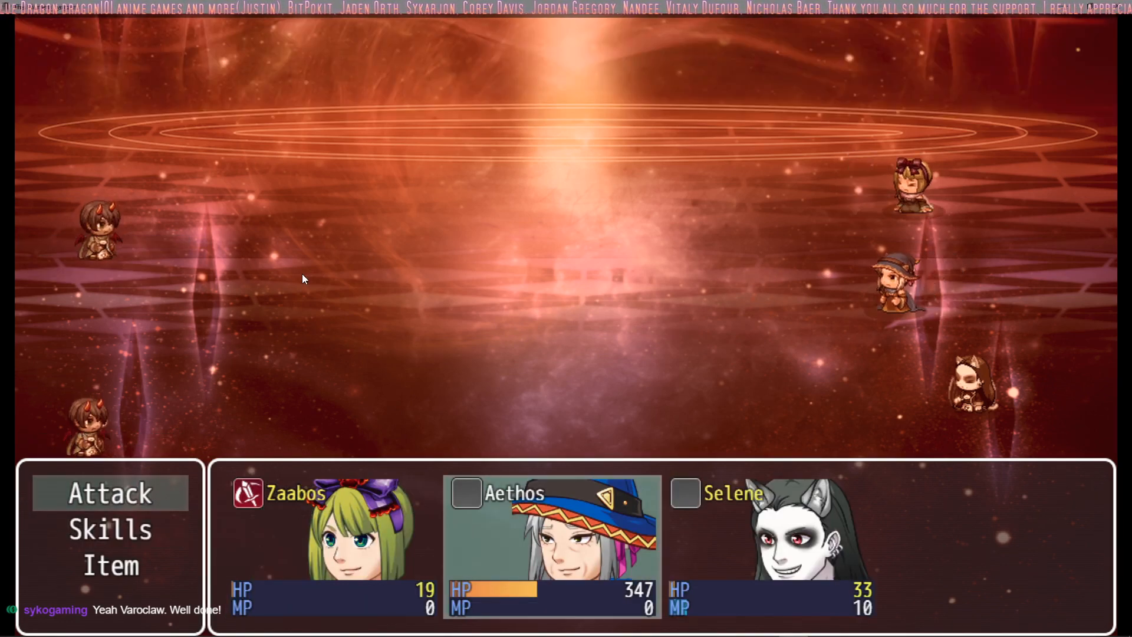
key(Down)
key(Return)
key(Escape)
key(Up)
Step: Check Selene's skills and have her use a regular attack to complete the turn 18 orders
key(Return)
key(Return)
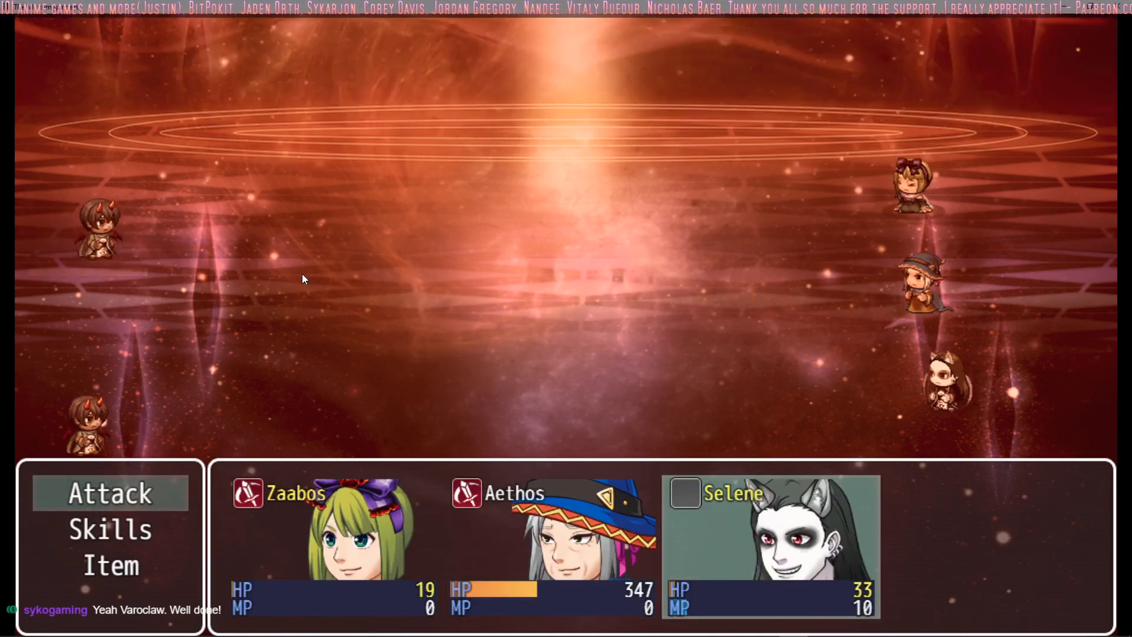
key(Down)
key(Return)
key(Escape)
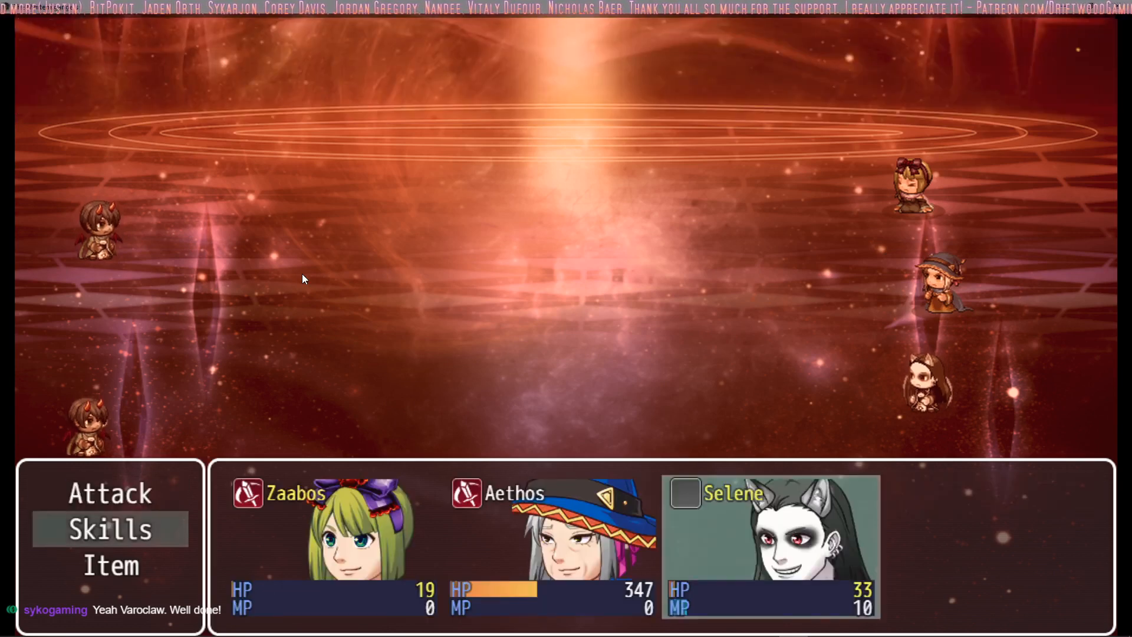
key(Up)
key(Return)
key(Return)
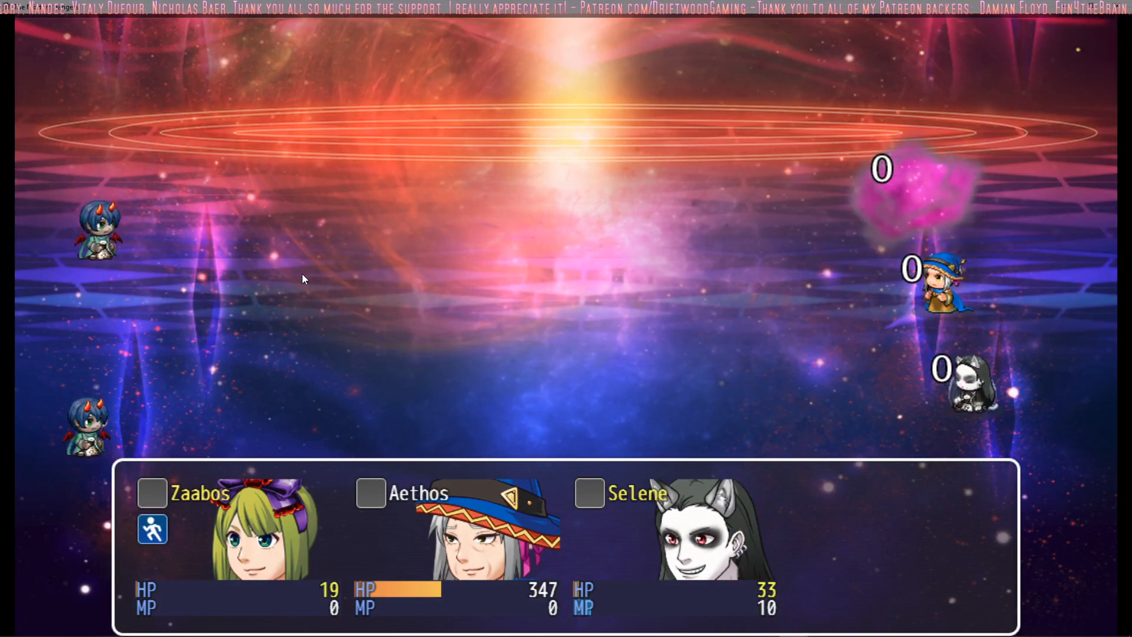
Step: Check Zaabos's skills and order a regular attack on an enemy in turn 19
key(Down)
key(Return)
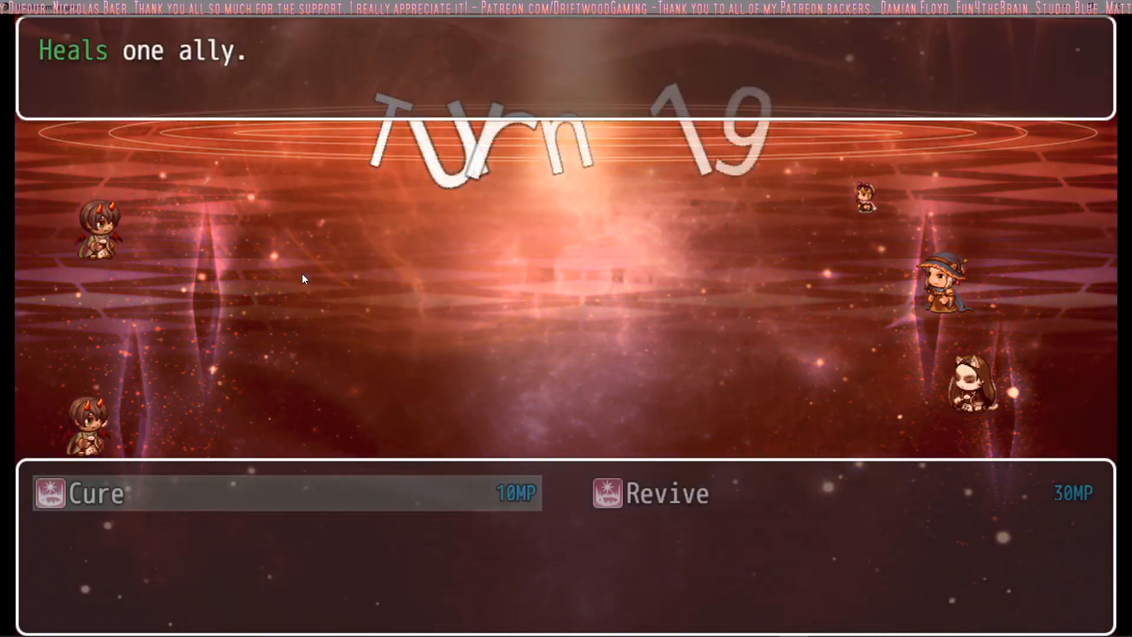
key(Escape)
key(Up)
key(Return)
Step: Check Aethos's skills and order a regular attack on an enemy in turn 19
key(Return)
key(Down)
key(Return)
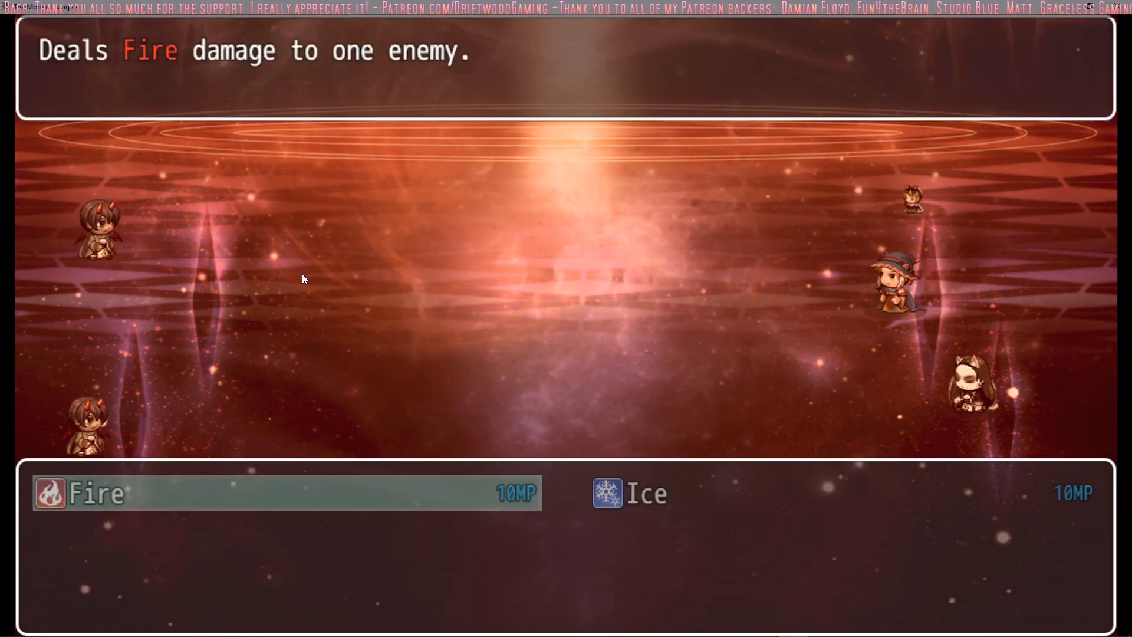
key(Escape)
key(Up)
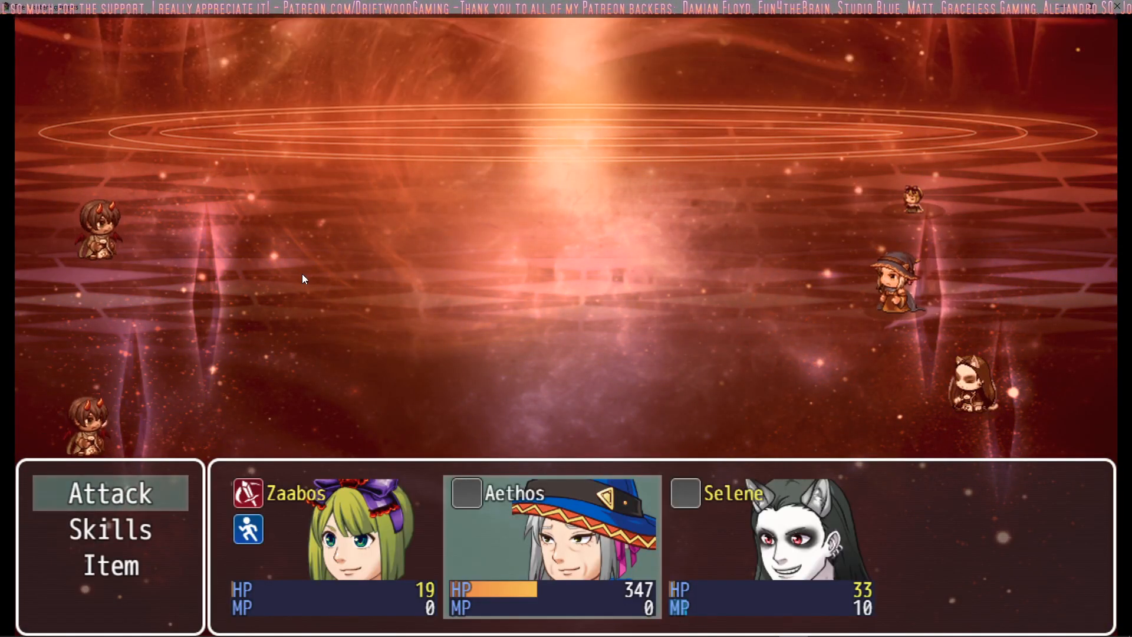
key(Return)
key(Return)
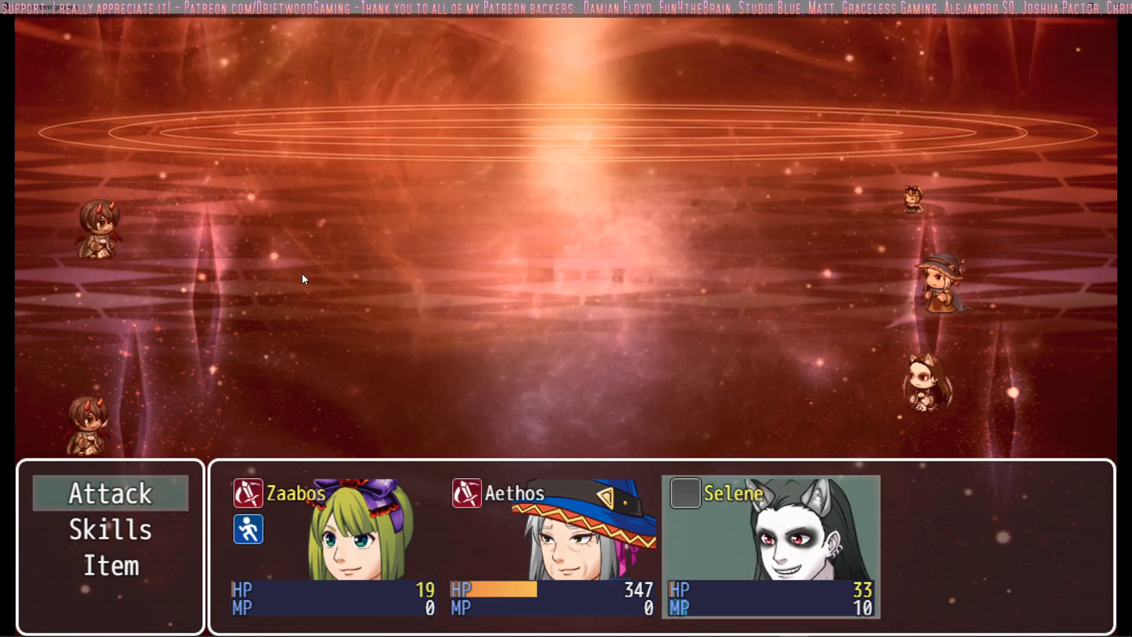
key(Down)
key(Return)
key(Right)
key(Escape)
key(Up)
key(Return)
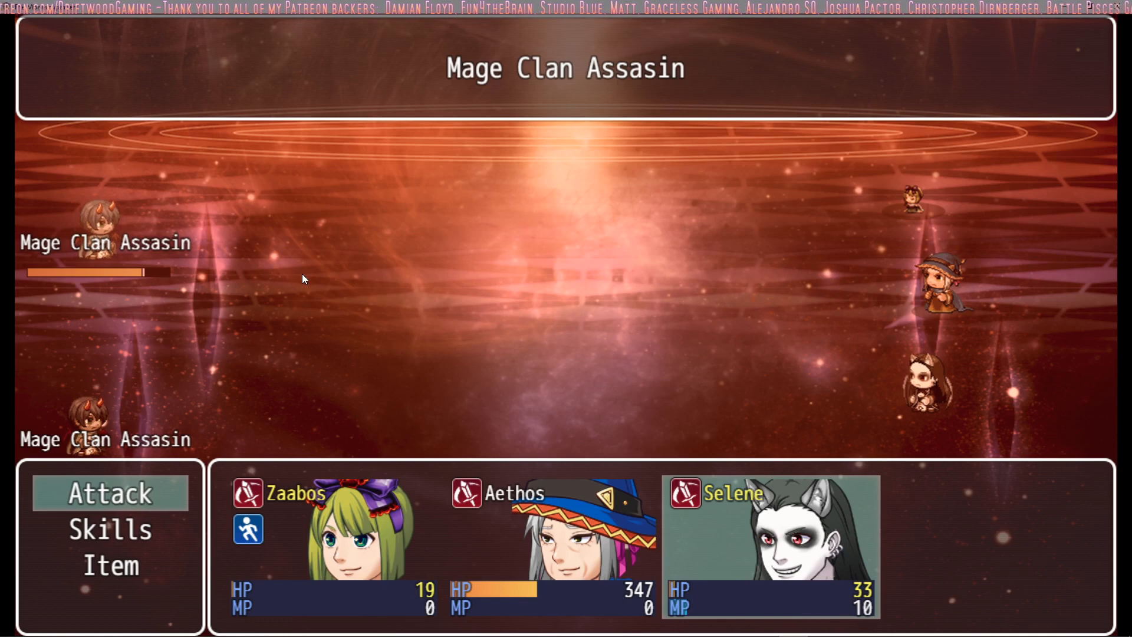
key(Escape)
Step: Order Selene to use a Tonic on Zaabos to complete the turn 19 orders
key(Down)
key(Down)
key(Return)
key(Return)
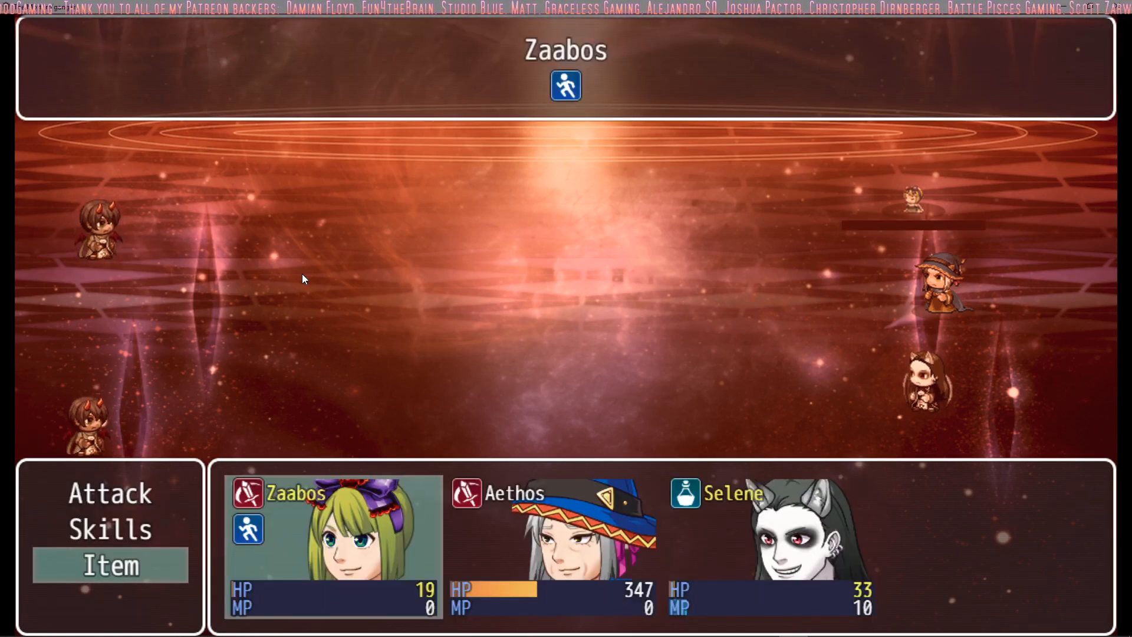
key(Return)
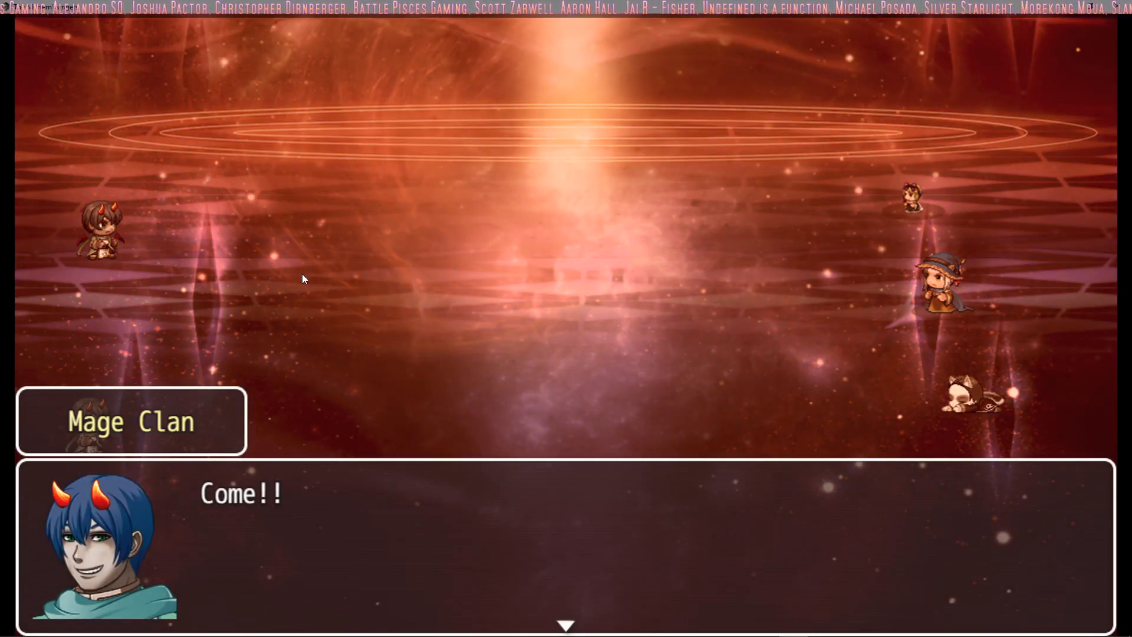
Step: Dismiss the Mage Clan's dialogue and check Zaabos's skills in turn 20
key(Return)
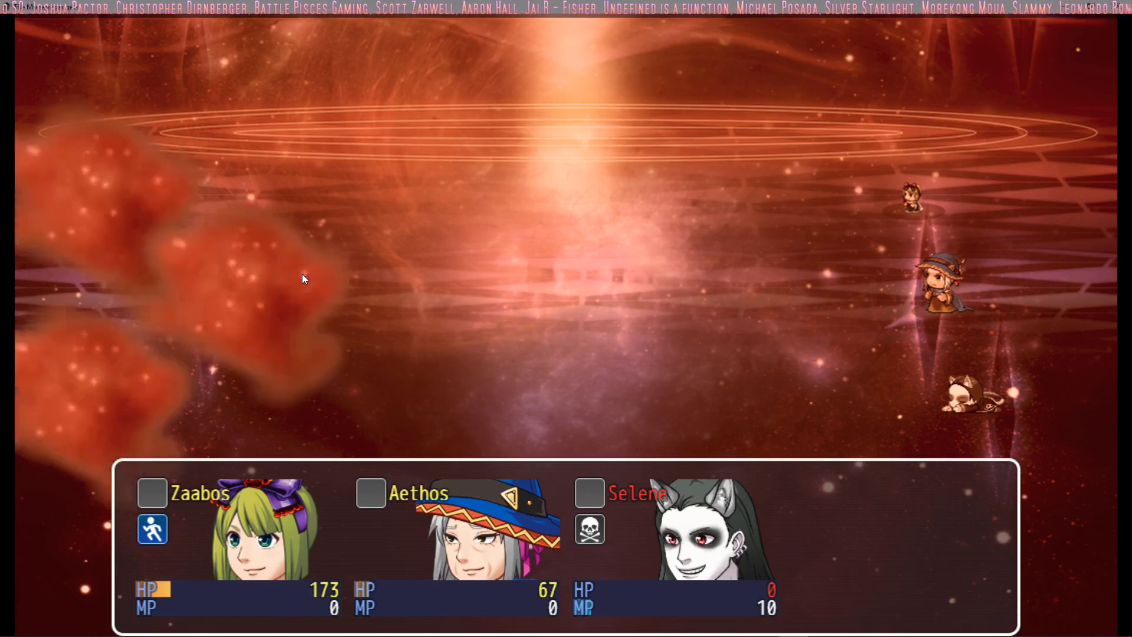
key(Down)
key(Return)
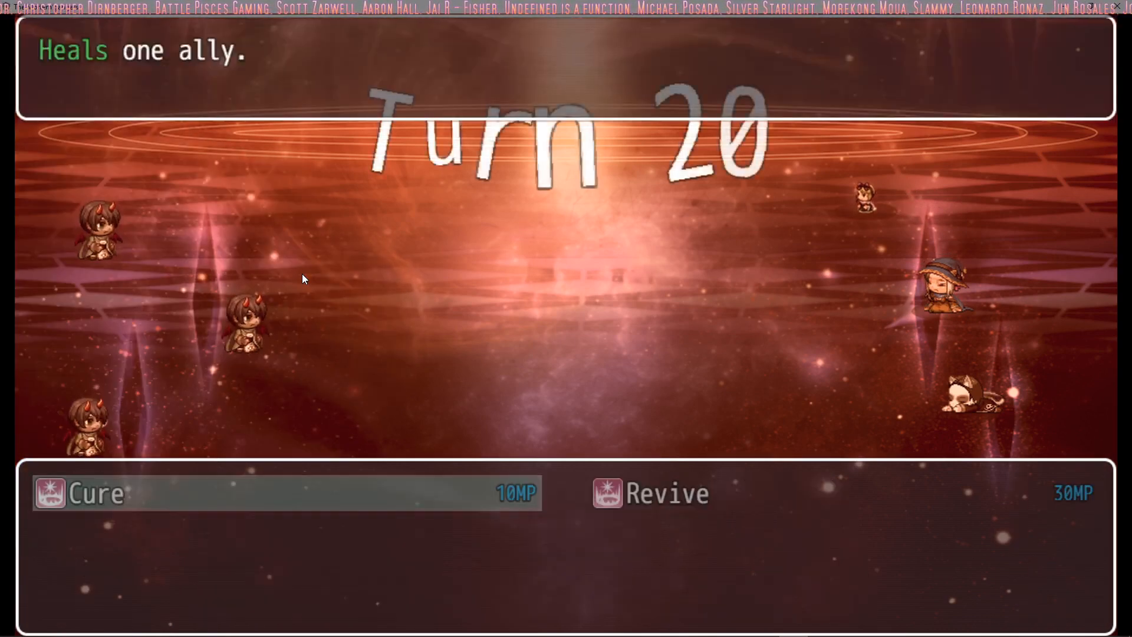
key(Escape)
key(Up)
Step: Order Zaabos to use a Tonic on Aethos in turn 20
key(Down)
key(Down)
key(Return)
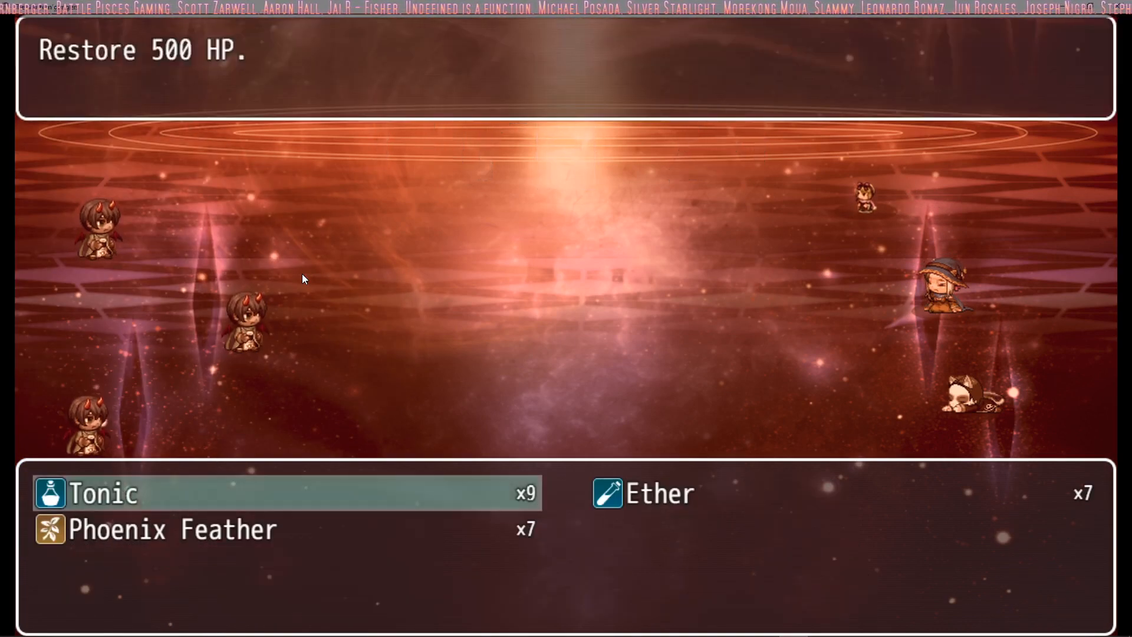
key(Return)
key(Right)
key(Return)
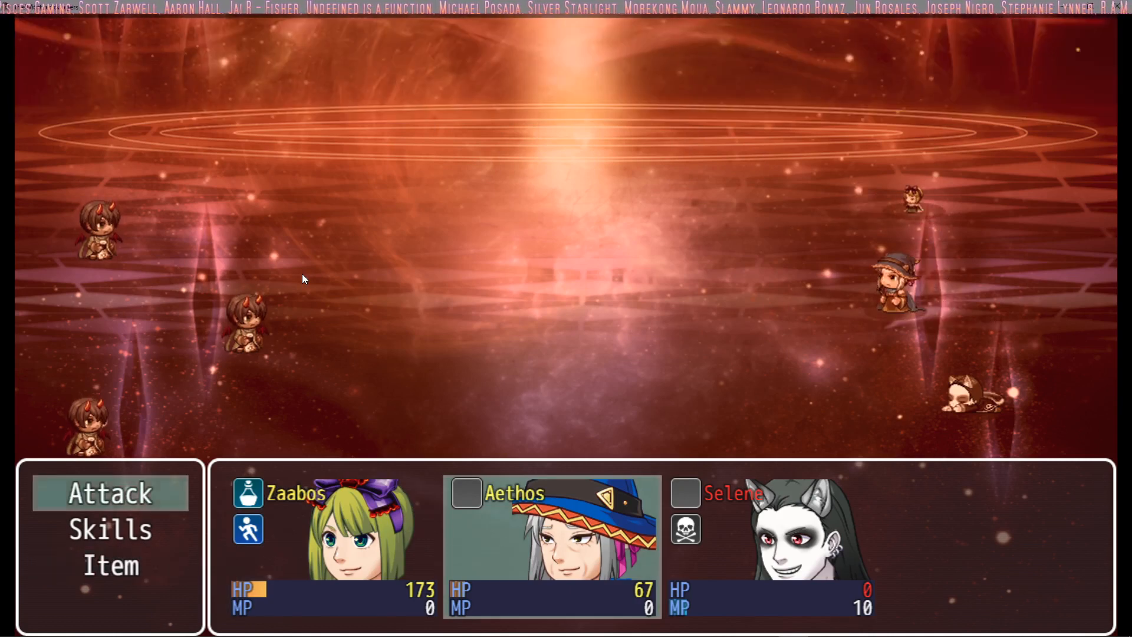
Step: Order Aethos to use an Ether on himself to complete the turn 20 orders
key(Down)
key(Down)
key(Return)
key(Return)
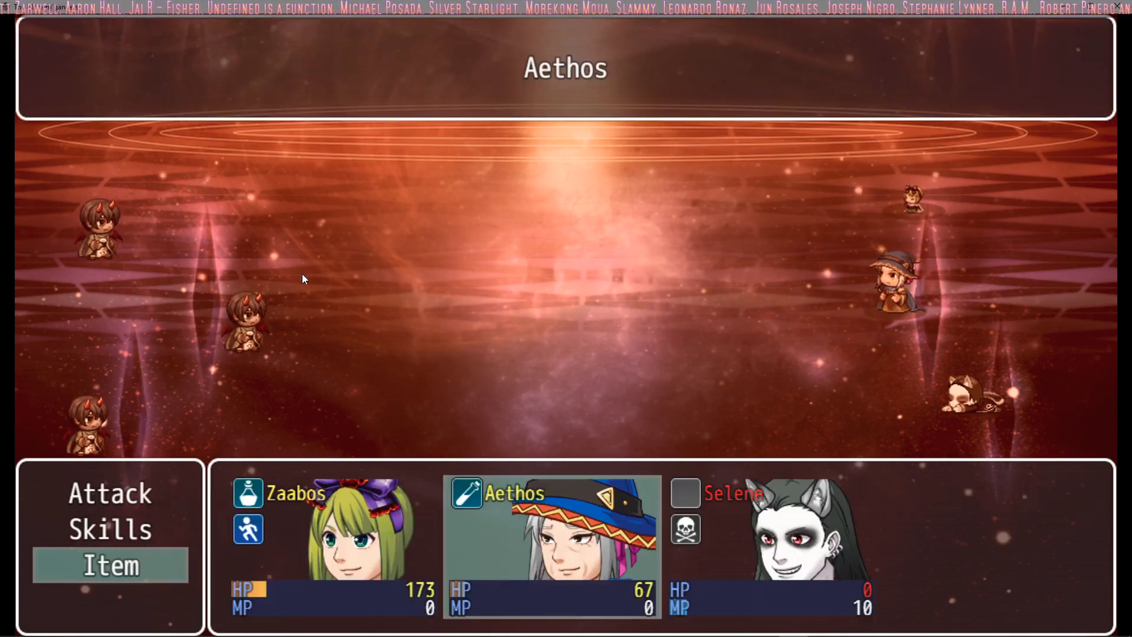
key(Return)
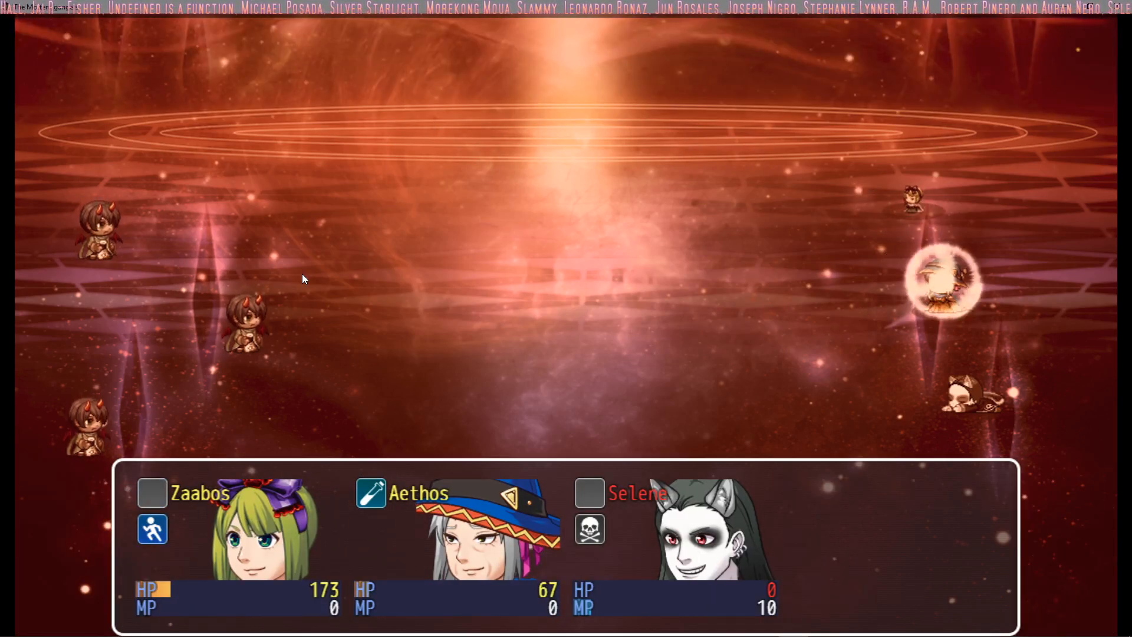